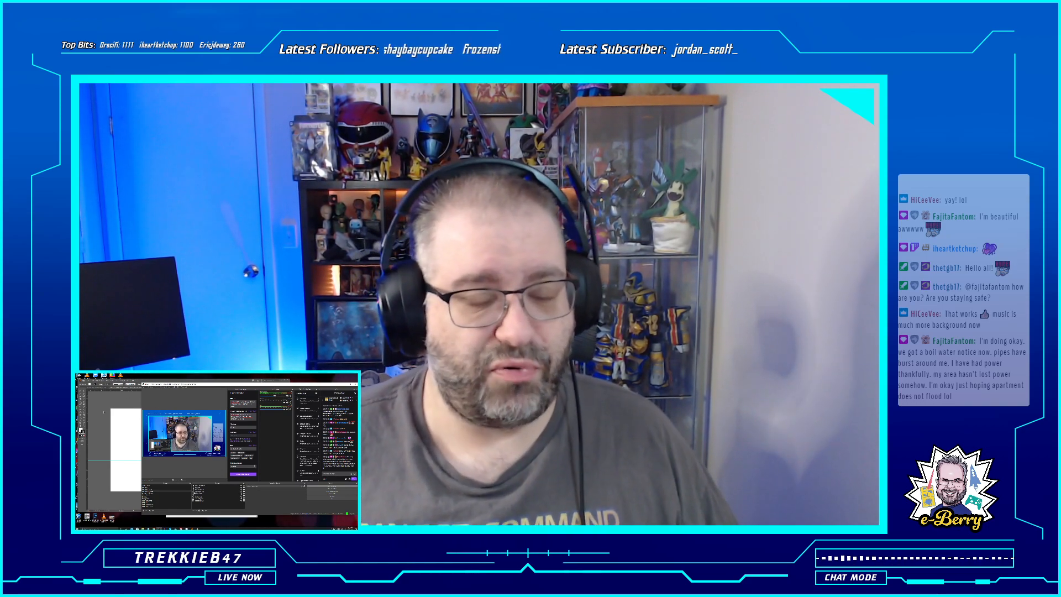
left_click(104, 412)
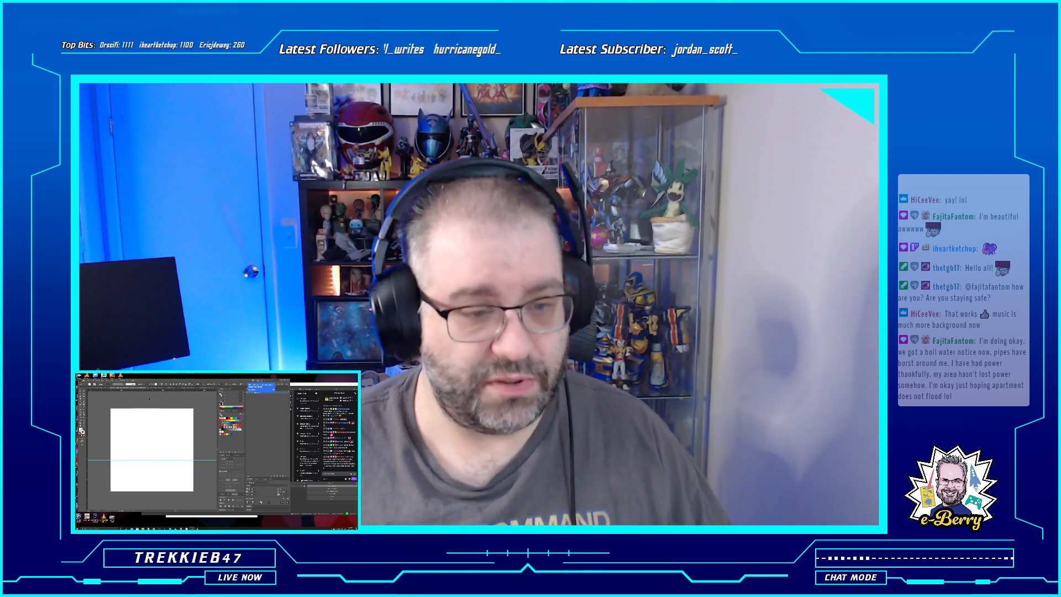
left_click(123, 380)
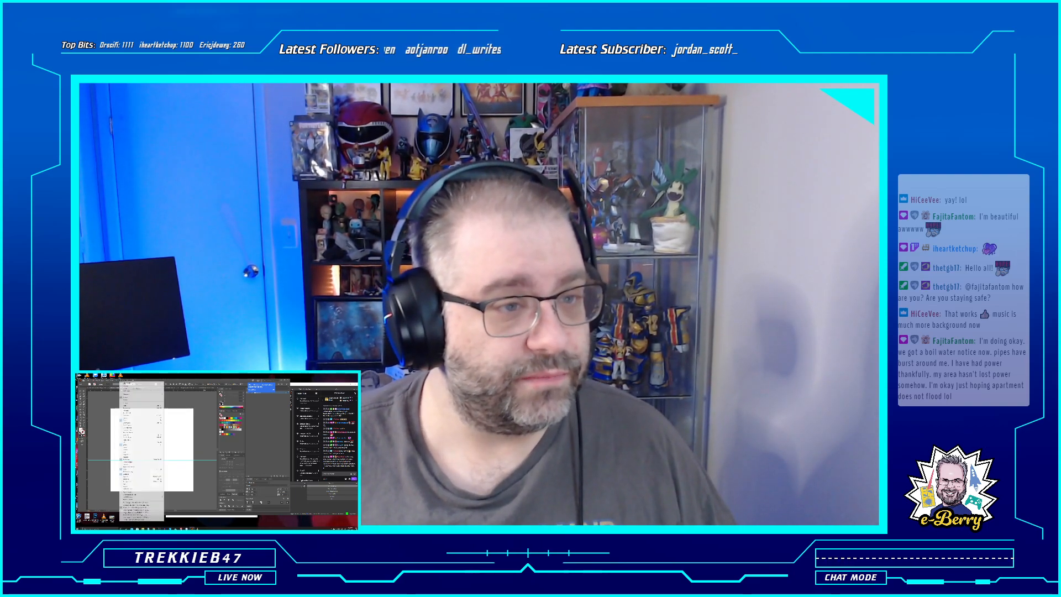
mouse_move(103, 381)
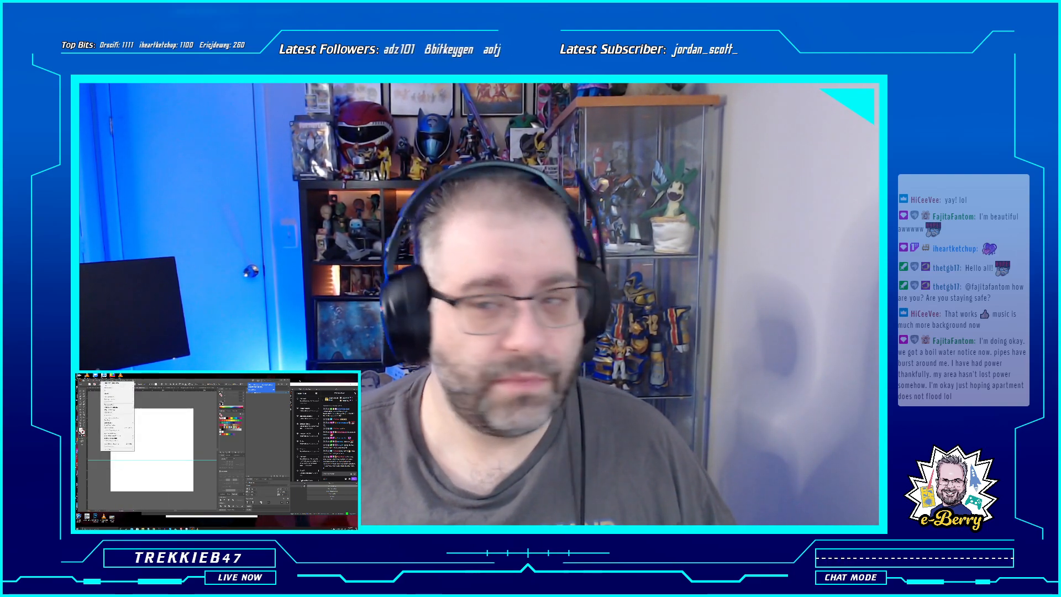
Switch to OBS and activate the scene that shows the desktop with a small webcam inset
left_click(159, 529)
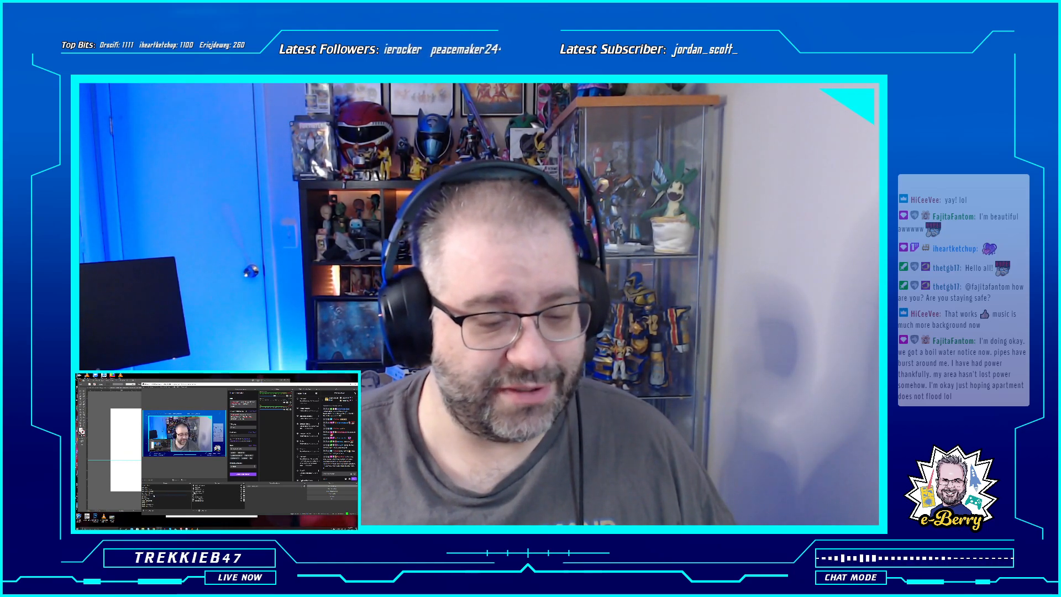
left_click(154, 497)
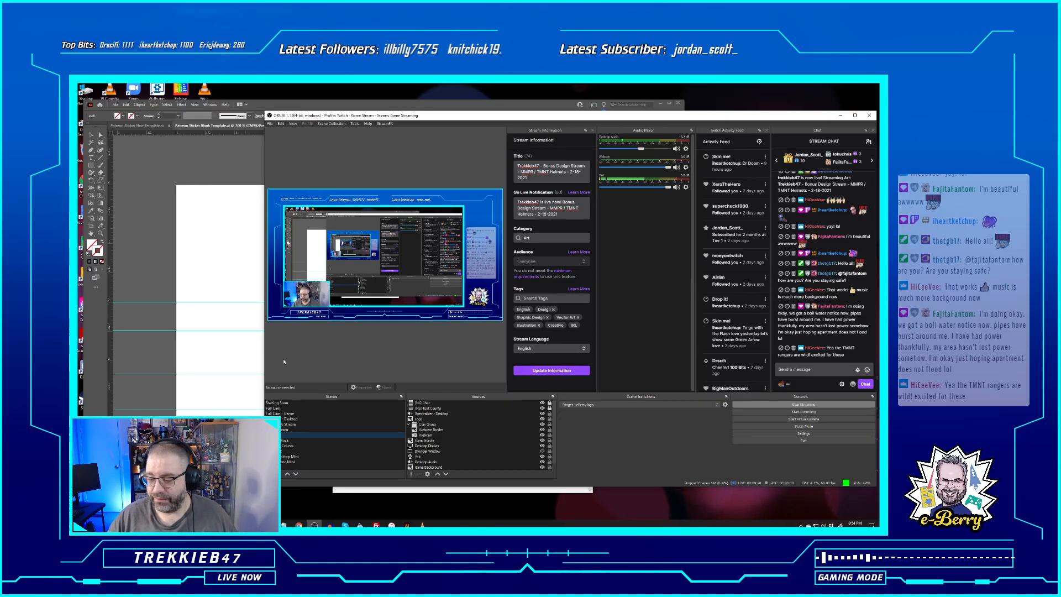
Switch to Illustrator, clear the selection and display the Patreon Sticker New Template document with its whole artboard filling the view
left_click(152, 232)
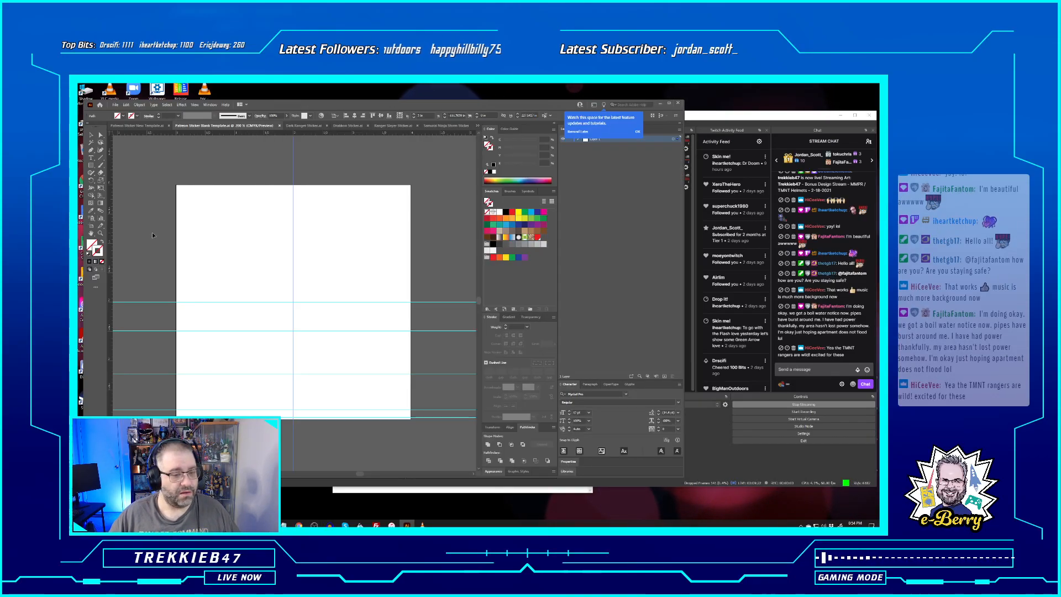
left_click(243, 162)
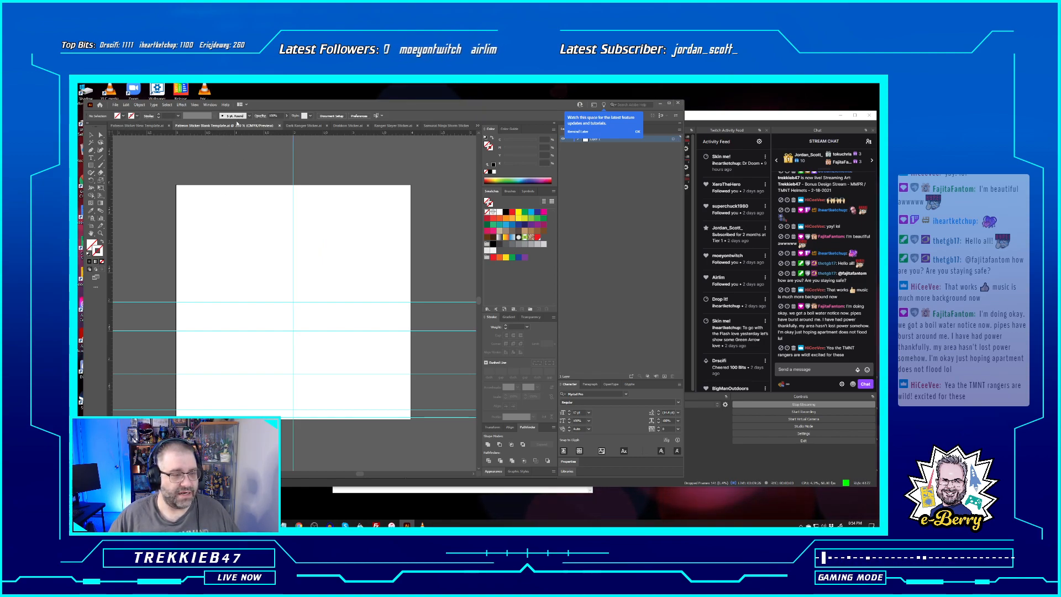
left_click(134, 127)
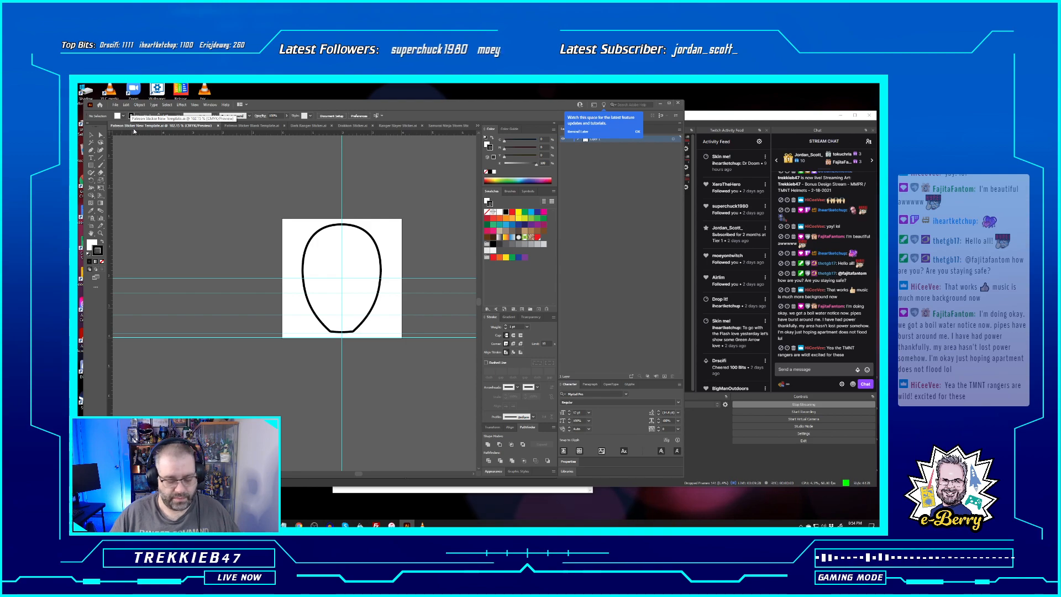
key("ctrl+0")
key("ctrl+minus")
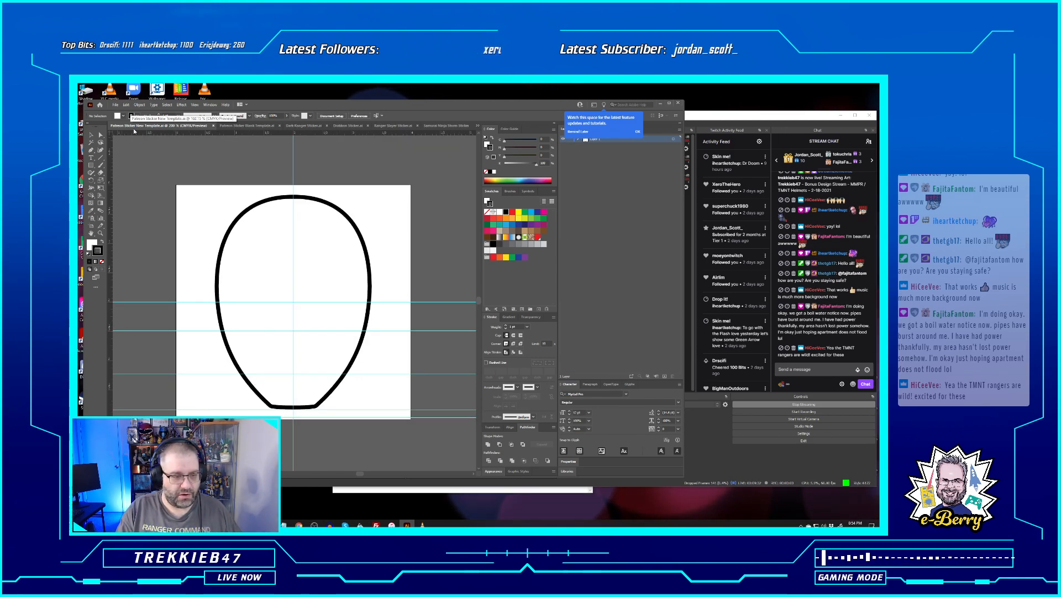
key("ctrl+plus")
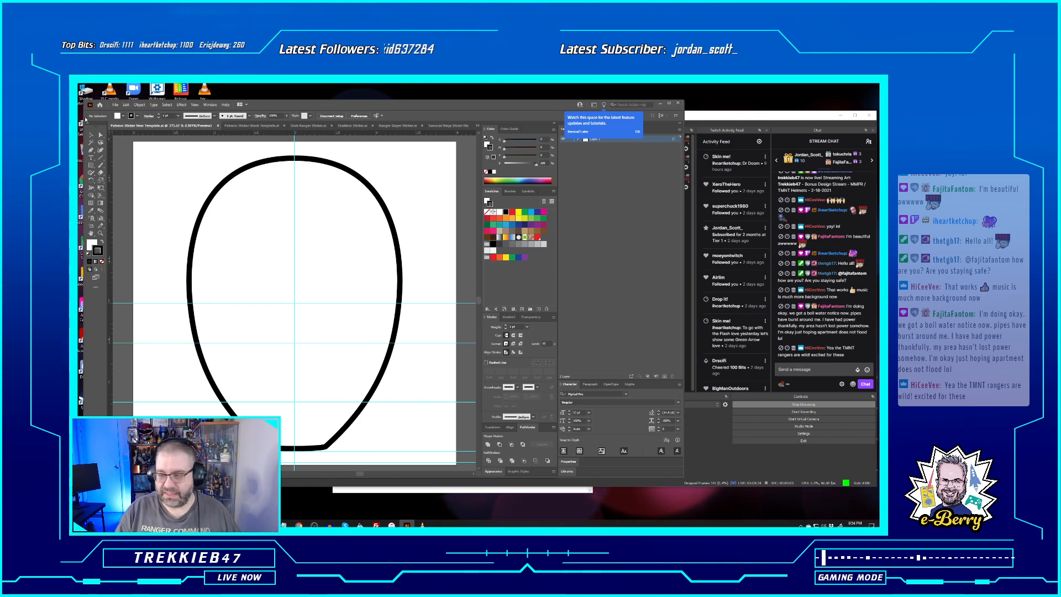
left_click(696, 123)
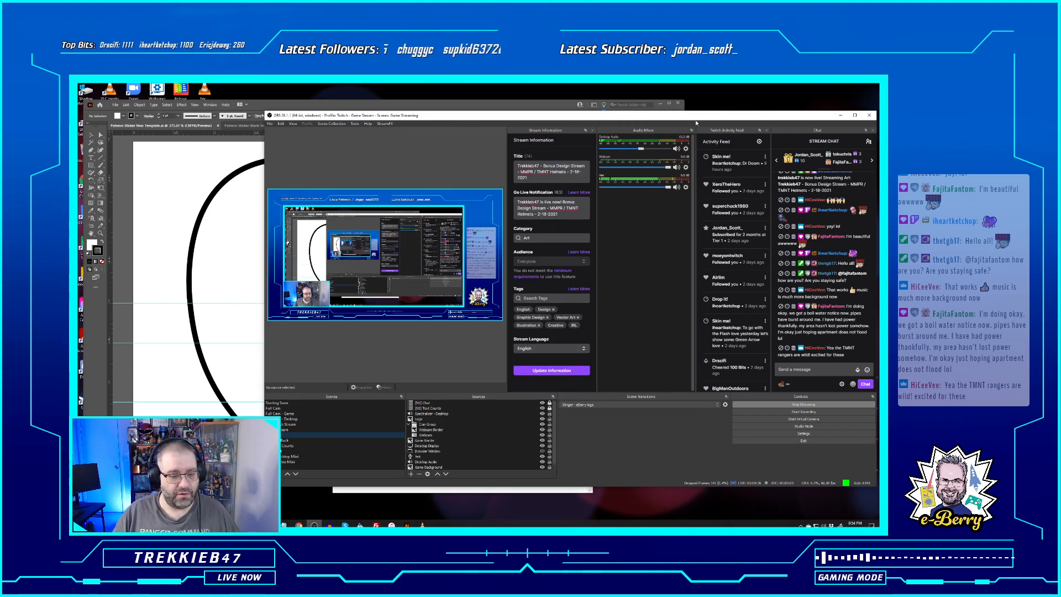
left_click(119, 209)
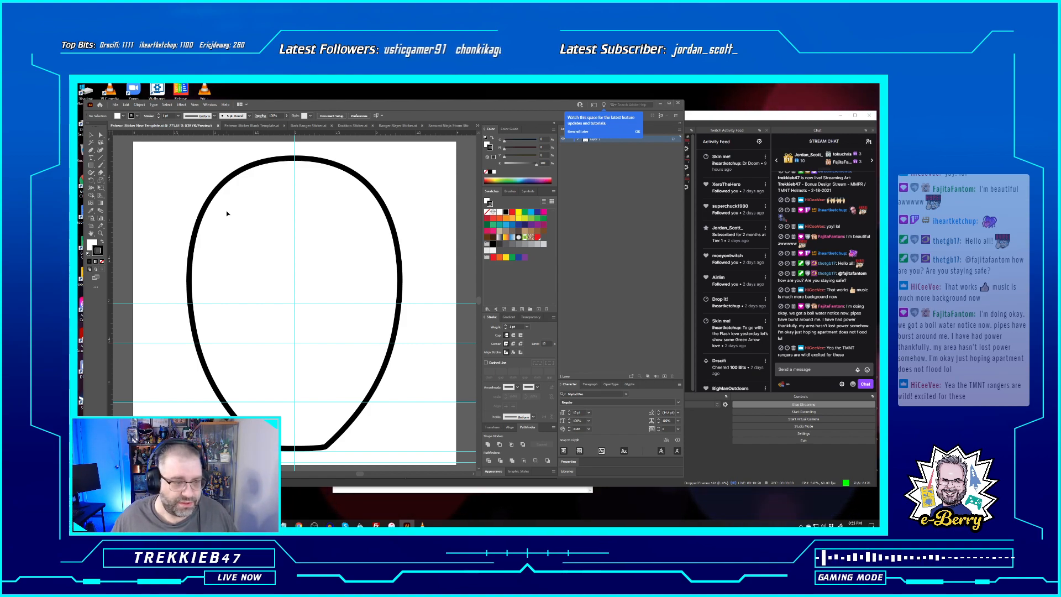
Show the Dark Ranger Sticker document, hide its guides and fit the artboard in the view
left_click(328, 127)
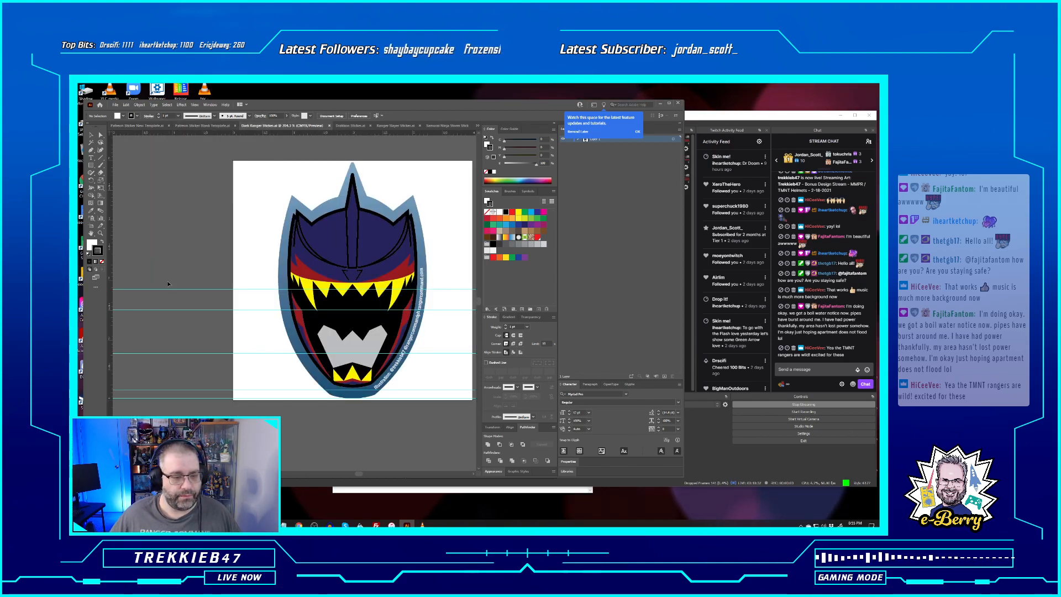
left_click(195, 105)
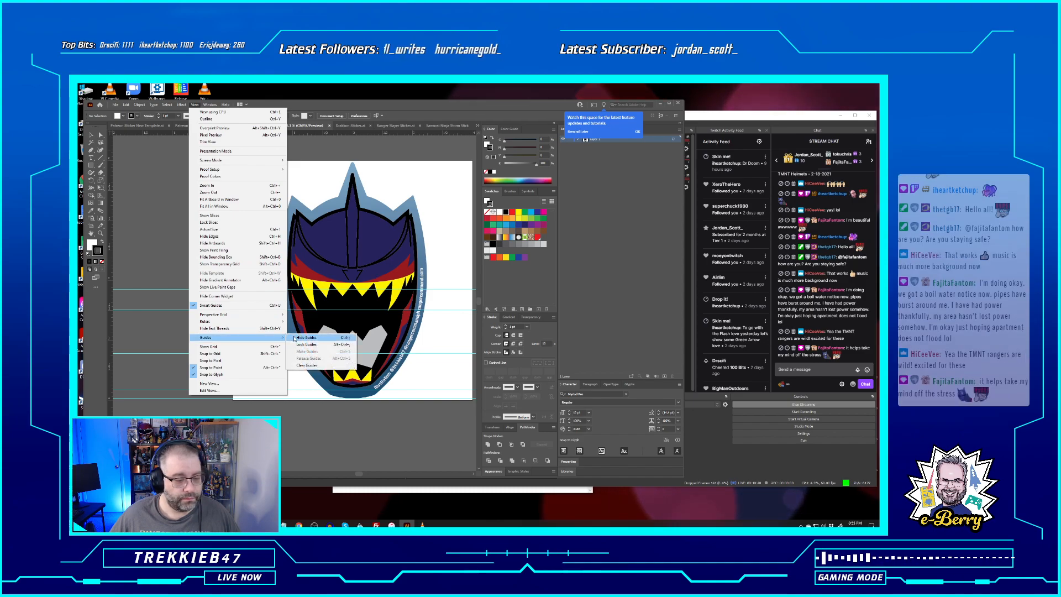
left_click(295, 338)
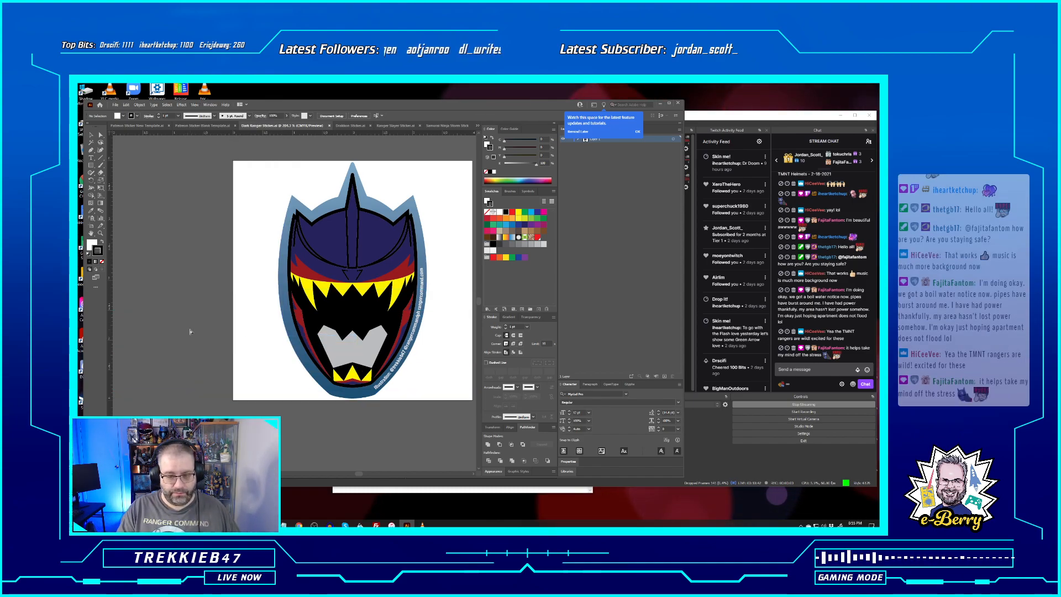
key("ctrl+0")
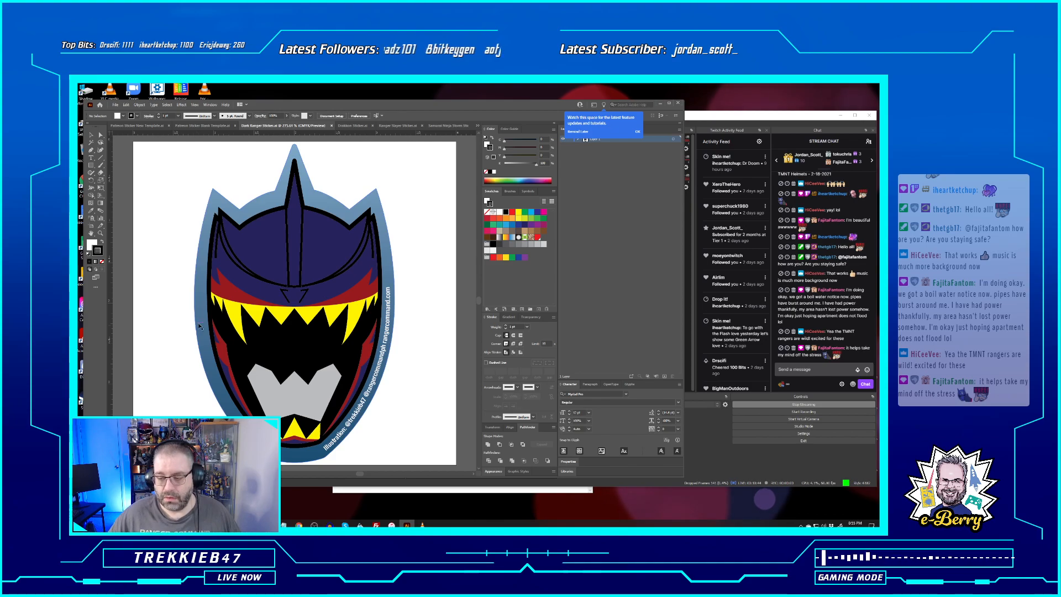
Move the Illustrator window to the upper edge of the desktop and extend it downward to make it taller
left_click_drag(473, 104, 526, 87)
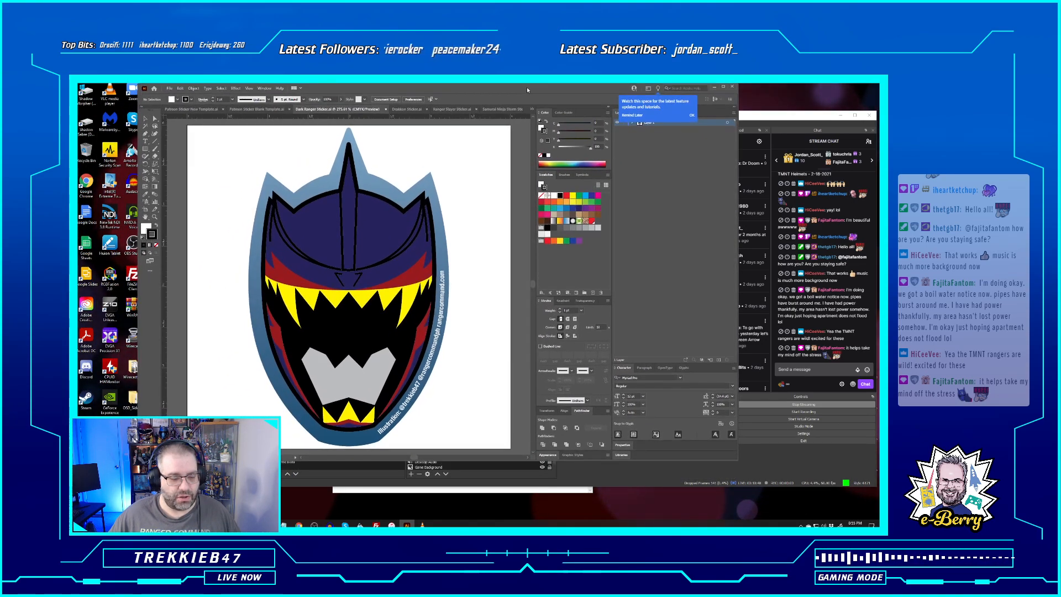
left_click_drag(525, 461, 525, 487)
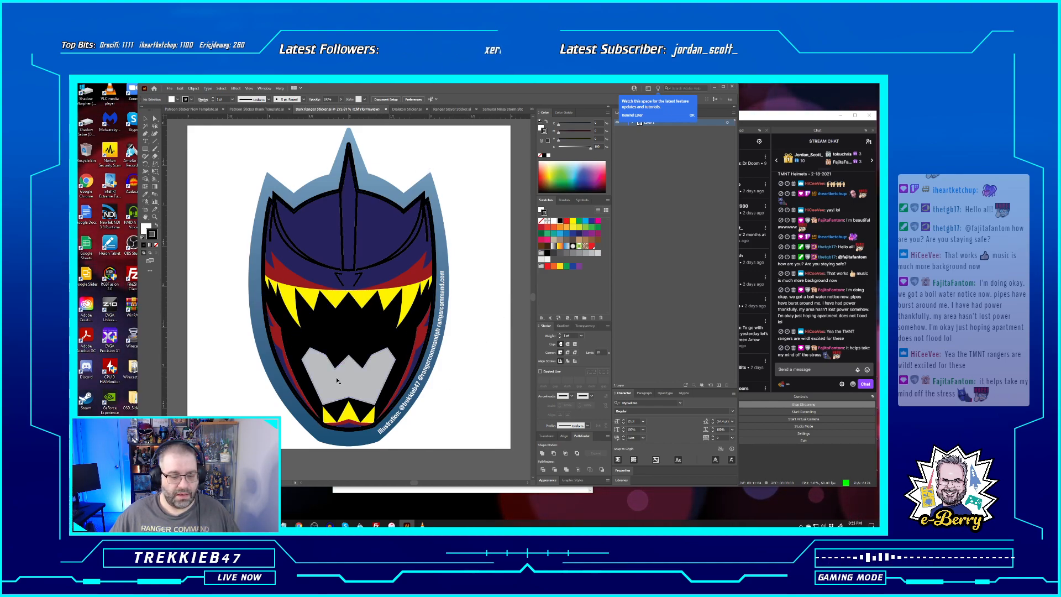
Close the Dark Ranger Sticker document, review the Drakkon Sticker artwork with its artboard fitted to the view, and close it too
left_click(396, 109)
left_click(334, 110)
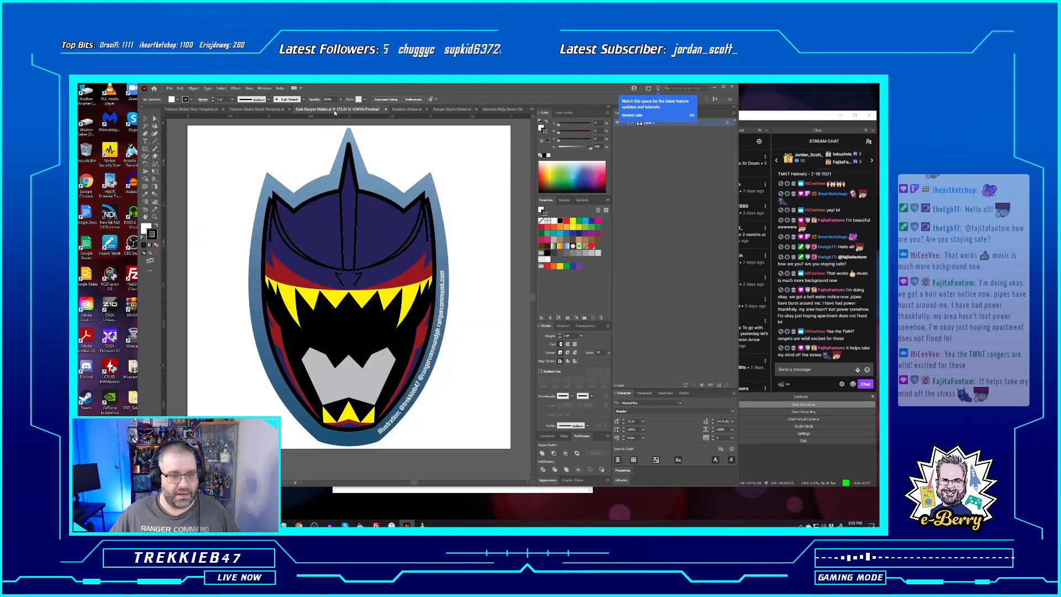
left_click(385, 110)
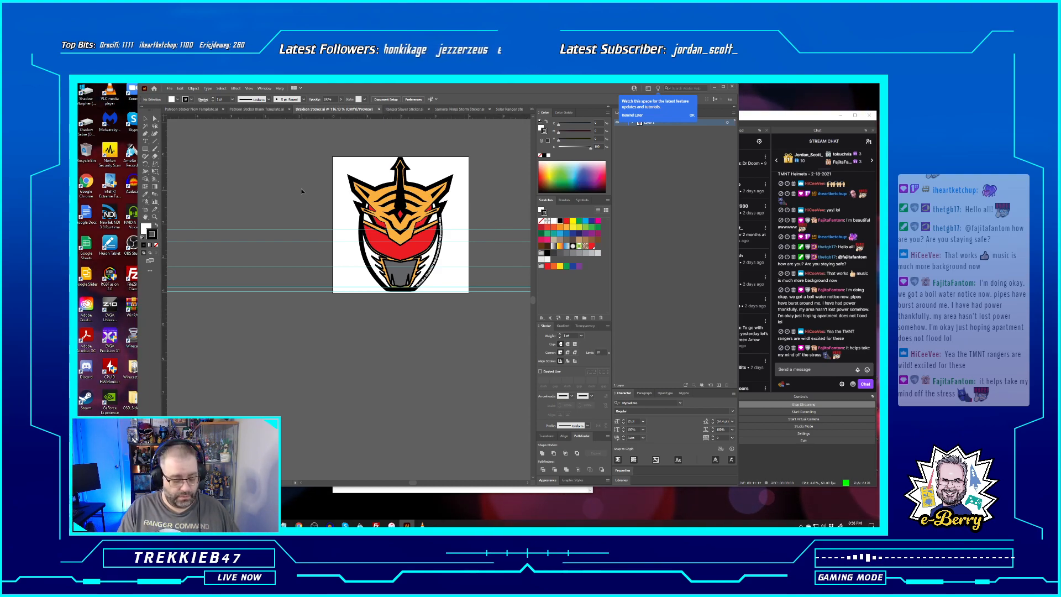
key("ctrl+0")
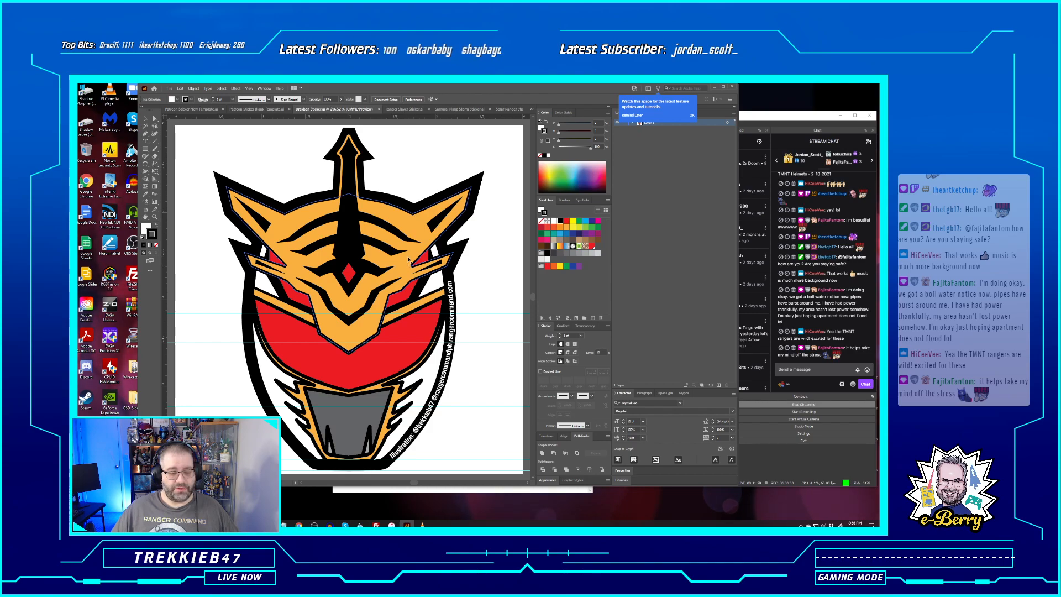
left_click(379, 110)
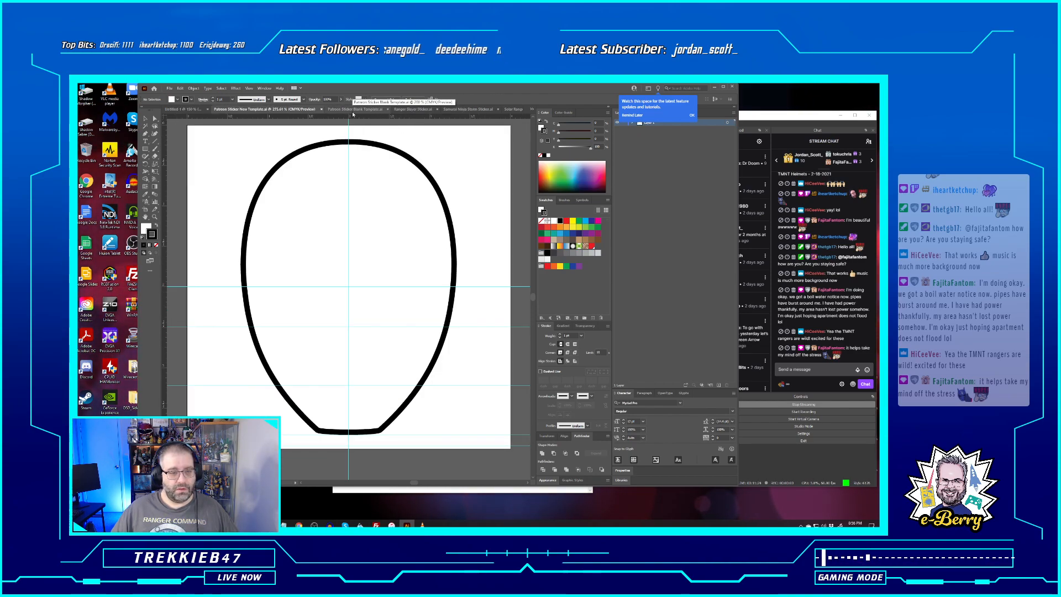
Review the Ranger Slayer Sticker artwork with its artboard fitted to the view, and close that document
left_click(409, 112)
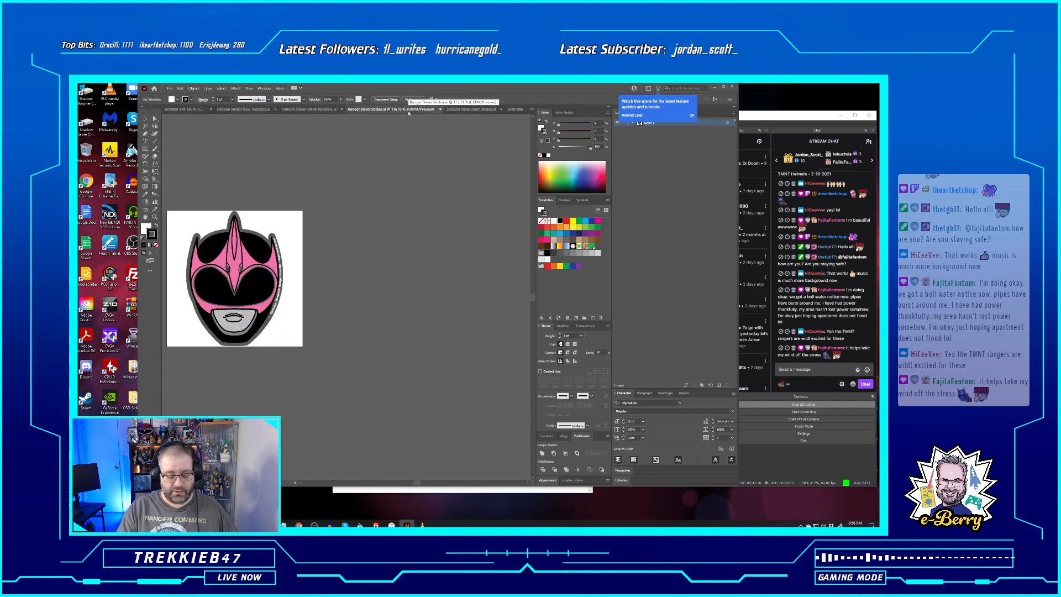
key("ctrl+0")
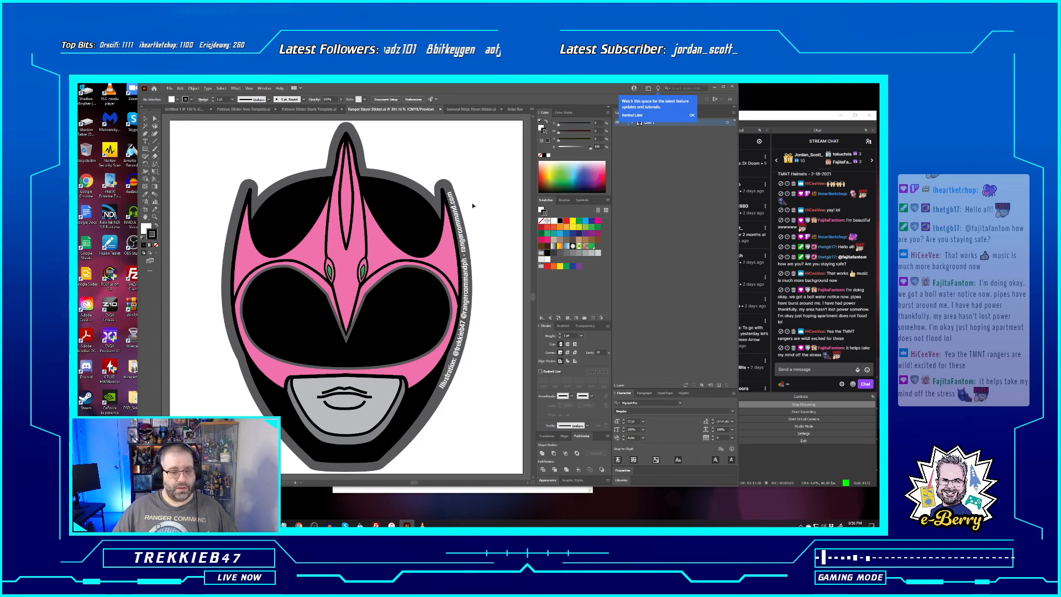
left_click(441, 110)
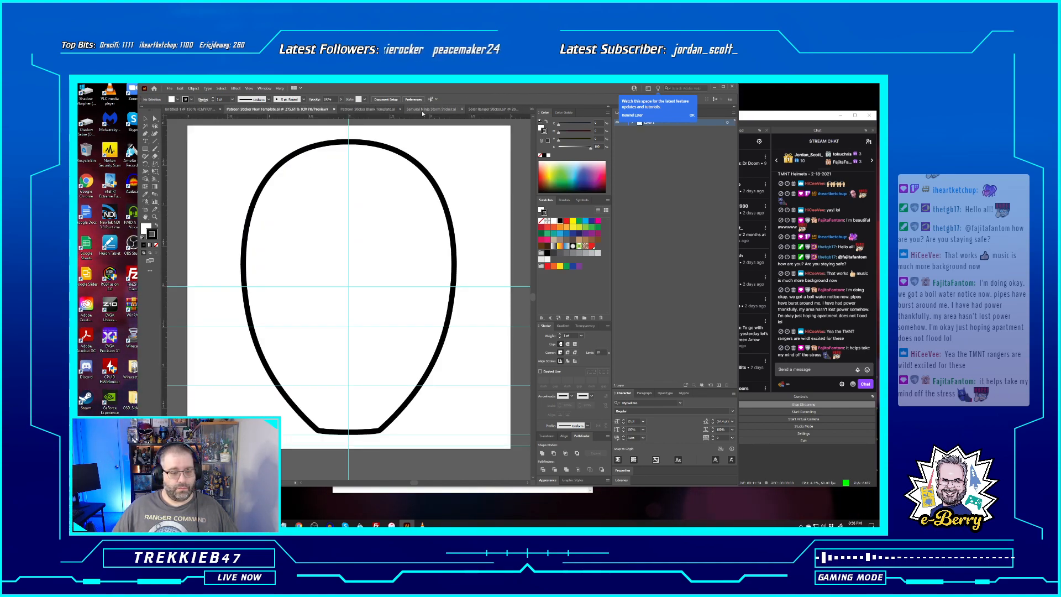
Review the Samurai Ninja Storm Sticker artwork with its artboard fitted to the view, and close that document
left_click(451, 110)
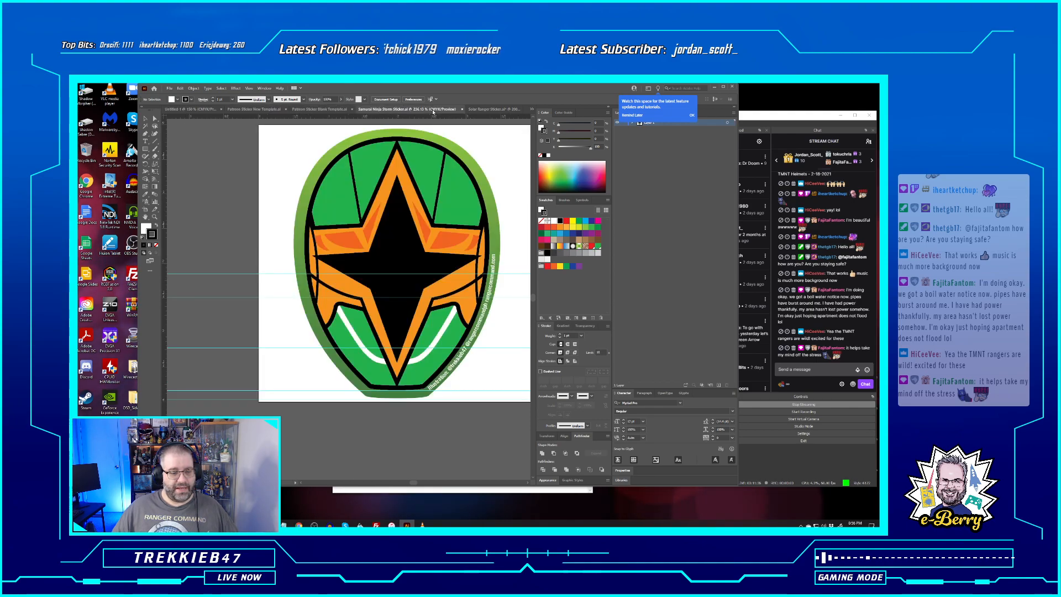
key("ctrl+0")
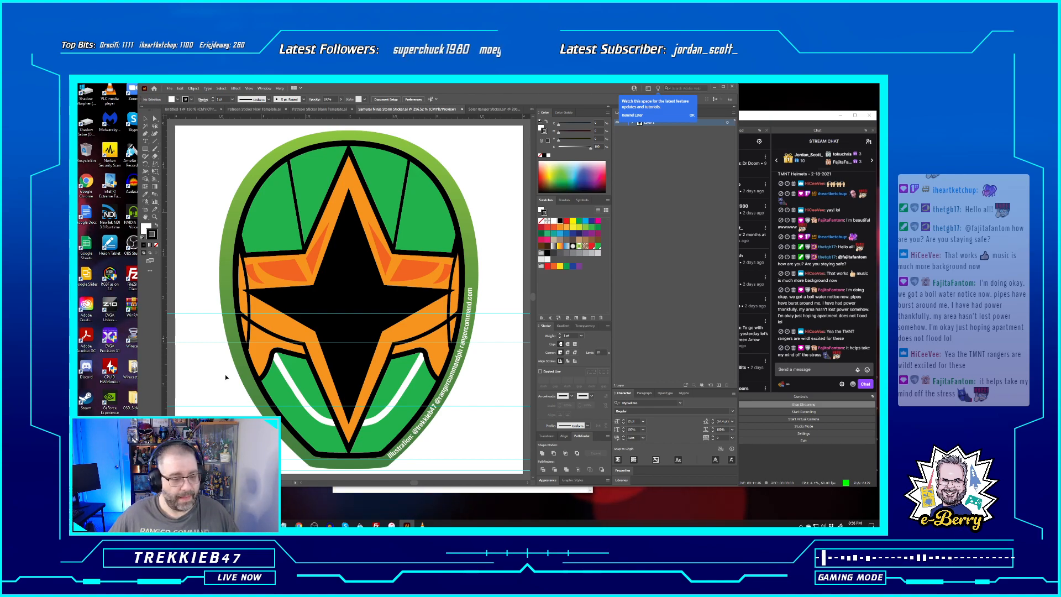
left_click(462, 110)
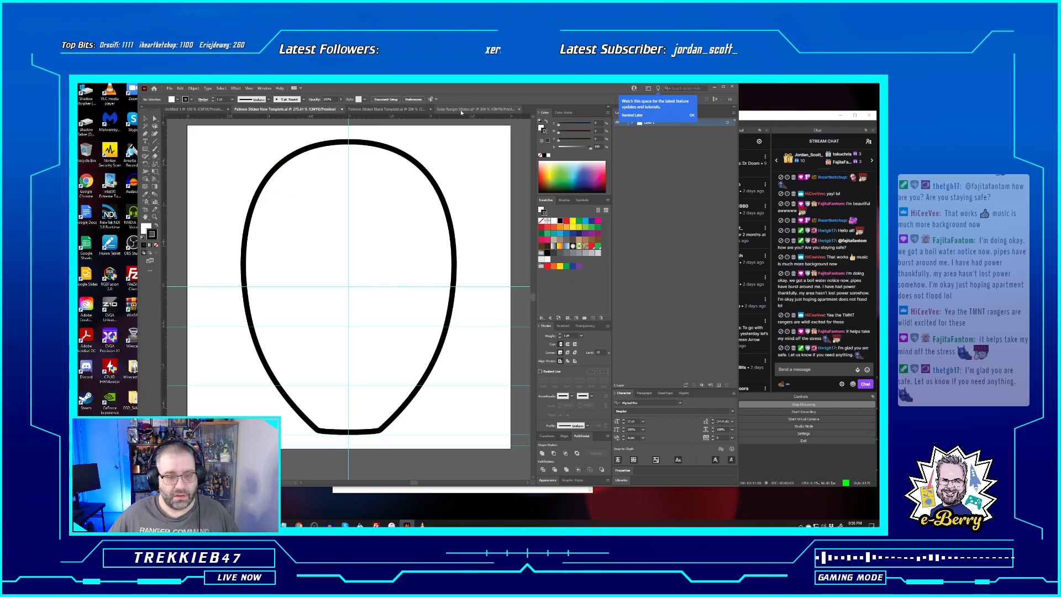
Show the Solar Ranger Sticker document, collapse the layers and character dock to icons, and fit the artboard to the enlarged canvas
left_click(468, 110)
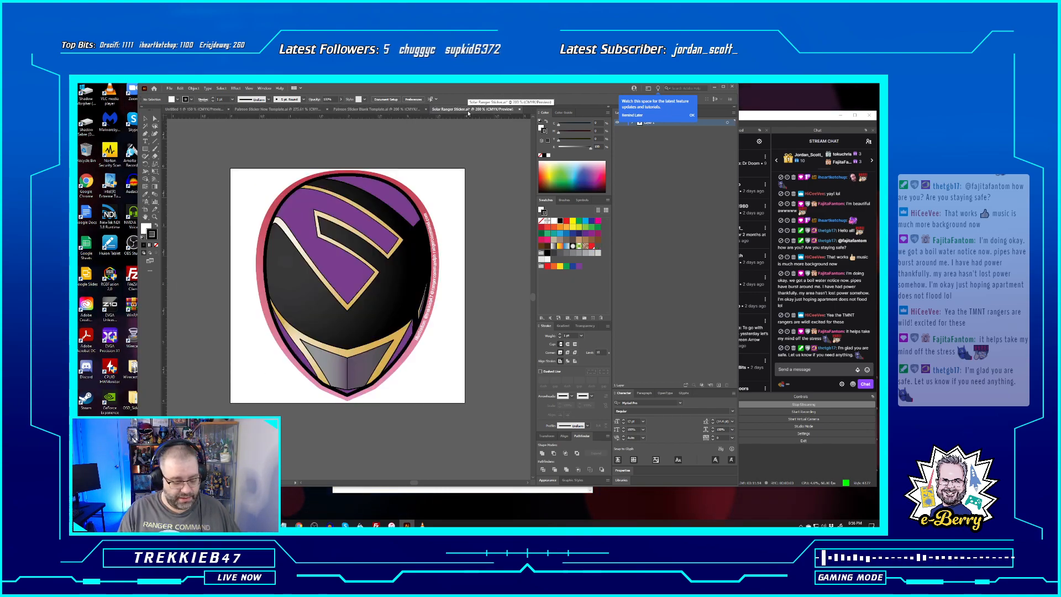
key("ctrl+plus")
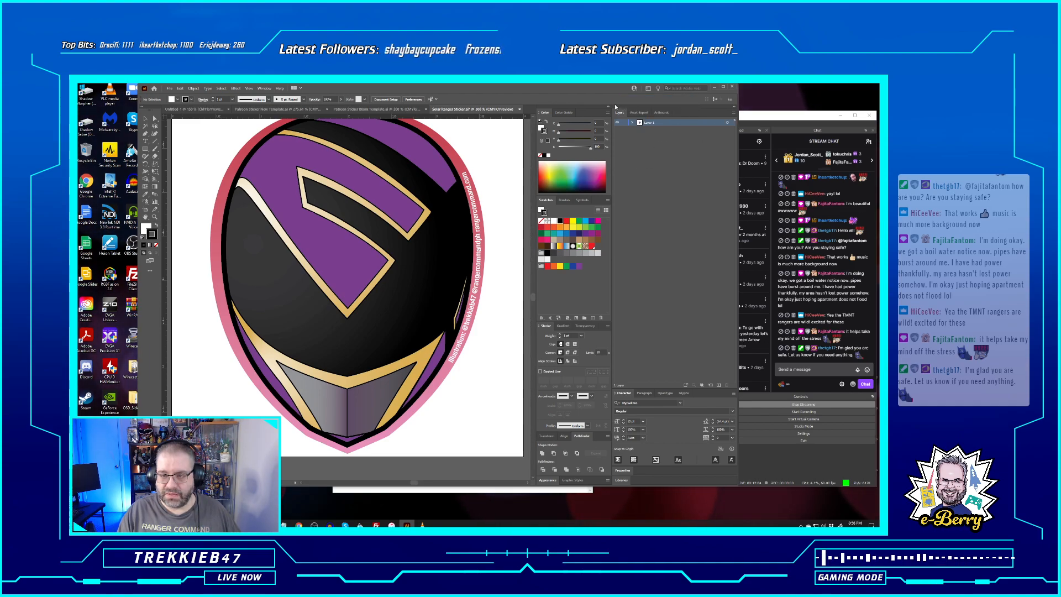
left_click(730, 109)
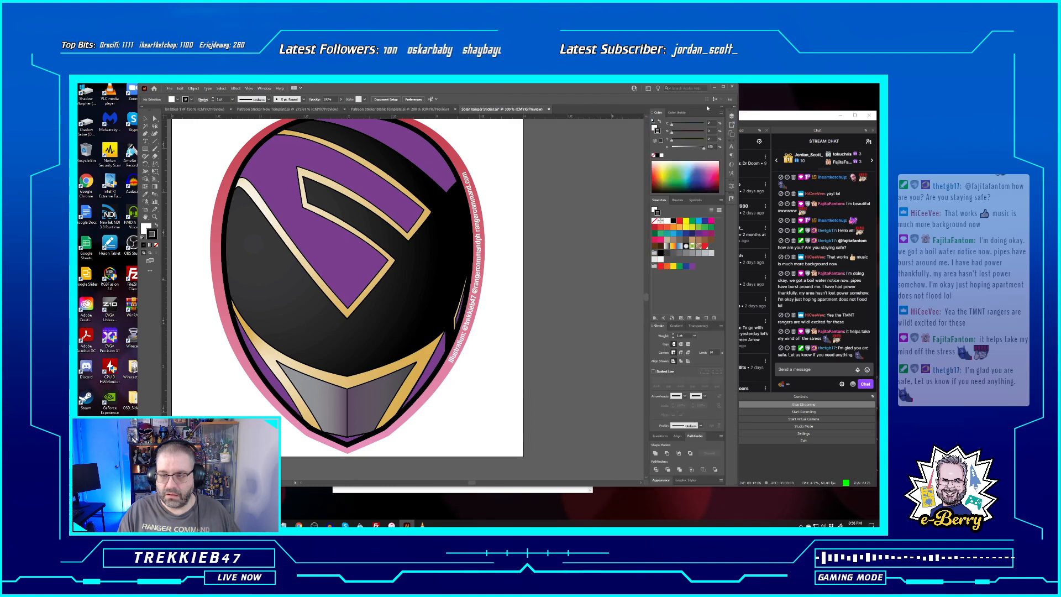
key("ctrl+0")
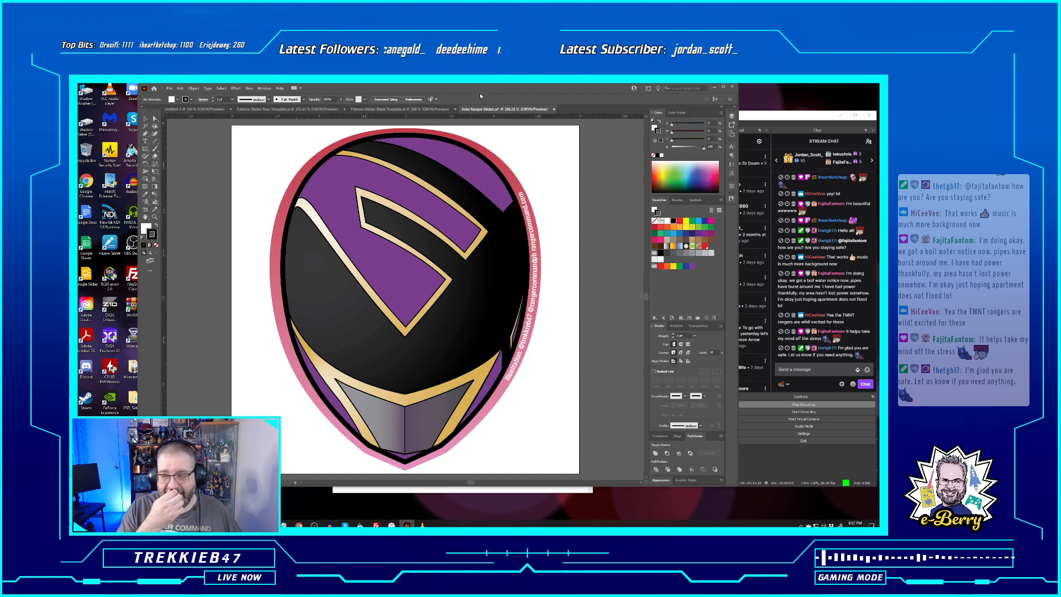
Show the linked files of the Solar Ranger Sticker document and expand the details of its linked image
left_click(267, 89)
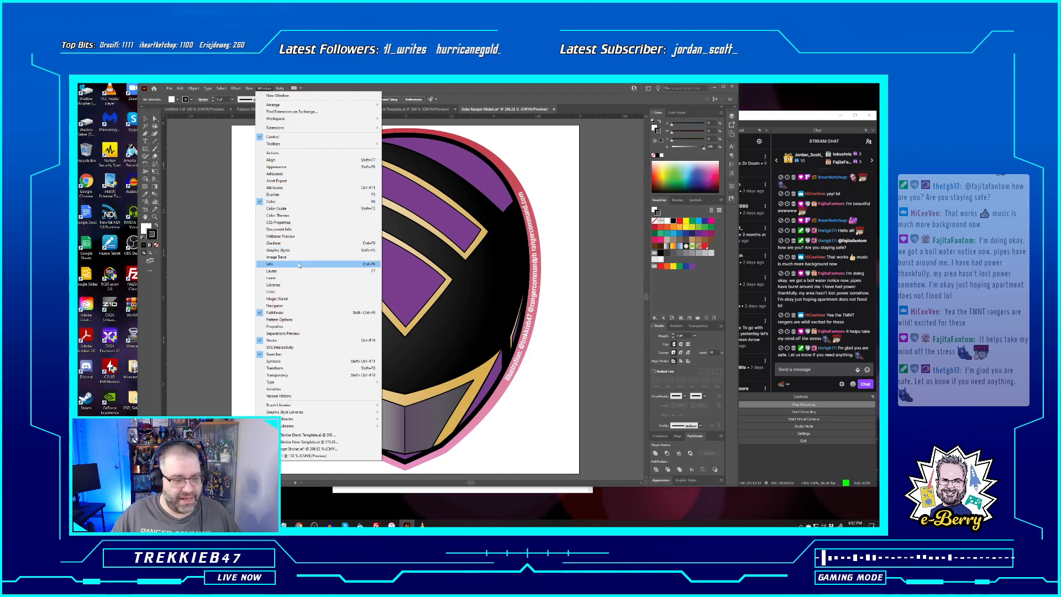
left_click(295, 292)
left_click(257, 217)
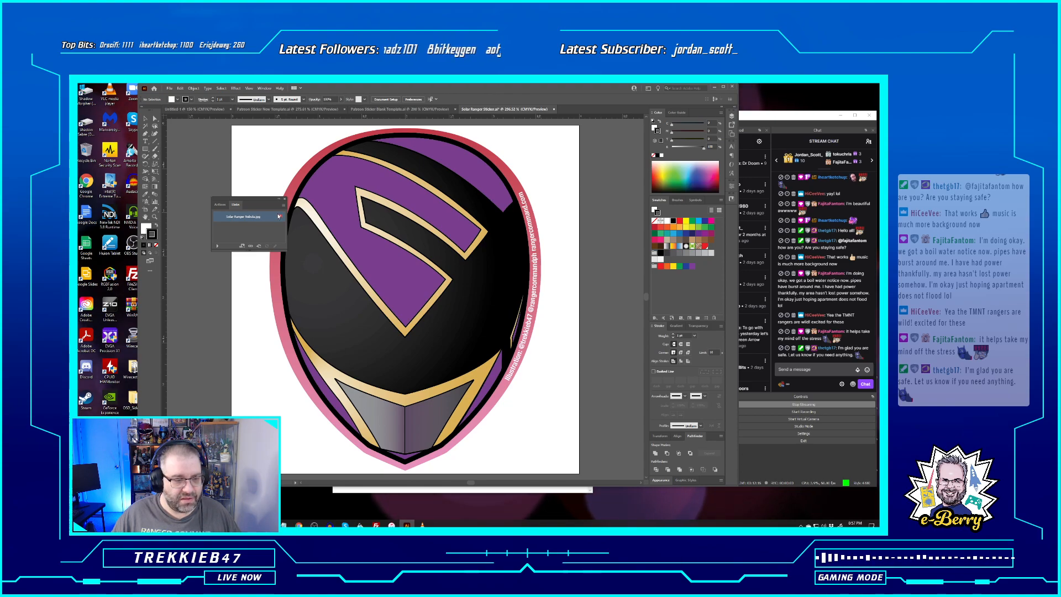
double_click(280, 218)
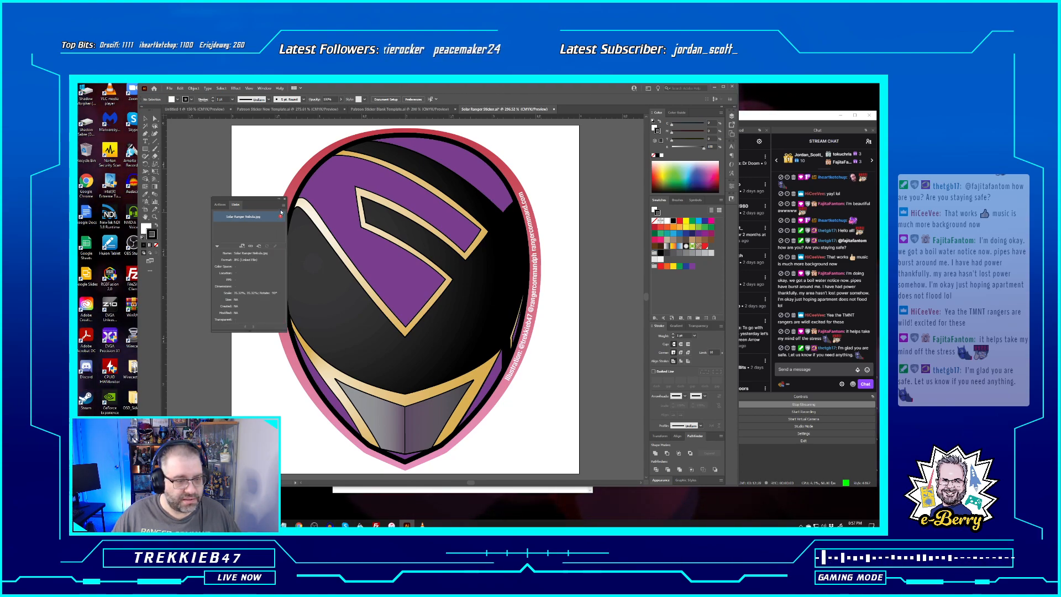
Close the linked files view and close the Solar Ranger Sticker document without saving changes
left_click(285, 199)
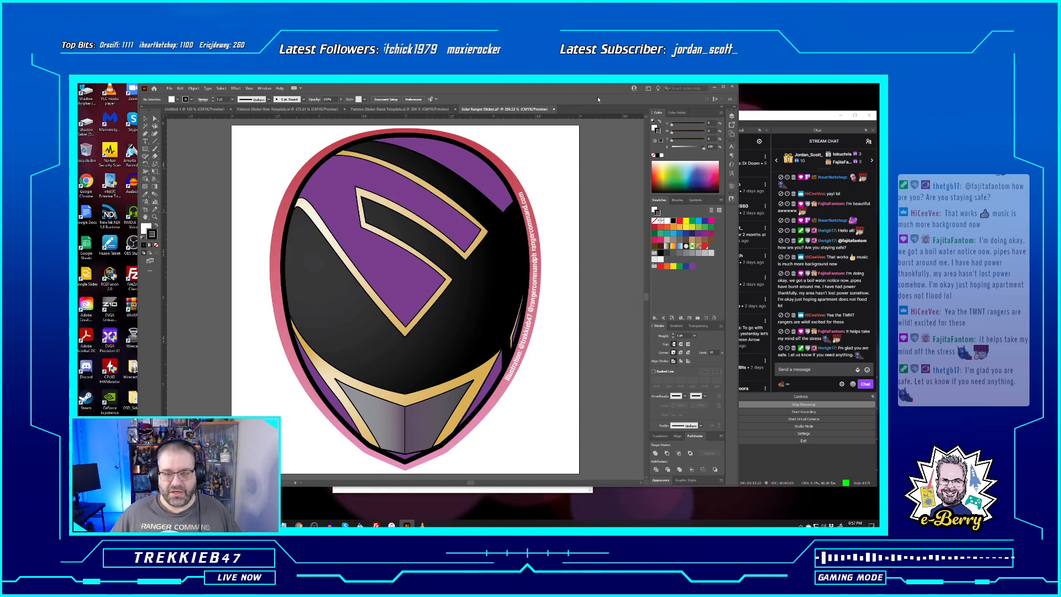
left_click(555, 110)
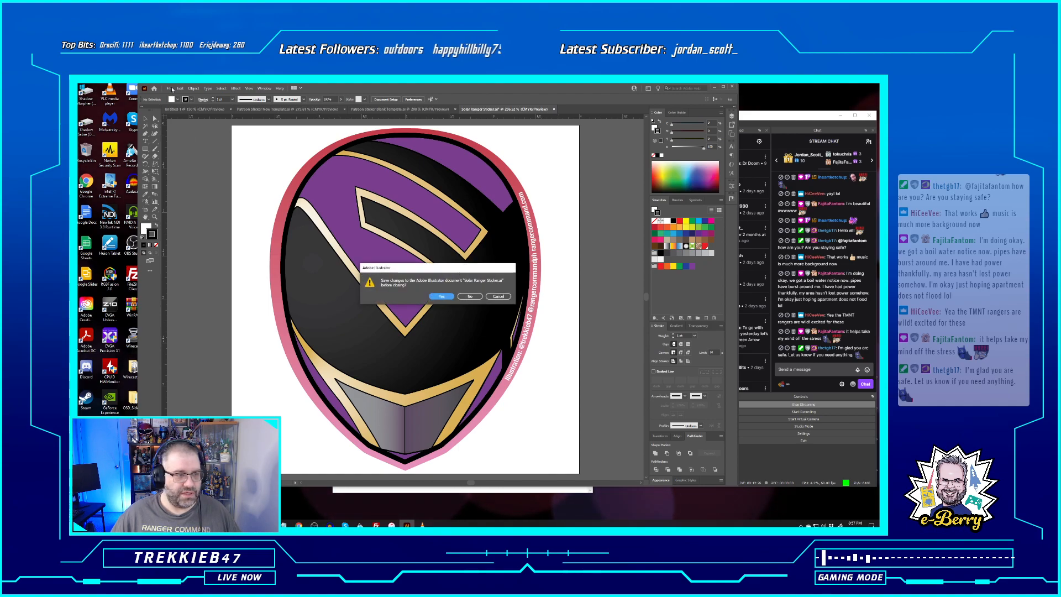
left_click(470, 297)
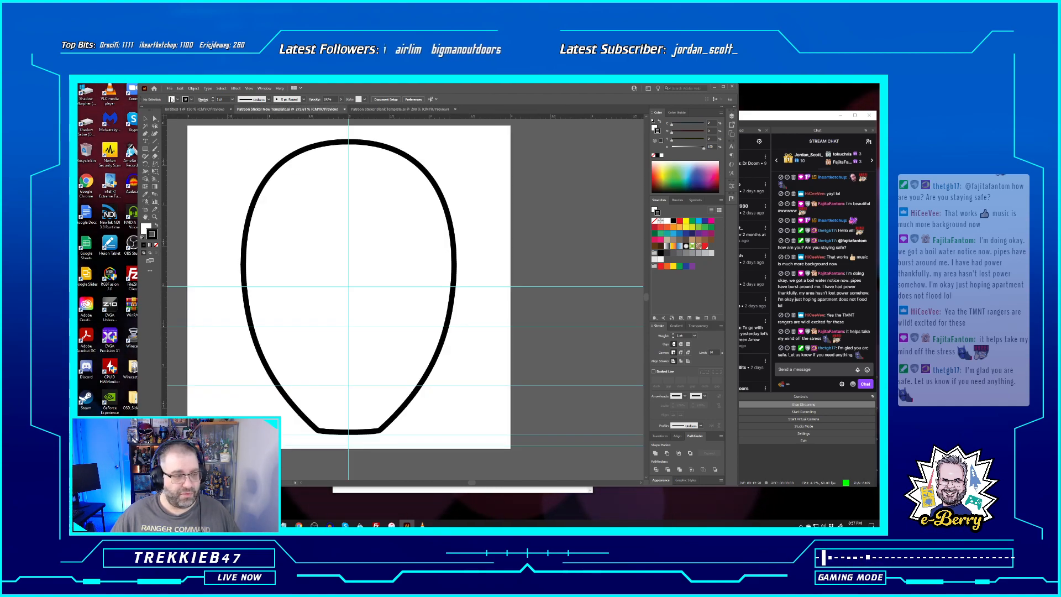
left_click(169, 88)
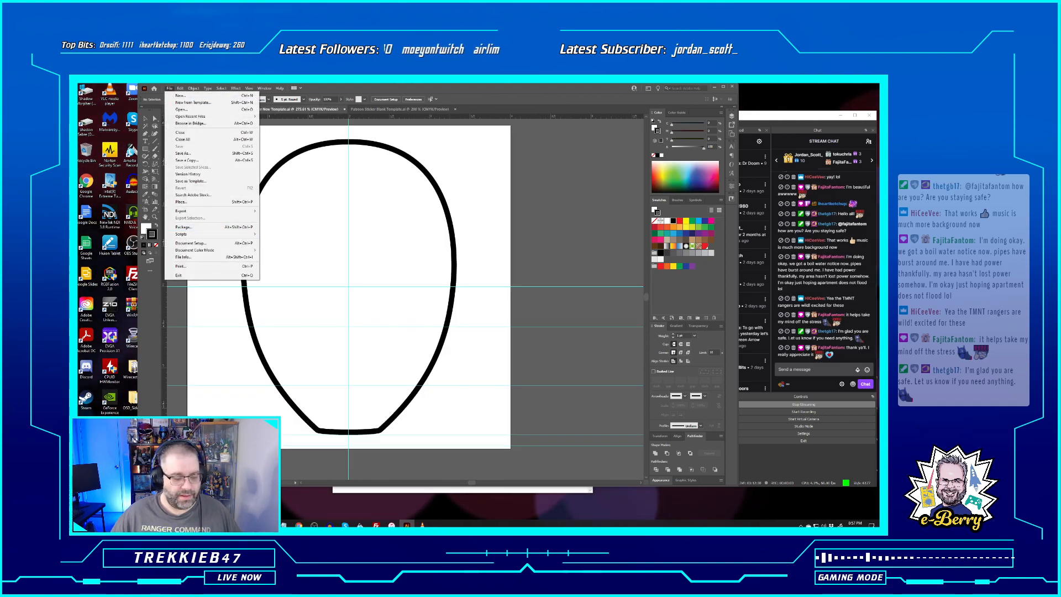
left_click(268, 525)
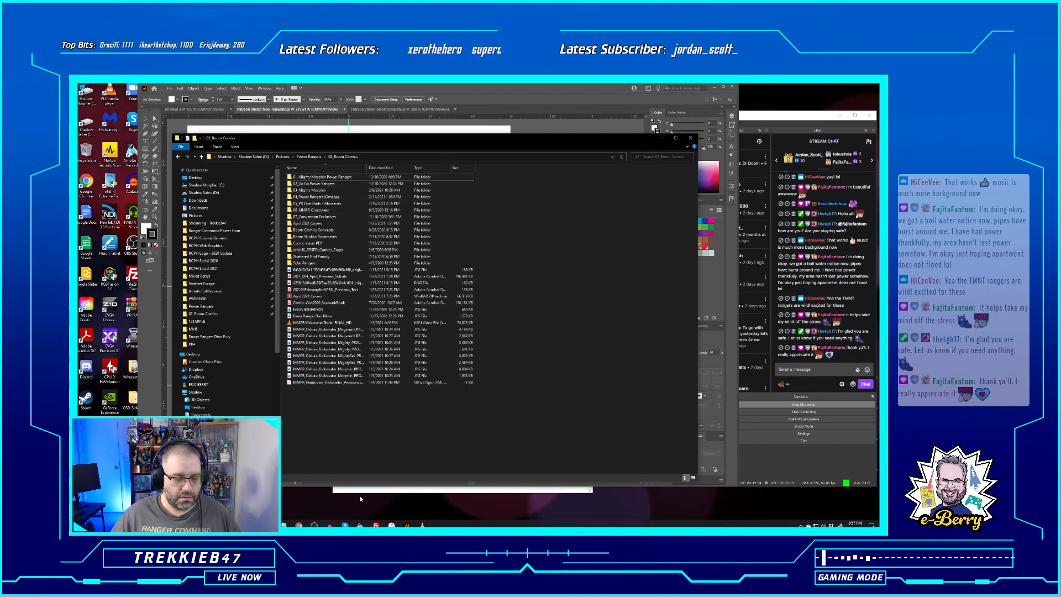
left_click(321, 87)
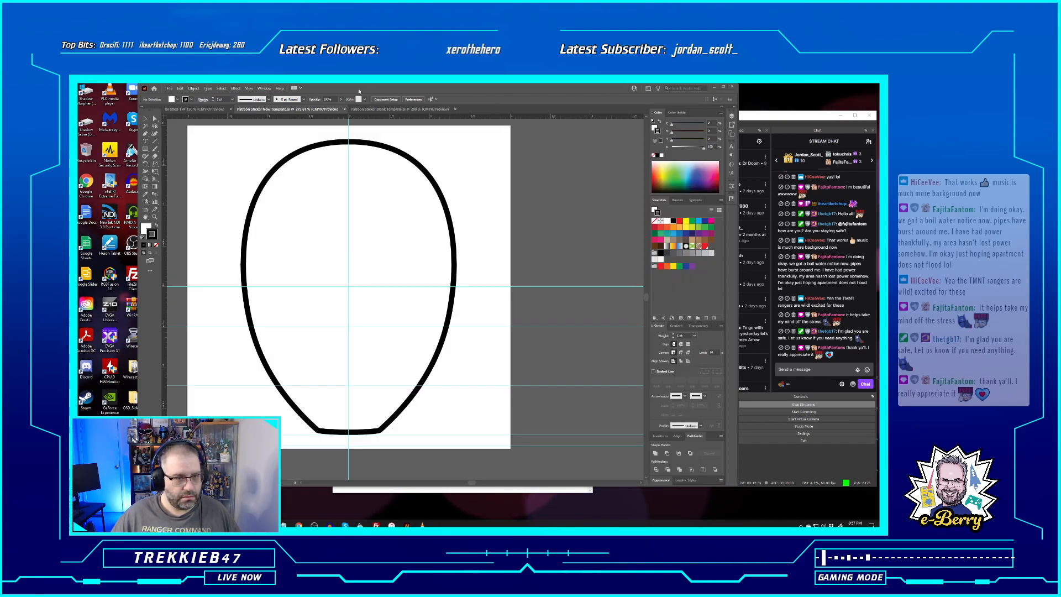
Open the Zeo Ranger 2 Sticker file and fit its artboard to the view
left_click(169, 89)
left_click(180, 104)
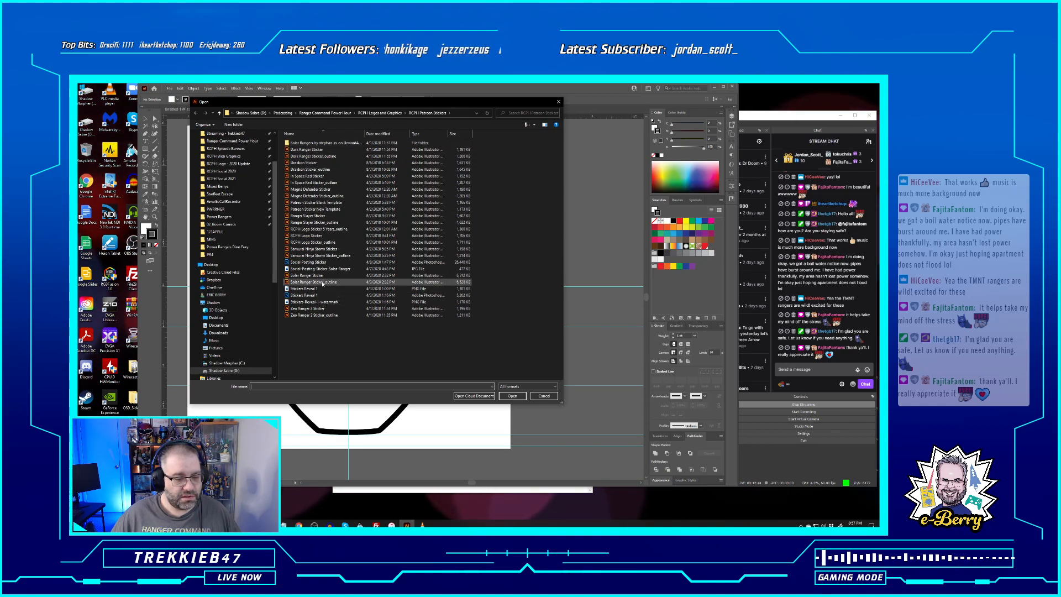
double_click(319, 312)
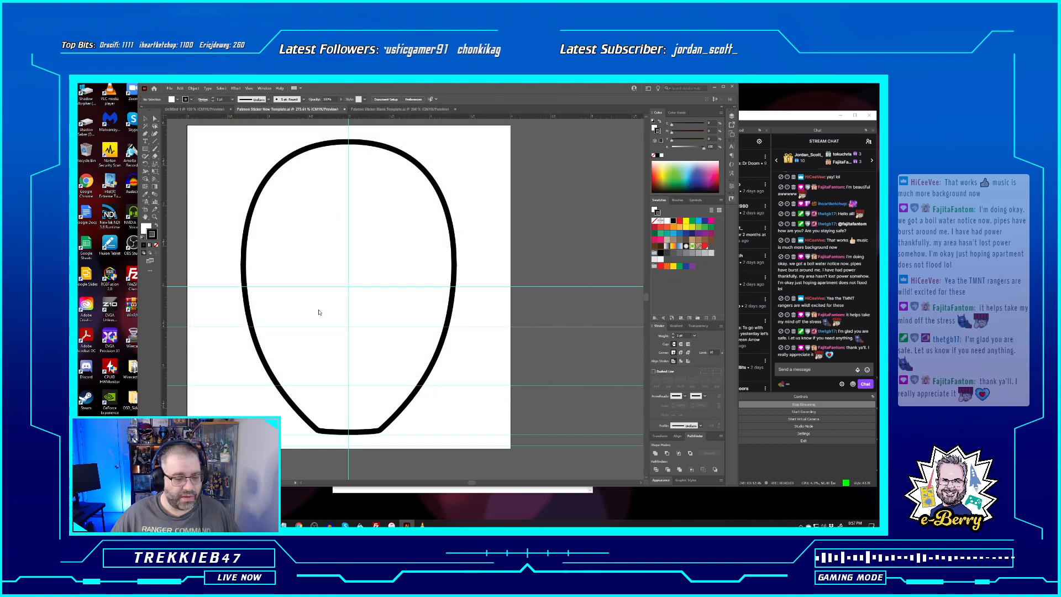
key("ctrl+0")
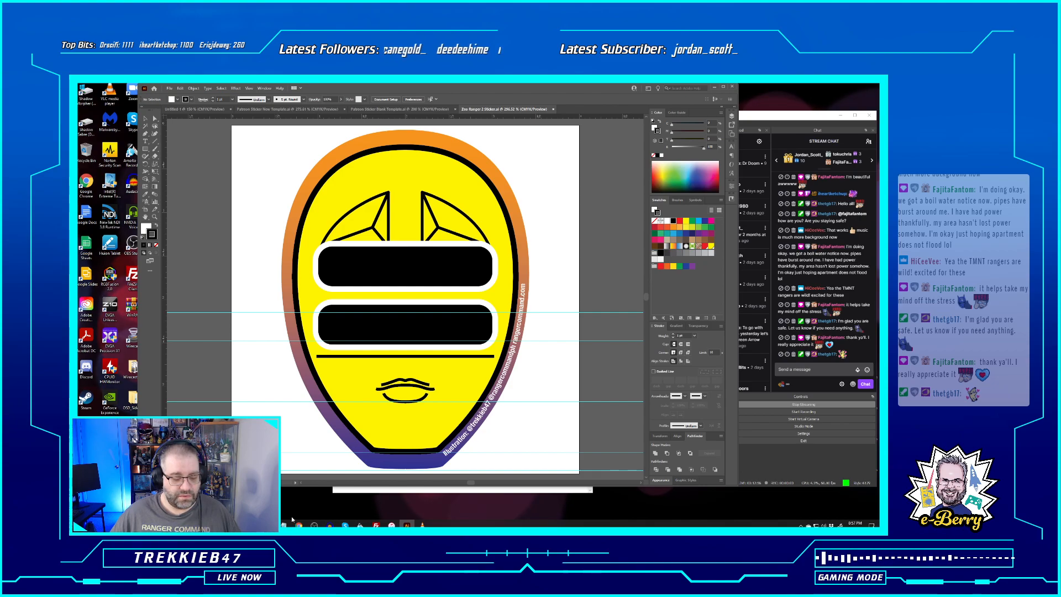
Switch to TweetDeck in the browser and start a retweet with comment of the tweet announcing the design stream
mouse_move(300, 526)
left_click(289, 496)
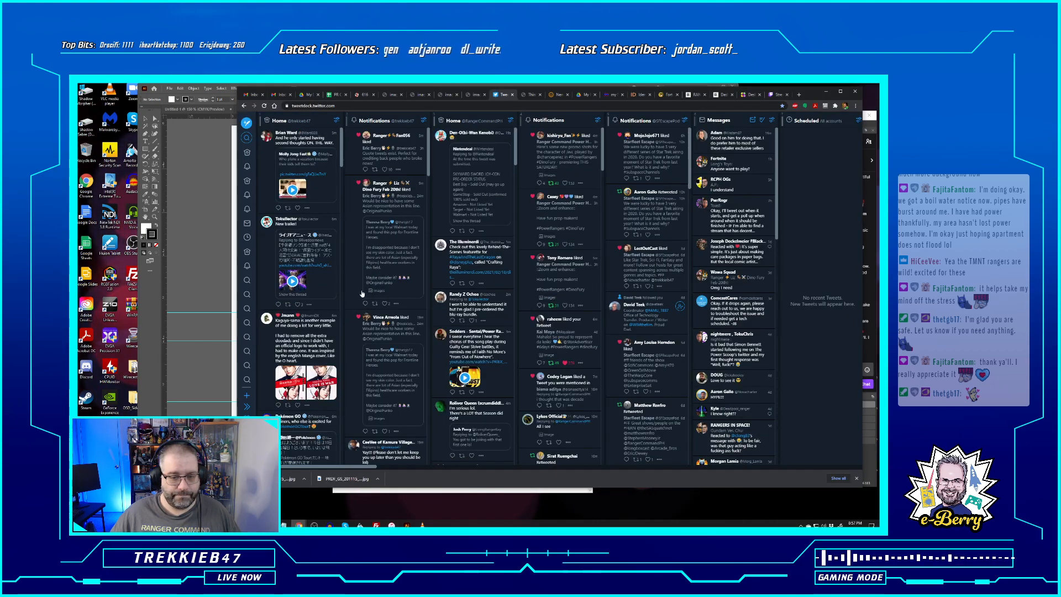
scroll(357, 296, "down", 2)
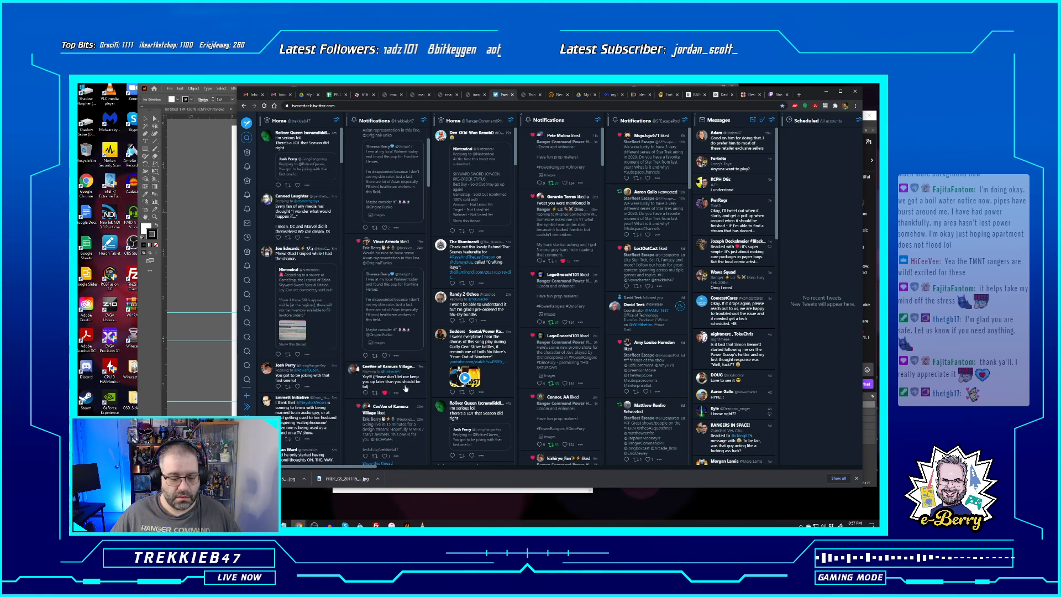
left_click(397, 384)
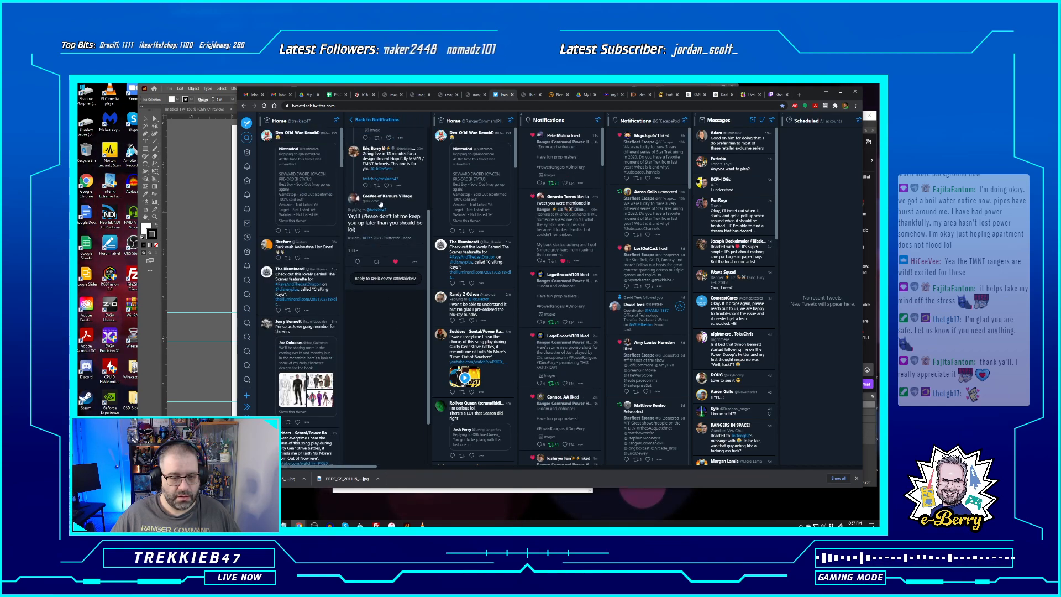
left_click(378, 186)
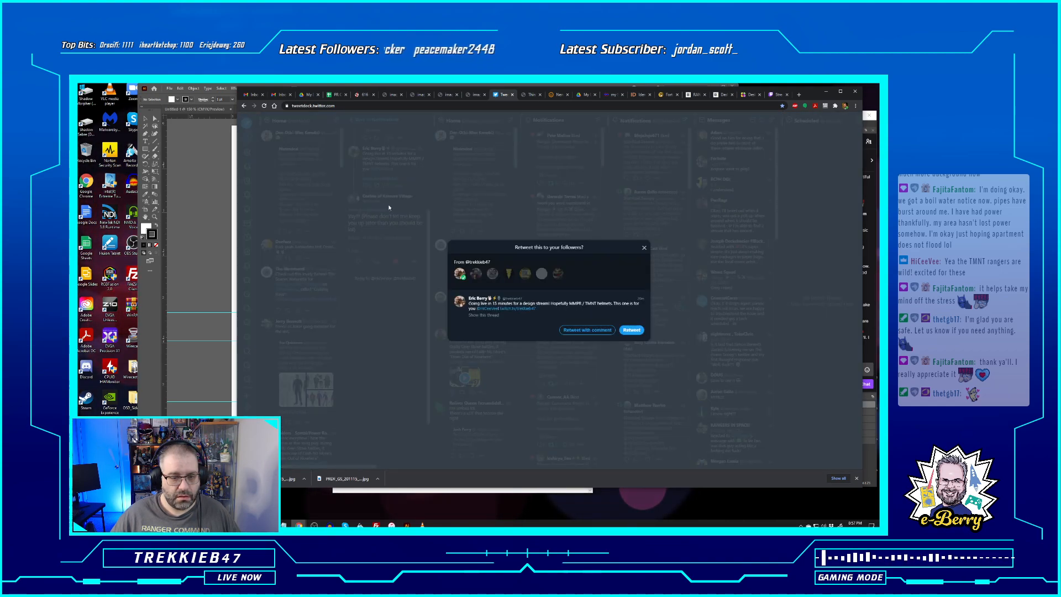
left_click(588, 330)
Post the retweet with the comment "Live now - let's draw some helmets", go back to the notifications, and minimize the browser
type("Liv")
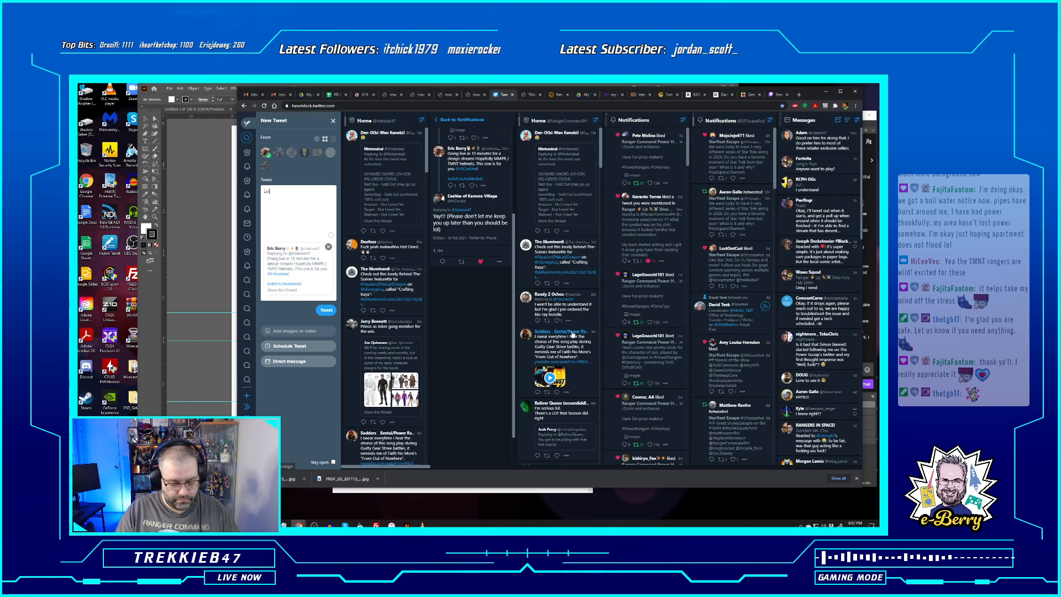
type("e now - let's draw some")
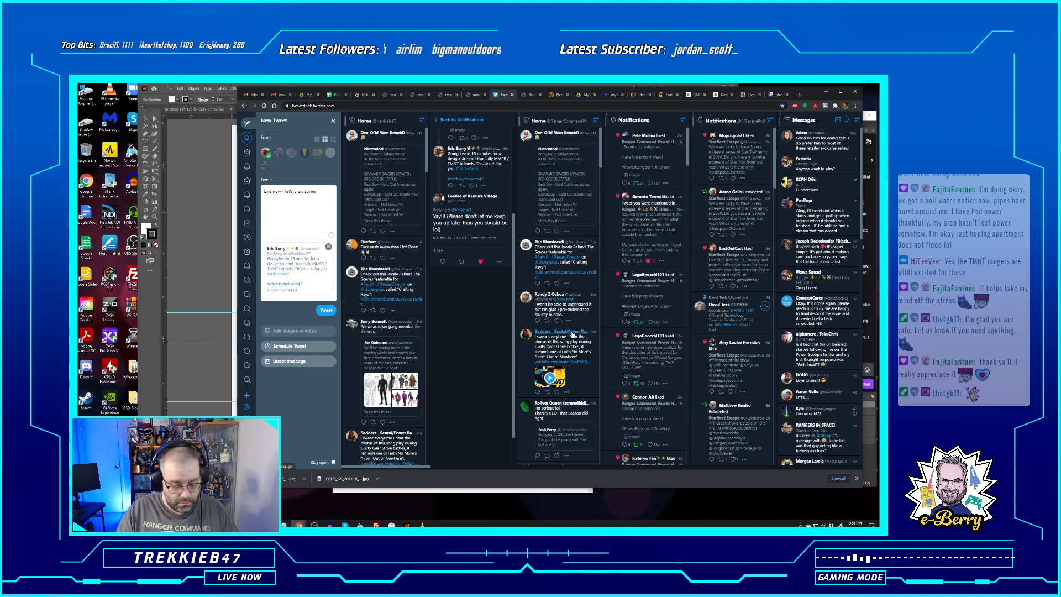
type(" hhelmets")
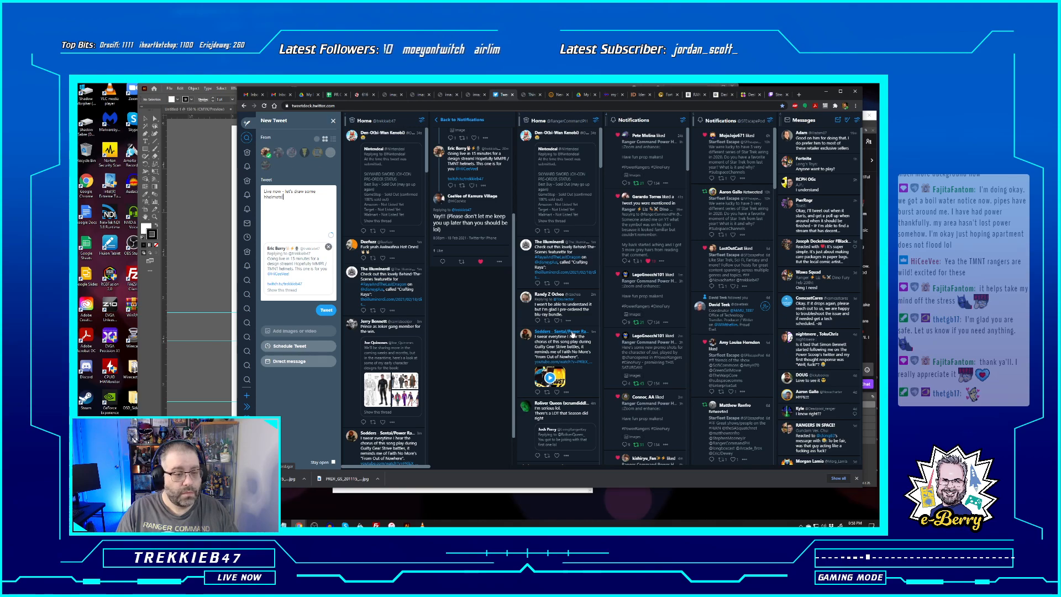
left_click(266, 197)
key("BackSpace")
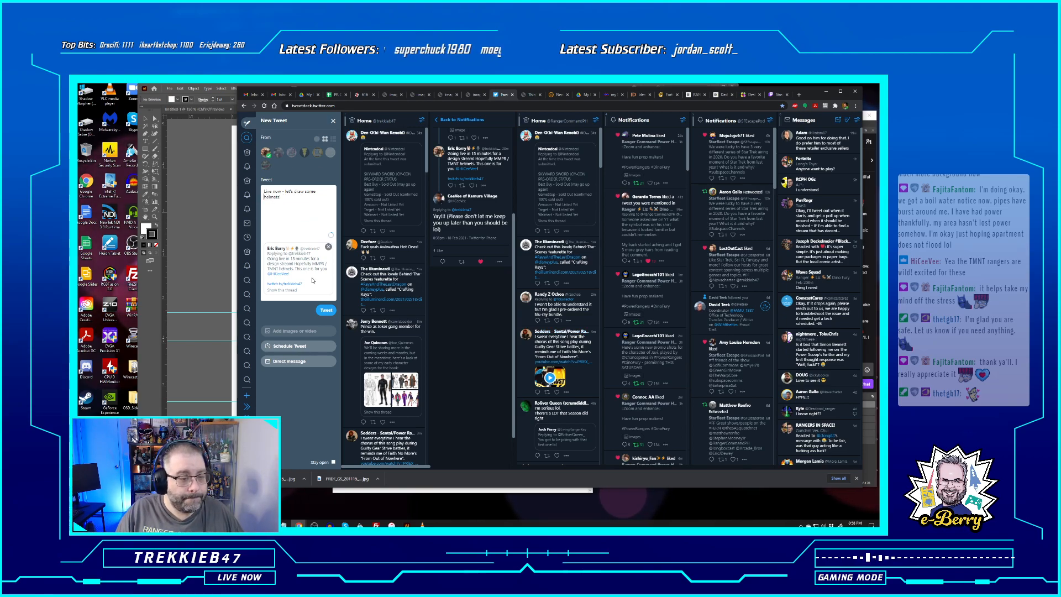
left_click(327, 311)
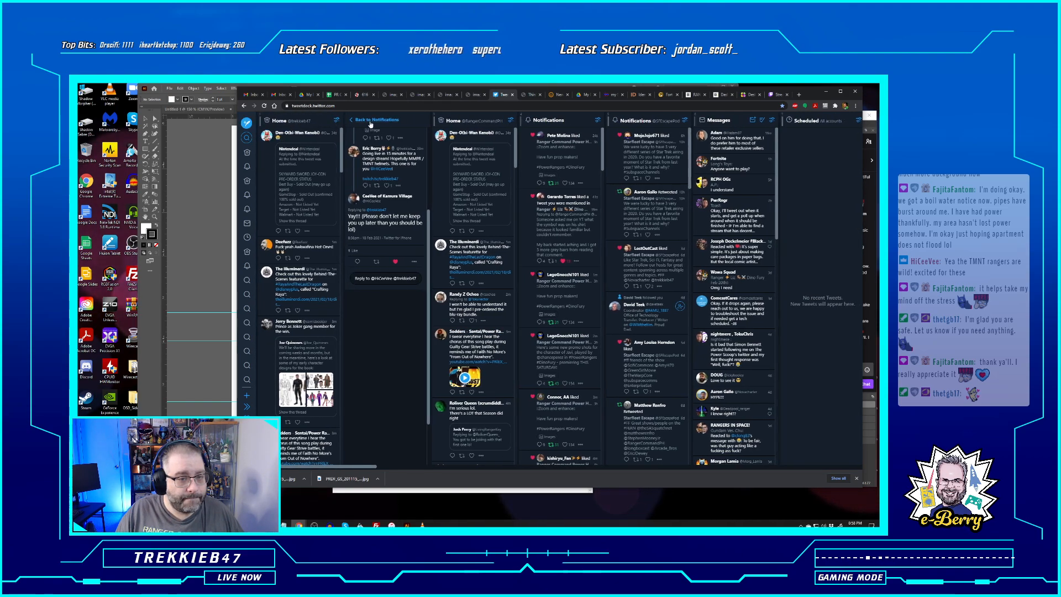
left_click(370, 120)
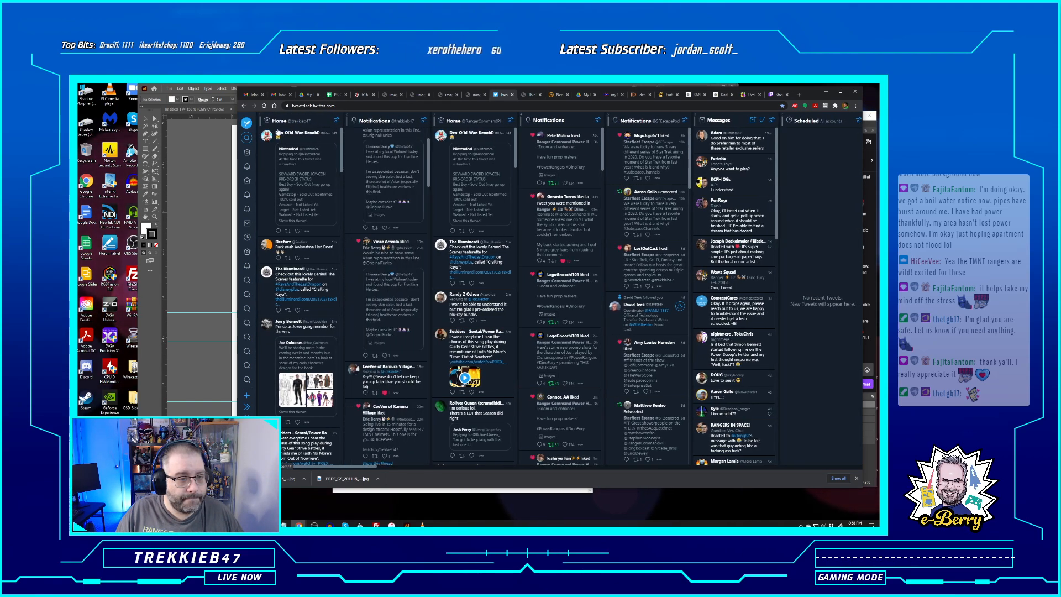
left_click(826, 92)
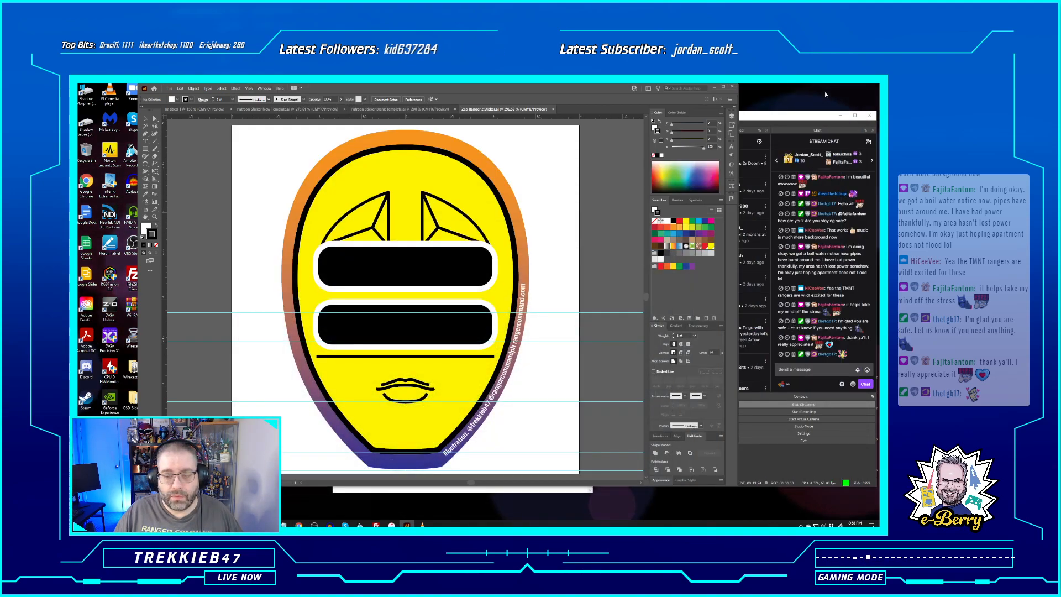
Close the Zeo Ranger 2 Sticker document
left_click(388, 338)
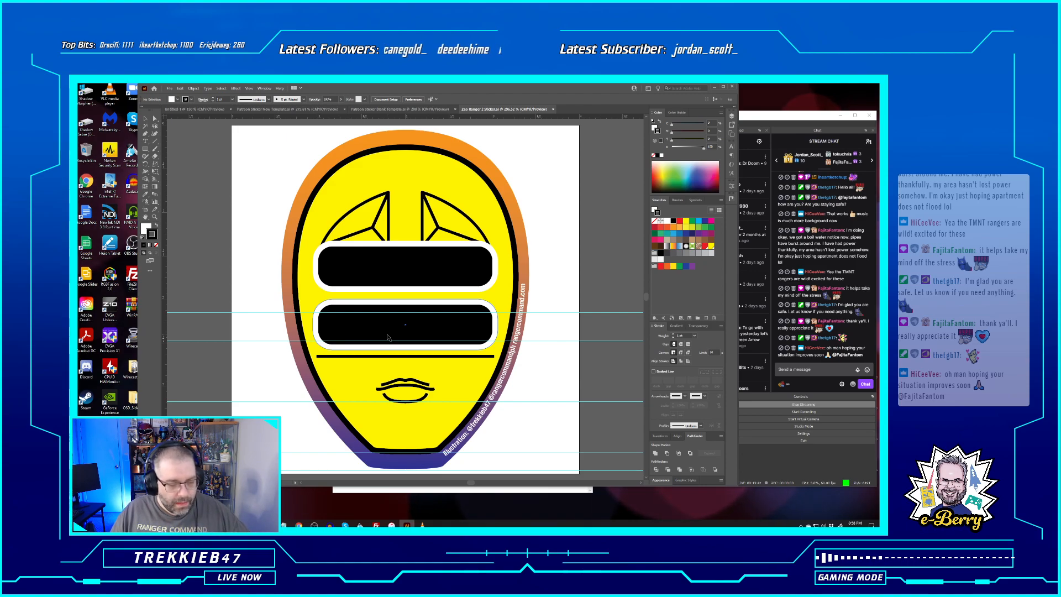
left_click(553, 110)
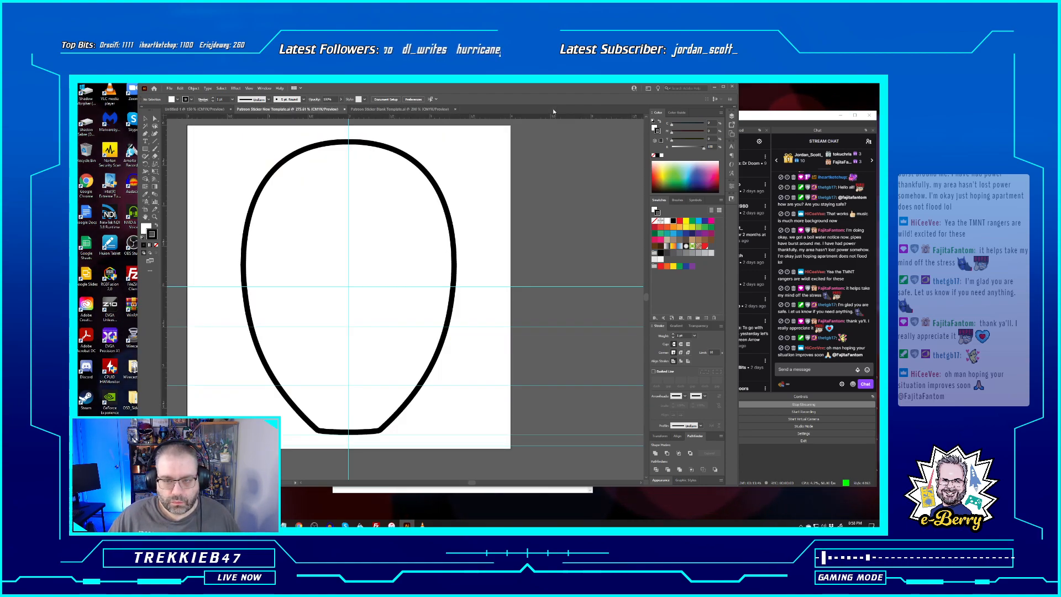
Check the untitled document at 200% zoom, and bring up the Patreon Sticker Blank Template document
left_click(210, 110)
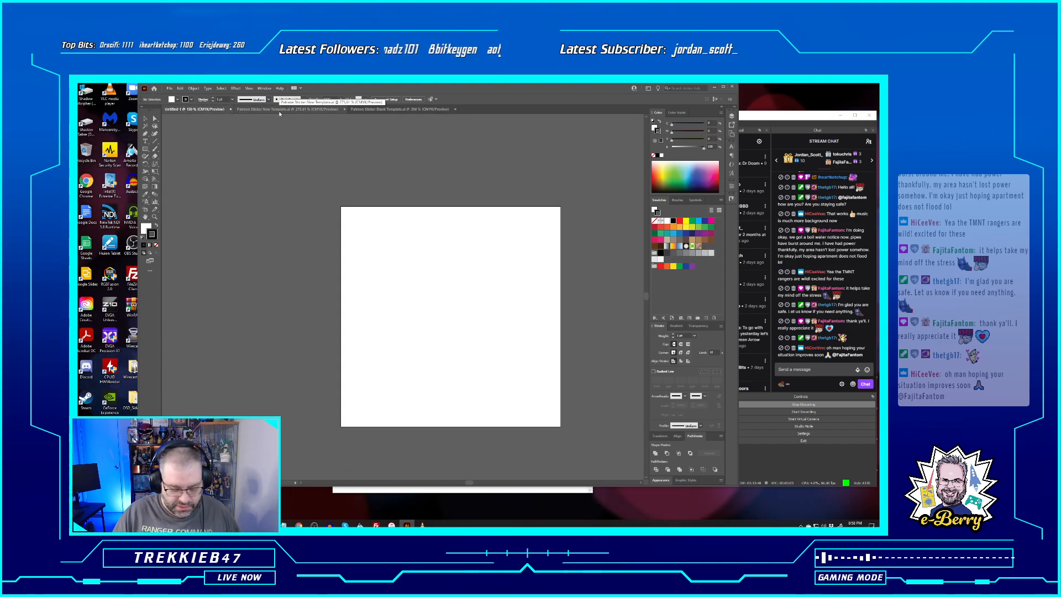
key("ctrl+0")
key("ctrl+minus")
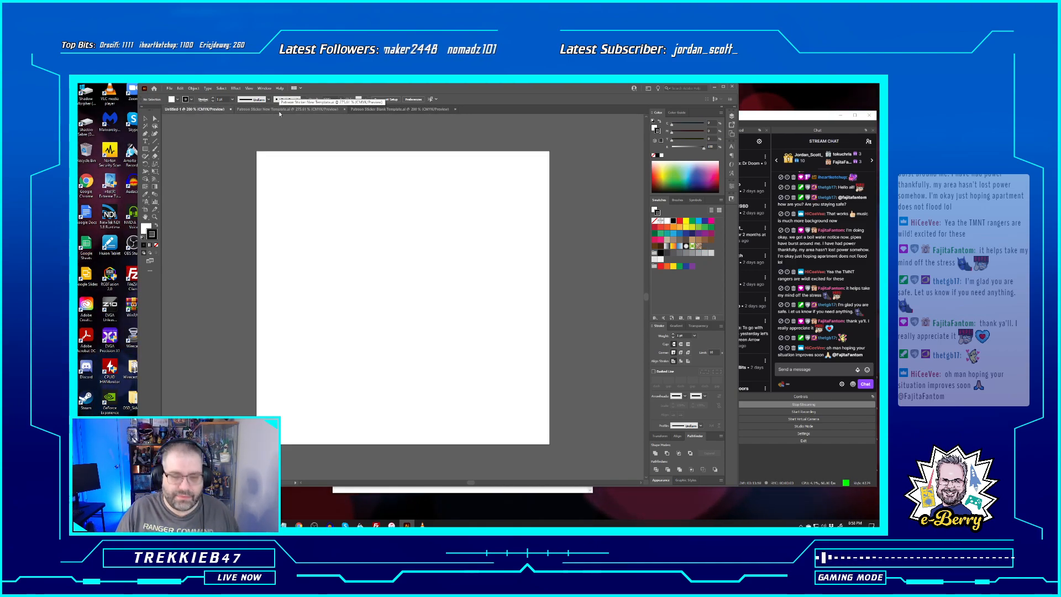
left_click(359, 109)
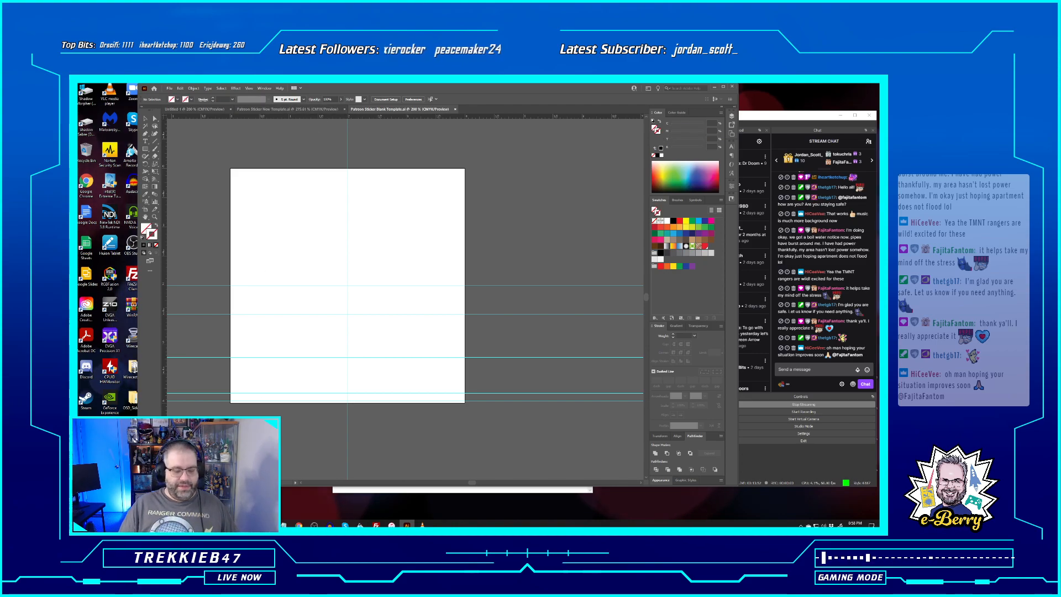
Switch to File Explorer and open the MMPR_TMNT folder inside 06_MMPR Crossovers of the Boom Comics folder
left_click(268, 525)
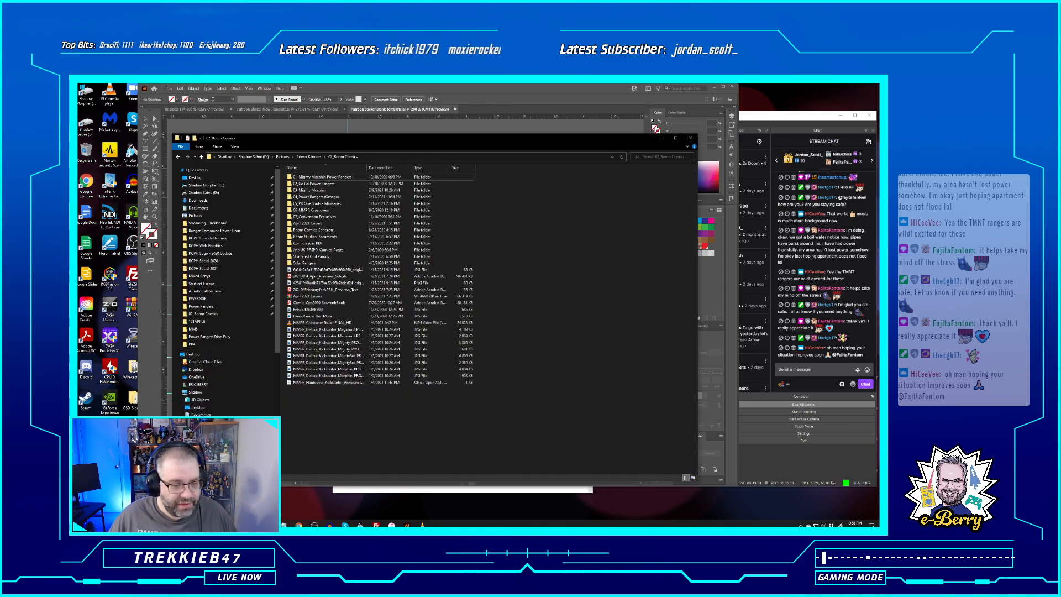
left_click(240, 316)
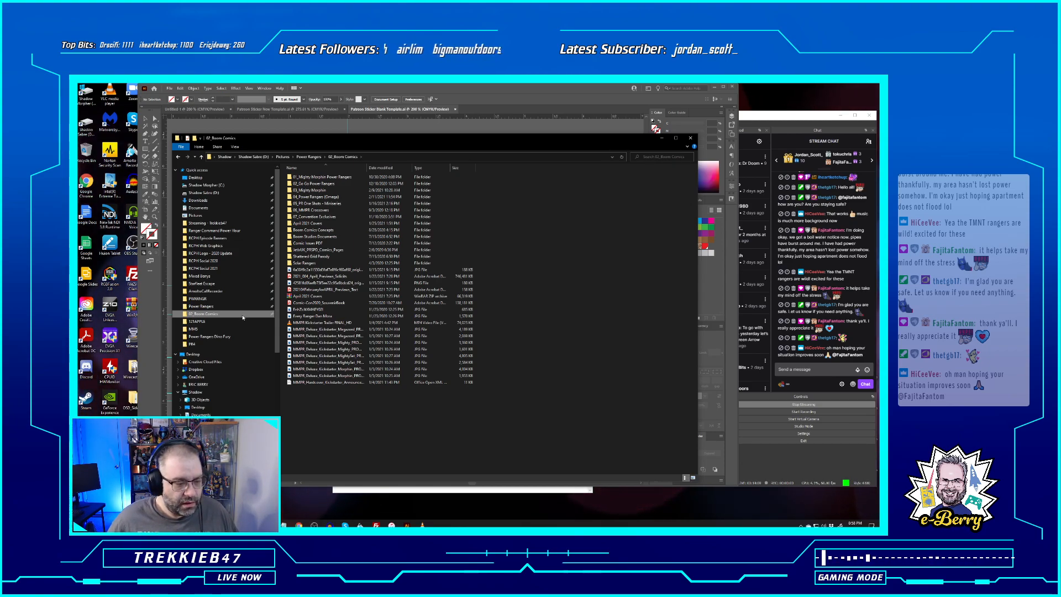
double_click(329, 211)
double_click(335, 183)
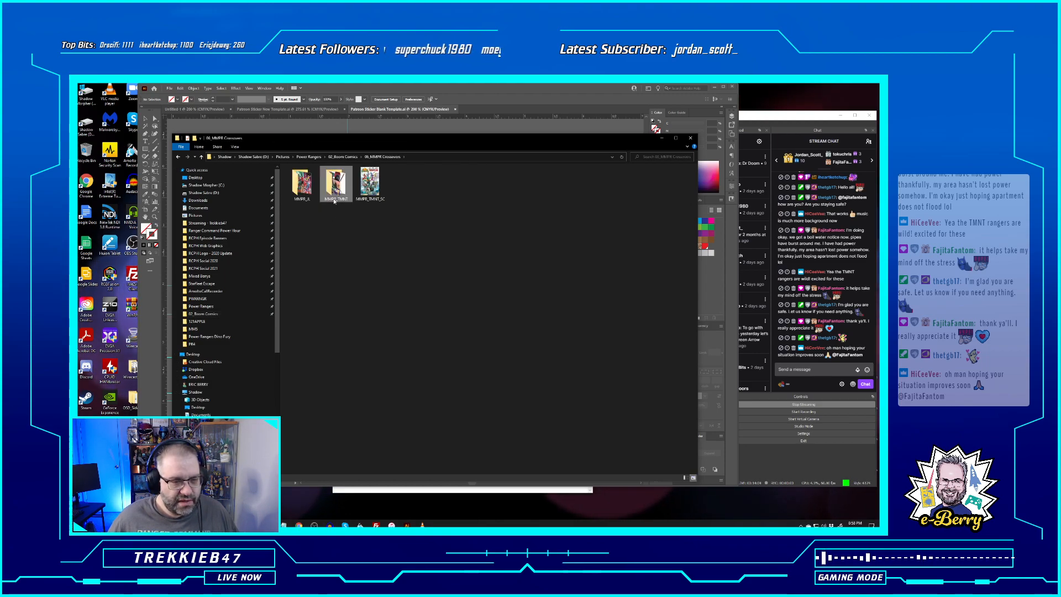
Display the MMPR_TMNT folder as extra large icons and look through its comic folders and cover images
right_click(348, 282)
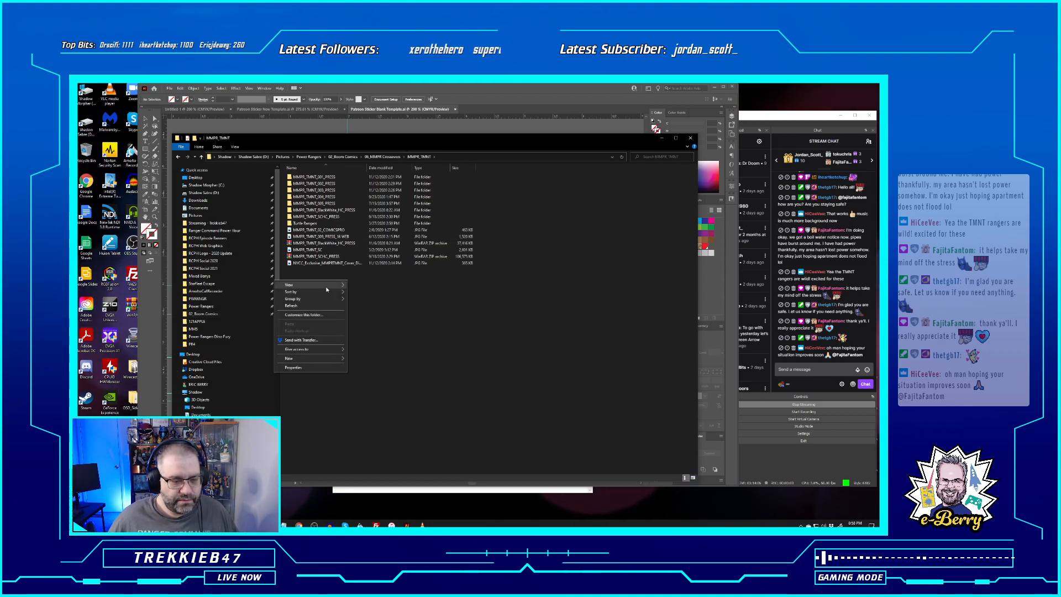
left_click(376, 286)
scroll(459, 321, "down", 1)
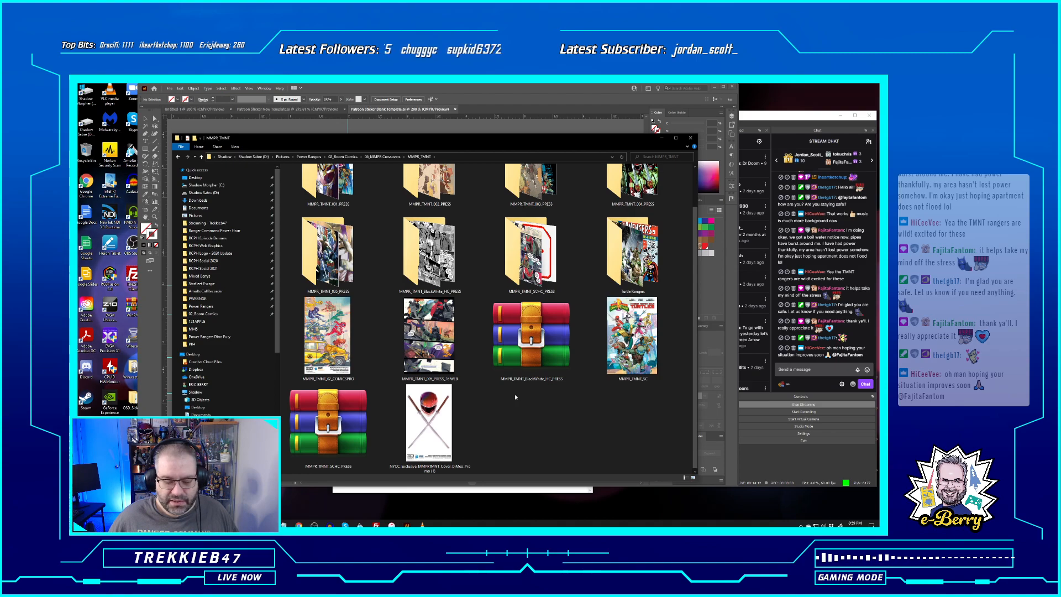
scroll(515, 397, "up", 1)
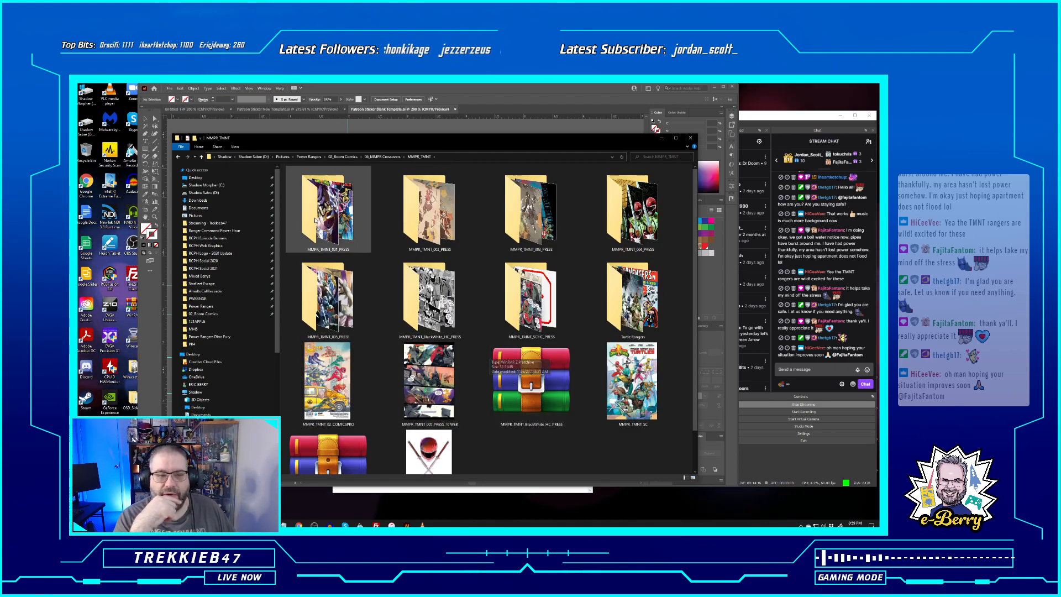
Return to the Boom Comics folder, display it as extra large icons, and look through its contents for reference art
left_click(343, 157)
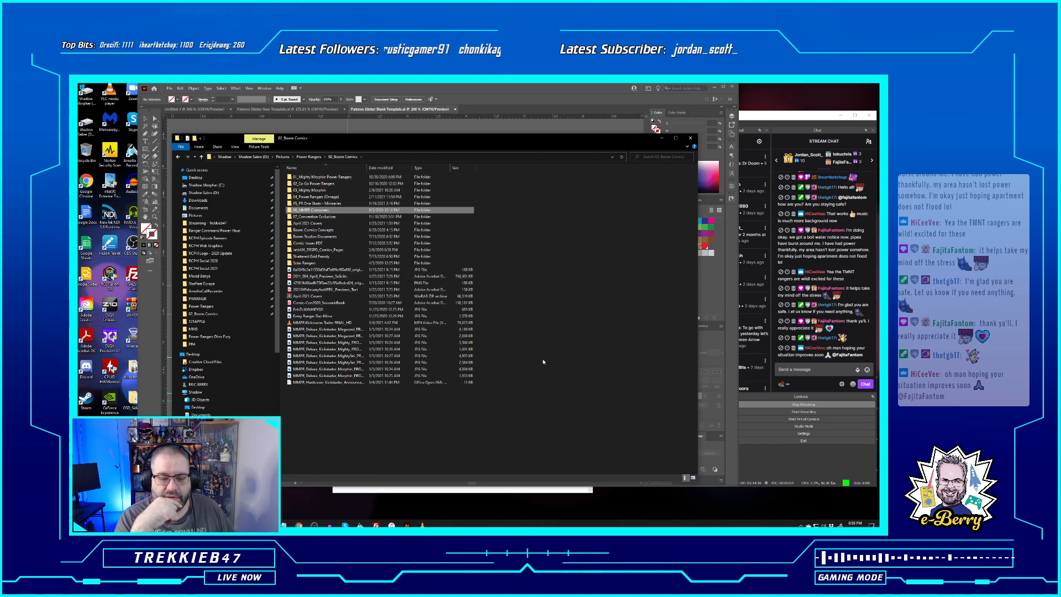
right_click(539, 336)
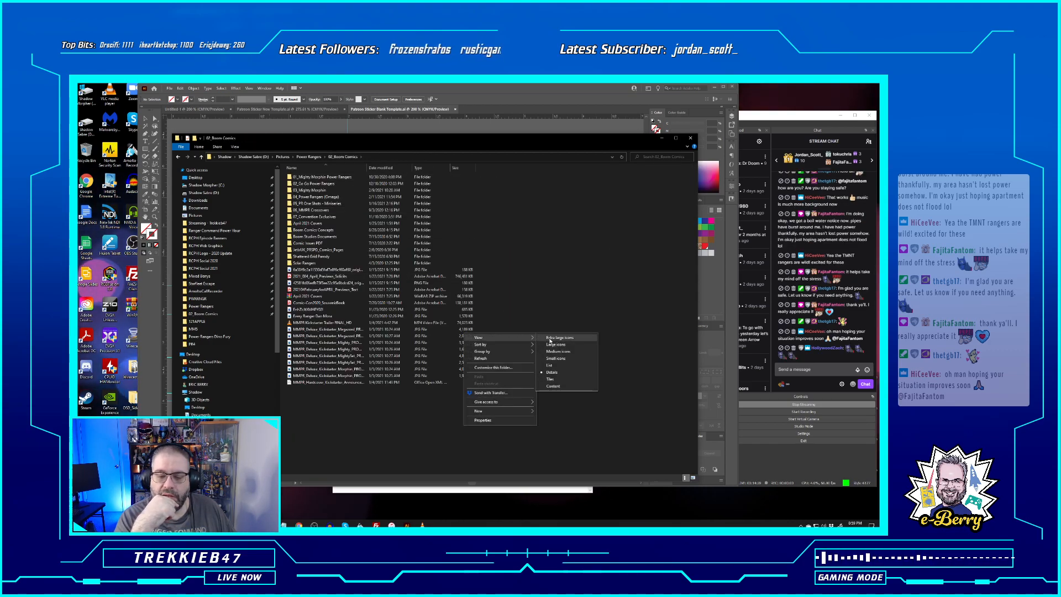
left_click(550, 342)
scroll(550, 341, "down", 5)
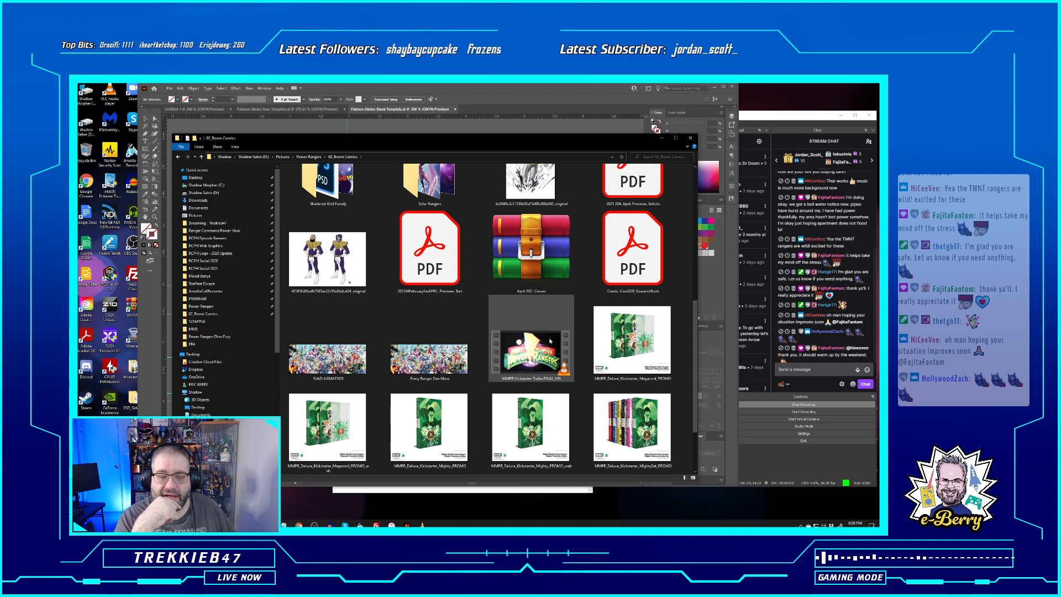
scroll(550, 341, "down", 2)
scroll(550, 341, "up", 5)
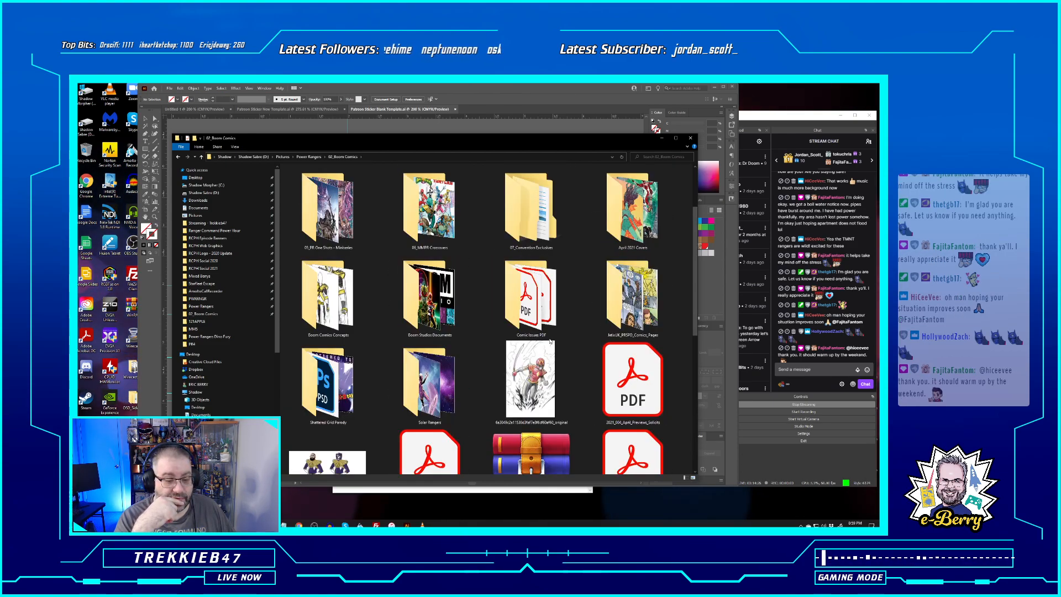
Open the Boom Comics Concepts folder, display it as extra large icons, and look through its concept art for helmet references
double_click(329, 296)
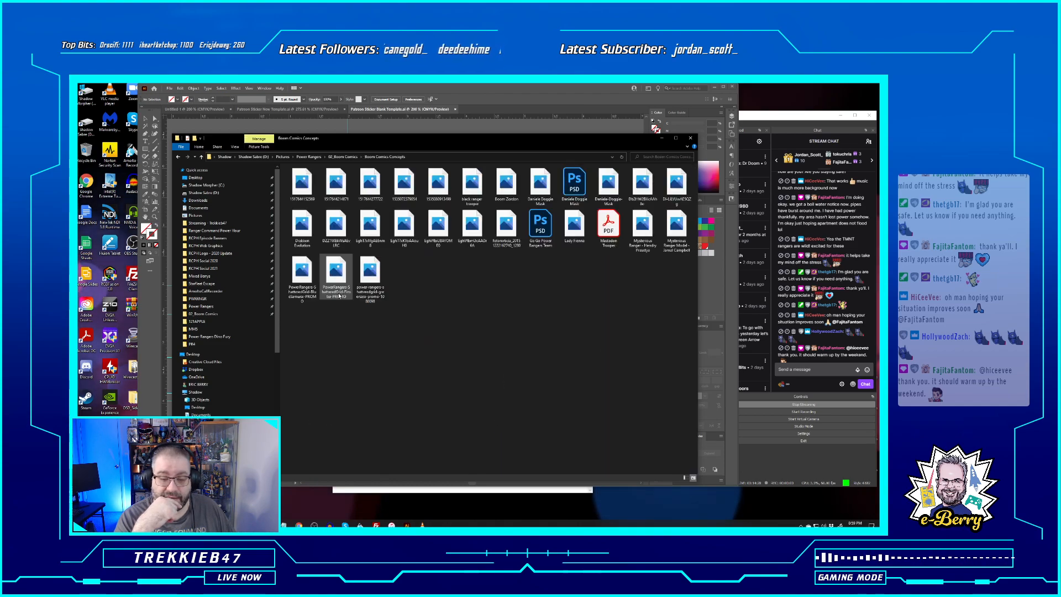
right_click(444, 313)
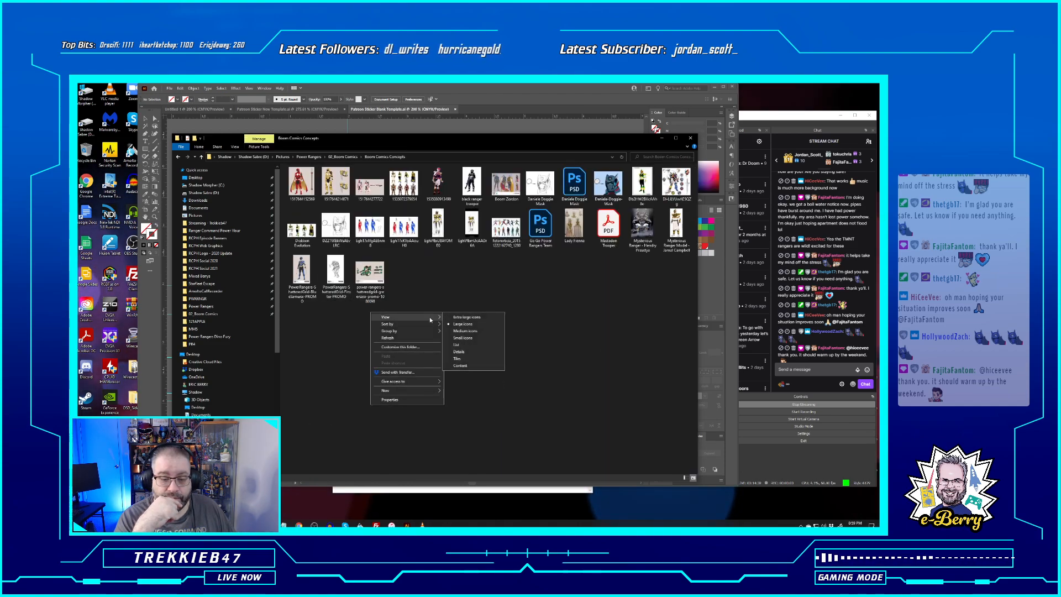
left_click(473, 318)
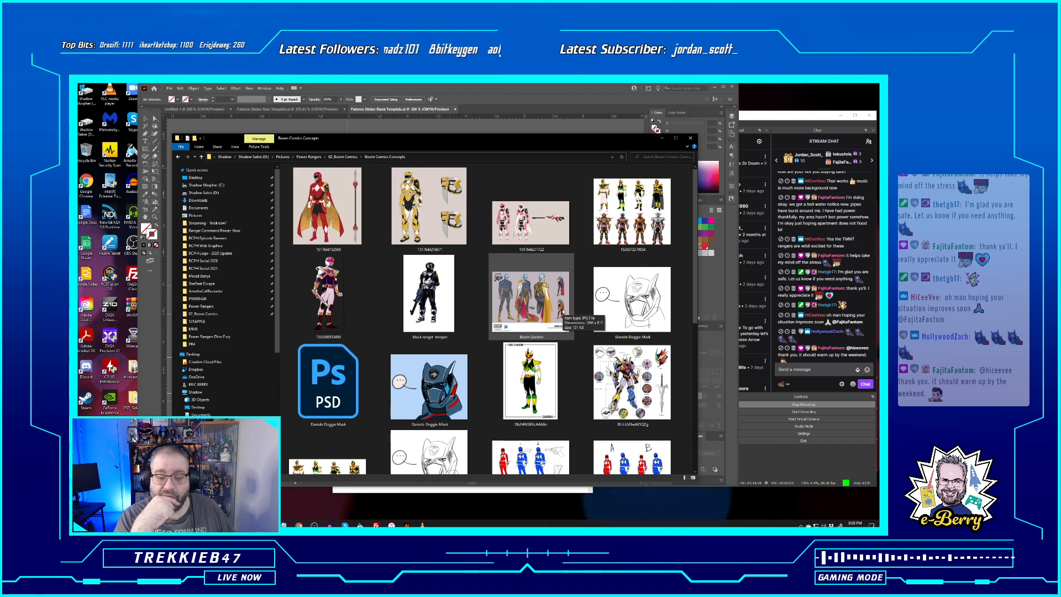
scroll(562, 313, "down", 2)
scroll(562, 308, "down", 3)
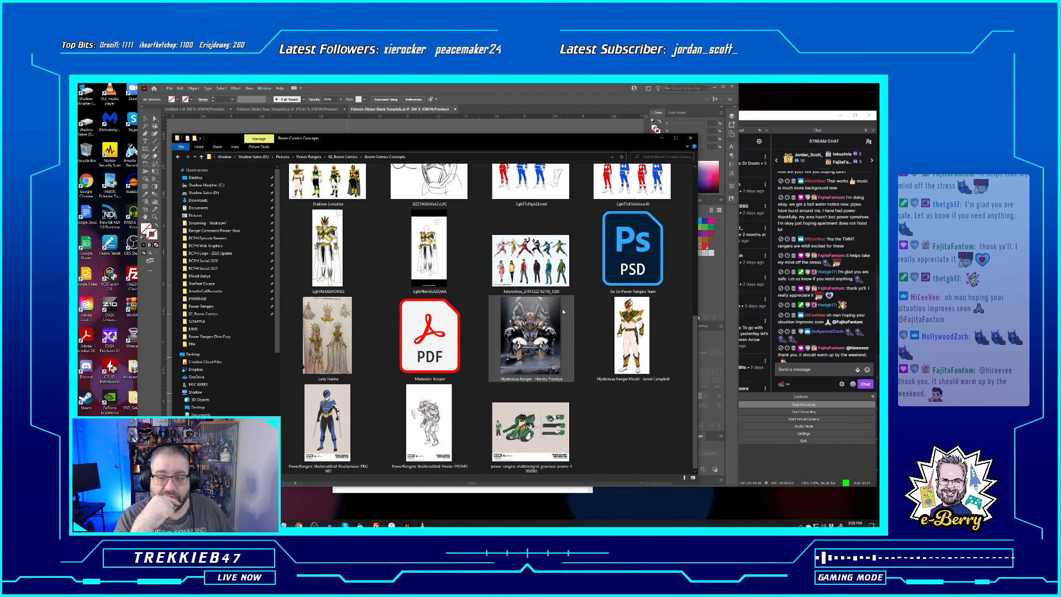
scroll(563, 312, "up", 2)
scroll(563, 312, "down", 2)
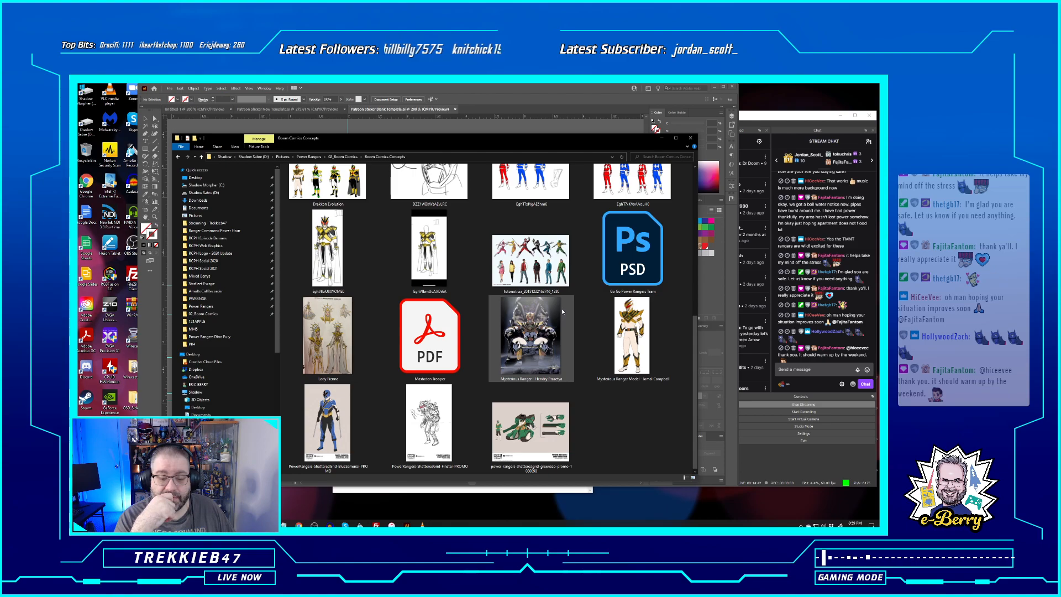
Return to the Boom Comics folder, look through its contents, and open the MMPR_TMNT folder inside 06_MMPR Crossovers
left_click(343, 157)
scroll(472, 349, "down", 2)
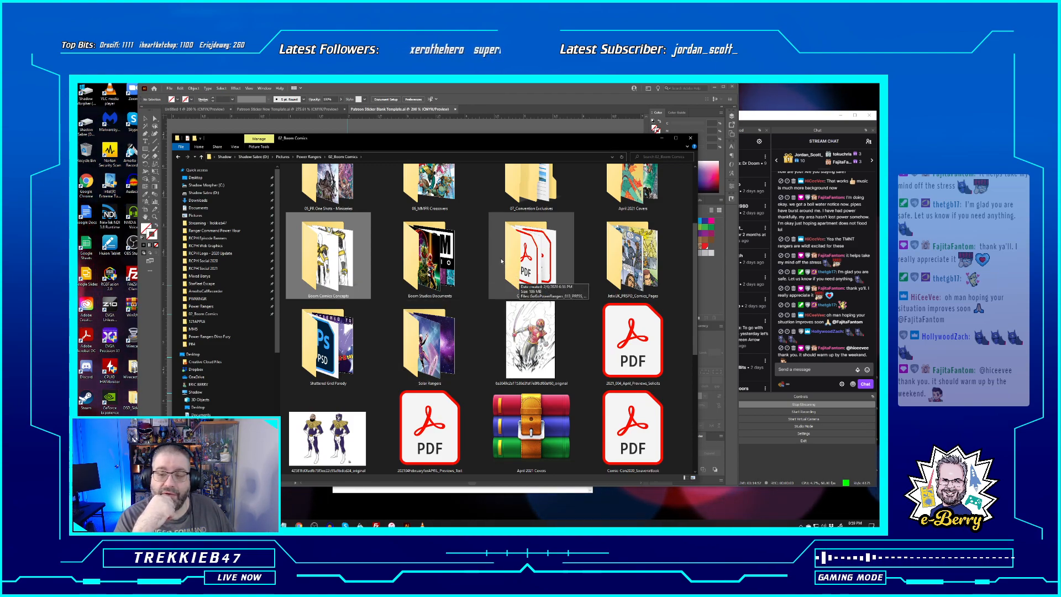
scroll(460, 346, "down", 3)
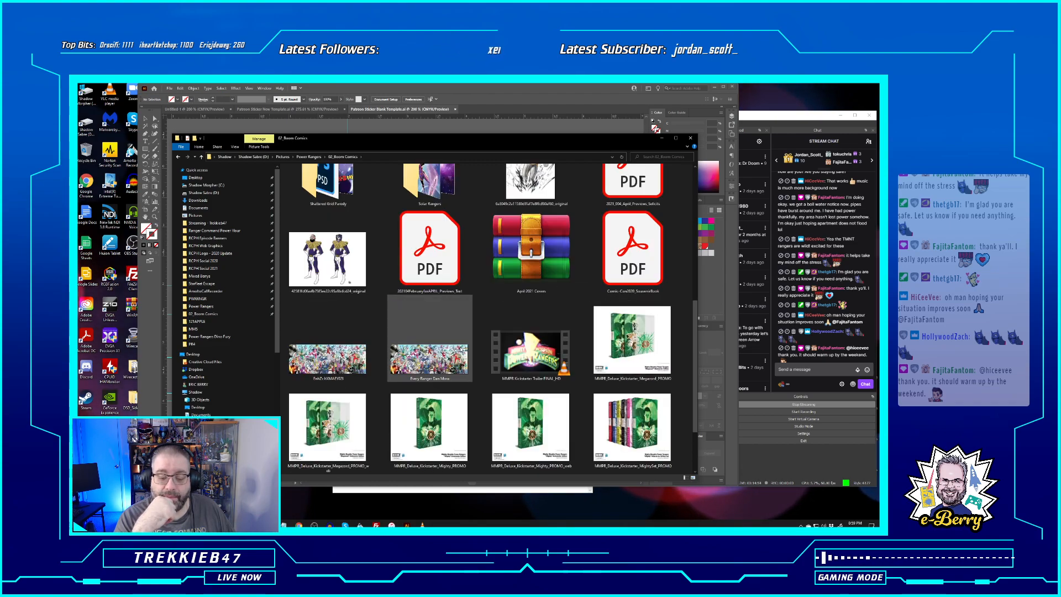
scroll(460, 347, "up", 2)
scroll(459, 346, "up", 1)
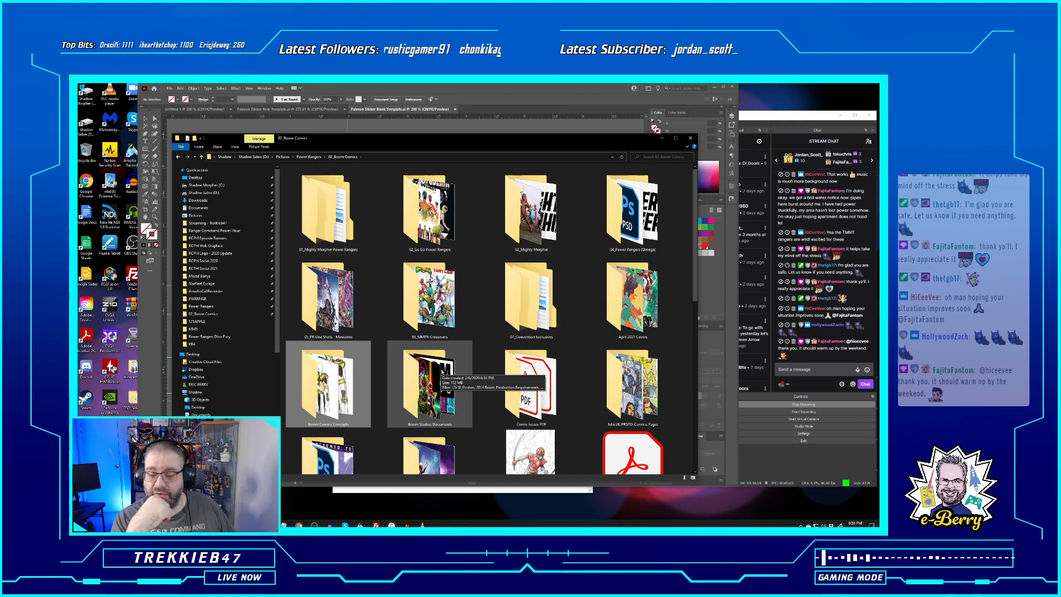
double_click(438, 317)
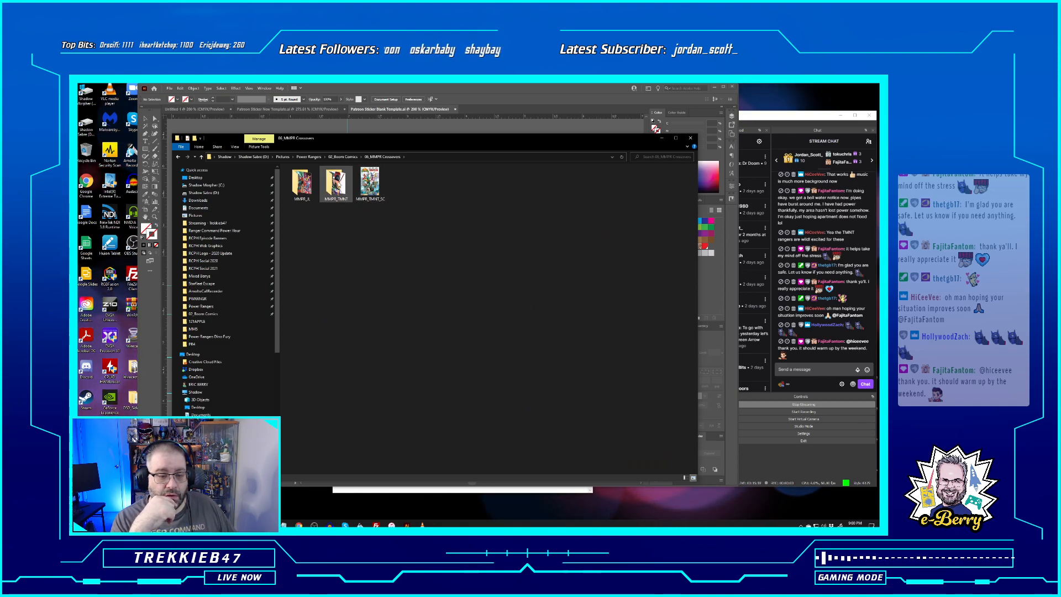
double_click(335, 183)
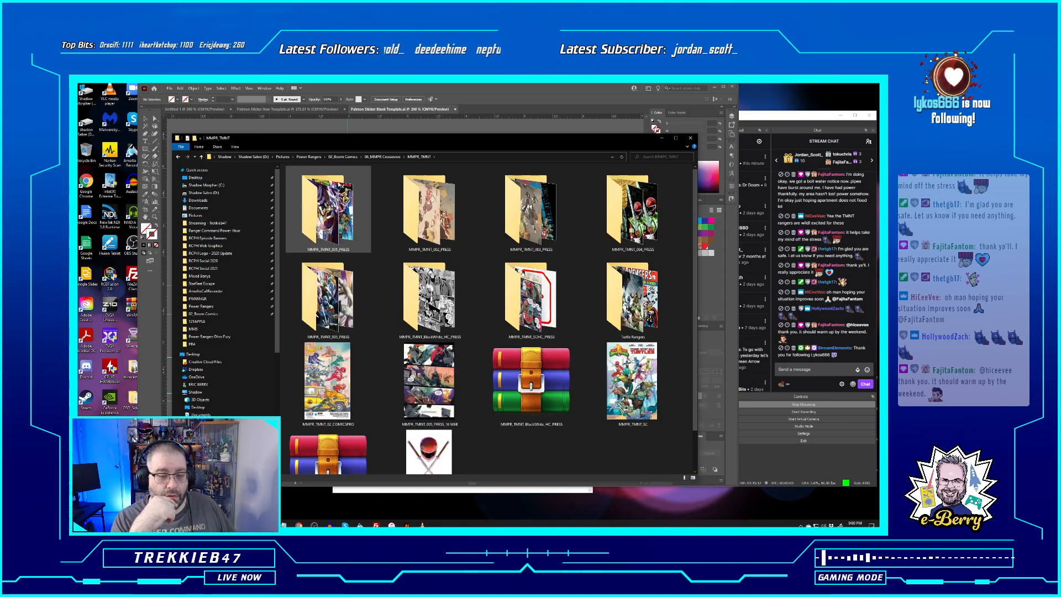
Check the streaming window in OBS, and return to the MMPR_TMNT folder in File Explorer
left_click(745, 117)
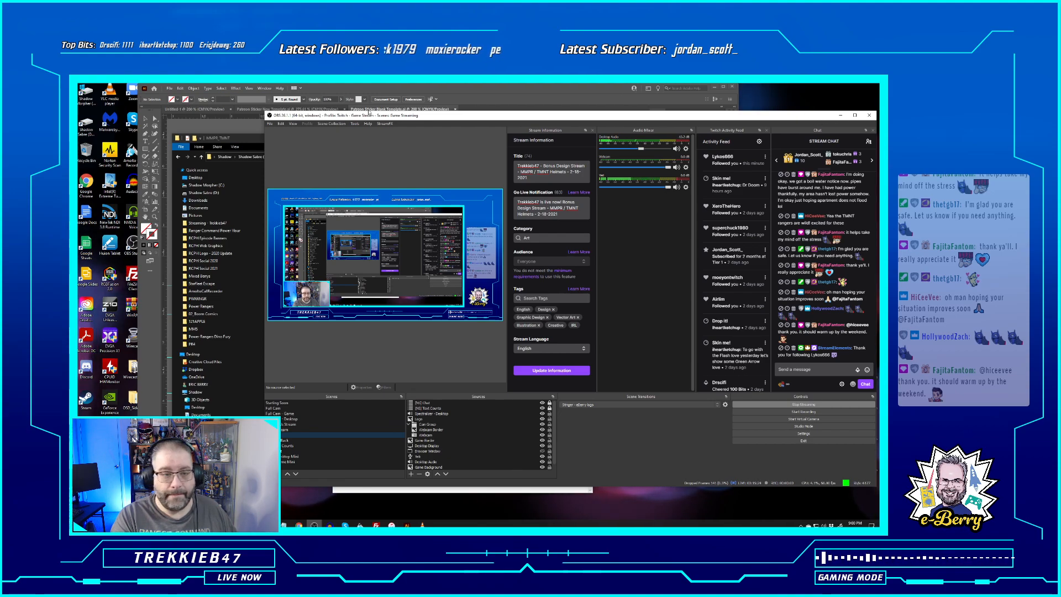
left_click(217, 130)
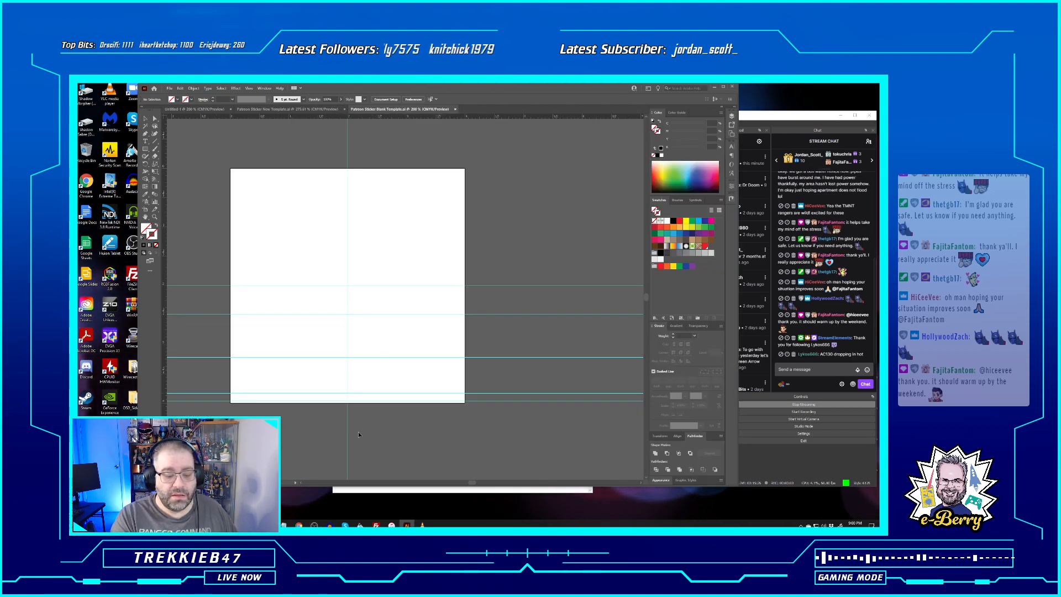
left_click(269, 525)
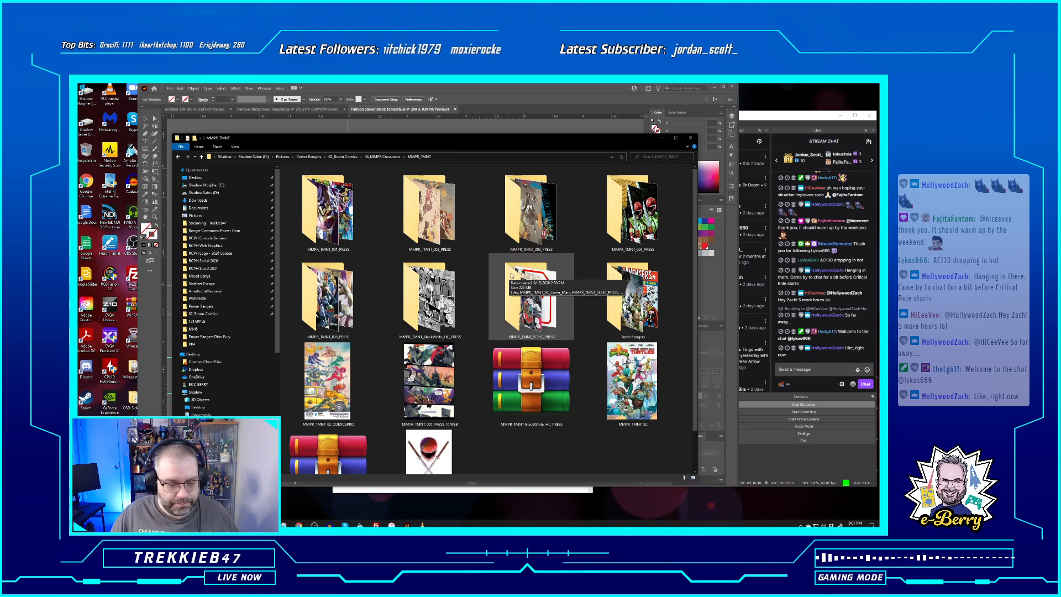
Open the MMPR_TMNT_SCHC_PRESS PDF from the MMPR_TMNT_SCHC_PRESS folder in Adobe Acrobat
scroll(486, 312, "down", 1)
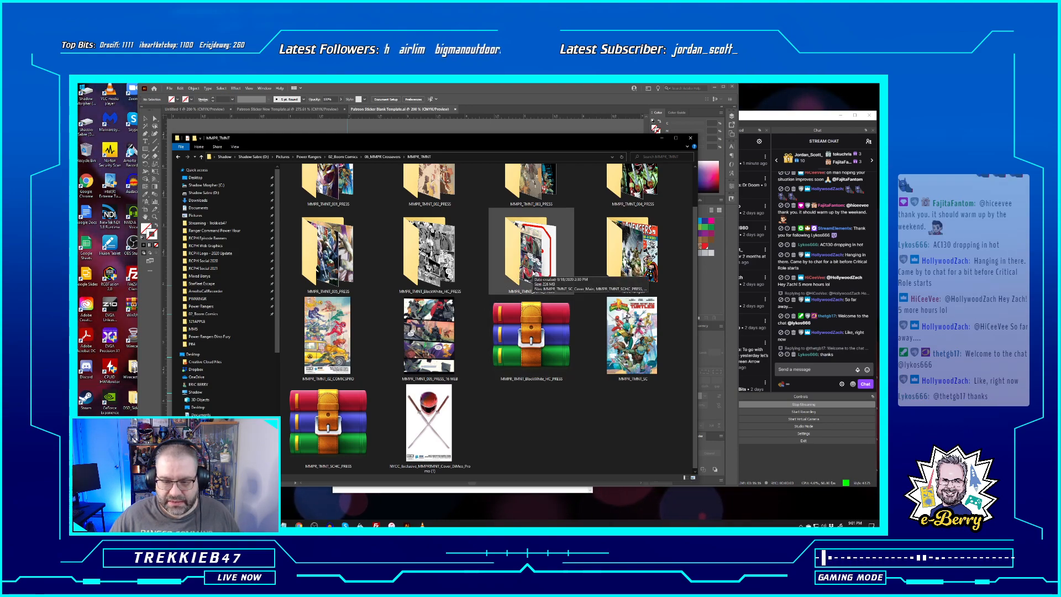
double_click(532, 272)
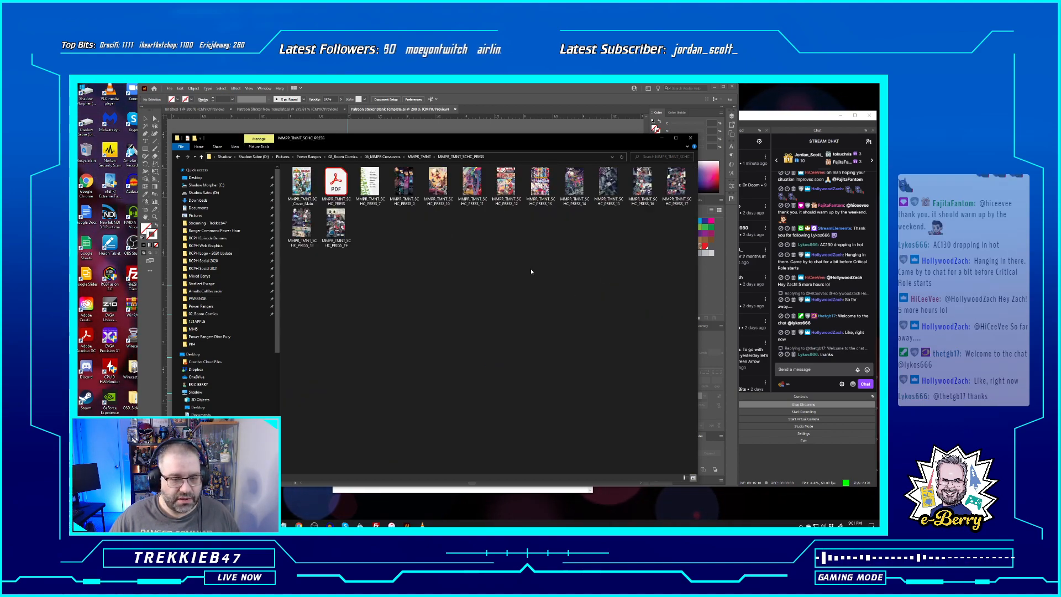
left_click(348, 195)
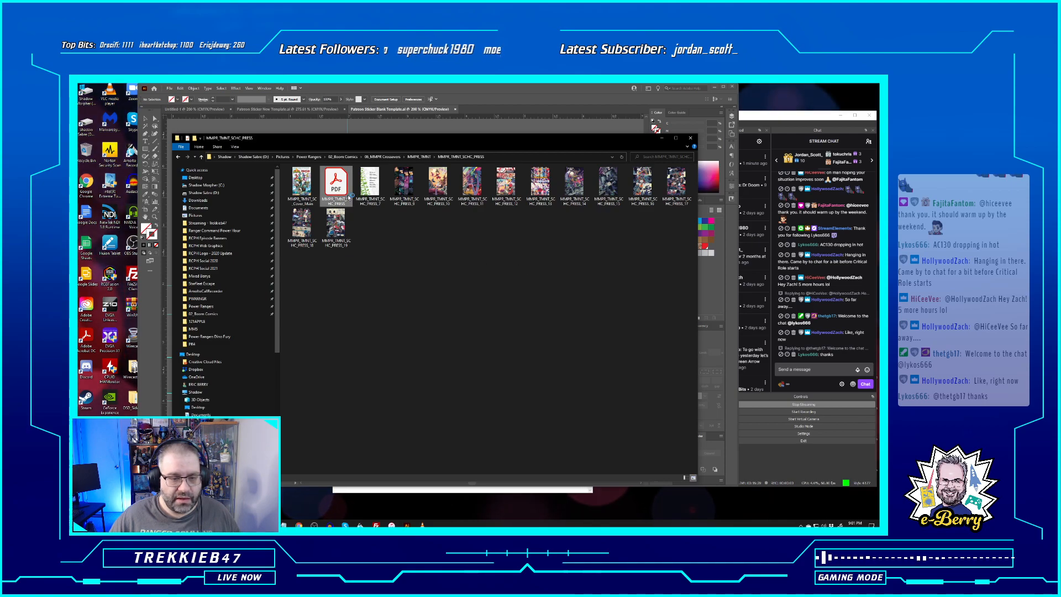
double_click(348, 197)
Look through the closing pages of the PDF, from the last page back to the Character Gallery title page, for character designs
scroll(525, 316, "down", 10)
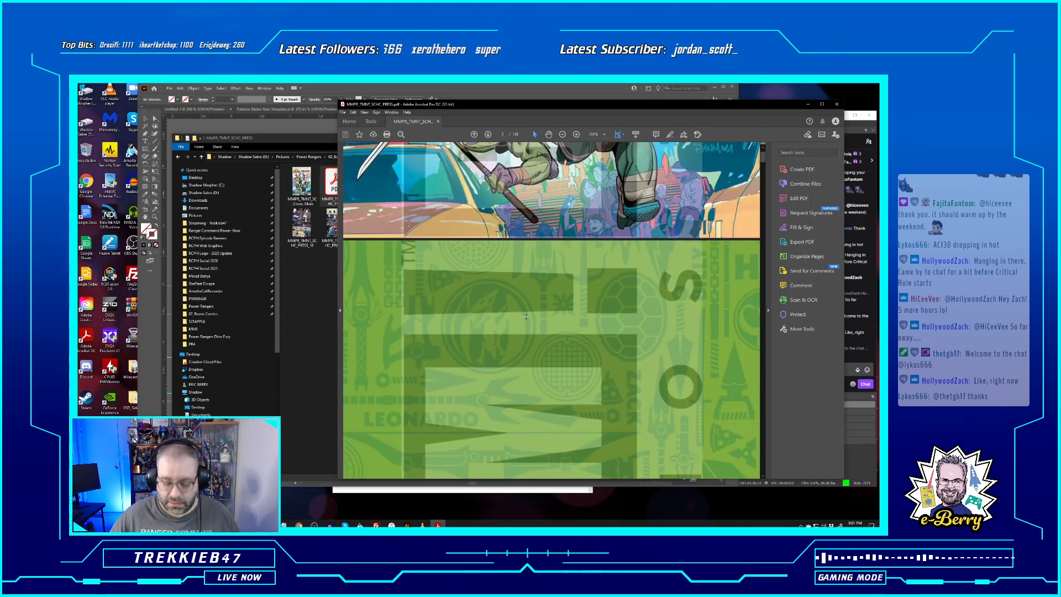
key("End")
scroll(526, 316, "up", 10)
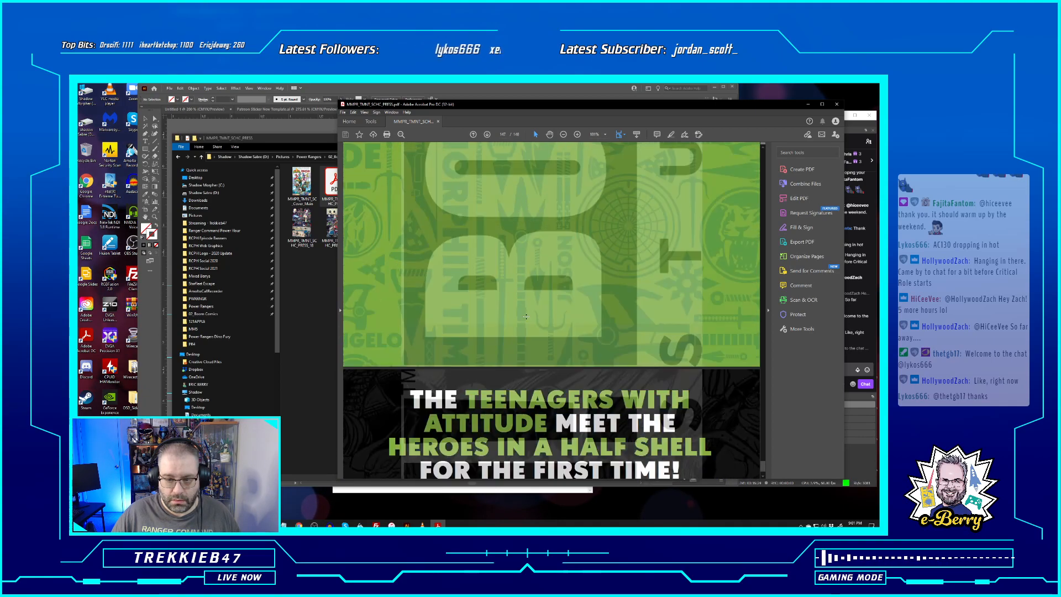
scroll(526, 316, "up", 15)
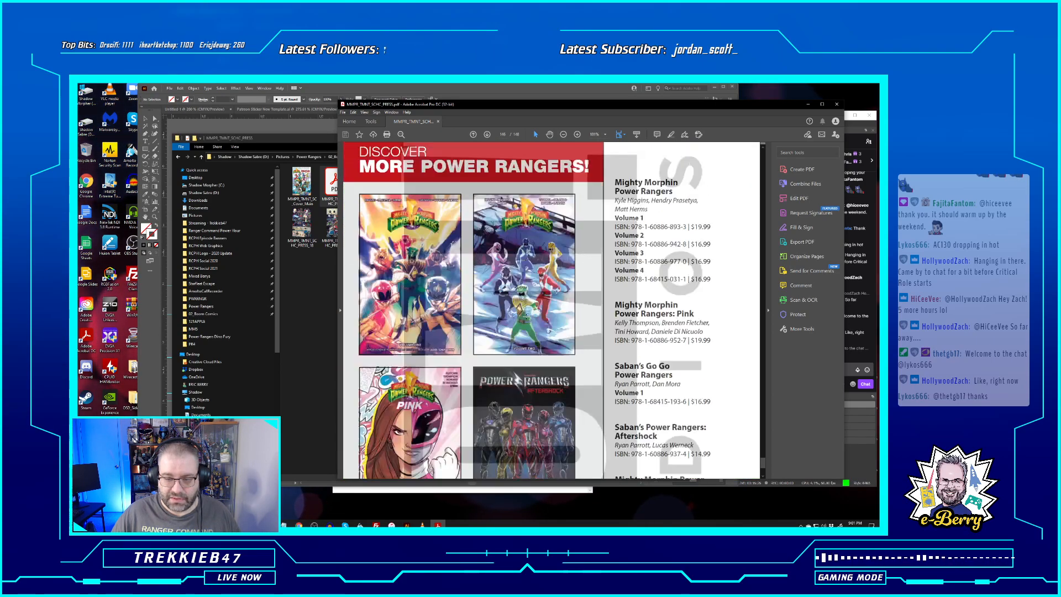
scroll(526, 316, "up", 10)
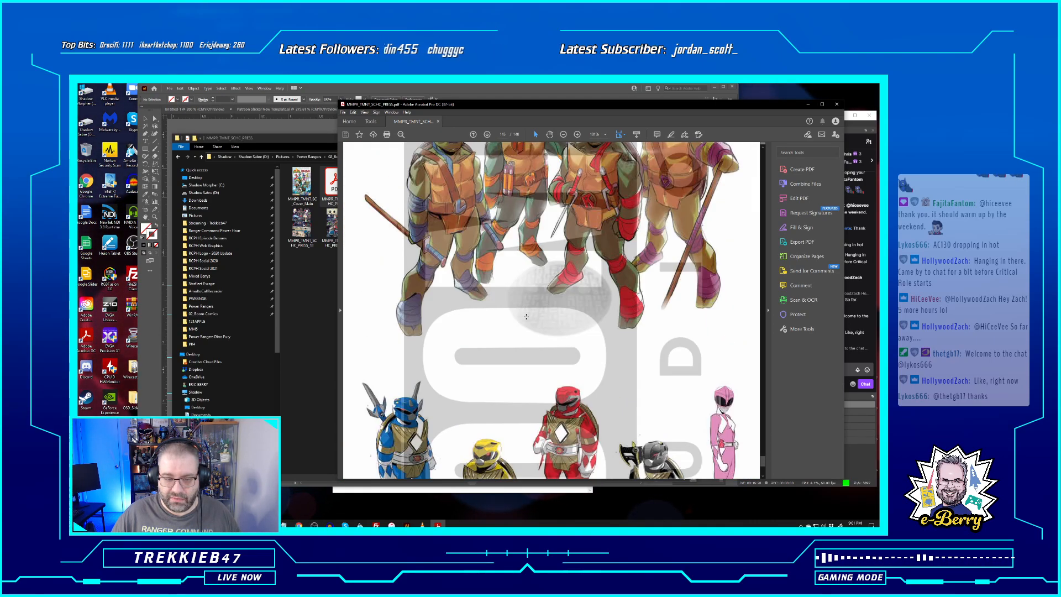
scroll(526, 317, "up", 15)
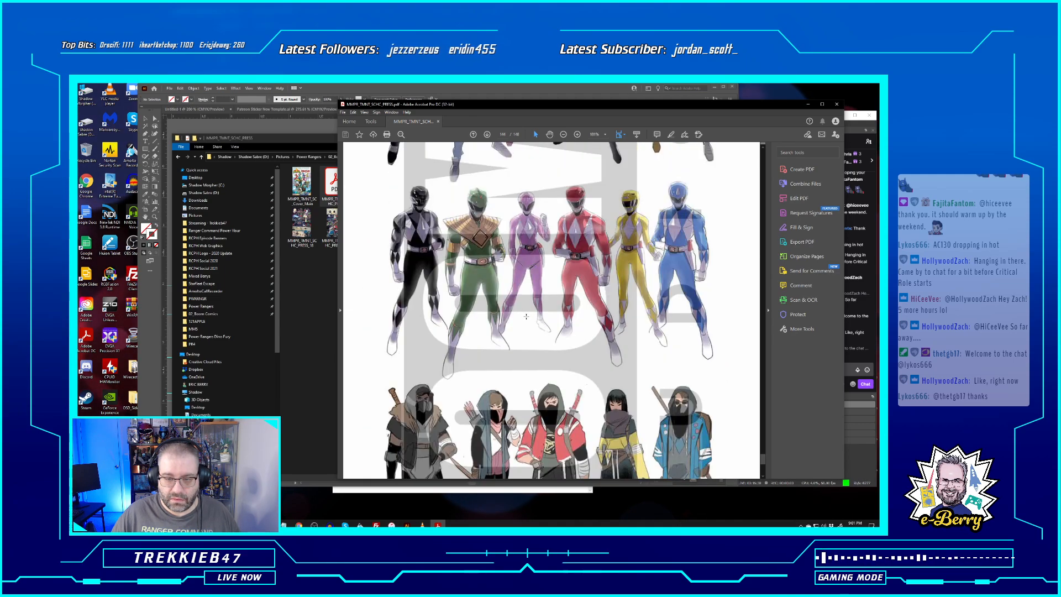
scroll(526, 316, "up", 15)
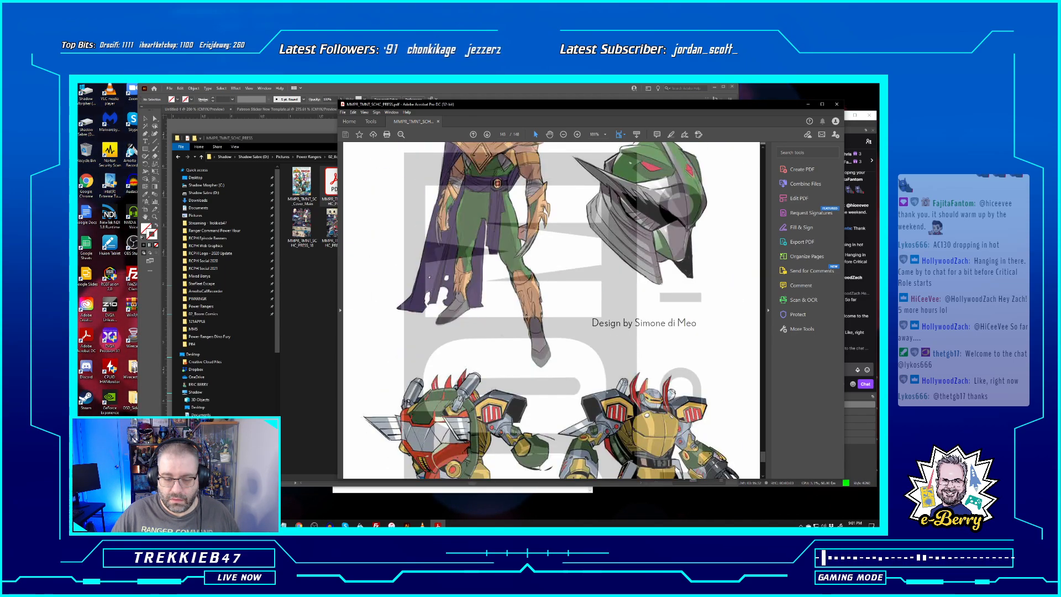
scroll(556, 316, "down", 3)
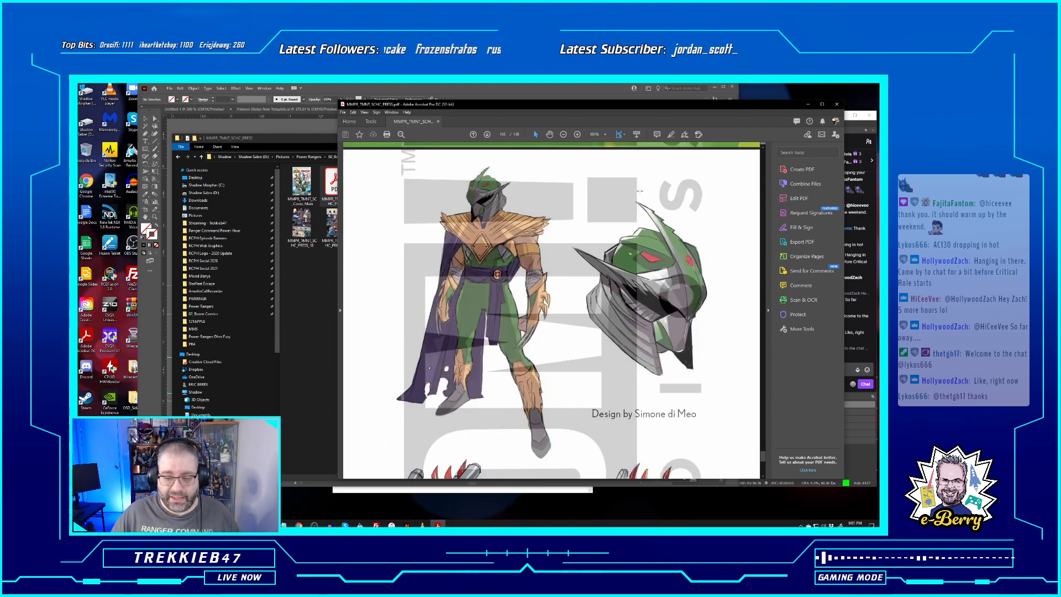
scroll(633, 268, "up", 10)
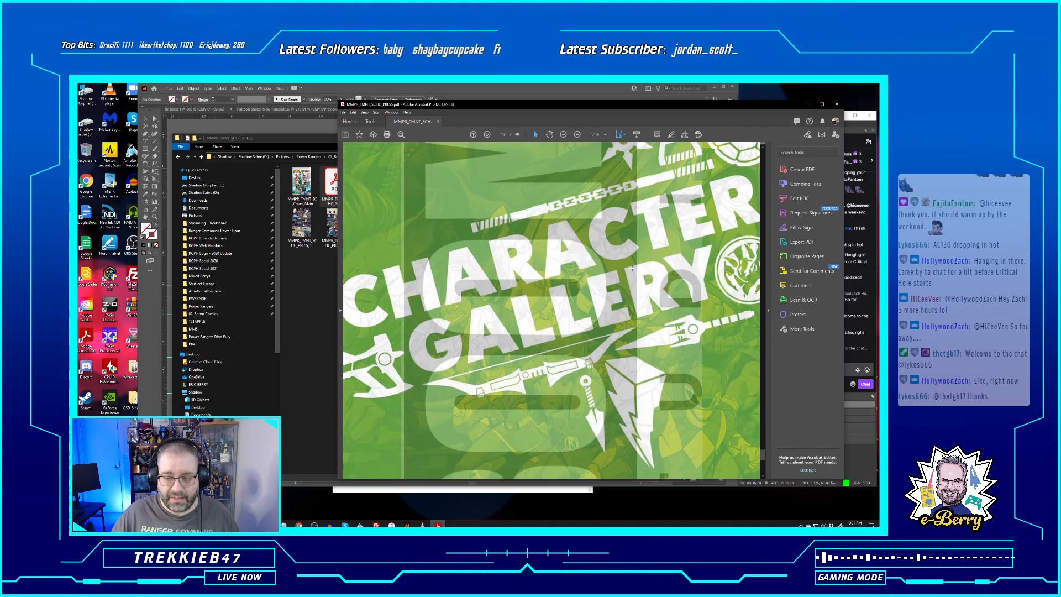
scroll(633, 268, "up", 5)
Examine the Character Gallery designs of the Rangers and of the turtles in Ranger suits
scroll(633, 268, "down", 12)
scroll(632, 269, "down", 15)
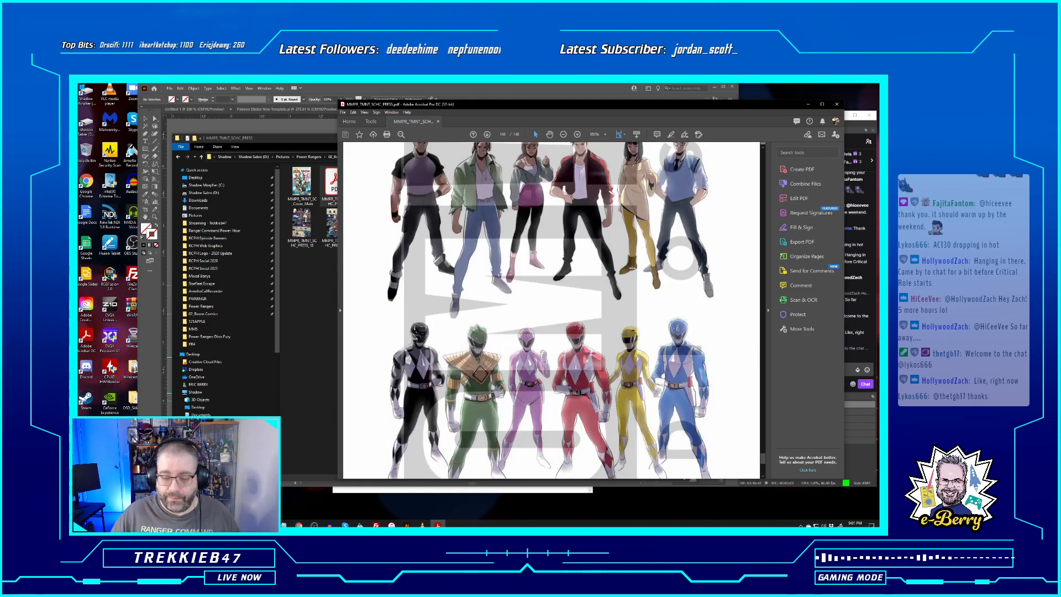
scroll(632, 268, "down", 8)
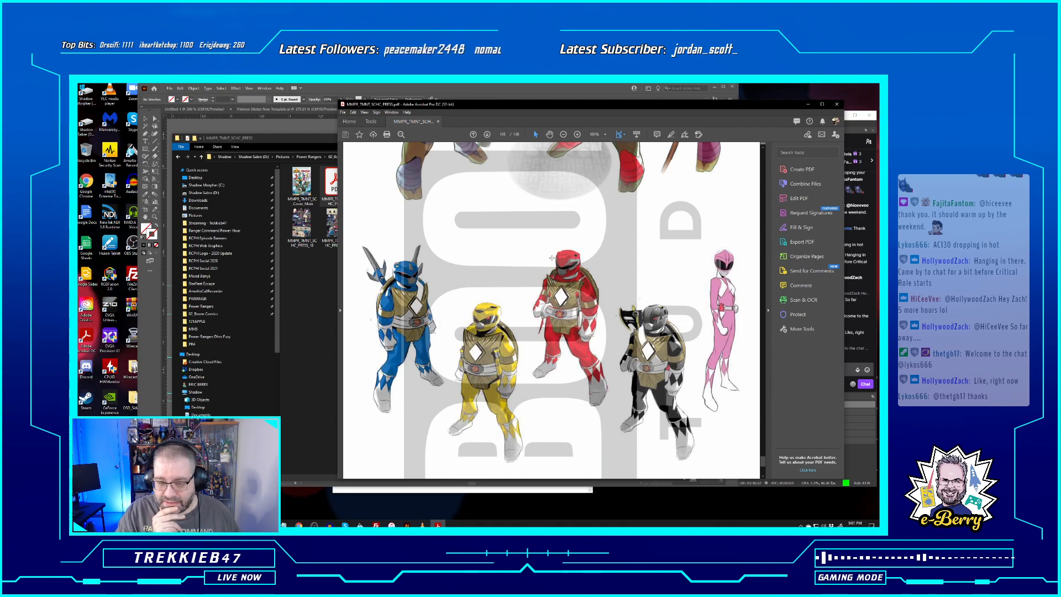
scroll(552, 258, "down", 3)
scroll(551, 257, "up", 2)
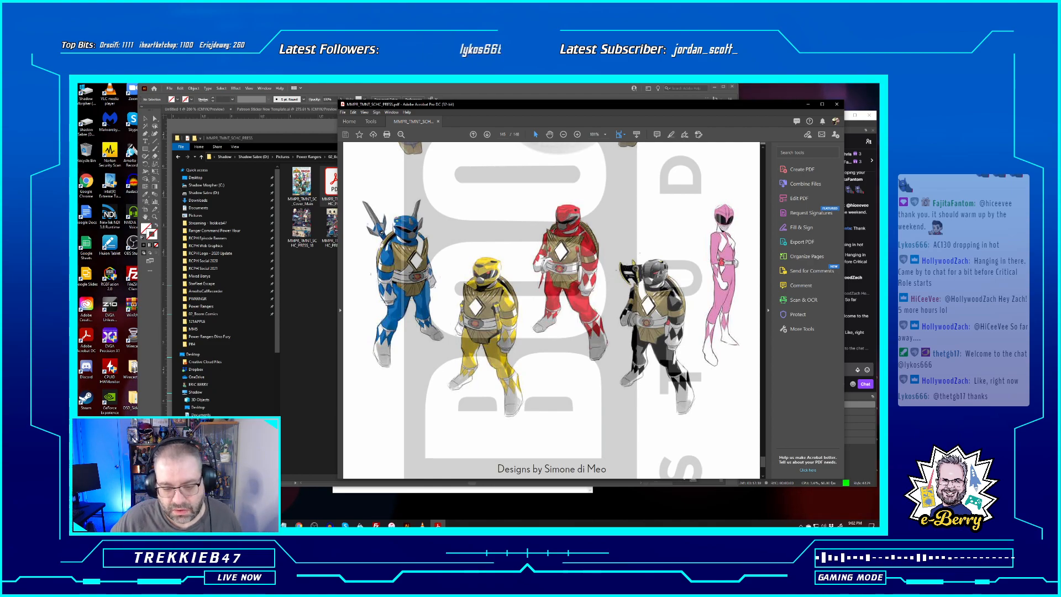
Capture a screenshot of the PDF page with the turtles in Ranger suits, declining to save screenshots to Dropbox
scroll(593, 298, "down", 5)
scroll(593, 298, "up", 6)
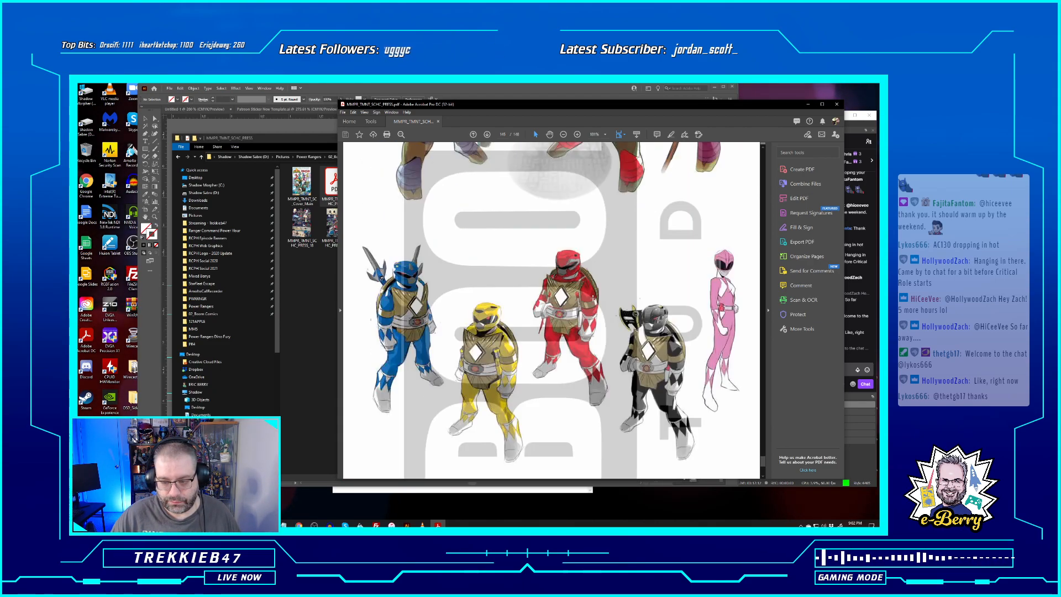
scroll(594, 297, "down", 2)
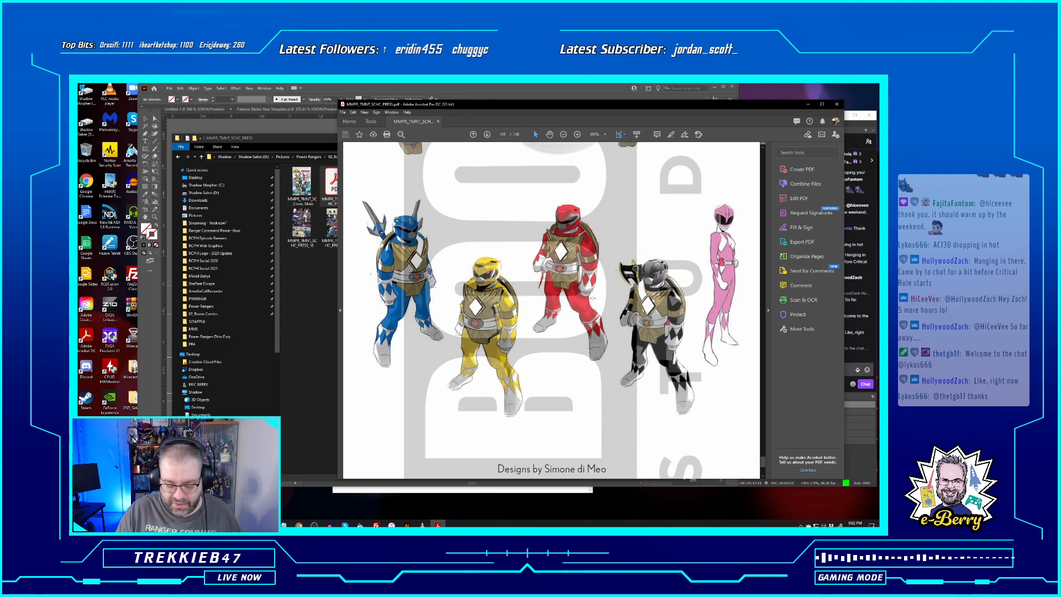
key("Print")
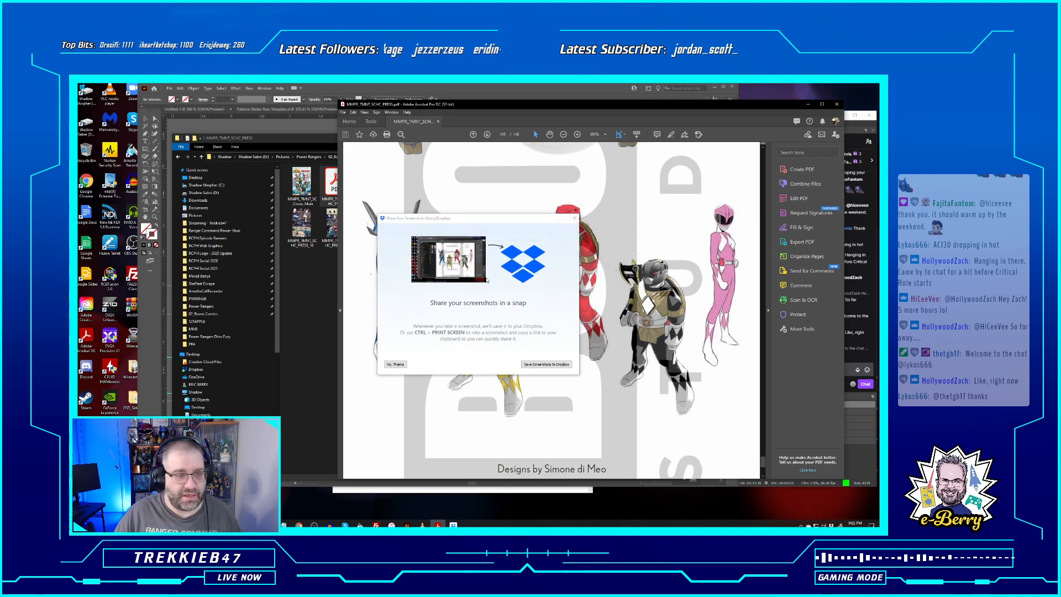
left_click(396, 363)
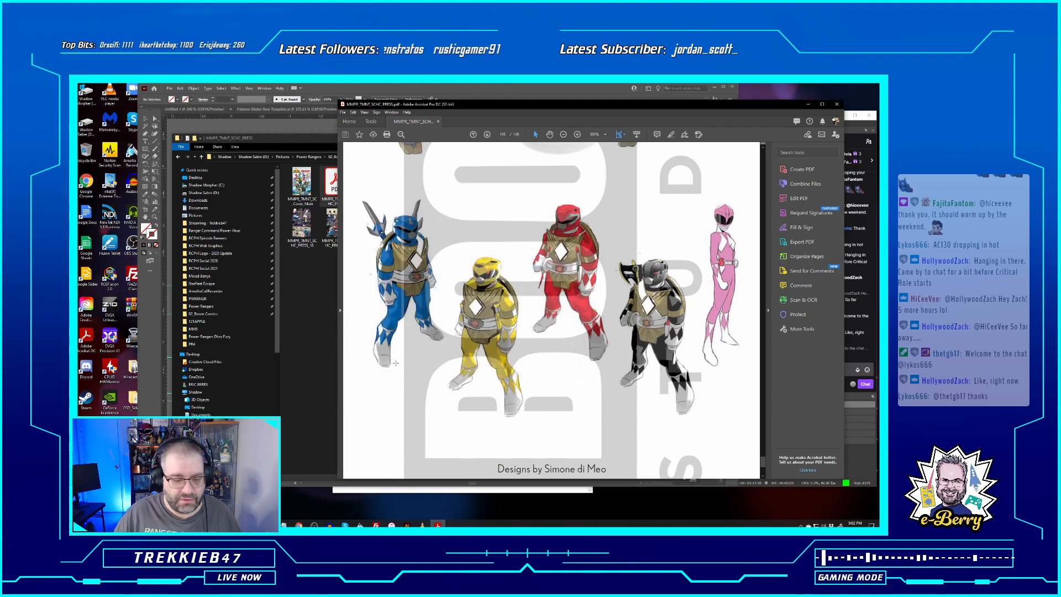
Switch to Illustrator and paste the screenshot of the turtle Ranger designs into the Patreon Sticker Blank Template document
left_click(323, 90)
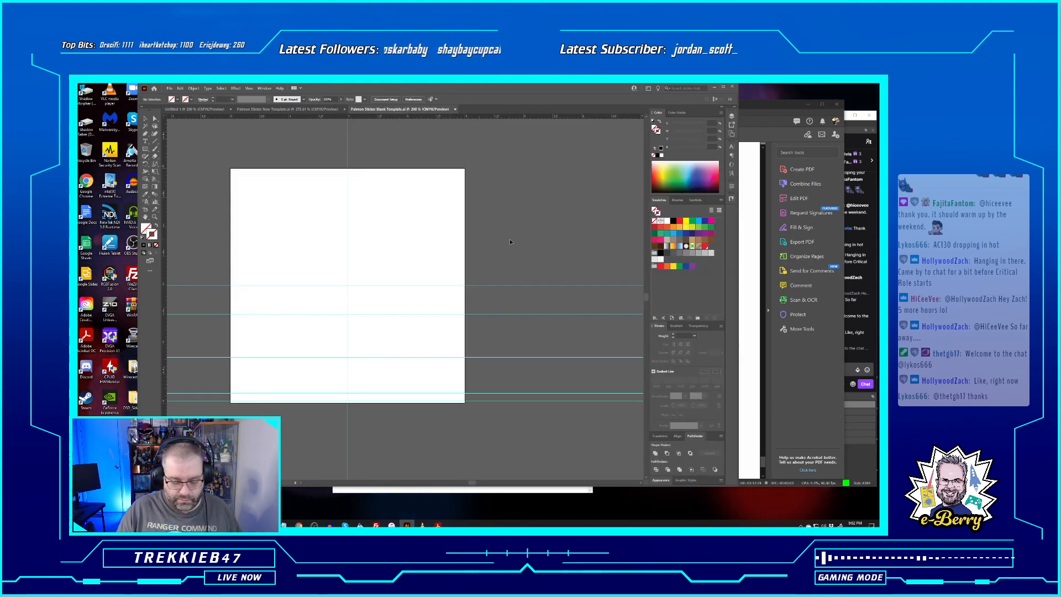
key("ctrl+minus")
key("ctrl+minus")
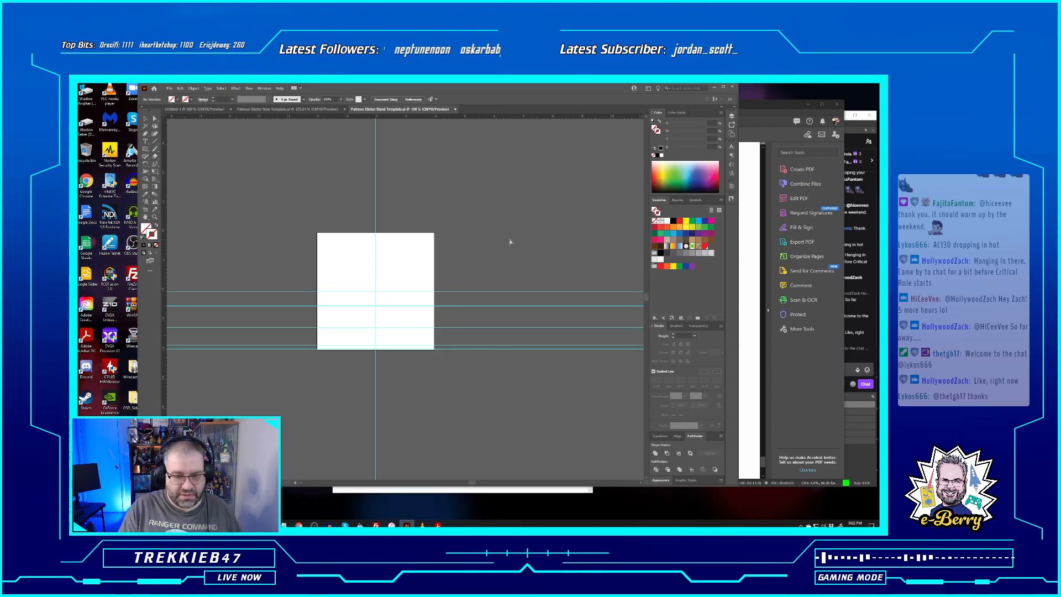
key("ctrl+v")
key("ctrl+minus")
key("ctrl+minus")
key("ctrl+minus")
key("ctrl+minus")
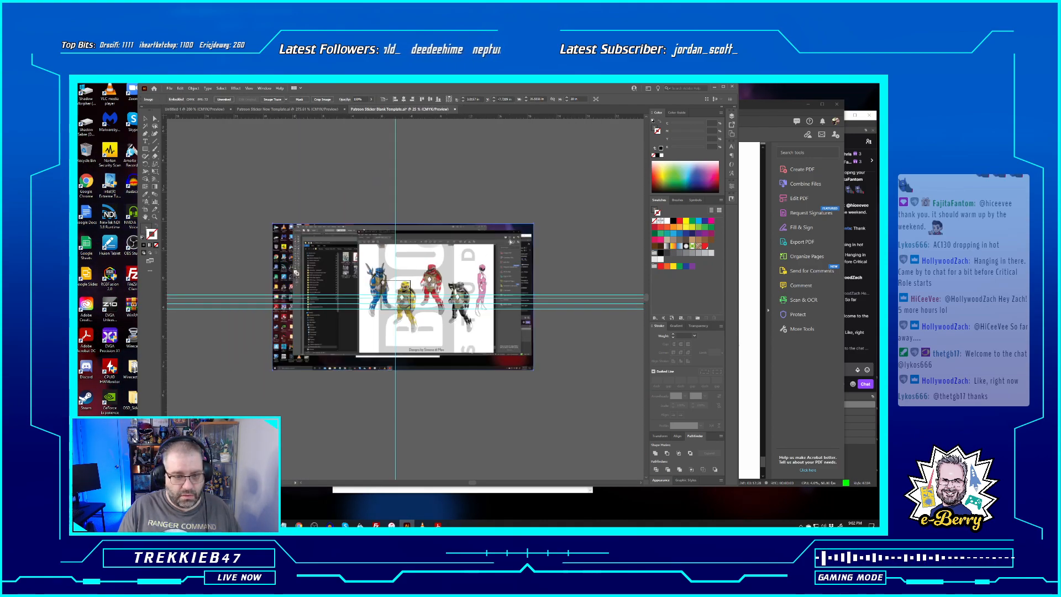
Enlarge the pasted screenshot and position it so the turtle Rangers surround the artboard, viewed at actual size
left_click_drag(273, 223, 237, 204)
left_click_drag(370, 212, 377, 224)
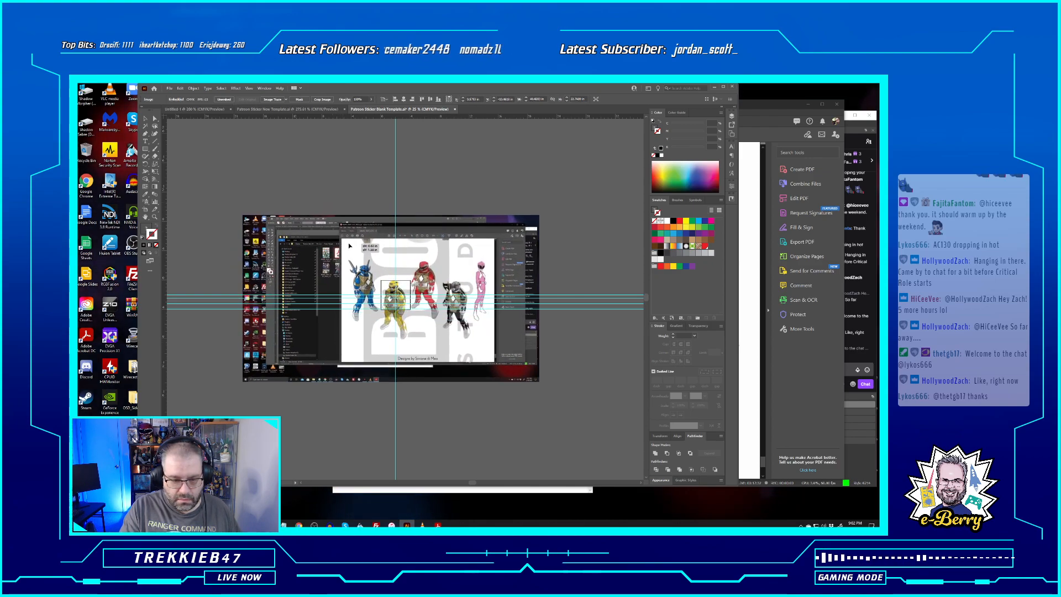
left_click(382, 190)
key("ctrl+1")
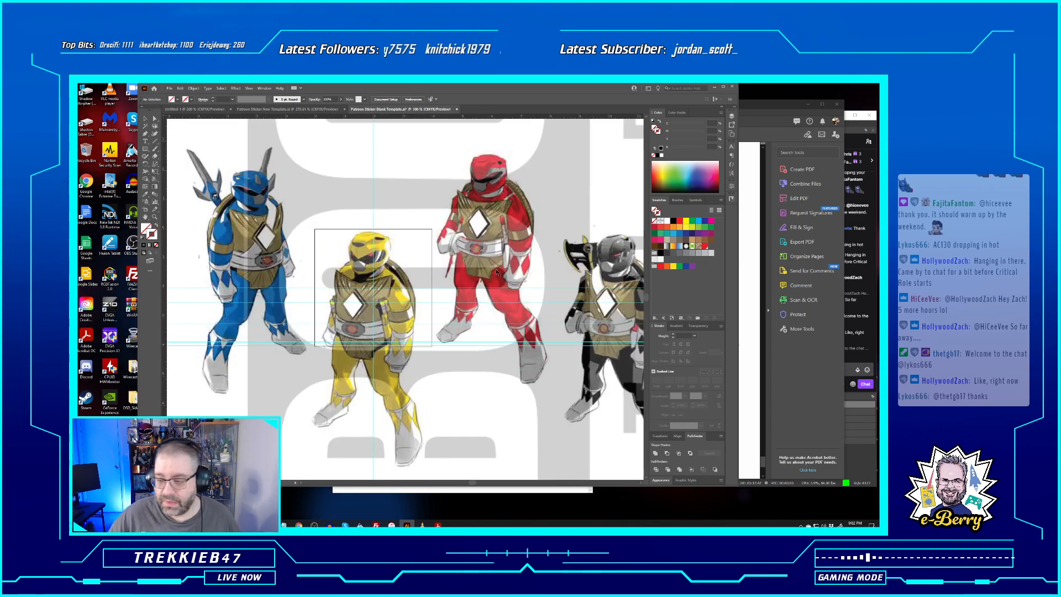
Switch to the Acrobat PDF and look through the pages from the turtle Ranger designs back to the Character Gallery title page
left_click(745, 255)
left_click_drag(770, 106, 688, 102)
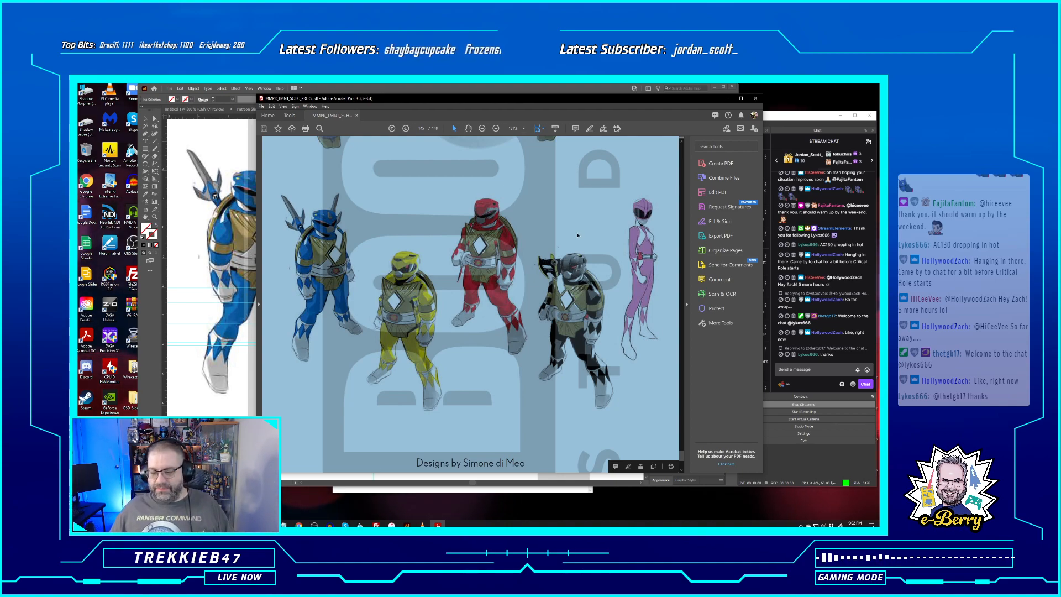
scroll(449, 276, "down", 10)
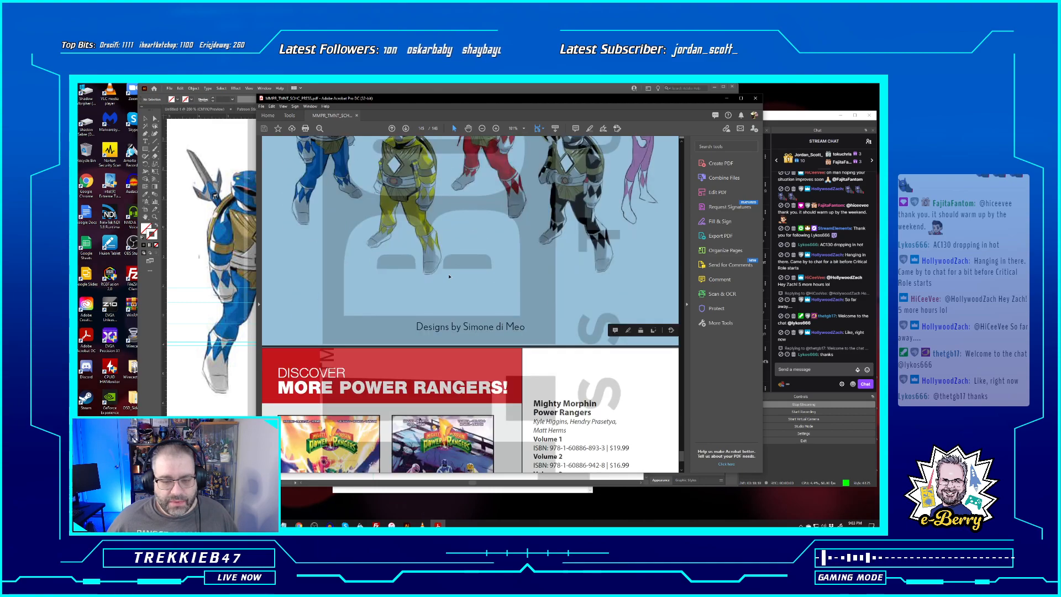
scroll(449, 276, "down", 3)
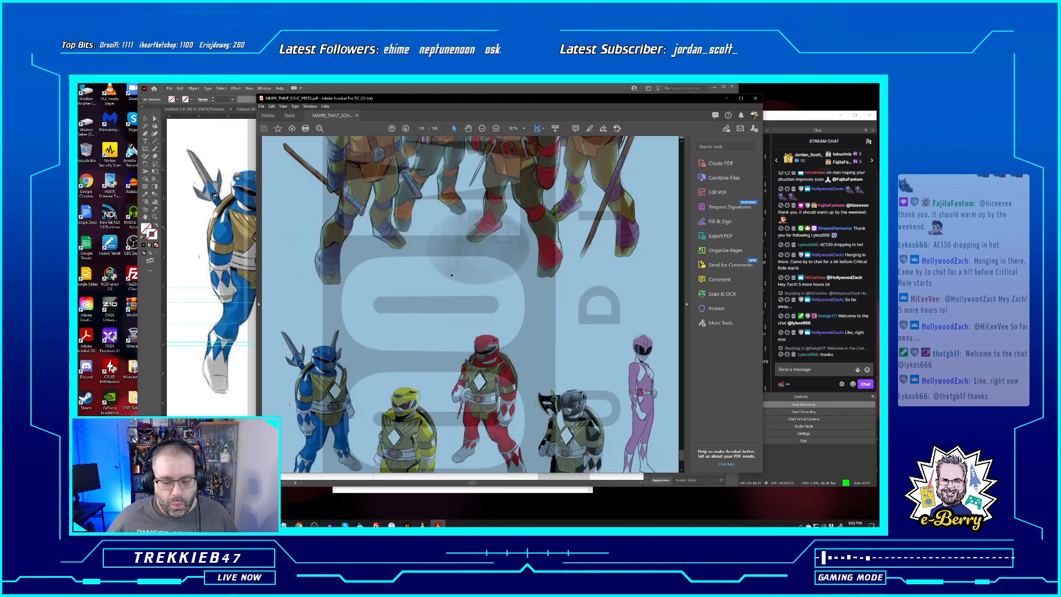
scroll(463, 274, "up", 10)
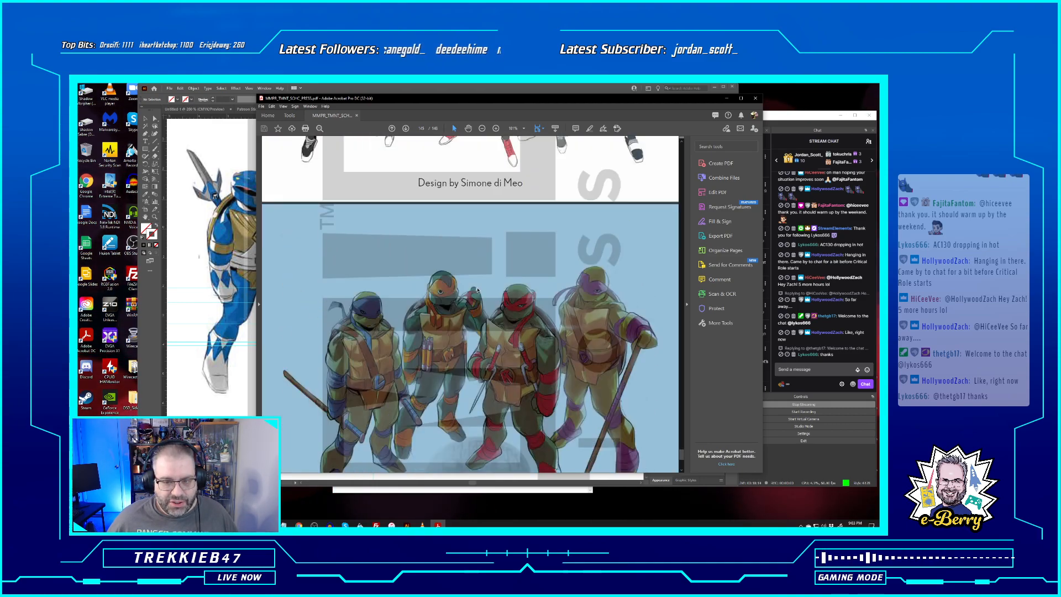
scroll(478, 287, "up", 10)
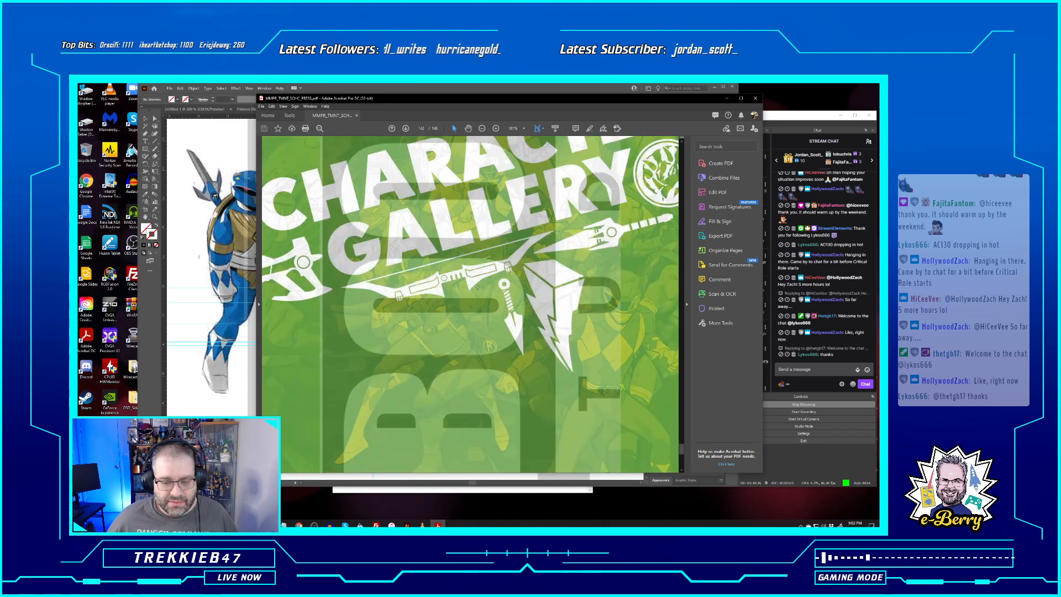
left_click(727, 99)
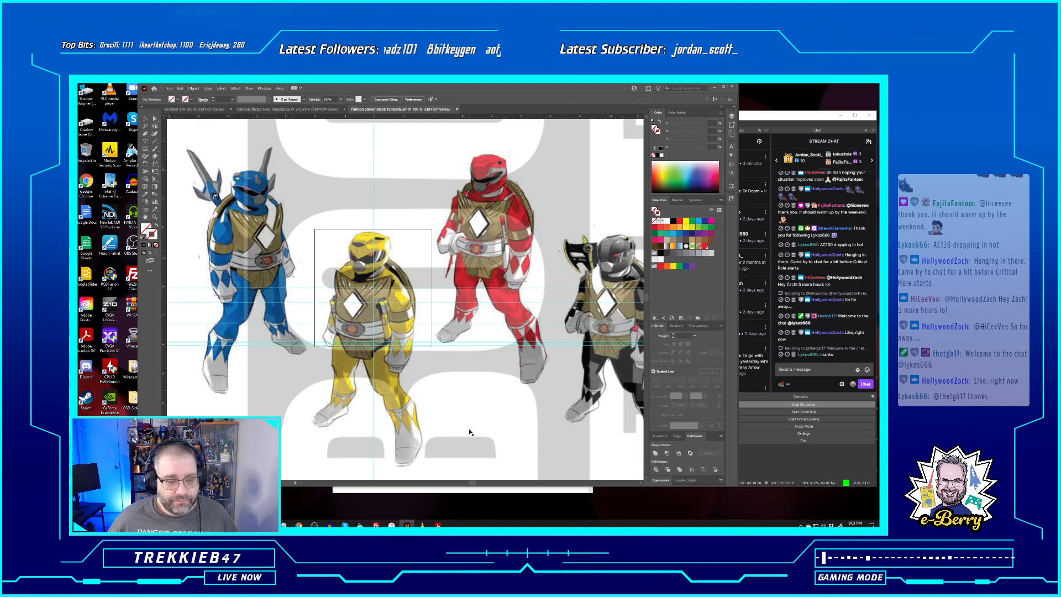
Open the Heroes - Power Rangers We Love Fine Submission Illustrator file from the Graphic Design > Power Rangers We Love Fine 2 folder
left_click(170, 88)
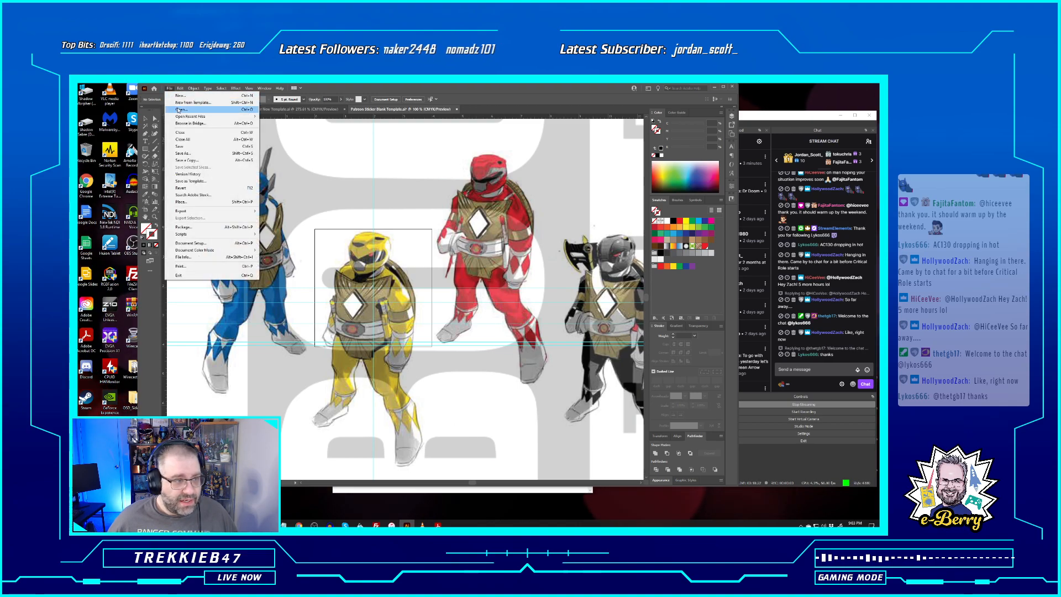
left_click(180, 110)
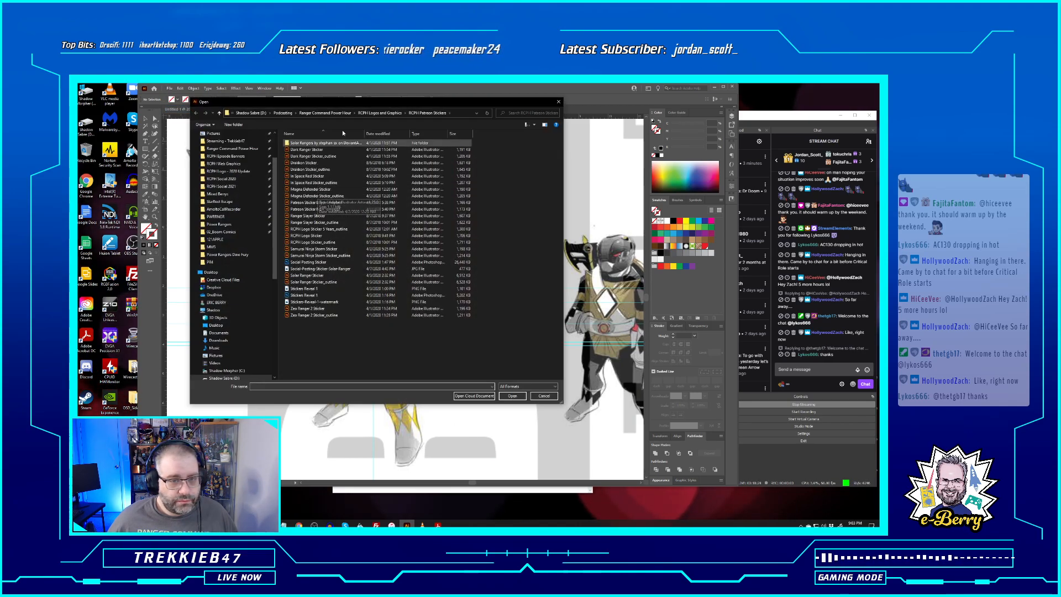
left_click(371, 115)
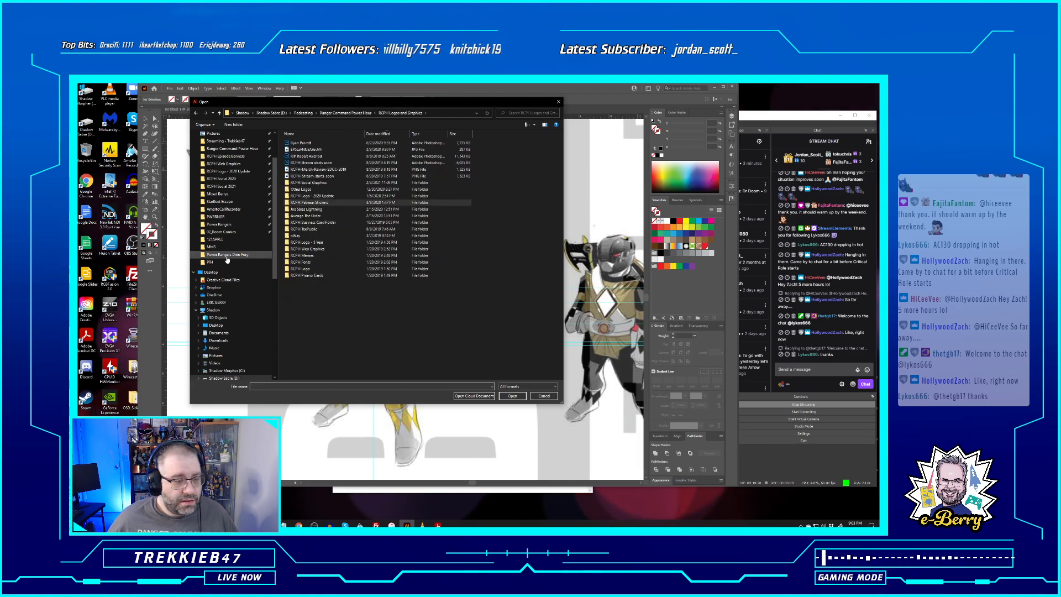
scroll(245, 200, "up", 1)
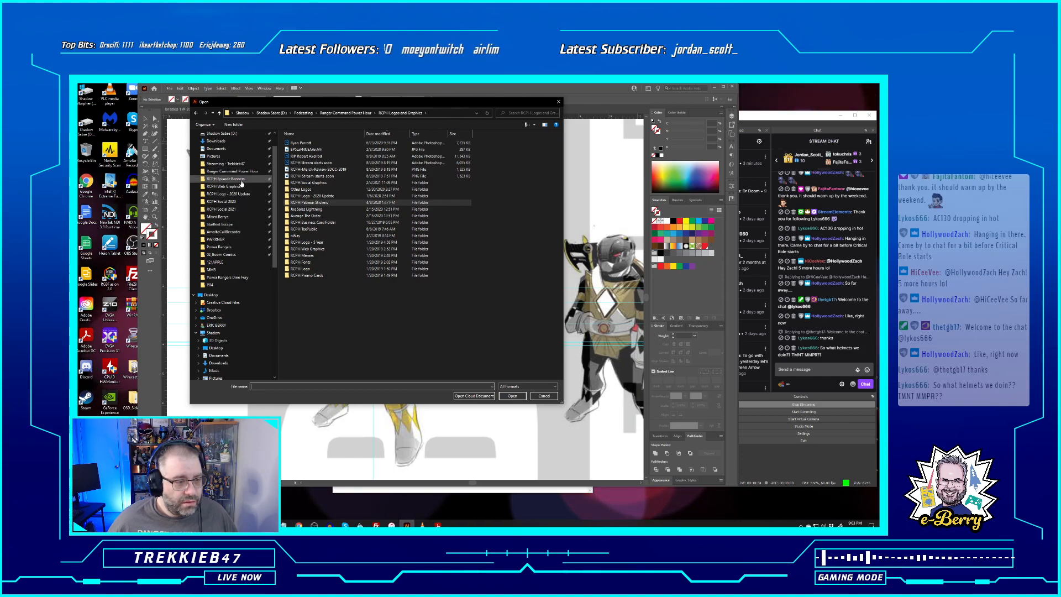
scroll(239, 178, "up", 1)
left_click(221, 158)
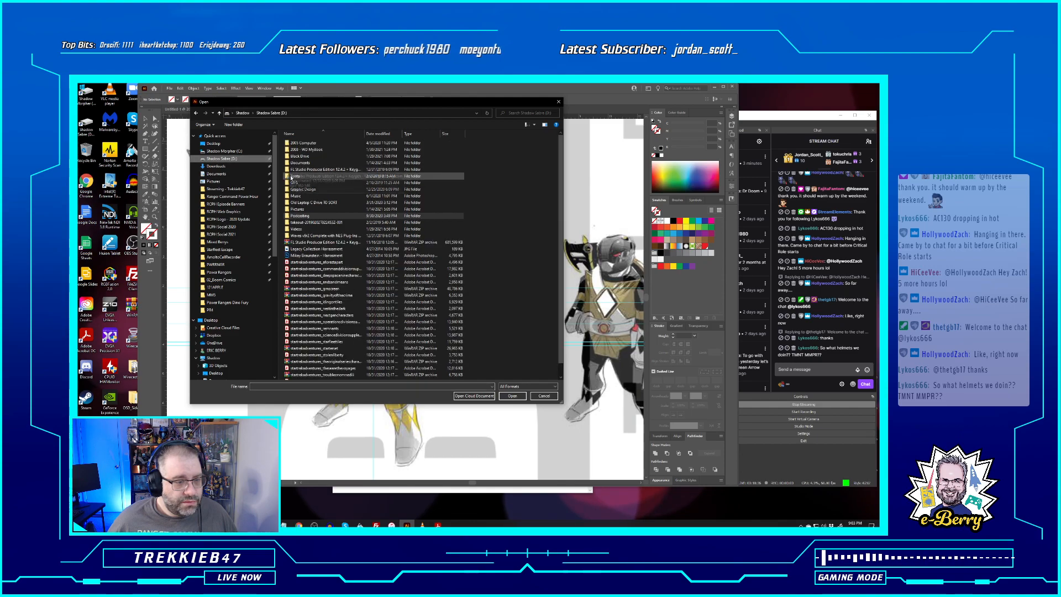
double_click(306, 192)
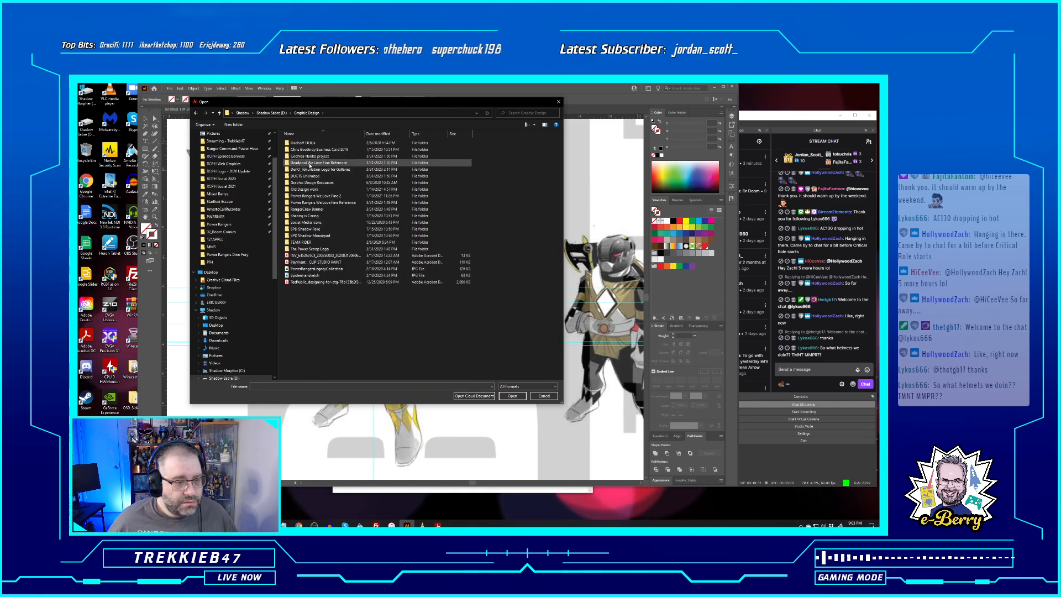
double_click(327, 196)
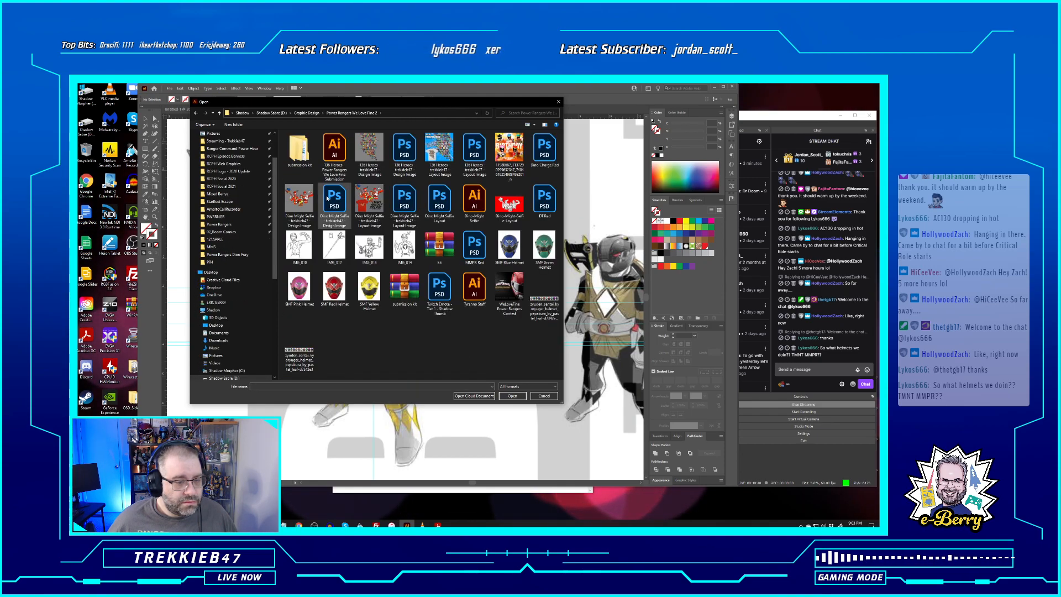
left_click(335, 148)
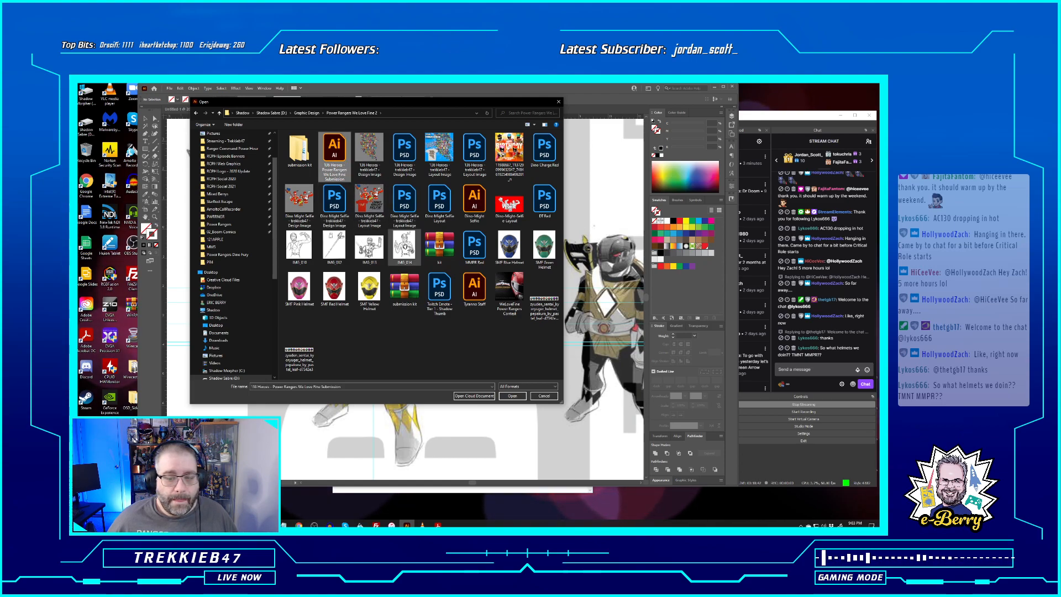
left_click(501, 396)
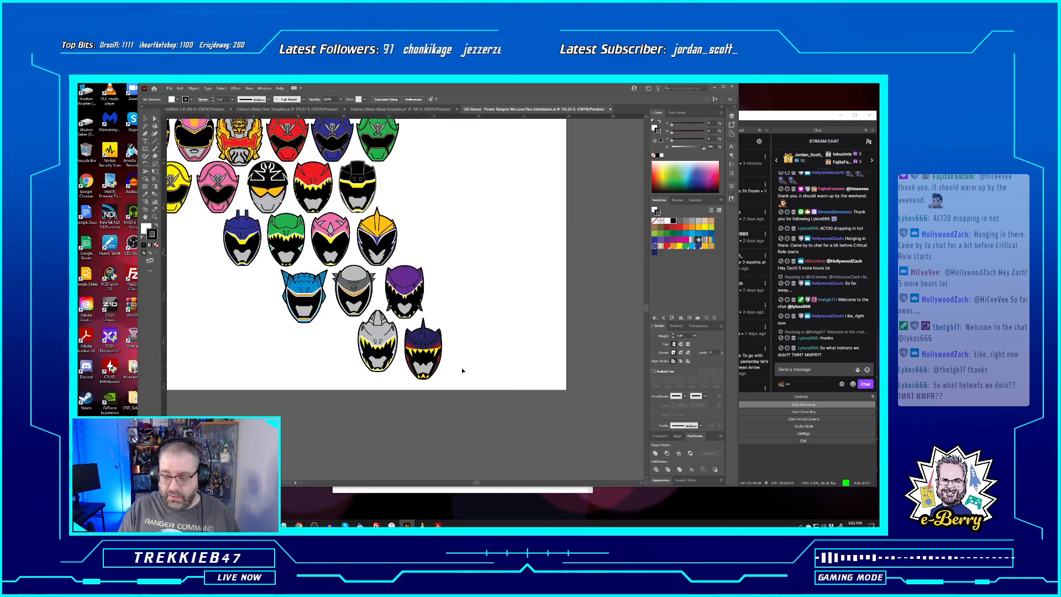
Examine the full artboard of Ranger helmet designs, including the first red helmet in the top row
key("ctrl+1")
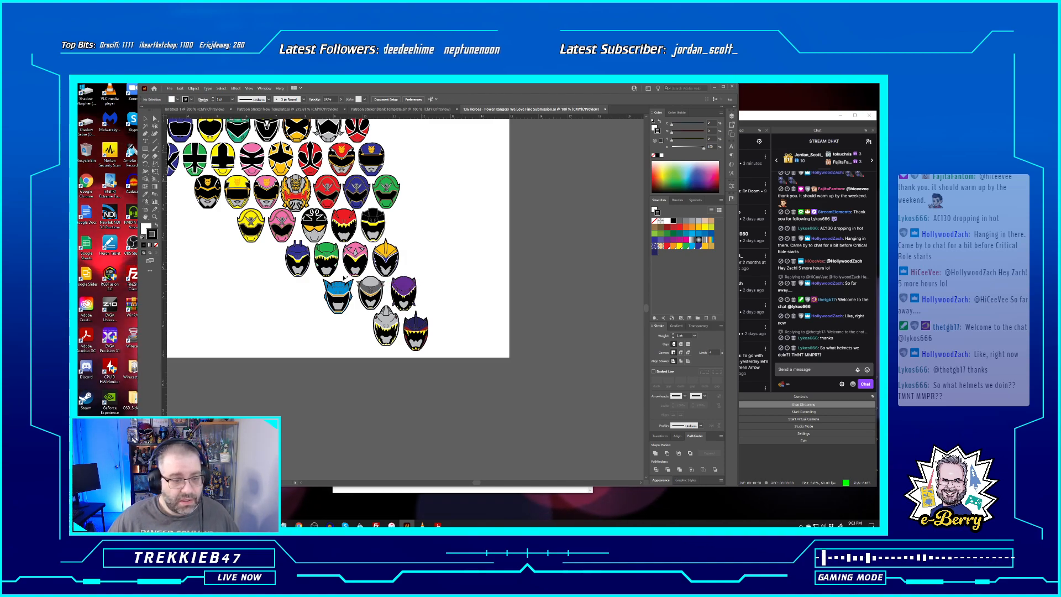
left_click_drag(249, 274, 339, 376)
left_click(304, 357)
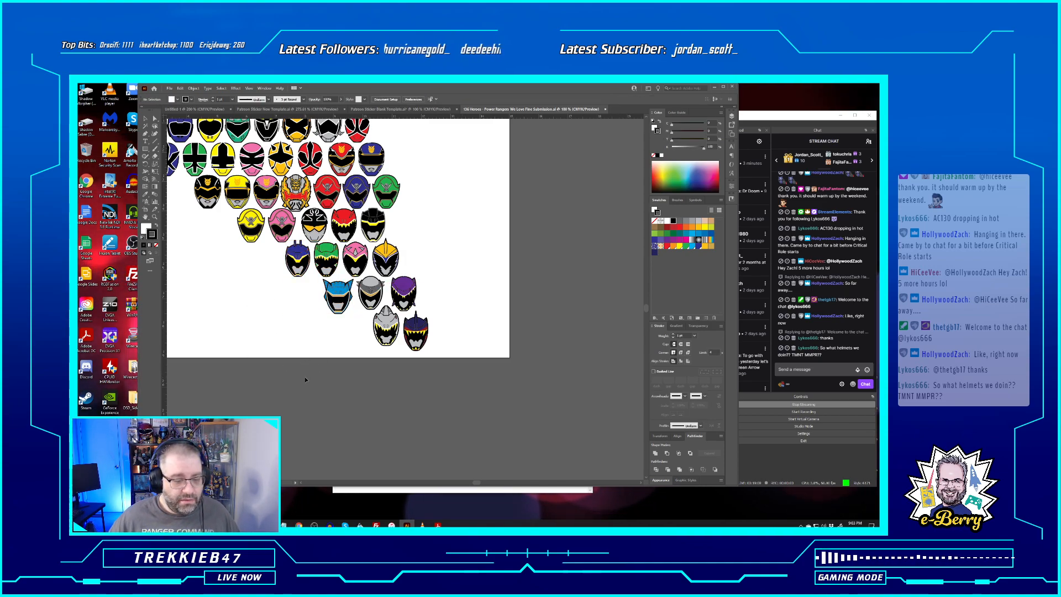
key("ctrl+0")
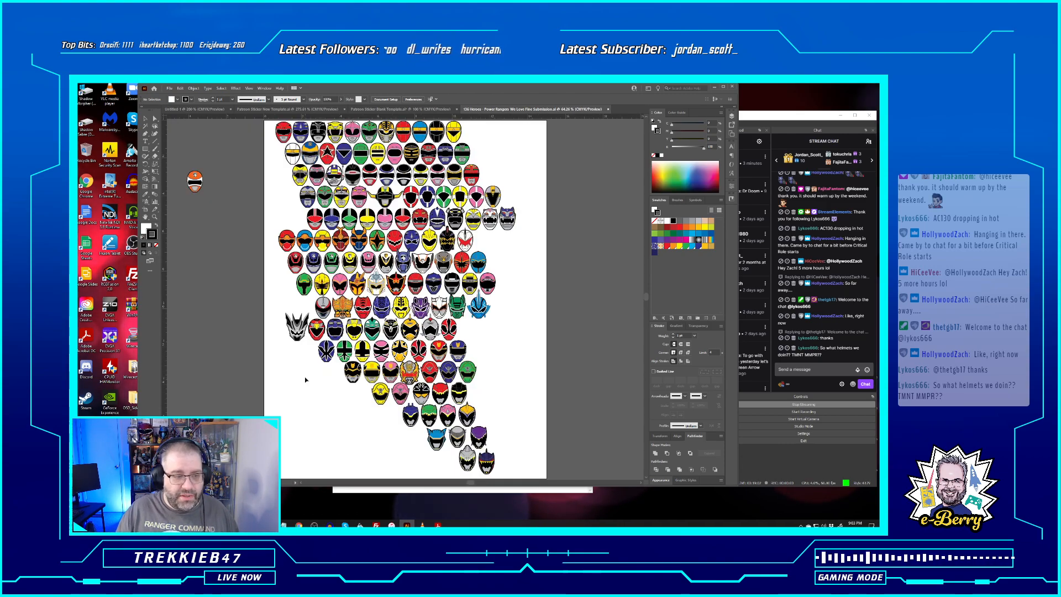
scroll(256, 269, "up", 1)
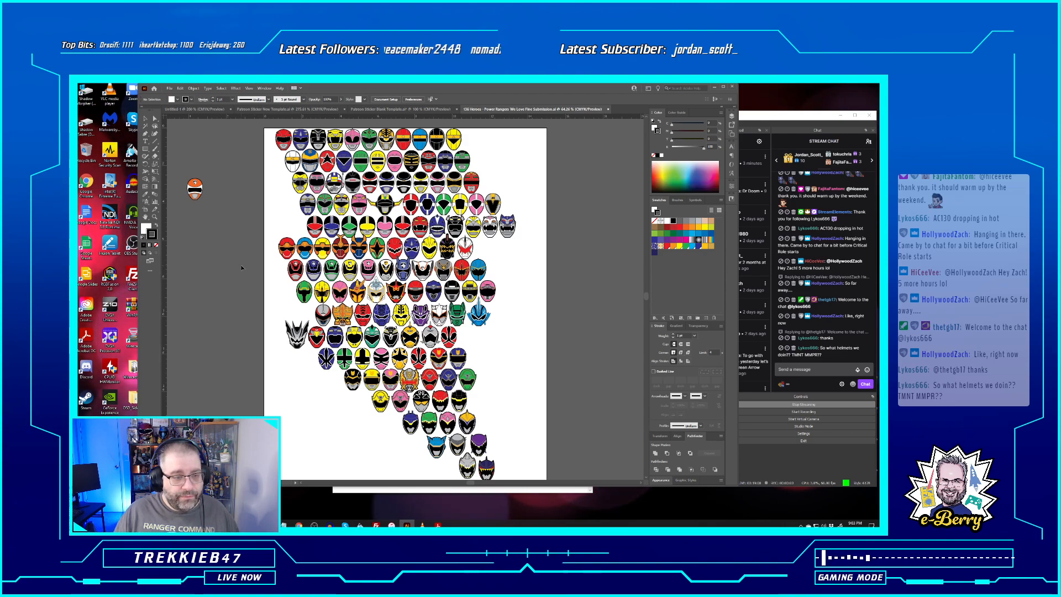
scroll(243, 268, "up", 2)
scroll(242, 268, "down", 3)
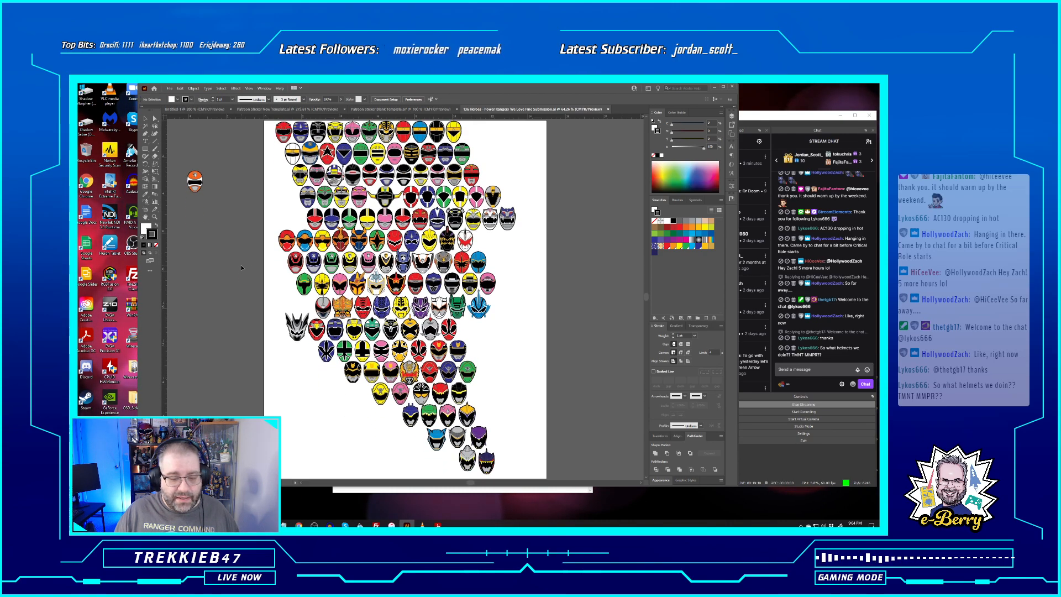
scroll(241, 268, "up", 2)
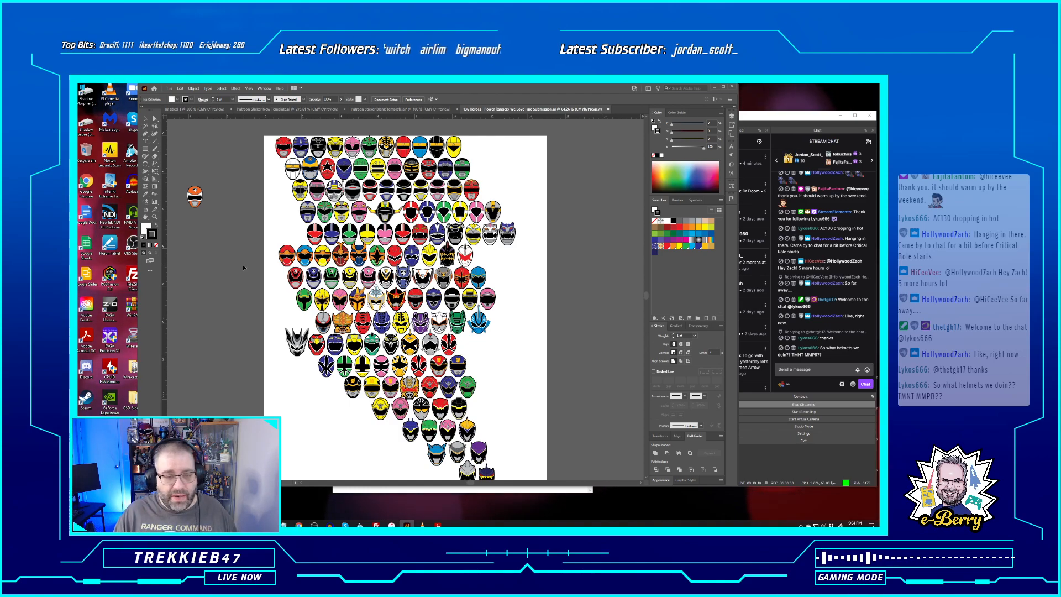
scroll(262, 189, "up", 6)
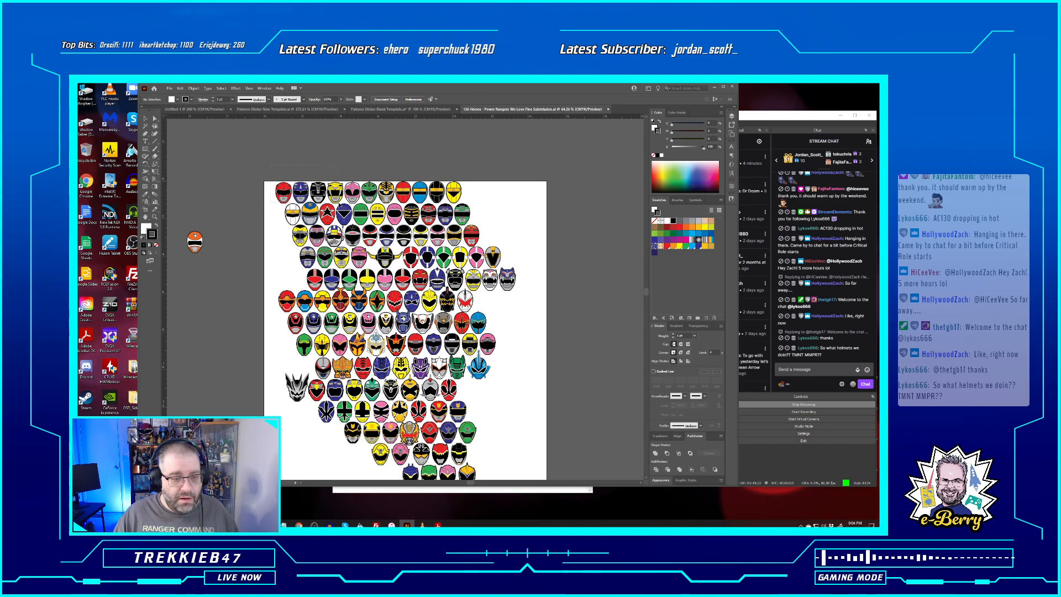
left_click(340, 205)
left_click(258, 164)
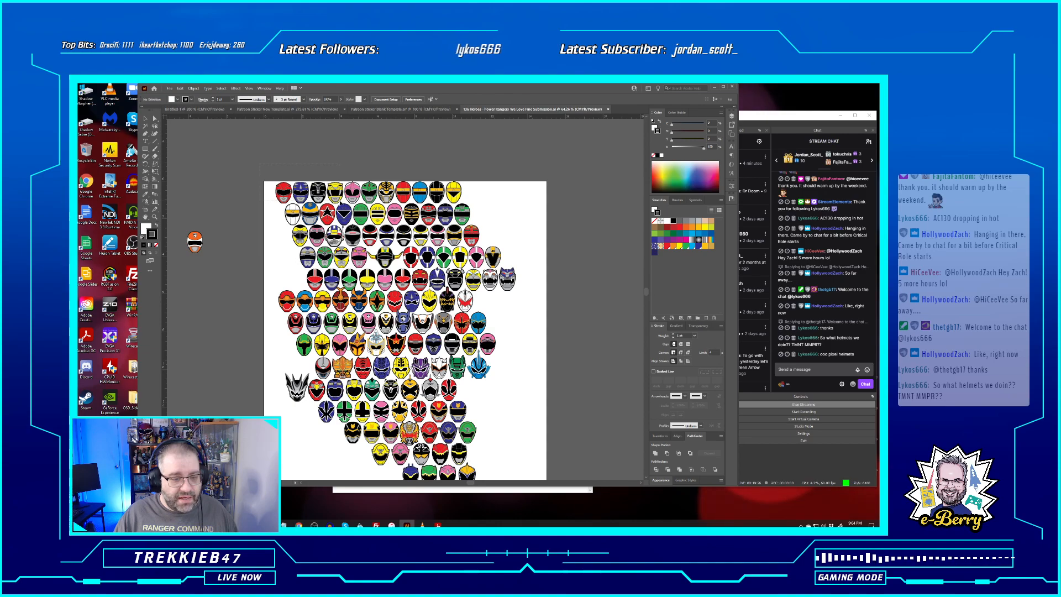
left_click(279, 197)
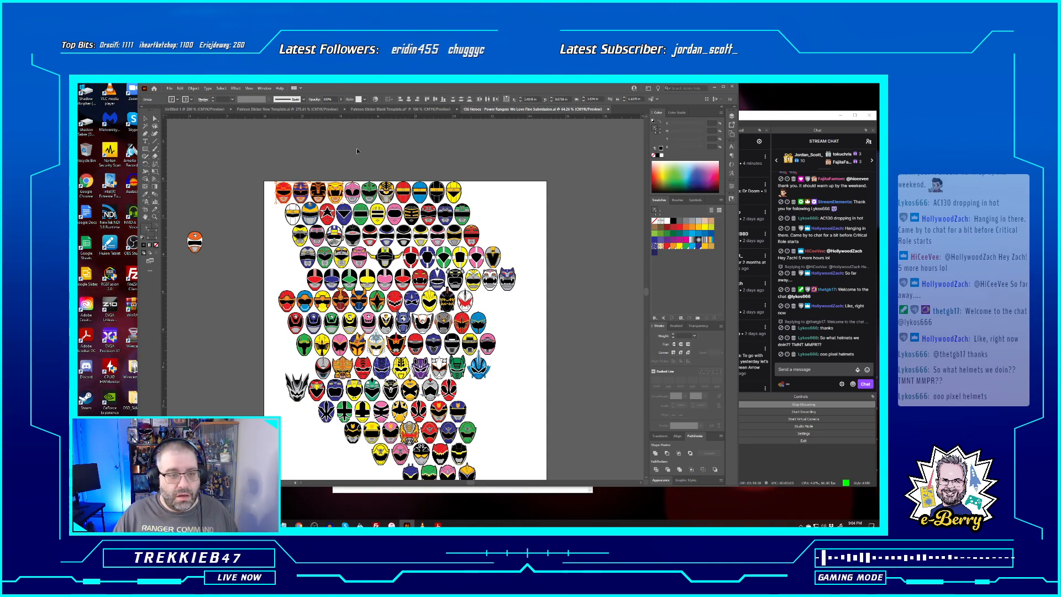
Return to the Patreon Sticker Blank Template document and delete the pasted screenshot of the turtle Rangers
left_click(321, 109)
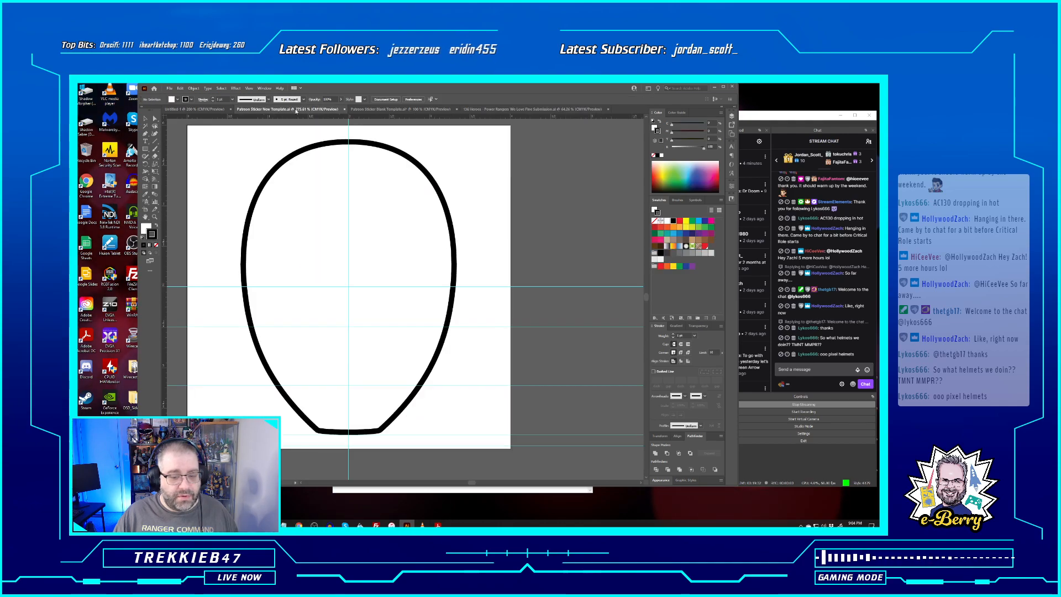
left_click(381, 109)
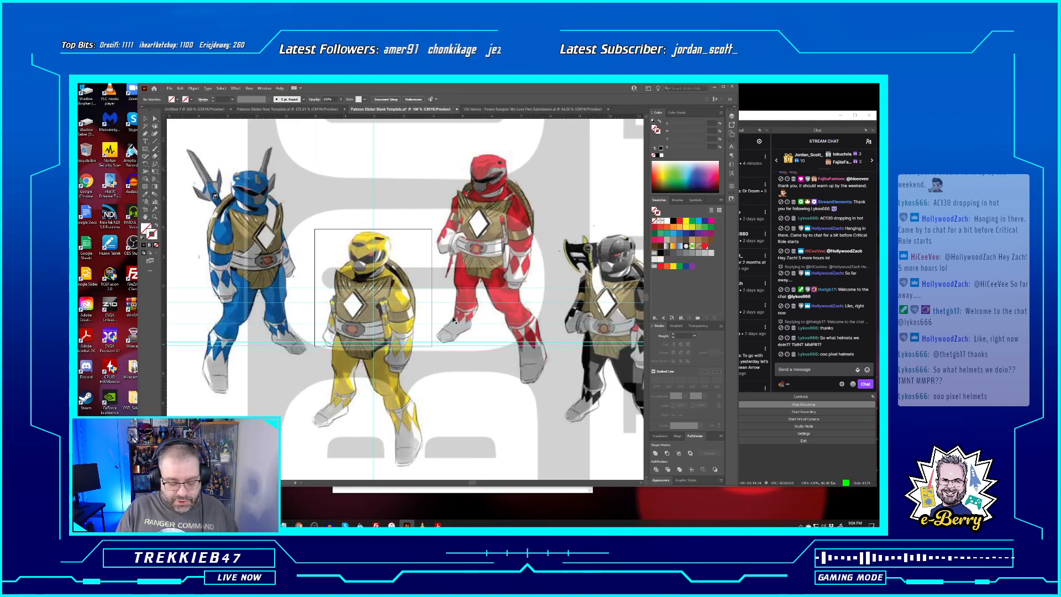
scroll(453, 320, "down", 3)
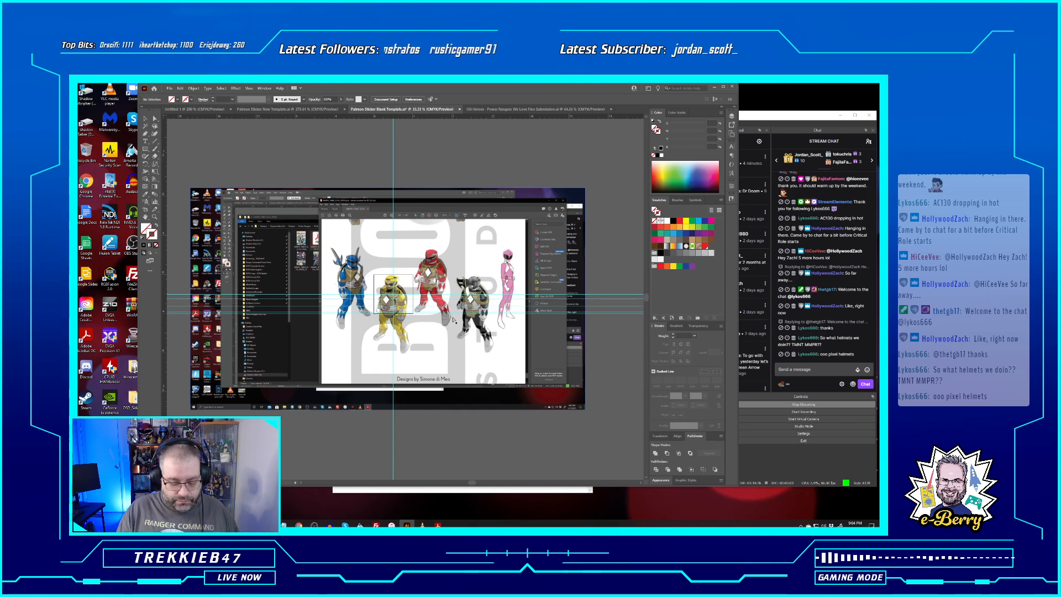
scroll(453, 319, "up", 2)
scroll(453, 320, "down", 1)
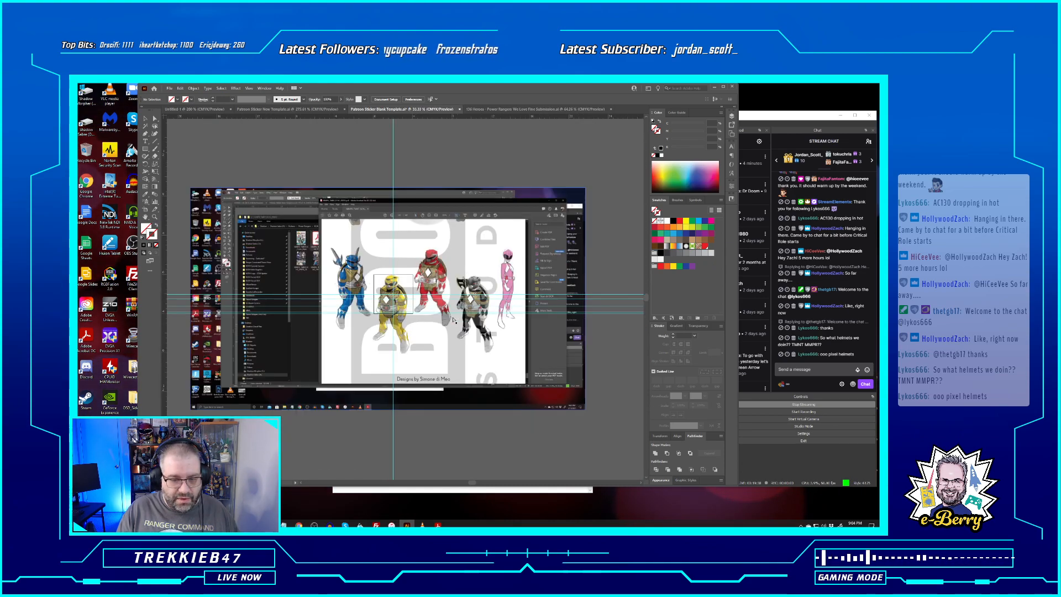
right_click(463, 207)
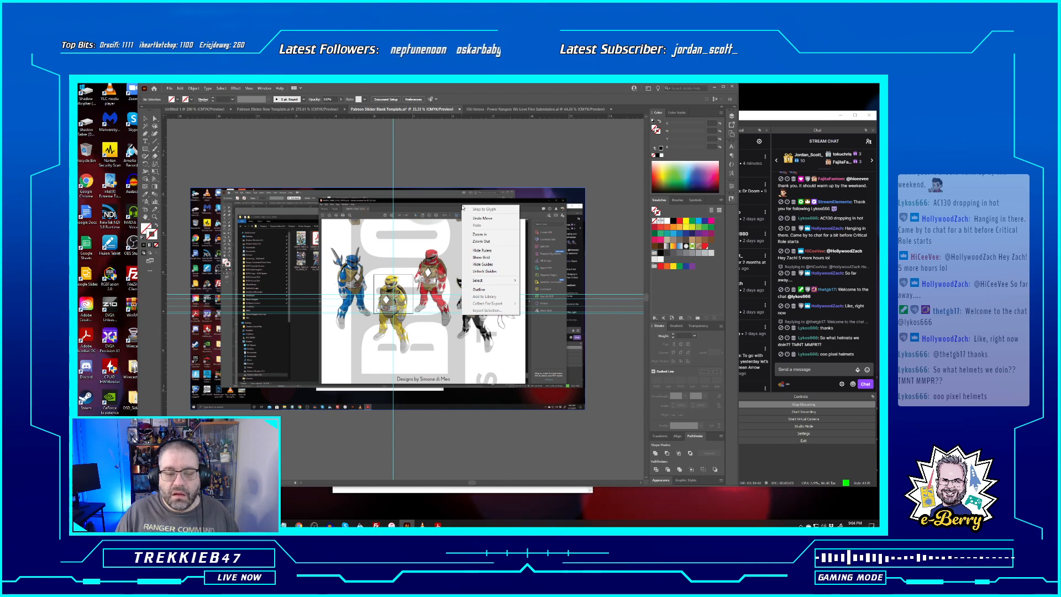
left_click(478, 172)
left_click(458, 226)
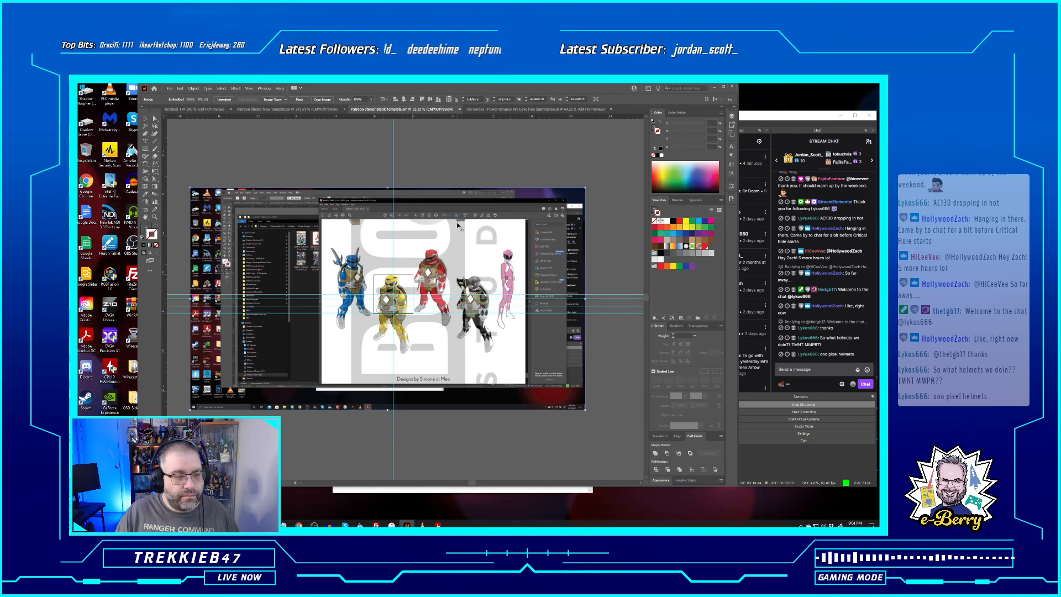
key("Delete")
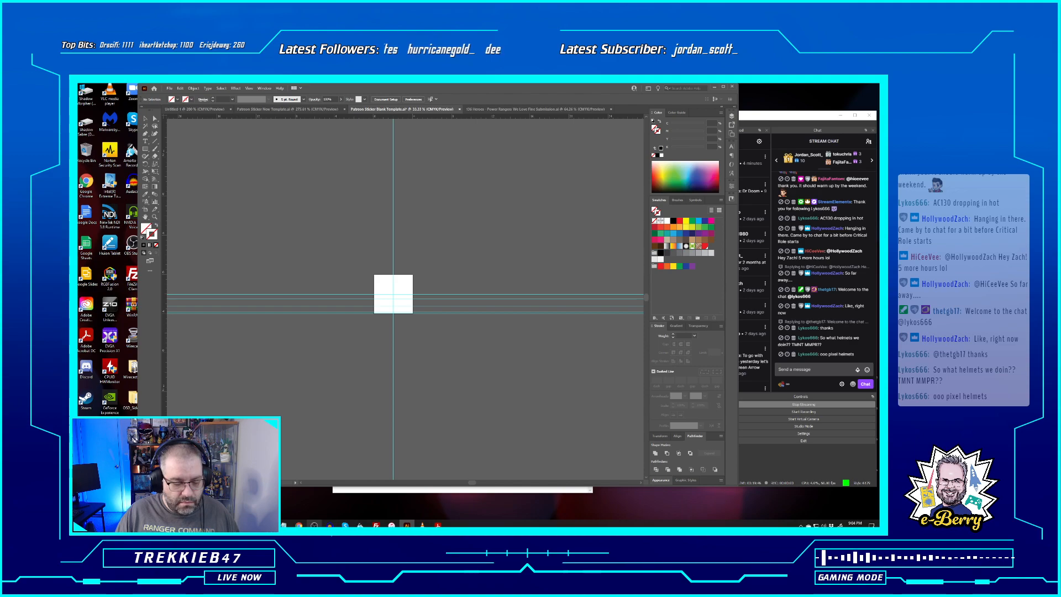
Launch Adobe Photoshop 2021 and switch back to the Heroes - Power Rangers We Love Fine Submission document in Illustrator
left_click(83, 525)
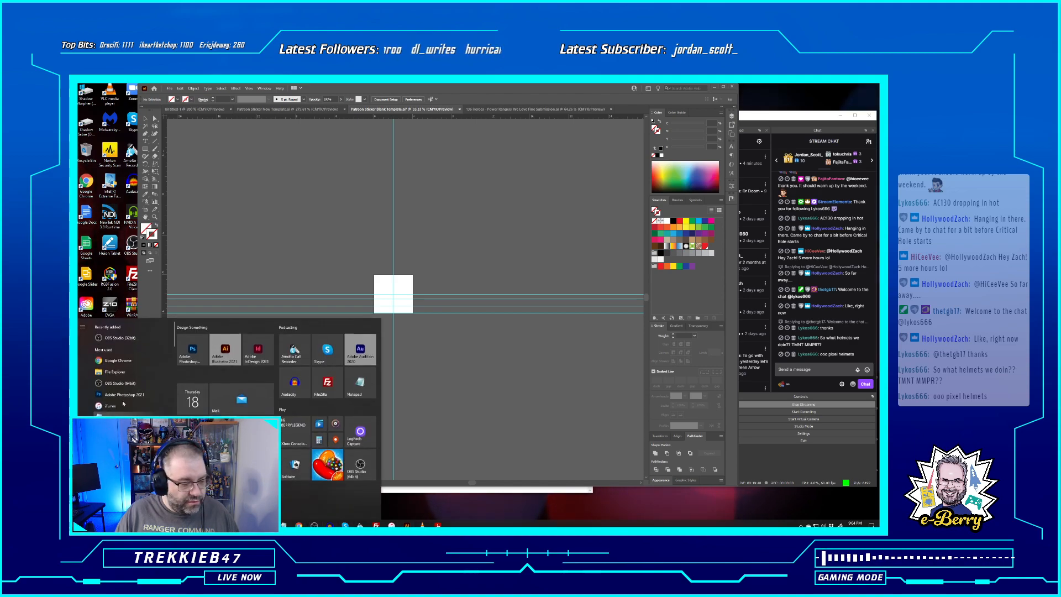
left_click(191, 349)
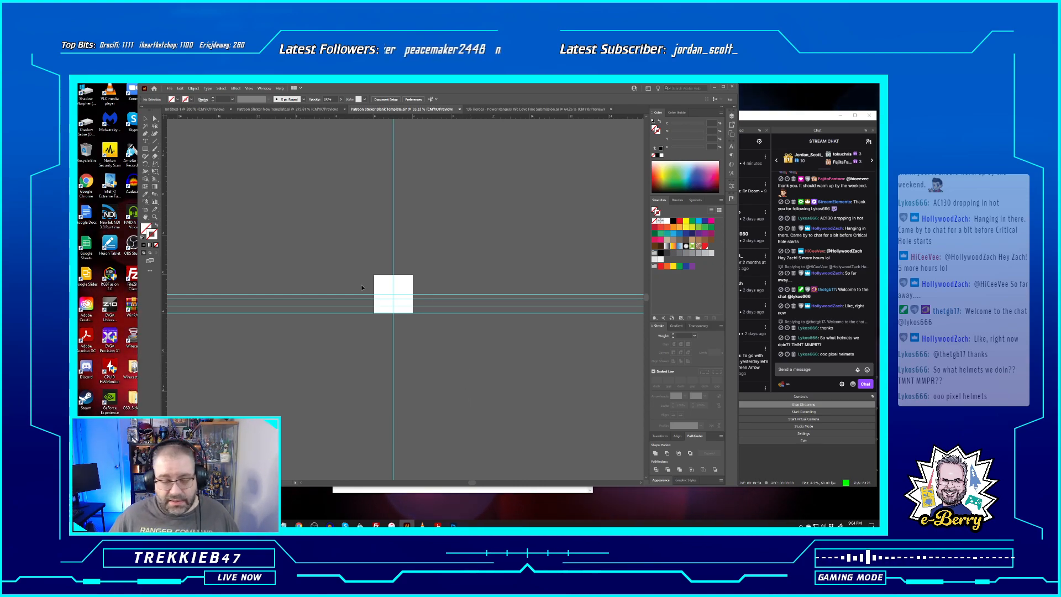
left_click(503, 109)
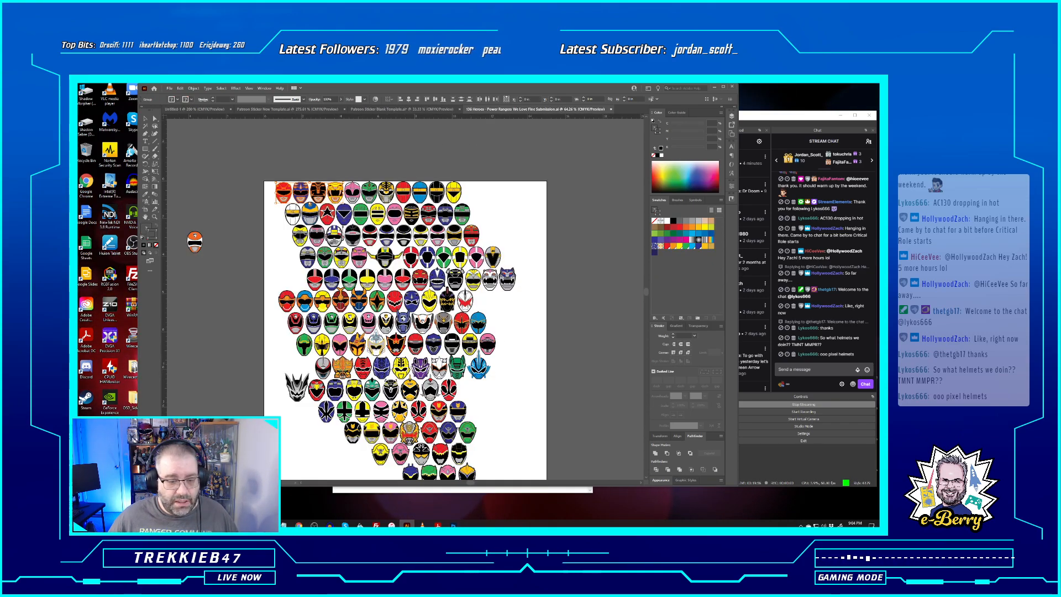
Examine the red, blue, black and yellow Mighty Morphin helmets in the top row of the artboard up close
key("ctrl+plus")
key("ctrl+plus")
key("ctrl+plus")
key("ctrl+plus")
key("ctrl+plus")
key("ctrl+plus")
key("ctrl+plus")
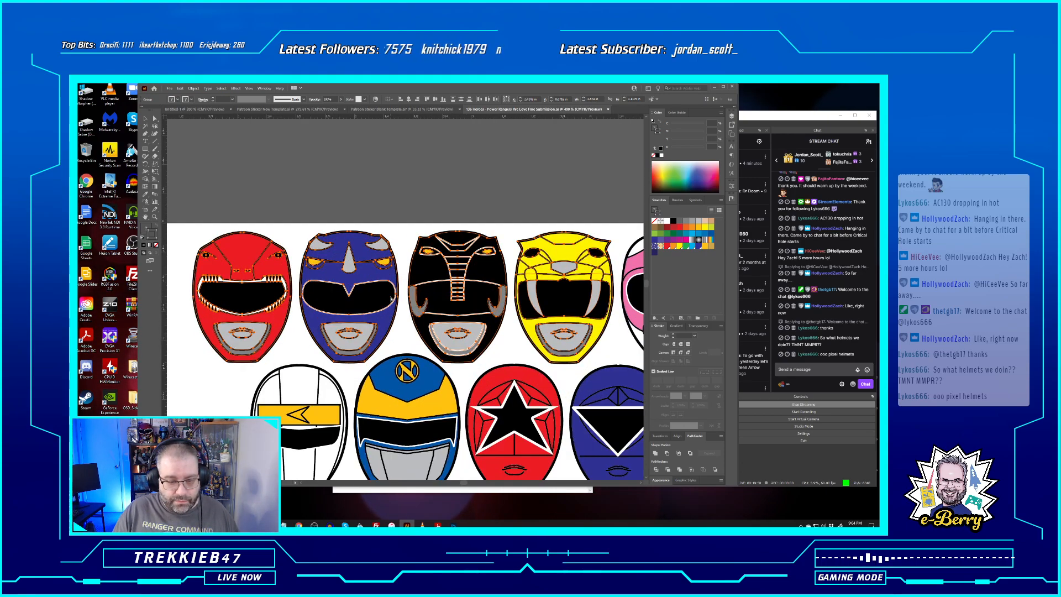
left_click(310, 147)
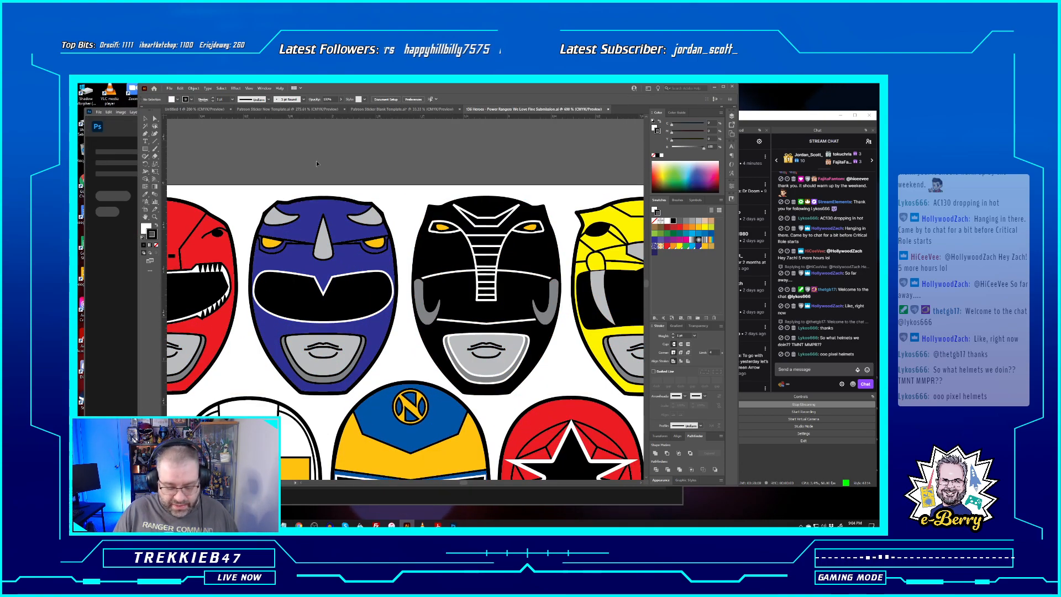
key("ctrl+plus")
key("ctrl+plus")
key("ctrl+minus")
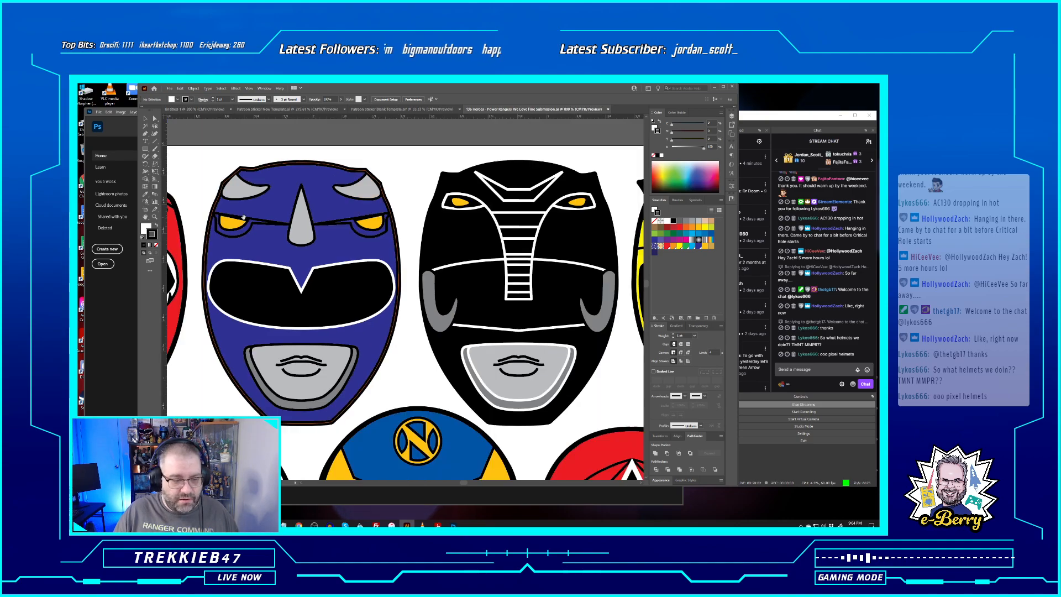
left_click_drag(242, 218, 371, 238)
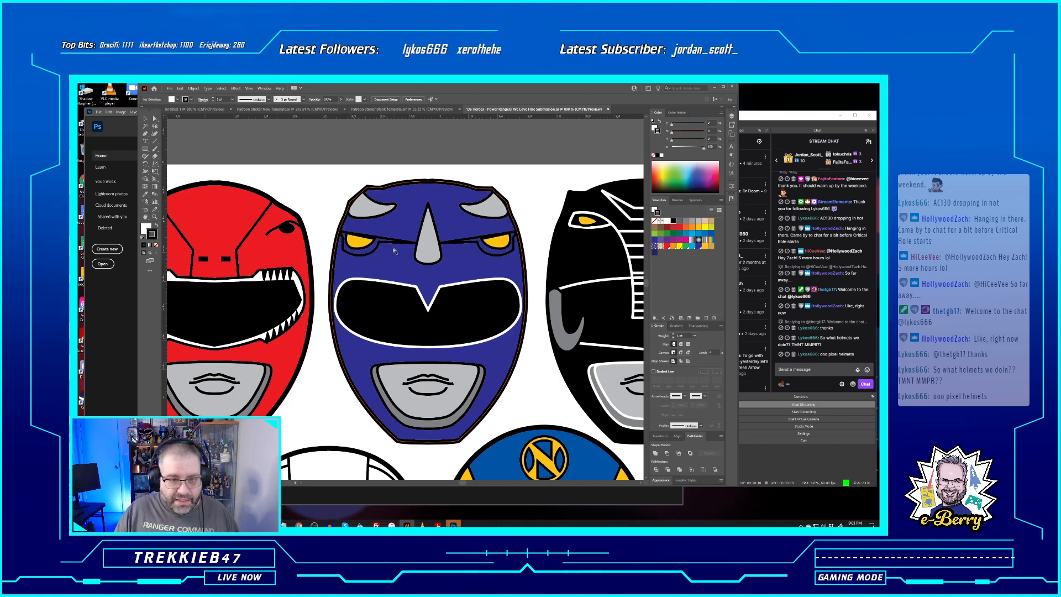
Examine the helmet designs in the middle rows of the artboard, then view the full artboard again
key("ctrl+0")
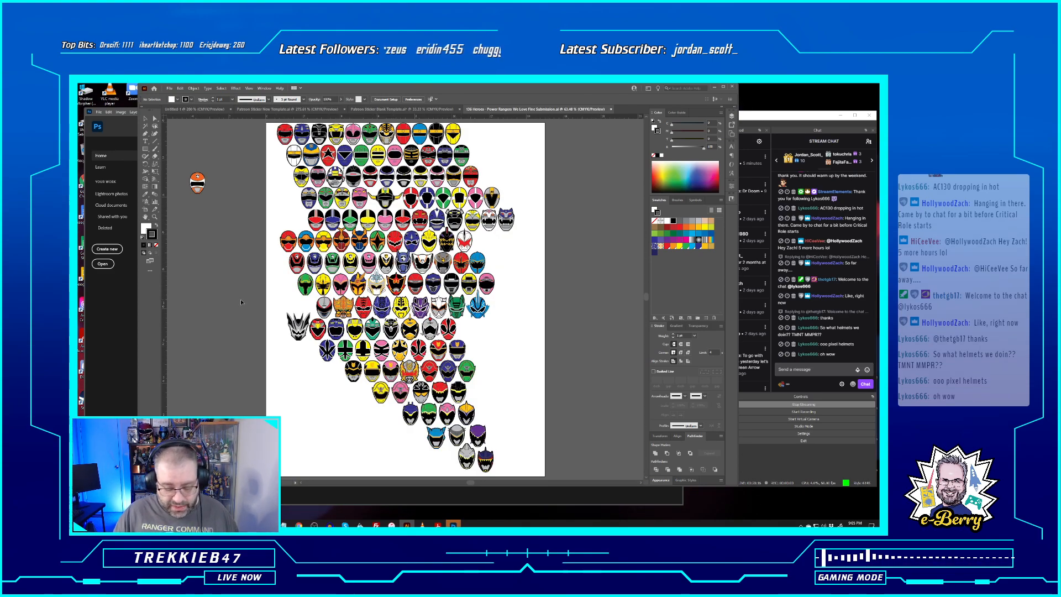
key("ctrl+1")
key("ctrl+equal")
key("ctrl+equal")
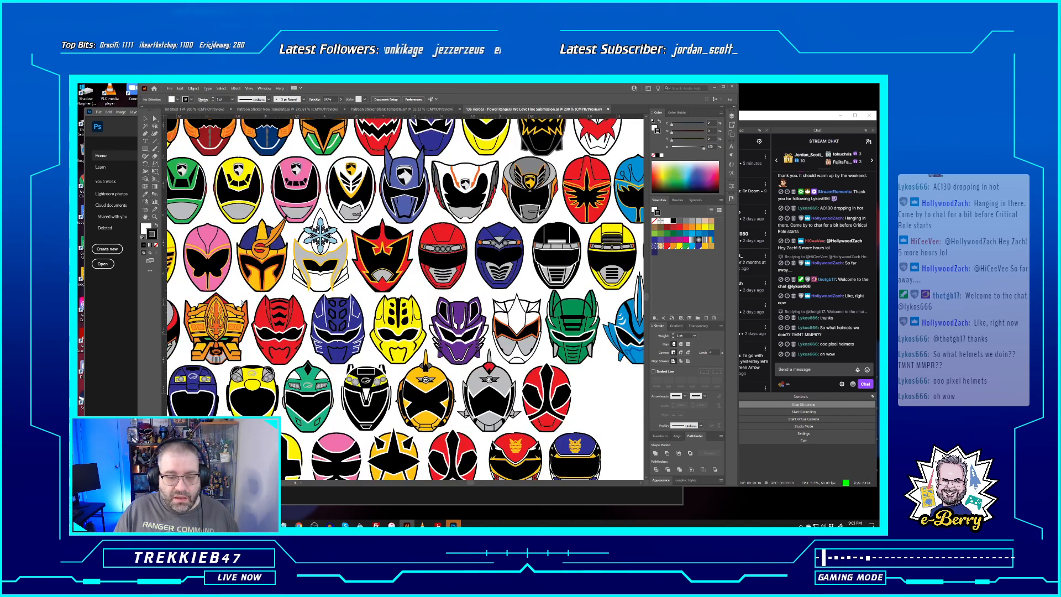
key("ctrl+equal")
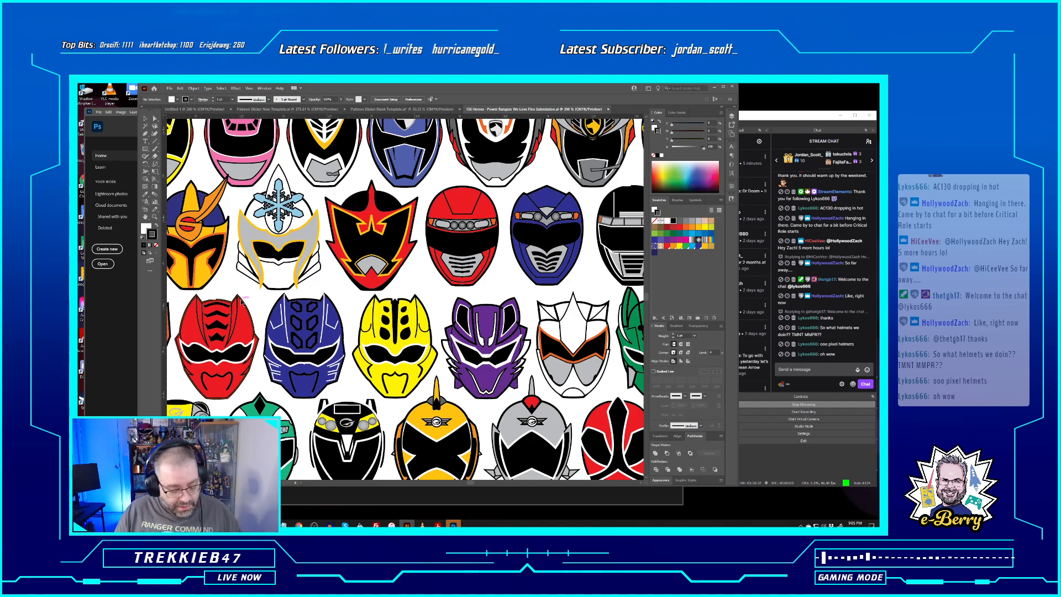
key("ctrl+0")
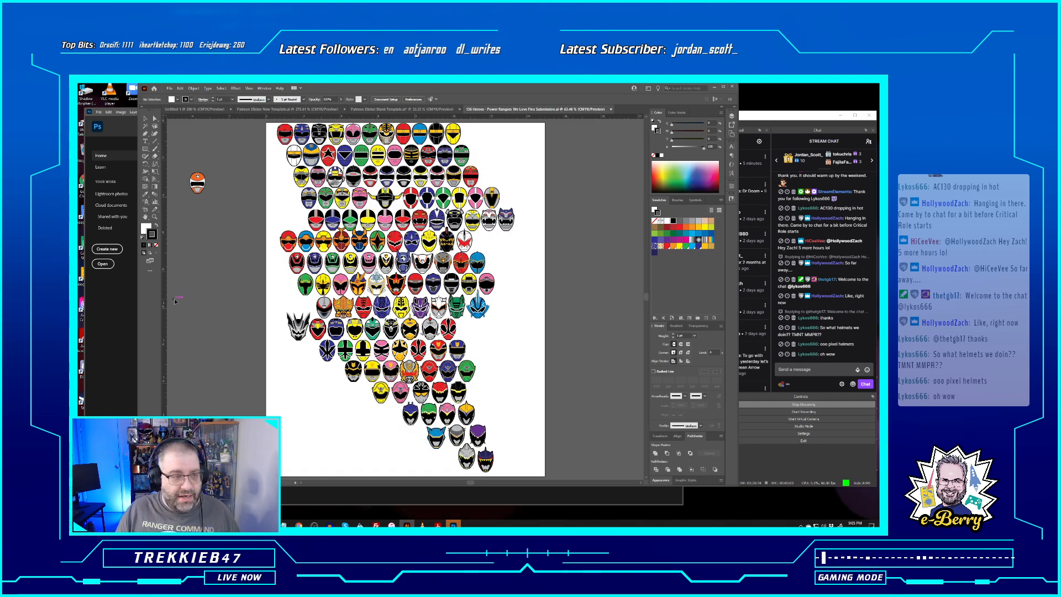
Open the 119 Heroes submission revision from the Power Rangers We Love Fine Reference folder to view its full helmet artboard, and close it
left_click(169, 89)
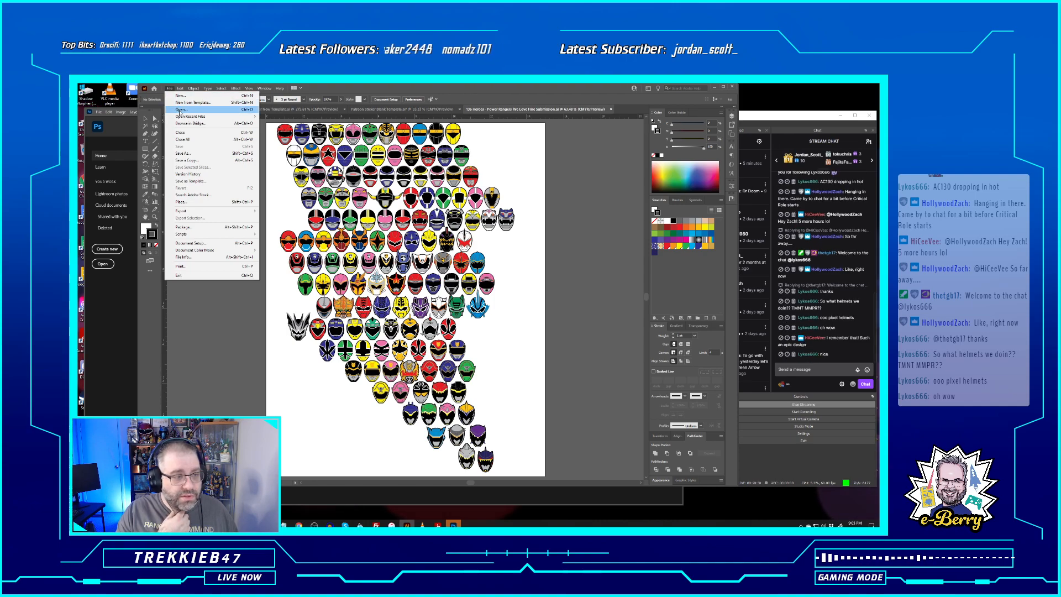
left_click(178, 108)
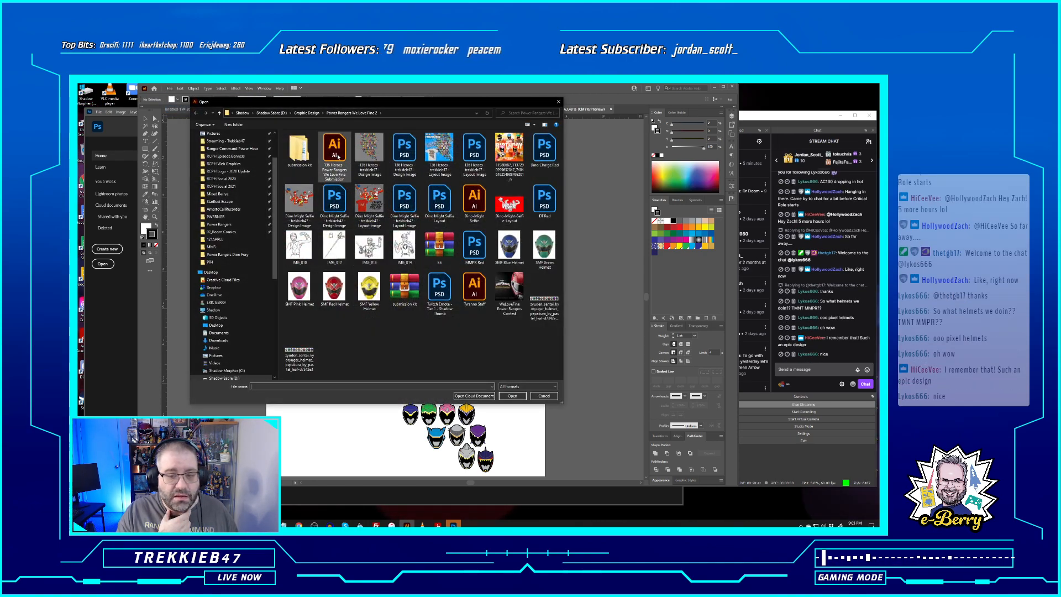
left_click(308, 113)
double_click(326, 202)
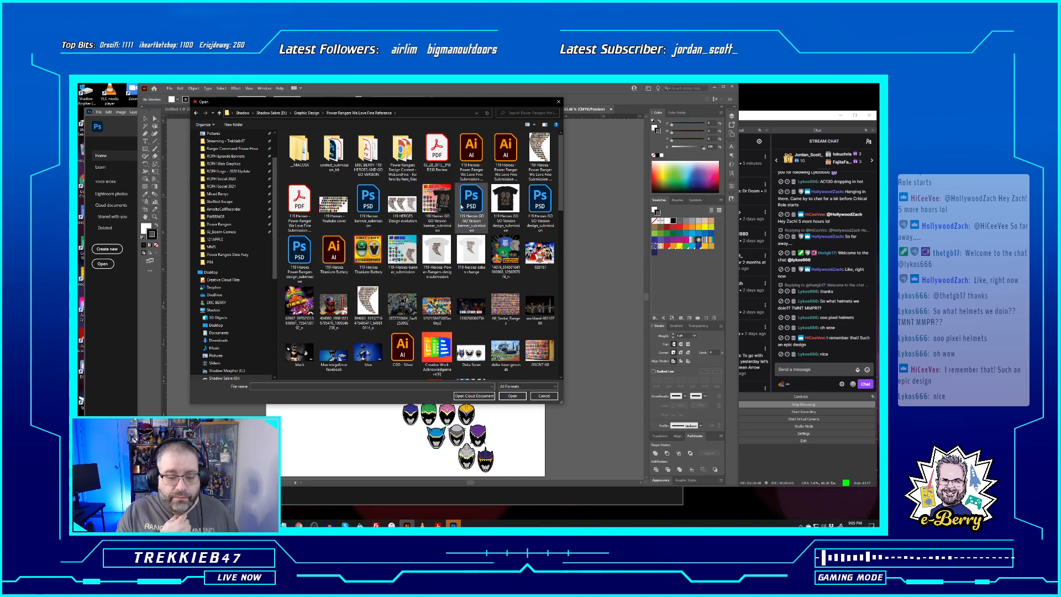
scroll(458, 203, "down", 3)
scroll(459, 202, "down", 3)
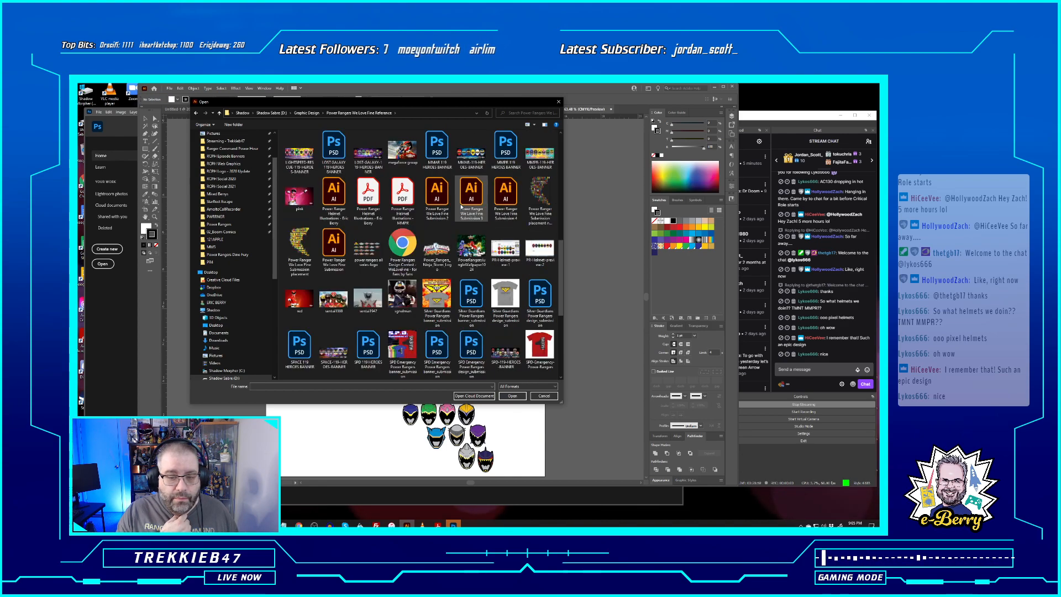
scroll(462, 207, "up", 10)
left_click(499, 157)
double_click(476, 158)
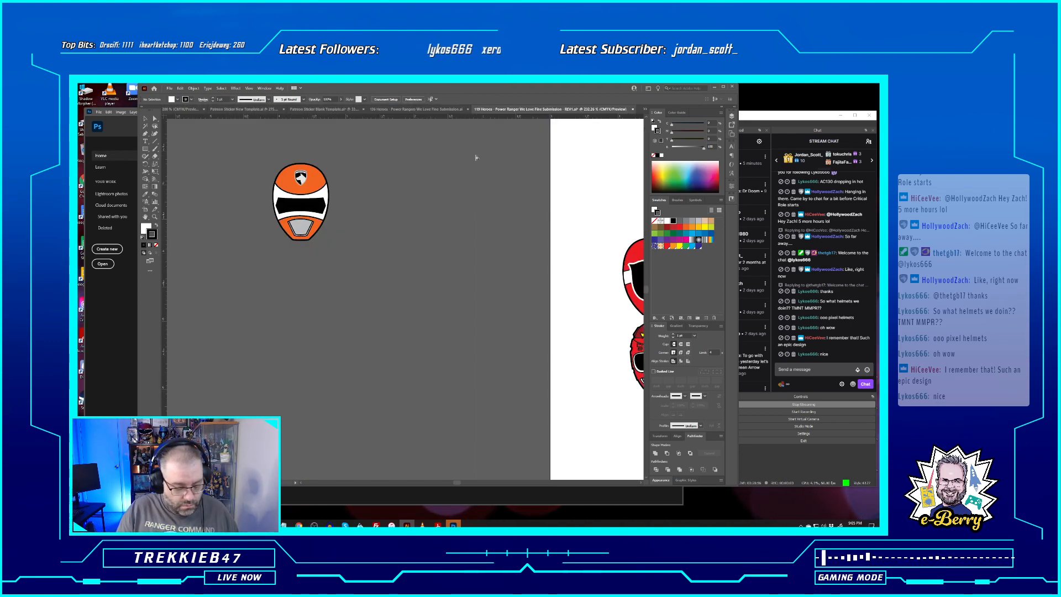
key("ctrl+0")
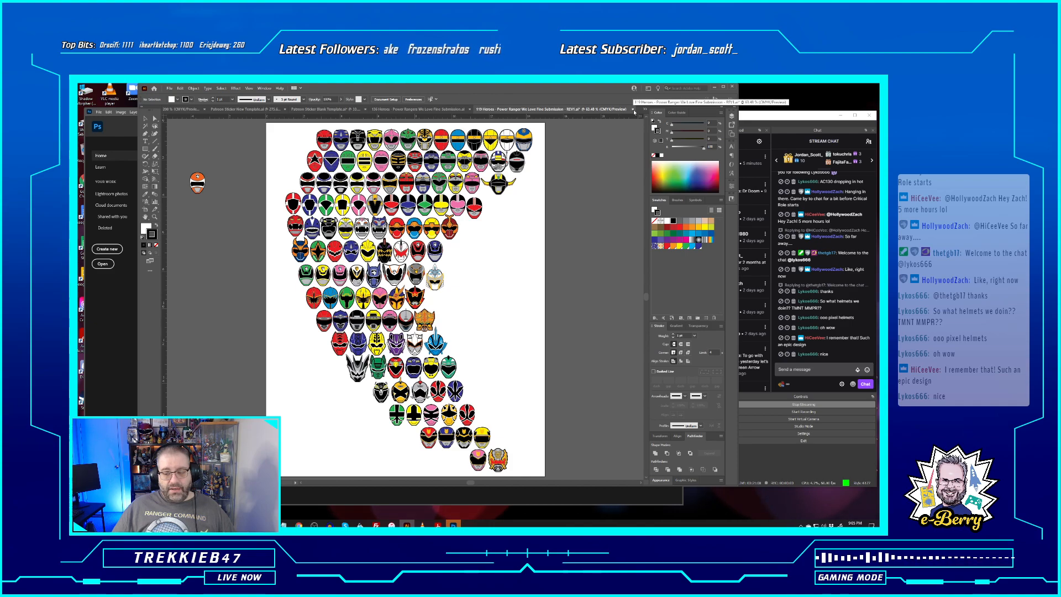
left_click(633, 110)
left_click(470, 298)
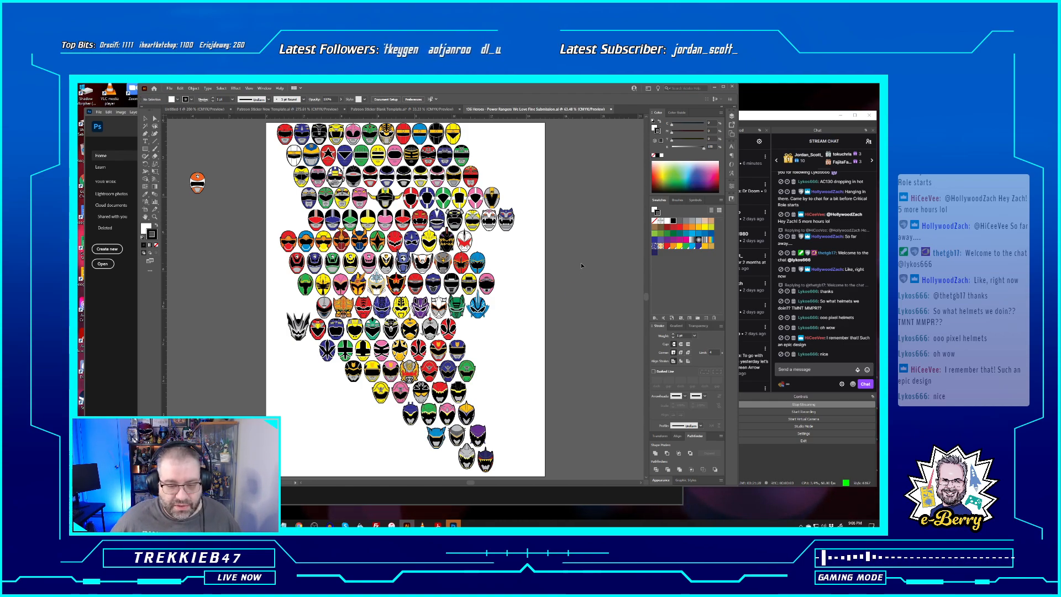
Inspect the details of the helmets around the blue one with pointed ears and the snowflake-crested one, against the full artboard
scroll(406, 265, "up", 1)
scroll(406, 266, "down", 1)
scroll(406, 265, "up", 2)
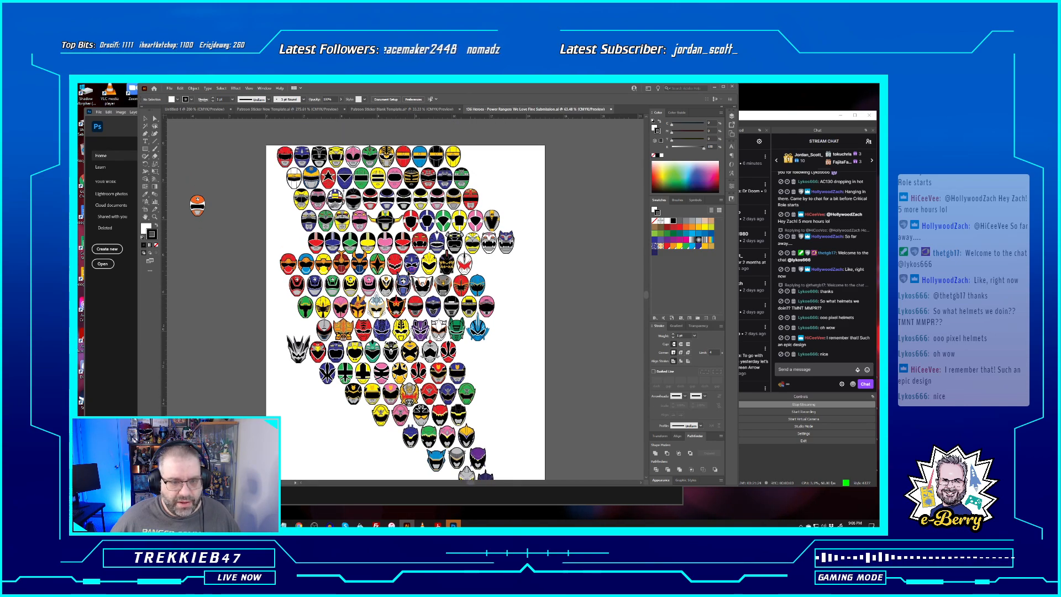
scroll(408, 274, "up", 8)
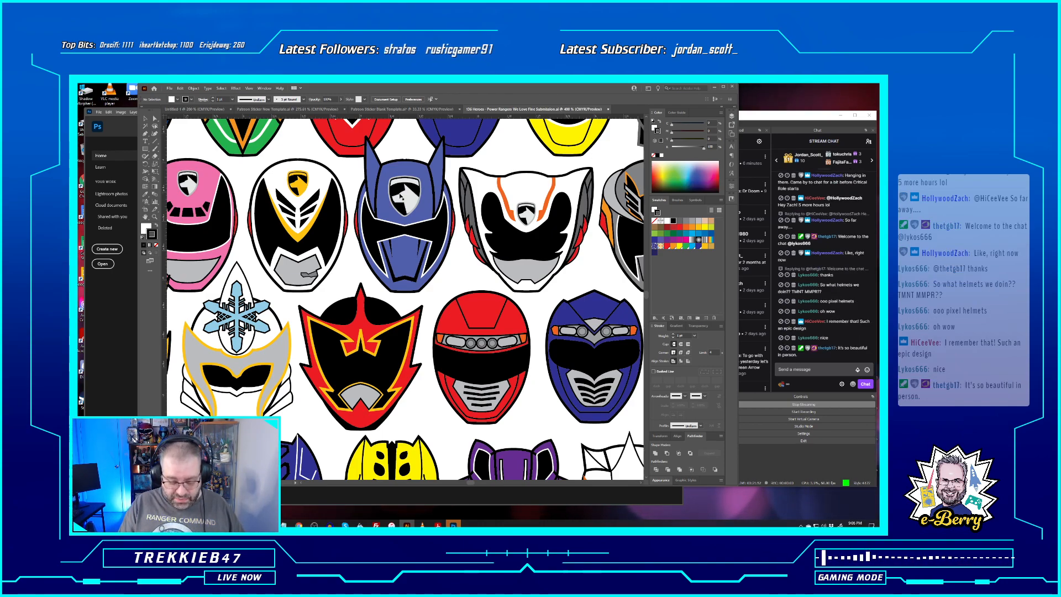
key("ctrl+minus")
key("ctrl+minus")
key("ctrl+minus")
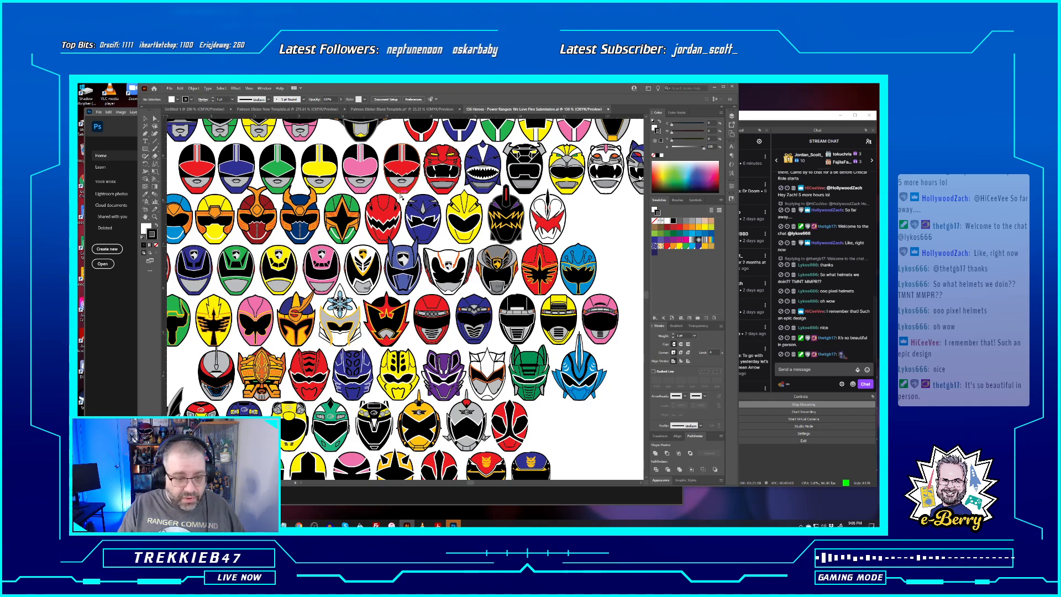
key("ctrl+0")
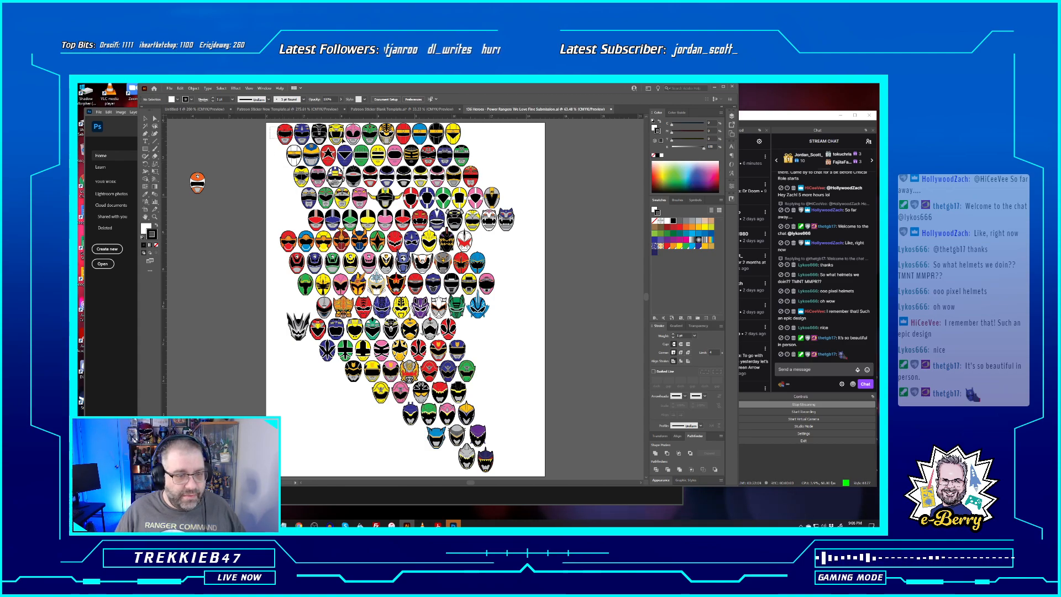
Copy the red, blue, black and yellow helmets at the start of the top row and switch to the Patreon Sticker Blank Template document
left_click_drag(276, 140, 343, 141)
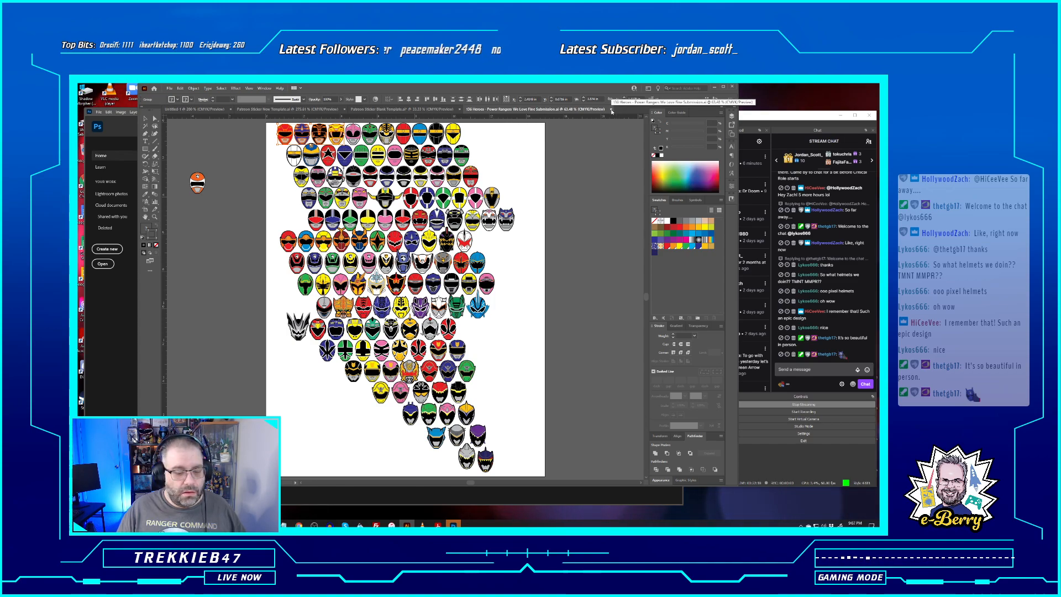
left_click(402, 109)
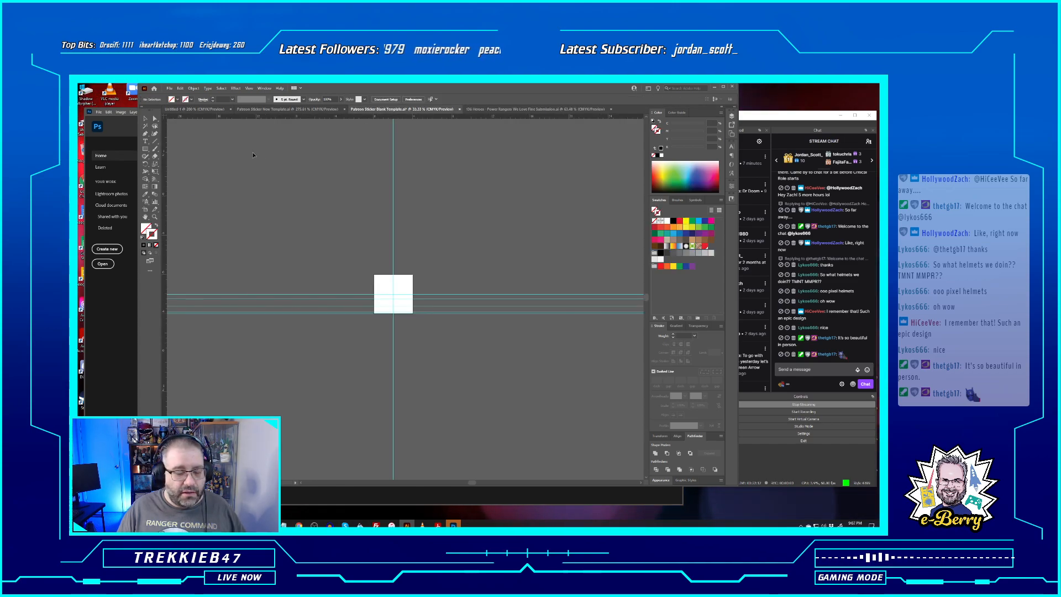
left_click(196, 109)
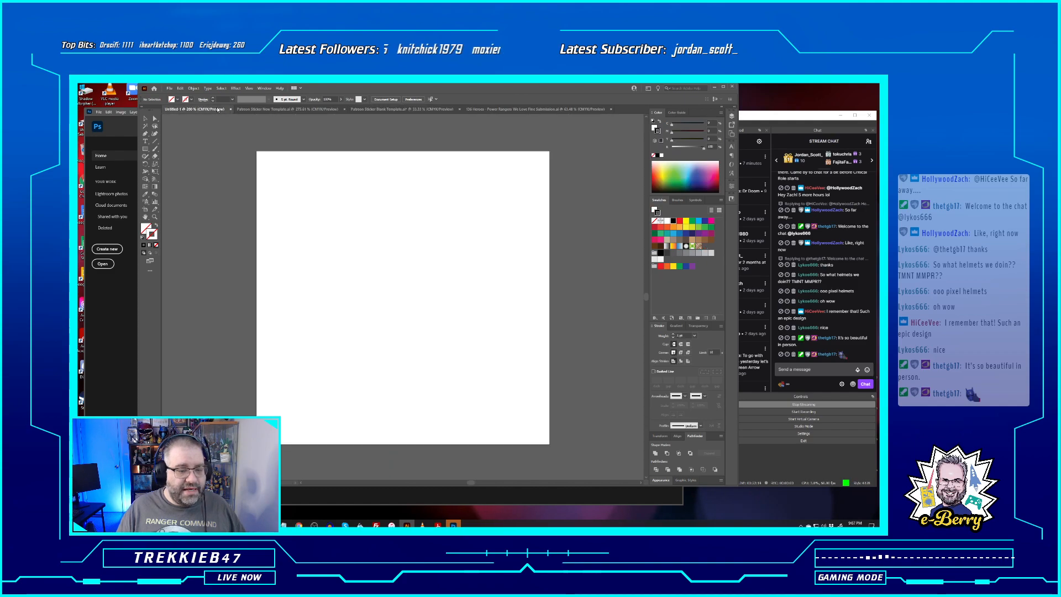
left_click(246, 109)
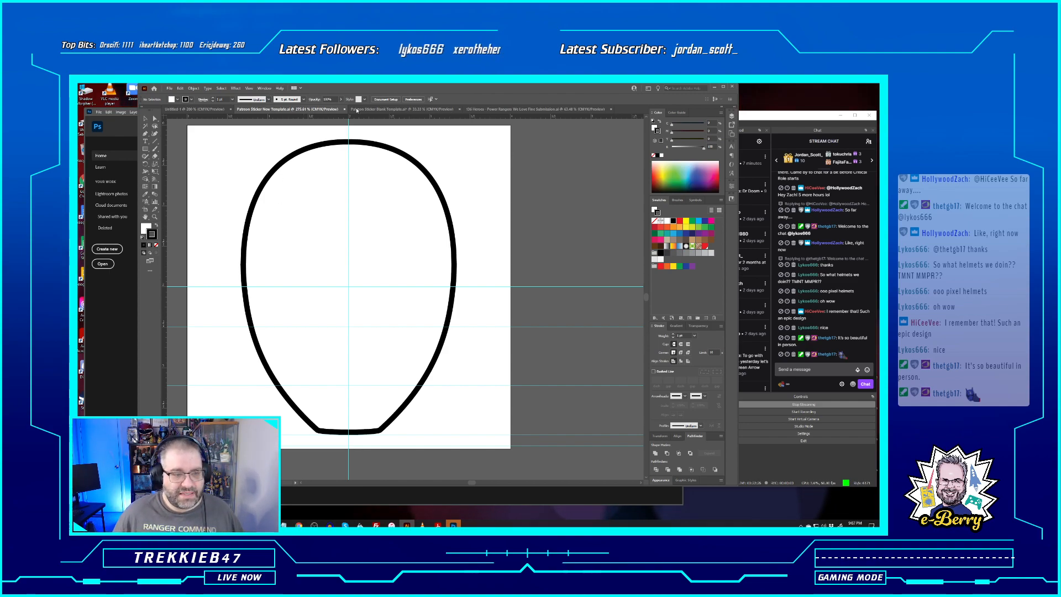
left_click(376, 109)
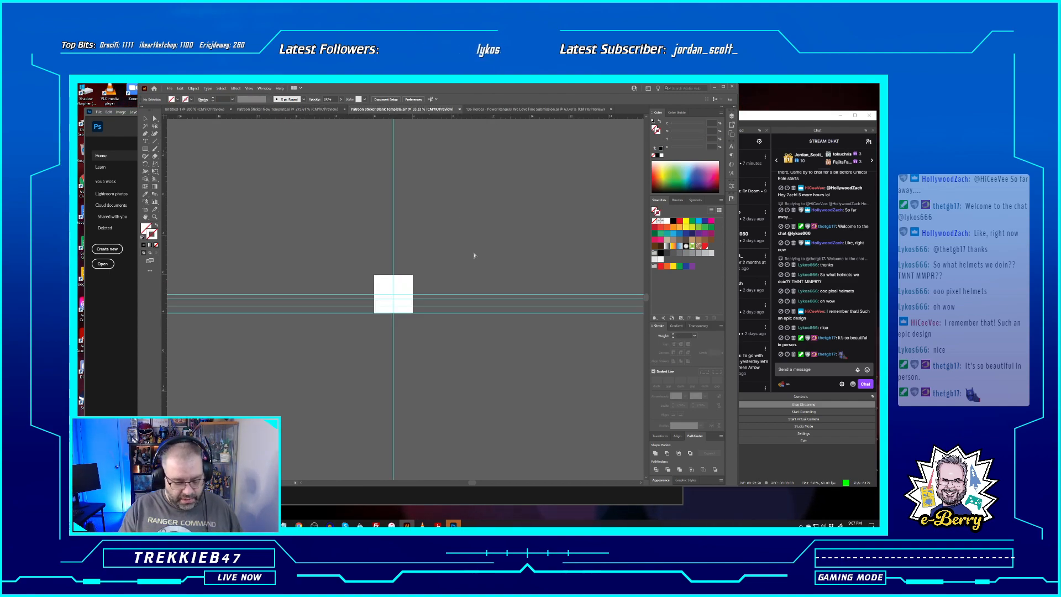
Paste the four helmets into the blank template, enlarge them and place them in a row just above the artboard
key("ctrl+v")
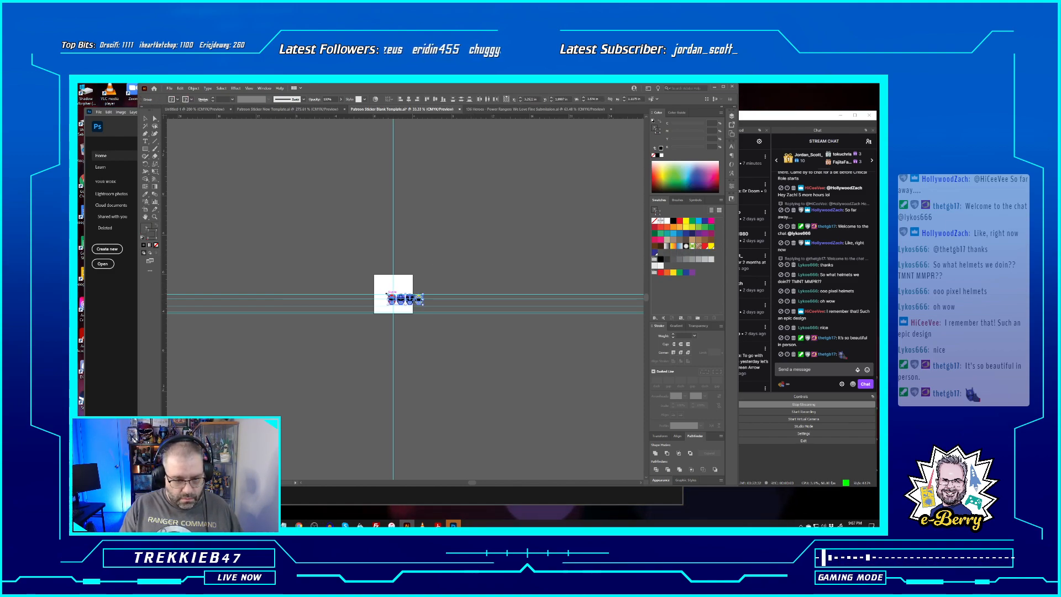
left_click_drag(386, 293, 351, 239)
left_click(330, 236)
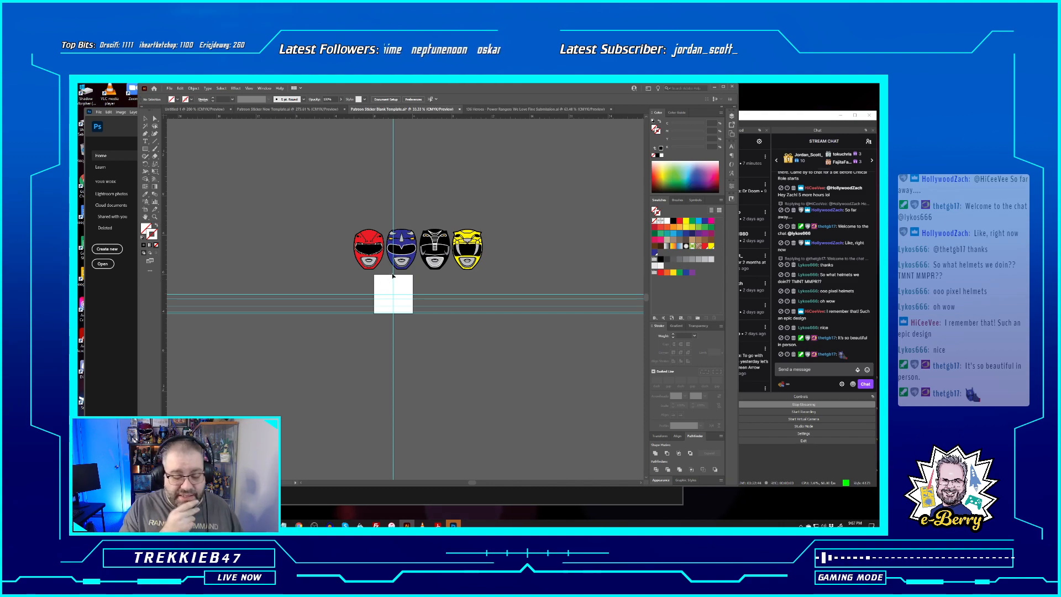
Switch to Photoshop and create a new 2560 x 1440 px RGB document at 72 ppi with a white background
left_click(453, 524)
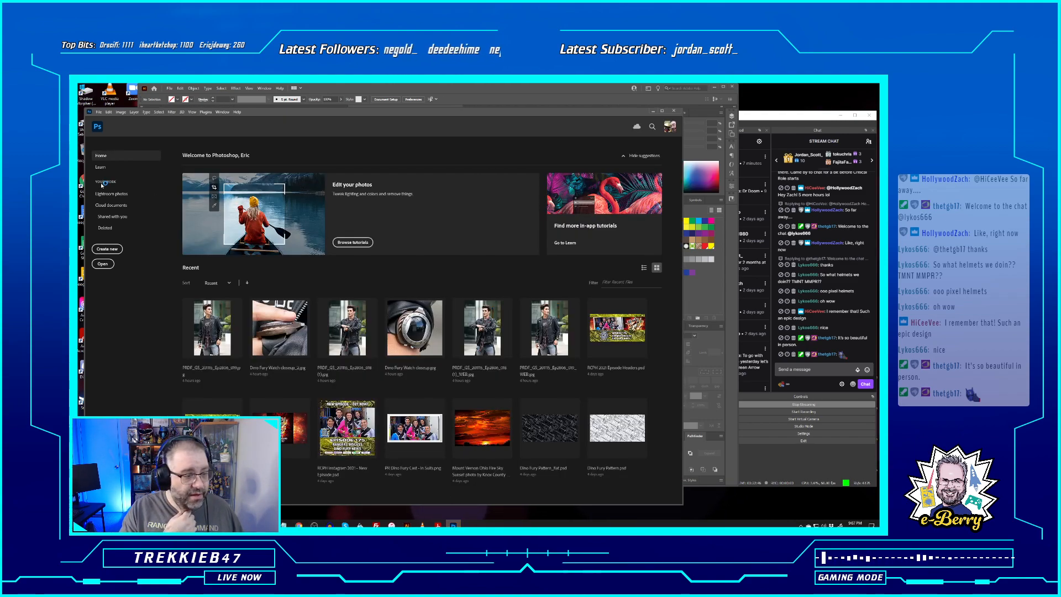
left_click(107, 249)
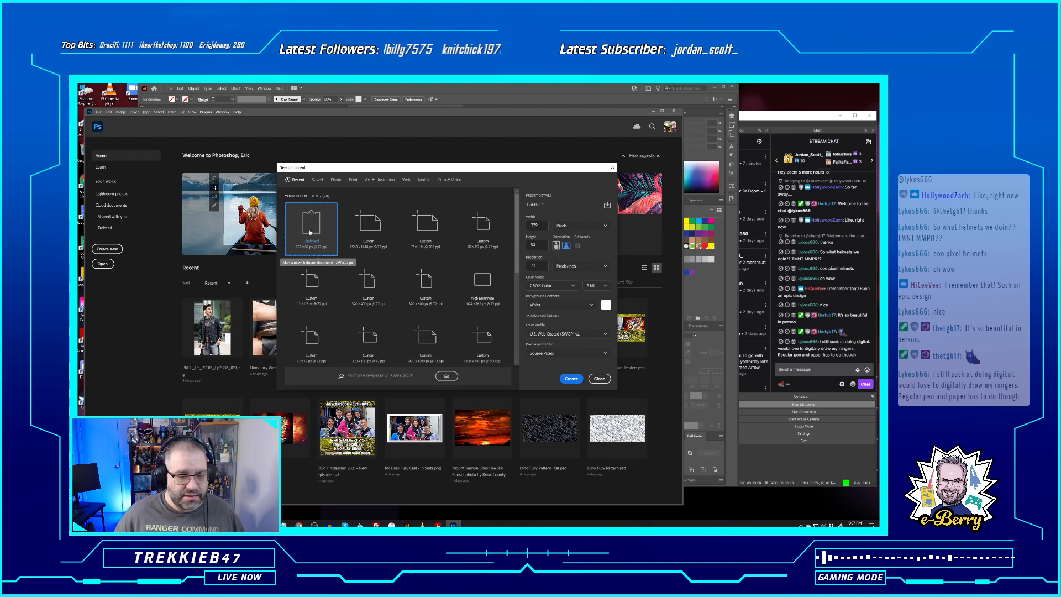
left_click(371, 244)
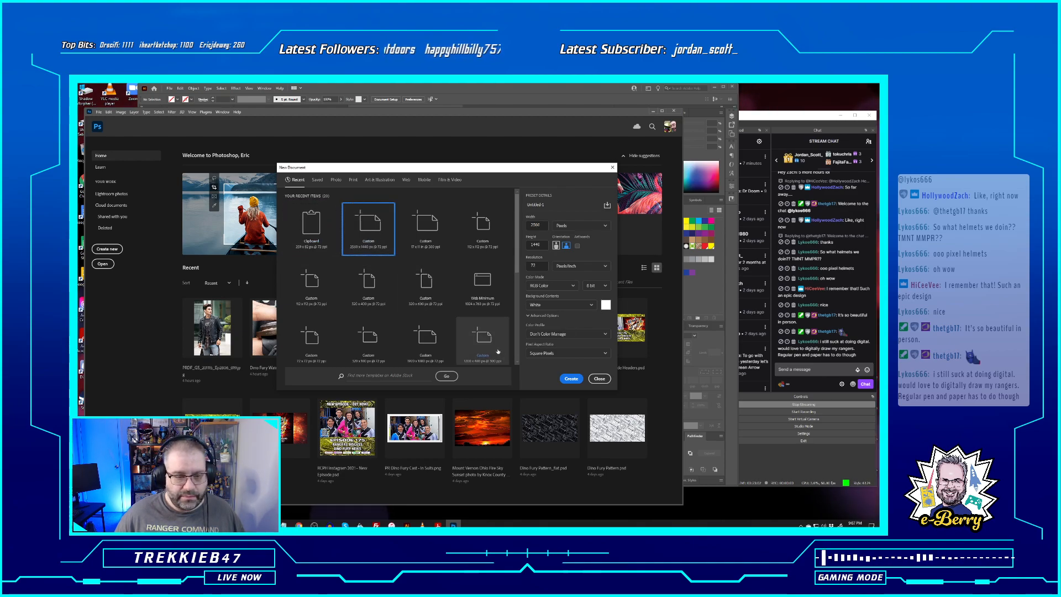
double_click(372, 226)
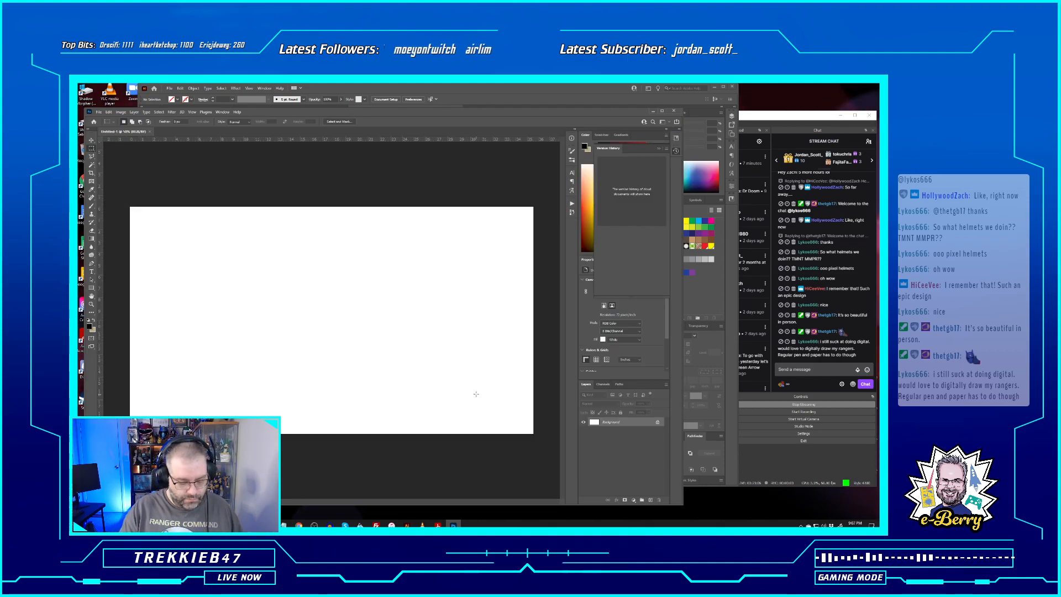
key("ctrl+v")
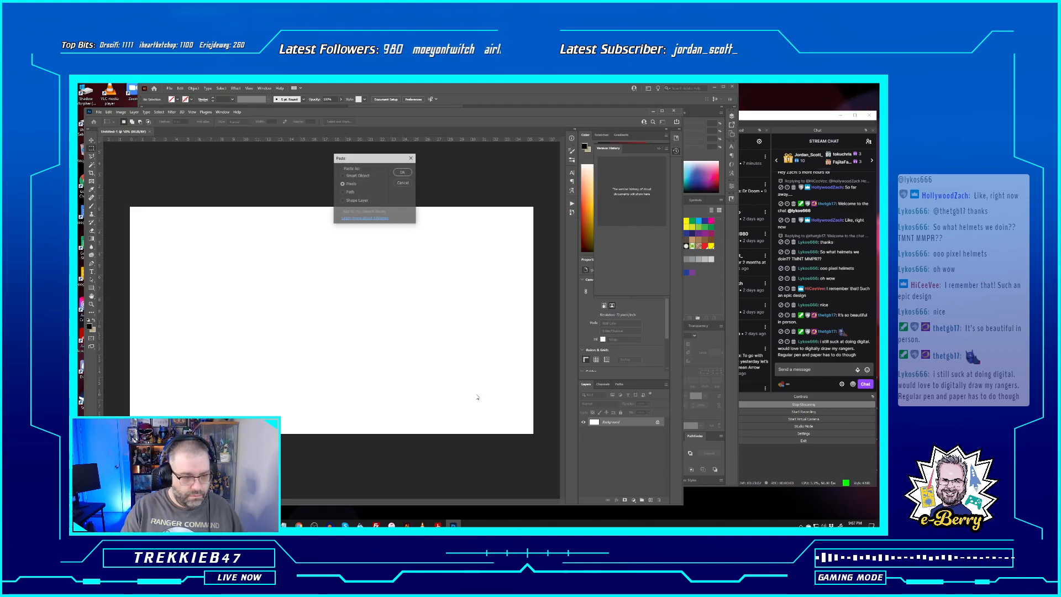
left_click(404, 183)
Switch to the MMPR/TMNT PDF in Acrobat and bring all the Turtle Rangers on the Simone di Meo design page into view
left_click(438, 524)
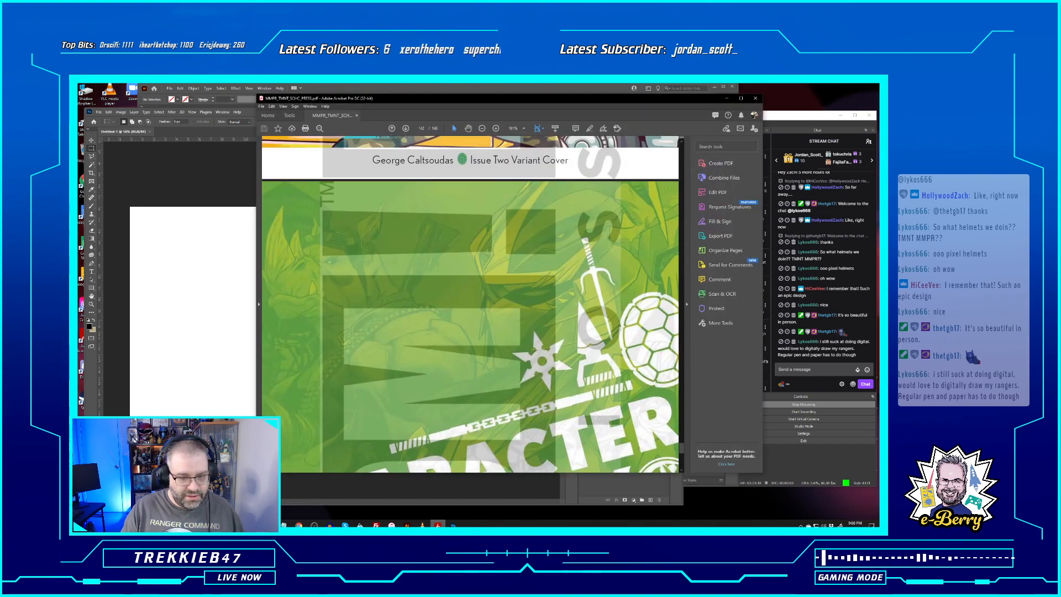
scroll(476, 362, "down", 10)
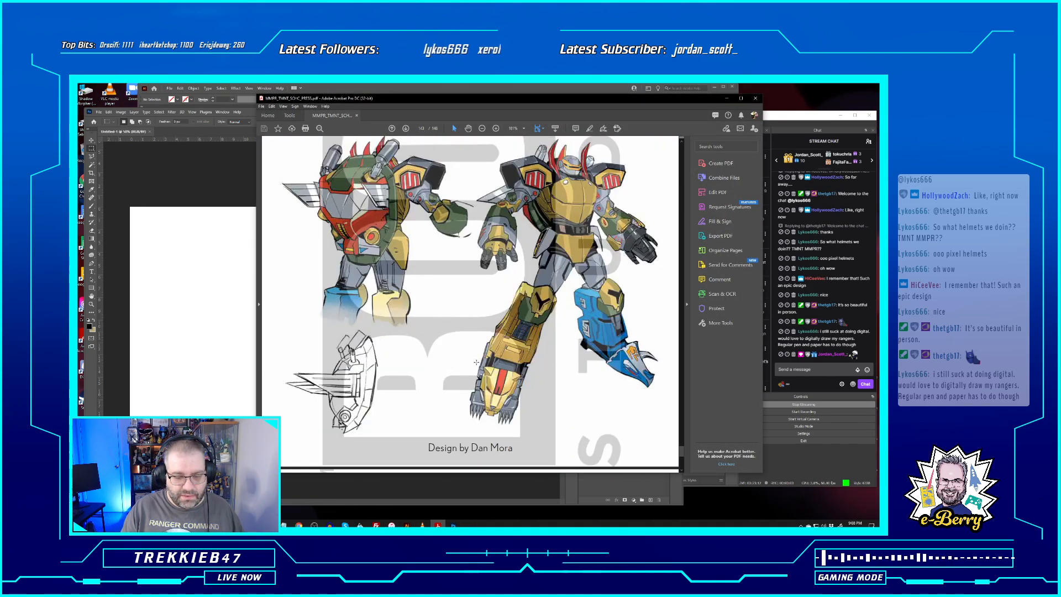
scroll(477, 362, "down", 15)
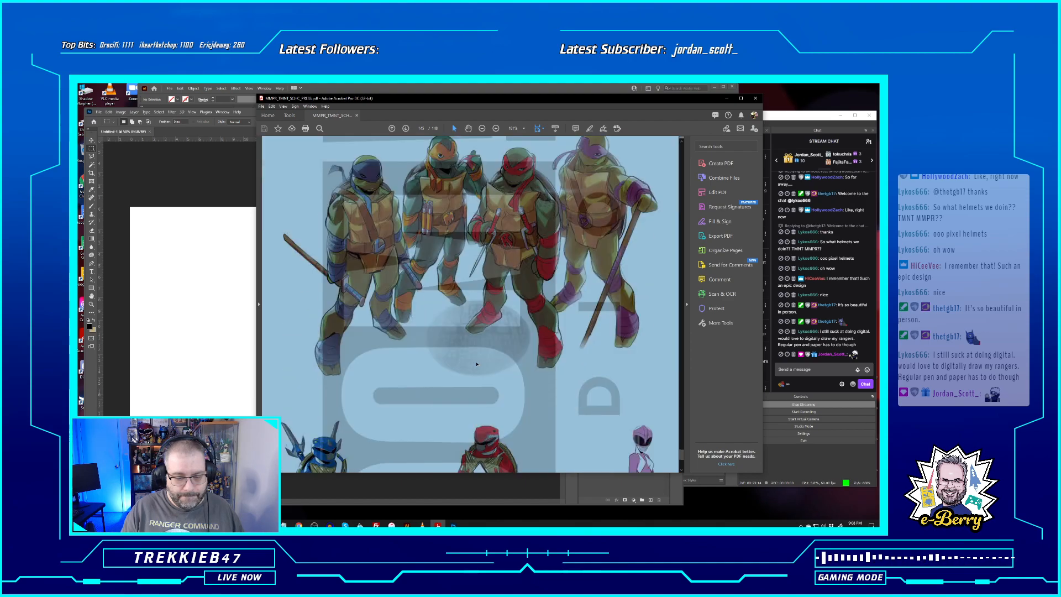
scroll(477, 364, "down", 4)
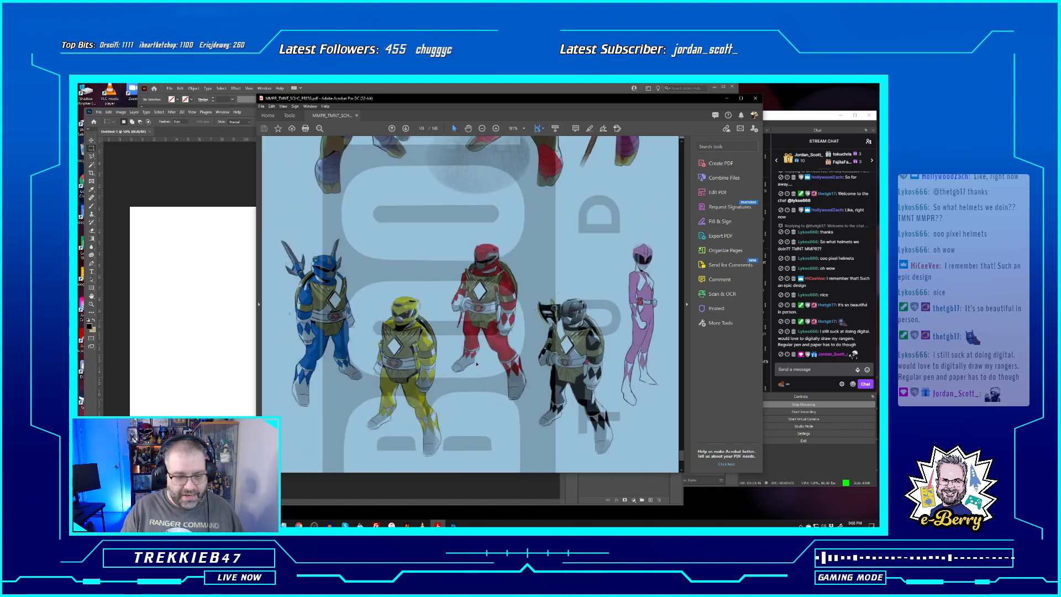
scroll(476, 364, "down", 2)
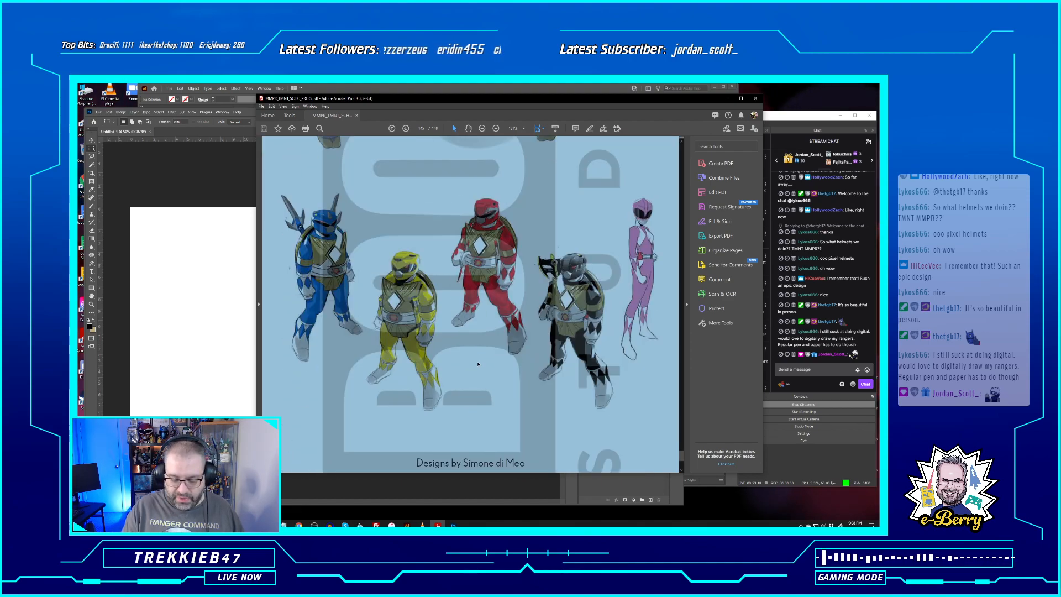
Paste the screen capture of the design page into the new Photoshop document and crop it around the blue, yellow, red and black Rangers
left_click(208, 188)
key("ctrl+v")
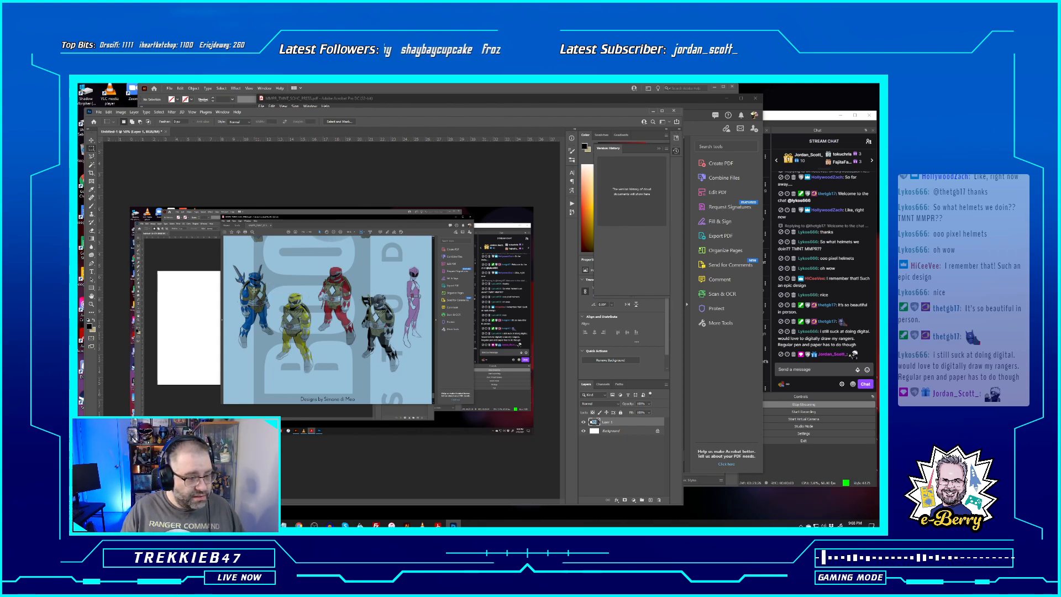
left_click_drag(229, 258, 397, 330)
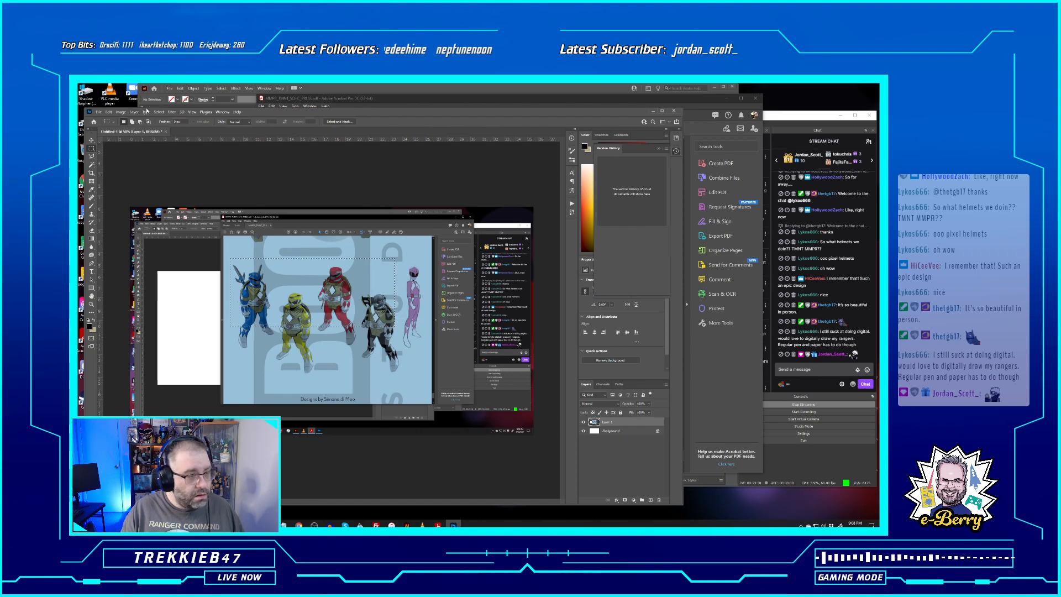
left_click(120, 112)
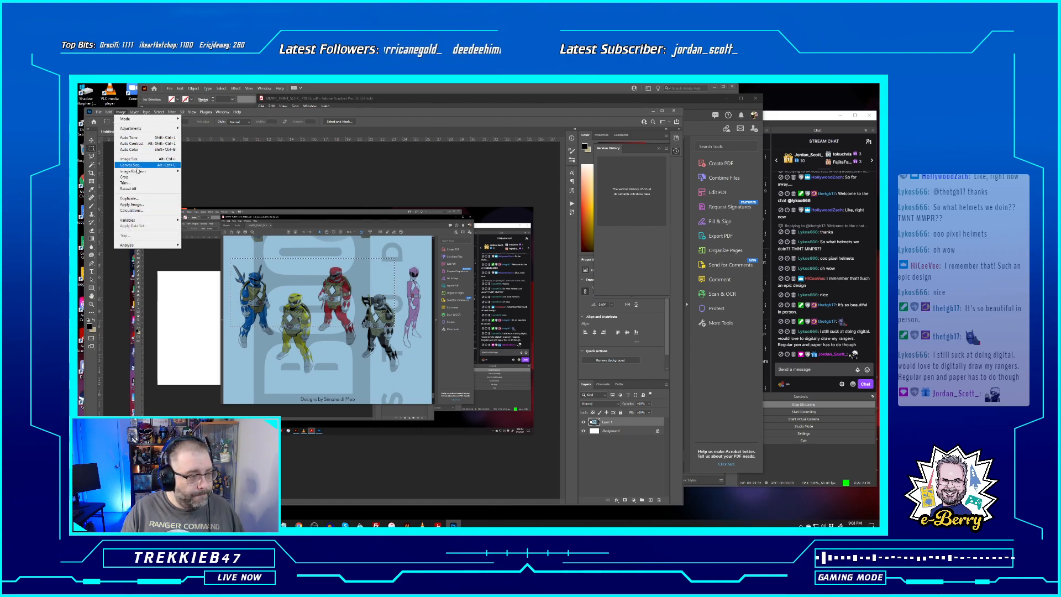
left_click(136, 178)
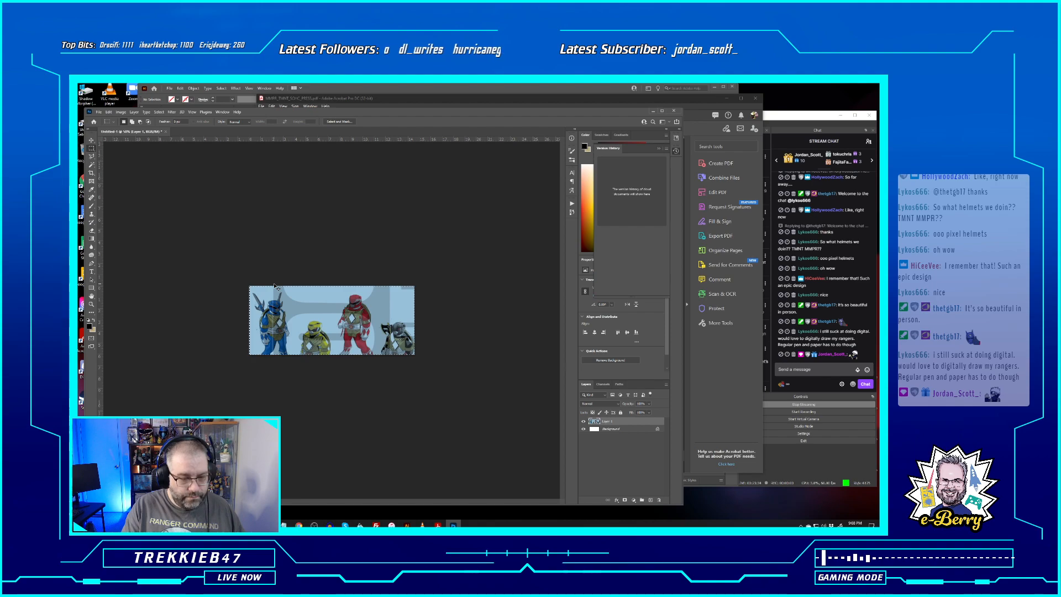
Switch to the Illustrator sticker template, paste the cropped Ranger picture and place it below and to the right of the artboard
left_click(654, 112)
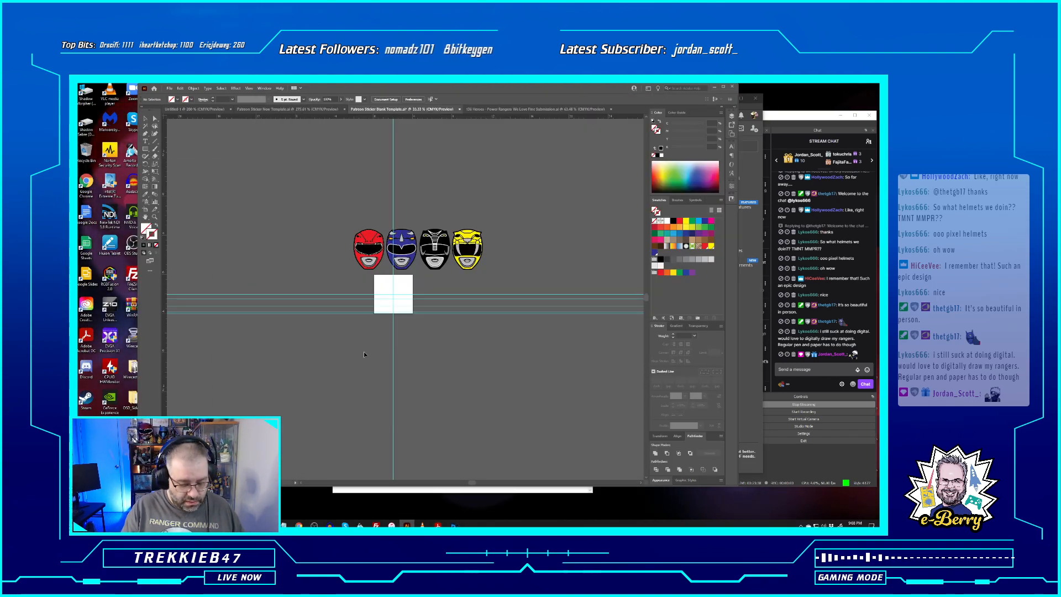
key("ctrl+v")
left_click_drag(367, 322, 464, 380)
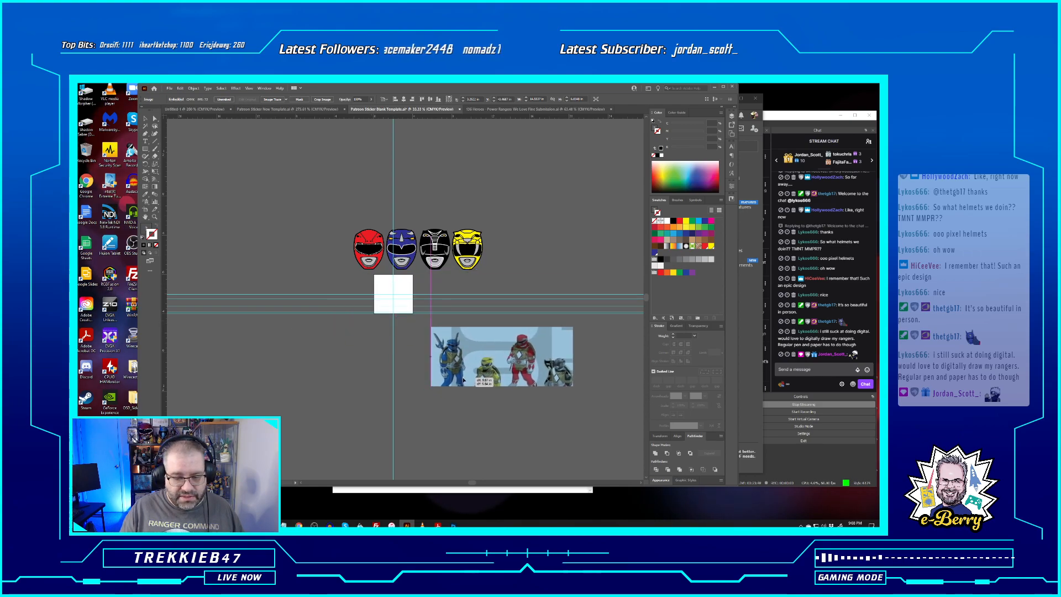
left_click(317, 428)
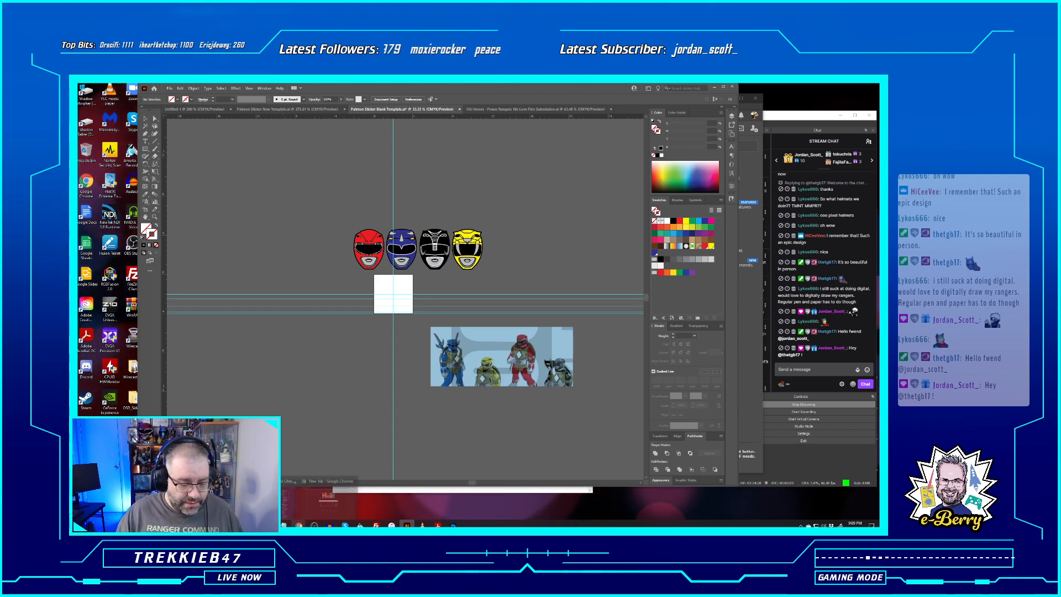
Open a Chrome window and search the web for "simone di mio turtle rangers"
left_click(299, 525)
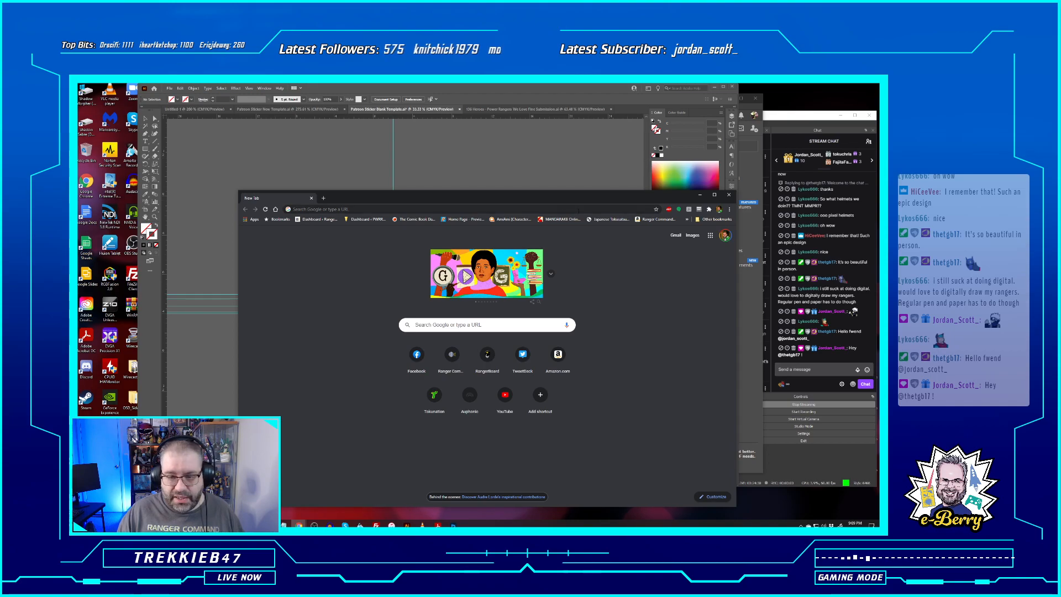
left_click(543, 209)
type("s")
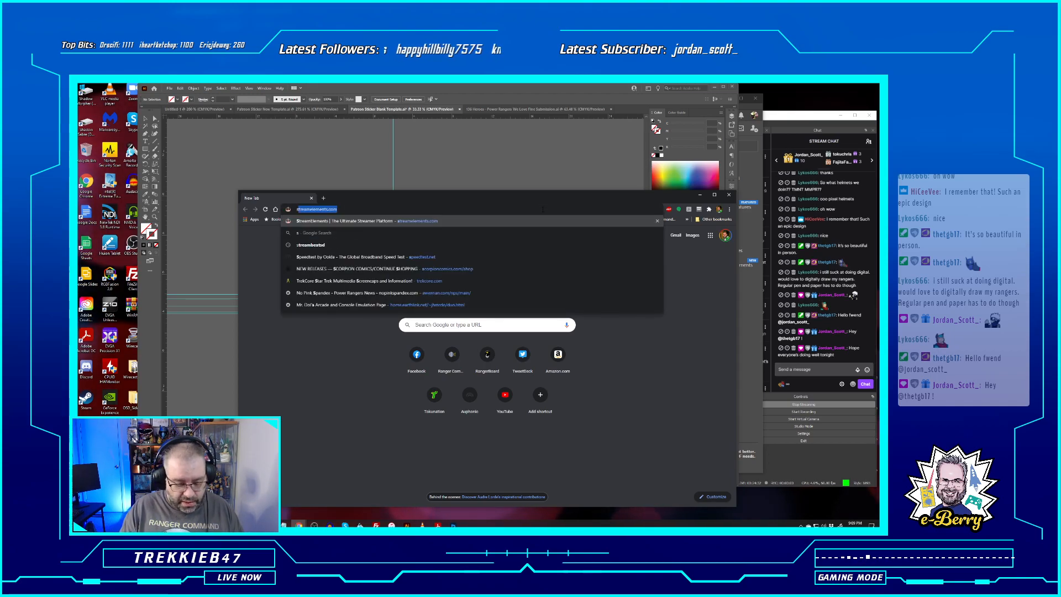
type("imone")
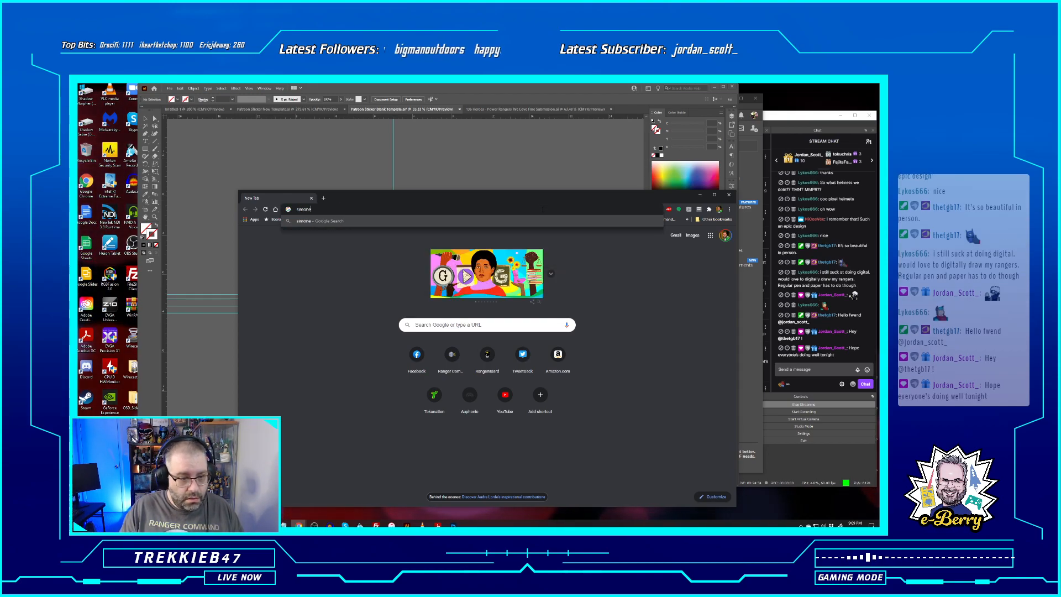
type(" di mio turtle")
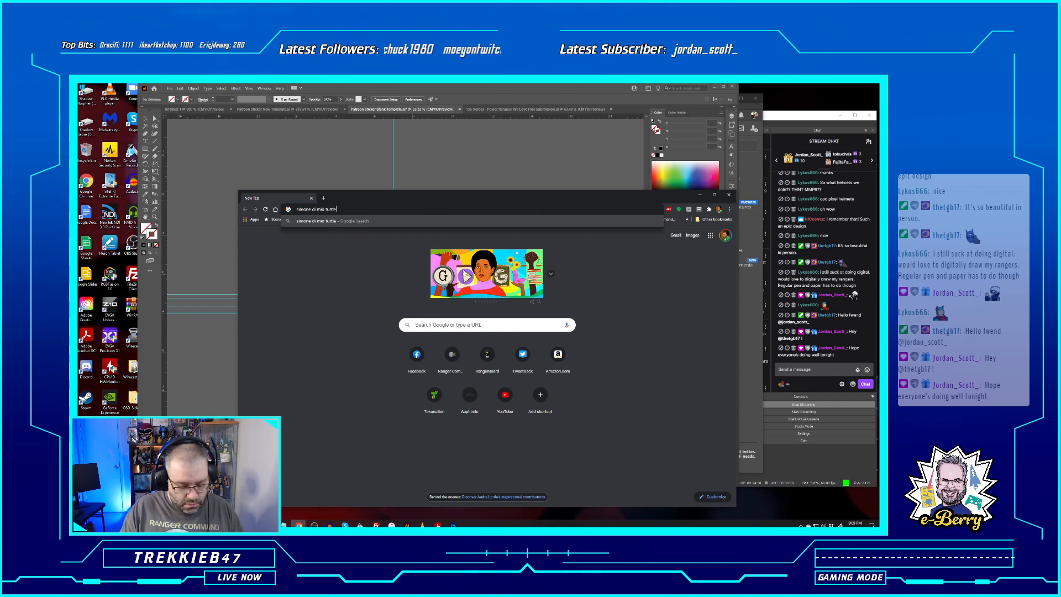
type(" rangers")
key("Return")
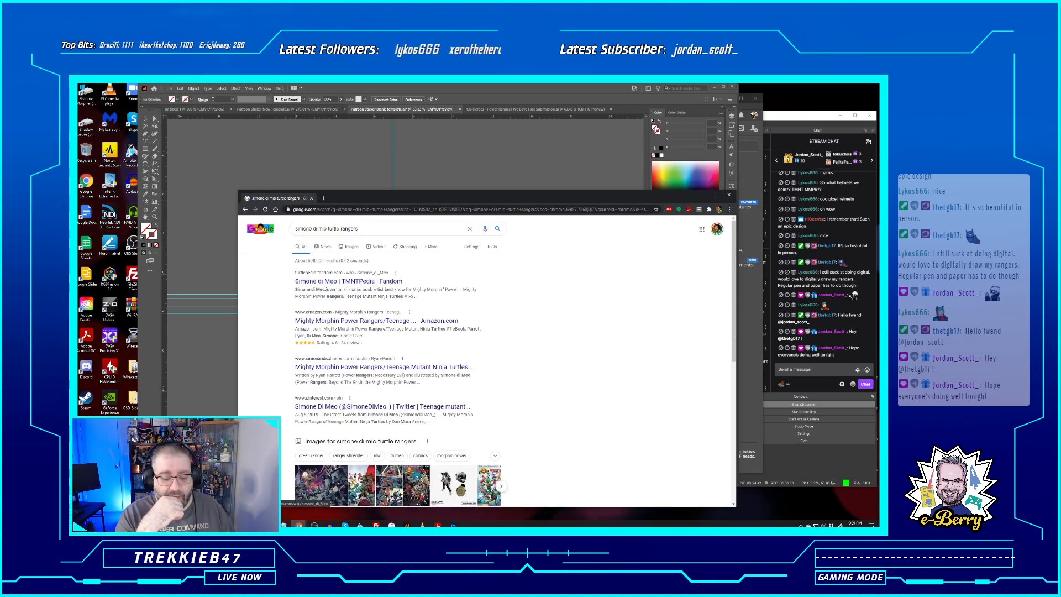
Preview the black Turtle Ranger design among the image results and open its source article on the BOOM! Studios site
scroll(478, 385, "down", 2)
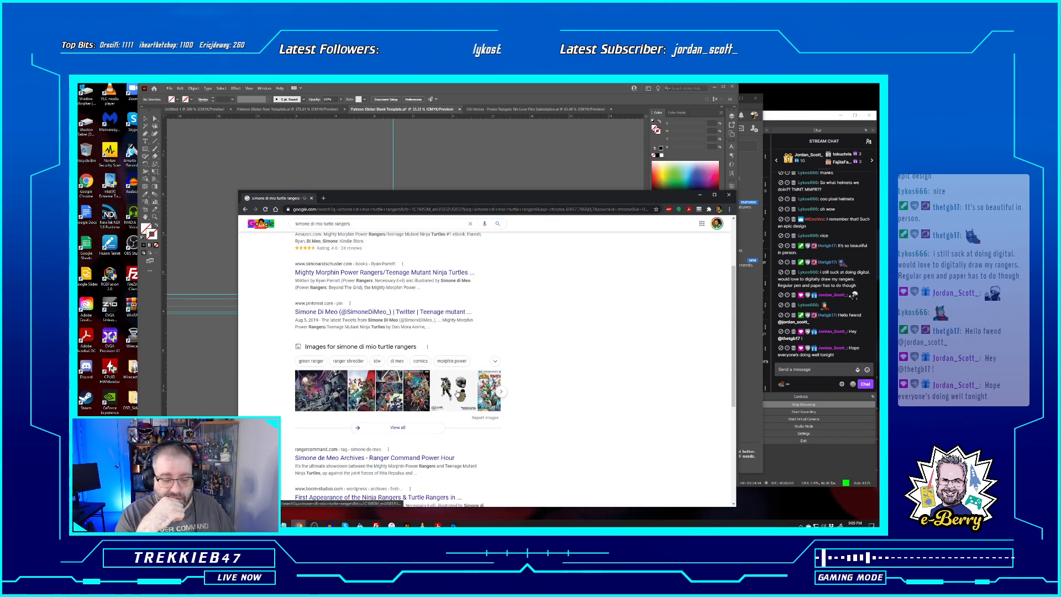
left_click(456, 393)
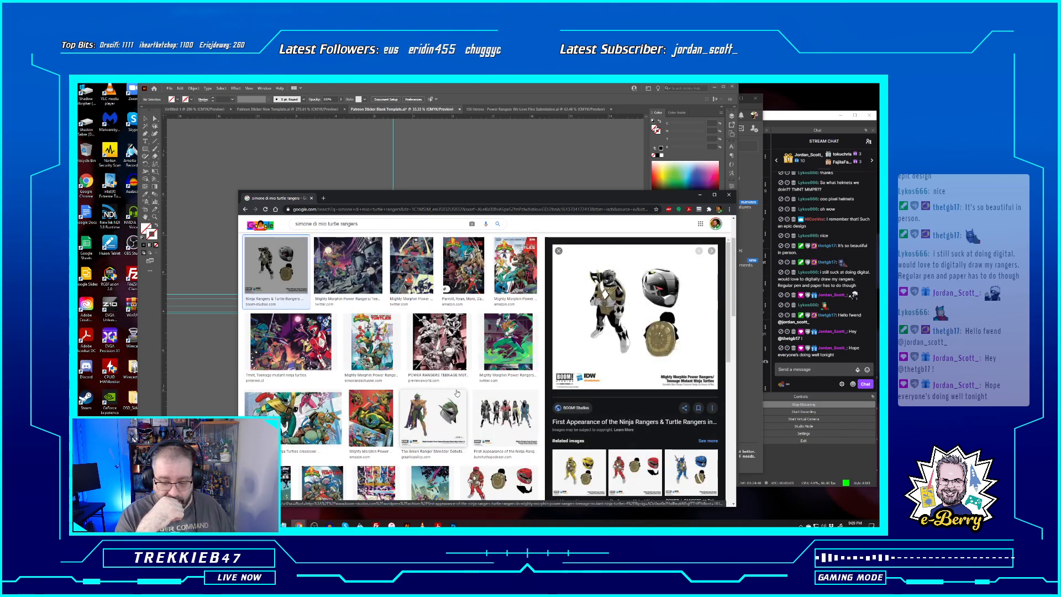
scroll(604, 333, "down", 2)
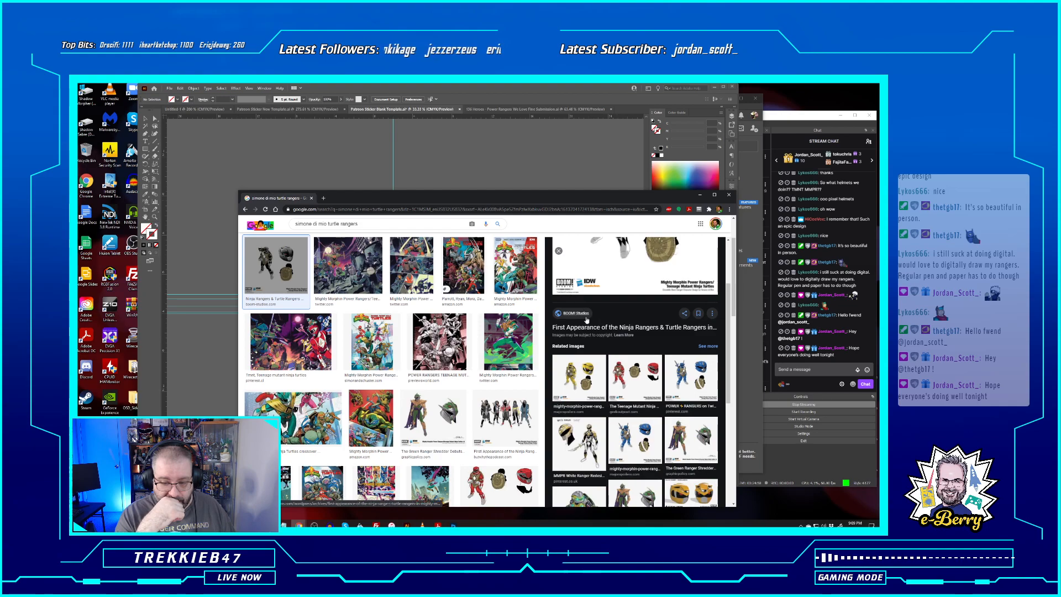
left_click(603, 332)
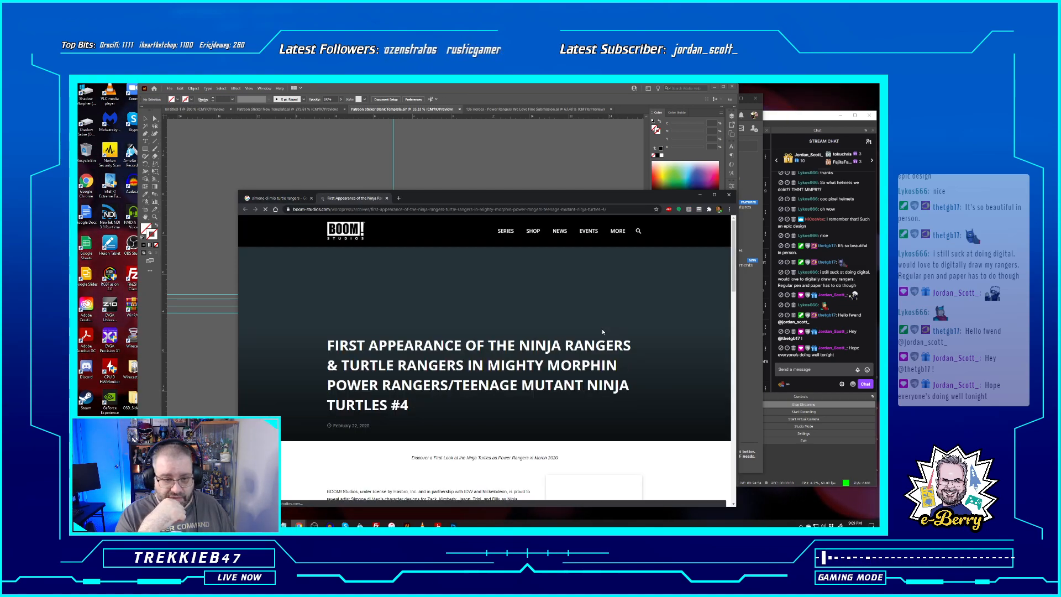
Look through the article's Turtle Ranger designs and view the blue Ranger image at full size in its own tab
scroll(541, 322, "down", 10)
scroll(540, 322, "up", 3)
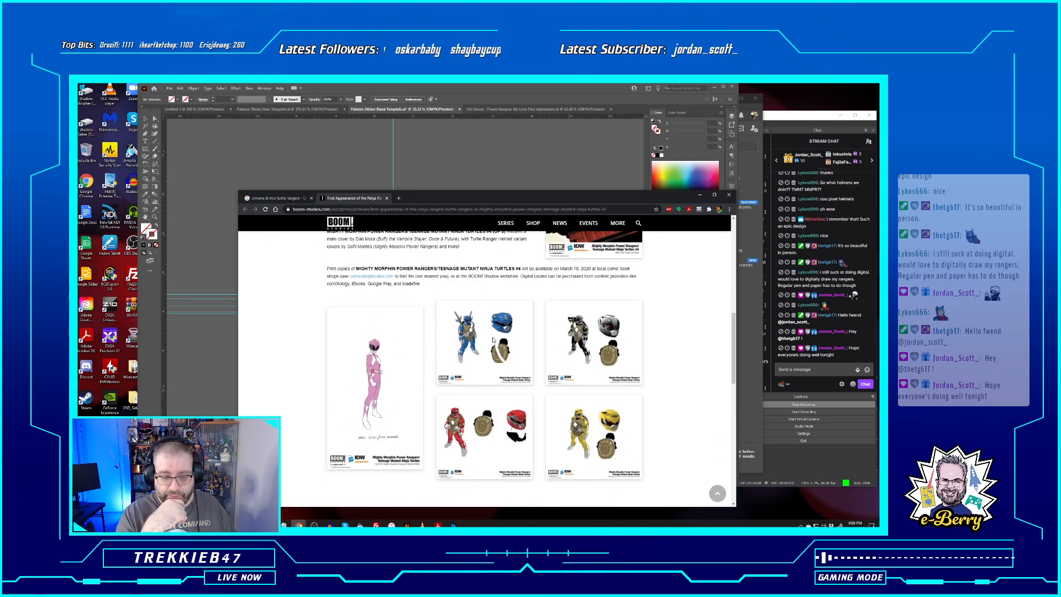
scroll(504, 342, "down", 10)
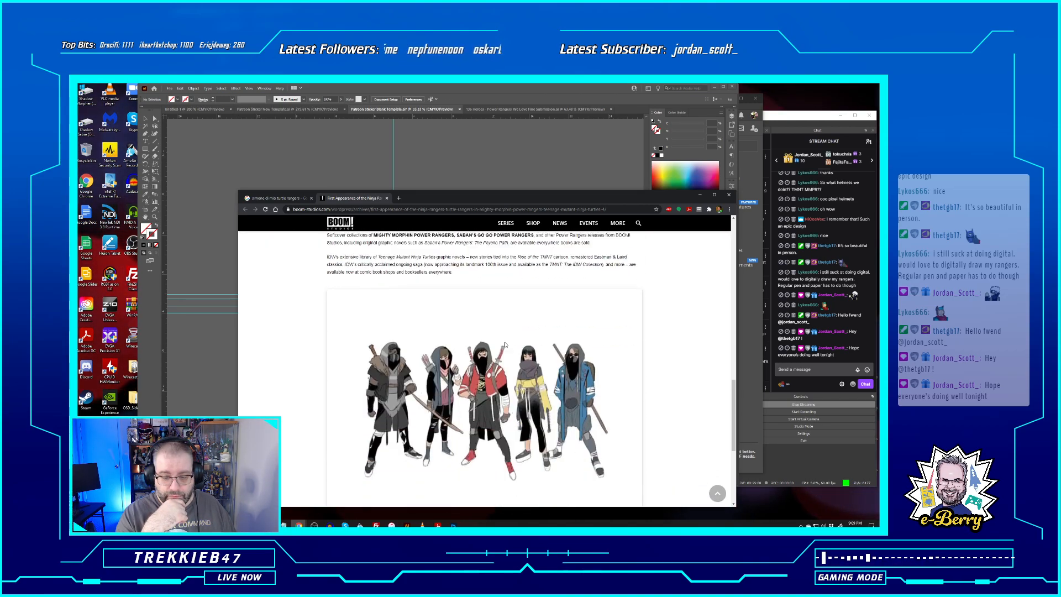
scroll(501, 335, "up", 12)
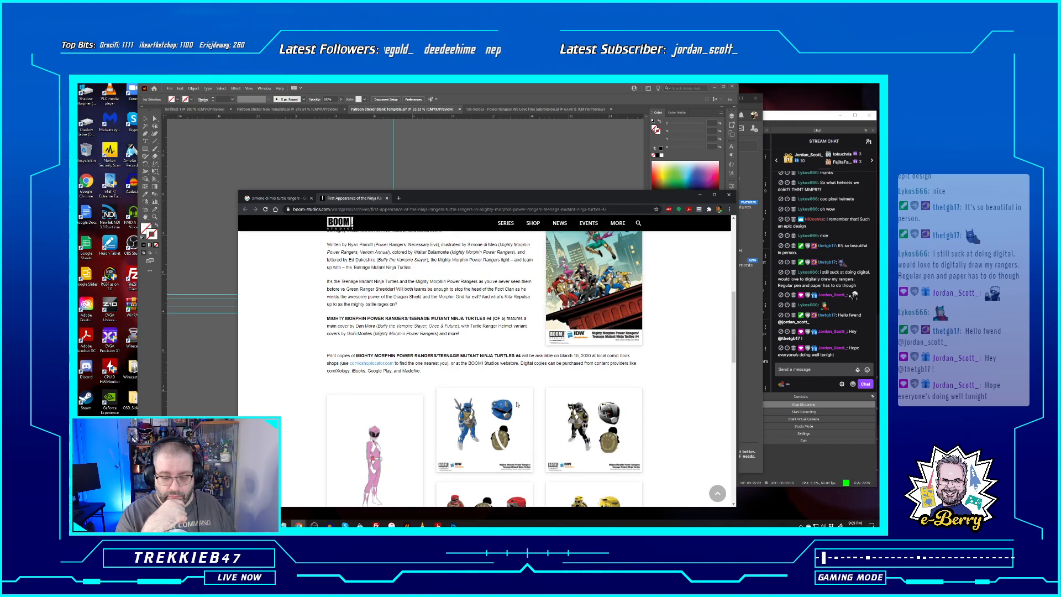
scroll(517, 405, "up", 6)
scroll(497, 393, "down", 6)
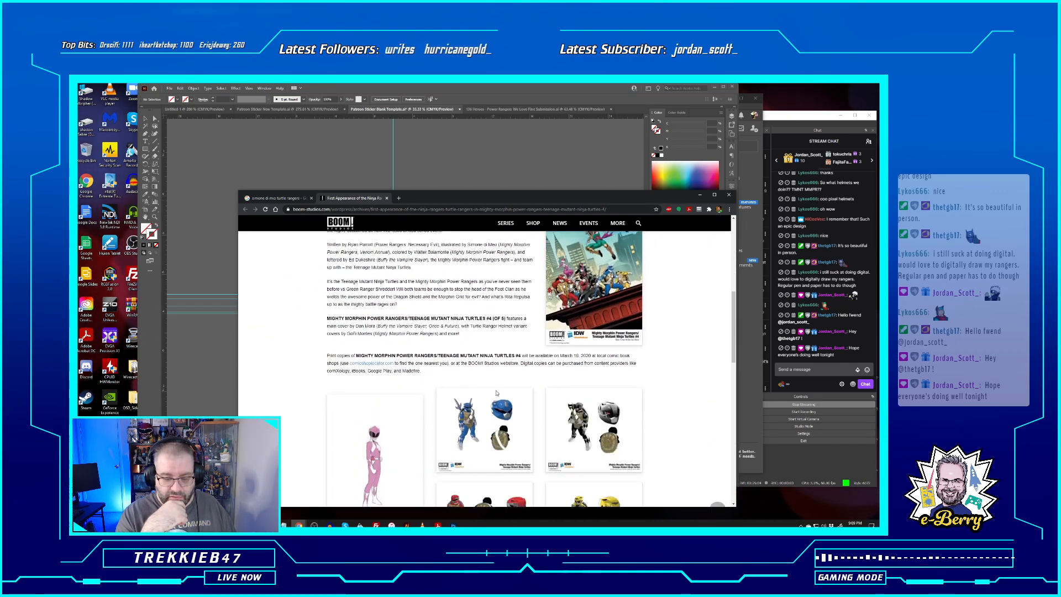
right_click(496, 407)
left_click(519, 410)
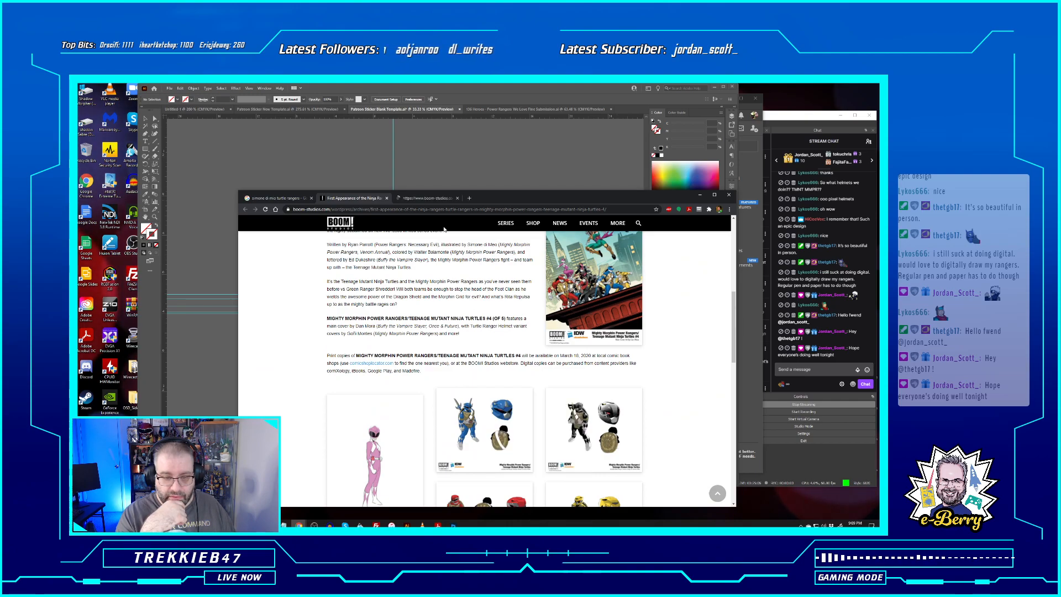
left_click(428, 199)
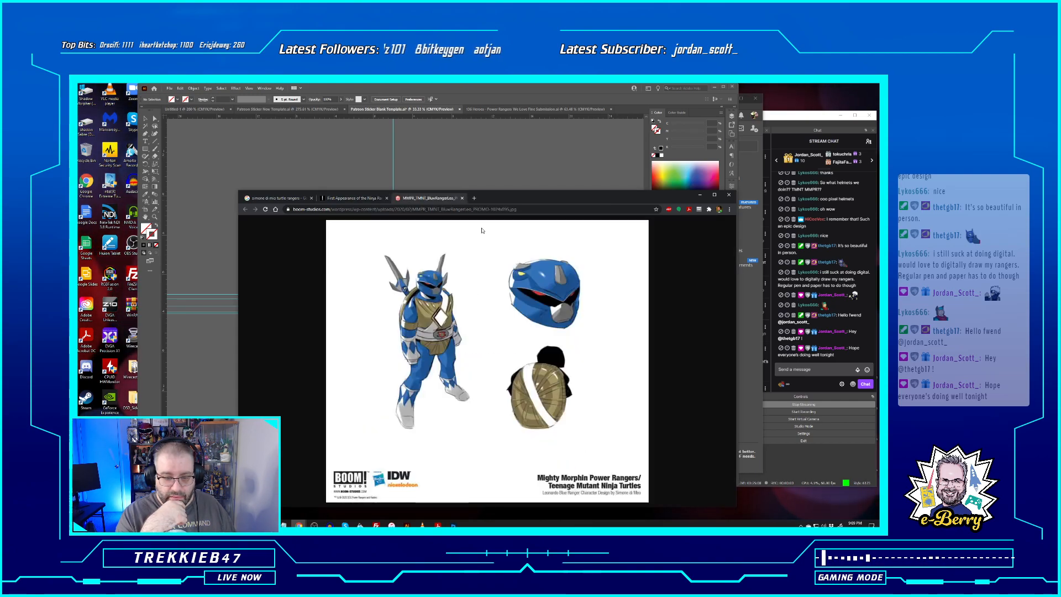
left_click(463, 199)
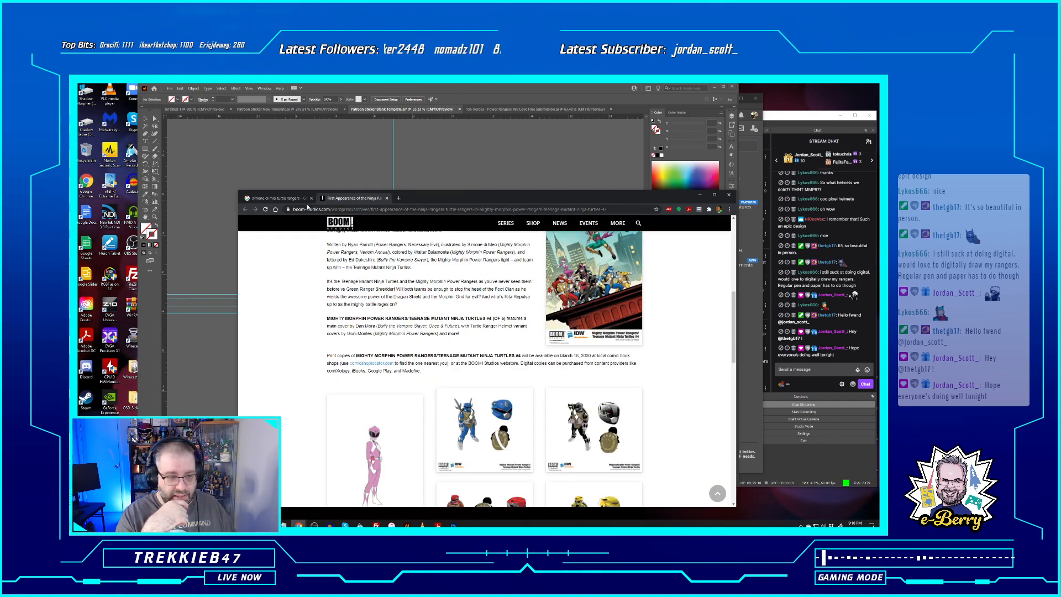
Return to the image results, preview the yellow Turtle Ranger design and view its Major Spoilers page in a separate window
left_click(290, 199)
left_click(572, 376)
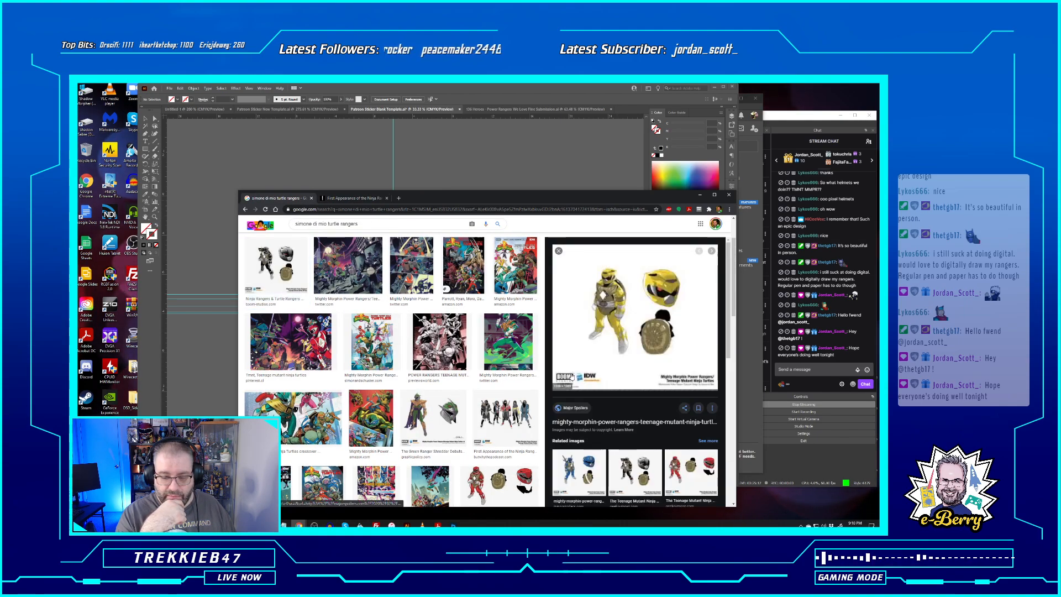
right_click(611, 327)
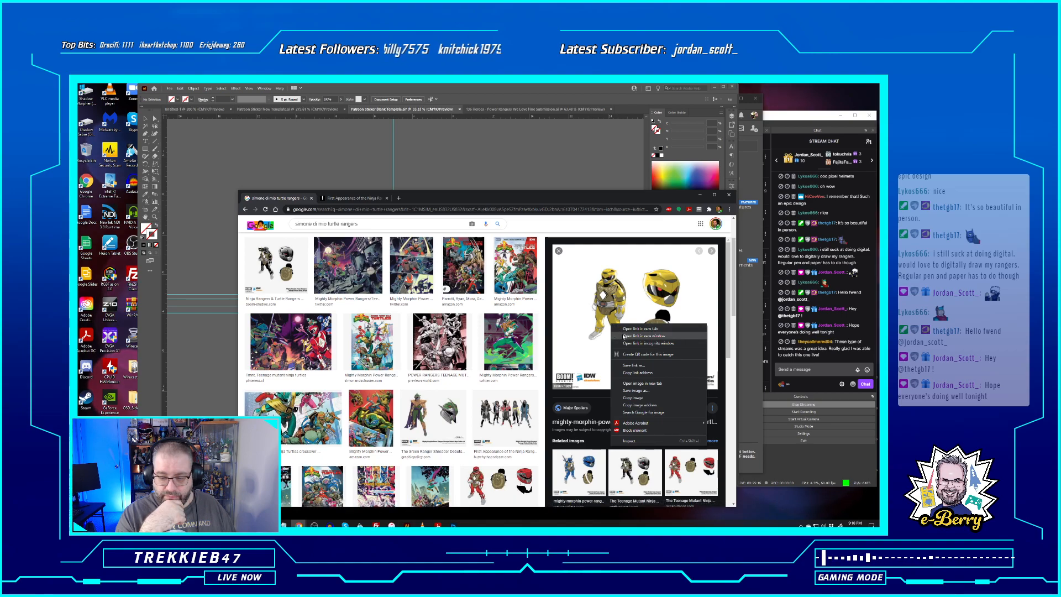
left_click(641, 336)
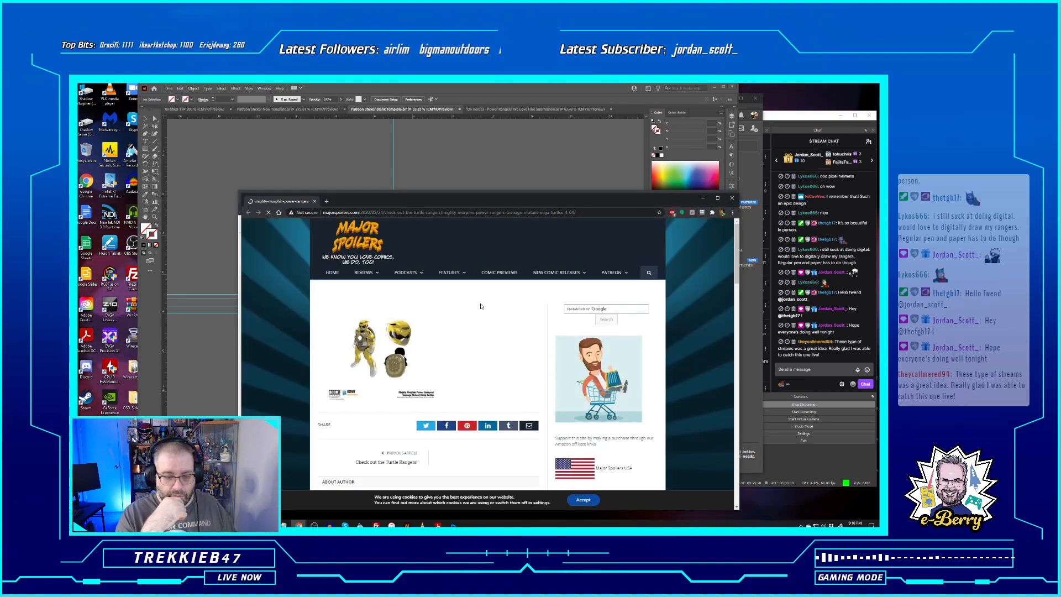
left_click(733, 198)
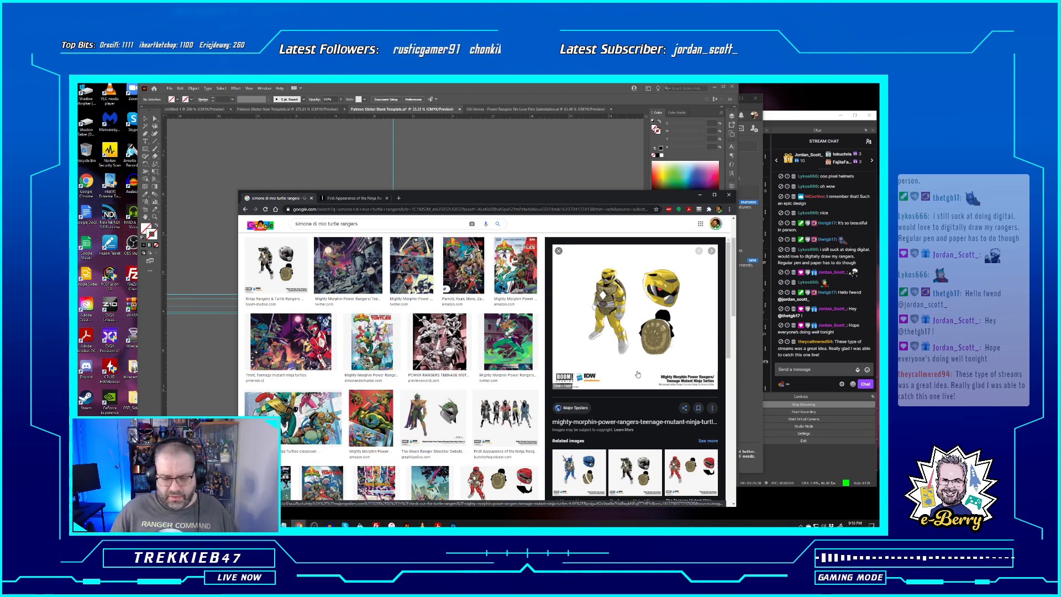
Check the yellow Turtle Ranger's source page once more in a new tab and return to the image results
scroll(627, 354, "down", 3)
scroll(626, 354, "up", 3)
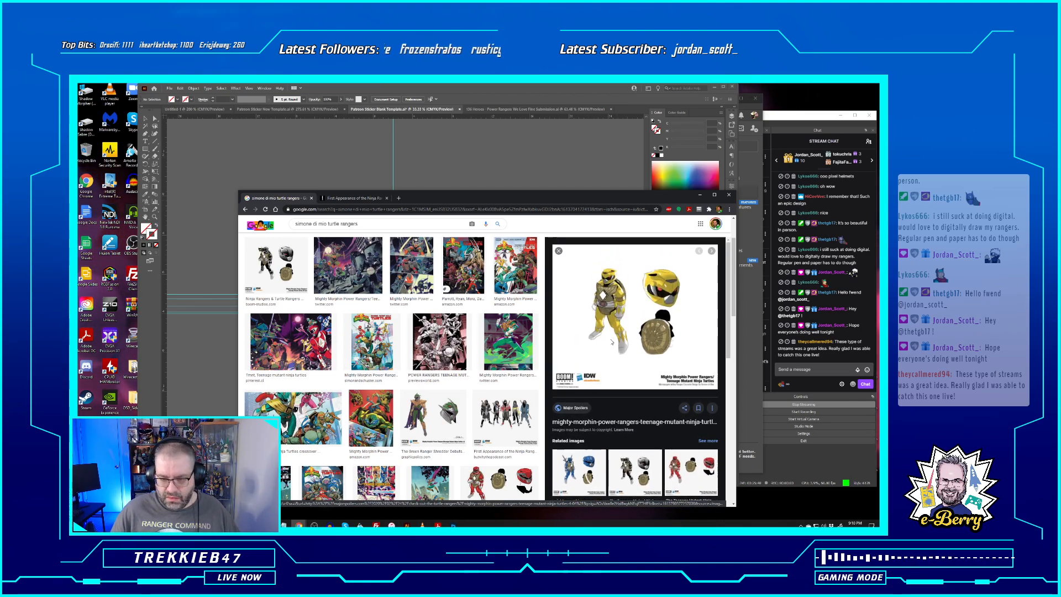
left_click(611, 337)
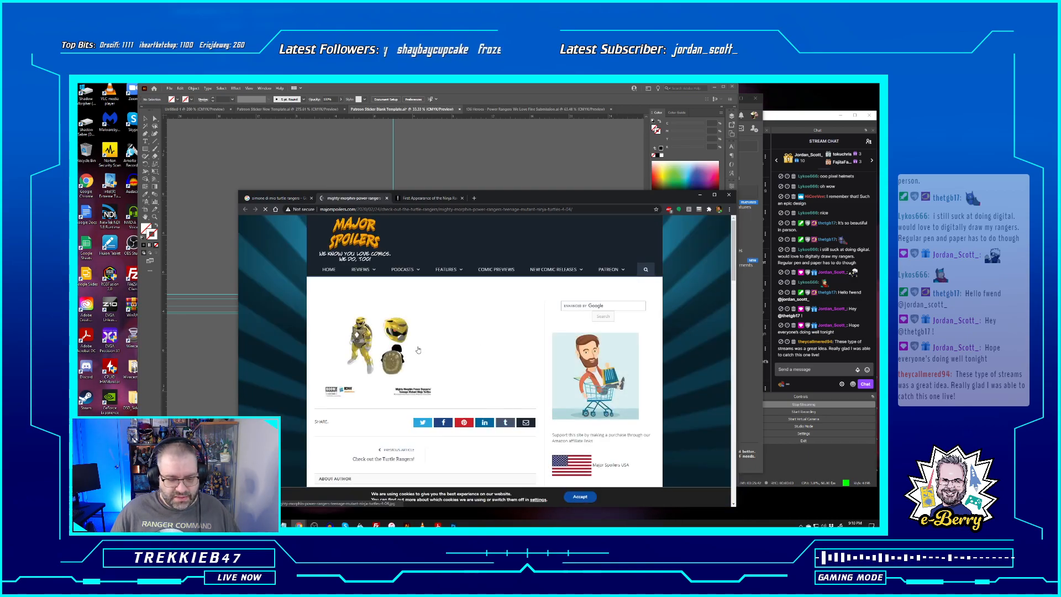
left_click(387, 197)
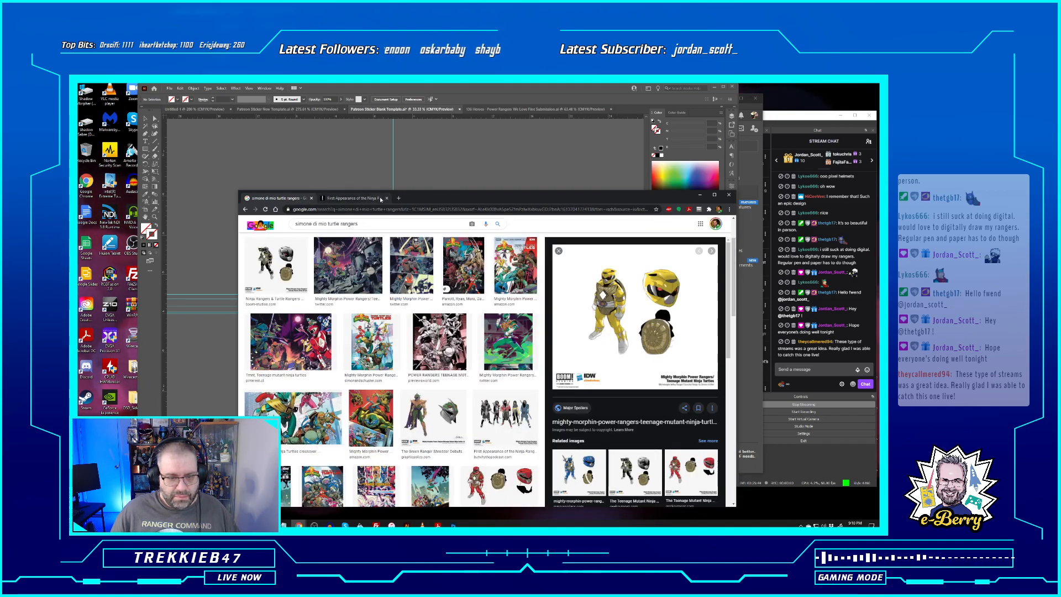
Add "rangercommand" to the Turtle Rangers image search and open the Ranger Command Power Hour article behind the red Turtle Ranger result
left_click(369, 229)
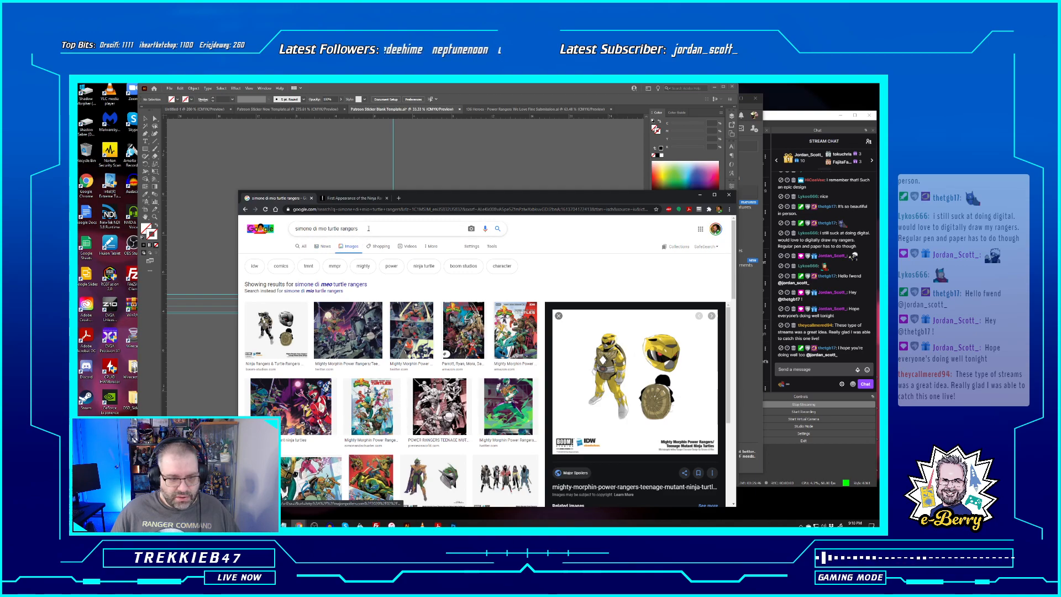
type("ra")
type("ngercommand")
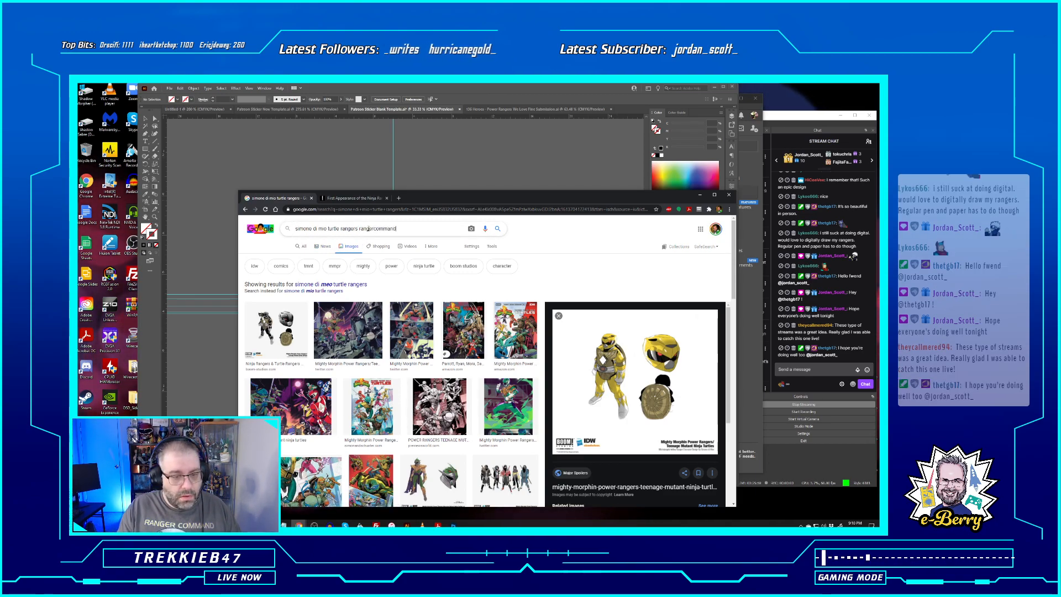
key("Return")
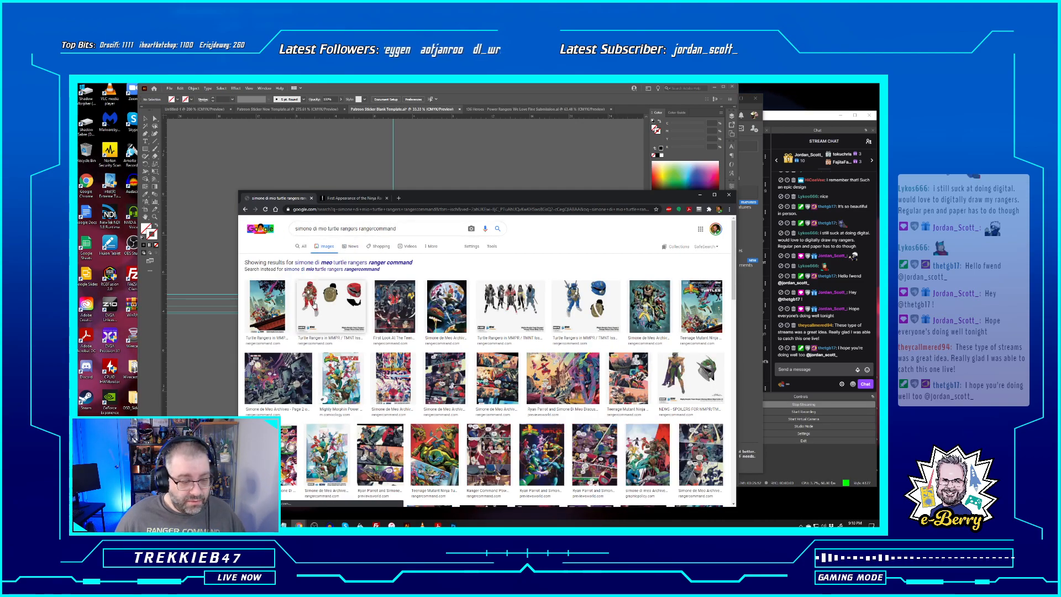
left_click(314, 304)
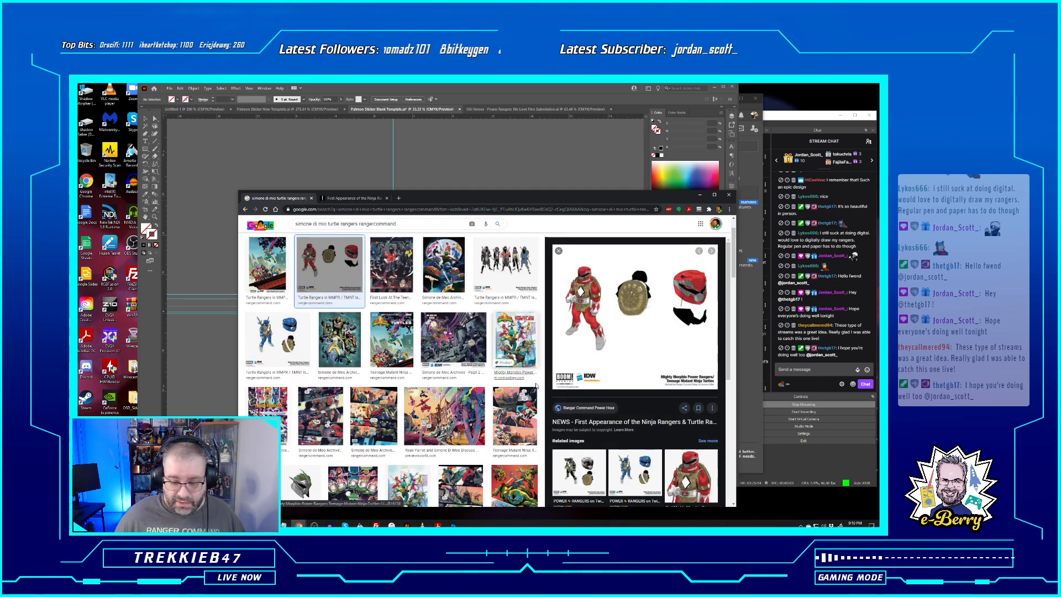
left_click(574, 408)
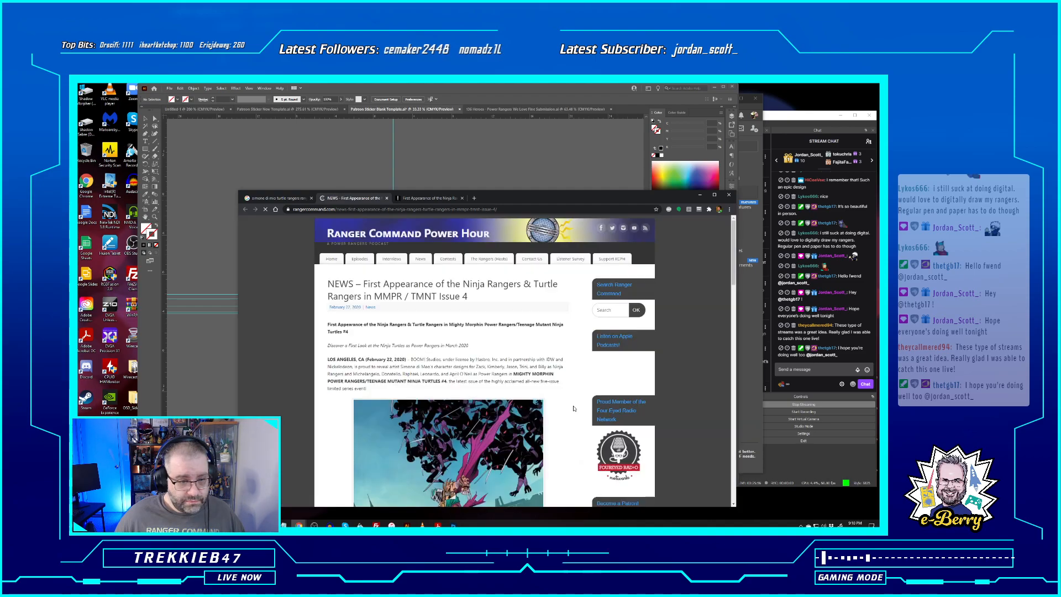
Find the design gallery in the article and view the red Turtle Ranger image enlarged to full size
scroll(505, 373, "down", 10)
scroll(443, 387, "up", 4)
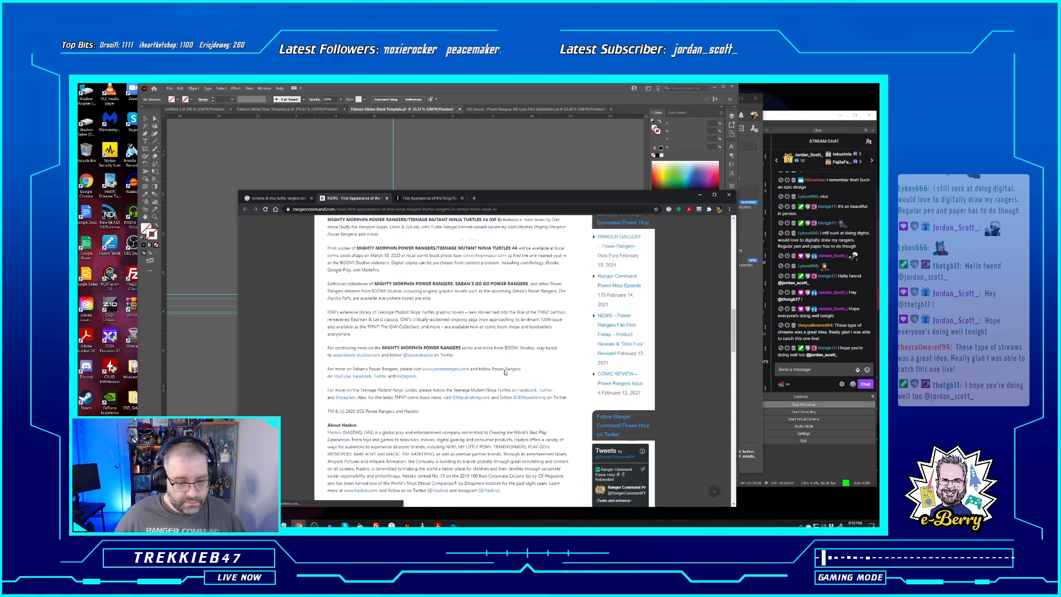
left_click(363, 421)
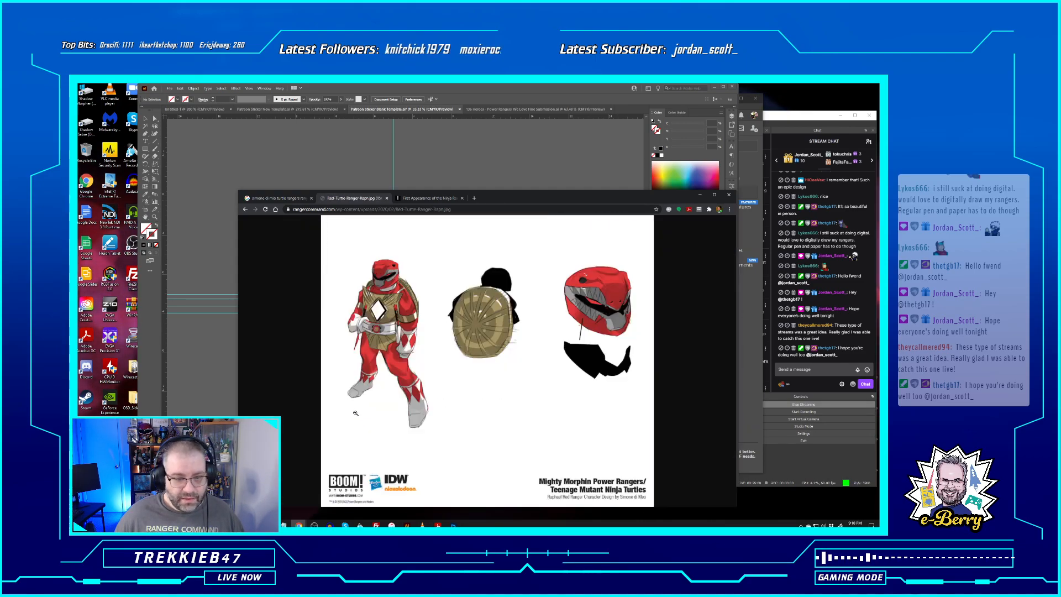
left_click(463, 284)
Start saving the red Turtle Ranger image and browse to the MMPR_TMNT folder under Power Rangers, 02_Boom Comics, 06_MMPR Crossovers
right_click(566, 324)
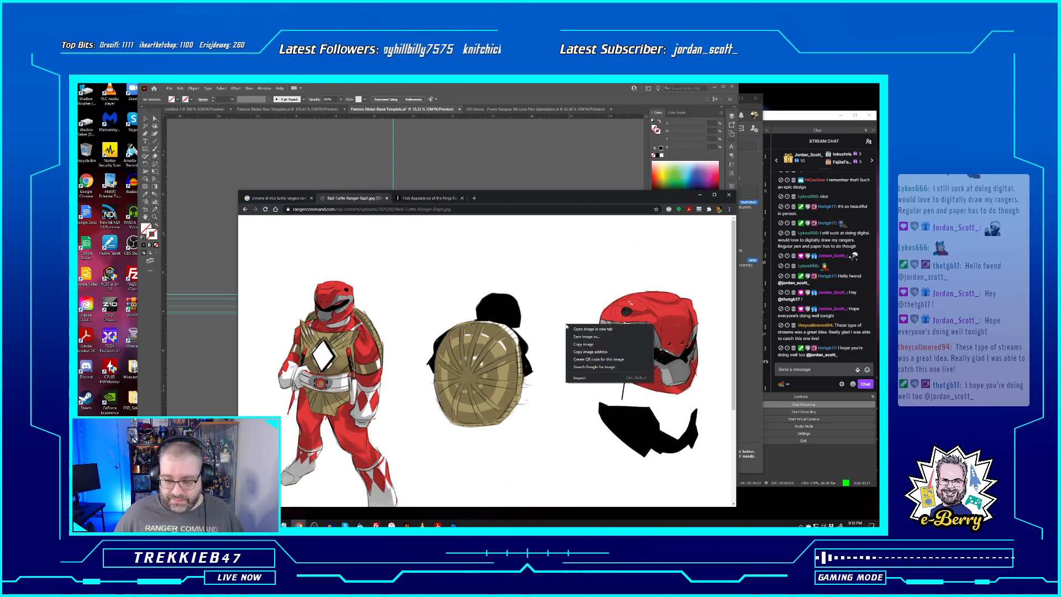
left_click(576, 337)
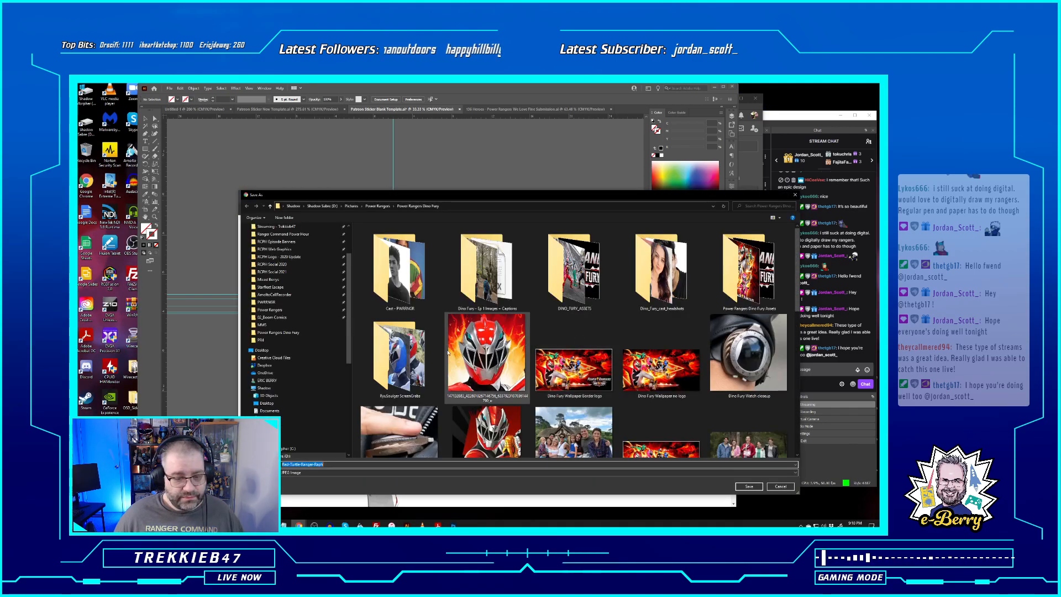
left_click(376, 206)
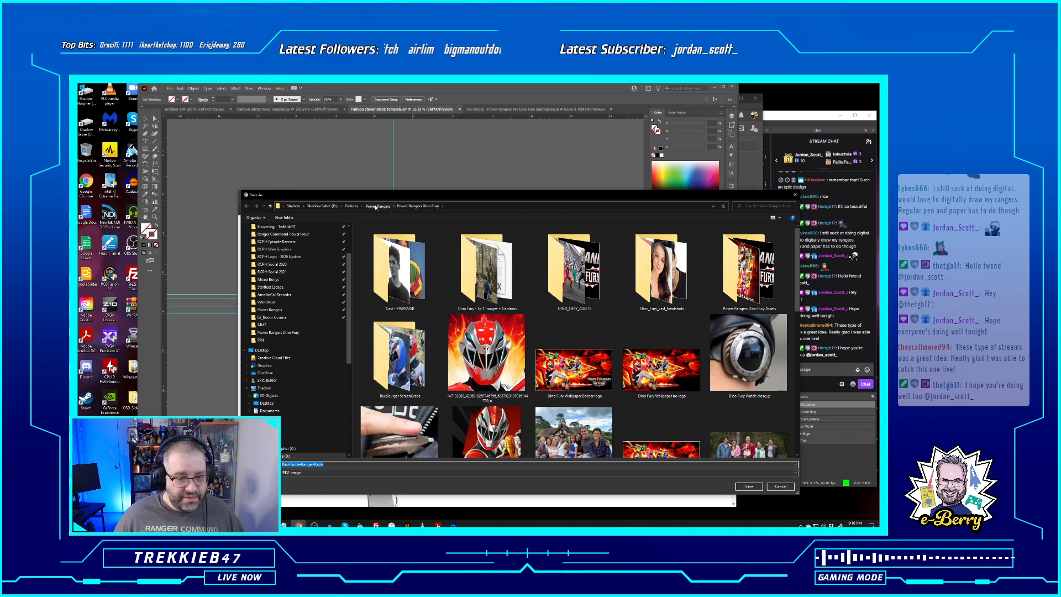
left_click(411, 256)
double_click(412, 256)
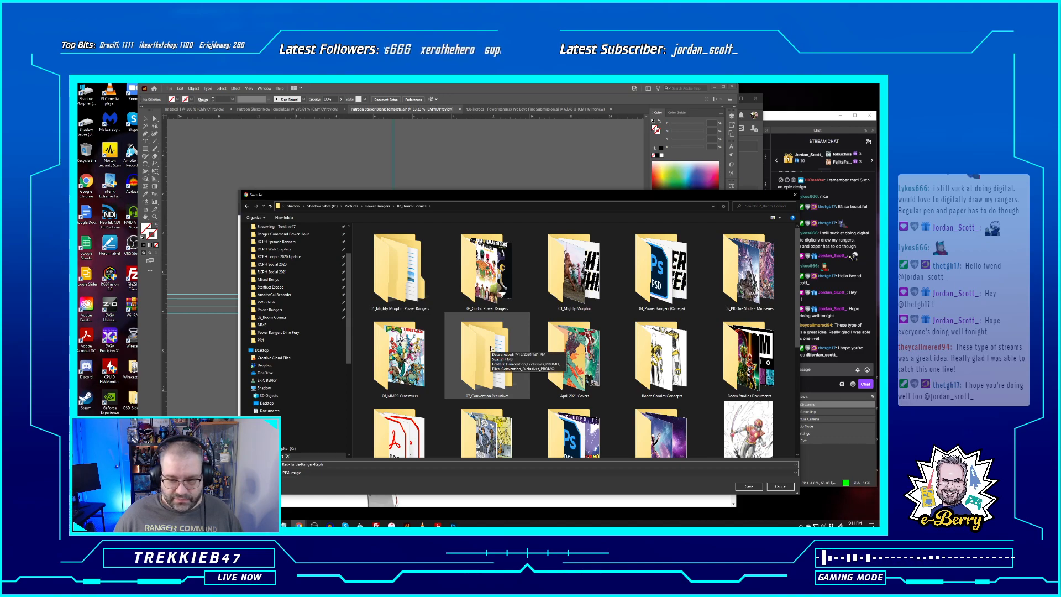
scroll(491, 348, "down", 2)
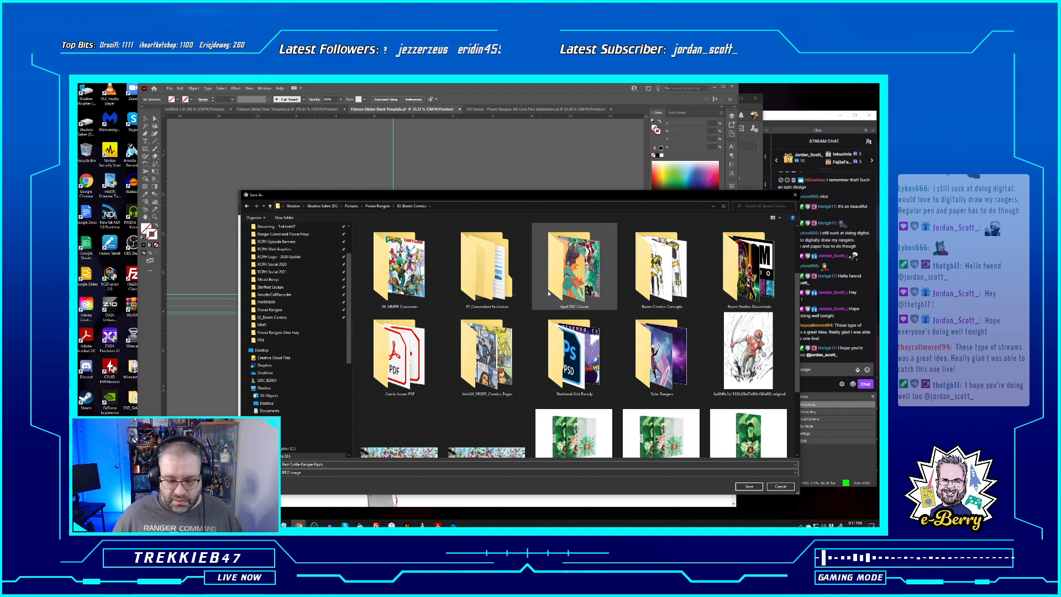
scroll(525, 353, "up", 2)
left_click(407, 377)
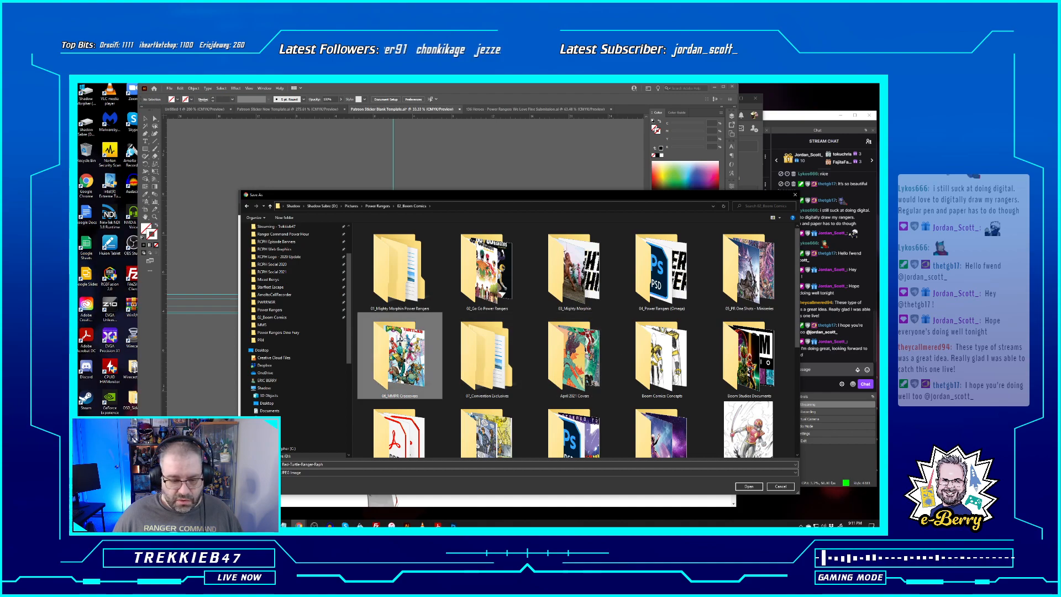
double_click(407, 377)
double_click(408, 242)
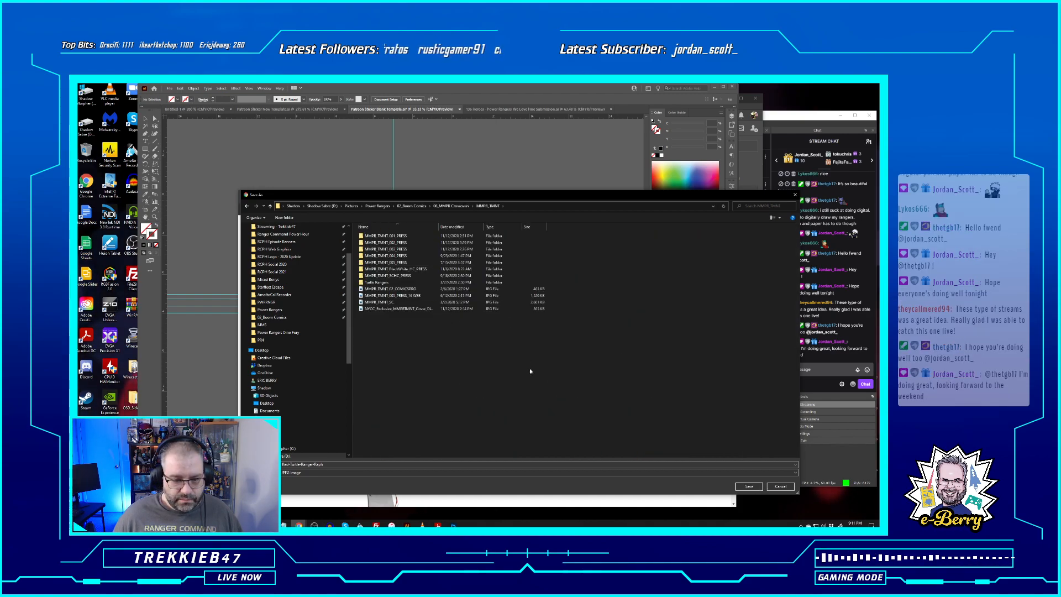
Show the folder's contents as large thumbnails and save the image there as Red-Turtle-Ranger-Raph
right_click(580, 390)
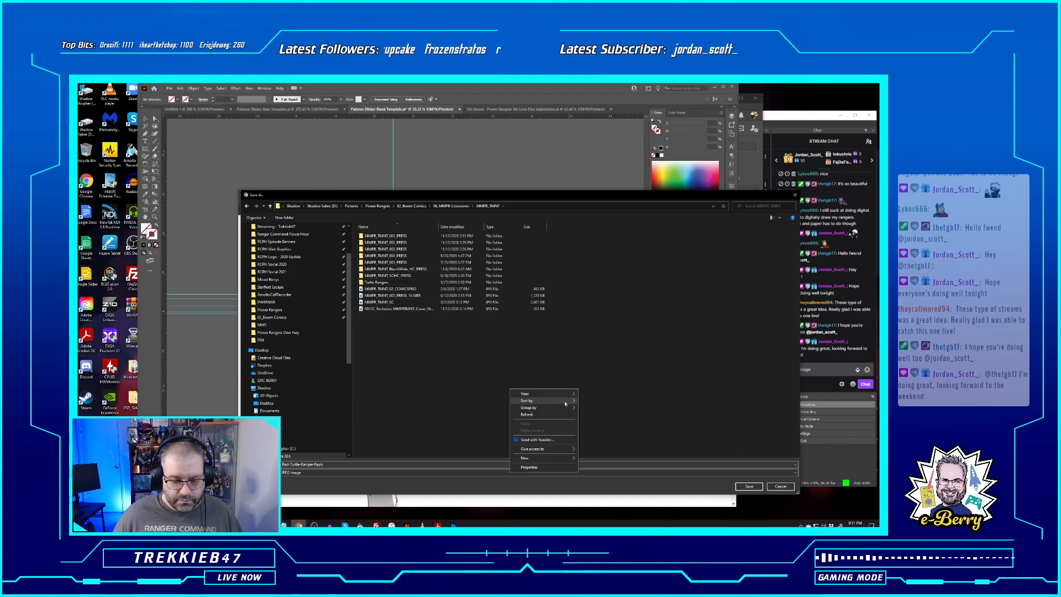
left_click(593, 395)
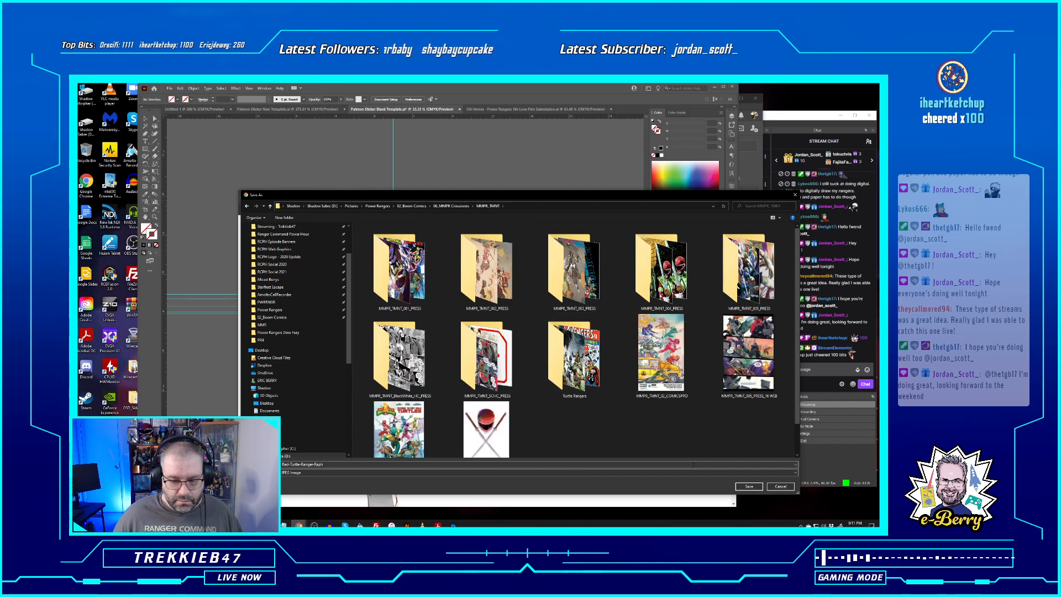
left_click(749, 486)
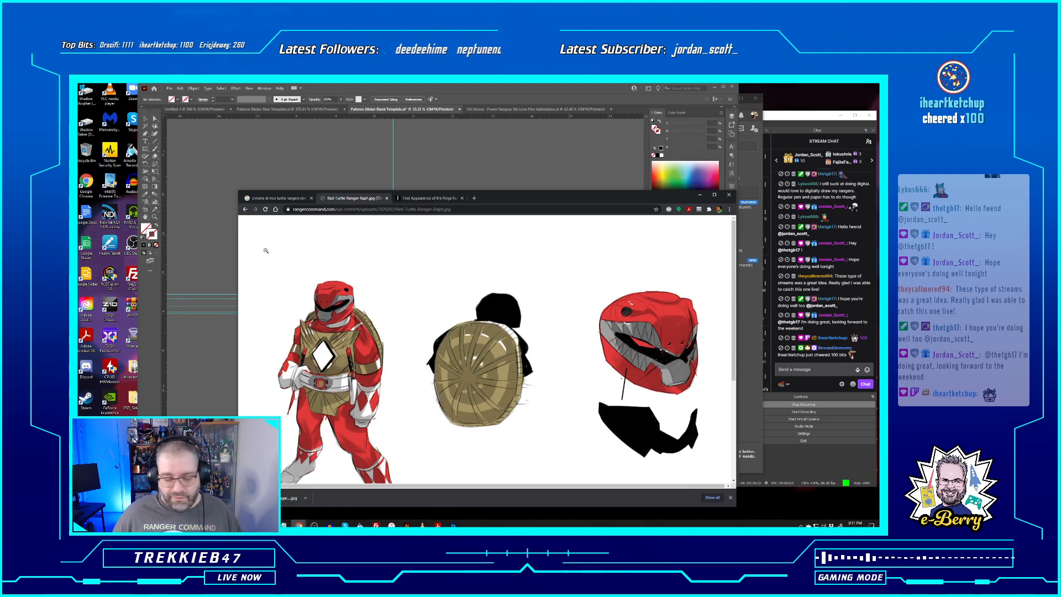
Return to the article, enlarge the black Turtle Ranger design and save it as Black-Turtle-Ranger-Don in the MMPR_TMNT folder
left_click(245, 209)
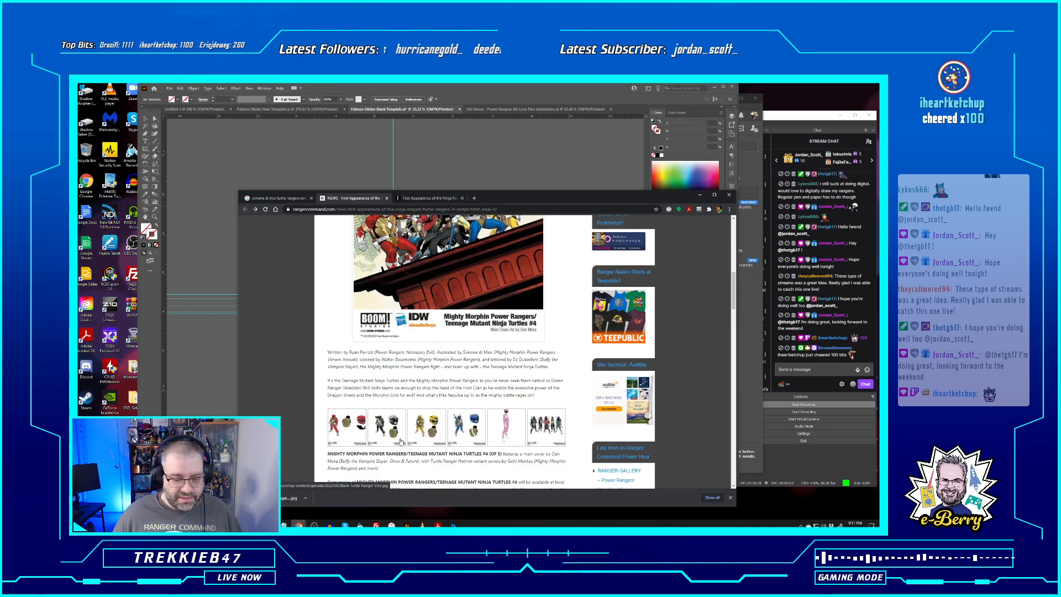
left_click(389, 430)
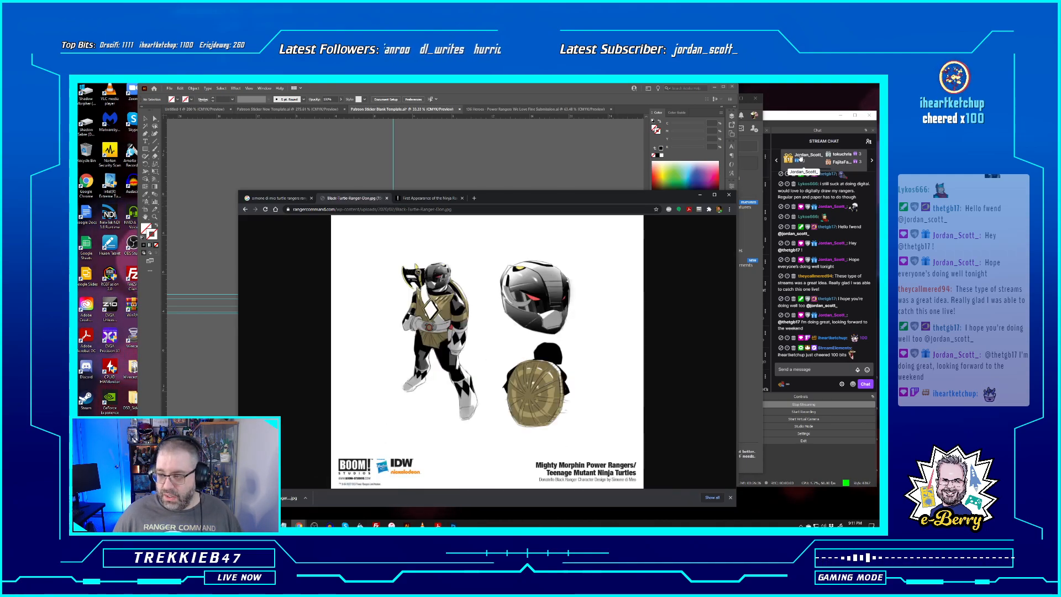
left_click(531, 260)
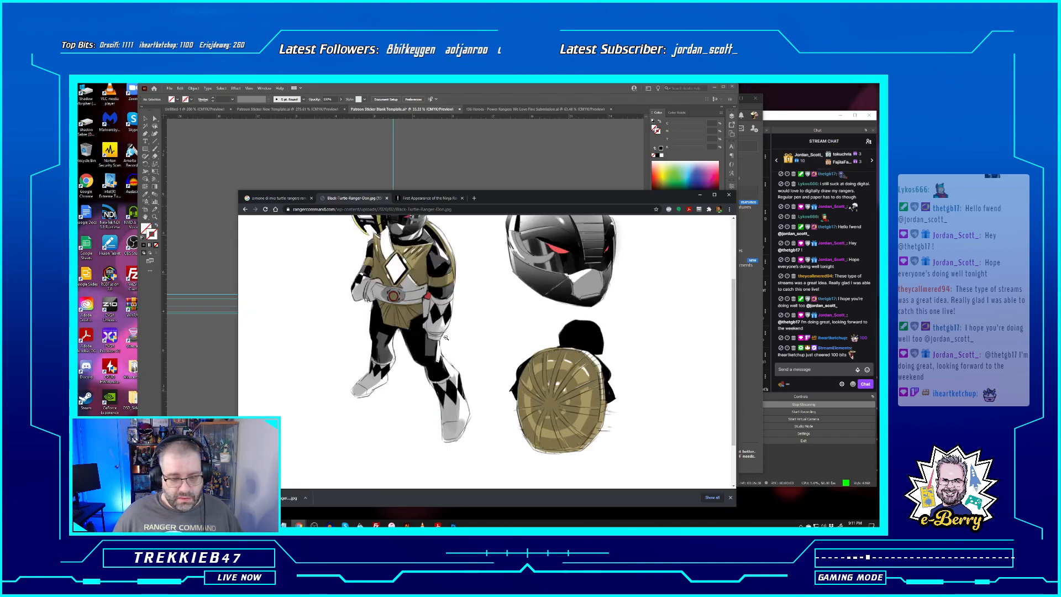
right_click(451, 343)
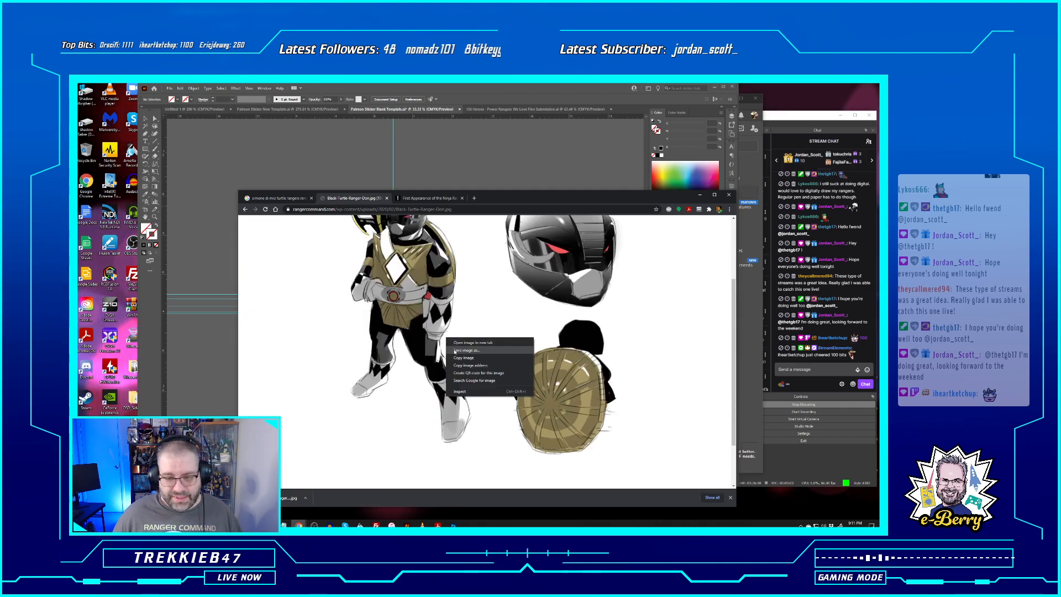
left_click(458, 351)
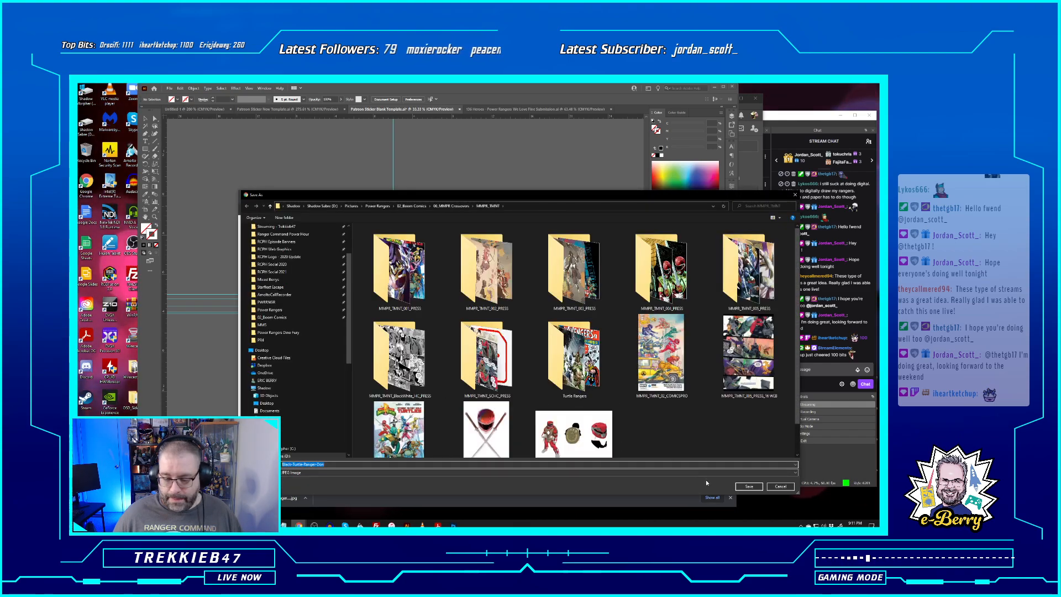
left_click(747, 488)
Examine the black Turtle Ranger artwork, then review the article from its headline and date down to the design gallery
scroll(559, 309, "up", 3)
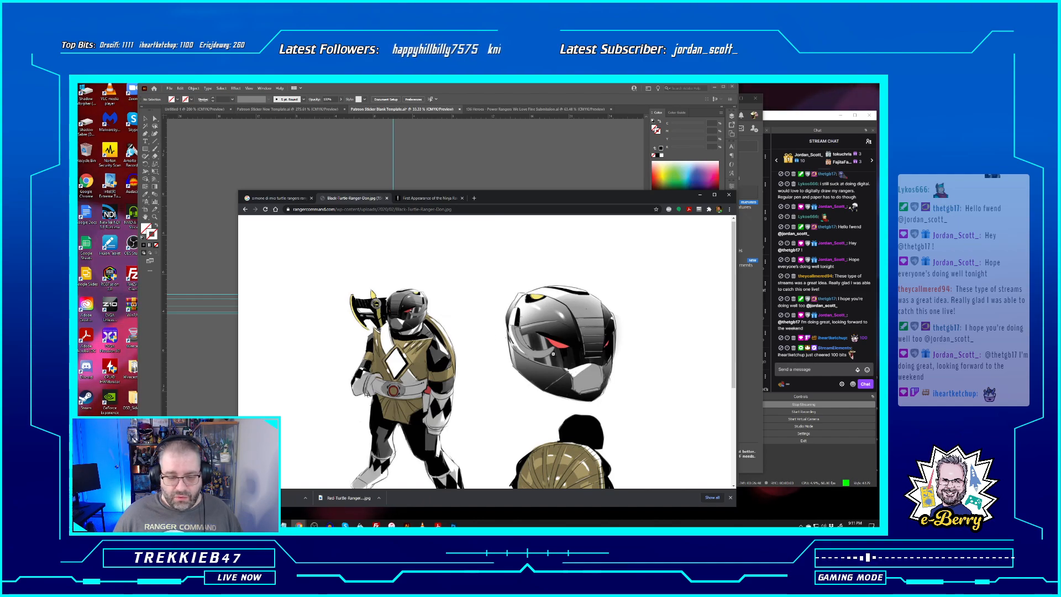
scroll(326, 302, "down", 2)
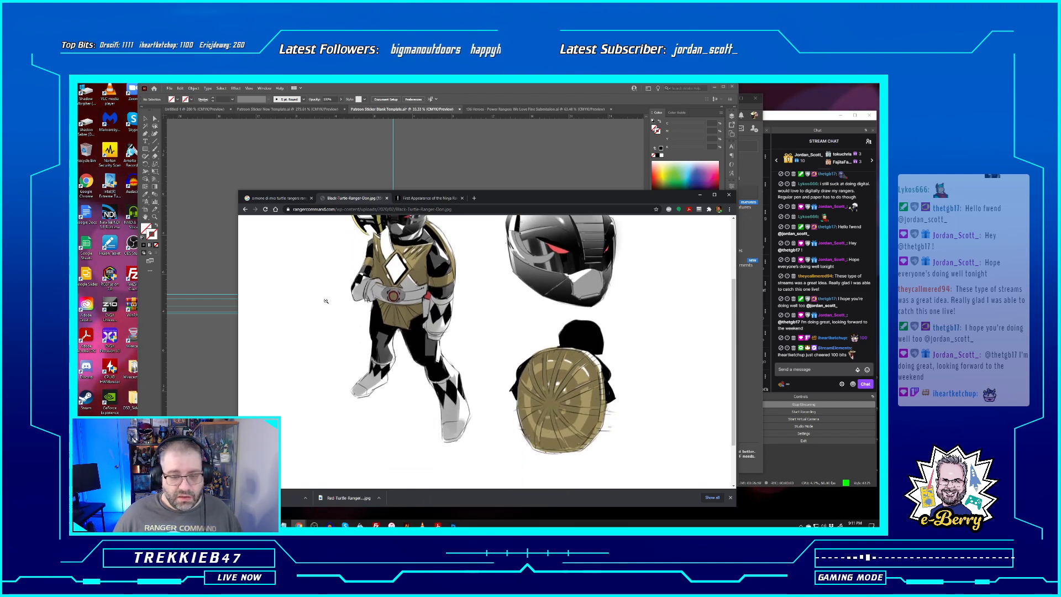
left_click(245, 209)
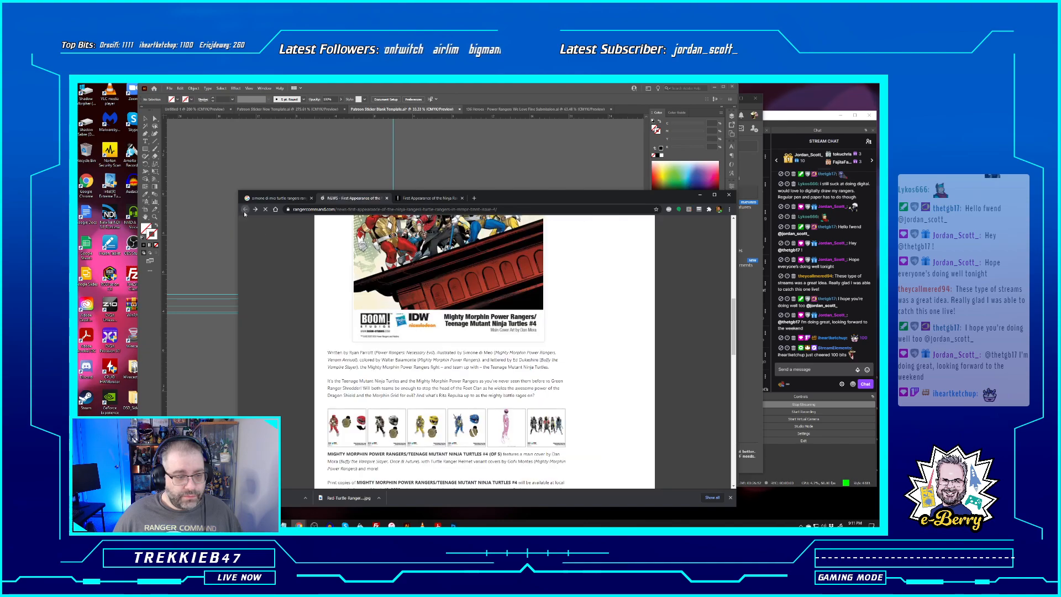
scroll(365, 333, "up", 10)
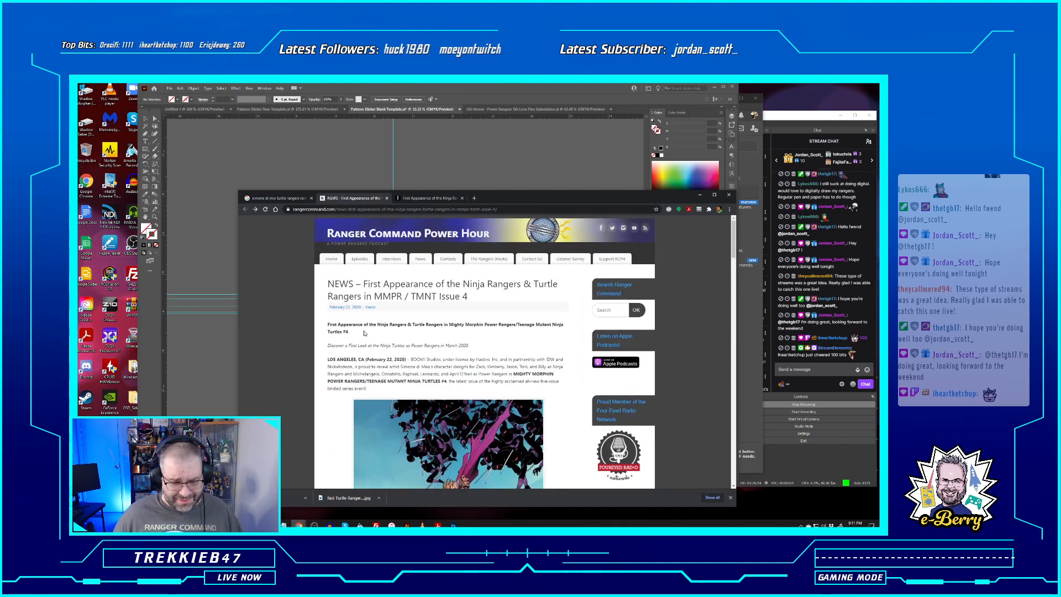
scroll(365, 333, "down", 6)
scroll(365, 335, "up", 3)
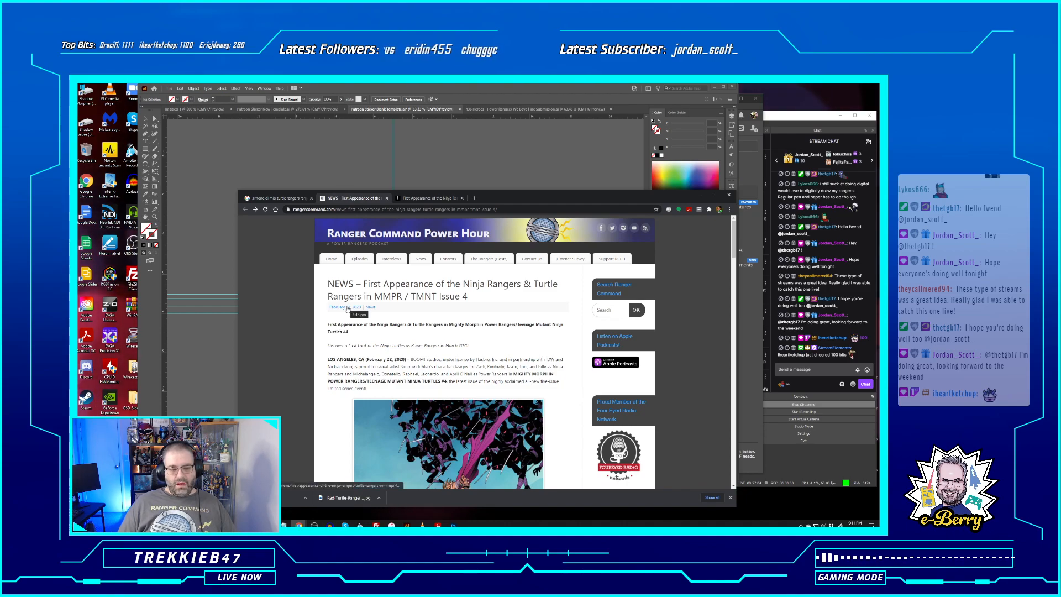
scroll(436, 398, "down", 5)
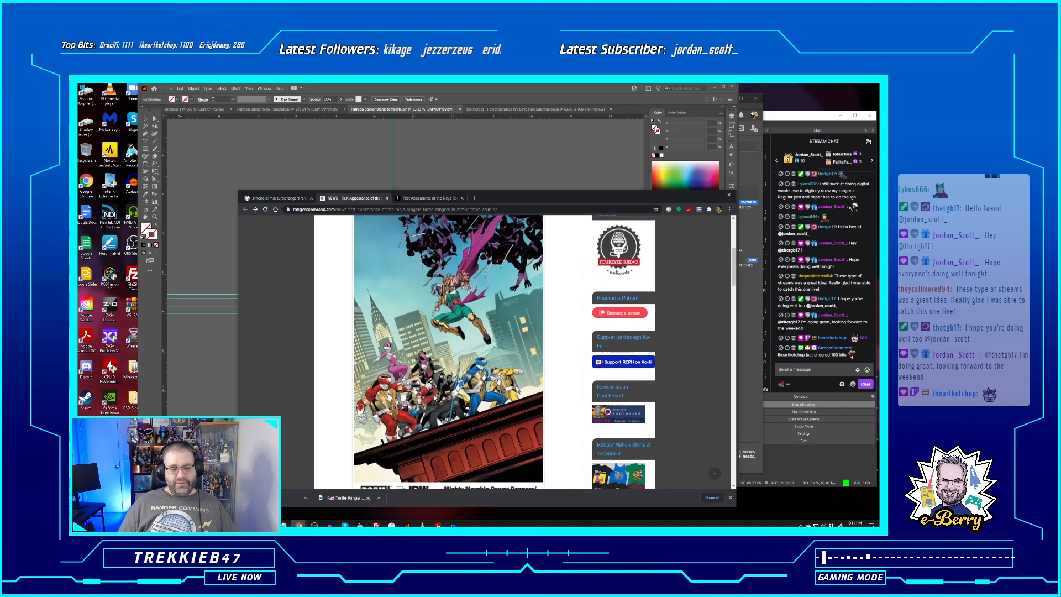
scroll(435, 398, "down", 2)
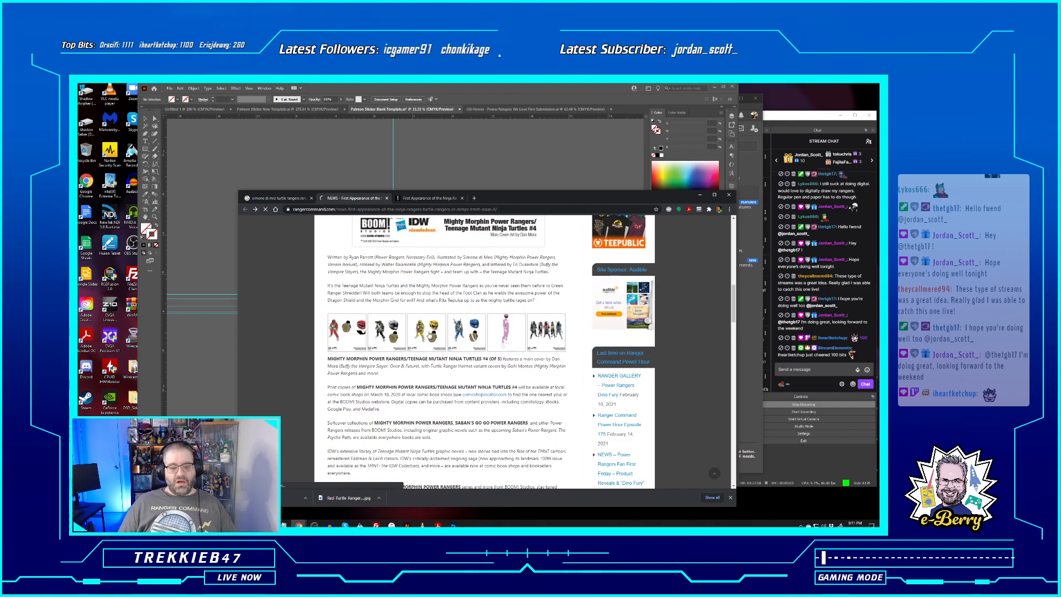
Open the yellow Turtle Ranger design from the gallery and save it as Yellow-Turtle-Ranger-Mikey in the MMPR_TMNT folder
left_click(430, 333)
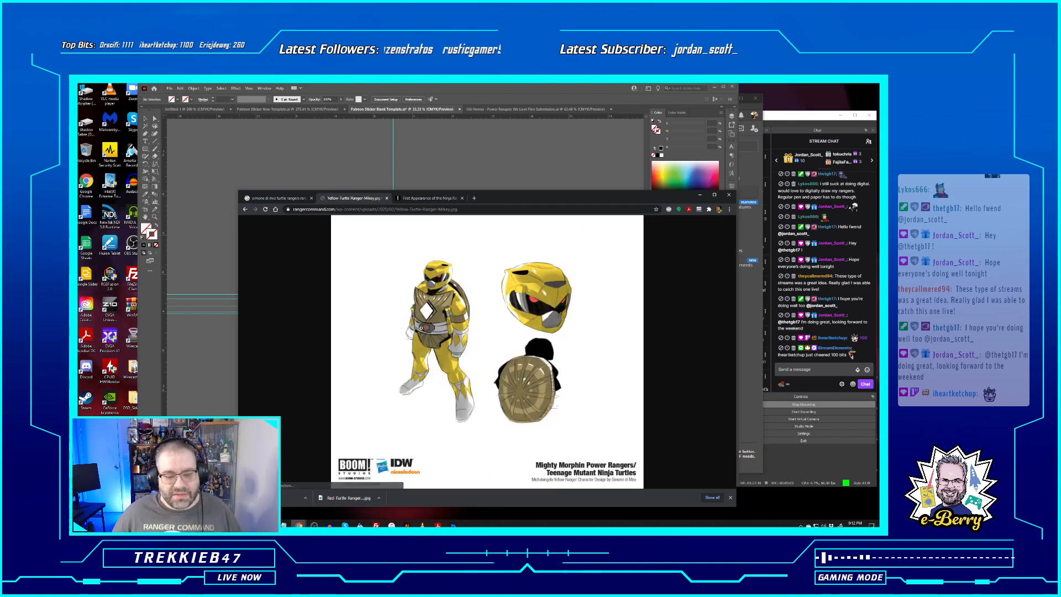
right_click(451, 327)
left_click(471, 337)
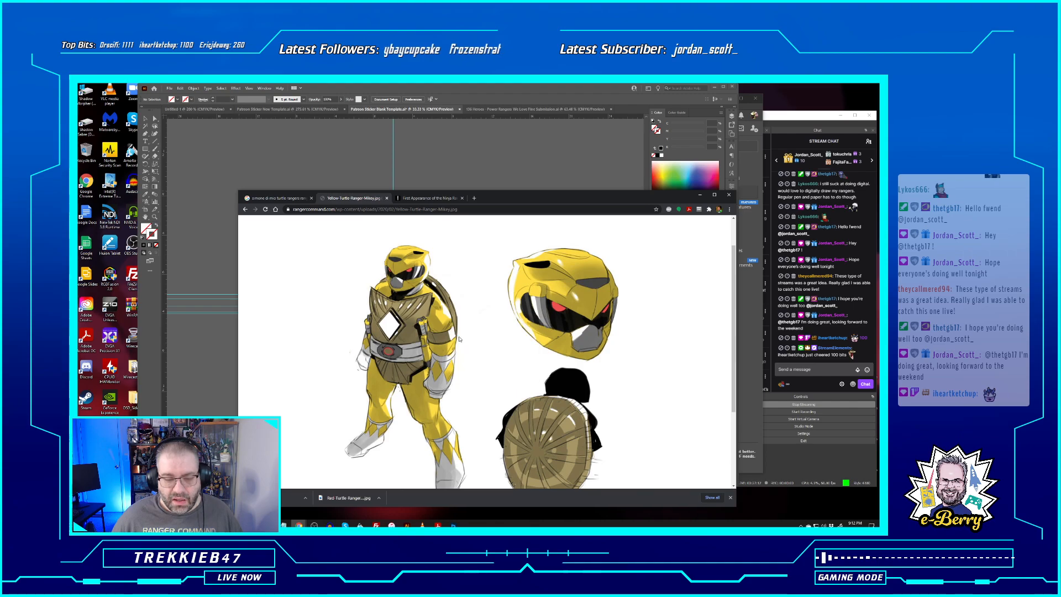
left_click(749, 487)
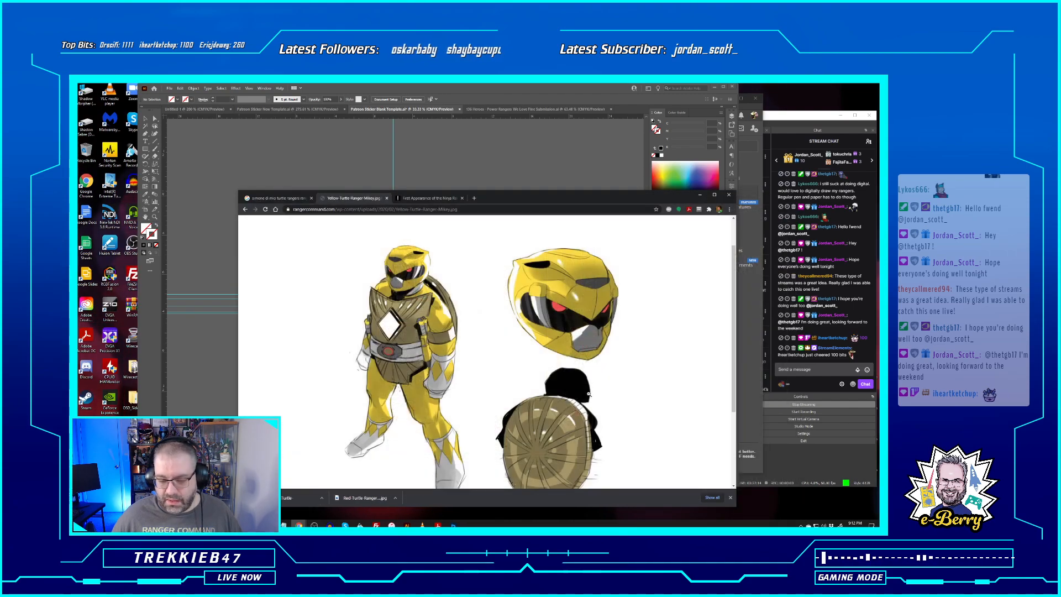
Return to the article, open the blue Turtle Ranger design and save it as Blue-Turtle-Ranger-Leo in the MMPR_TMNT folder
left_click(245, 210)
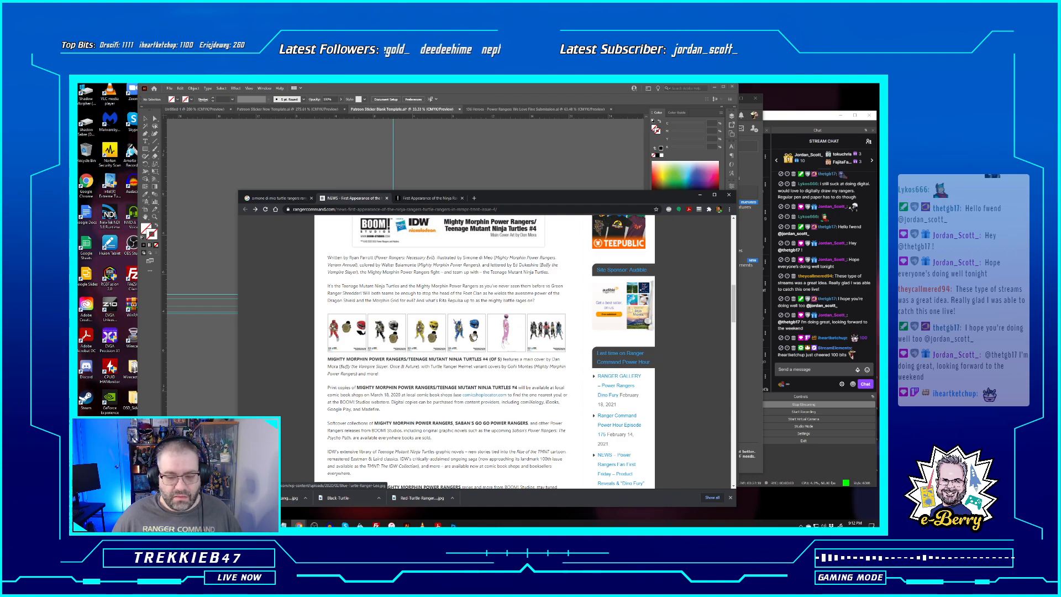
left_click(474, 336)
left_click(474, 336)
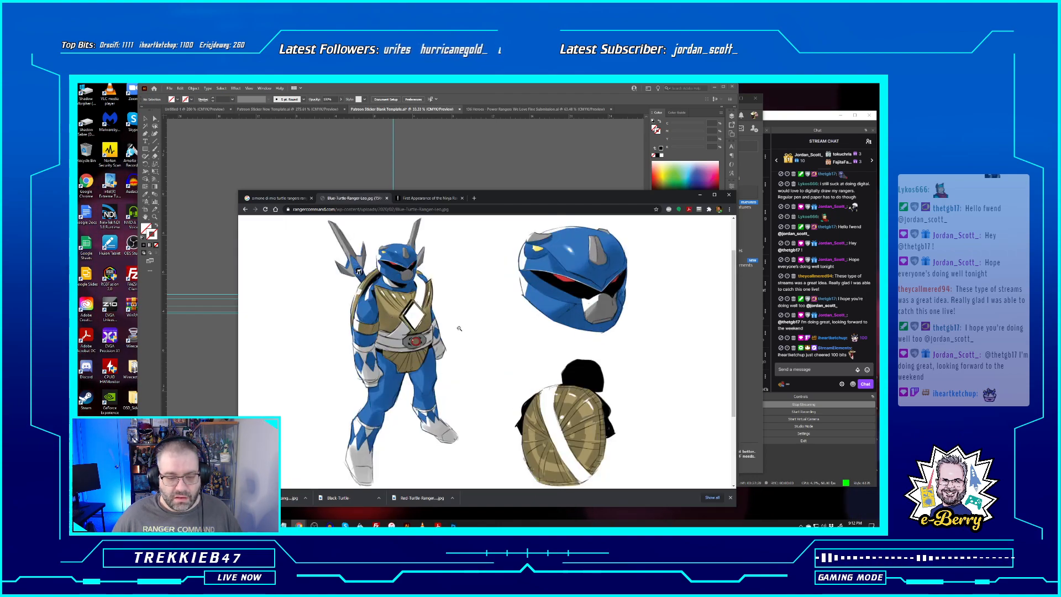
scroll(459, 331, "down", 3)
scroll(455, 327, "up", 5)
right_click(455, 326)
left_click(475, 339)
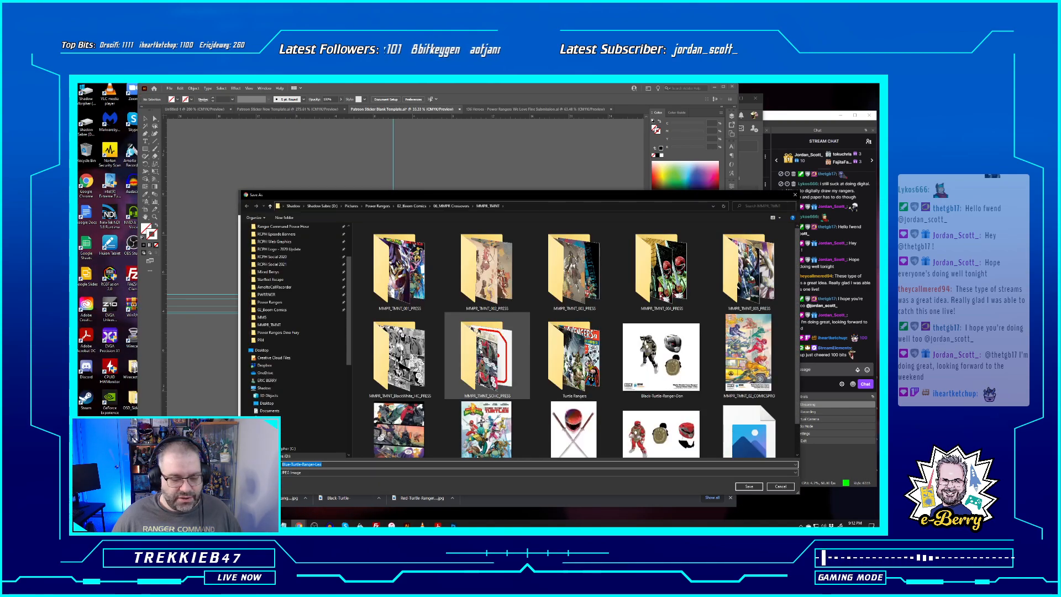
left_click(749, 486)
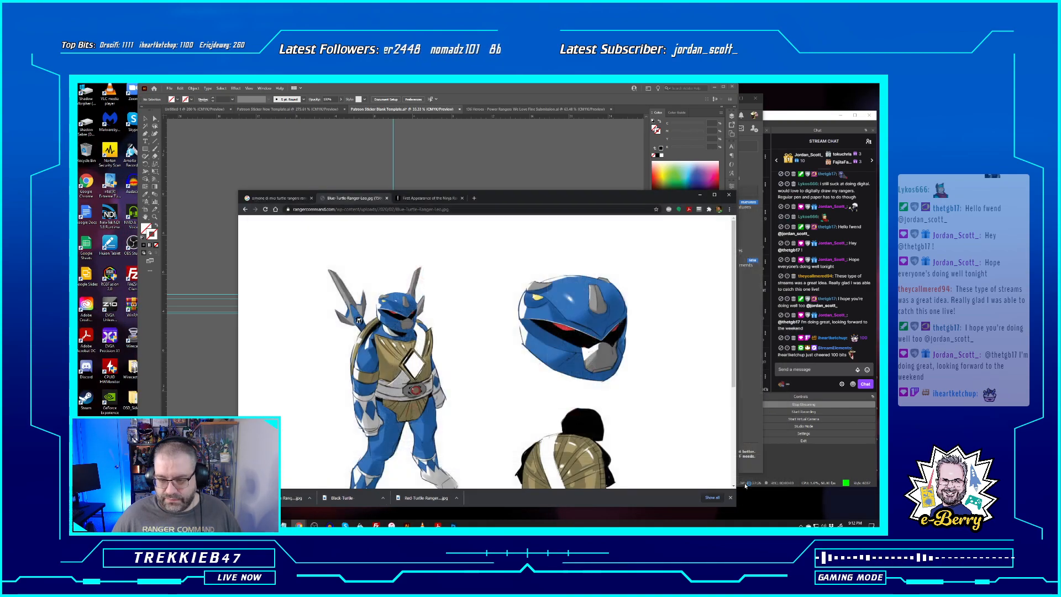
scroll(566, 365, "down", 3)
scroll(567, 365, "up", 3)
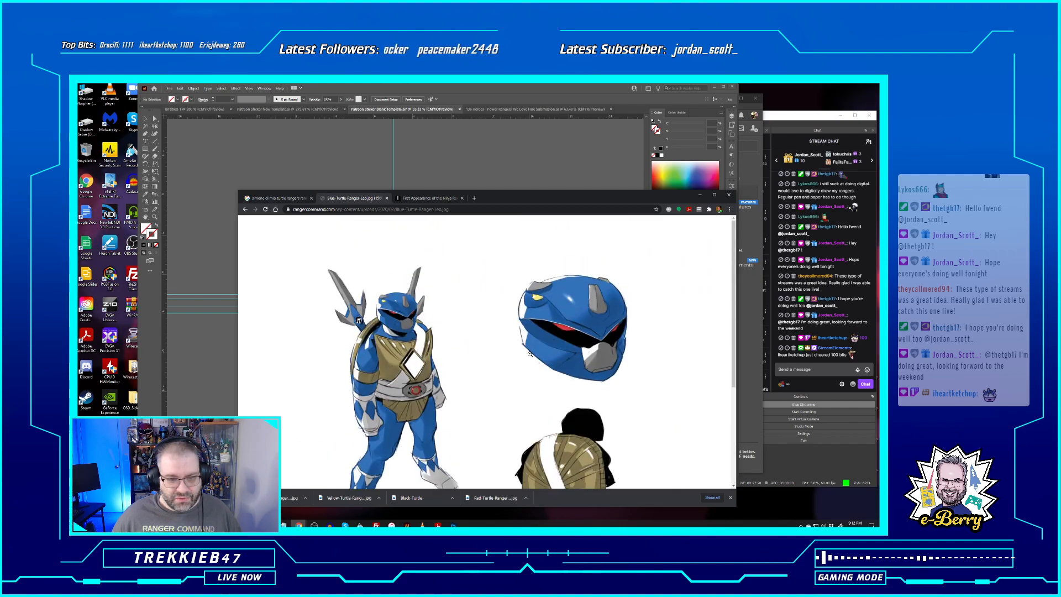
Close the blue design's page, switch back to Illustrator and delete the group picture of the four Turtle Rangers below the artboard
left_click(387, 198)
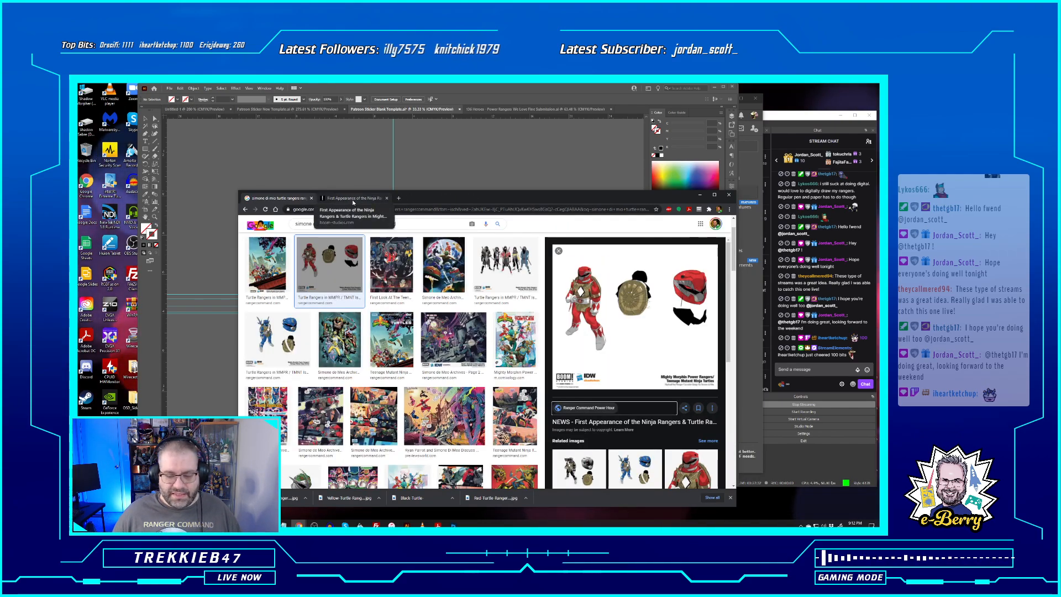
left_click(700, 194)
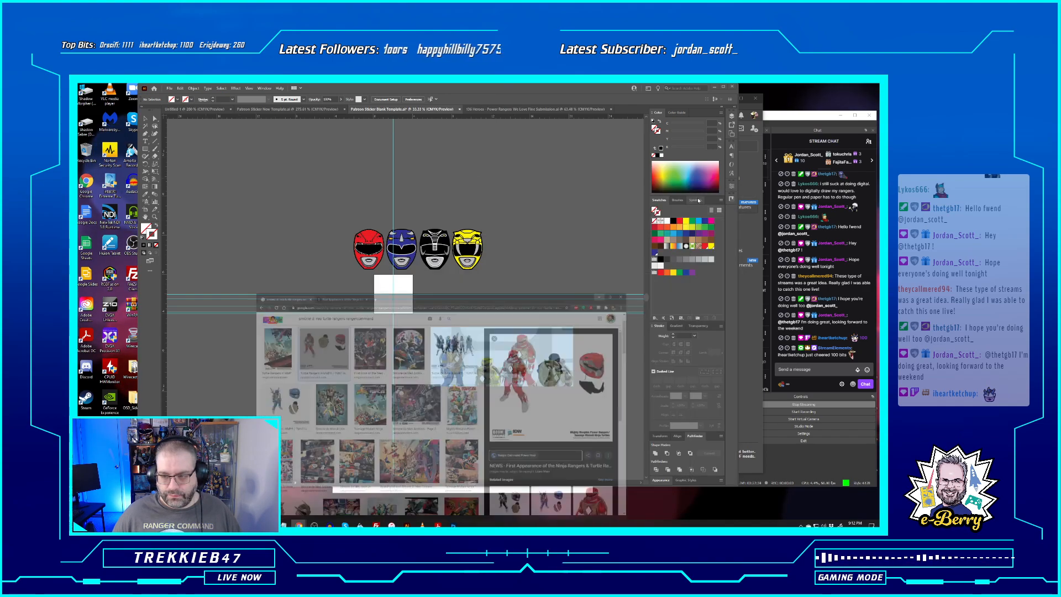
left_click(484, 360)
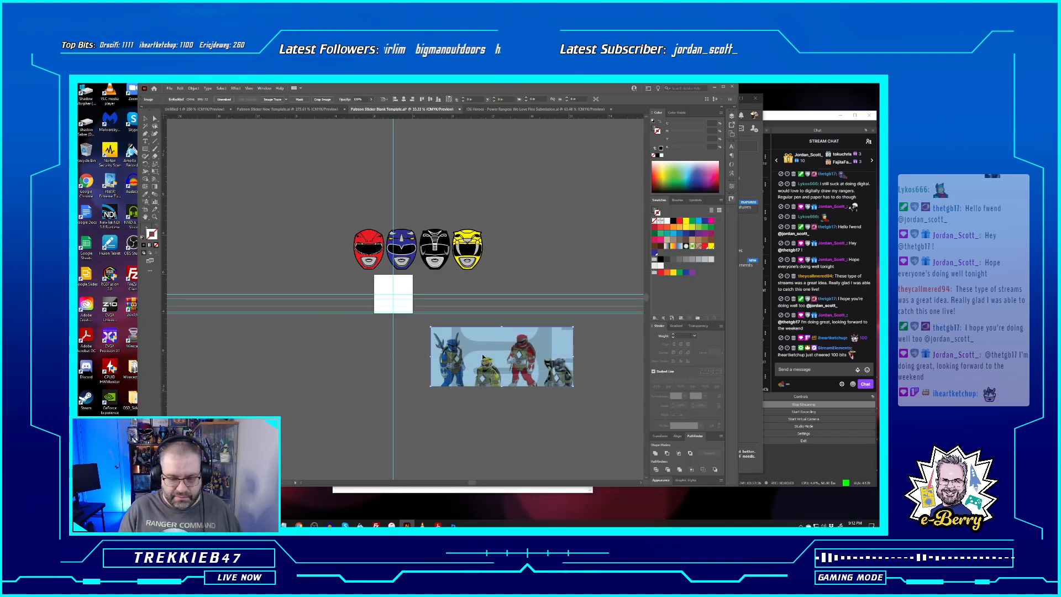
key("Delete")
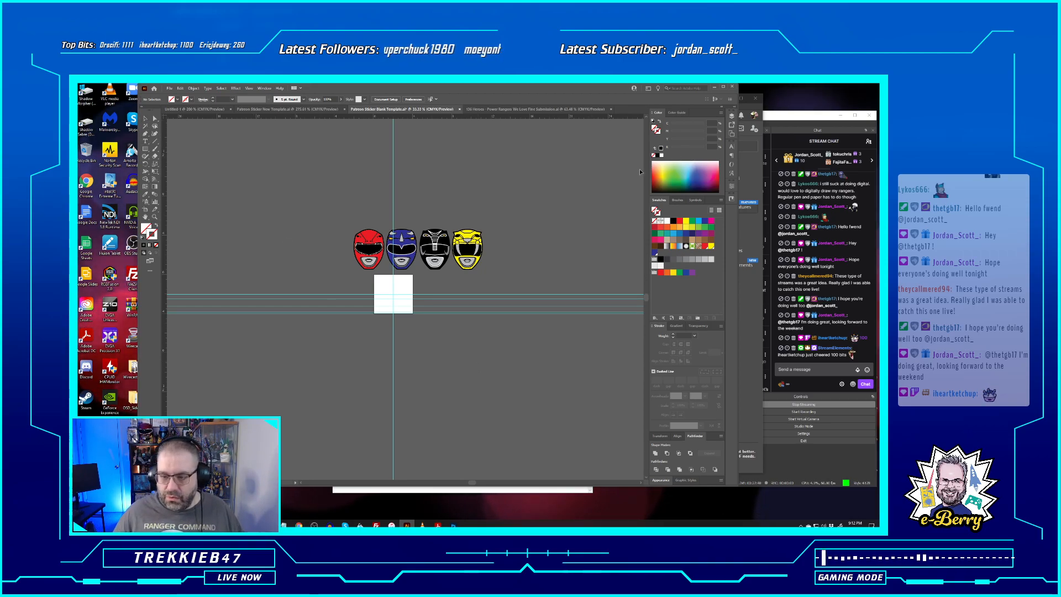
Expand the collapsed panels to show the layer list and rename the existing layer as Art Layer
left_click(732, 116)
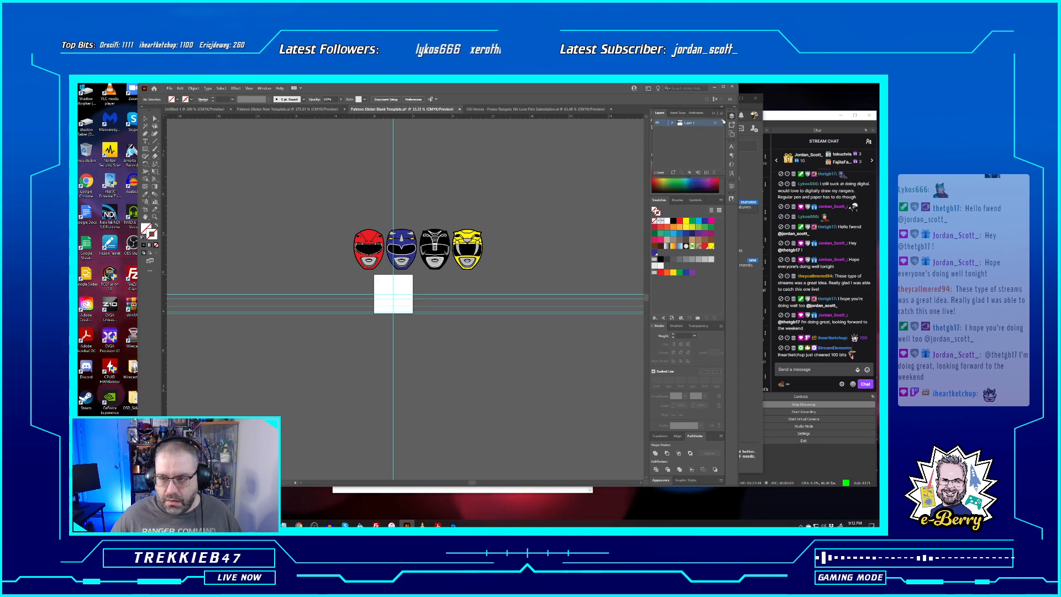
left_click(736, 110)
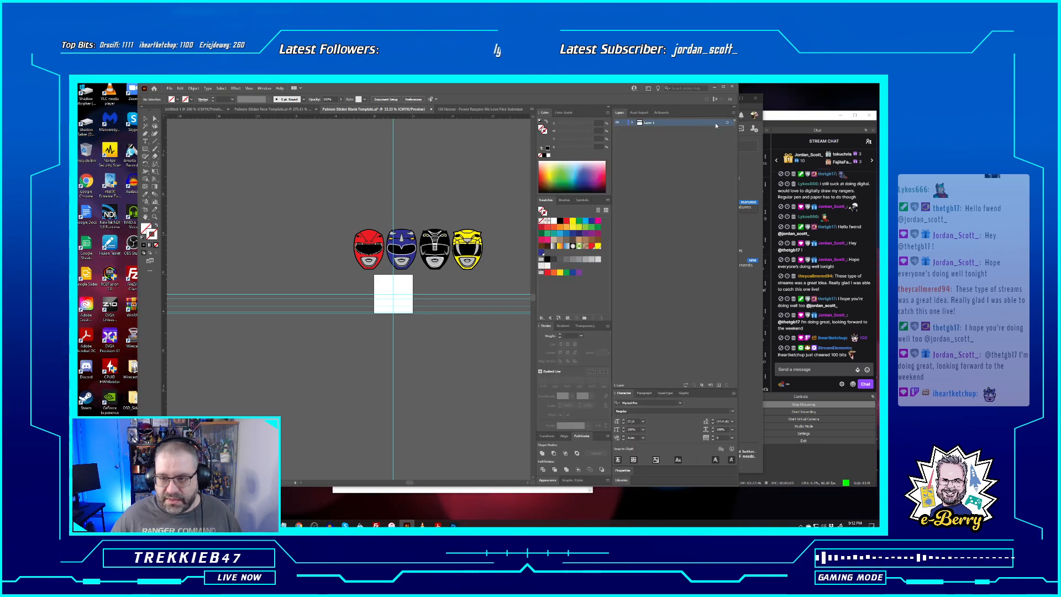
double_click(650, 124)
type("Art")
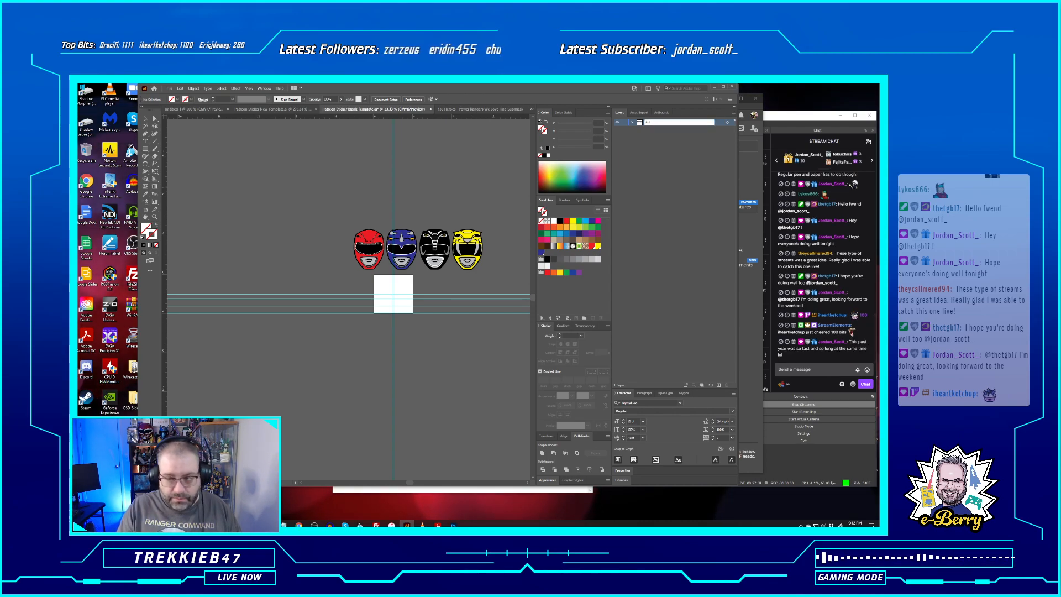
key("Return")
Create a new layer named Reference Layer and move it beneath the Art Layer
left_click(733, 113)
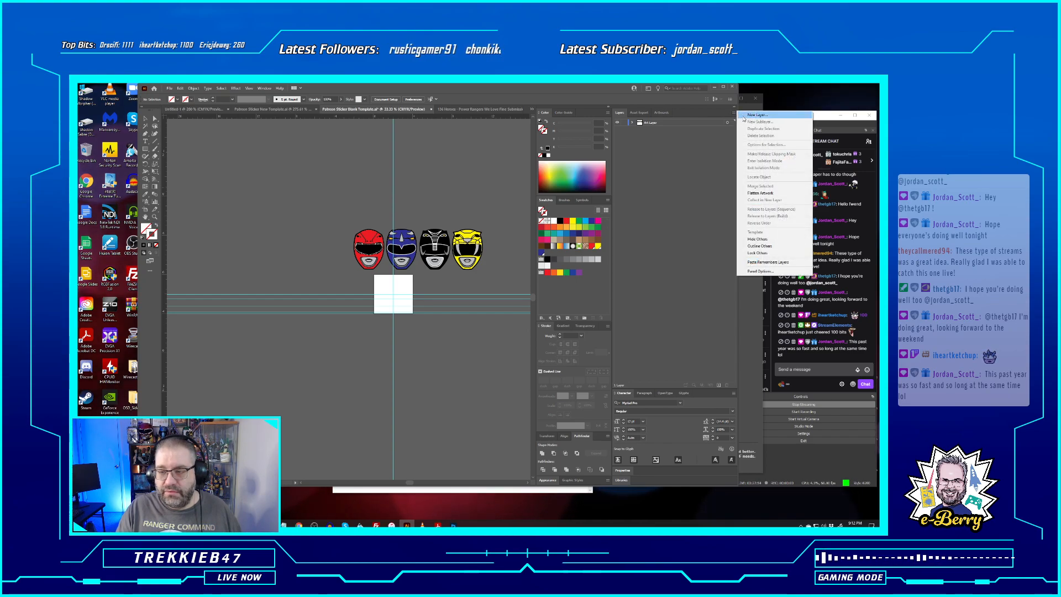
left_click(757, 115)
type("Reference Layer")
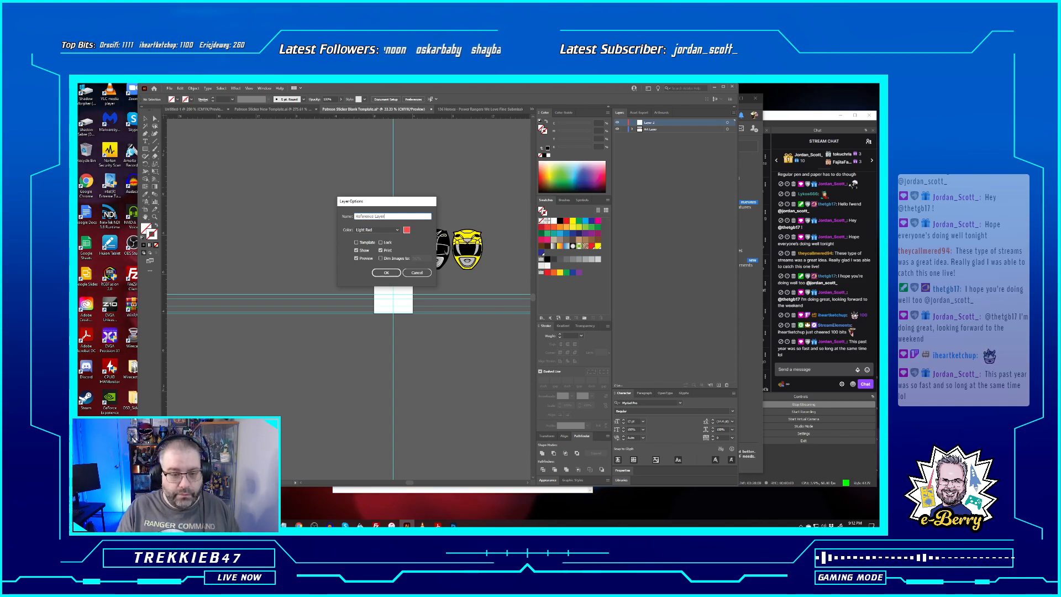
left_click(386, 273)
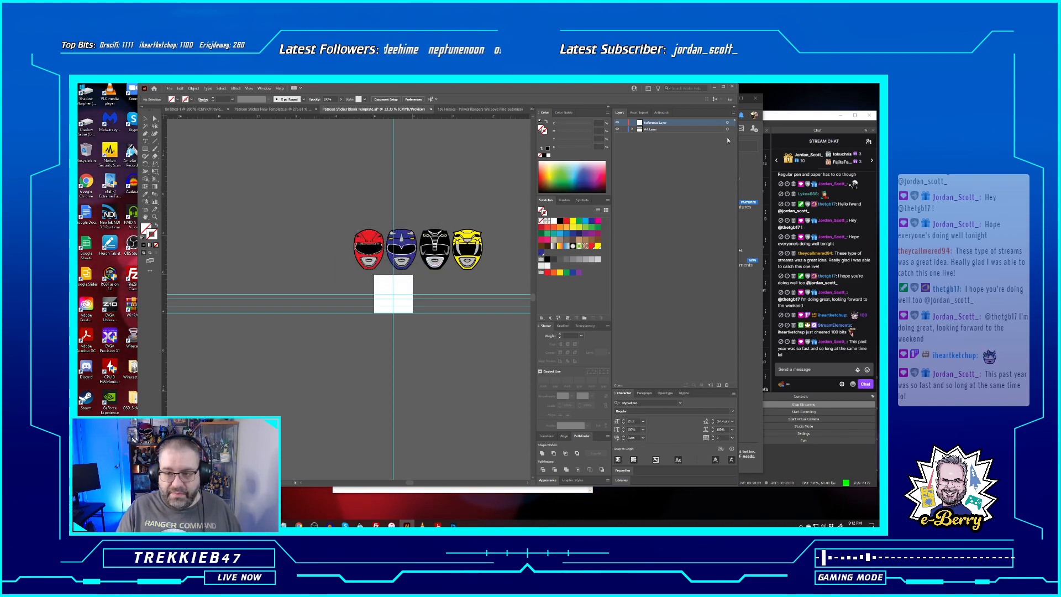
left_click_drag(663, 125, 665, 137)
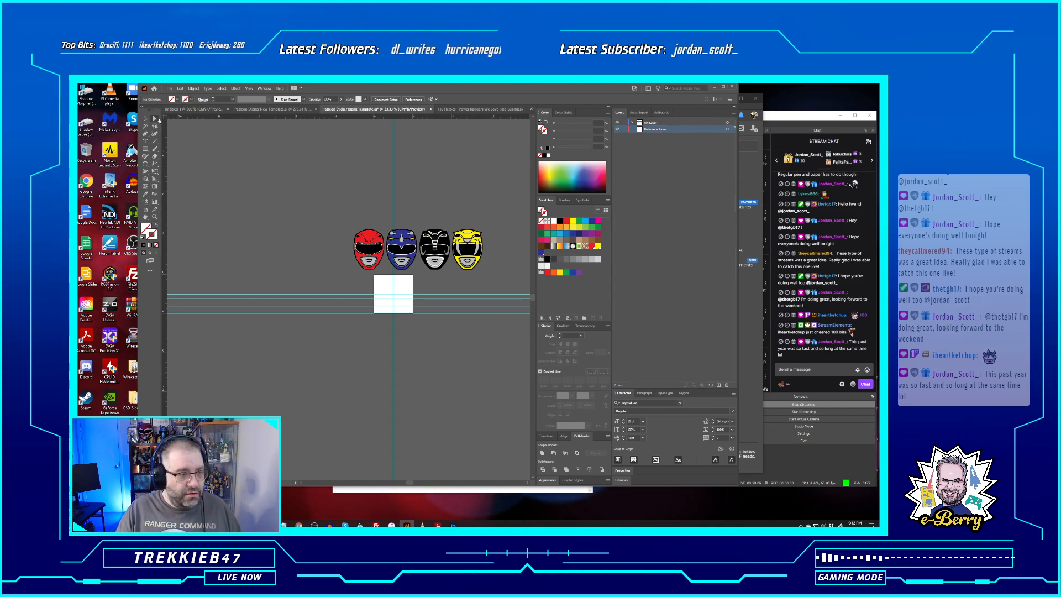
Load the red, yellow, blue and black Turtle Ranger images from the MMPR_TMNT folder with the Place command
left_click(169, 89)
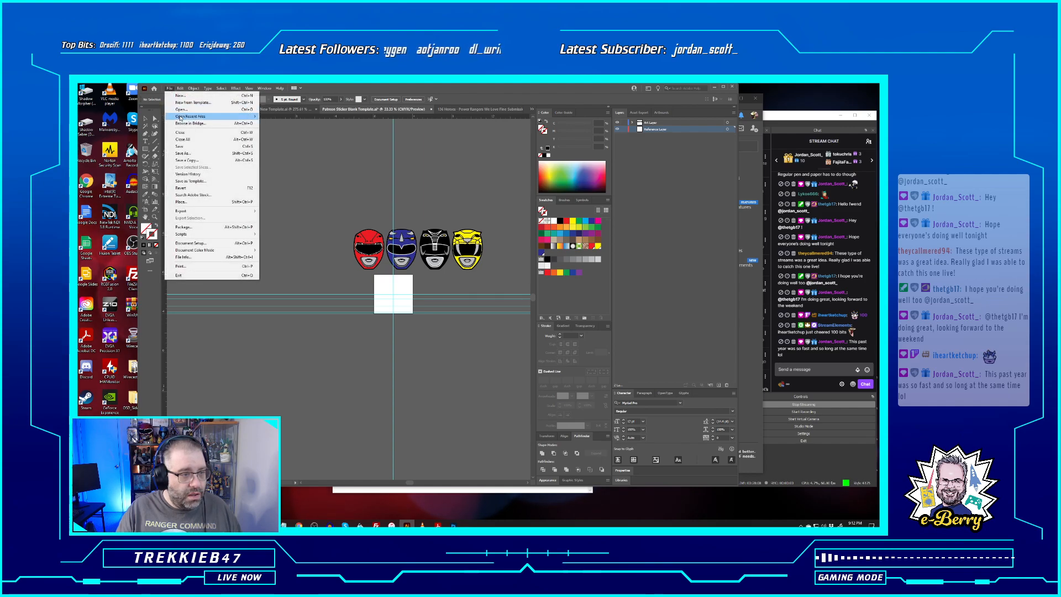
left_click(188, 202)
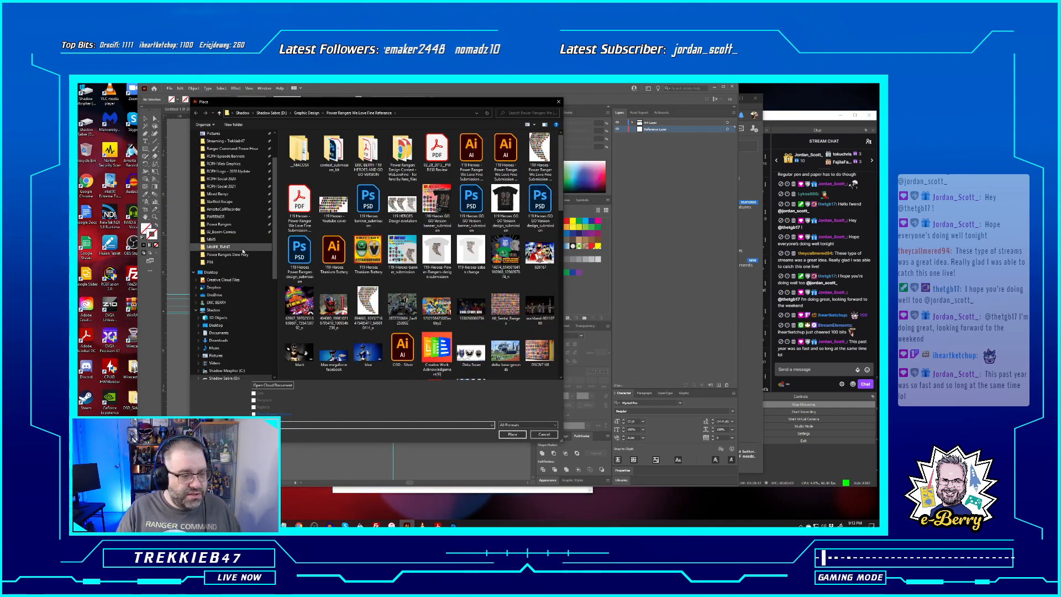
left_click(243, 251)
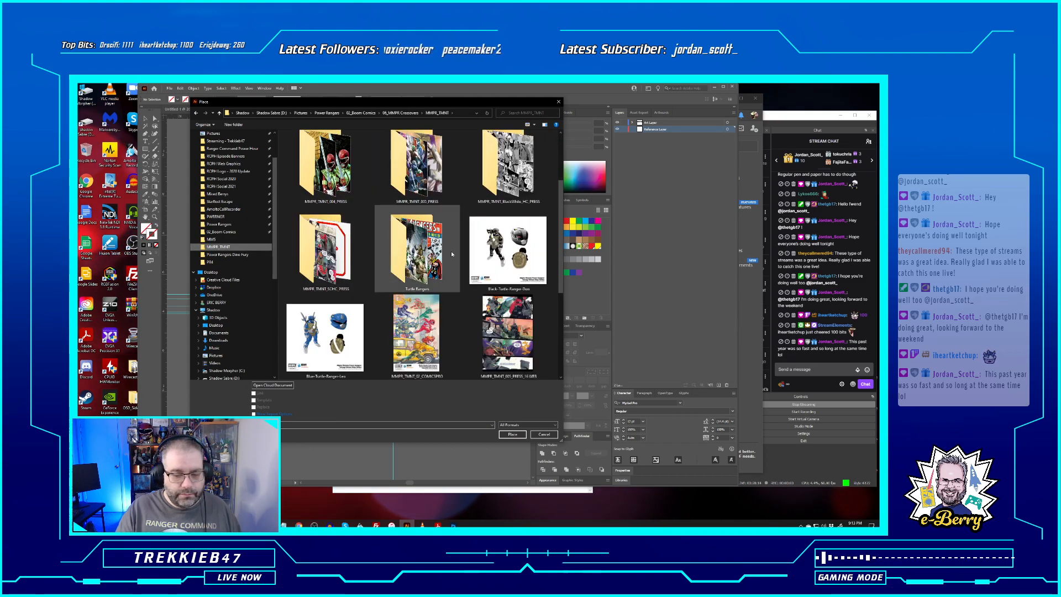
scroll(448, 253, "down", 3)
left_click(423, 313)
left_click(498, 326, "ctrl")
left_click(337, 171, "ctrl")
scroll(427, 216, "up", 1)
left_click(508, 174, "ctrl")
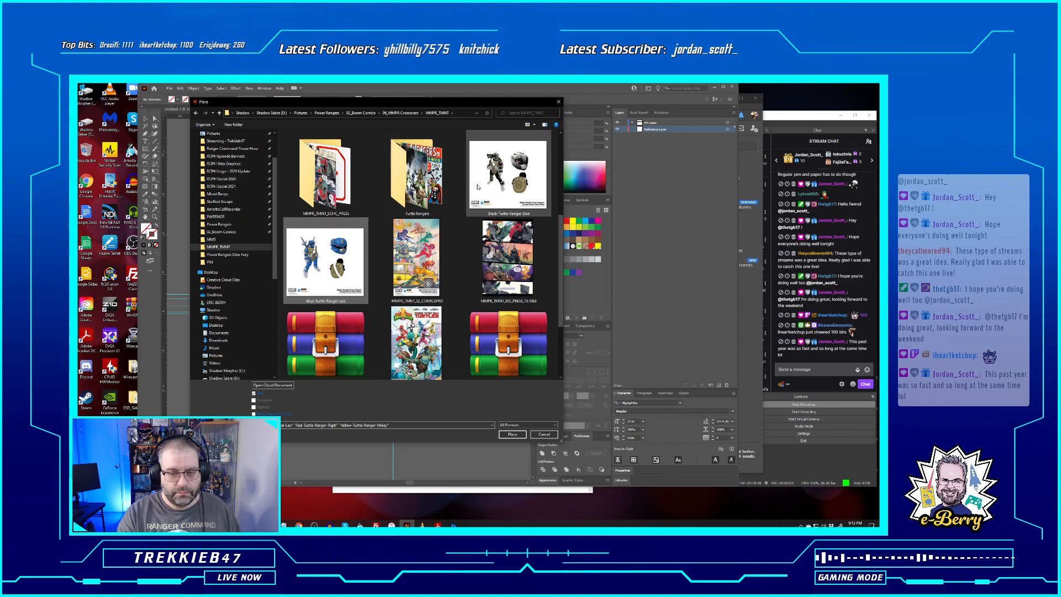
left_click(512, 434)
Place the loaded Turtle Ranger images on the canvas in an overlapping row below the artboard
left_click(414, 333)
left_click(335, 337)
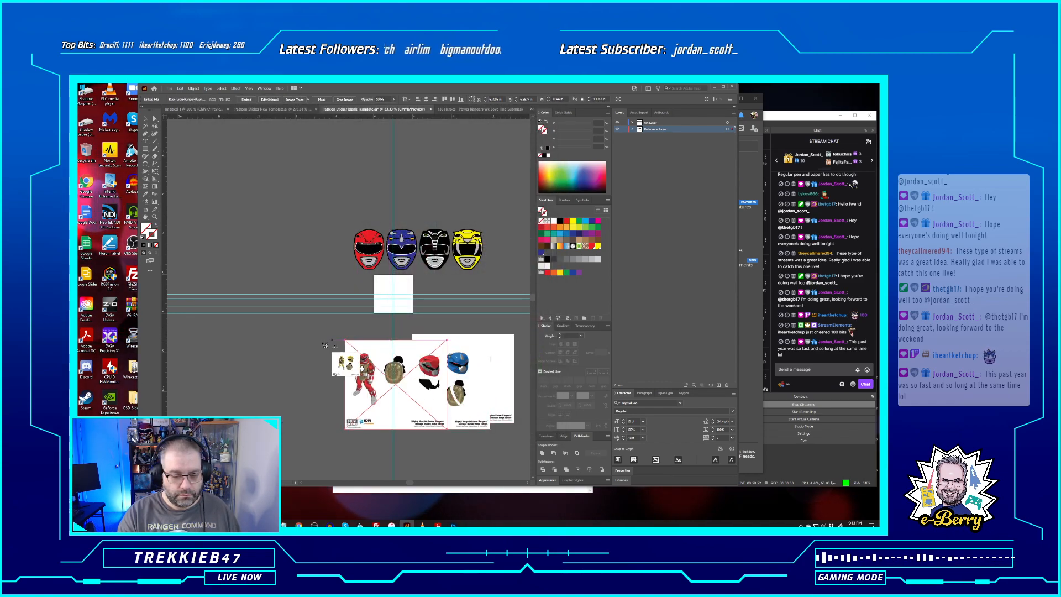
left_click(312, 336)
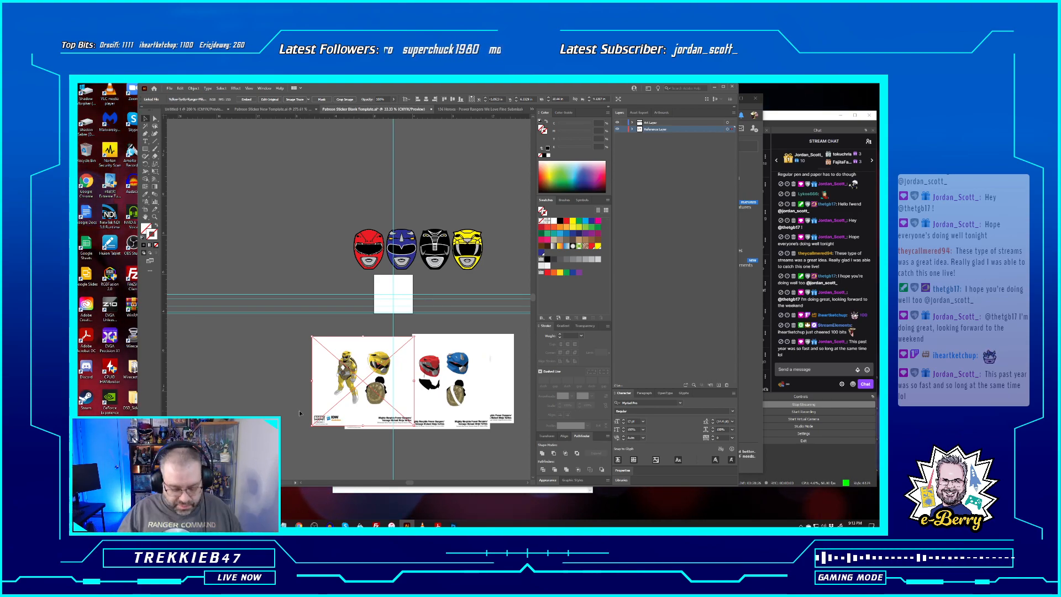
Arrange the yellow, red, blue and black reference images in an overlapping row just below the artboard so each helmet shows
key("ctrl+plus")
key("ctrl+plus")
key("ctrl+minus")
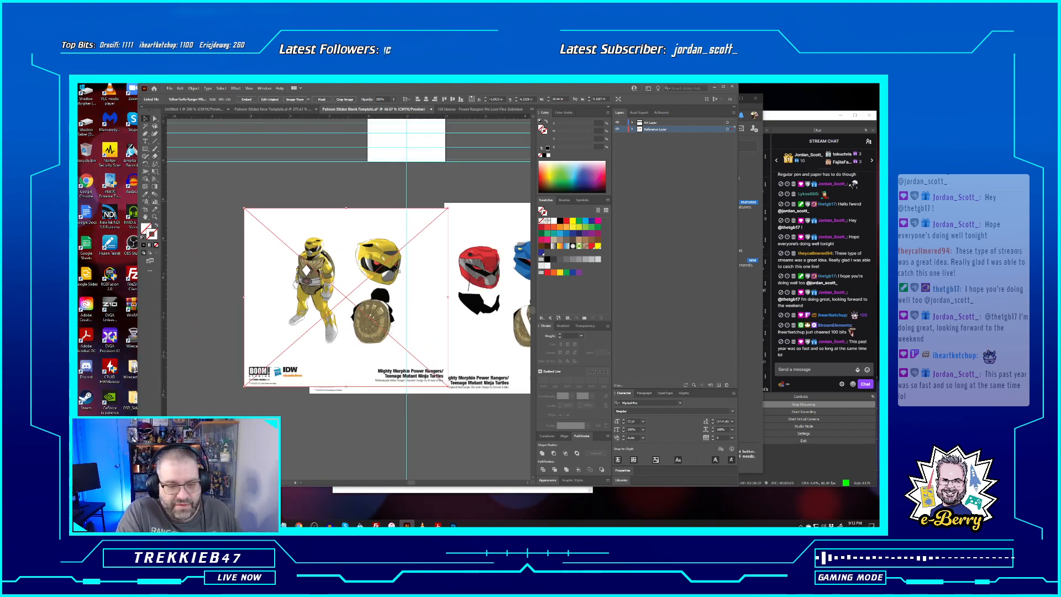
scroll(364, 259, "up", 1)
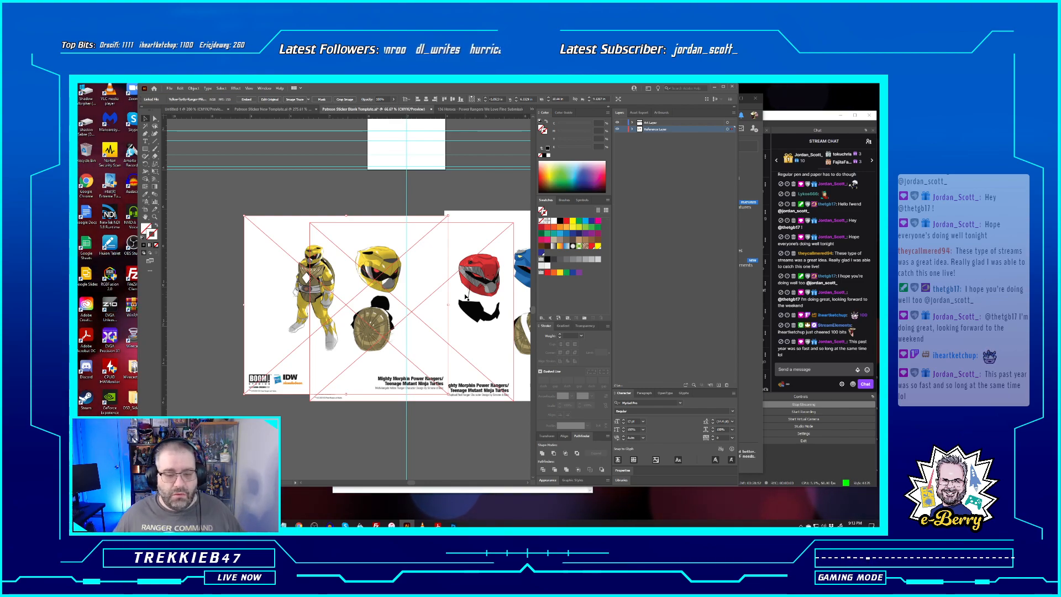
left_click_drag(304, 247, 245, 208)
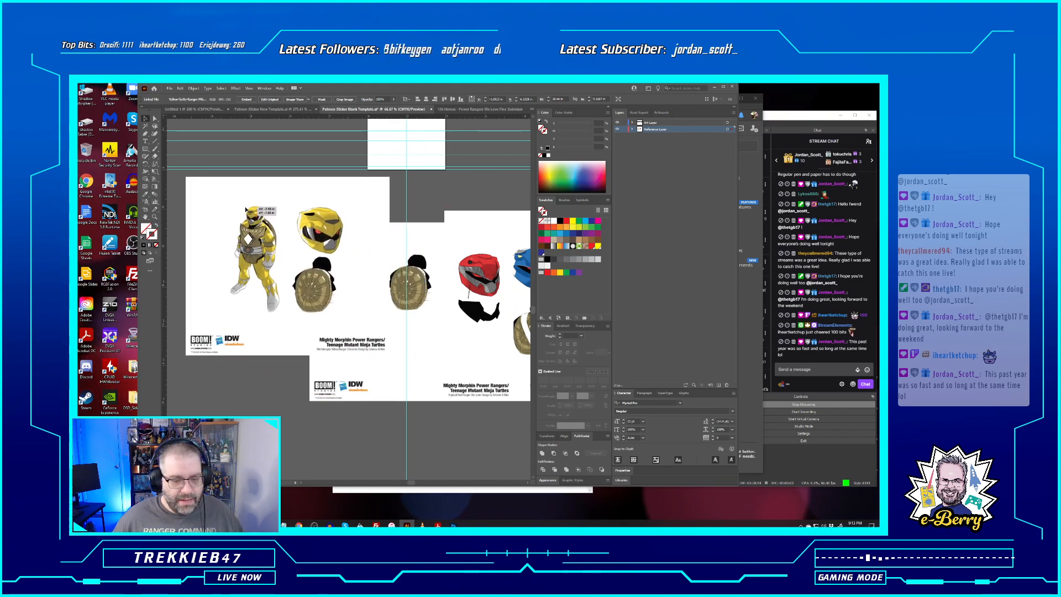
left_click_drag(437, 320, 368, 274)
left_click_drag(495, 286, 455, 251)
left_click_drag(410, 483, 418, 484)
left_click_drag(456, 363, 447, 323)
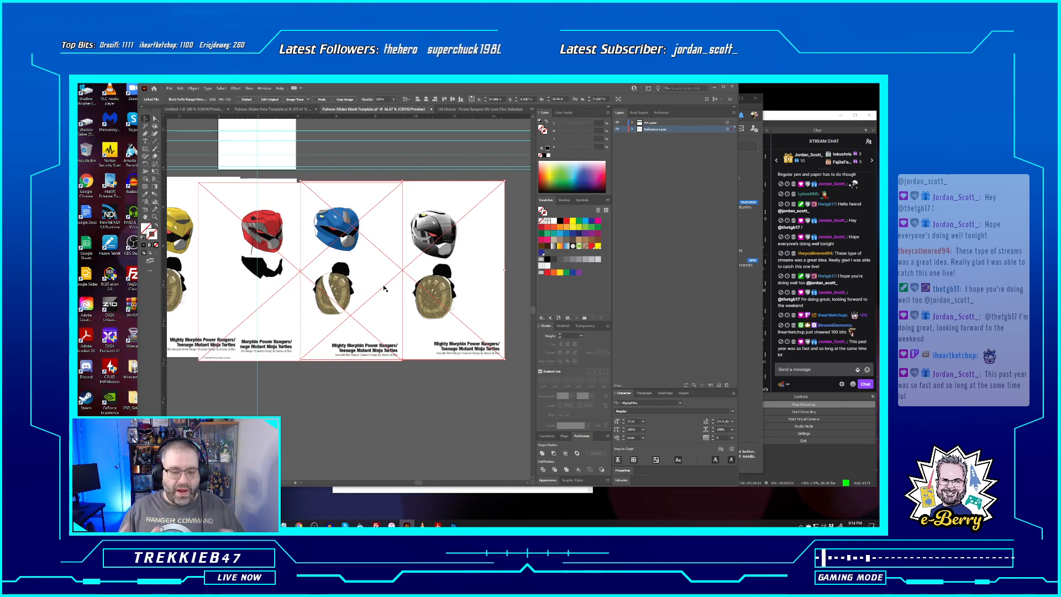
Adjust the spacing of the yellow, blue and black images around the red one and compare them with the existing Ranger helmets
scroll(284, 405, "up", 1)
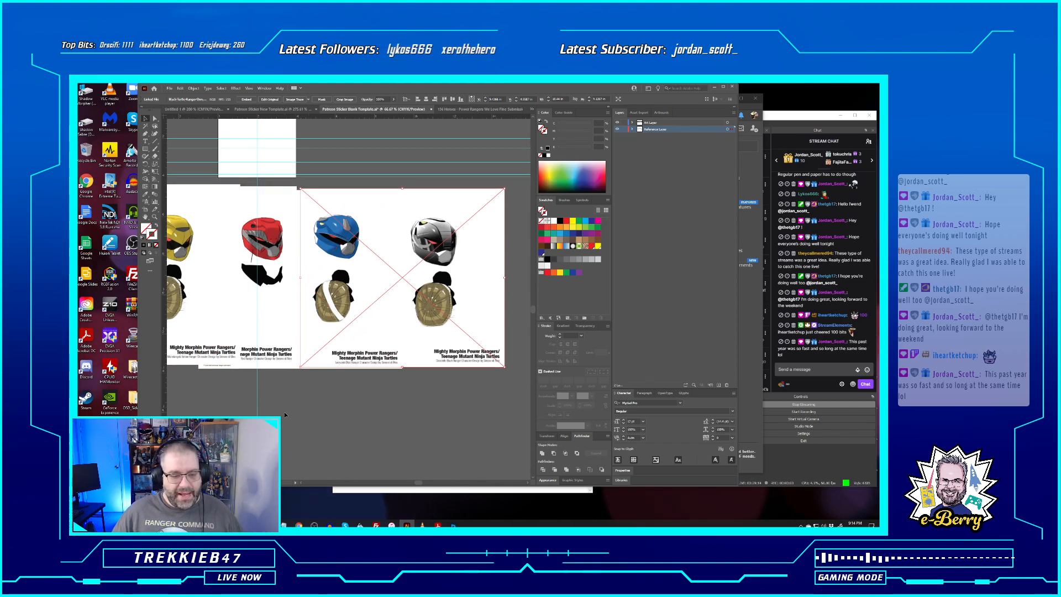
left_click_drag(422, 484, 418, 485)
left_click_drag(280, 313, 255, 310)
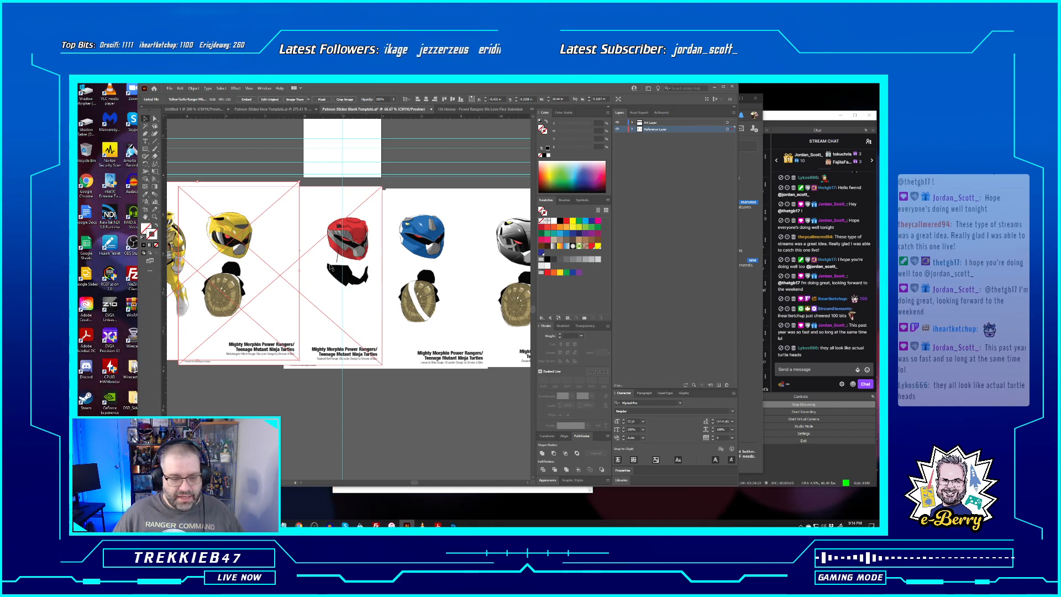
left_click_drag(432, 301, 438, 288)
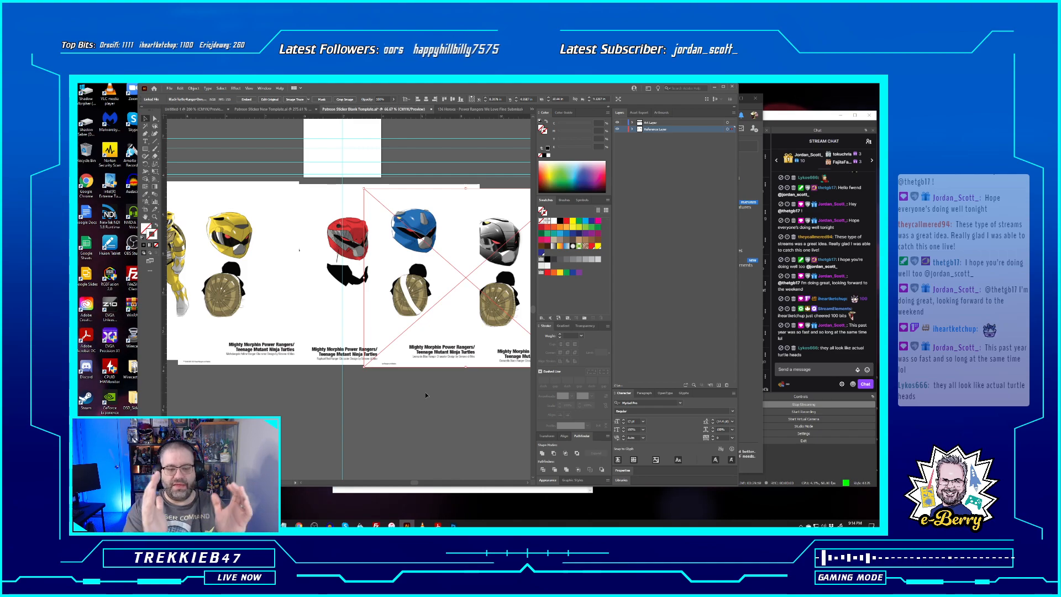
left_click(242, 254, "shift")
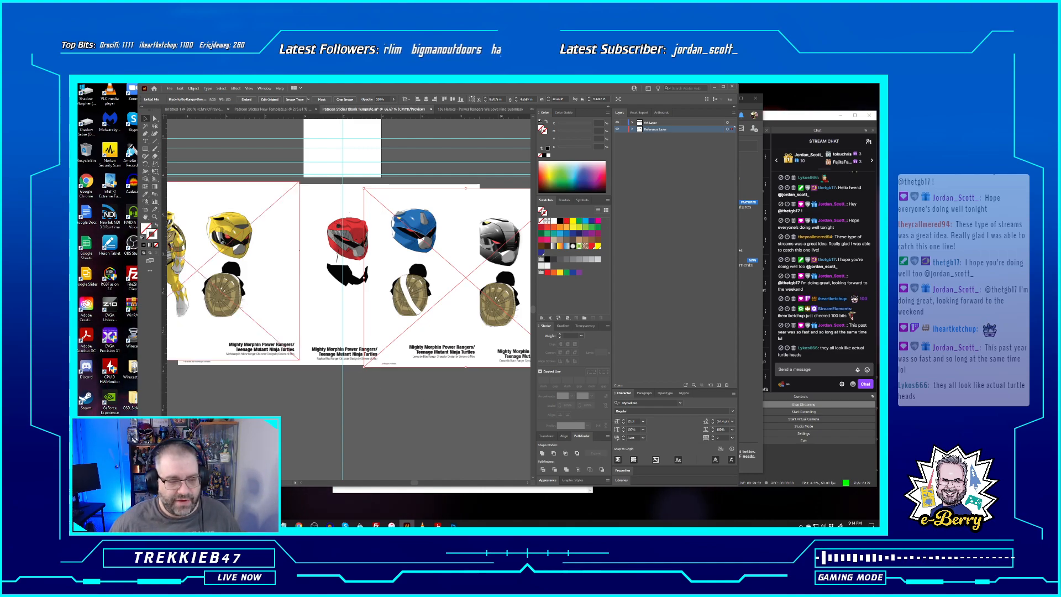
scroll(250, 247, "up", 5)
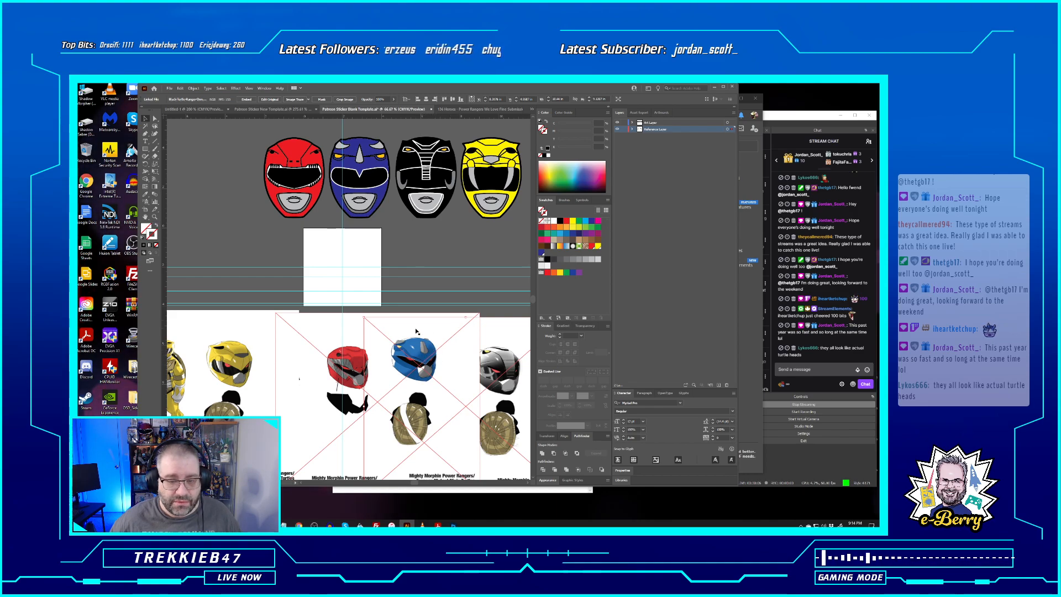
scroll(416, 331, "down", 3)
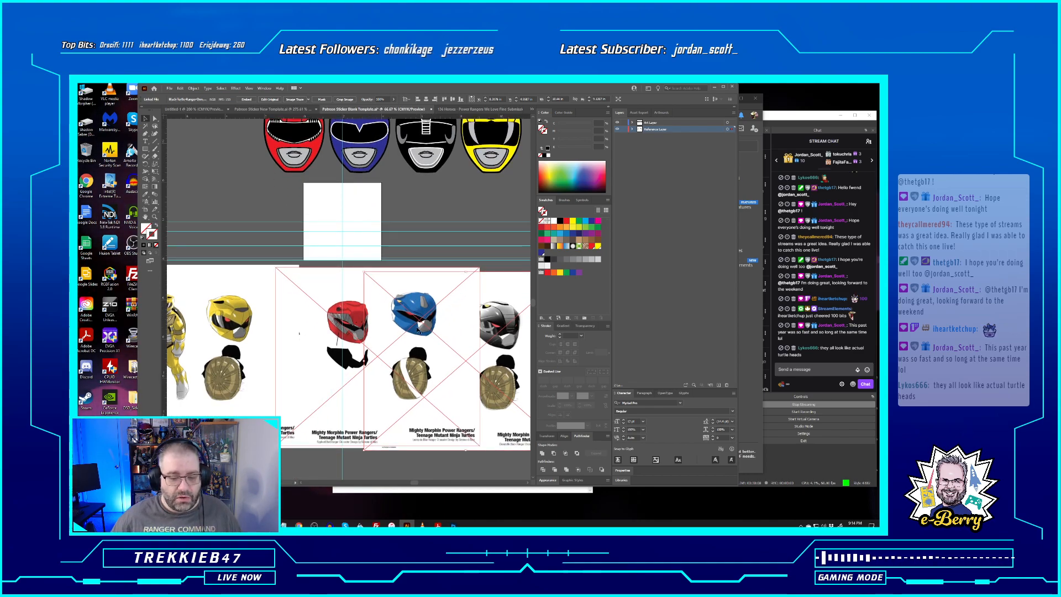
scroll(417, 330, "down", 1)
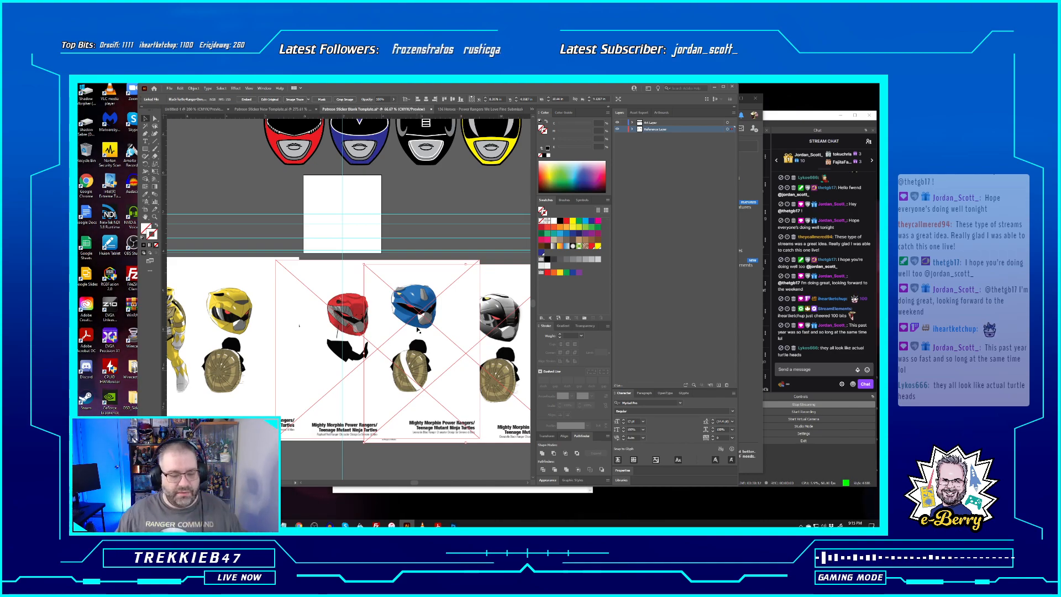
Copy the head outline from the Patreon sticker head template and paste it in front on the Art Layer of the blank template
left_click(264, 109)
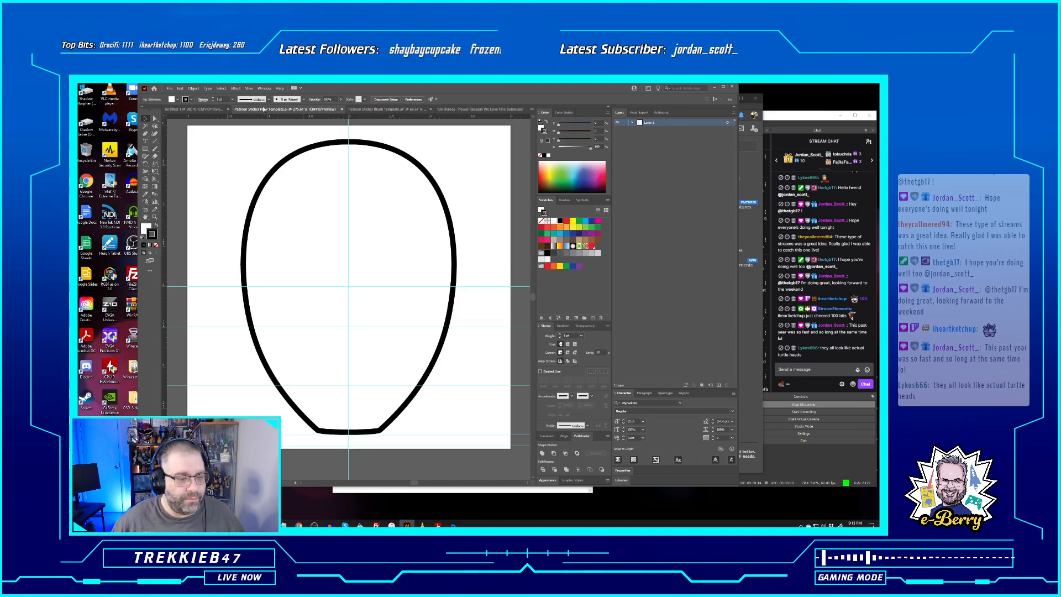
key("ctrl+c")
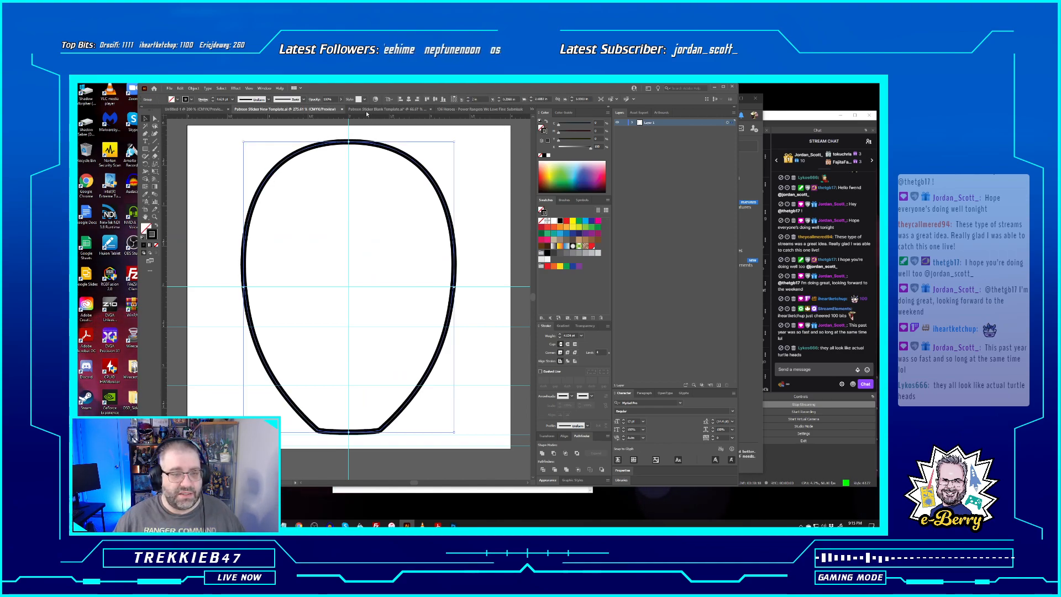
left_click(367, 113)
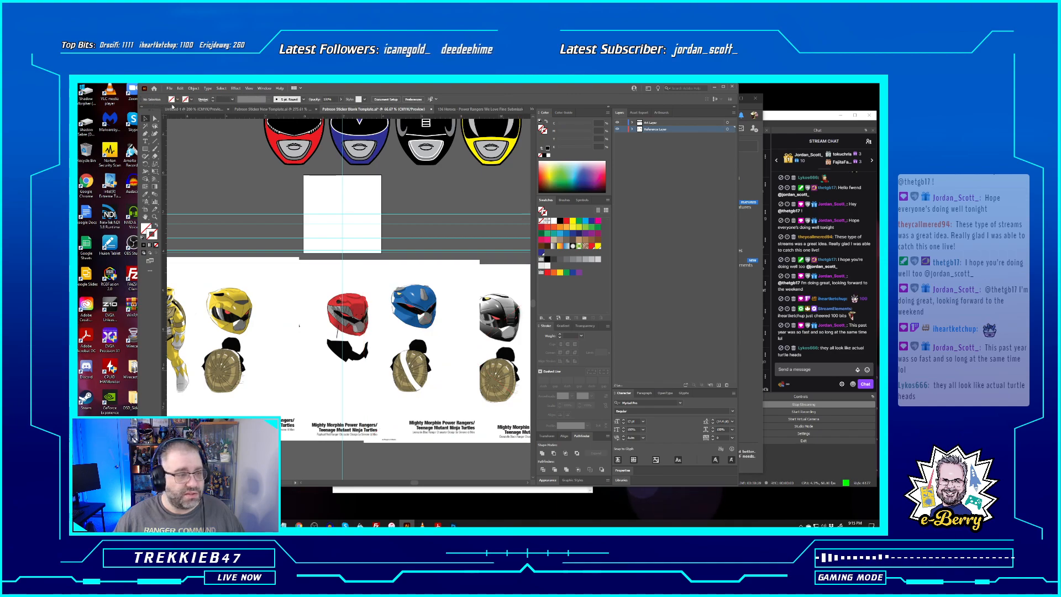
left_click(181, 89)
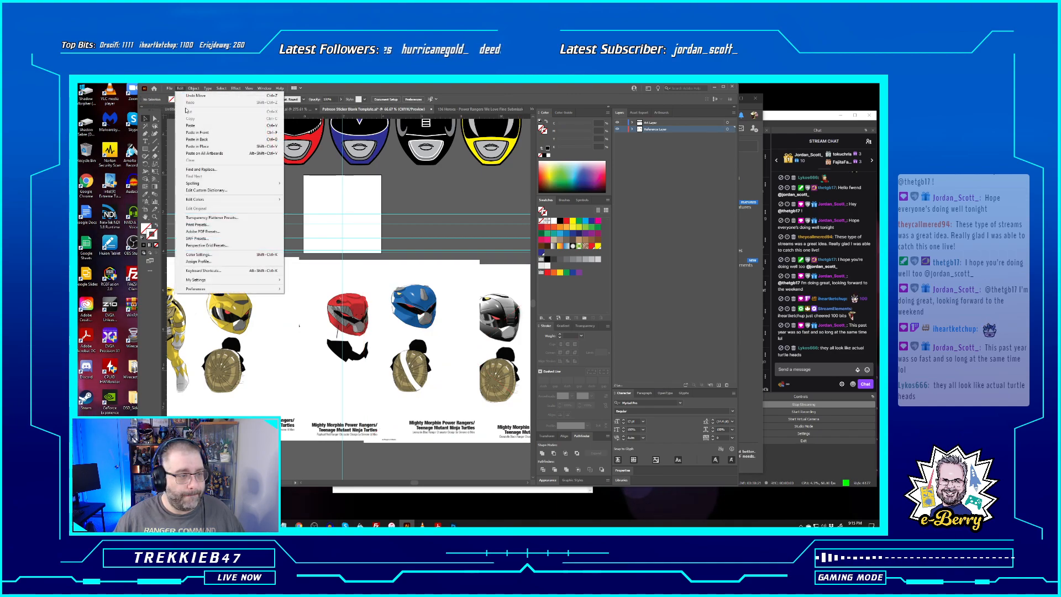
left_click(666, 124)
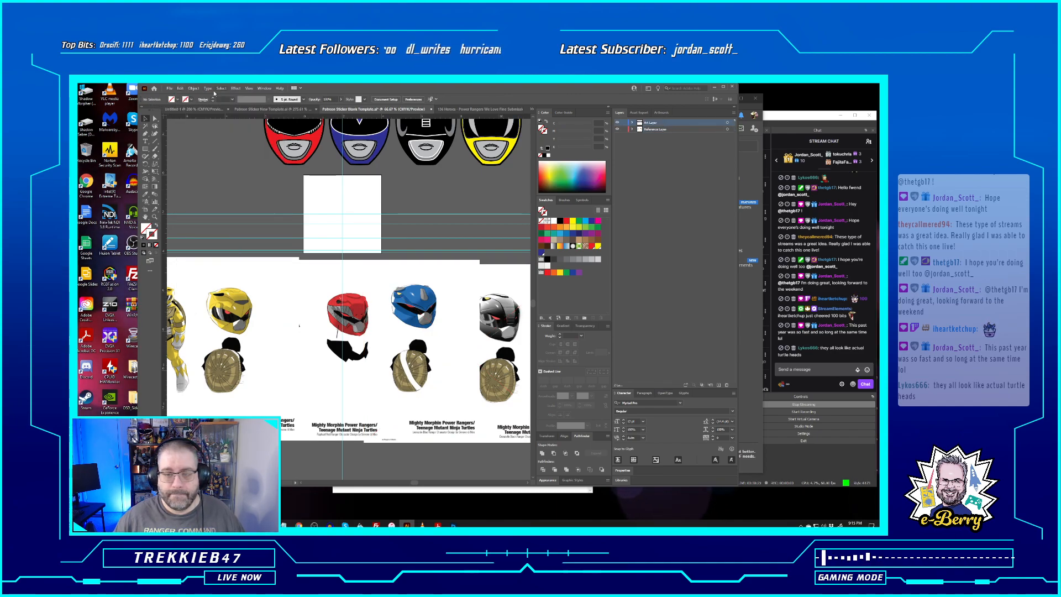
left_click(181, 89)
left_click(200, 133)
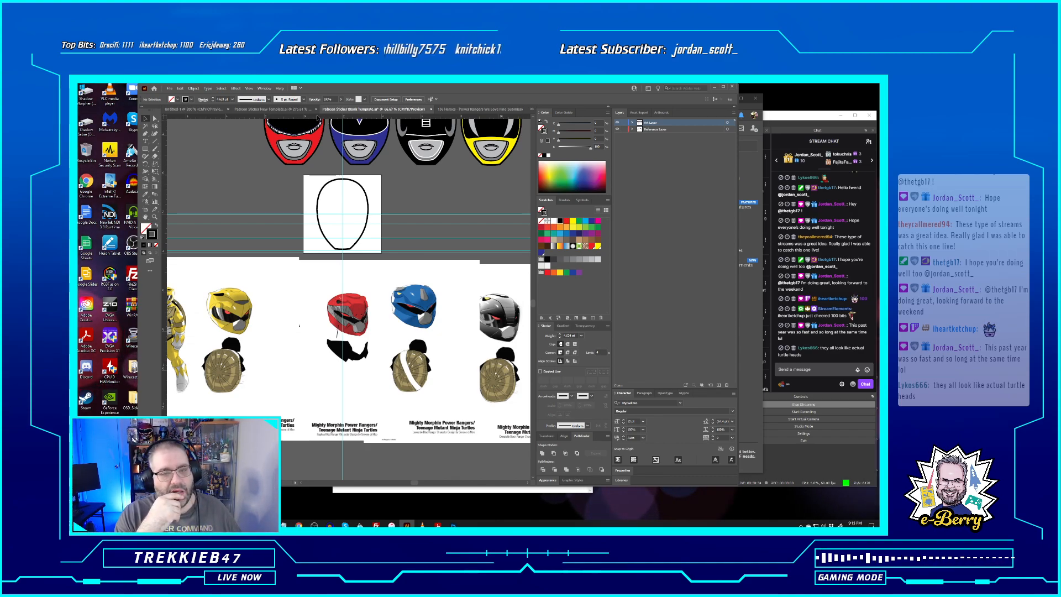
Examine existing non-oval helmets, such as the spiked silver, green and blue ones, in the helmet collection document, and recheck the head outline template
left_click(475, 108)
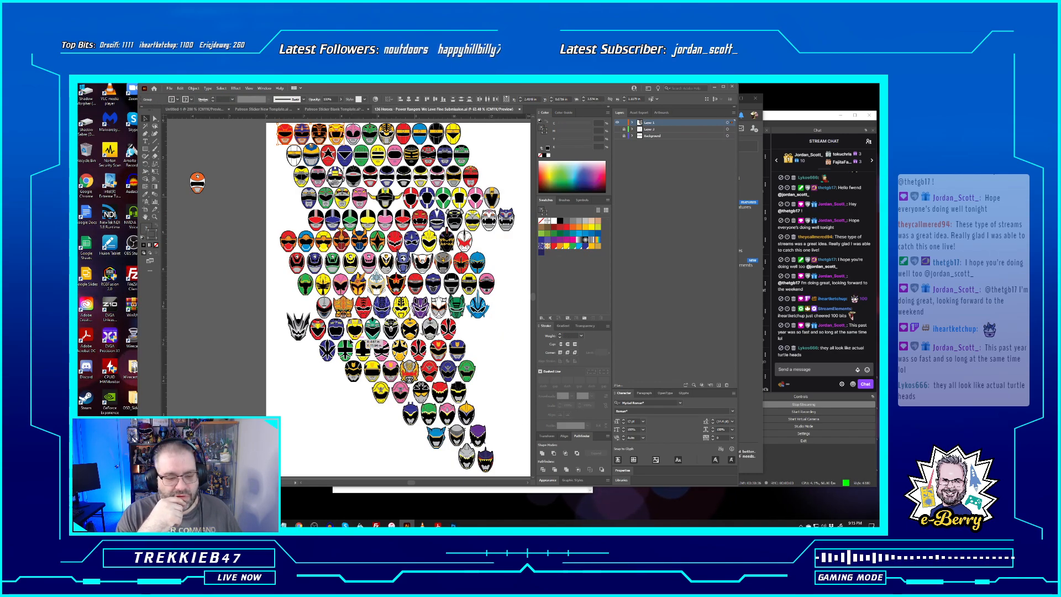
left_click(286, 339)
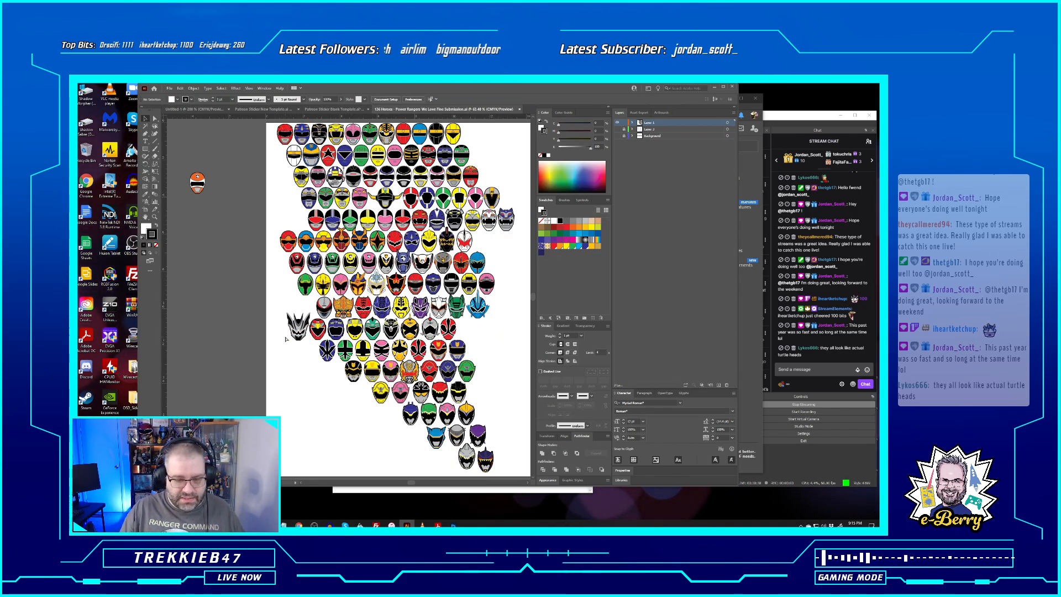
key("ctrl+equal")
key("ctrl+equal")
key("ctrl+equal")
key("ctrl+equal")
left_click_drag(160, 397, 311, 311)
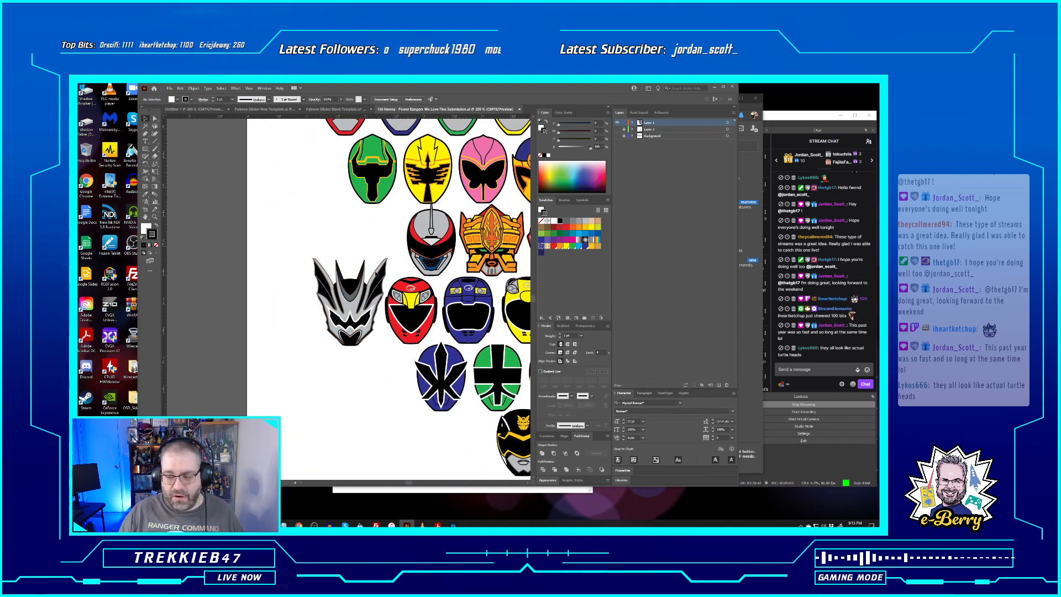
key("ctrl+equal")
key("ctrl+equal")
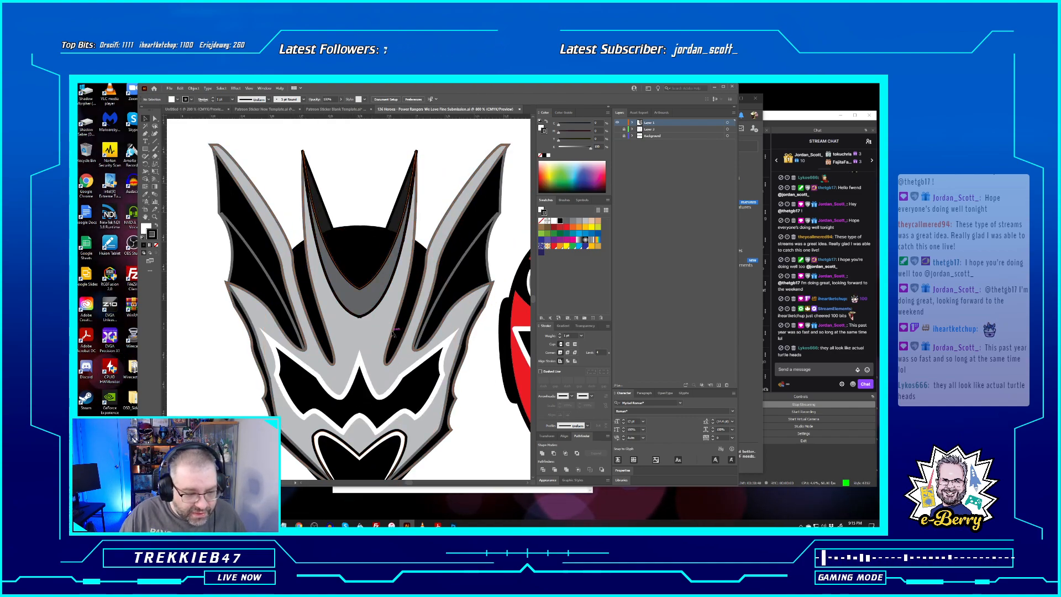
key("ctrl+minus")
key("ctrl+minus")
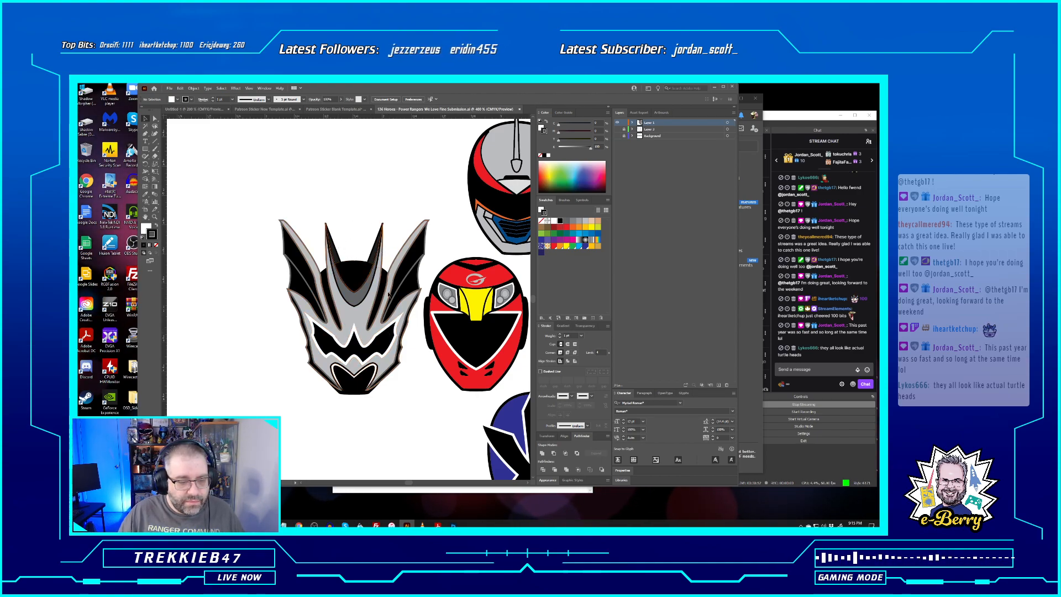
left_click_drag(490, 271, 234, 313)
left_click_drag(429, 266, 268, 264)
left_click_drag(387, 260, 282, 261)
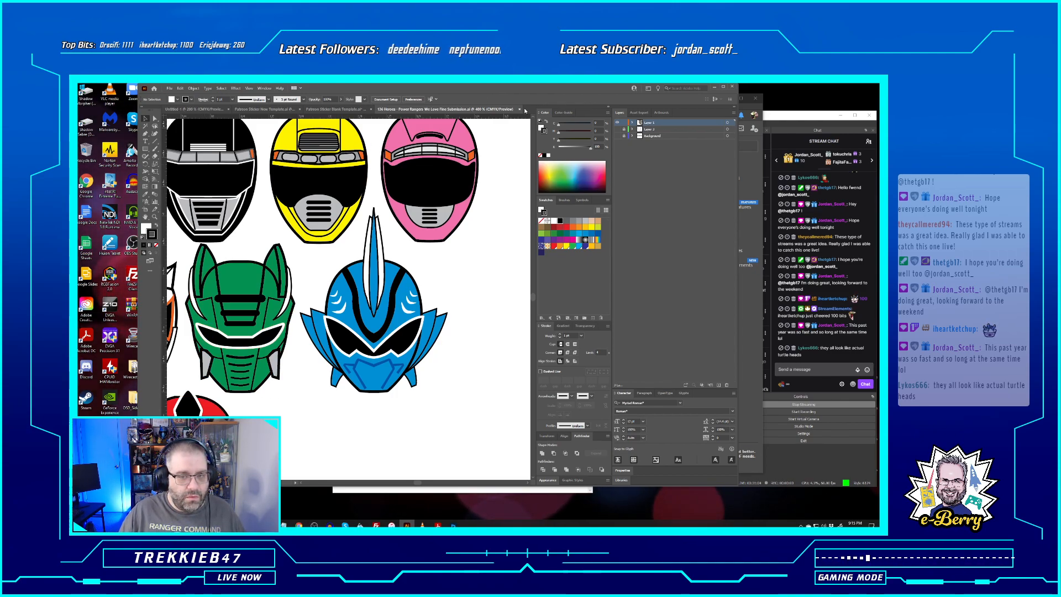
left_click(252, 110)
left_click(333, 203)
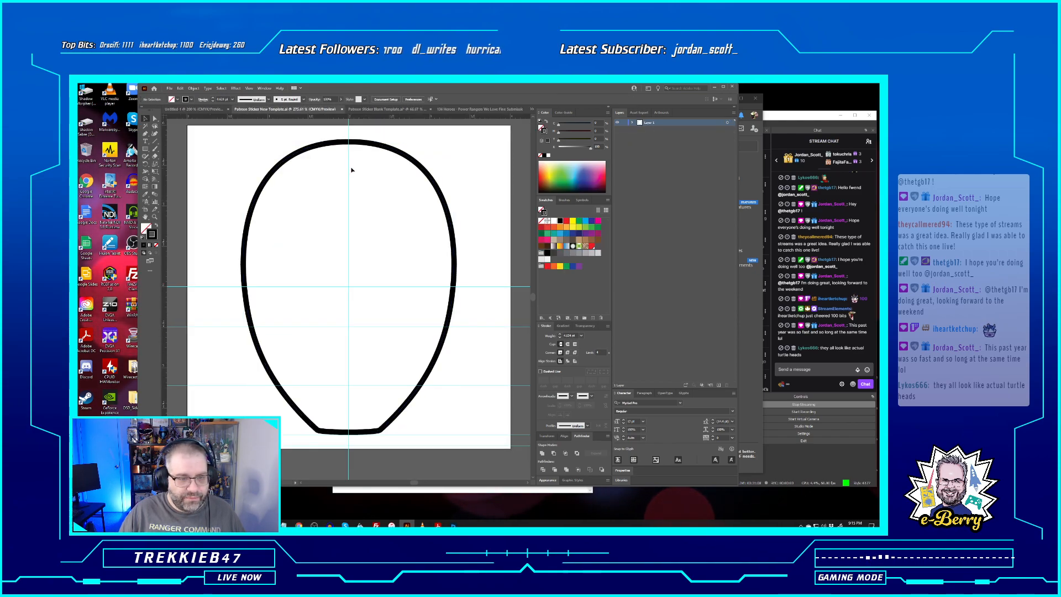
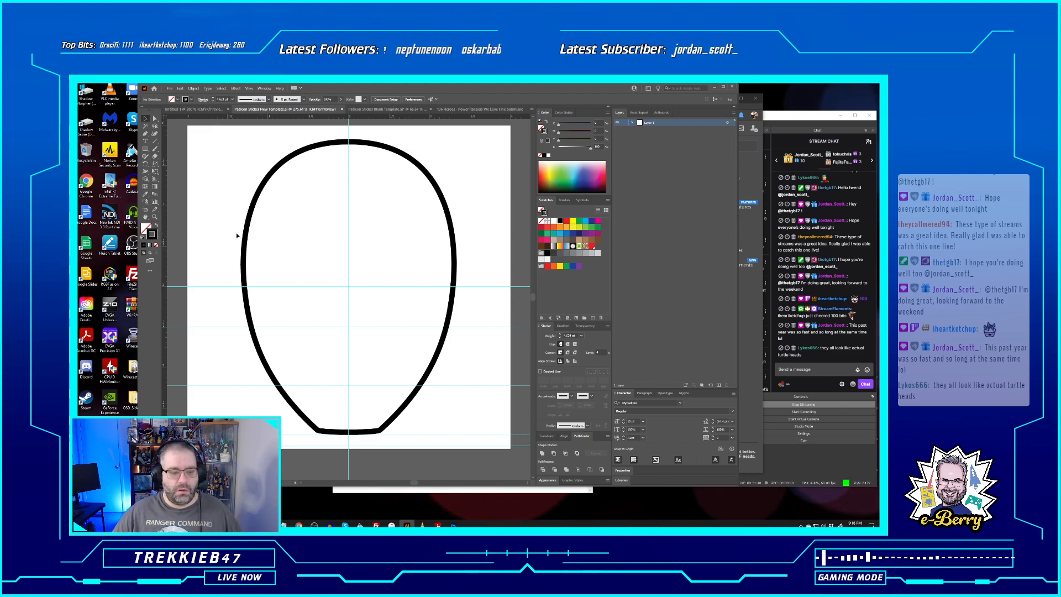
Move the yellow, red and blue reference images to the left of the artboard in the blank template, with blue below yellow
left_click(387, 110)
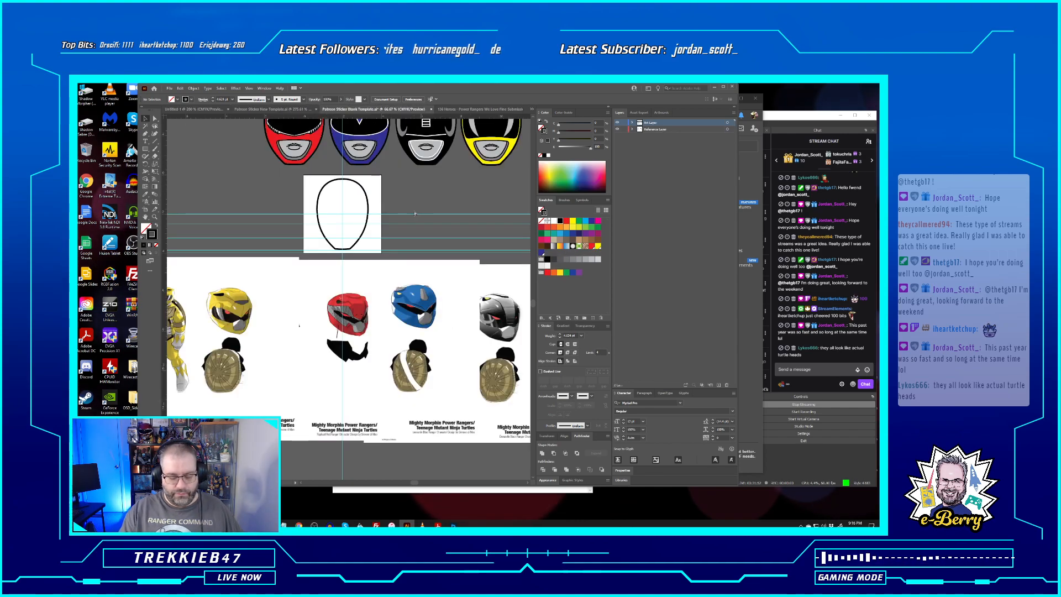
key("ctrl+minus")
key("ctrl+minus")
key("ctrl+plus")
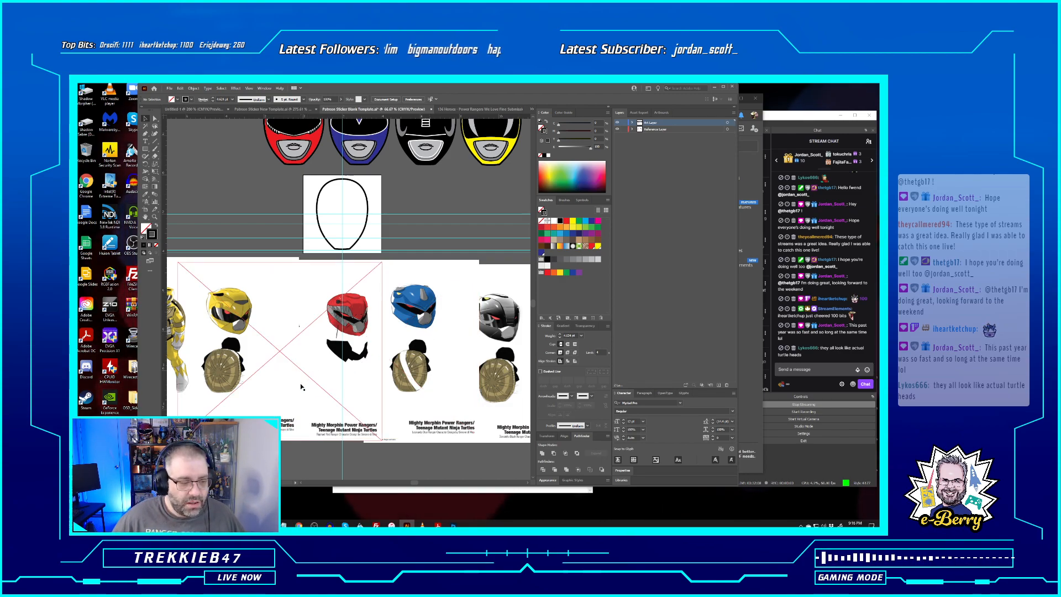
scroll(301, 387, "up", 1)
left_click_drag(415, 485, 408, 484)
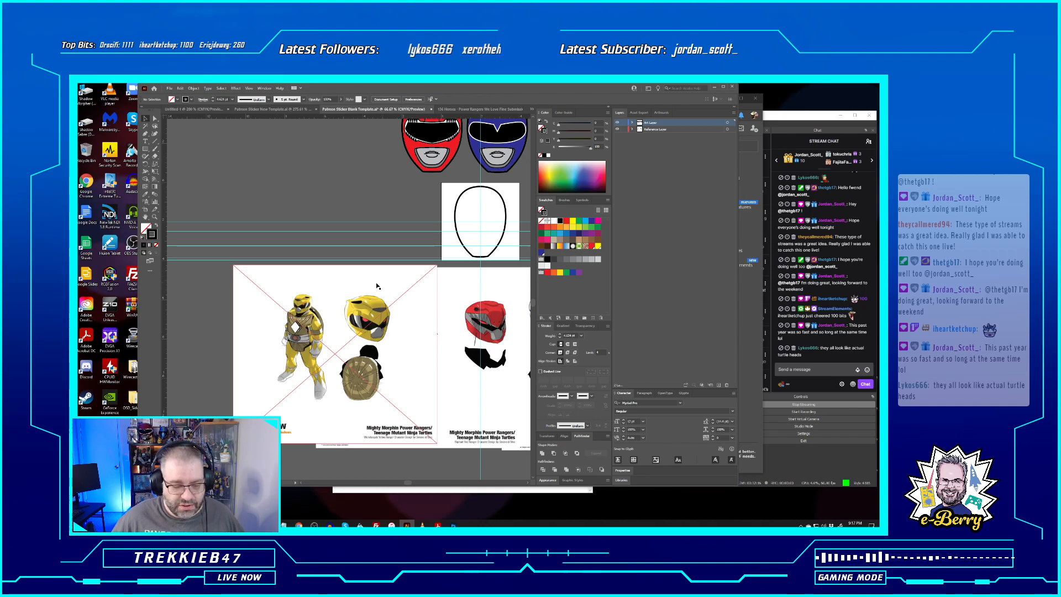
left_click_drag(376, 284, 368, 206)
left_click_drag(440, 369, 349, 366)
double_click(496, 370)
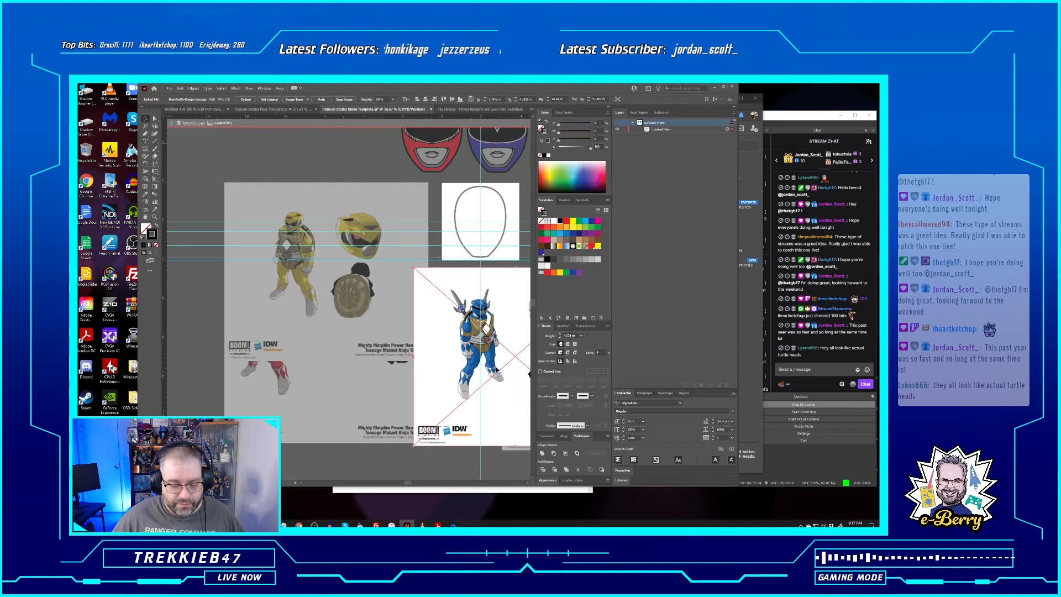
left_click_drag(465, 367, 276, 393)
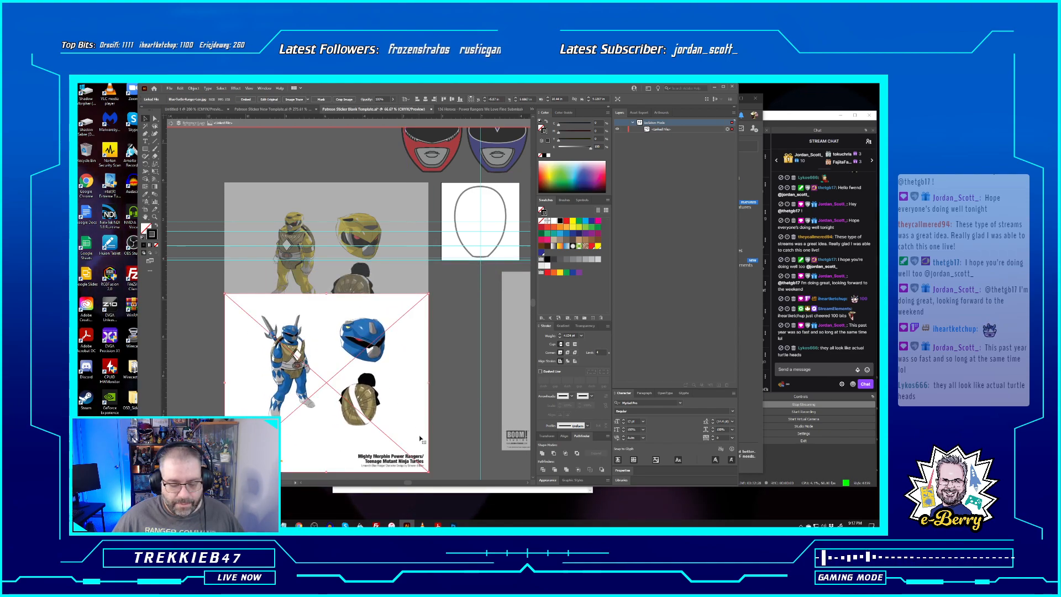
Exit isolation mode, place the black reference image below and right of the artboard, and put the blue image over the artboard
scroll(409, 476, "right", 5)
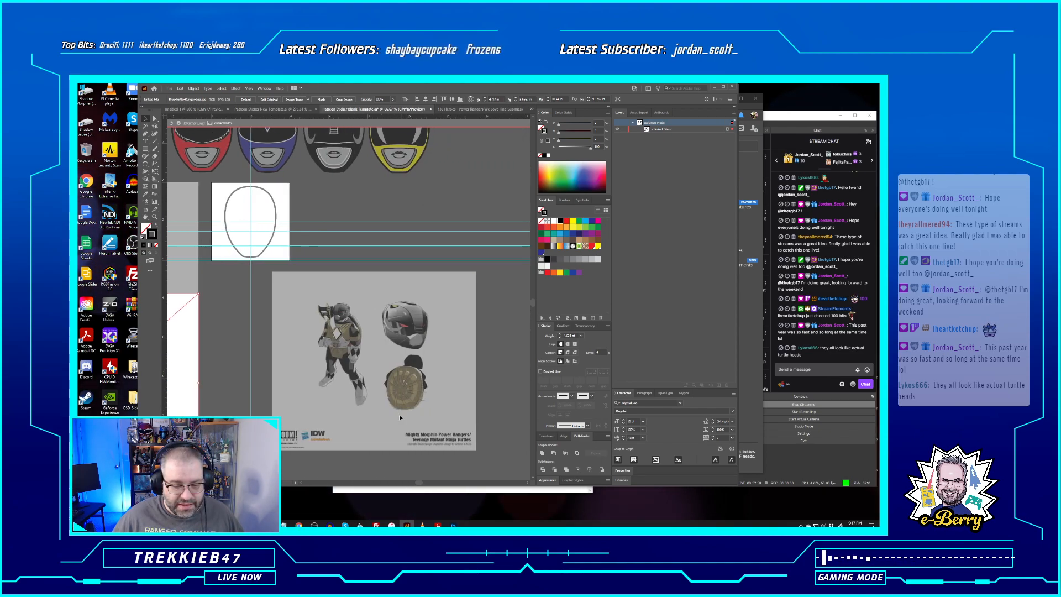
left_click(497, 332)
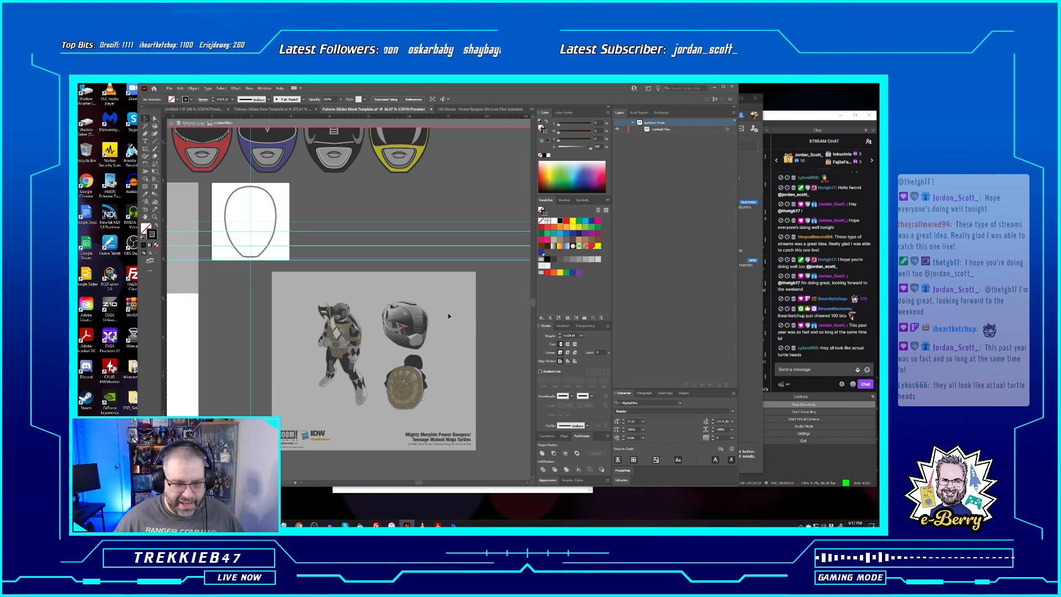
double_click(430, 303)
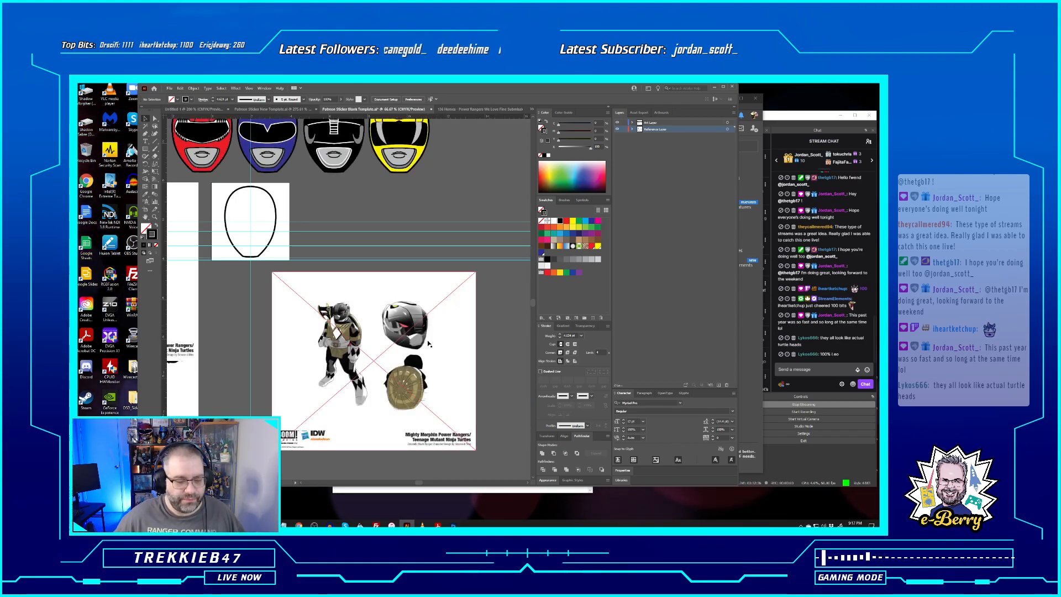
left_click_drag(424, 348, 381, 344)
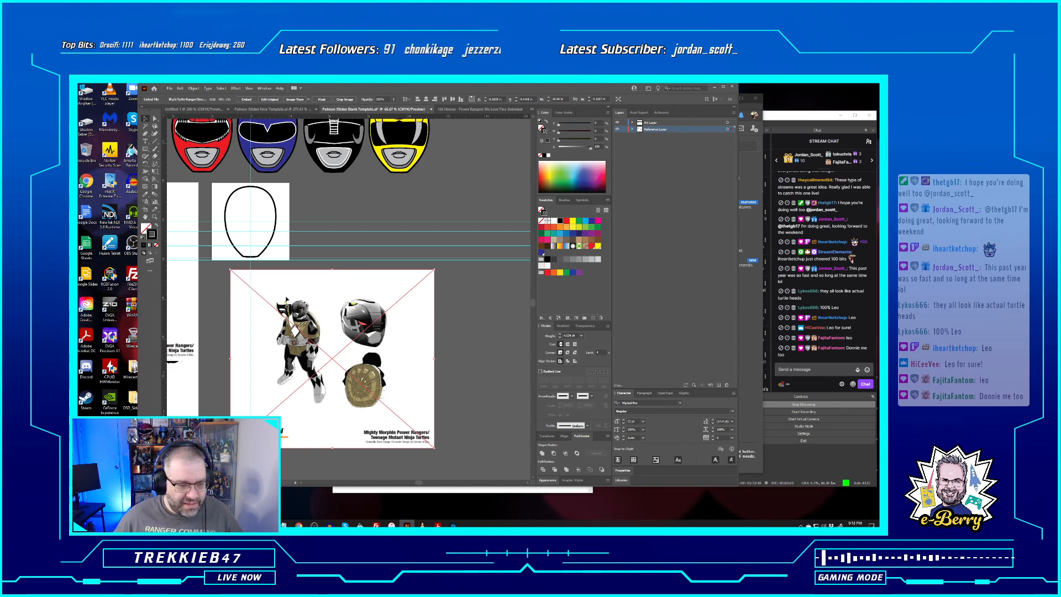
left_click_drag(286, 301, 407, 321)
left_click_drag(185, 422, 299, 335)
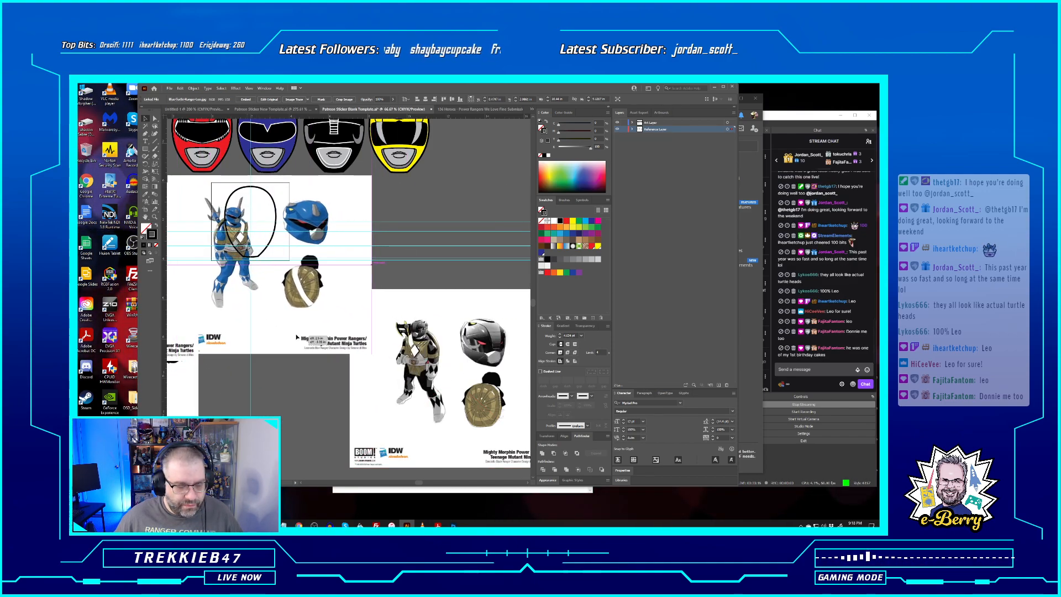
Place the red reference image overlapping the blue one and bring the blue image forward so both helmets show side by side
left_click_drag(187, 422, 503, 437)
left_click_drag(388, 405, 328, 308)
left_click(214, 326)
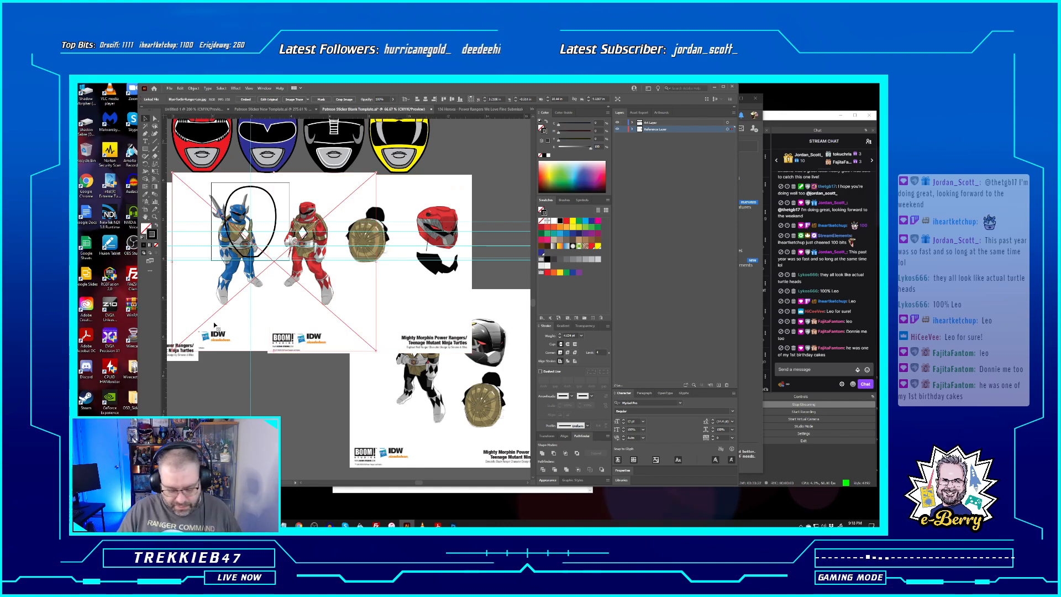
key("ctrl+]")
key("ctrl+]")
left_click_drag(422, 293, 388, 292)
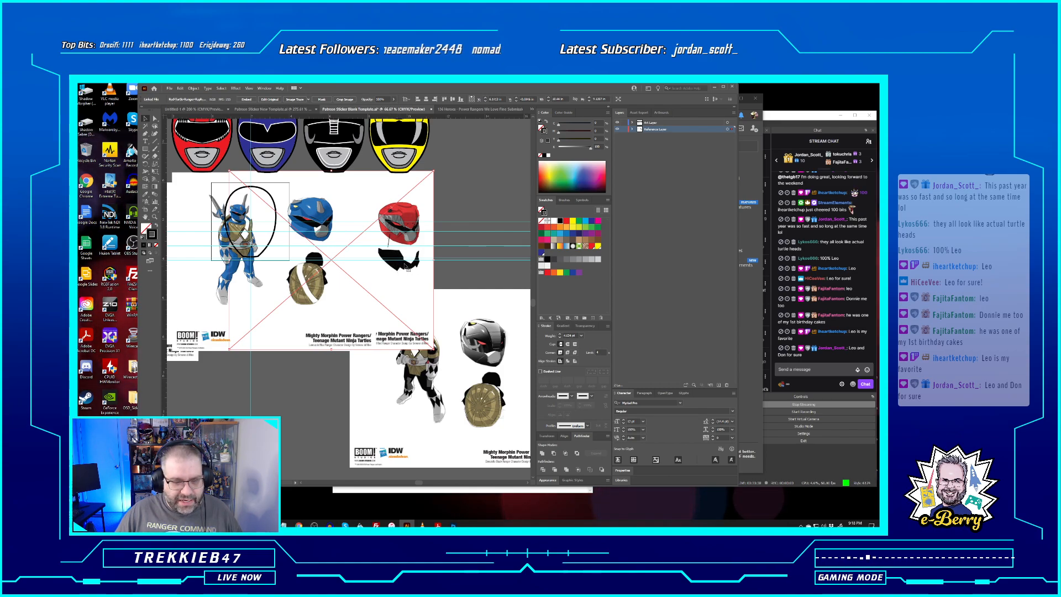
left_click(351, 229, "shift")
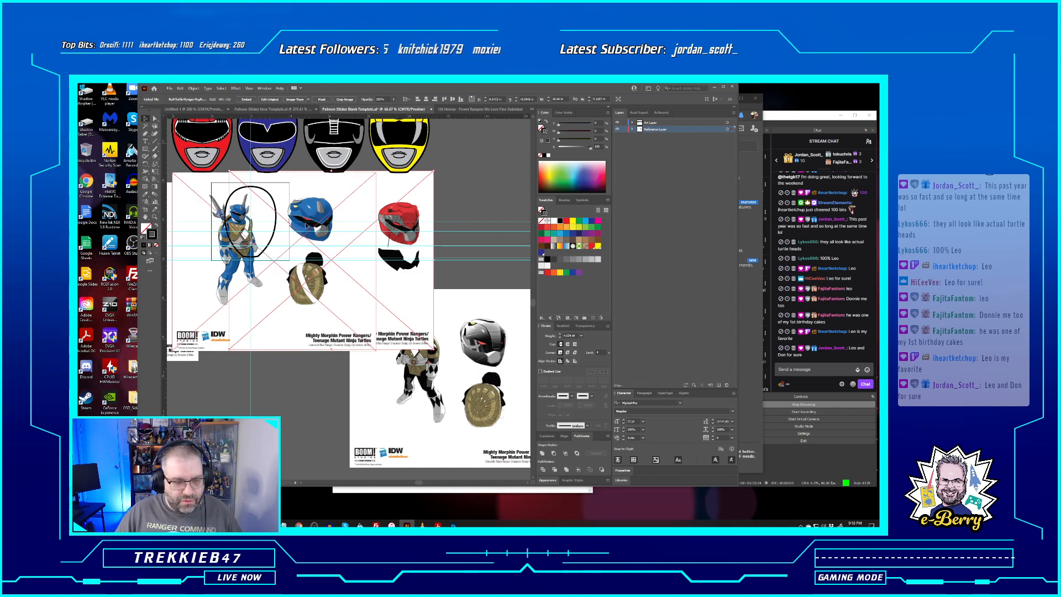
Move the yellow reference image to the right of the red helmet and send it backward behind the red image
left_click(293, 383)
left_click_drag(185, 359, 440, 332)
key("ctrl+[")
key("ctrl+[")
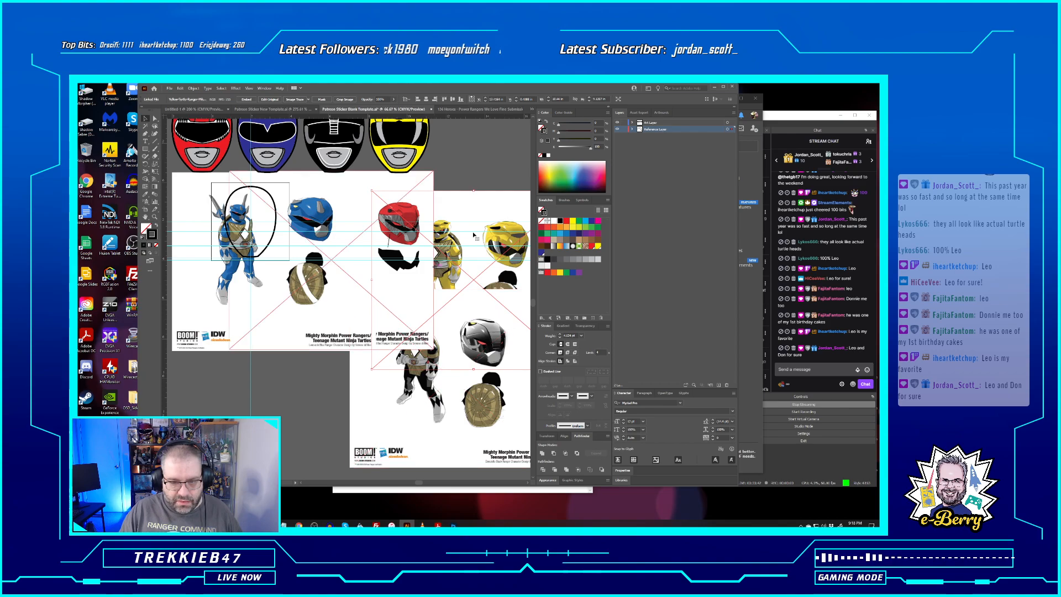
left_click_drag(222, 386, 293, 406)
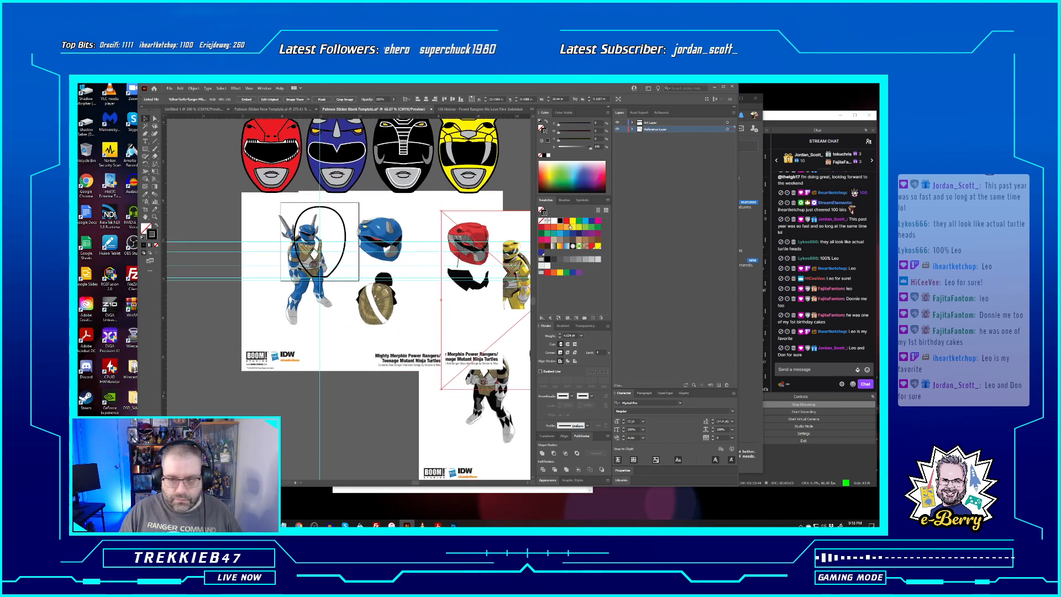
Turn the Reference Layer into a template layer with its images dimmed
double_click(680, 131)
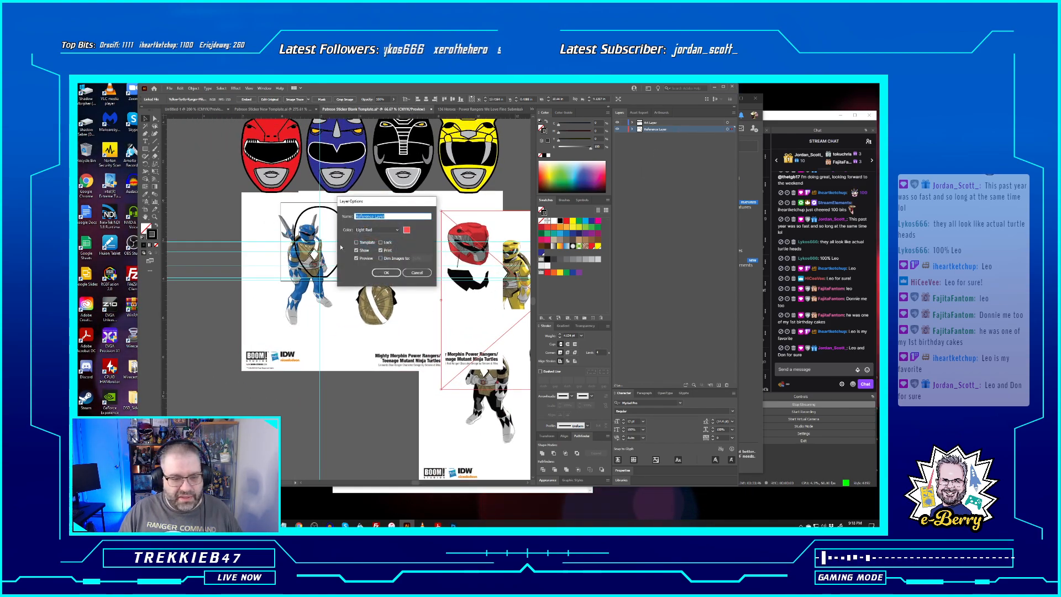
double_click(417, 259)
type("20")
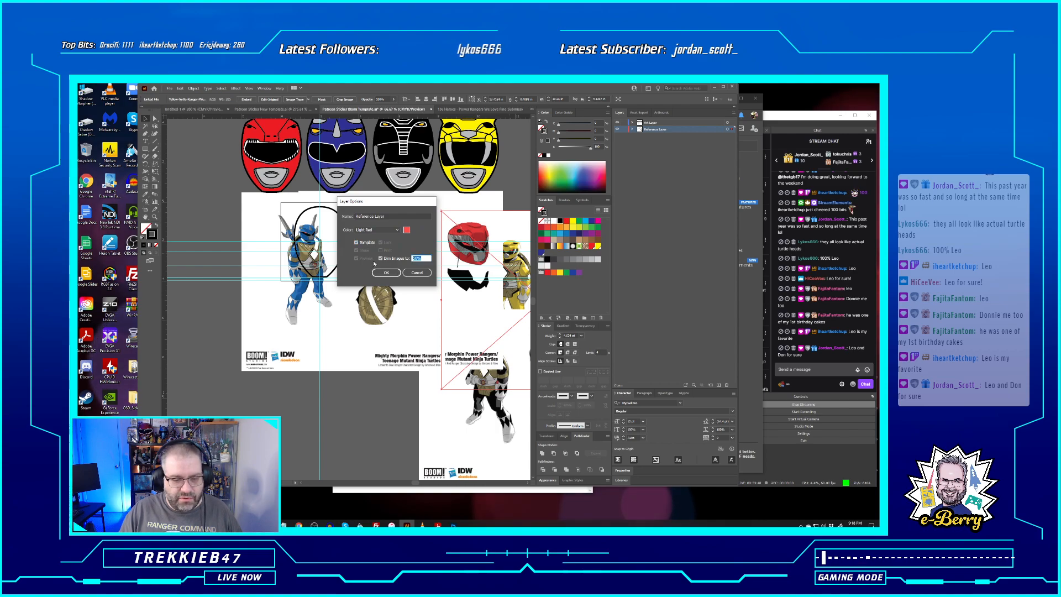
key("Return")
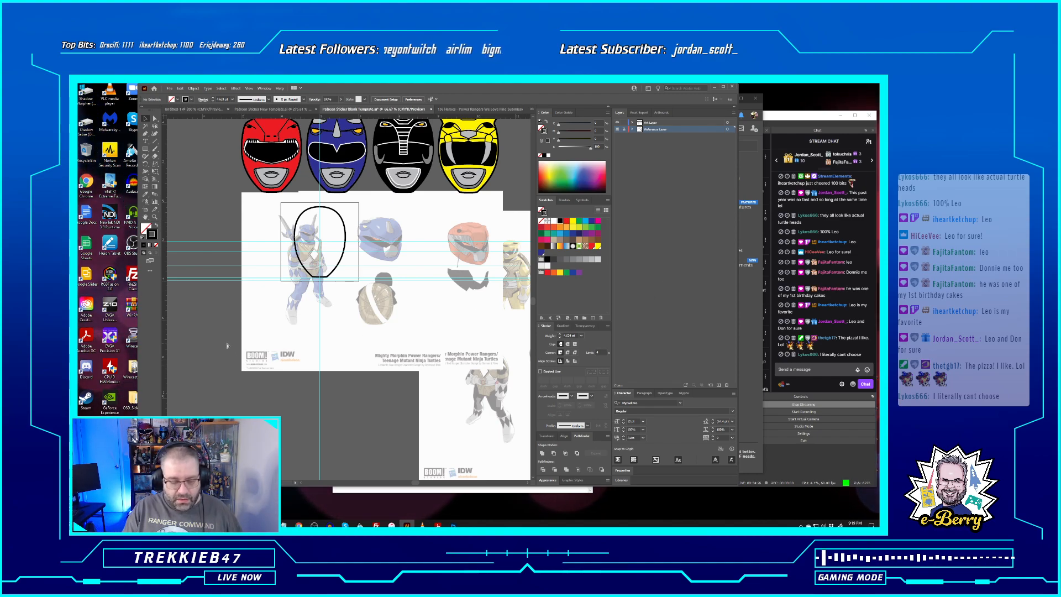
Collapse the Layers dock to widen the canvas and select the head outline beside the blue Turtle Ranger helmet
key("ctrl+plus")
key("ctrl+plus")
key("ctrl+plus")
left_click_drag(270, 325, 378, 426)
mouse_move(387, 310)
left_mouse_down()
mouse_move(340, 359)
mouse_move(325, 359)
left_mouse_up()
mouse_move(488, 340)
left_mouse_down()
mouse_move(431, 343)
mouse_move(441, 344)
left_mouse_up()
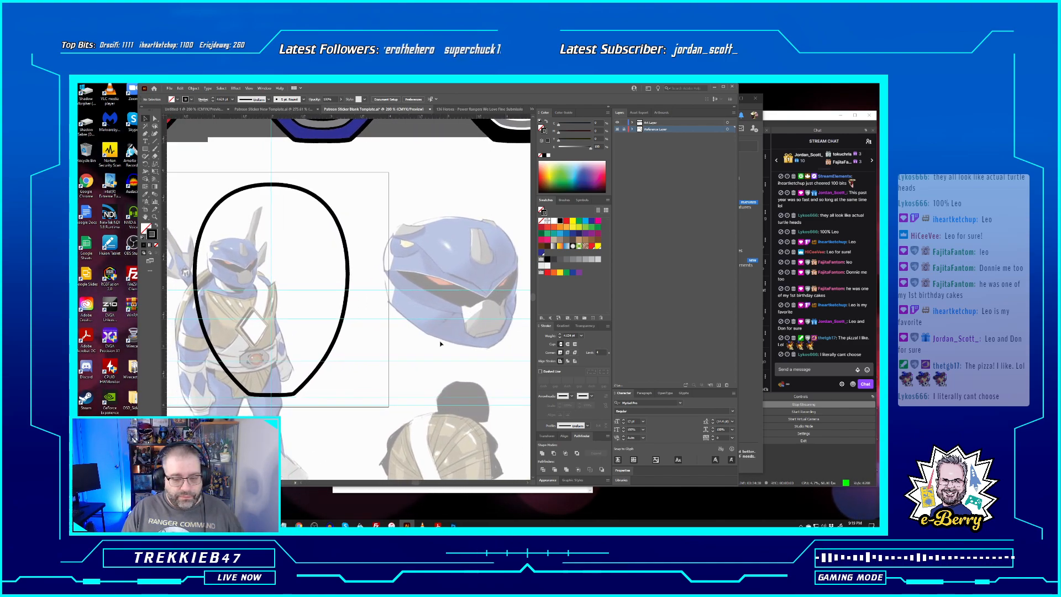
left_click(734, 108)
left_click_drag(397, 305, 496, 300)
key("ctrl+equal")
key("ctrl+minus")
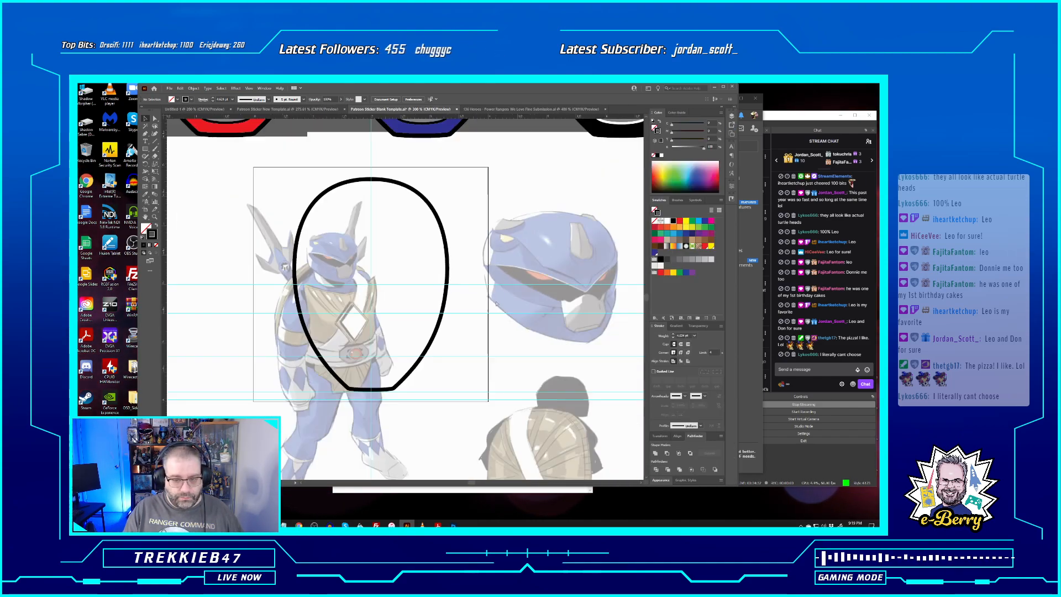
left_click(146, 119)
left_click(297, 275)
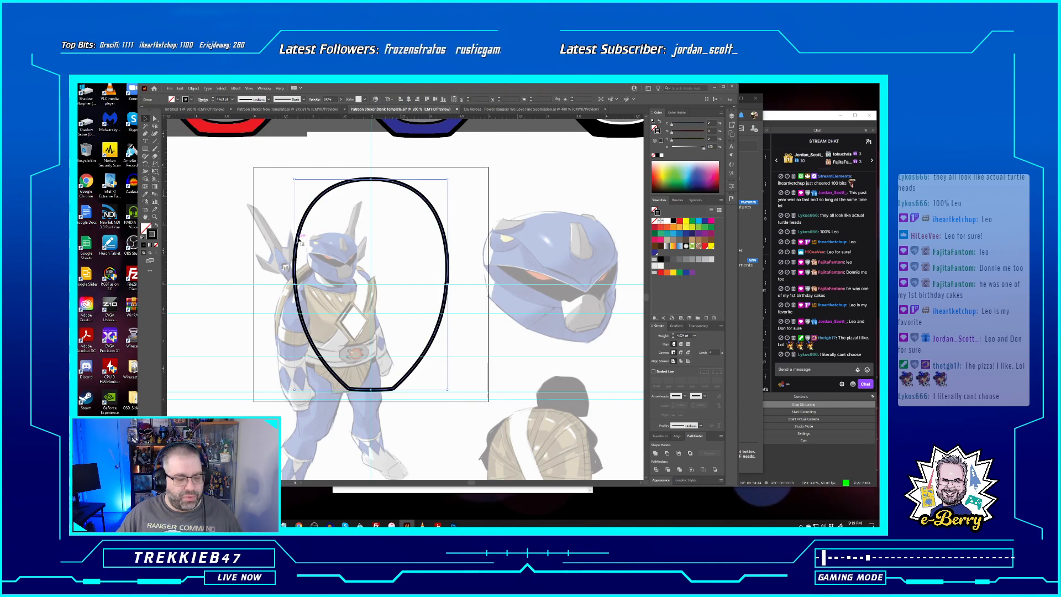
Widen the black head outline evenly about the vertical guide so it spans most of the artboard's width
left_click_drag(295, 284, 262, 285)
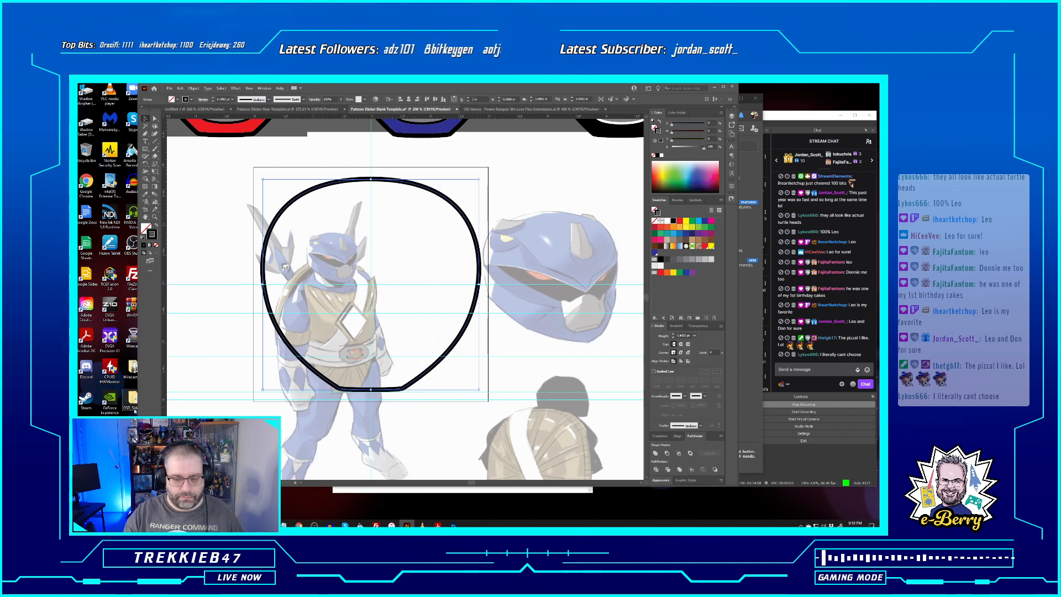
scroll(180, 385, "down", 1)
scroll(180, 387, "down", 1)
left_click_drag(472, 485, 481, 485)
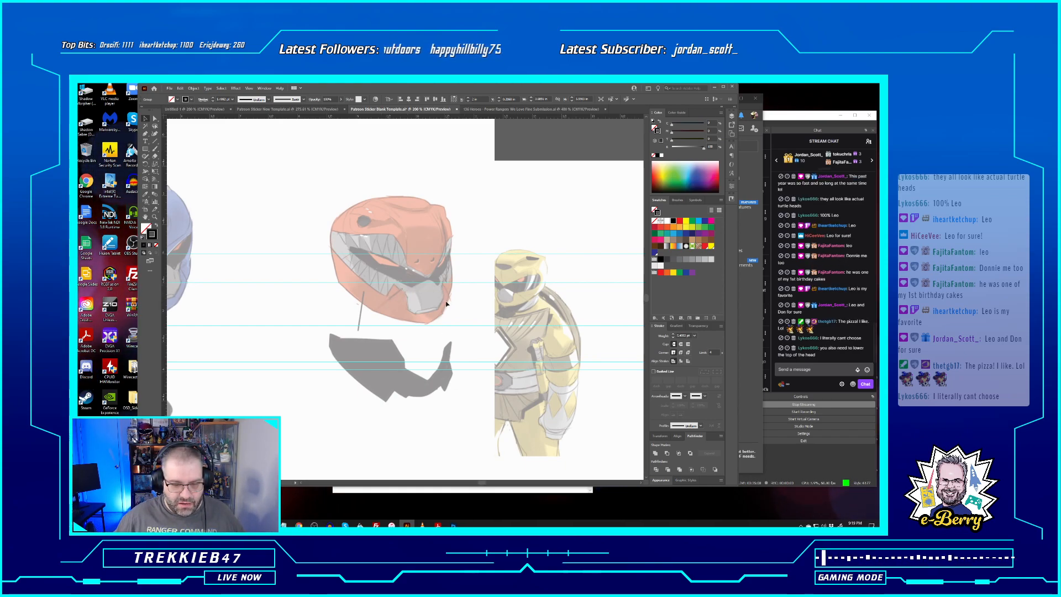
left_click_drag(482, 484, 472, 484)
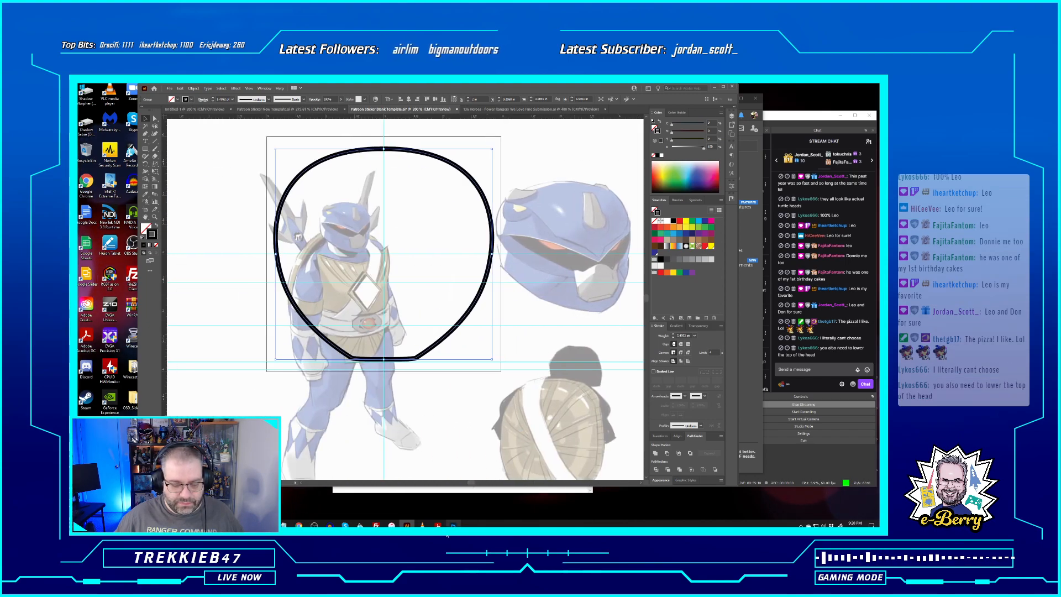
Switch to the MMPR_TMNT_SCHC_PRESS.pdf in Acrobat and browse back from the character designs through covers and comic pages for helmet references
mouse_move(438, 525)
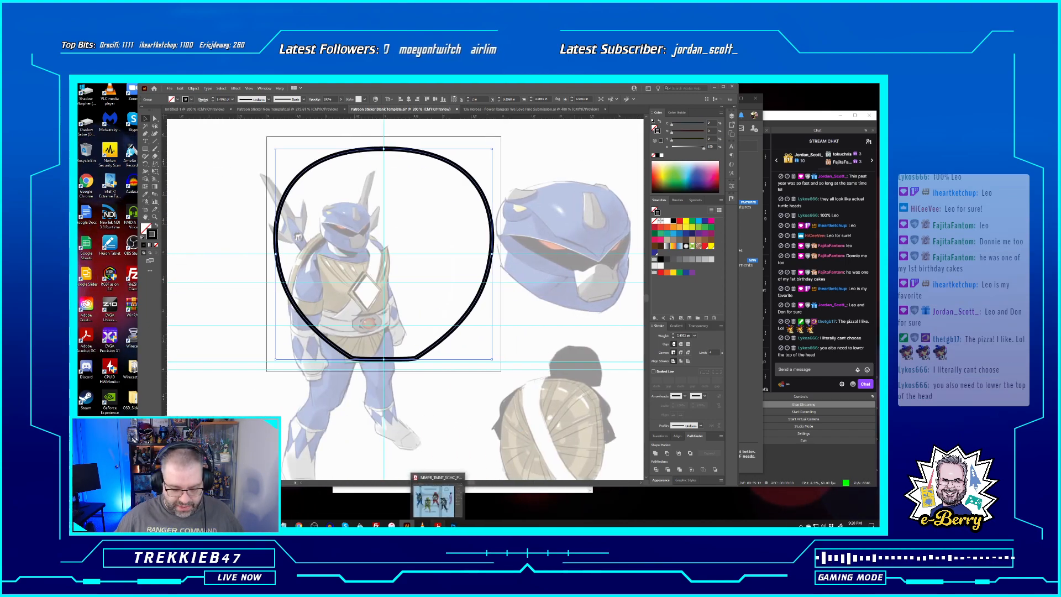
left_click(437, 497)
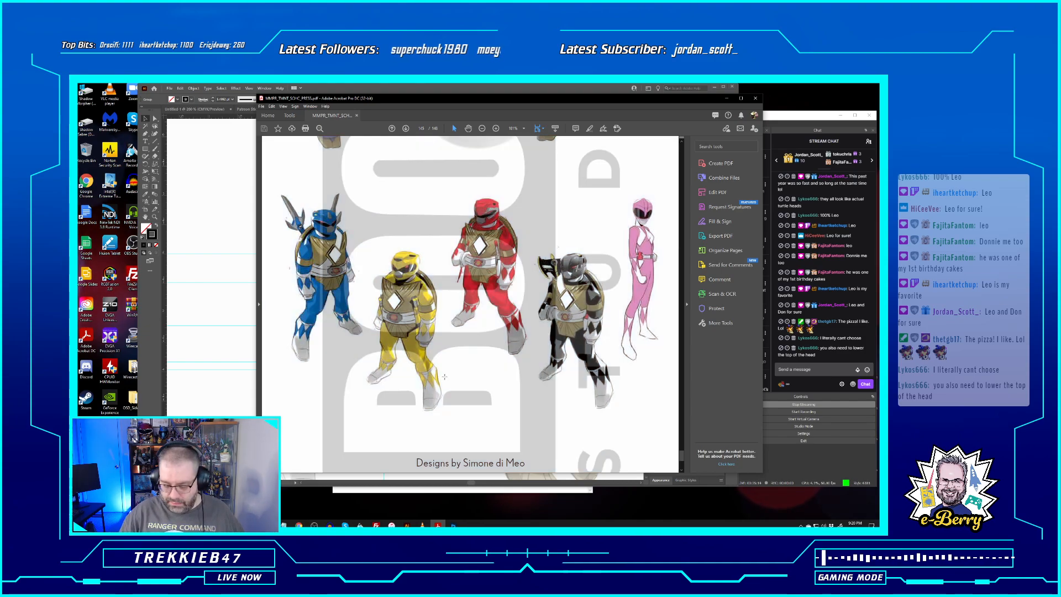
scroll(444, 376, "up", 10)
scroll(447, 377, "up", 10)
scroll(448, 377, "up", 15)
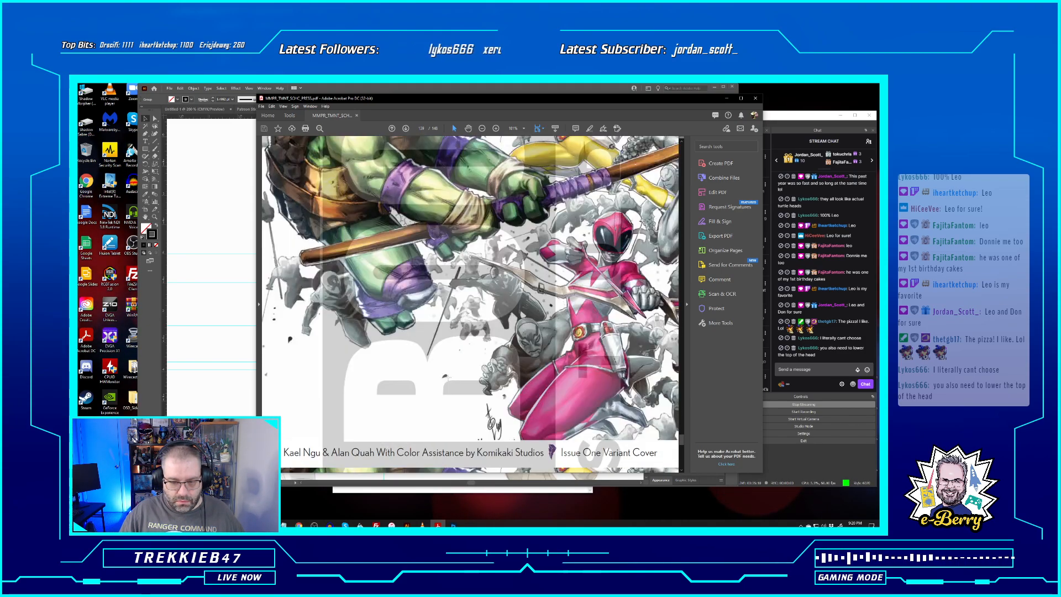
scroll(448, 378, "up", 10)
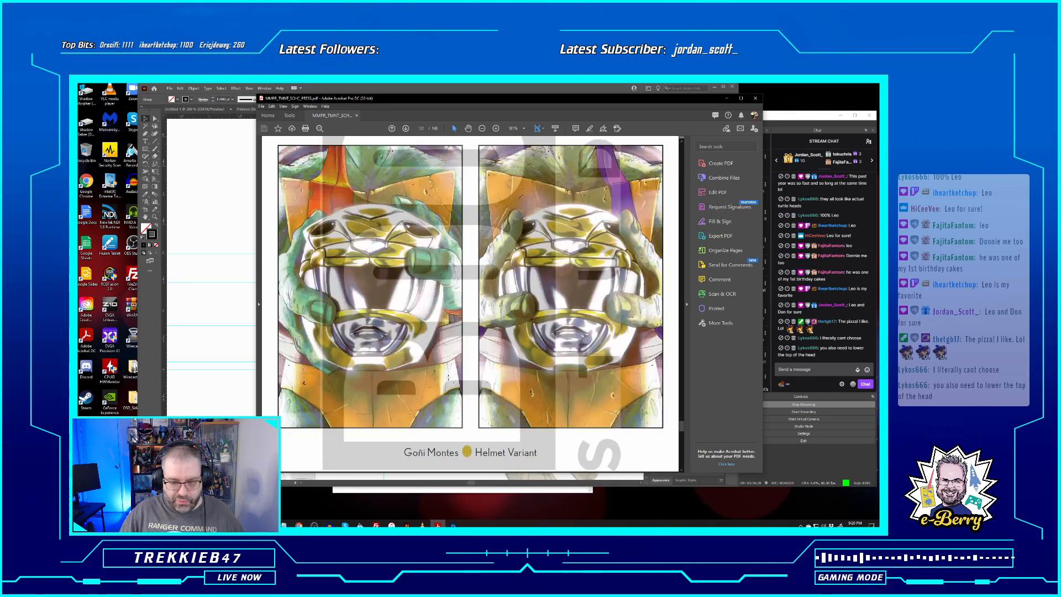
scroll(448, 377, "up", 10)
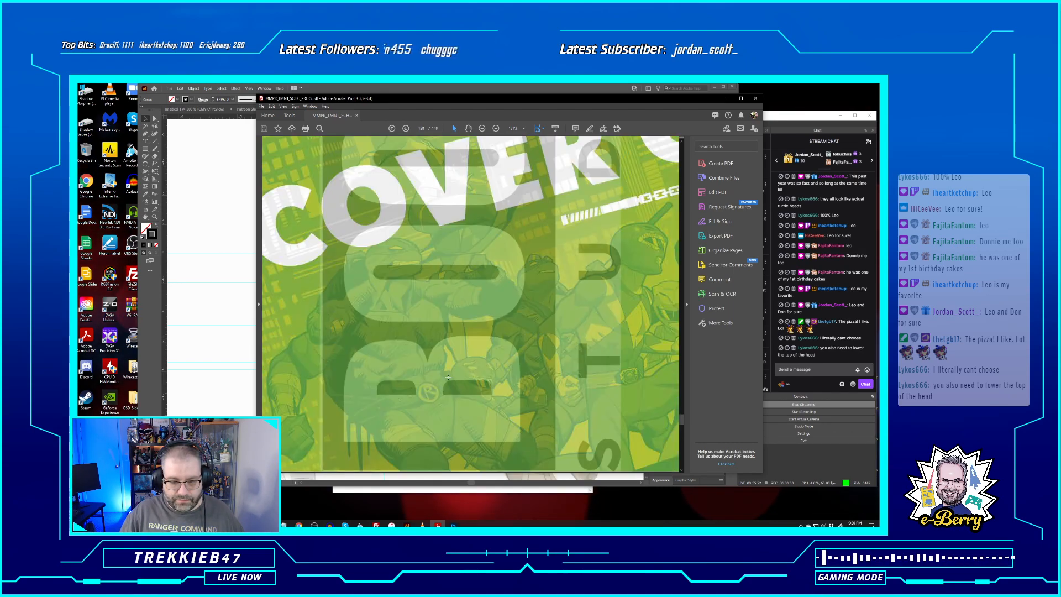
scroll(448, 378, "up", 12)
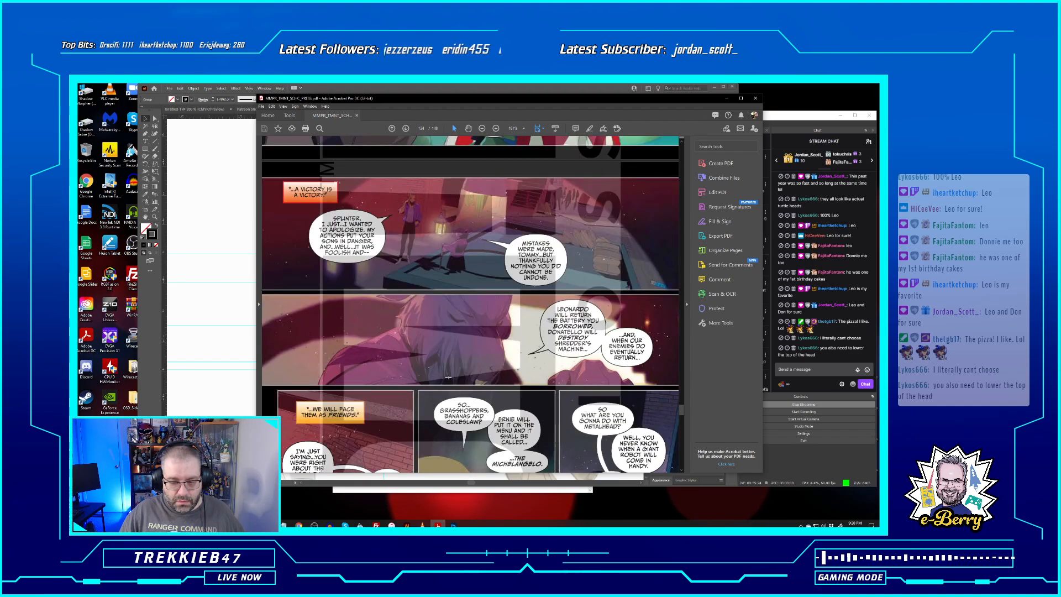
scroll(448, 380, "up", 12)
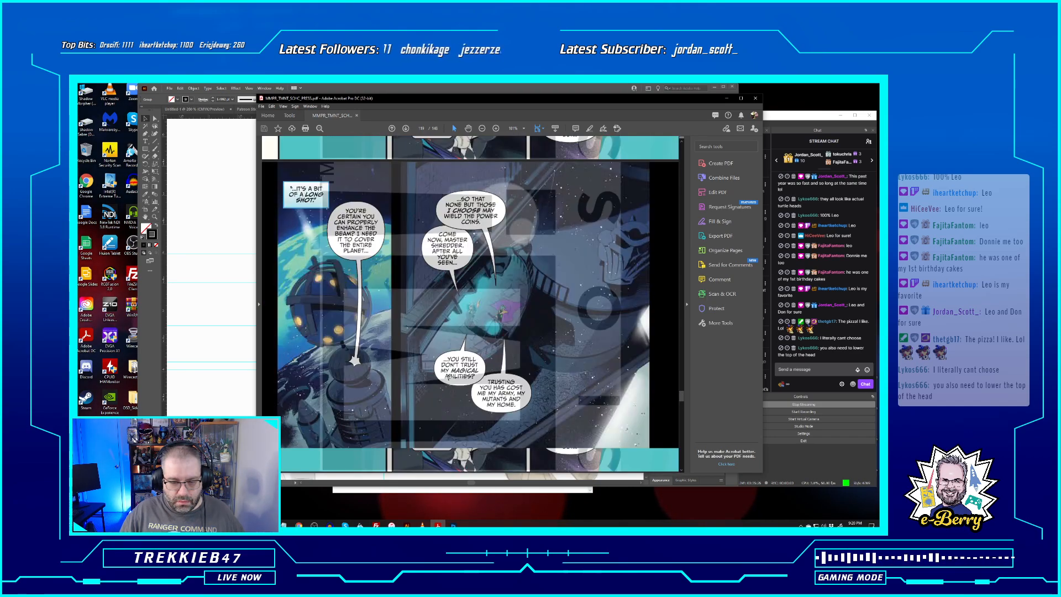
scroll(449, 377, "up", 8)
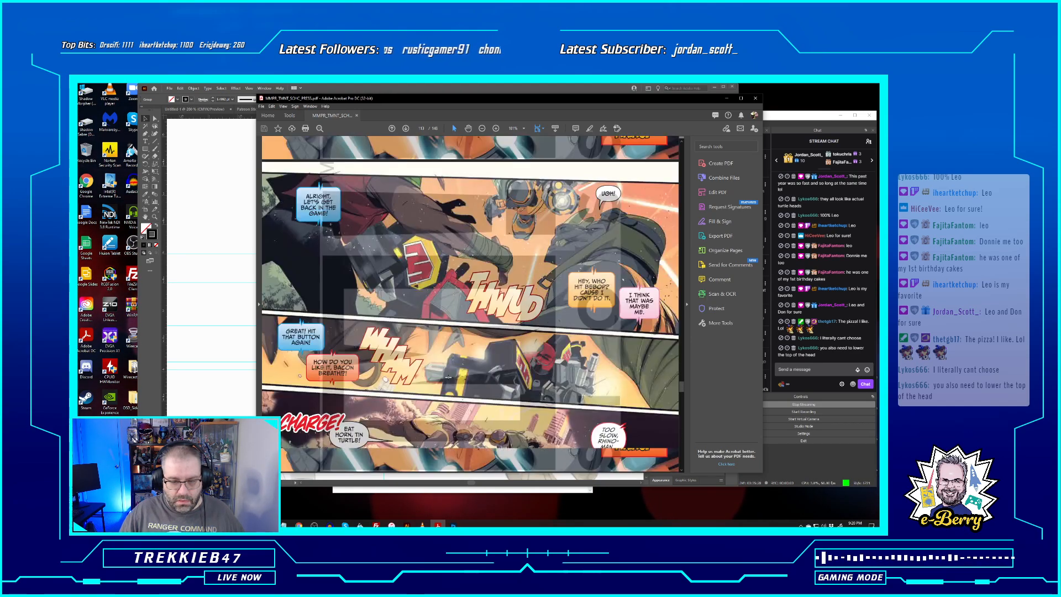
scroll(448, 378, "up", 5)
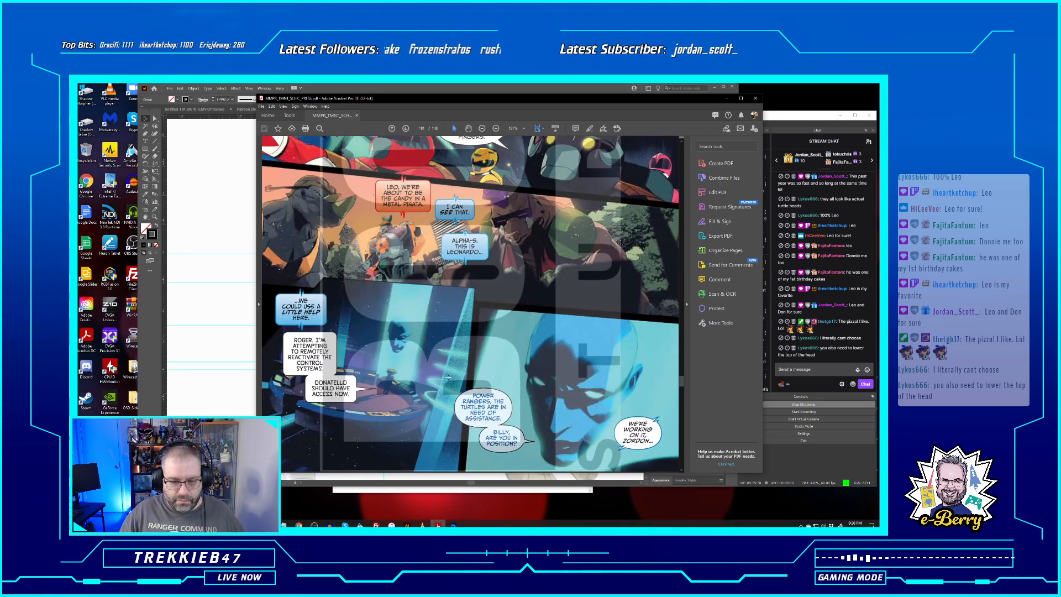
scroll(447, 376, "up", 2)
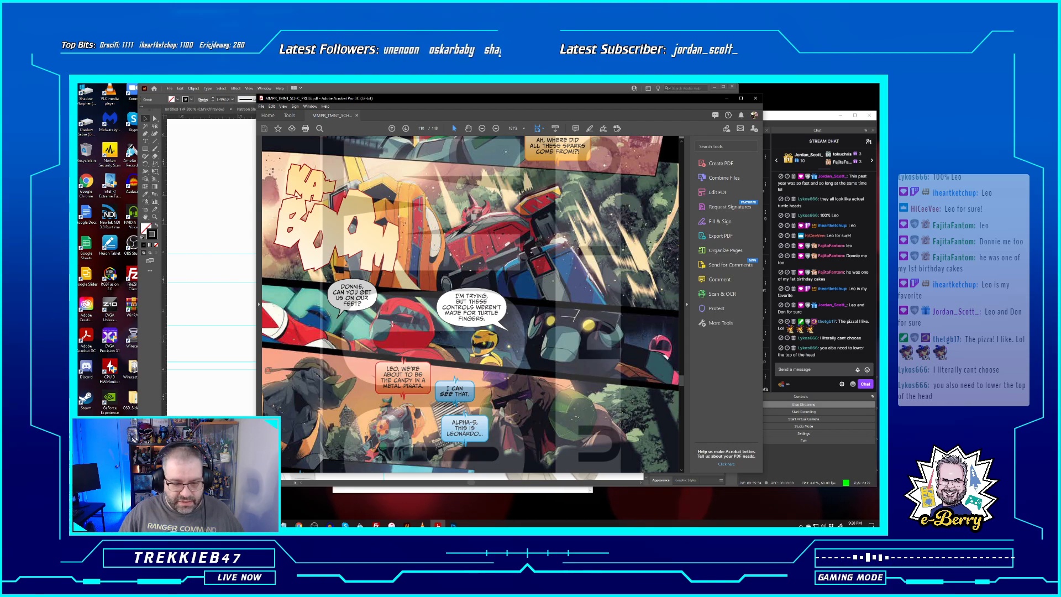
scroll(388, 350, "up", 2)
scroll(409, 332, "up", 10)
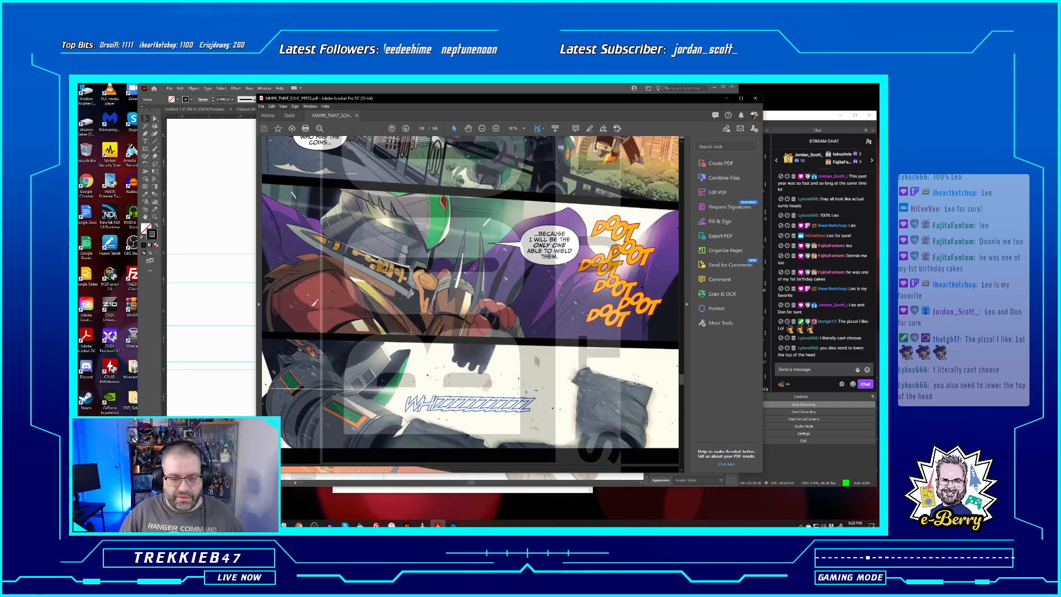
scroll(410, 332, "up", 10)
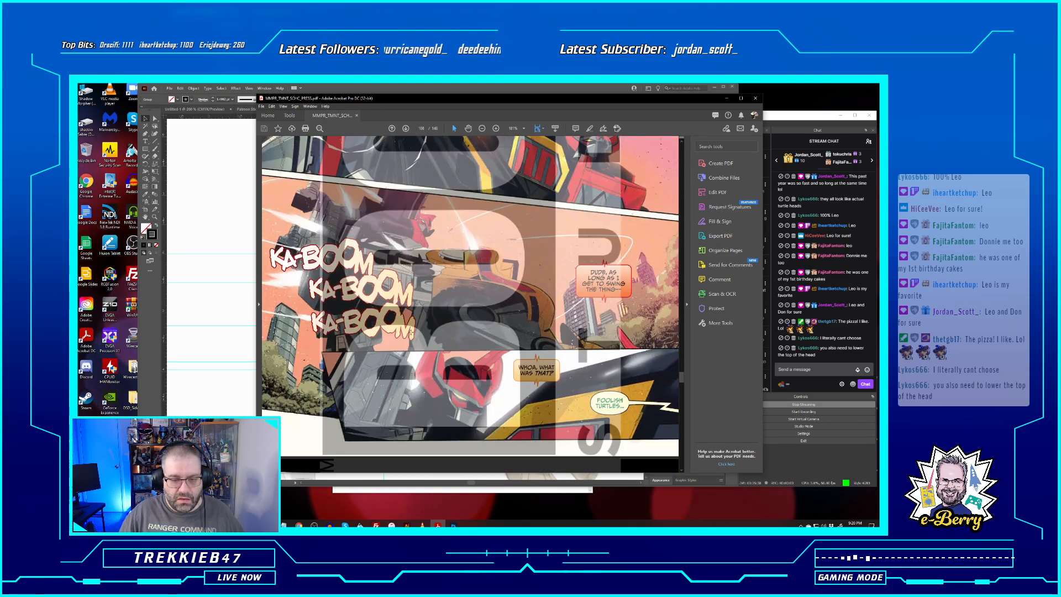
scroll(410, 332, "up", 10)
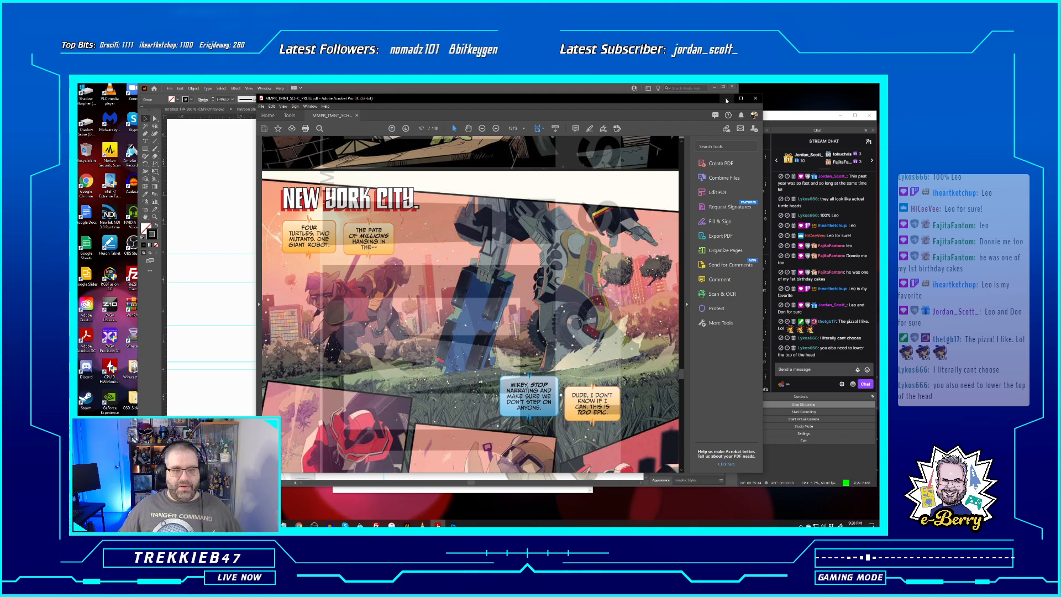
left_click(727, 98)
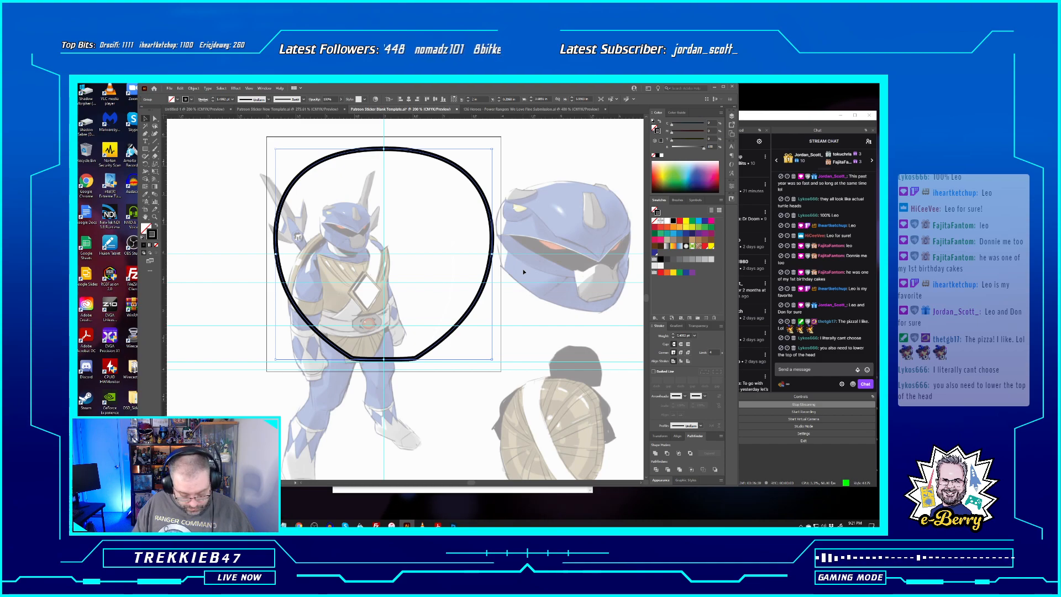
key("slash")
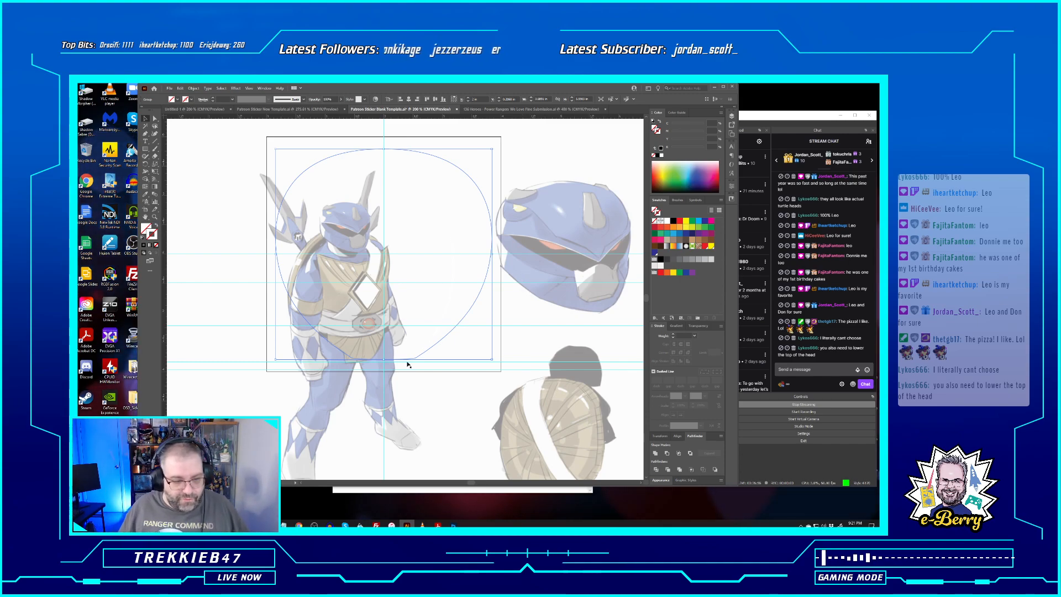
left_click(243, 231)
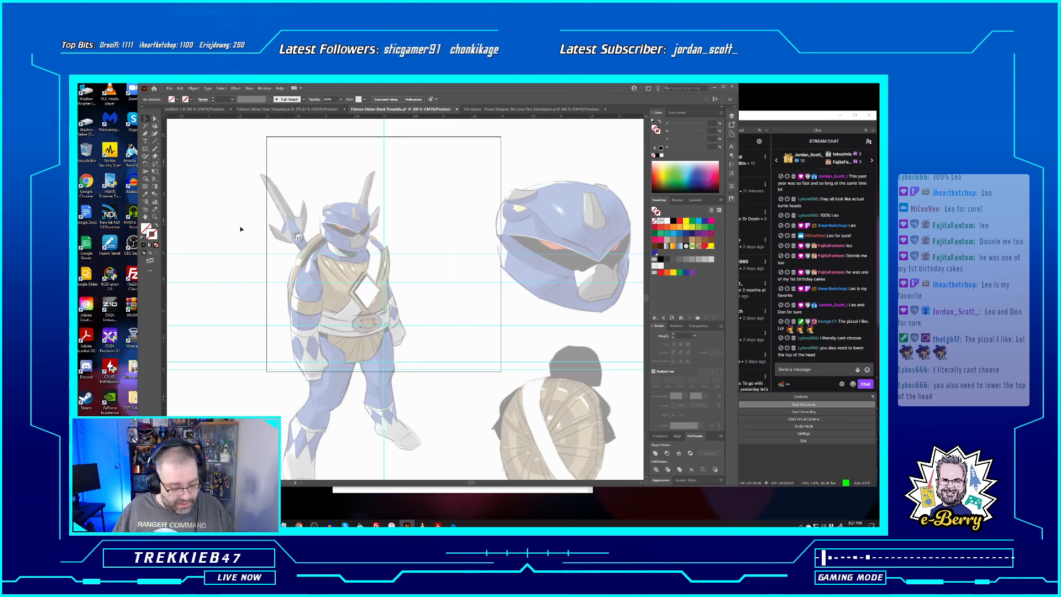
key("ctrl+z")
key("ctrl+z")
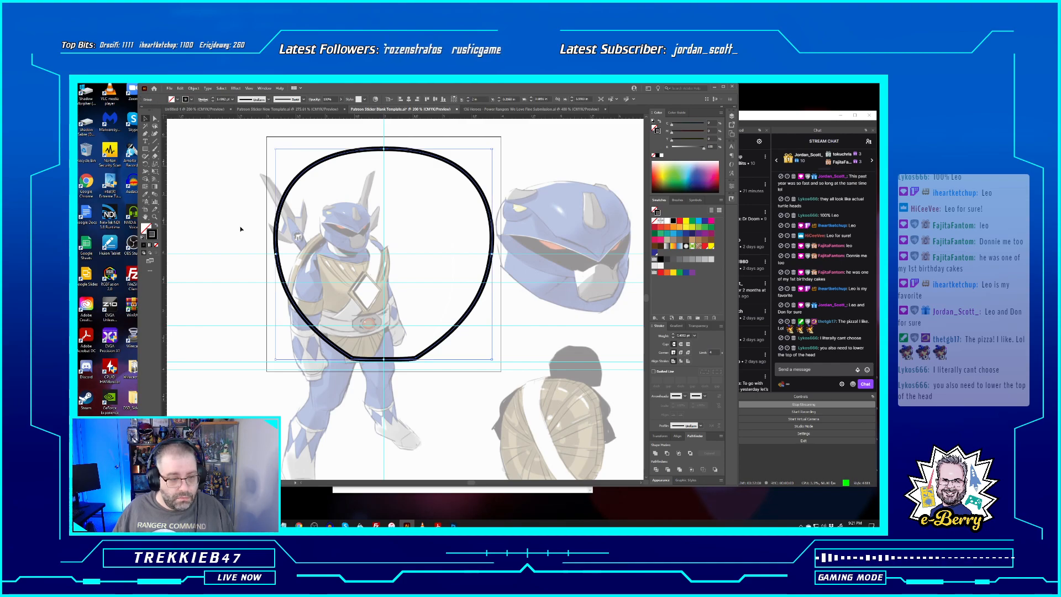
Deselect the head outline, then unlock the reference layer and make it the active layer
left_click(241, 229)
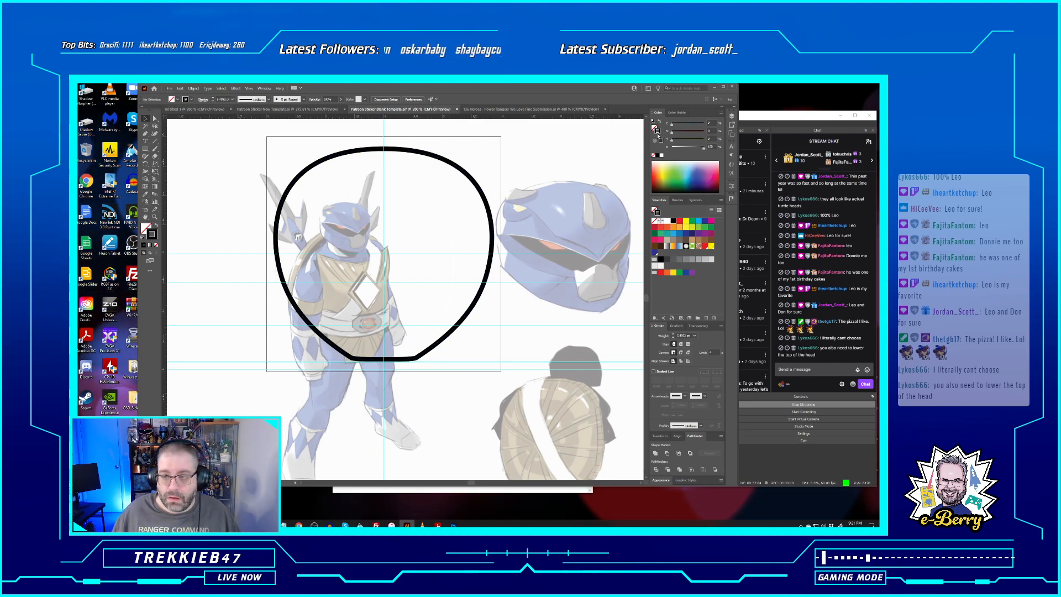
key("ctrl+minus")
key("ctrl+minus")
key("ctrl+minus")
key("ctrl+minus")
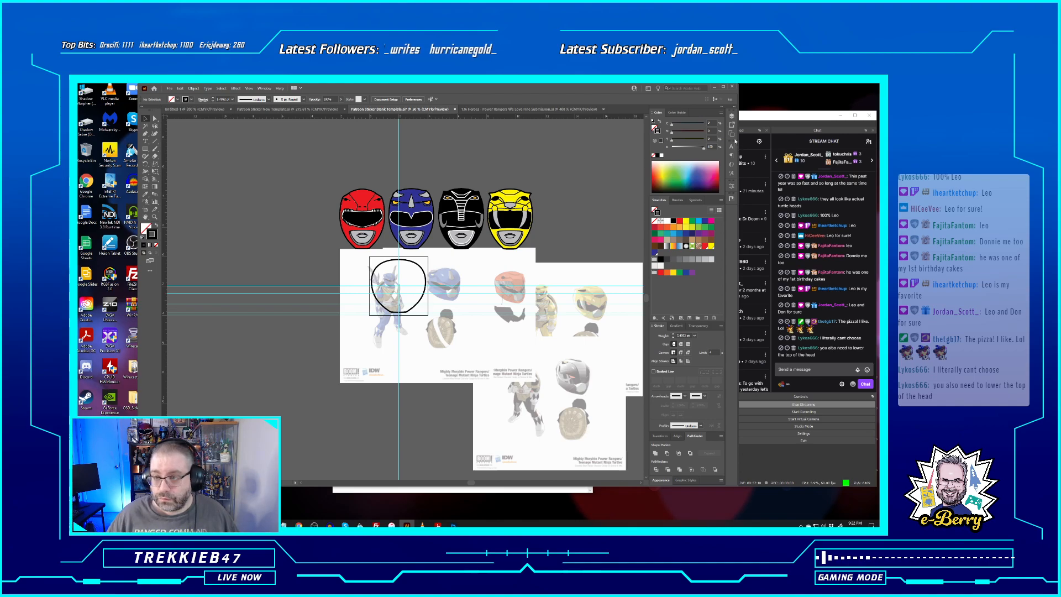
left_click(732, 117)
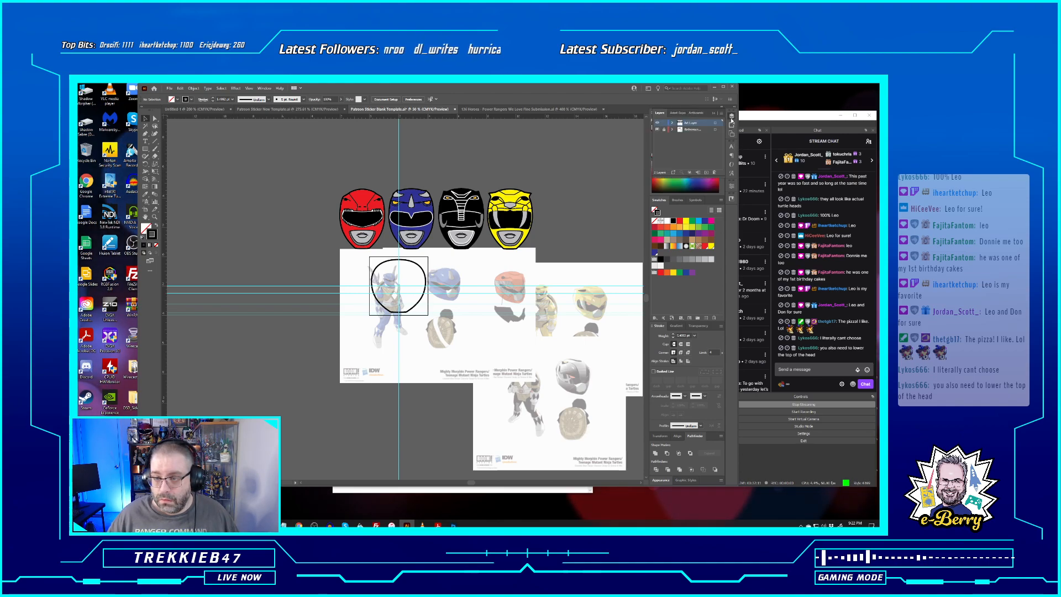
left_click(689, 131)
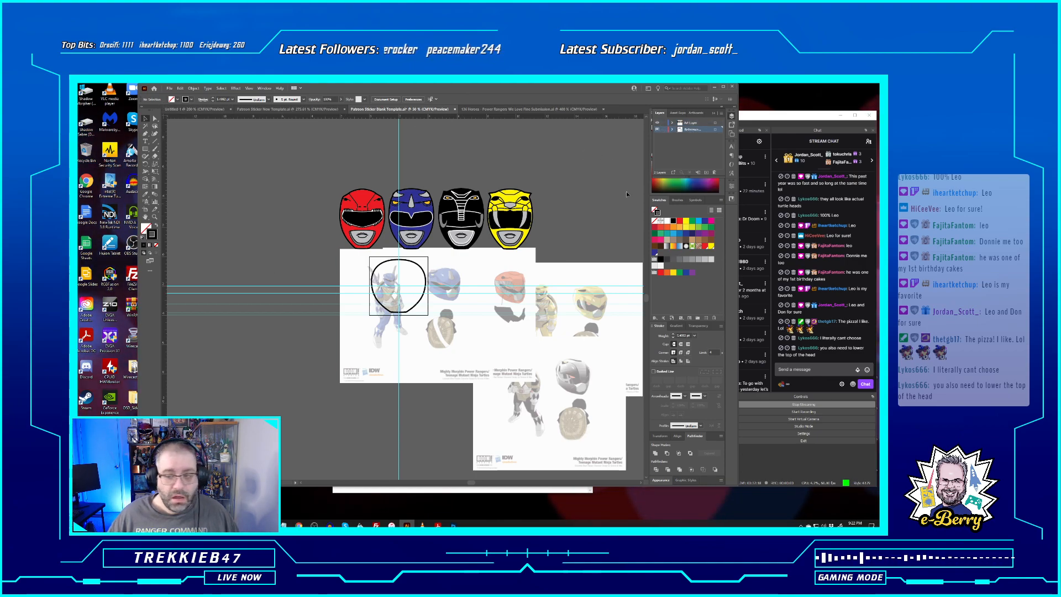
Place the Cover A Main image from the MMPR_TMNT_004_PRESS folder beside the left edge of the existing reference sheets
left_click(170, 89)
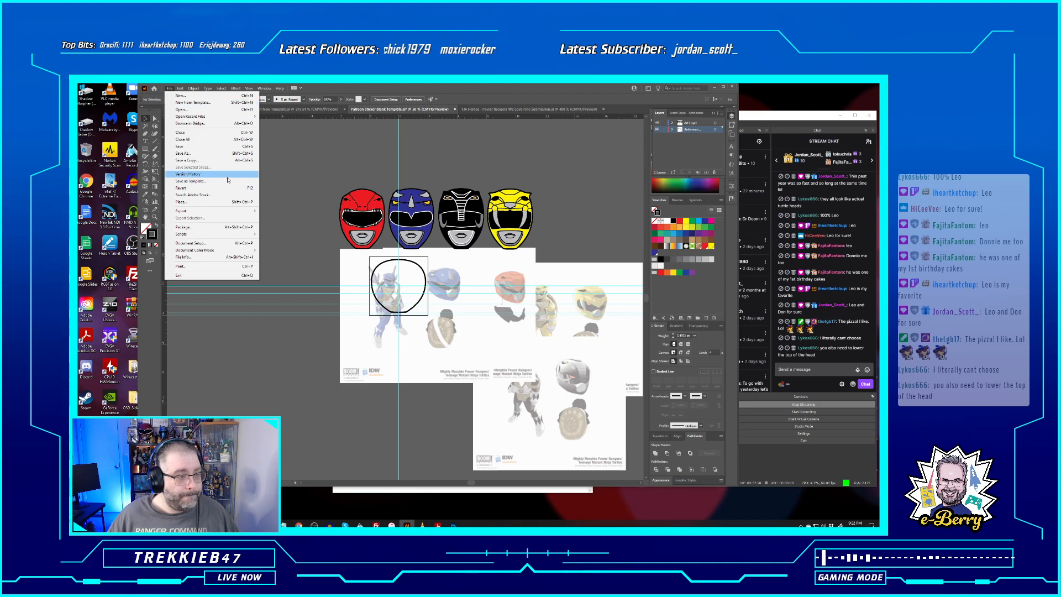
left_click(219, 202)
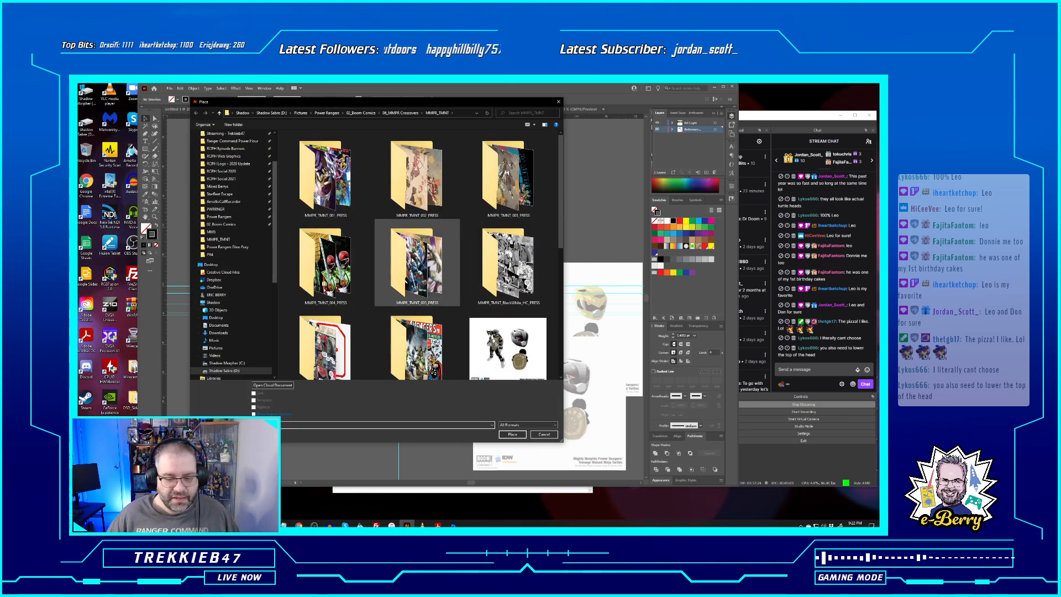
double_click(313, 265)
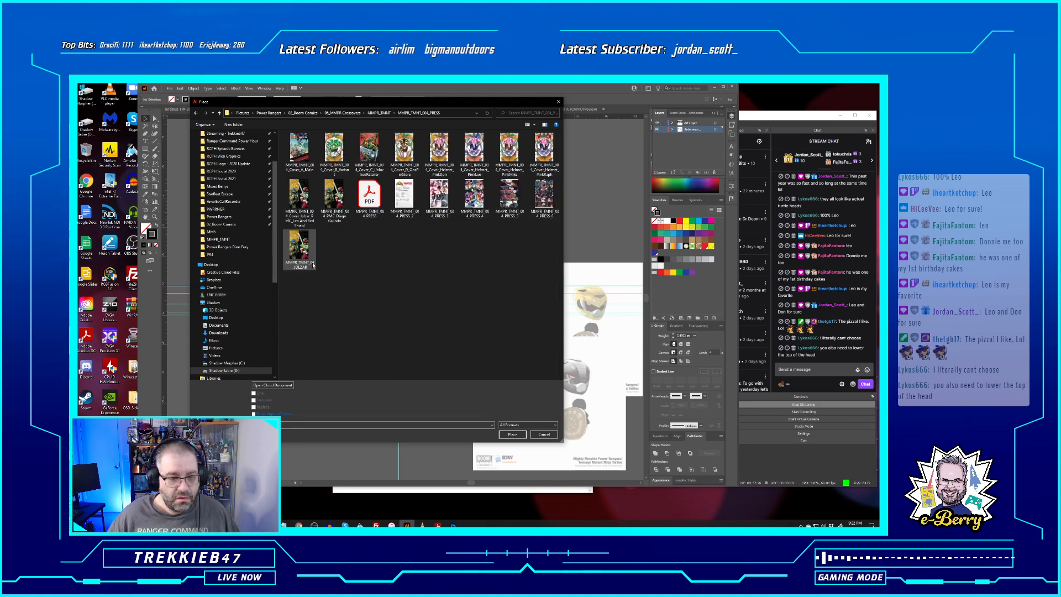
left_click(299, 159)
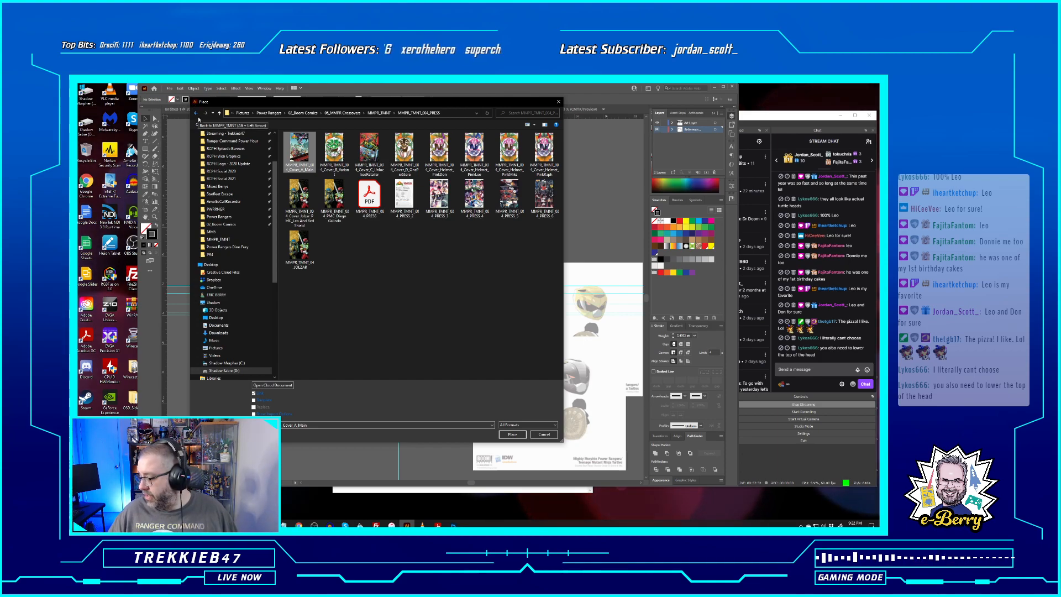
key("Return")
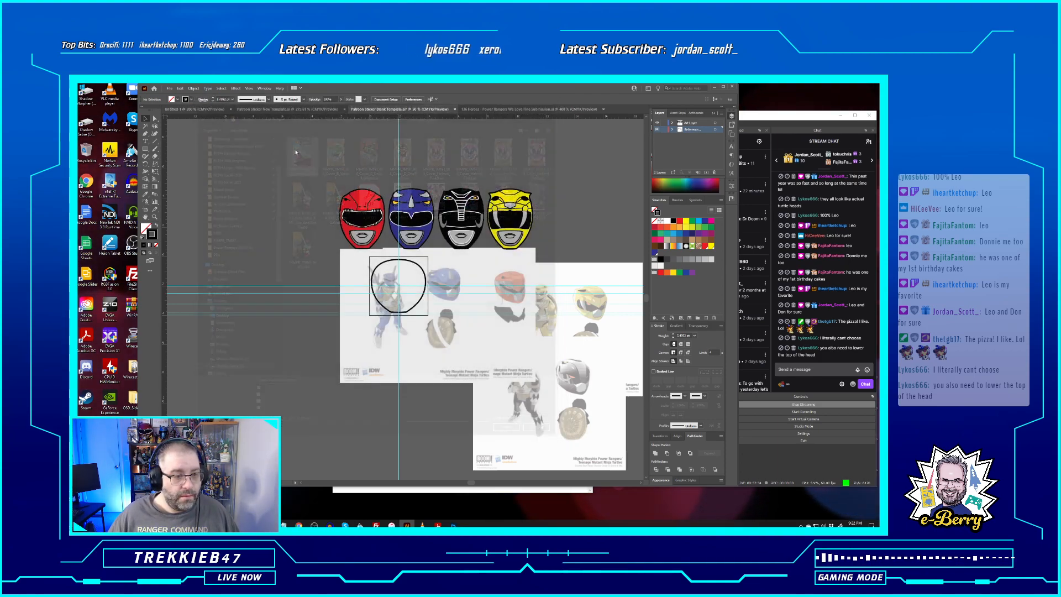
left_click(245, 260)
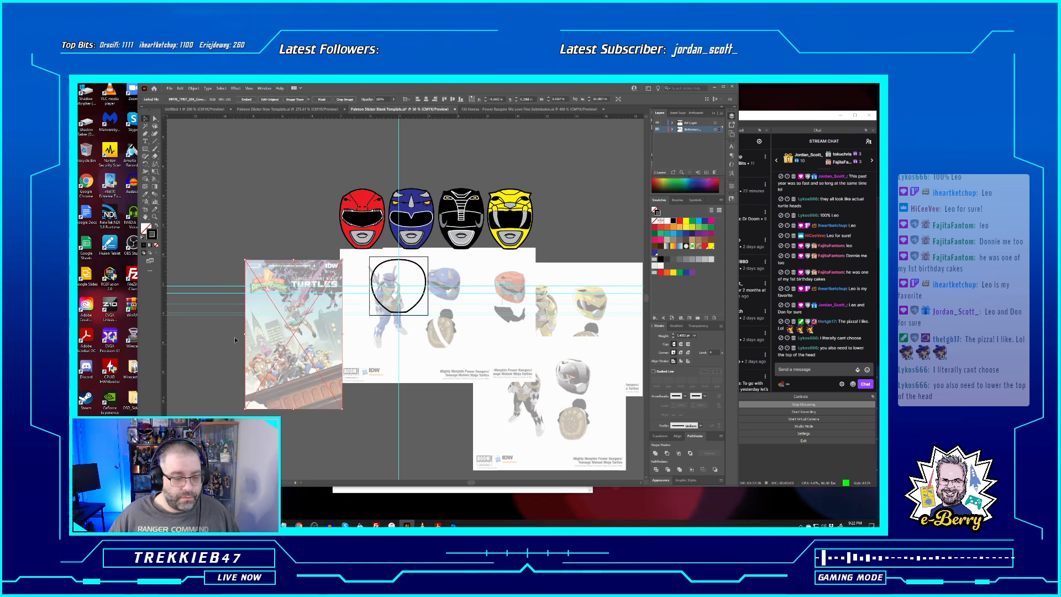
Examine the placed cover up close, comparing the helmets and head shapes of the blue, yellow, red and black ranger turtles
key("ctrl+minus")
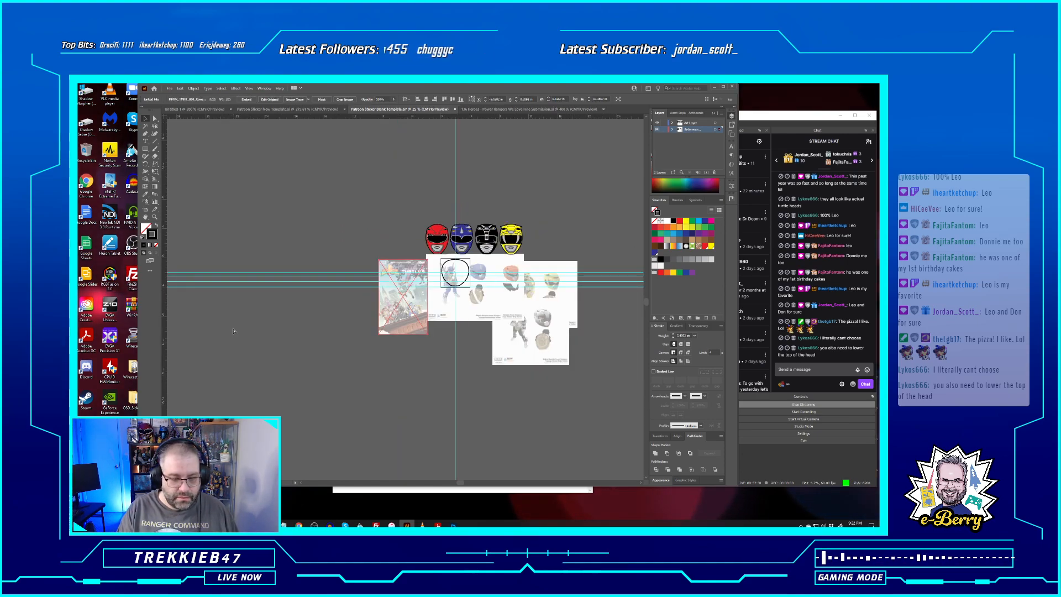
key("ctrl+plus")
key("ctrl+plus")
key("ctrl+plus")
key("ctrl+plus")
key("ctrl+plus")
key("ctrl+plus")
key("ctrl+plus")
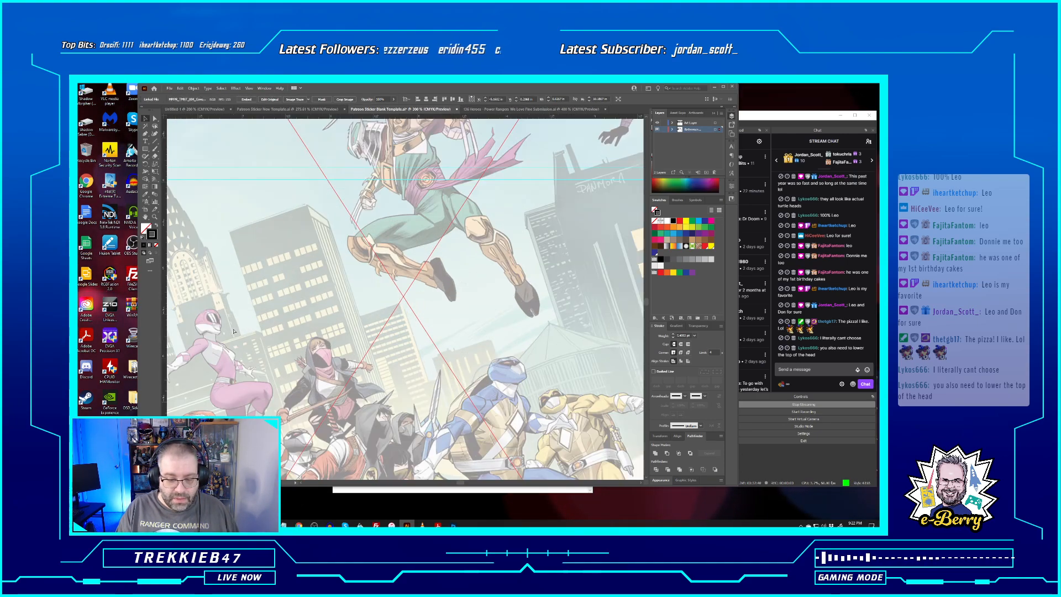
scroll(424, 377, "down", 5)
scroll(436, 284, "right", 3)
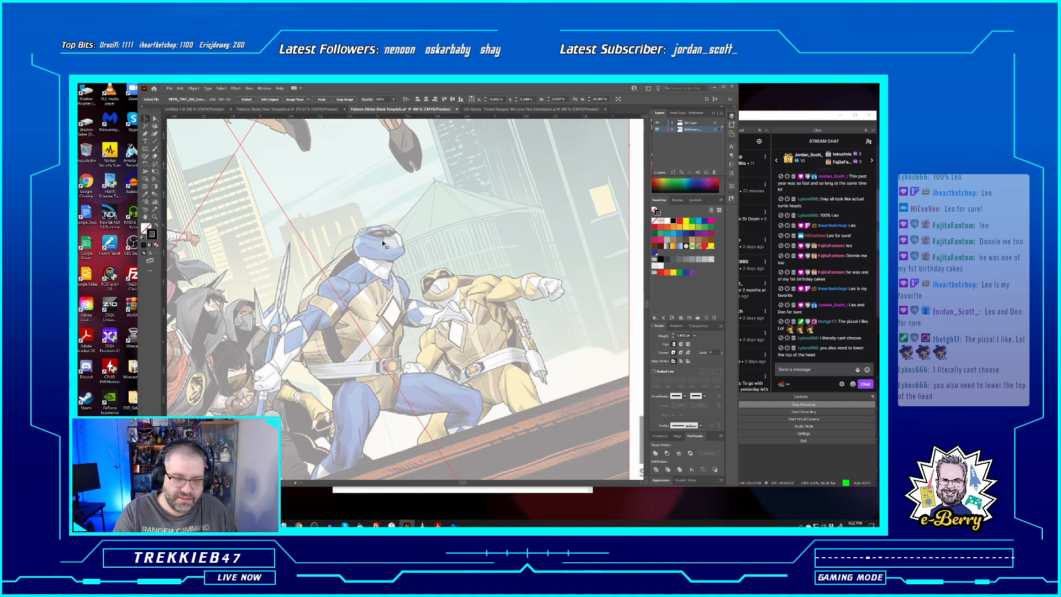
left_click_drag(244, 316, 404, 303)
mouse_move(283, 306)
left_mouse_down()
mouse_move(396, 336)
mouse_move(311, 302)
mouse_move(376, 233)
left_mouse_up()
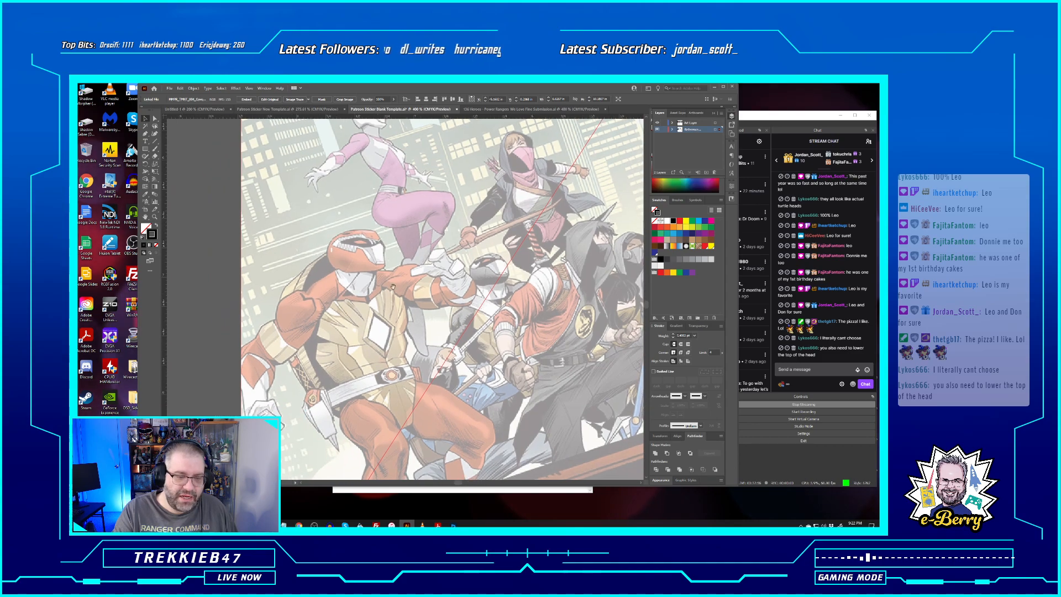
mouse_move(496, 319)
left_mouse_down()
mouse_move(426, 330)
mouse_move(436, 335)
mouse_move(423, 322)
mouse_move(343, 323)
left_mouse_up()
mouse_move(354, 288)
left_mouse_down()
mouse_move(319, 292)
mouse_move(458, 282)
left_mouse_up()
left_click_drag(349, 293, 432, 311)
left_click_drag(497, 298, 354, 285)
left_click_drag(442, 290, 410, 288)
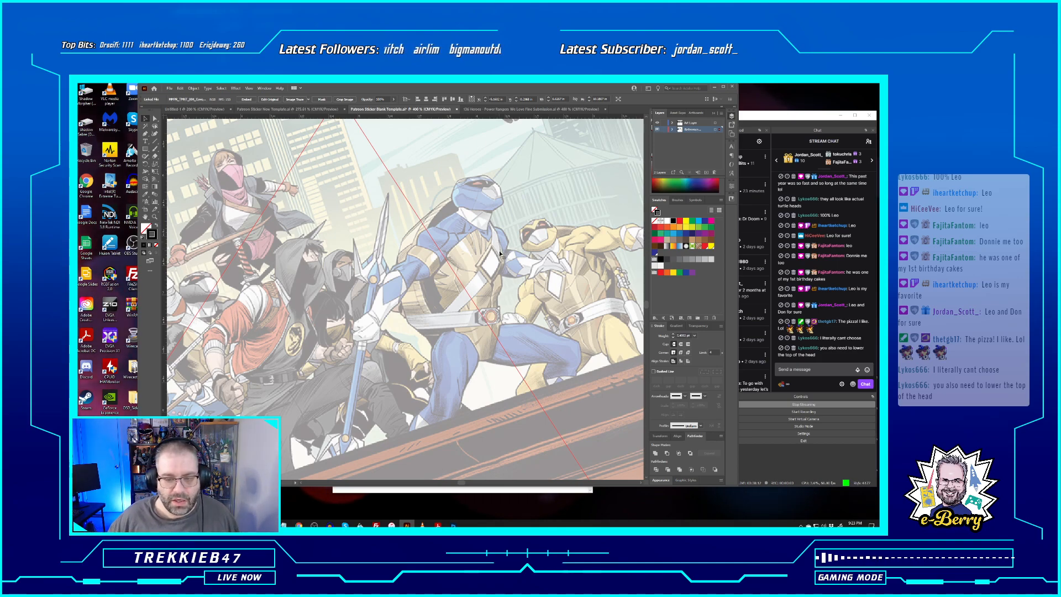
Rotate the placed cover image clockwise to level the tilted turtle rangers, and move it up above the reference sheets
key("ctrl+minus")
key("ctrl+minus")
key("ctrl+minus")
key("ctrl+minus")
key("ctrl+minus")
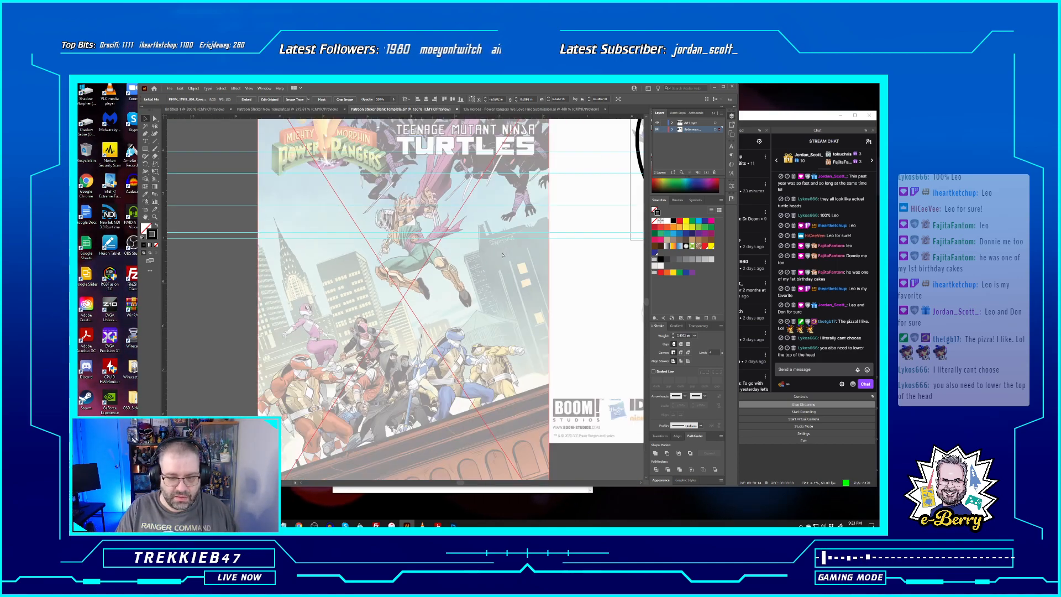
left_click_drag(469, 400, 360, 522)
scroll(452, 386, "down", 6)
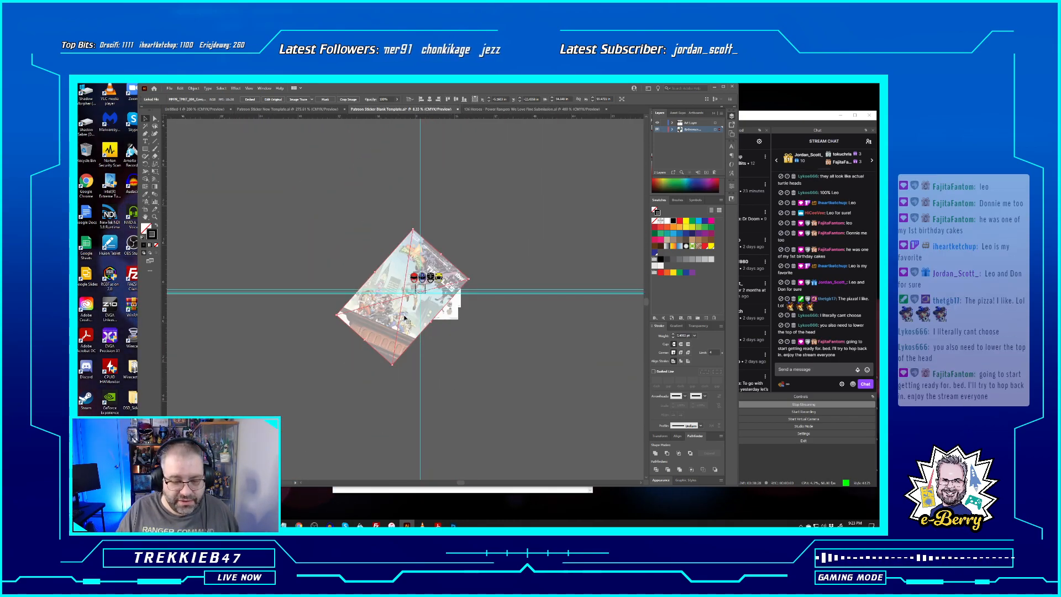
left_click_drag(405, 317, 397, 277)
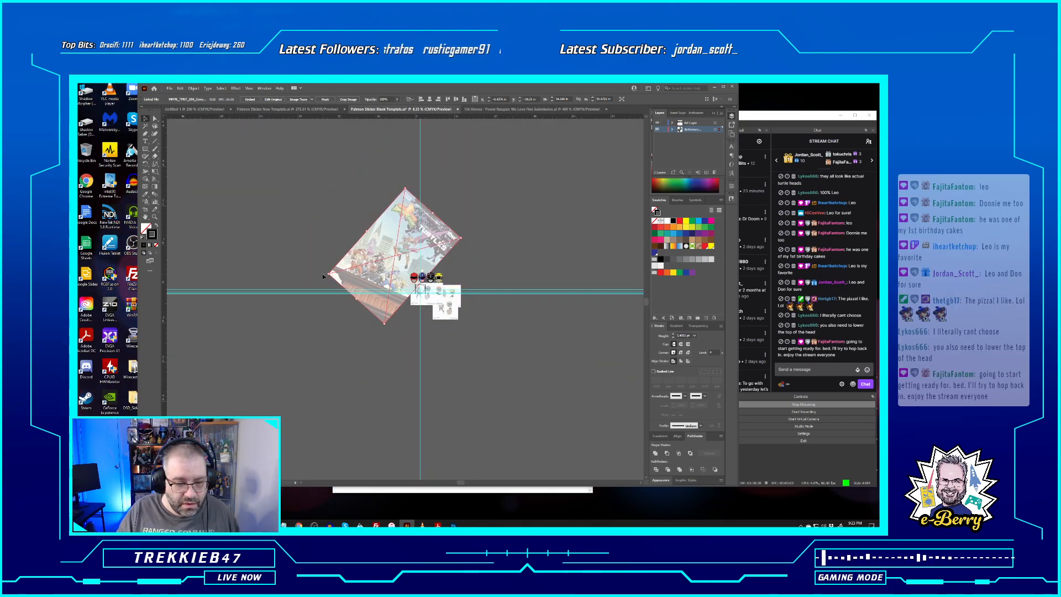
left_click_drag(326, 274, 325, 281)
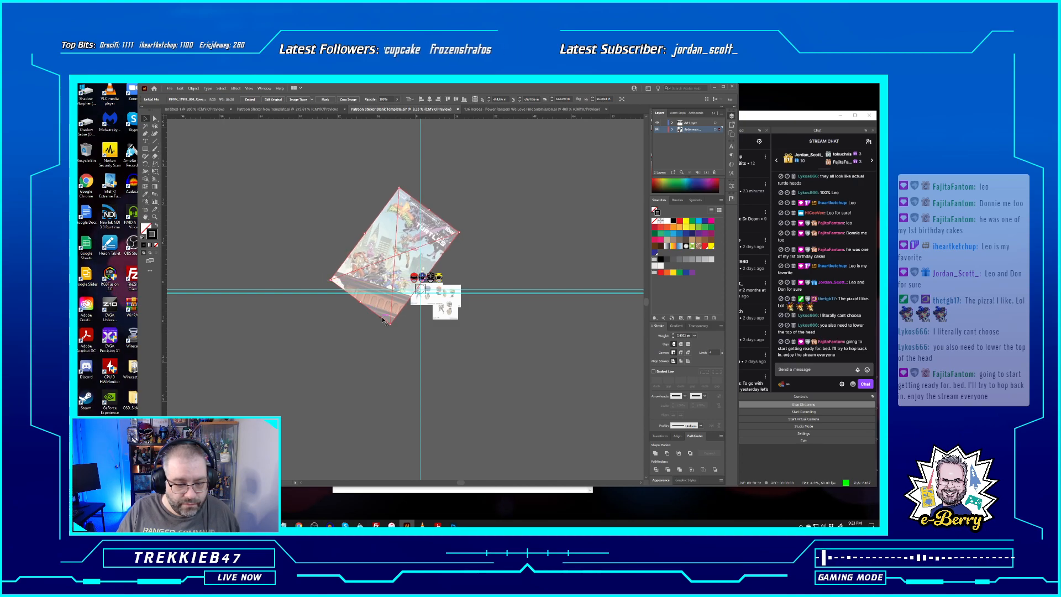
Enlarge the cover image, fine-tune its rotation, and move it so the yellow ranger turtle sits near the head outline
left_click_drag(410, 325, 434, 476)
left_click_drag(463, 228, 435, 159)
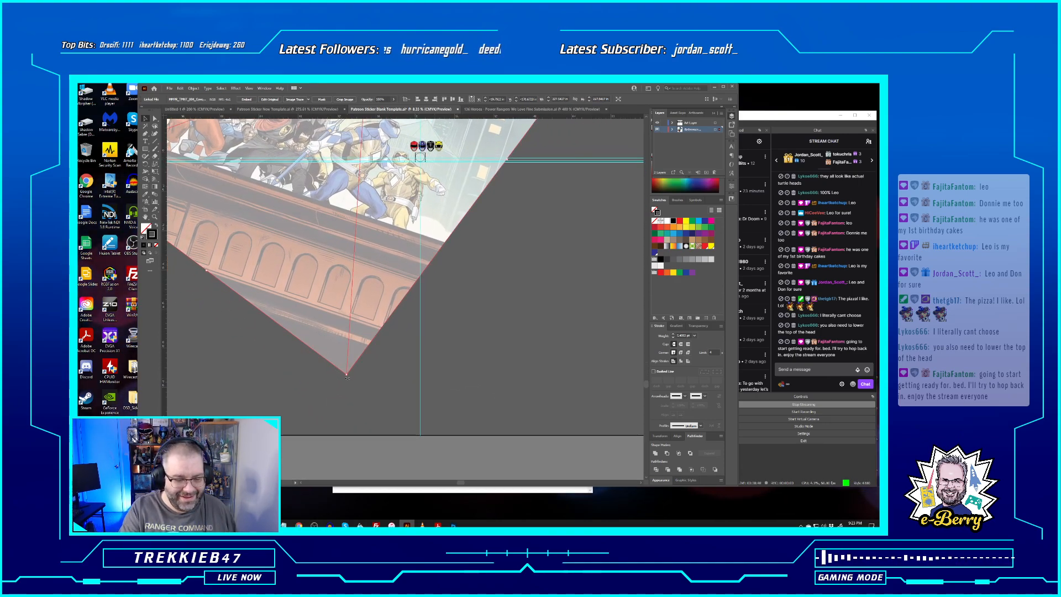
left_click_drag(348, 376, 354, 264)
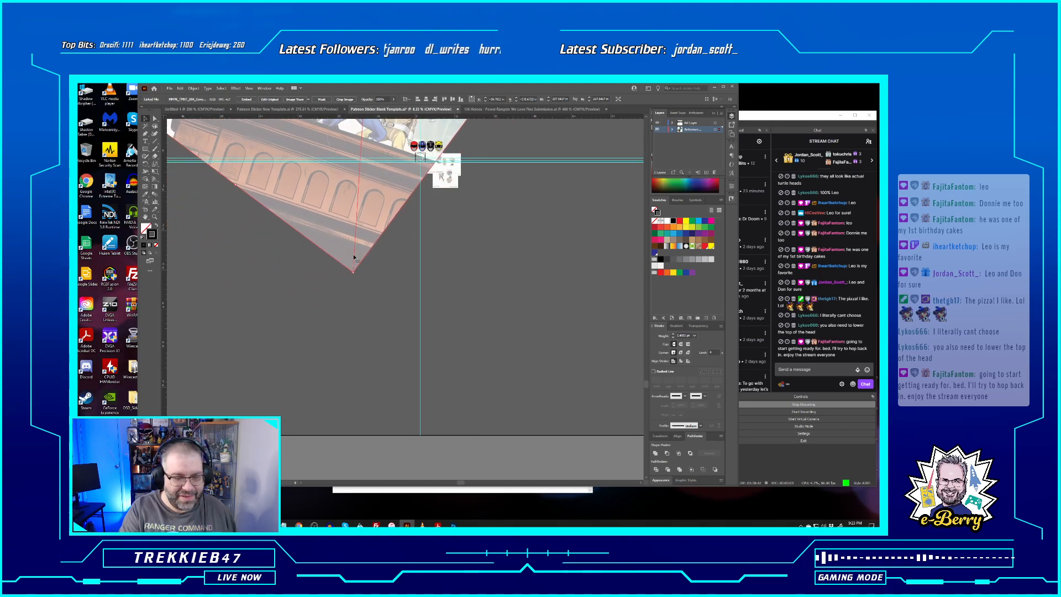
scroll(364, 252, "up", 3)
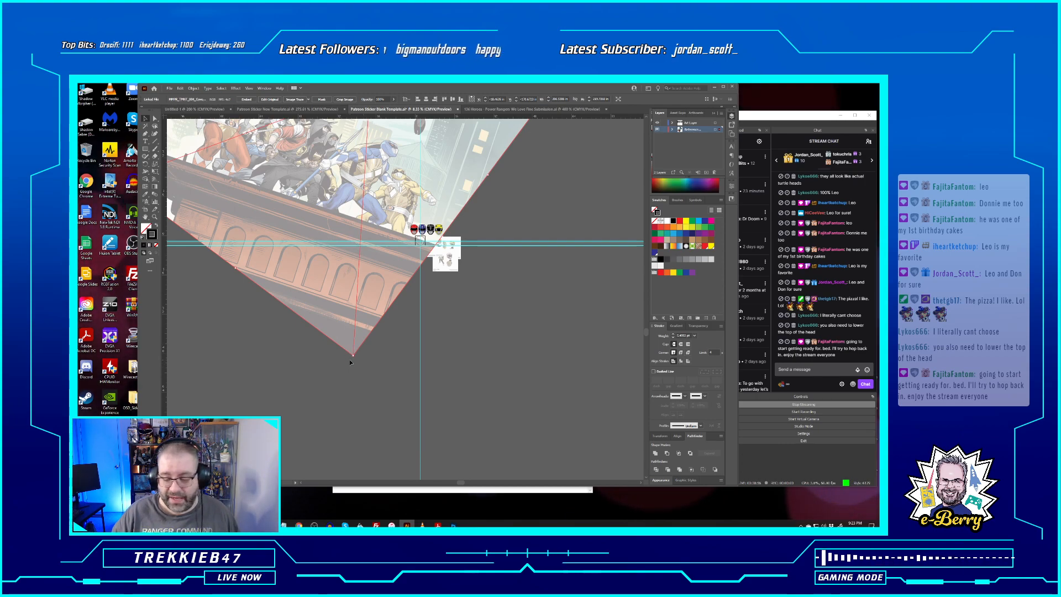
left_click_drag(352, 359, 405, 370)
left_click_drag(304, 266, 304, 339)
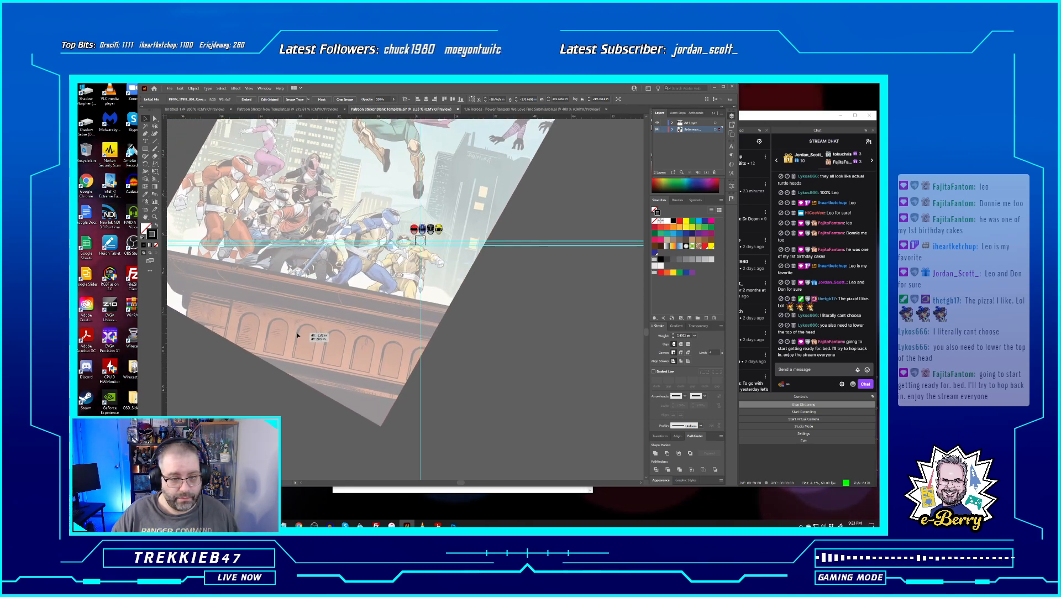
Nudge the enlarged cover image into its final position and lock the reference layer
left_click(458, 334)
left_click(513, 194)
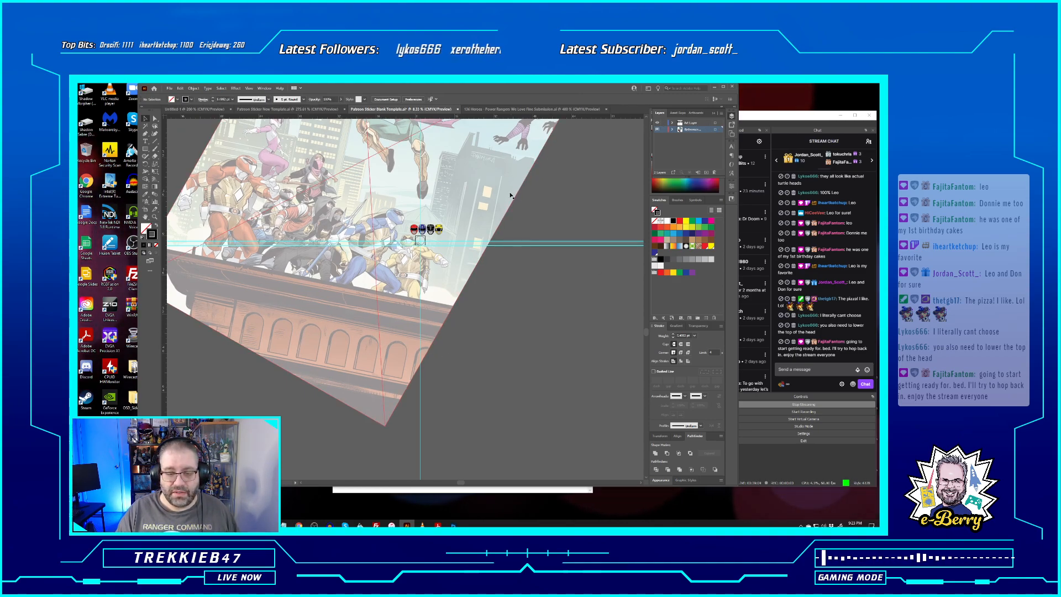
mouse_move(503, 196)
left_mouse_down()
mouse_move(404, 184)
mouse_move(501, 195)
left_mouse_up()
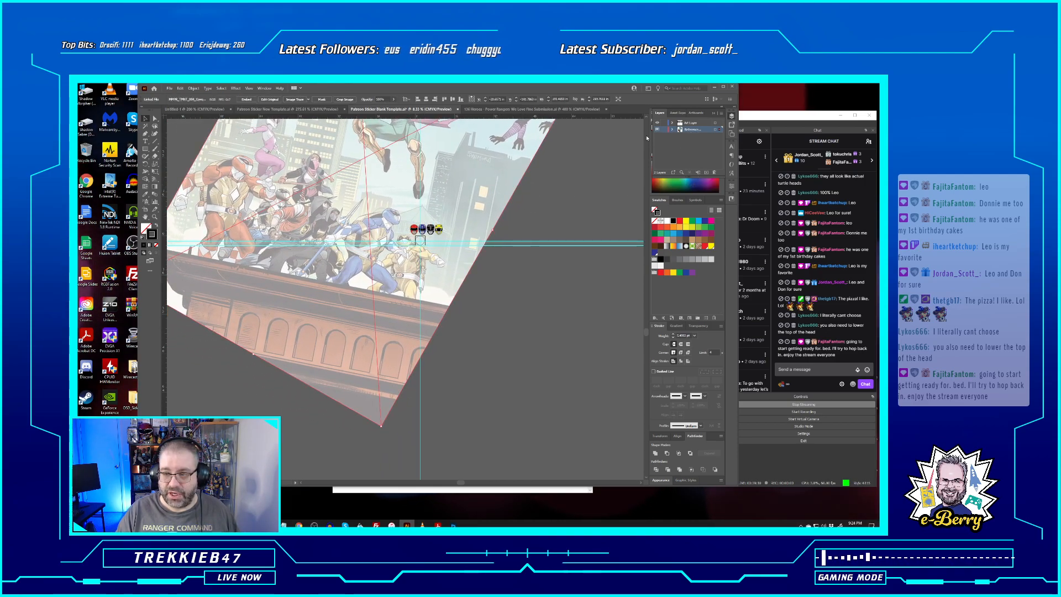
left_click(665, 129)
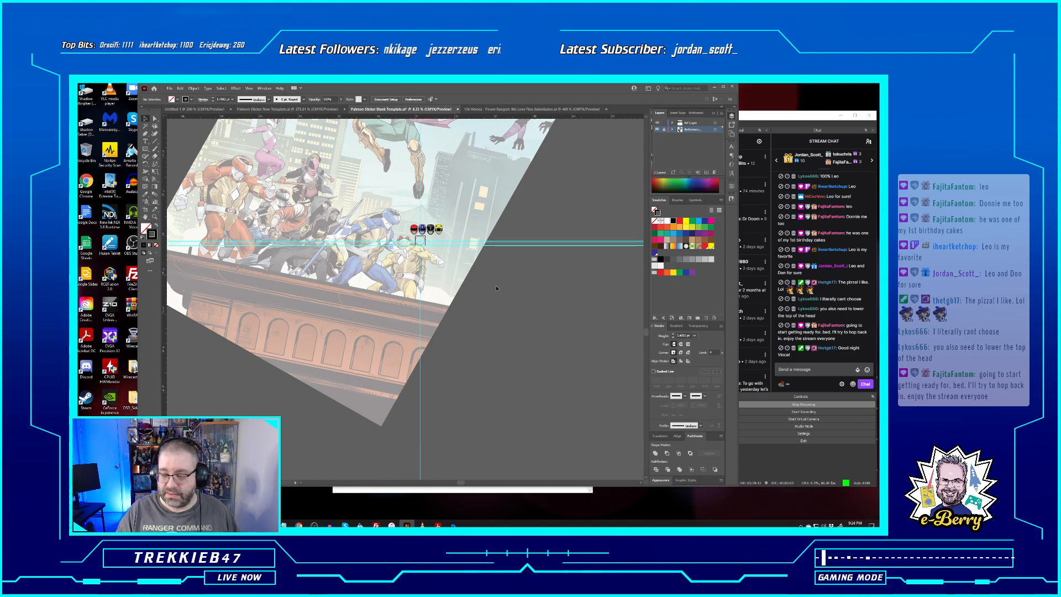
Delete the stray white curve inside the right side of the turtle head outline
scroll(496, 288, "up", 7)
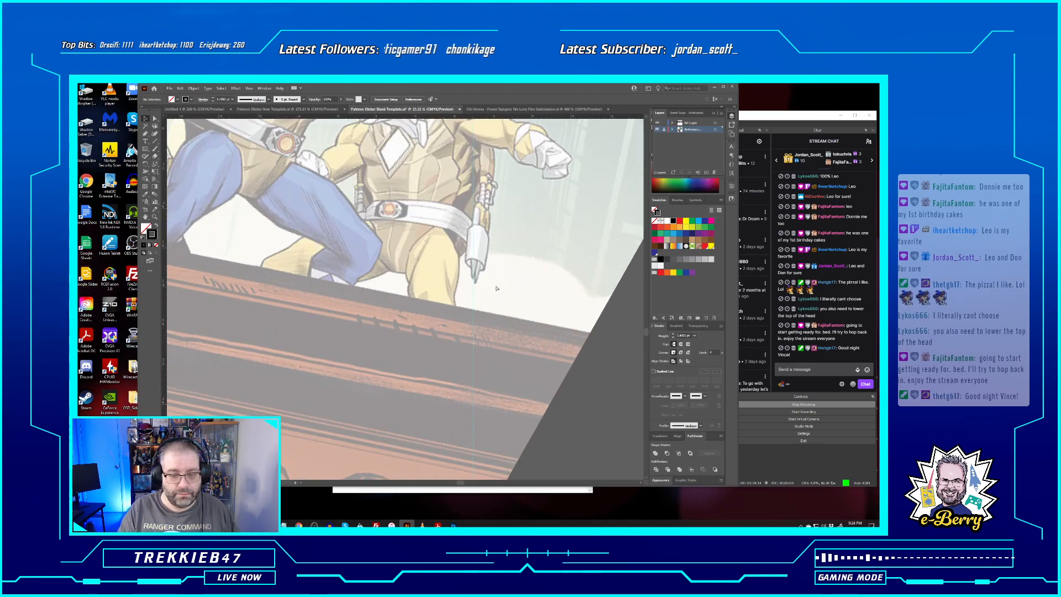
left_click_drag(489, 186, 326, 386)
left_click_drag(322, 226, 363, 377)
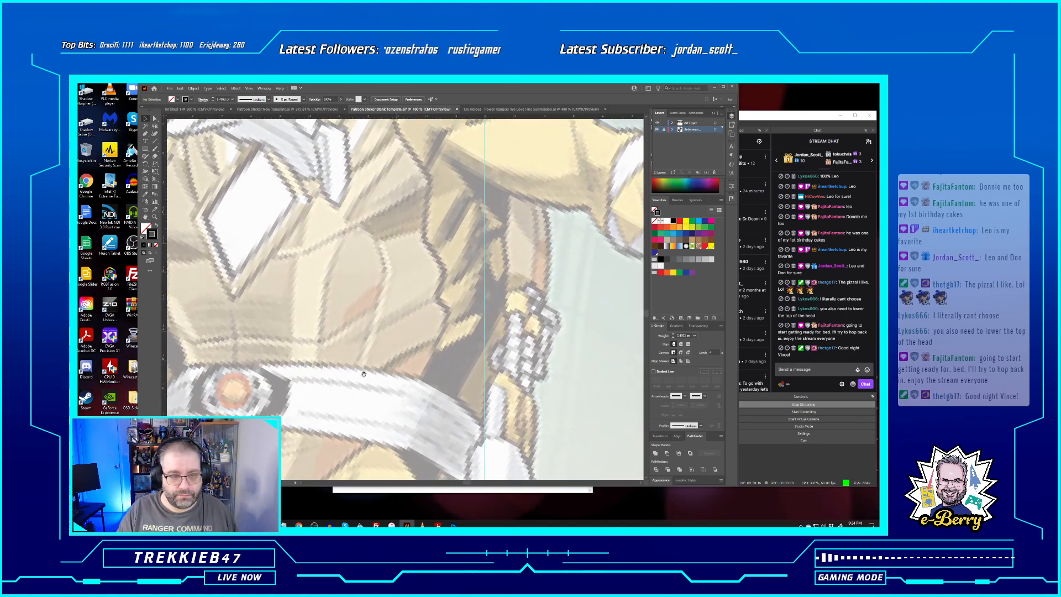
left_click_drag(357, 247, 379, 381)
left_click_drag(369, 192, 352, 377)
left_click(480, 242)
key("ctrl+plus")
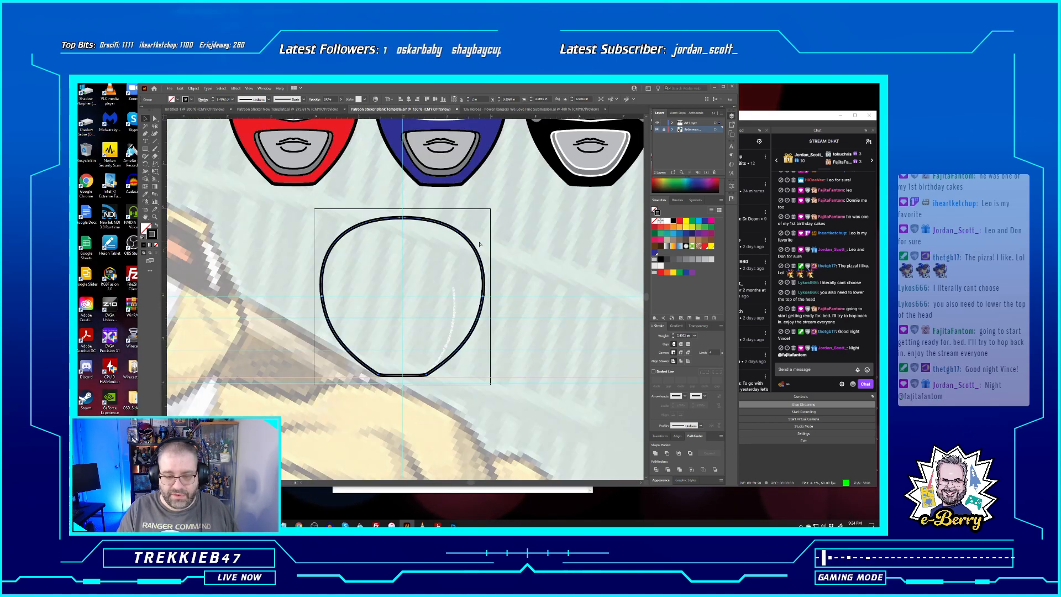
key("v")
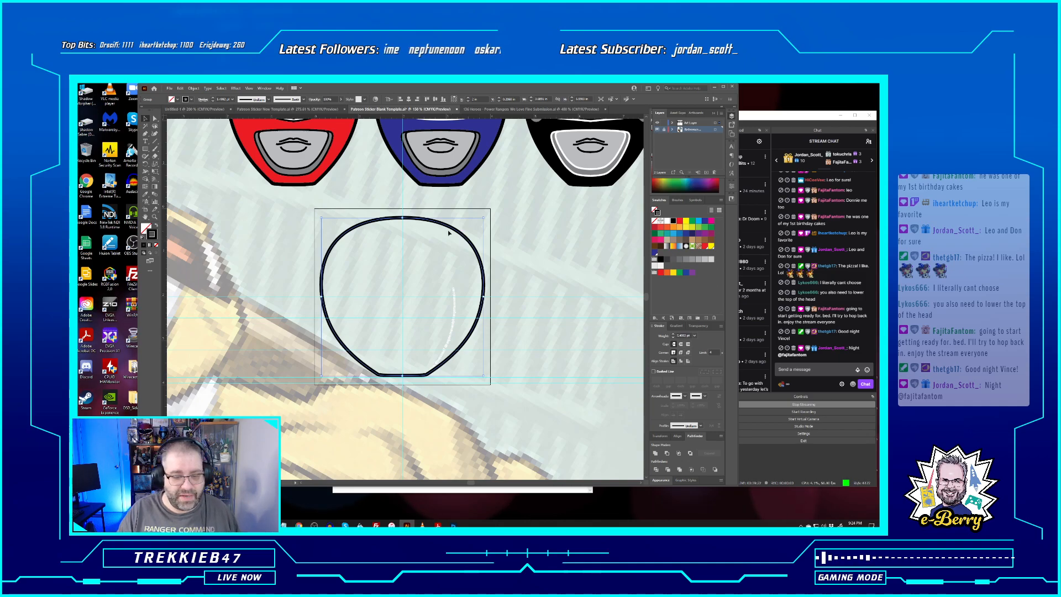
left_click(452, 332)
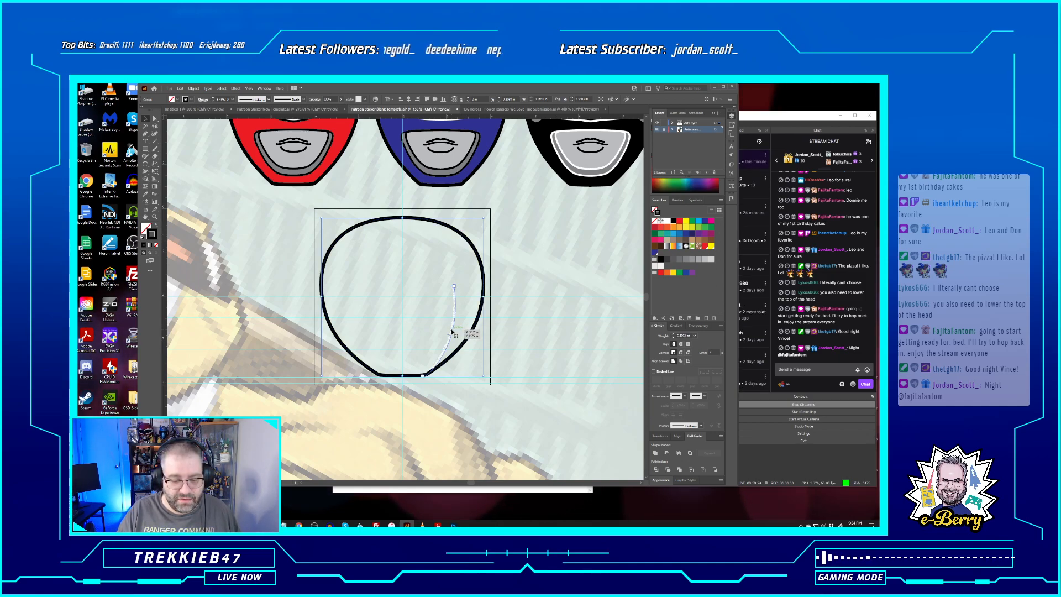
key("Delete")
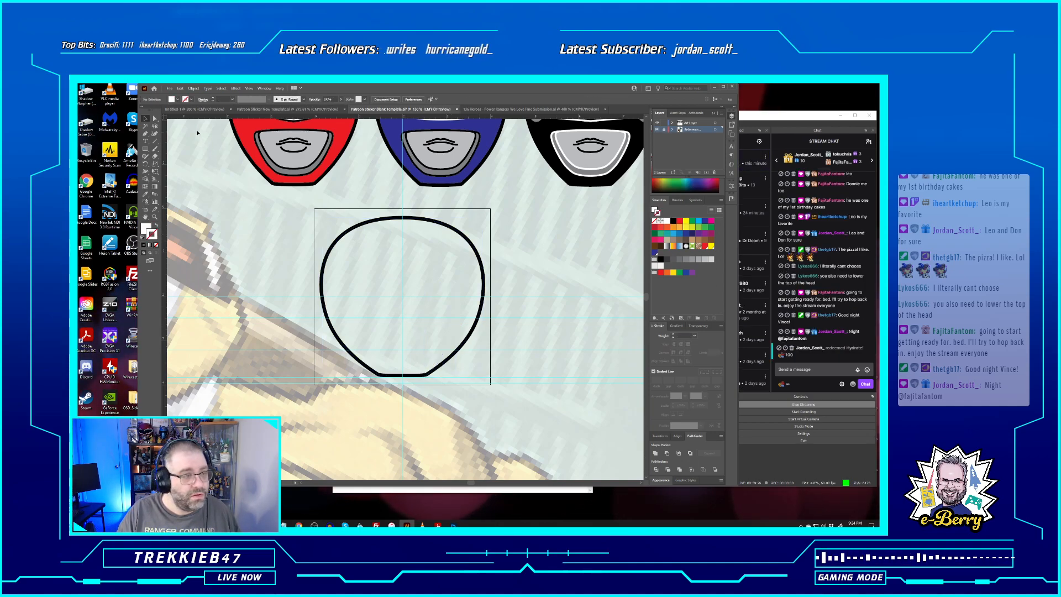
Save the document as a new Illustrator file named "TMNT LEO Ranger Sticker" in the RCPH Patreon Stickers folder with the default options
left_click(169, 88)
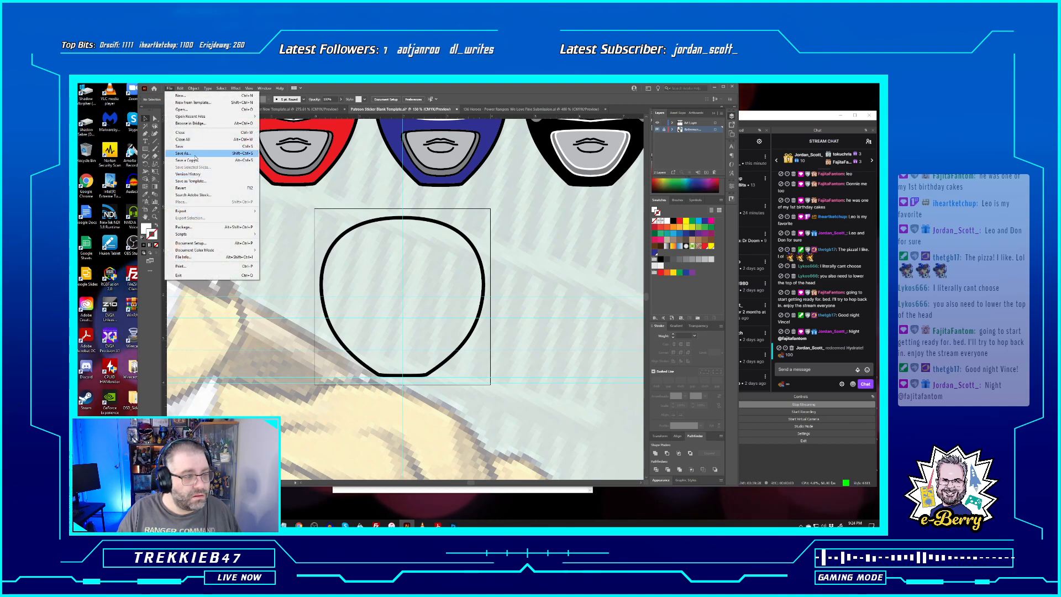
left_click(263, 228)
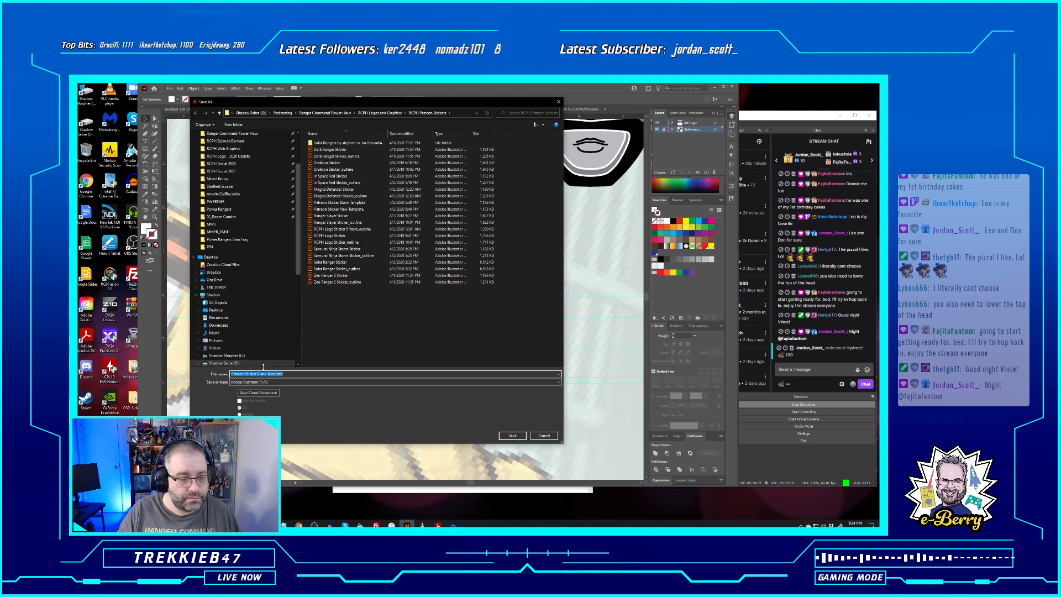
left_click(332, 150)
left_click(238, 374)
left_click(239, 375)
type("MTN")
type("TMNT LEO Ranger Sticker")
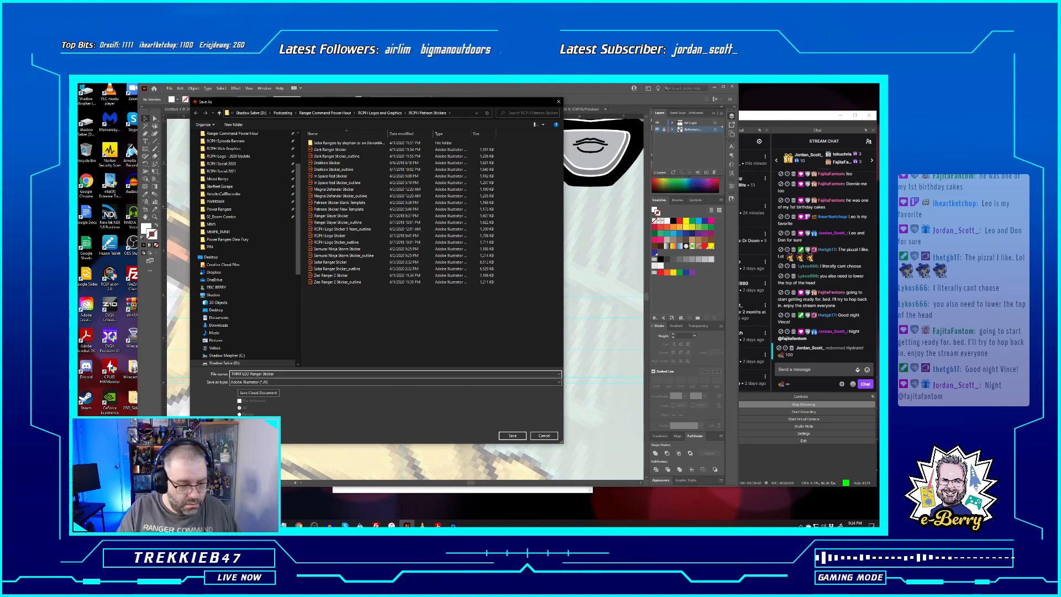
left_click(512, 435)
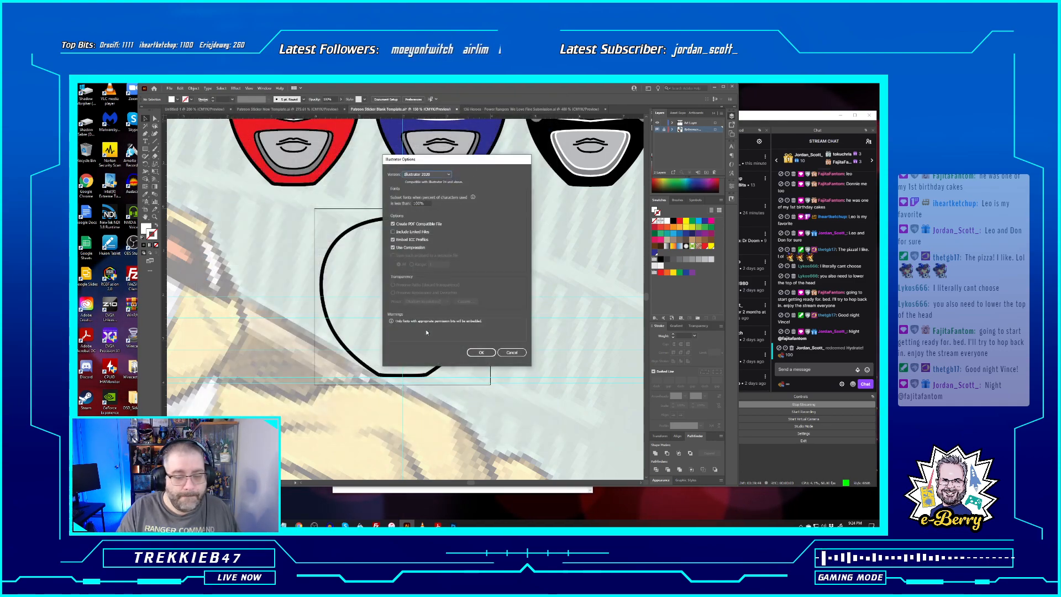
left_click(477, 352)
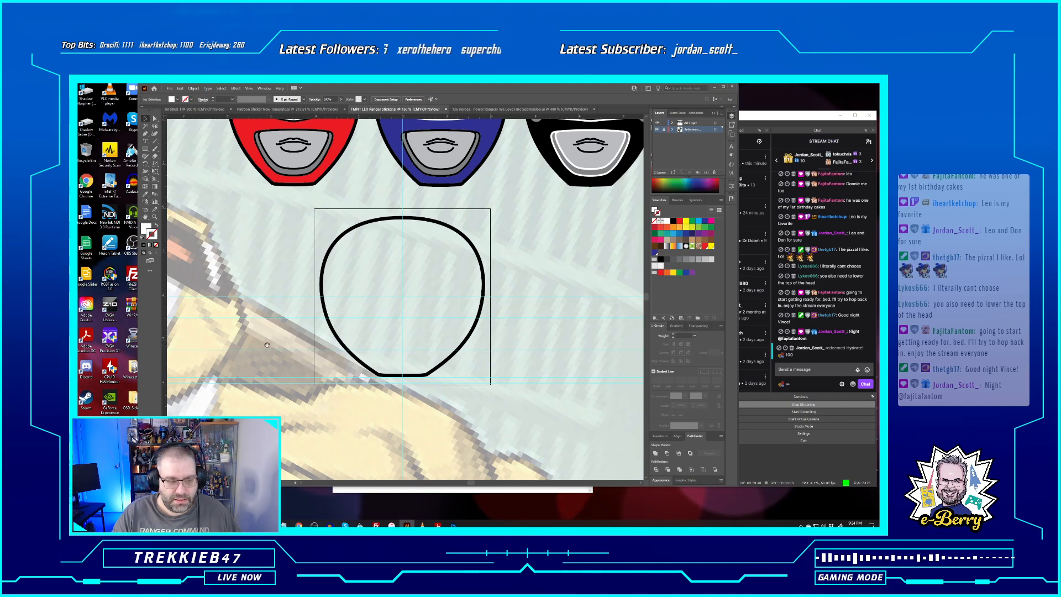
Select the head outline and compare its shape with the yellow ranger turtle's helmet on the cover
left_click_drag(267, 345, 295, 348)
left_click(415, 222)
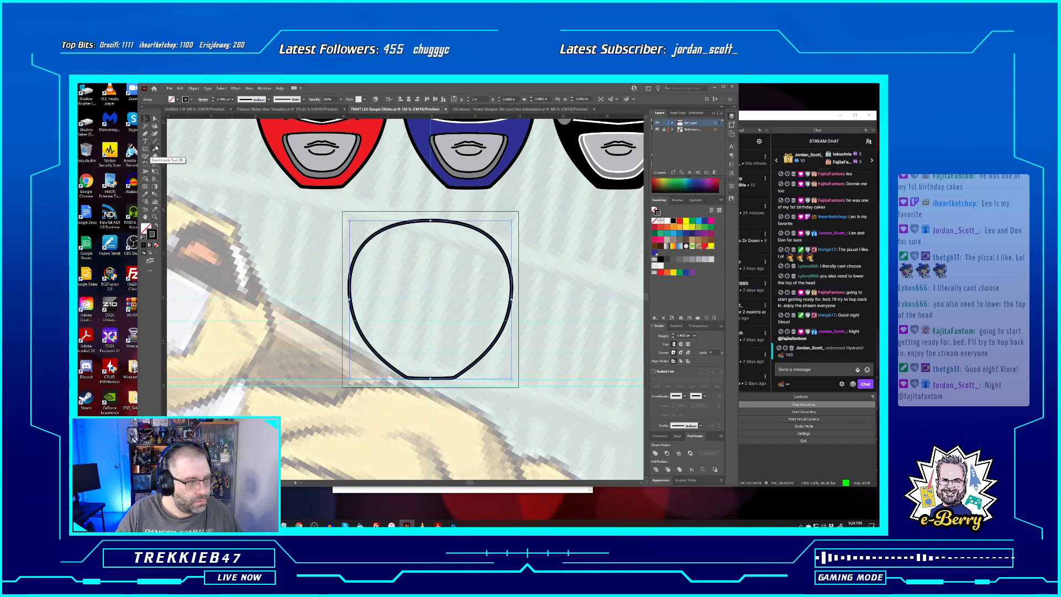
left_click(155, 149)
left_click_drag(250, 224, 409, 208)
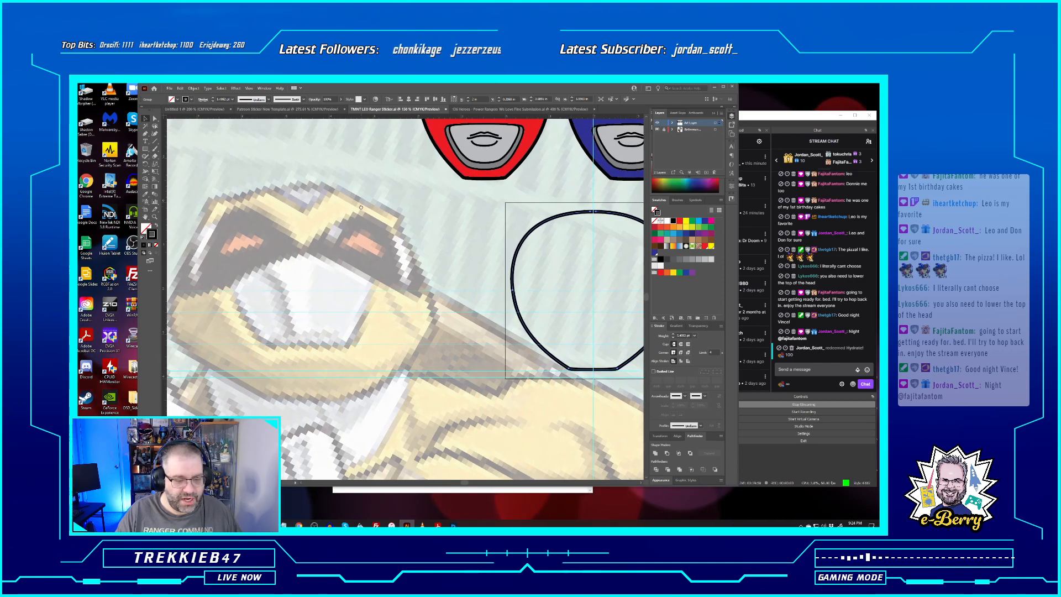
key("ctrl+minus")
key("v")
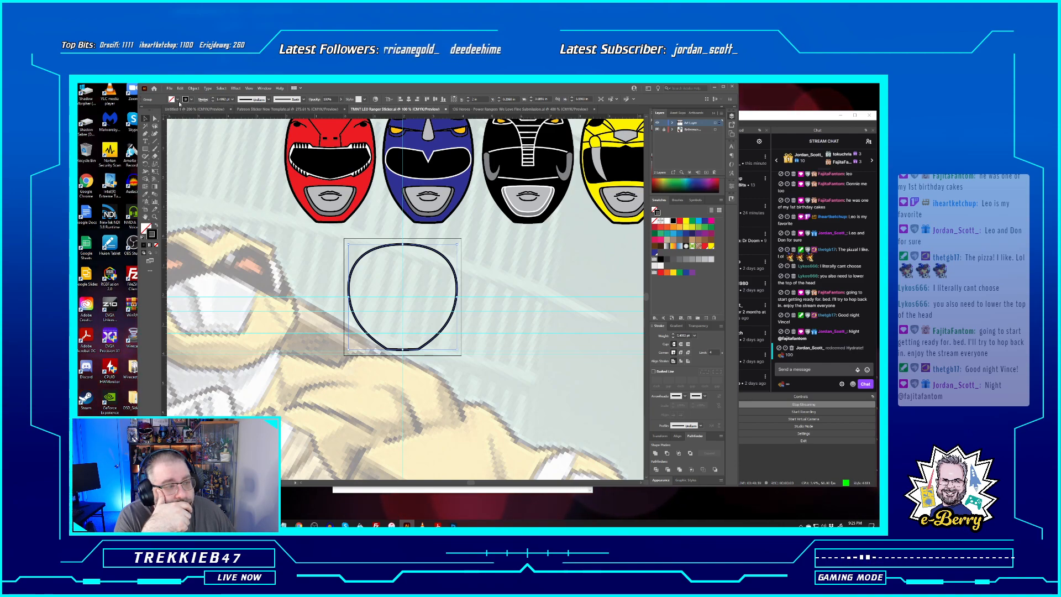
Try to split the head outline vertically through its middle with the Knife tool, and undo the cut
left_click(154, 150)
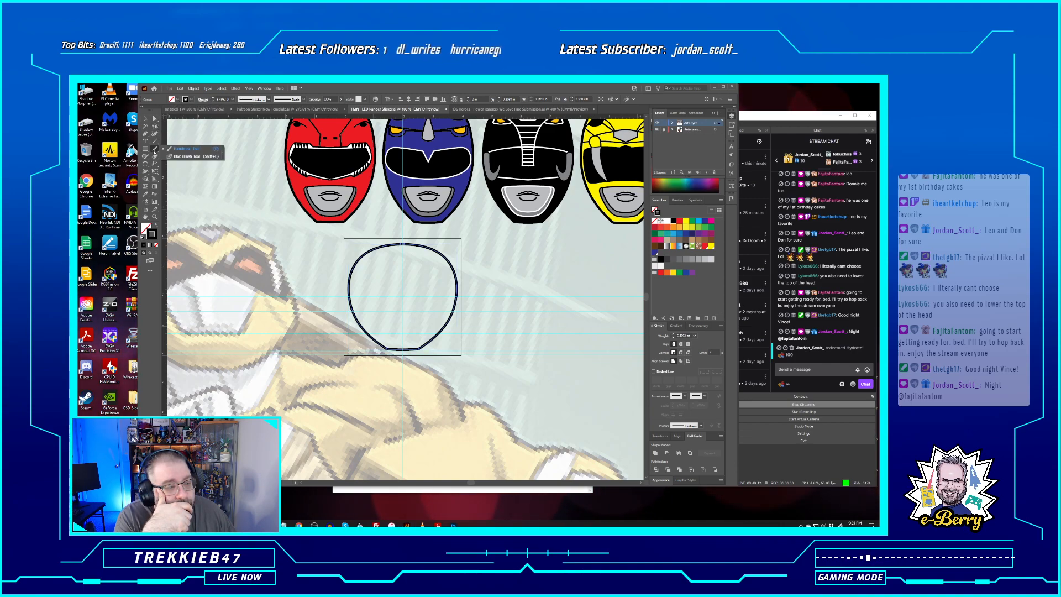
left_click(147, 195)
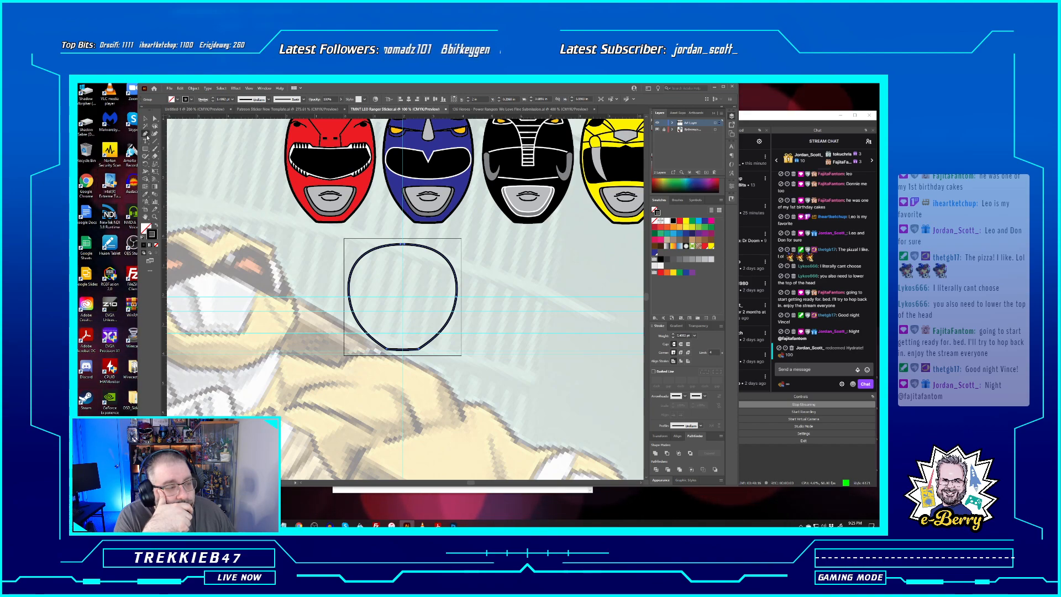
left_click(155, 133)
left_click(154, 142)
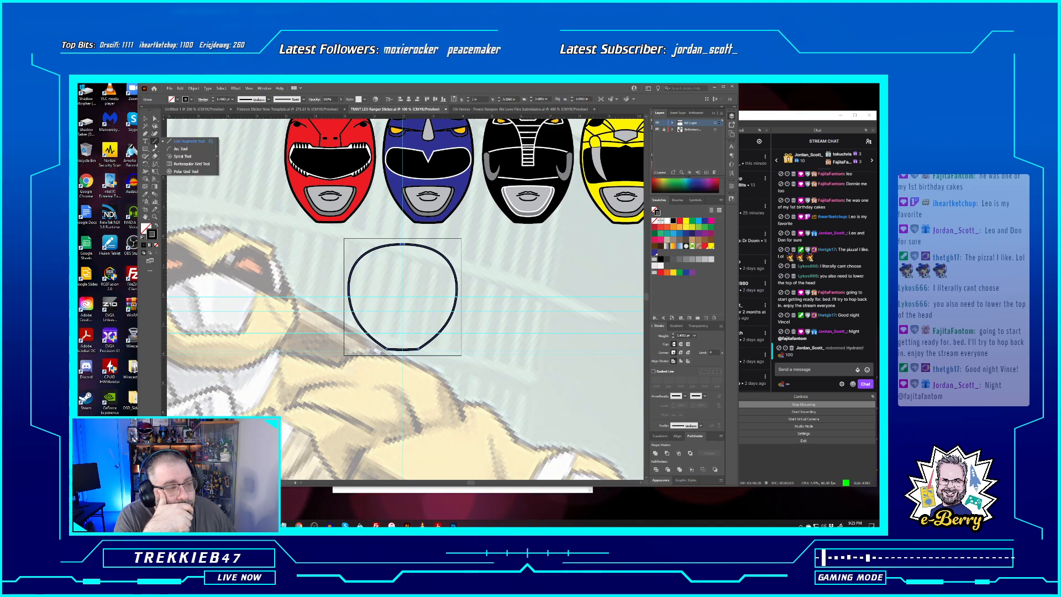
left_click(155, 157)
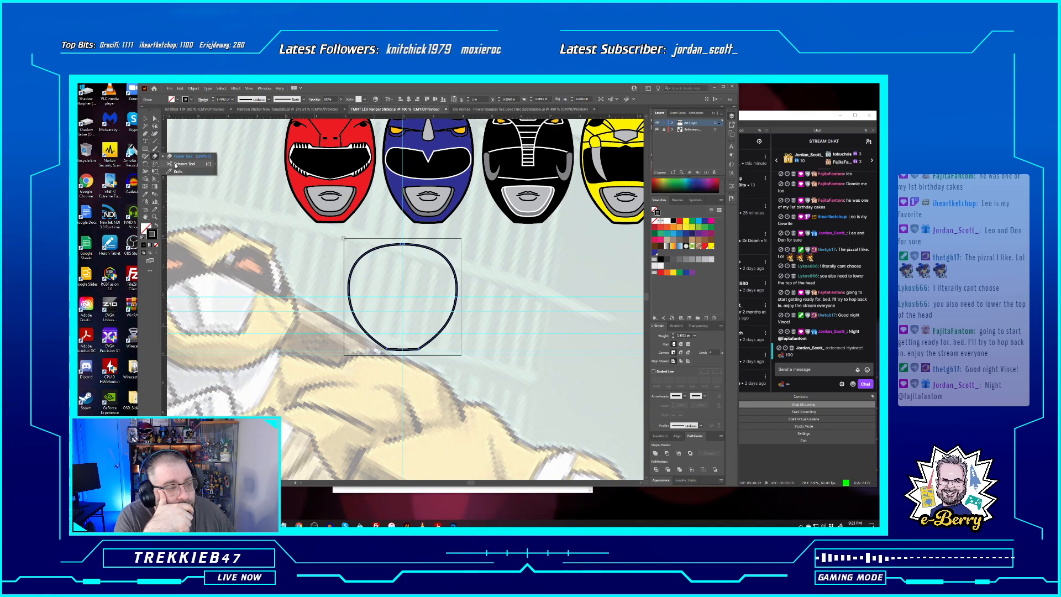
left_click(178, 165)
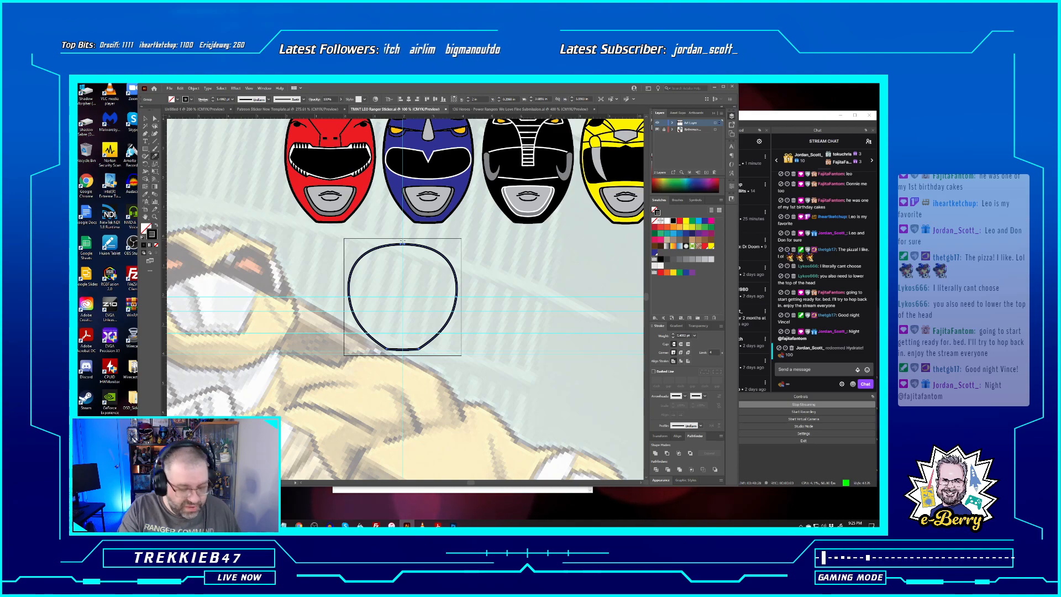
left_click_drag(406, 370, 406, 372)
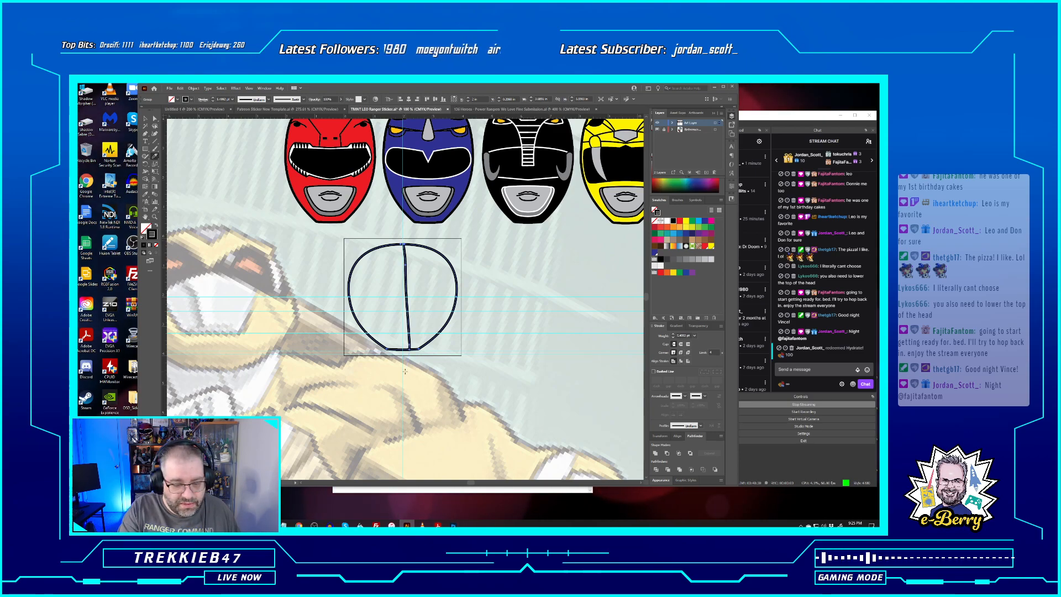
key("ctrl+z")
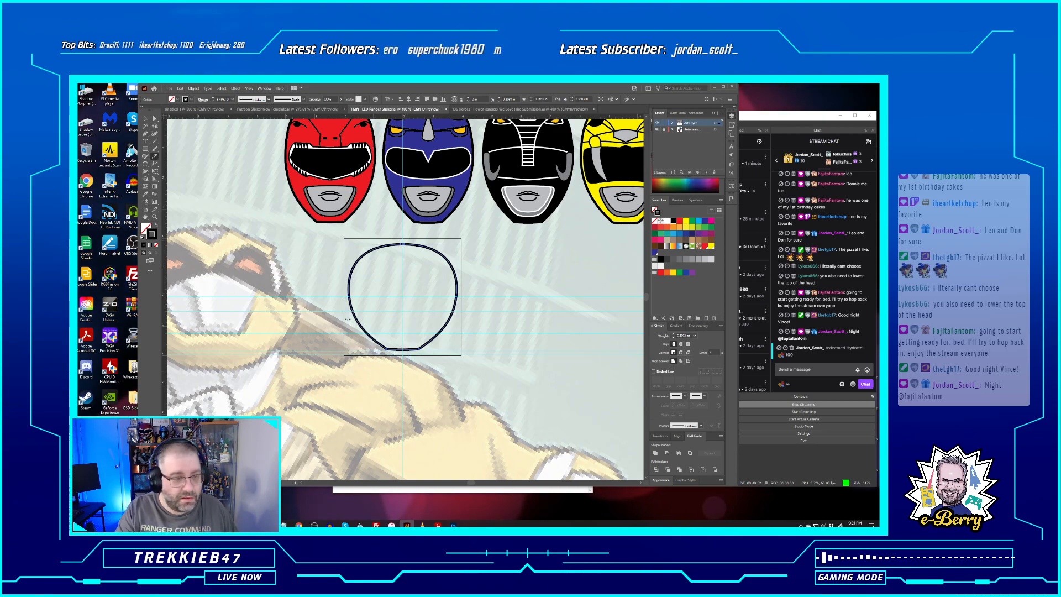
Split the turtle head outline into two halves with the Scissors tool at its top centre and bottom centre points
left_click_drag(156, 159, 176, 163)
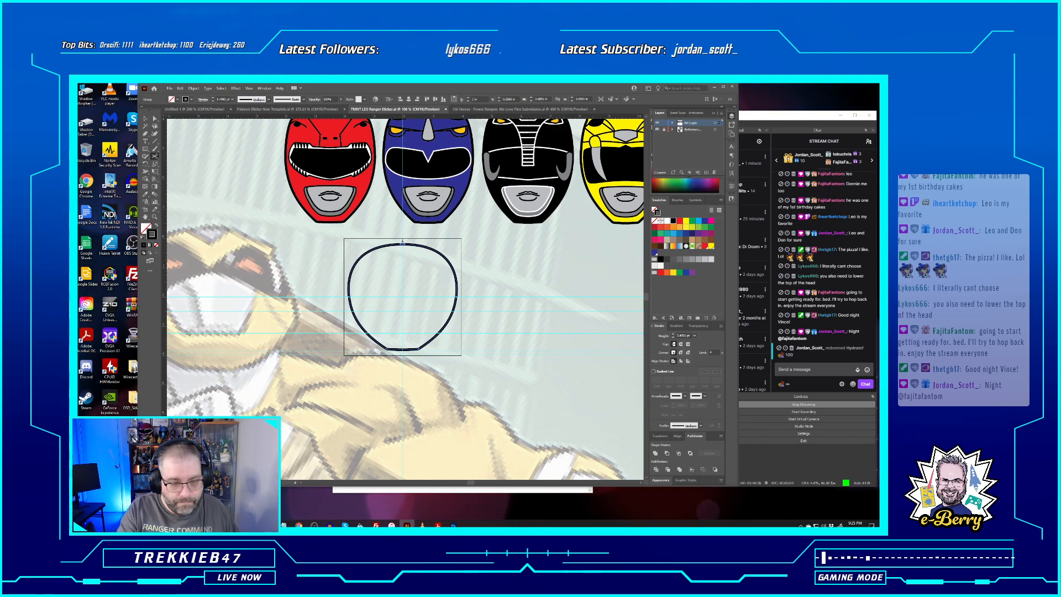
left_click(403, 242)
left_click(498, 297)
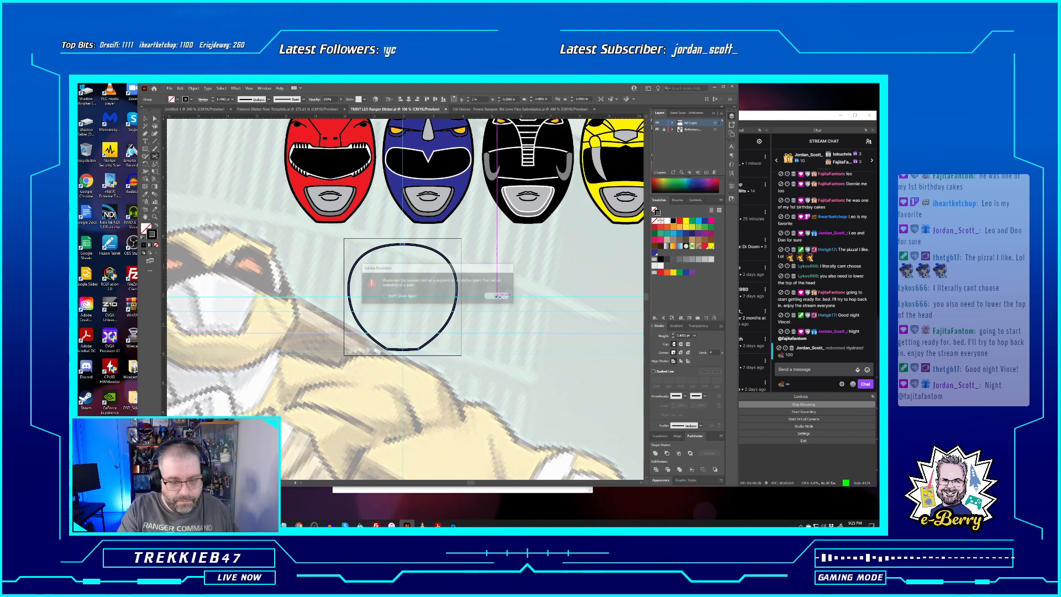
key("ctrl+plus")
key("ctrl+plus")
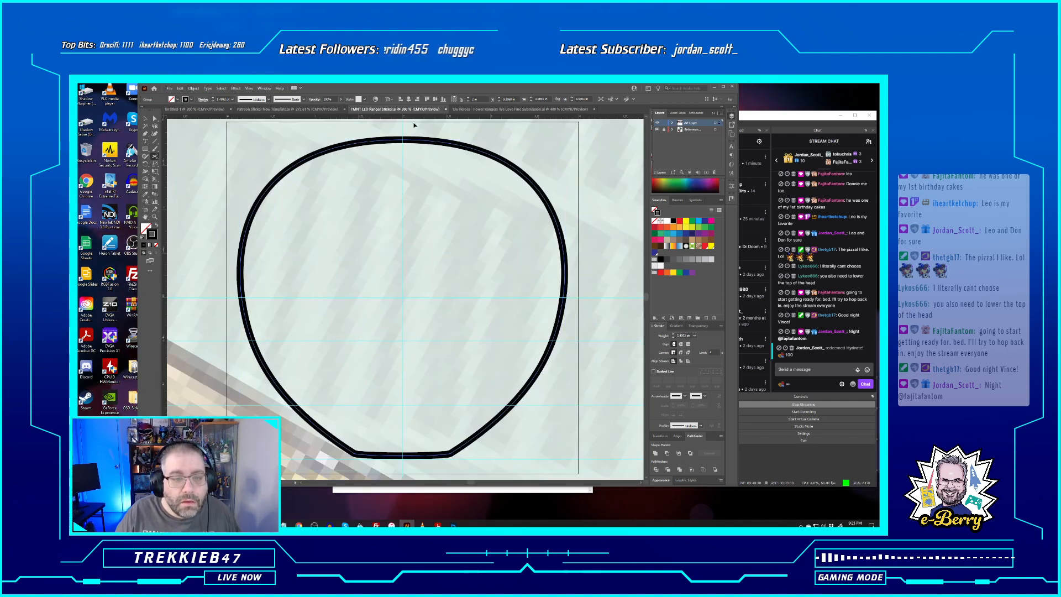
left_click(402, 139)
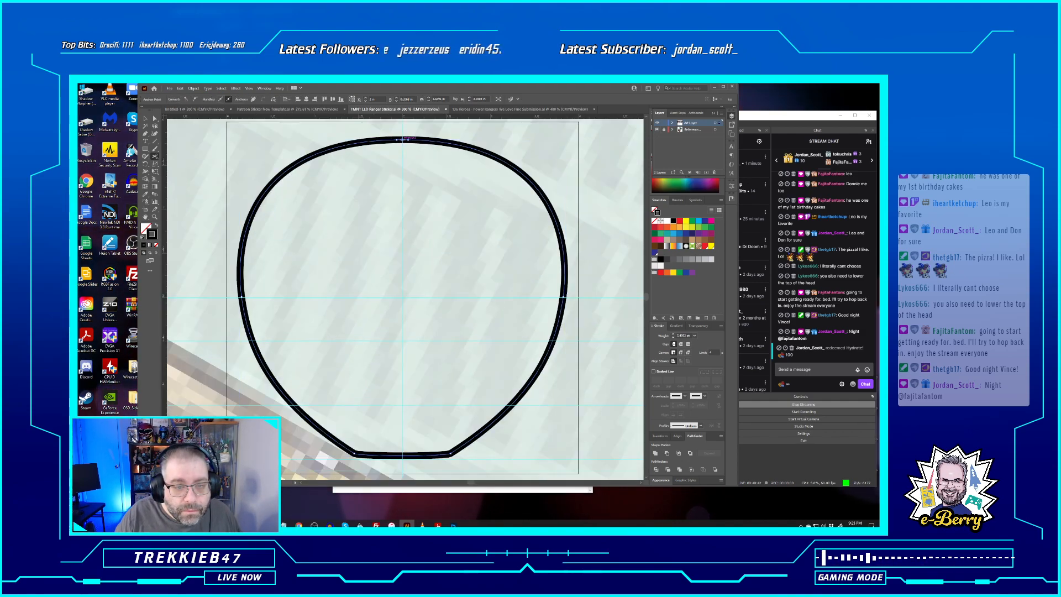
scroll(379, 315, "down", 1)
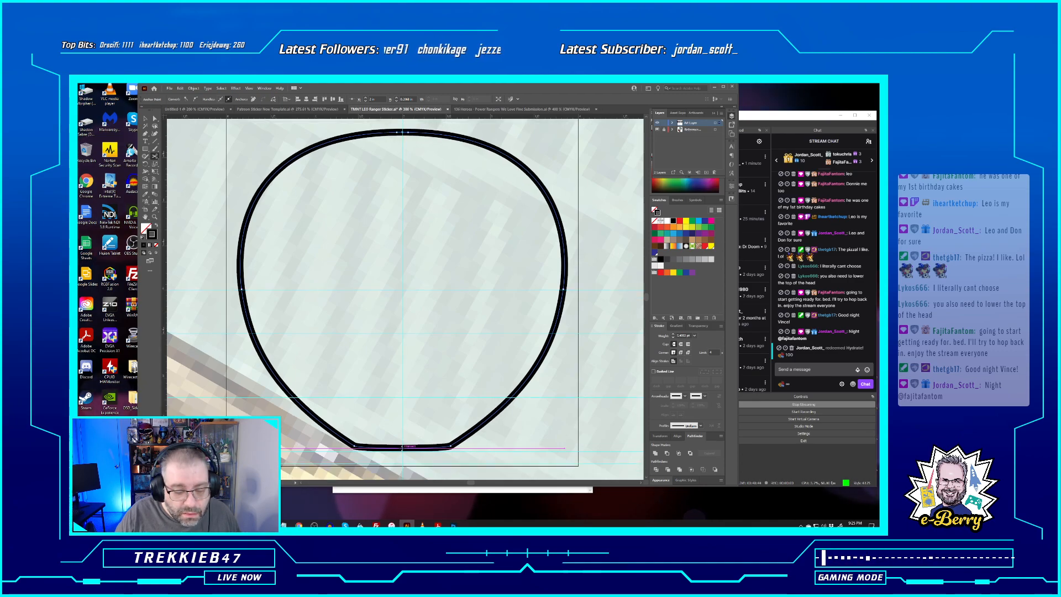
left_click(409, 446)
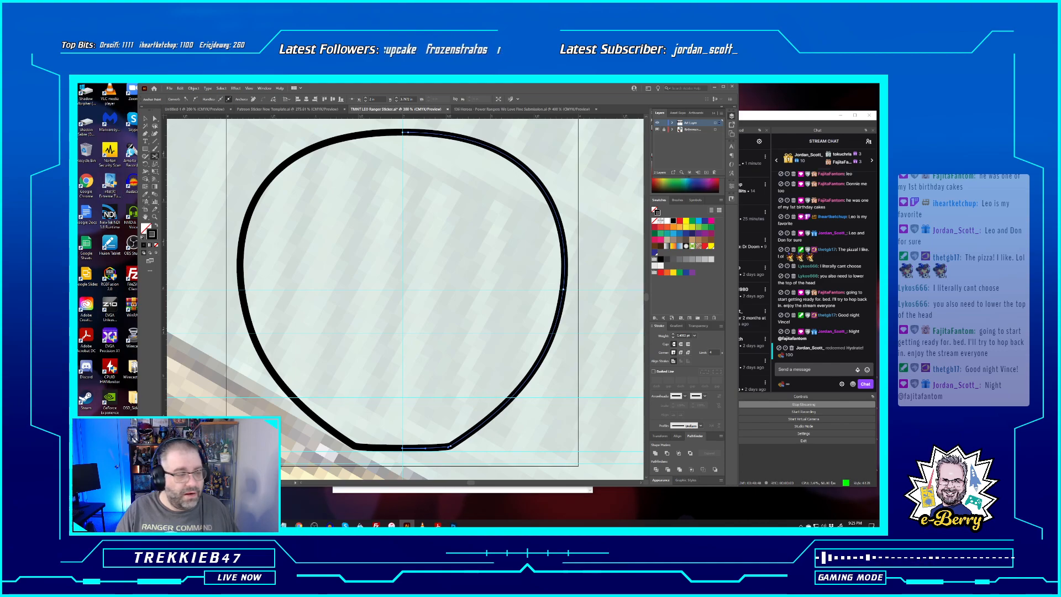
Ungroup the split head outline and delete its right half
left_click(143, 118)
left_click(381, 166)
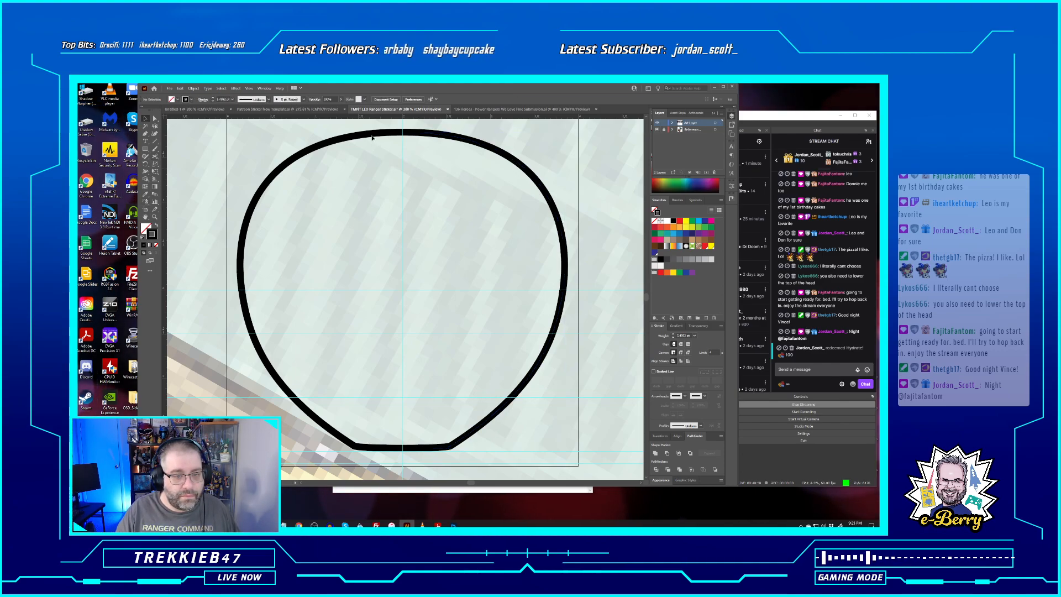
left_click(373, 133)
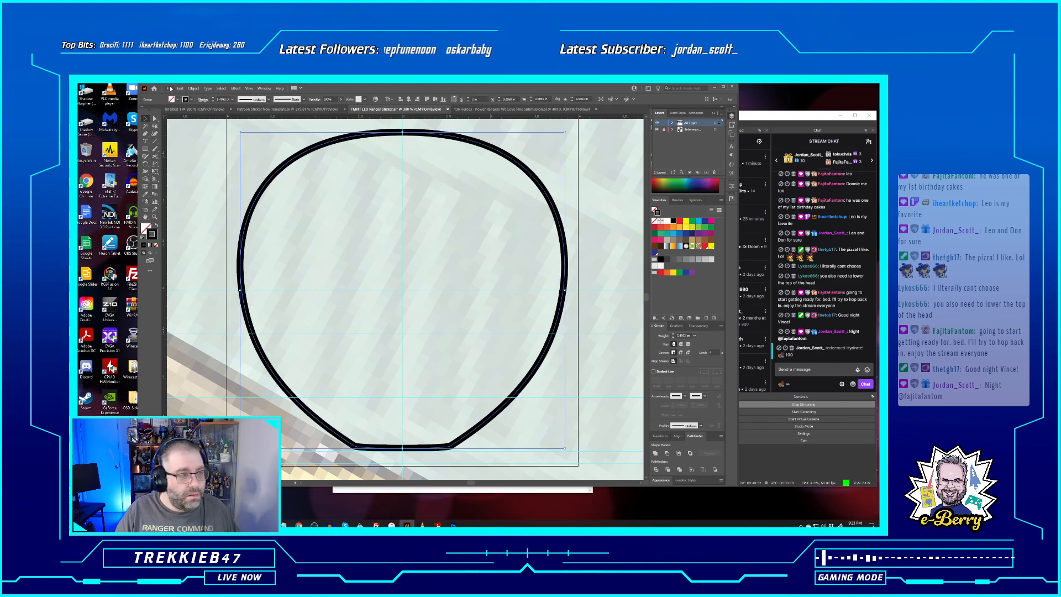
left_click(194, 89)
left_click(204, 126)
left_click(194, 89)
left_click(500, 148)
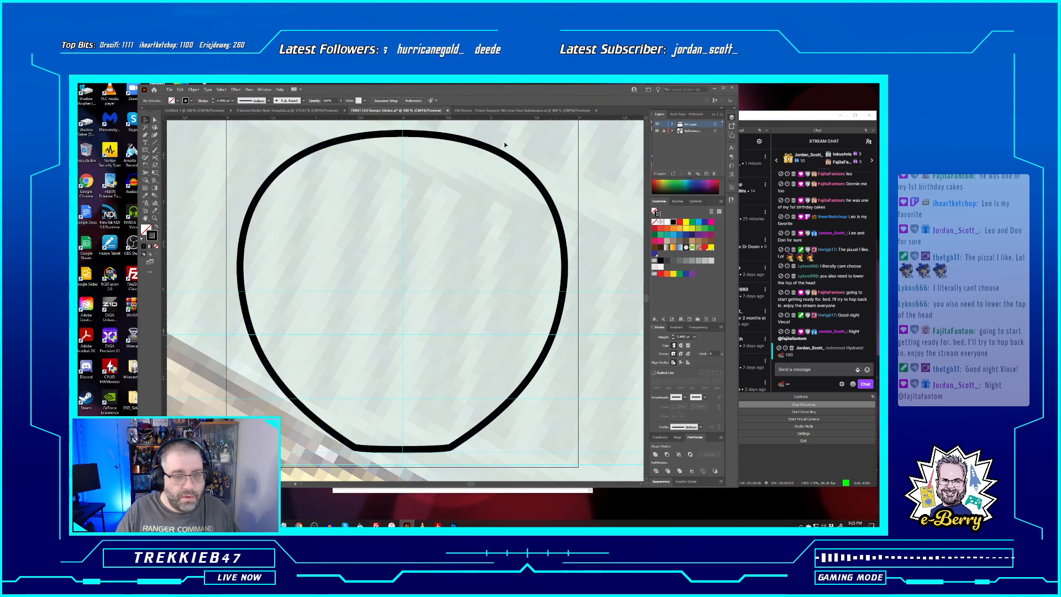
left_click(494, 151)
key("Delete")
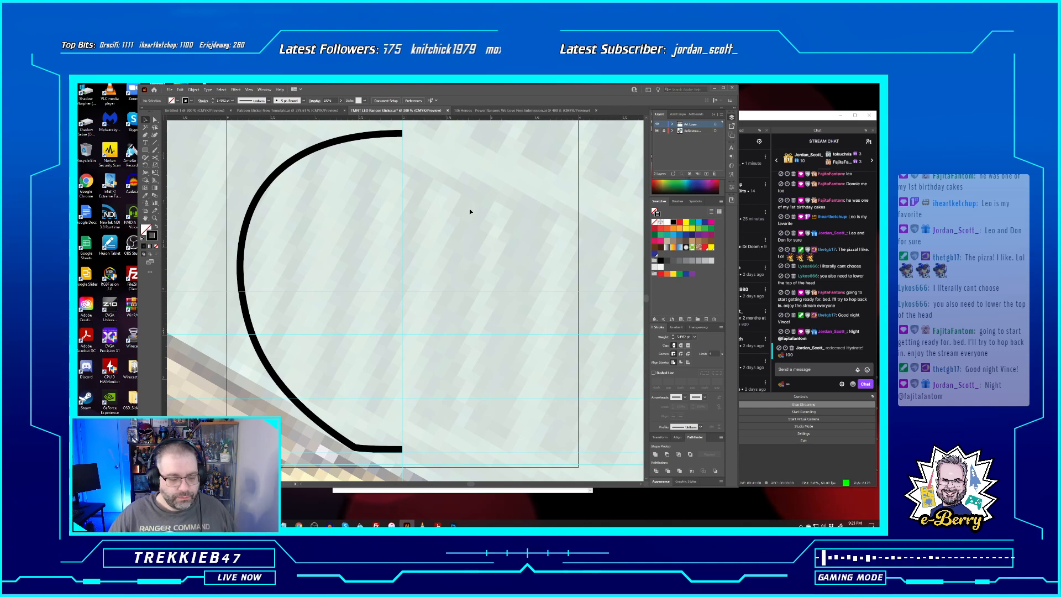
Shorten the curve handle of the top end point on the left half outline
scroll(468, 208, "down", 4)
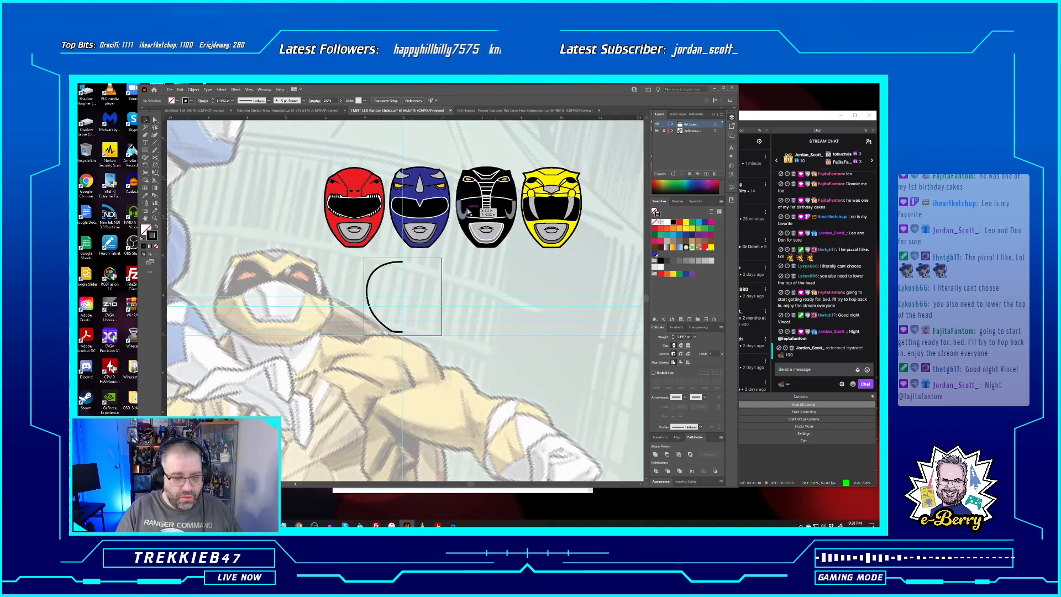
scroll(431, 213, "left", 4)
scroll(431, 213, "down", 1)
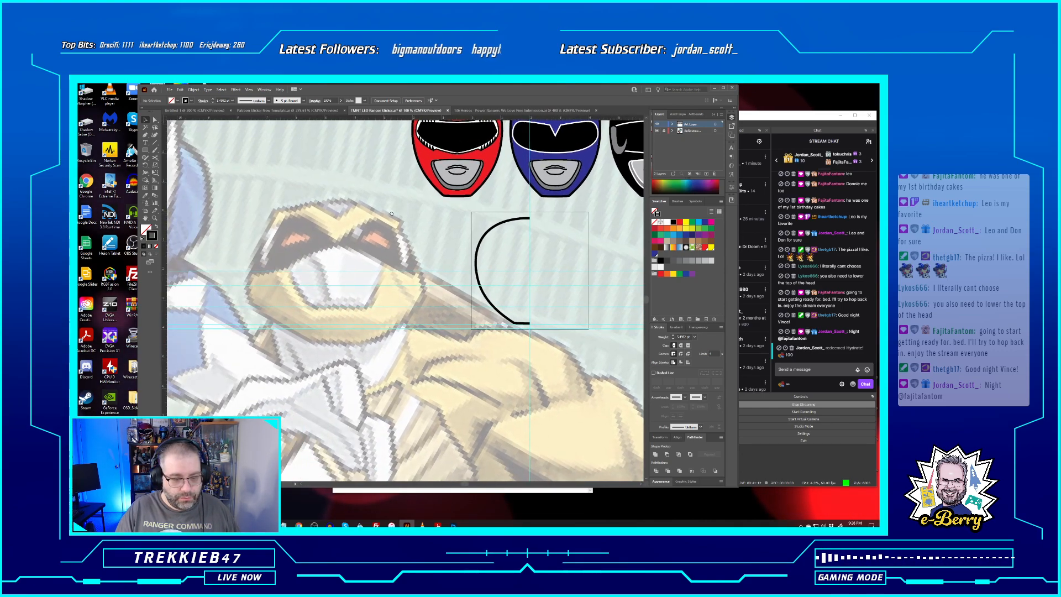
left_click_drag(386, 186, 389, 199)
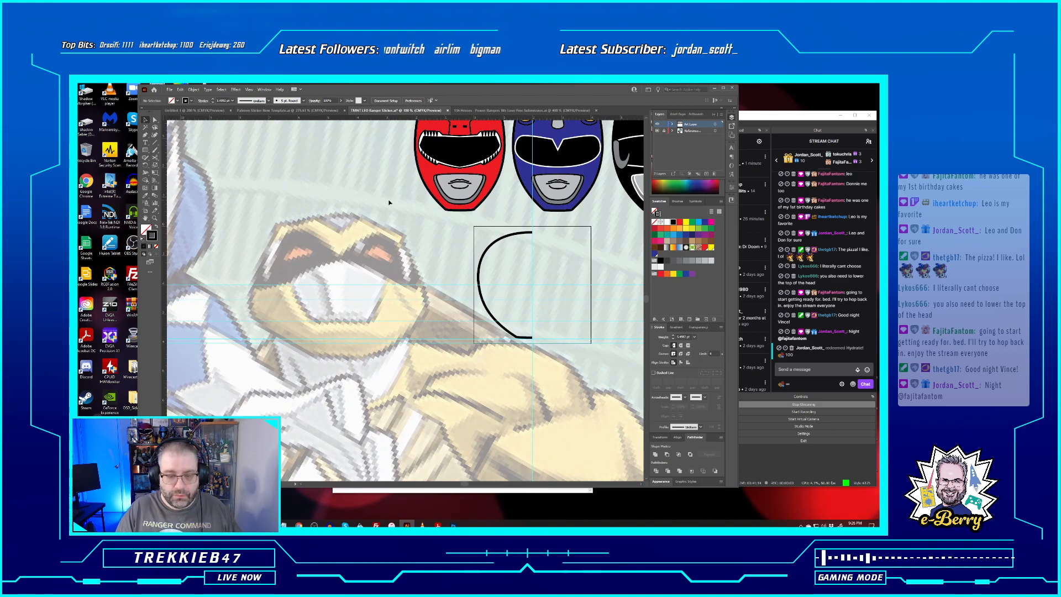
left_click(487, 251)
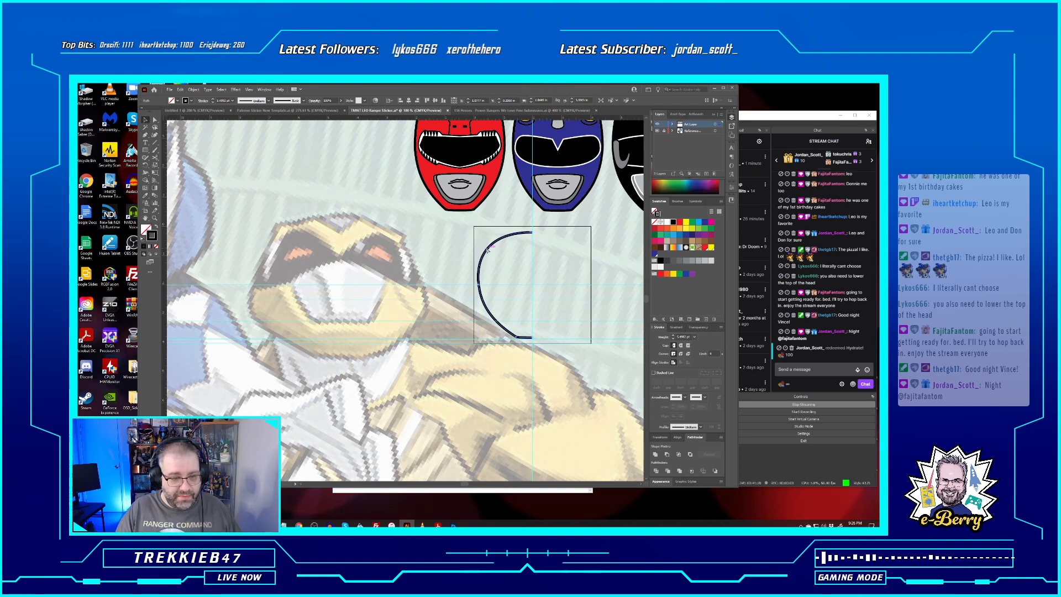
key("ctrl+plus")
key("ctrl+plus")
key("ctrl+plus")
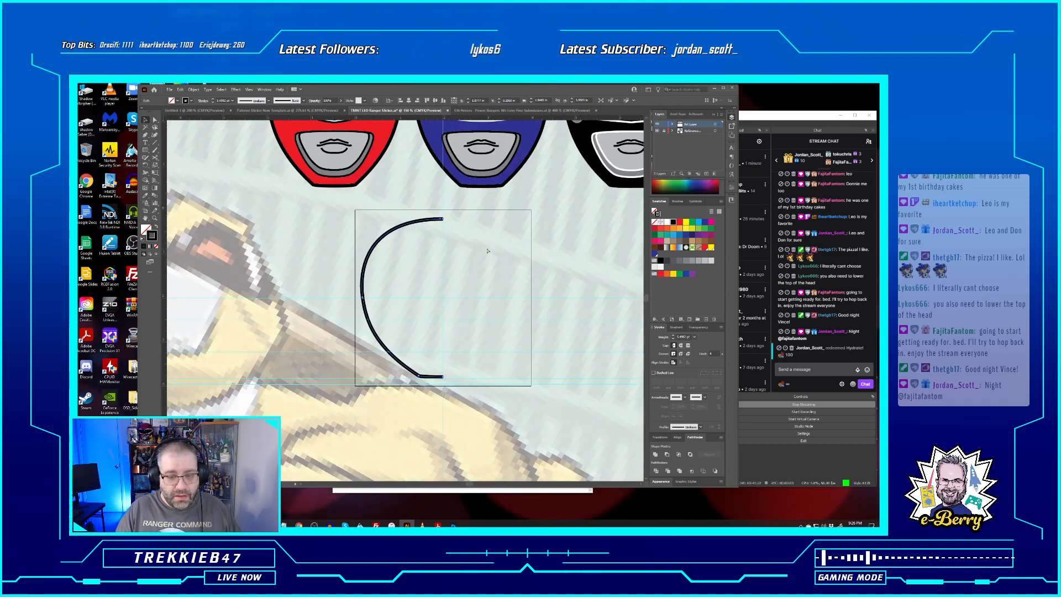
key("a")
left_click(437, 195)
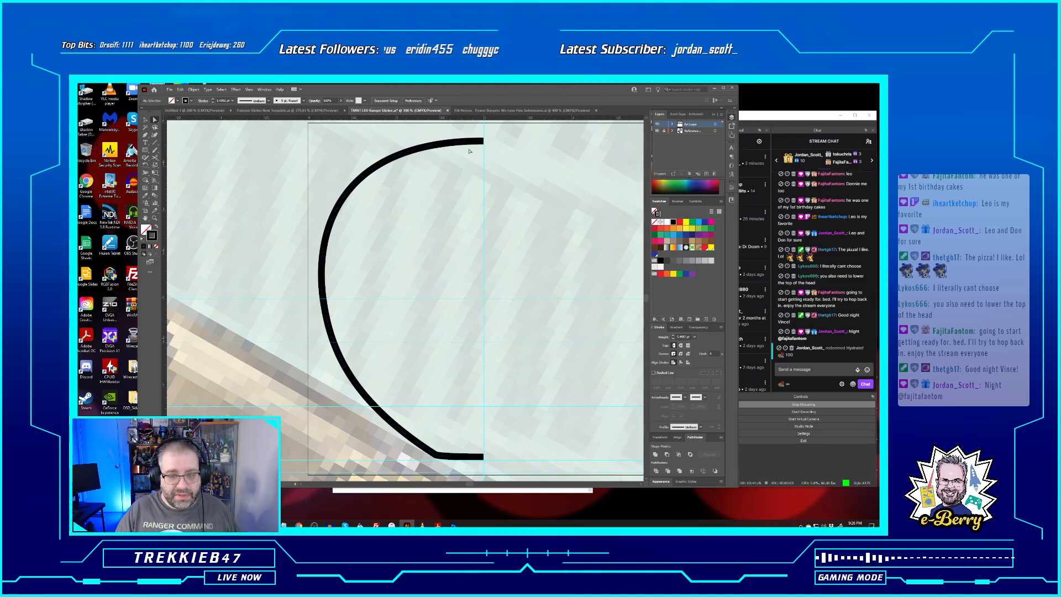
left_click(464, 145)
left_click_drag(307, 143, 383, 148)
Move the side anchor point of the half outline up and inward to match the turtle helmet on the cover
key("ctrl+minus")
key("ctrl+minus")
key("ctrl+minus")
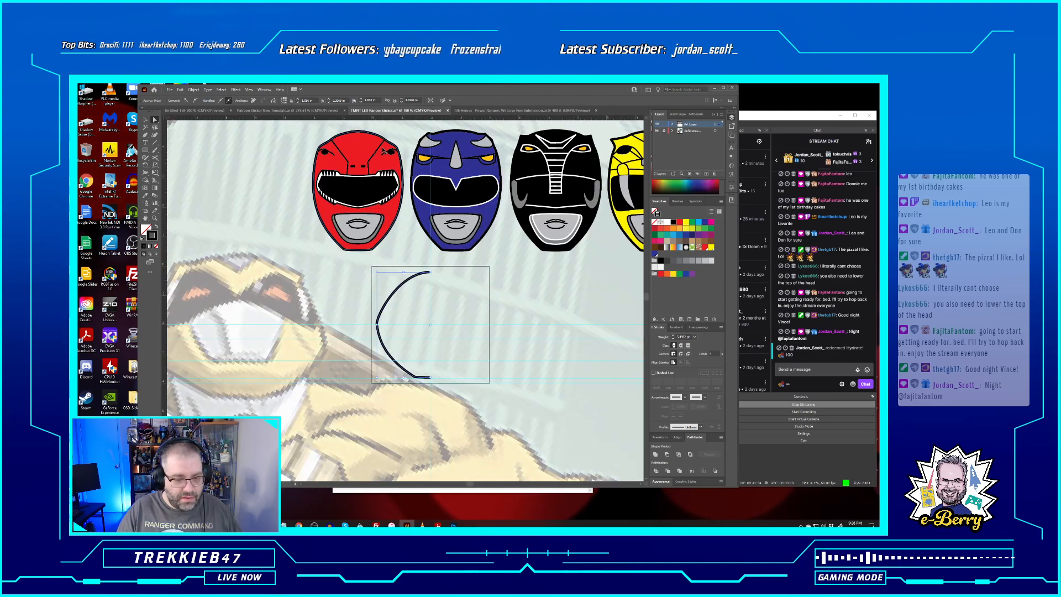
key("ctrl+minus")
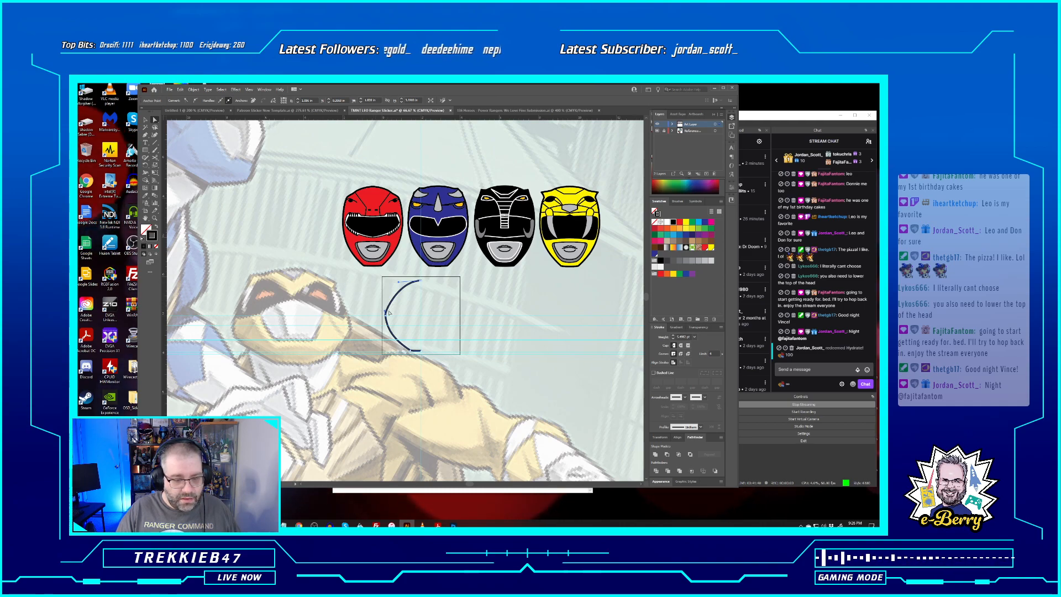
left_click_drag(385, 314, 394, 294)
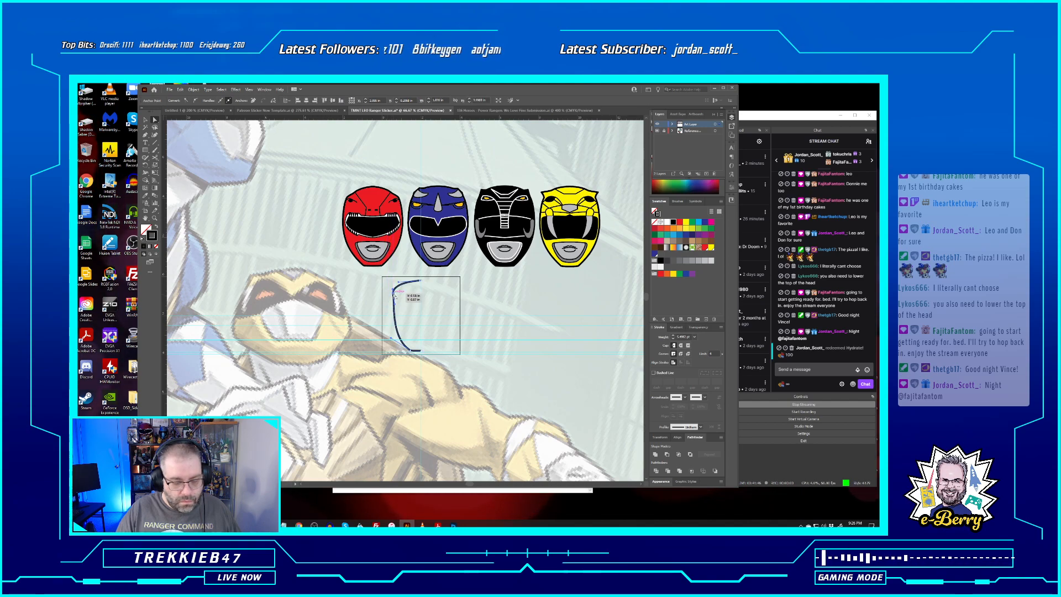
Delete the remaining half of the head outline
scroll(394, 294, "up", 3)
scroll(395, 296, "down", 3)
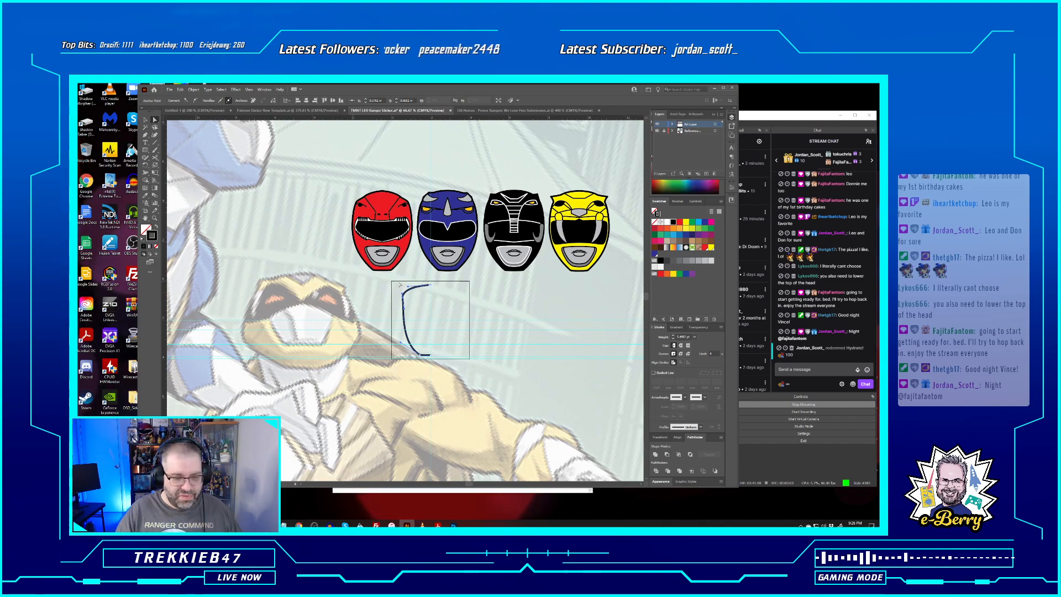
key("Delete")
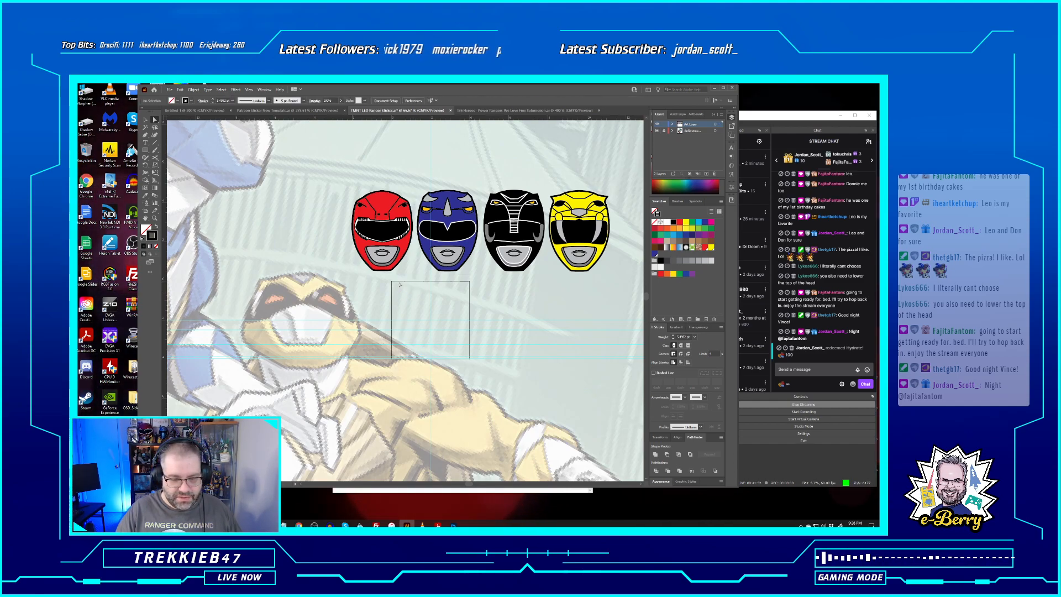
scroll(400, 285, "up", 2)
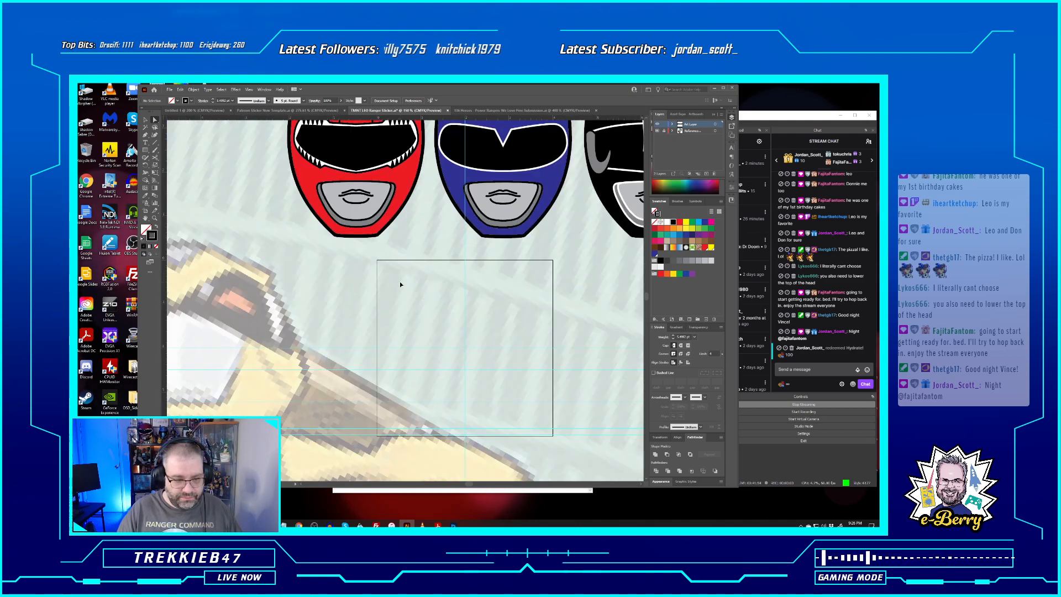
Scale the tilted comic cover down on the unlocked reference layer and lock the layer again
scroll(384, 289, "down", 10)
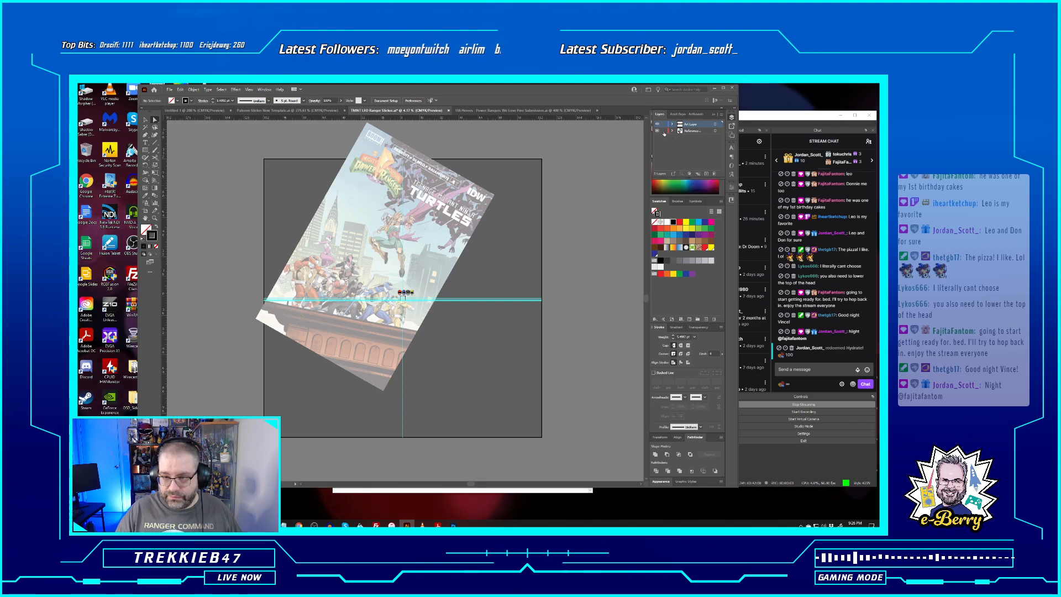
left_click(315, 266)
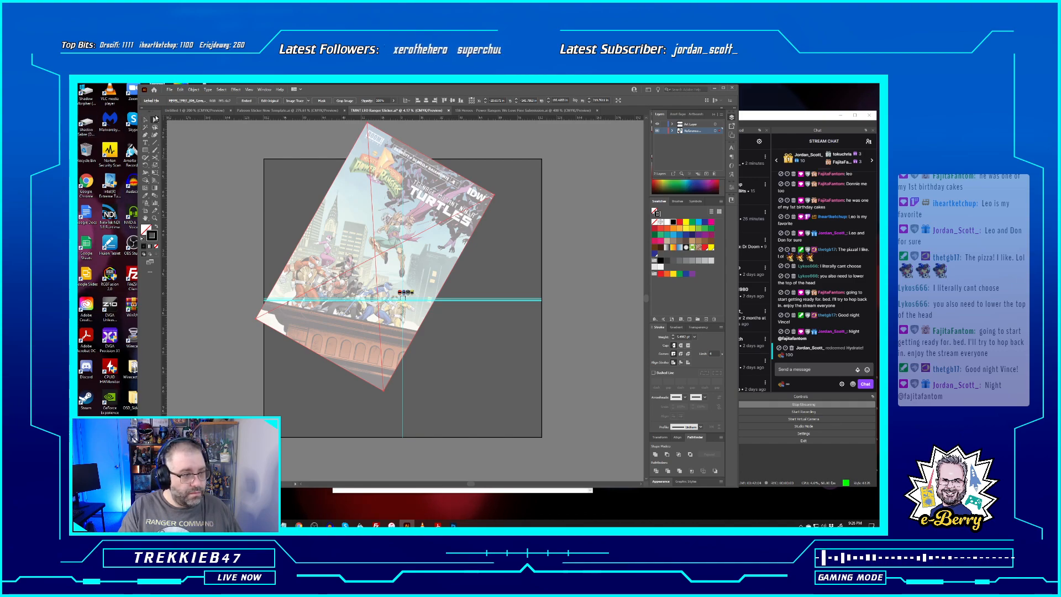
left_click(272, 395)
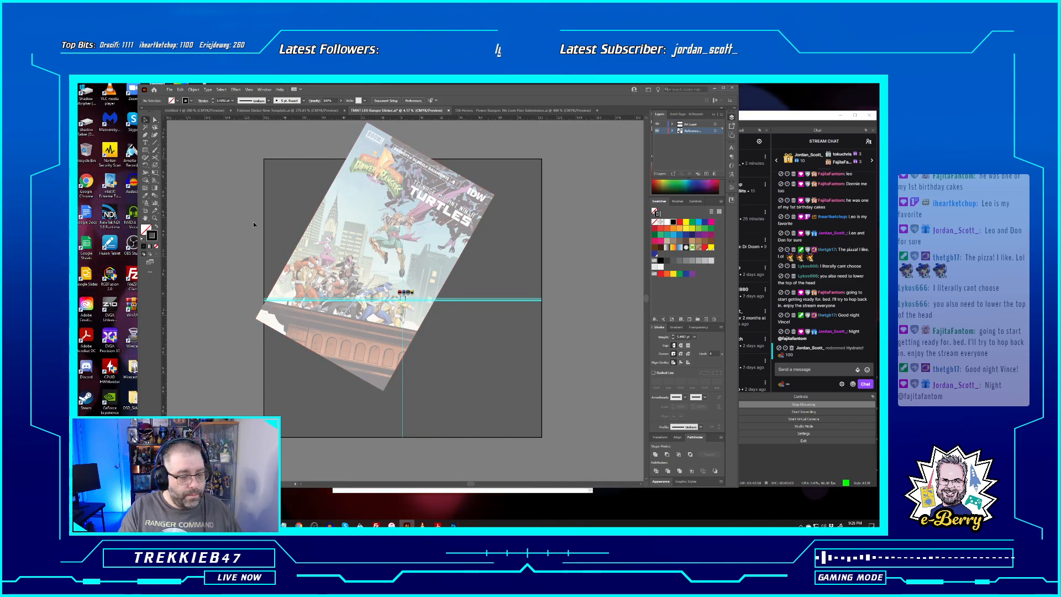
left_click(377, 390)
left_click_drag(384, 392, 371, 331)
left_click(663, 132)
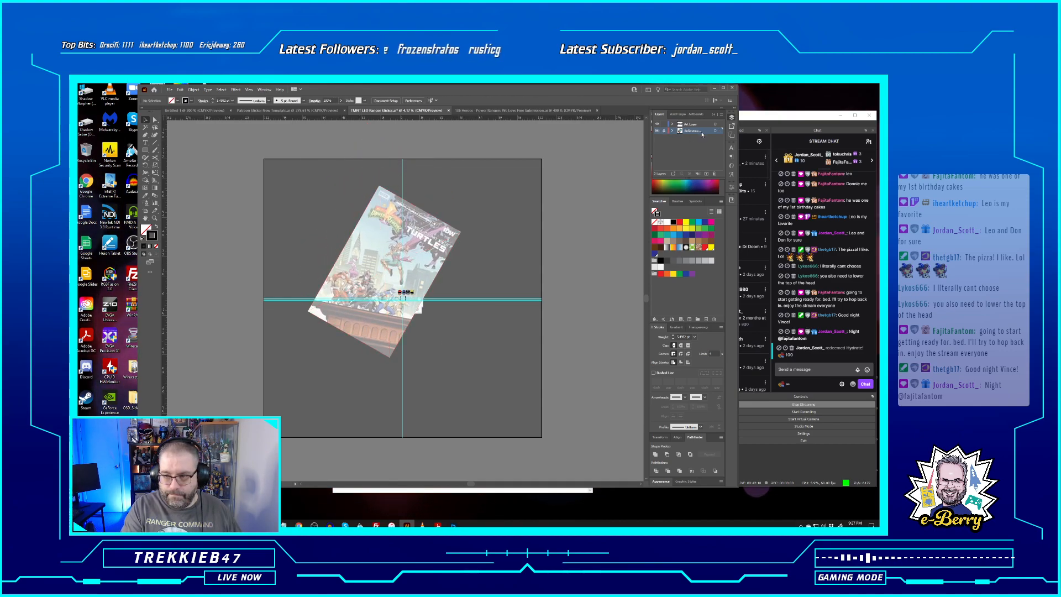
Unlock the reference layer and move the comic cover aside to uncover the character design sheets behind it
key("ctrl+=")
key("ctrl+=")
key("ctrl+=")
key("ctrl+=")
key("ctrl+=")
key("ctrl+=")
key("ctrl+=")
key("ctrl+=")
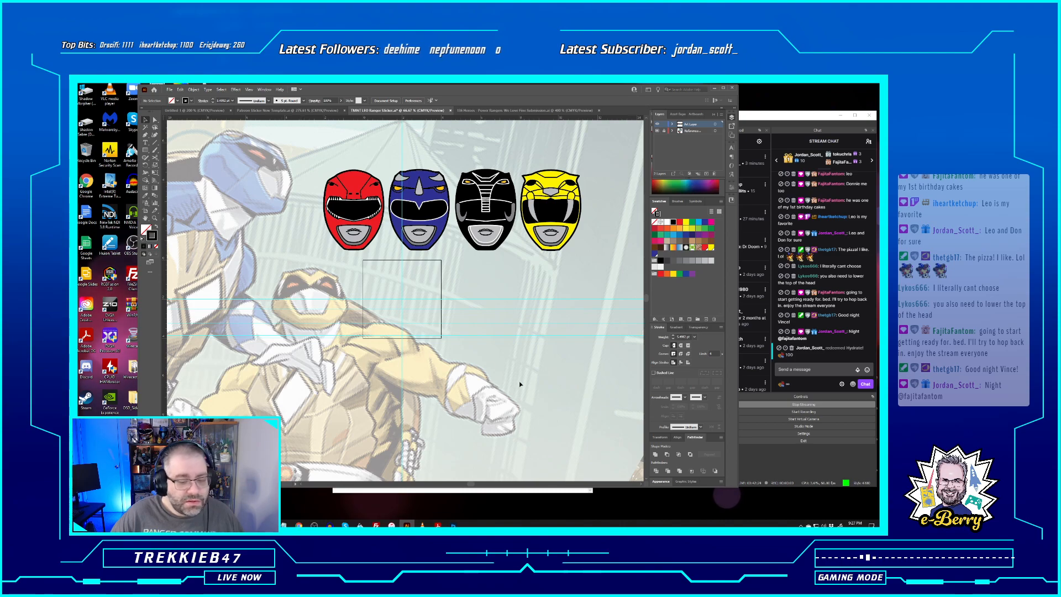
scroll(500, 401, "down", 4)
left_click_drag(542, 410, 365, 384)
left_click_drag(535, 376, 437, 354)
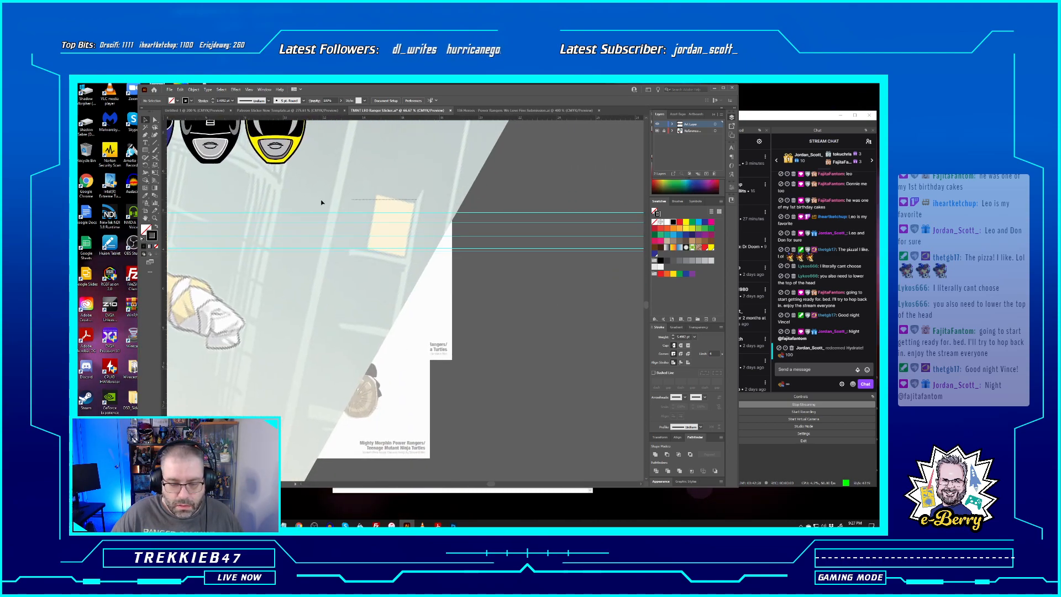
left_click_drag(326, 254, 177, 245)
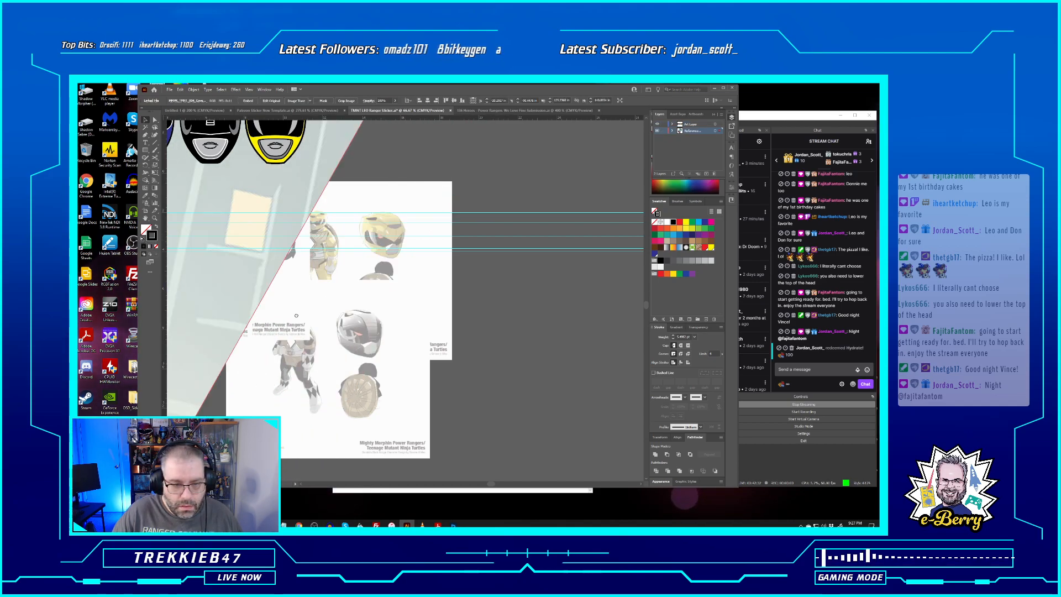
Rearrange the character design sheets so the blue ranger turtle's sheet lies over the artboard, below the row of helmets
left_click_drag(293, 314, 512, 296)
left_click_drag(429, 284, 256, 257)
left_click_drag(323, 383, 450, 409)
left_click_drag(364, 350, 259, 330)
left_click(441, 308)
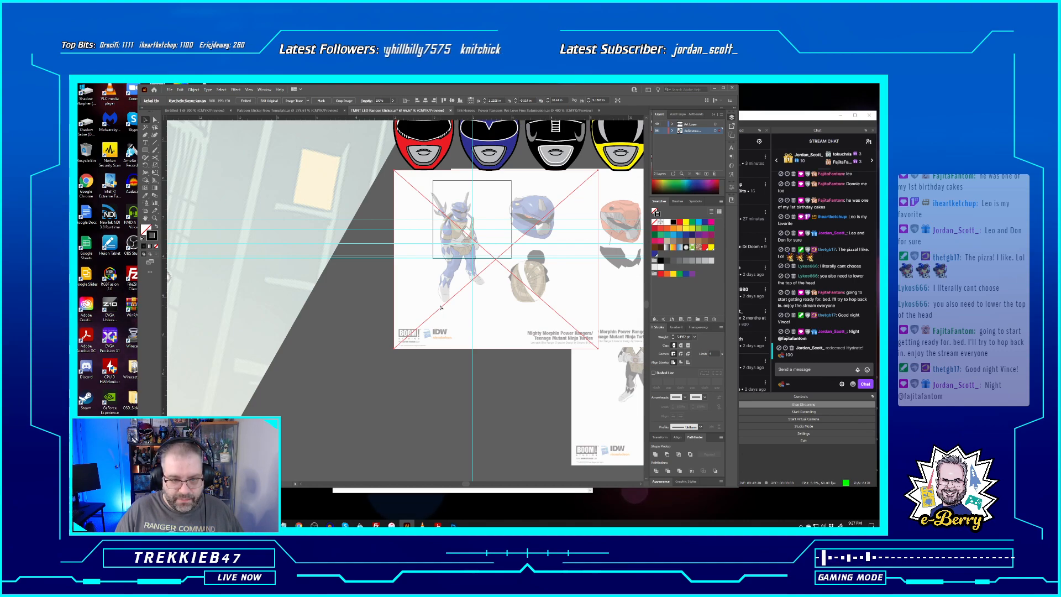
Move the comic cover so the yellow ranger turtle stands beside the blue turtle's sheet, then lock the reference layer and activate the art layer
left_click_drag(306, 275, 521, 308)
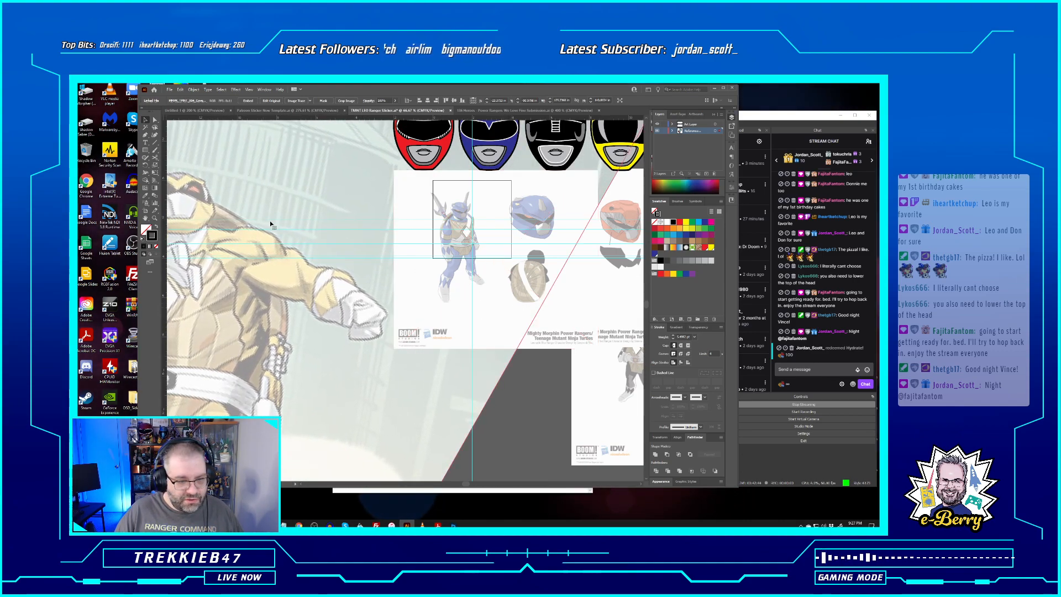
left_click_drag(268, 221, 401, 240)
left_click_drag(259, 226, 307, 229)
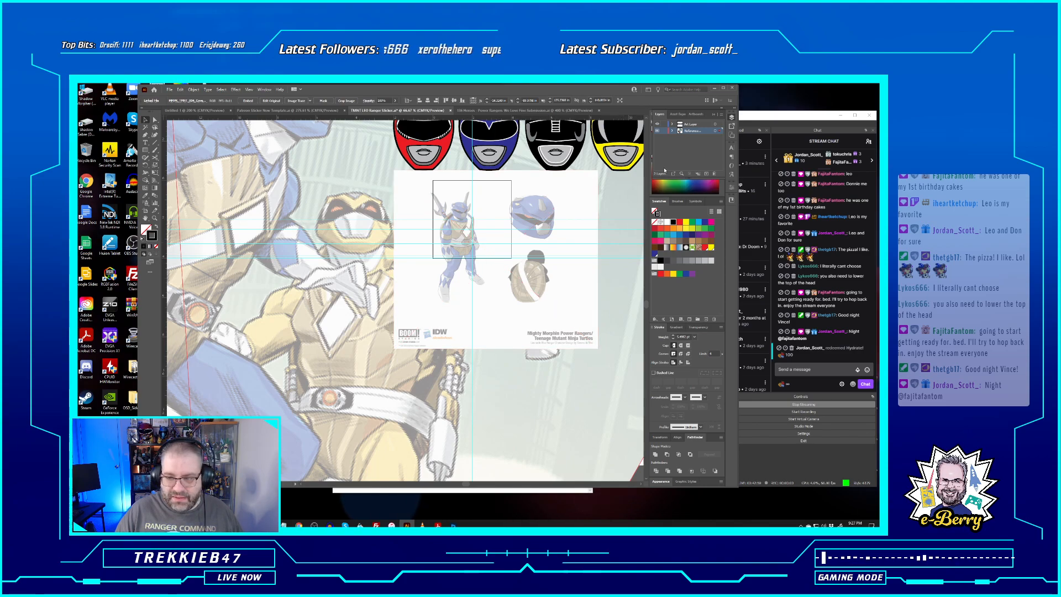
left_click(663, 132)
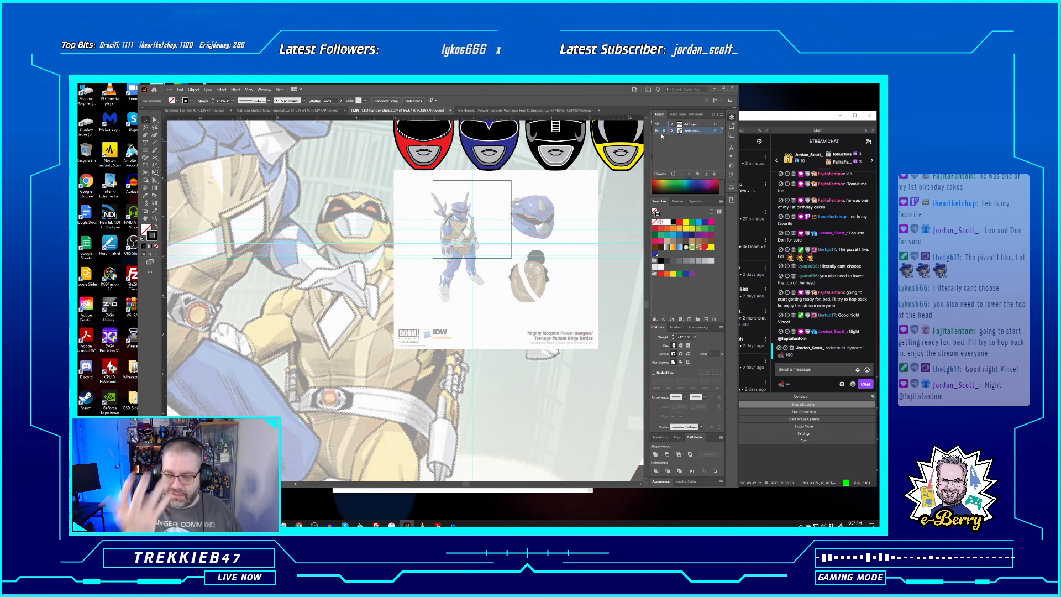
left_click(706, 125)
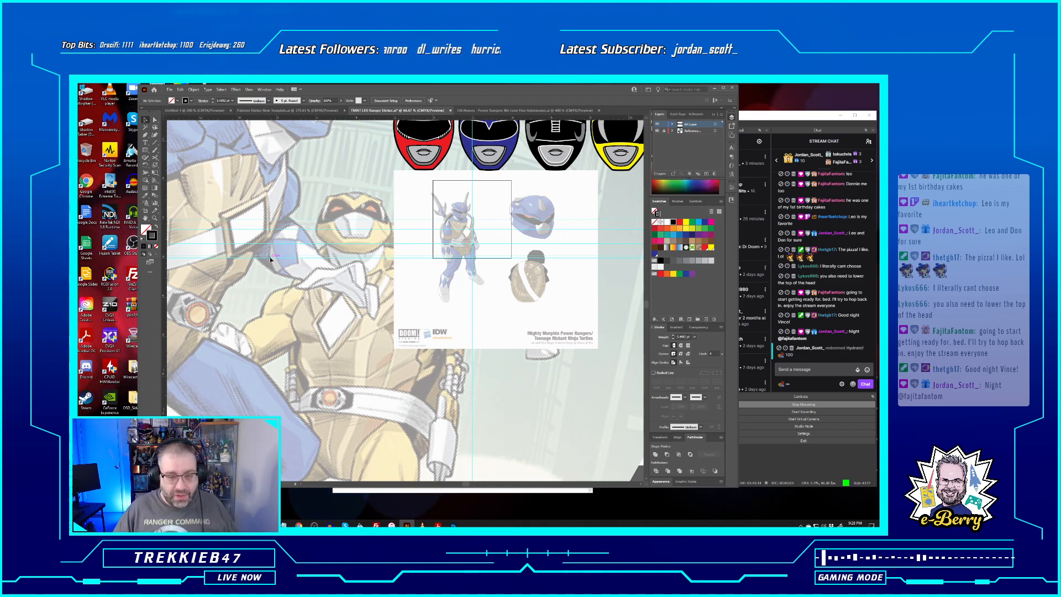
key("ctrl+plus")
key("ctrl+plus")
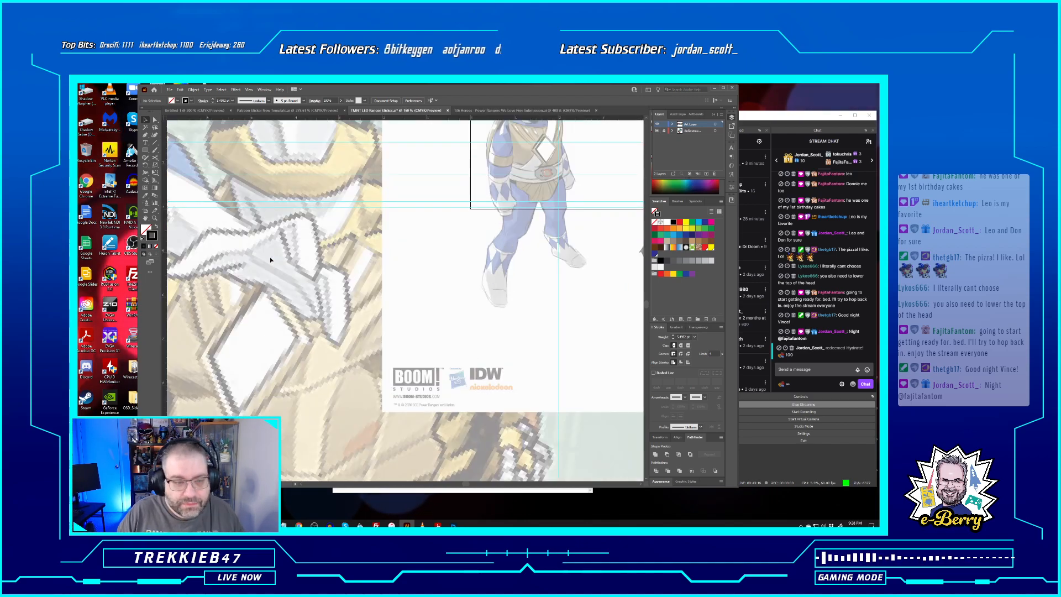
Draw the left half of the helmet outline with the Pen tool, curving from the top of the vertical centre guide down to its lower end
scroll(270, 258, "up", 5)
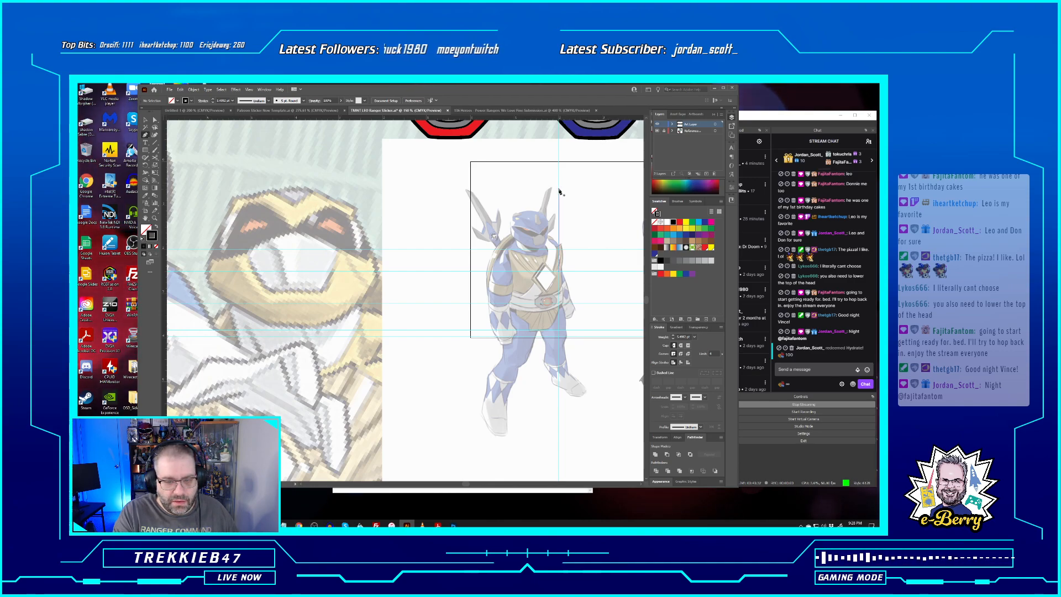
left_click(559, 190)
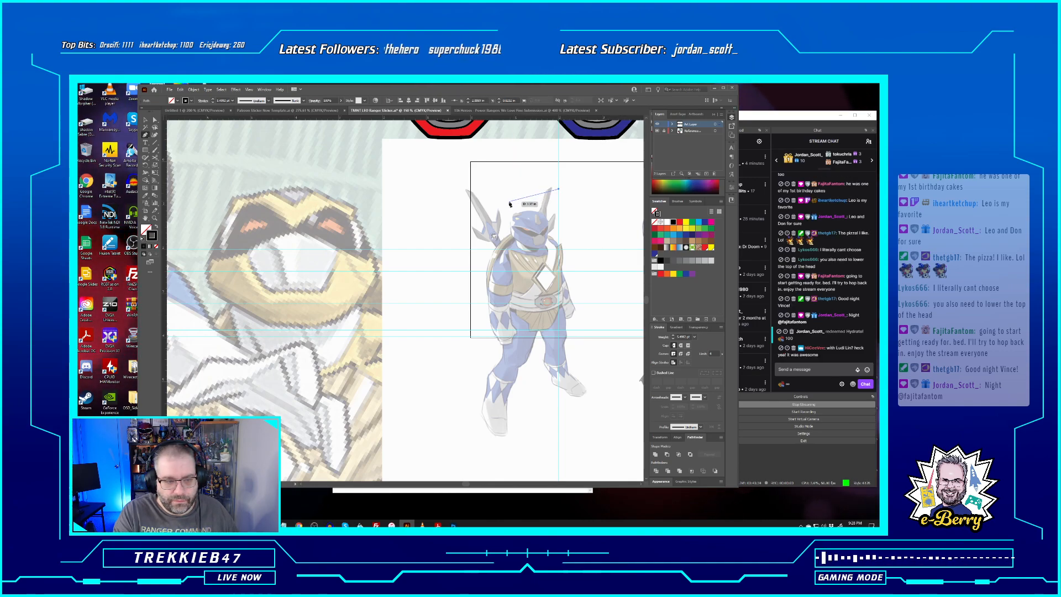
left_click_drag(506, 207, 489, 221)
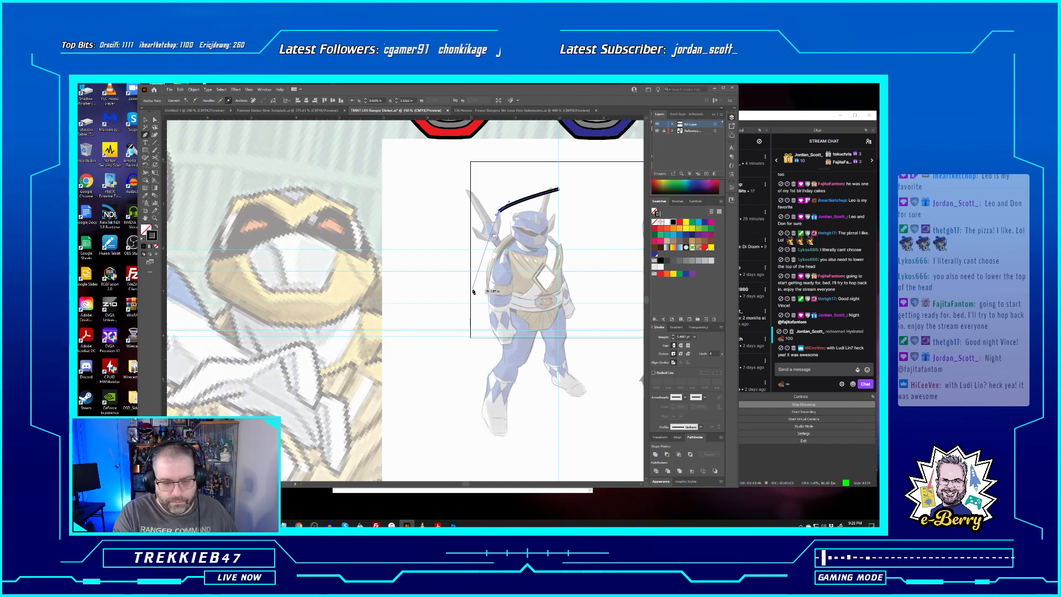
left_click_drag(475, 287, 473, 310)
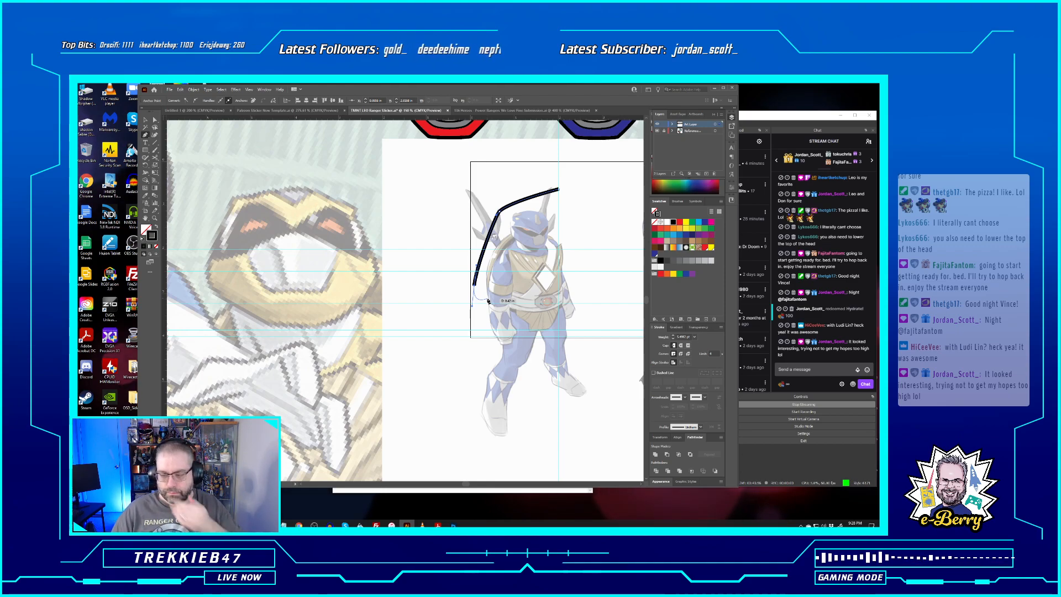
left_click(502, 327, "ctrl")
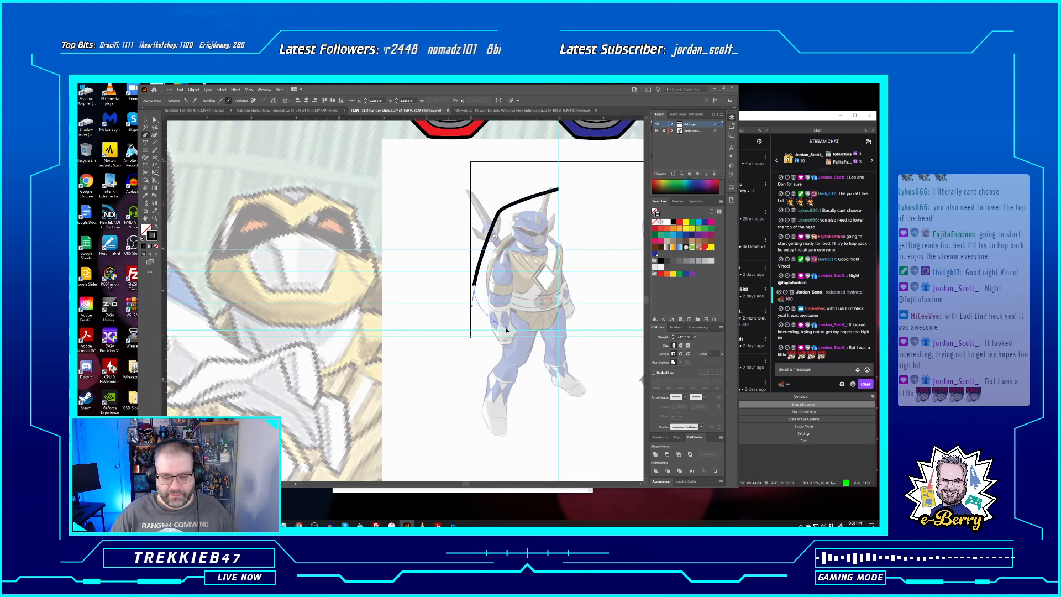
left_click(502, 327)
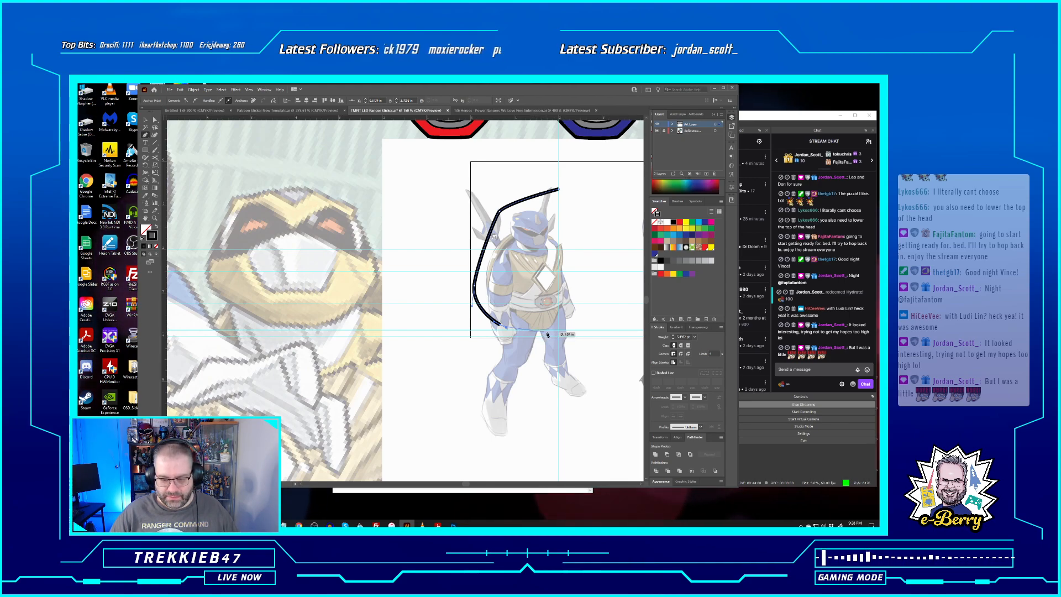
left_click(548, 334)
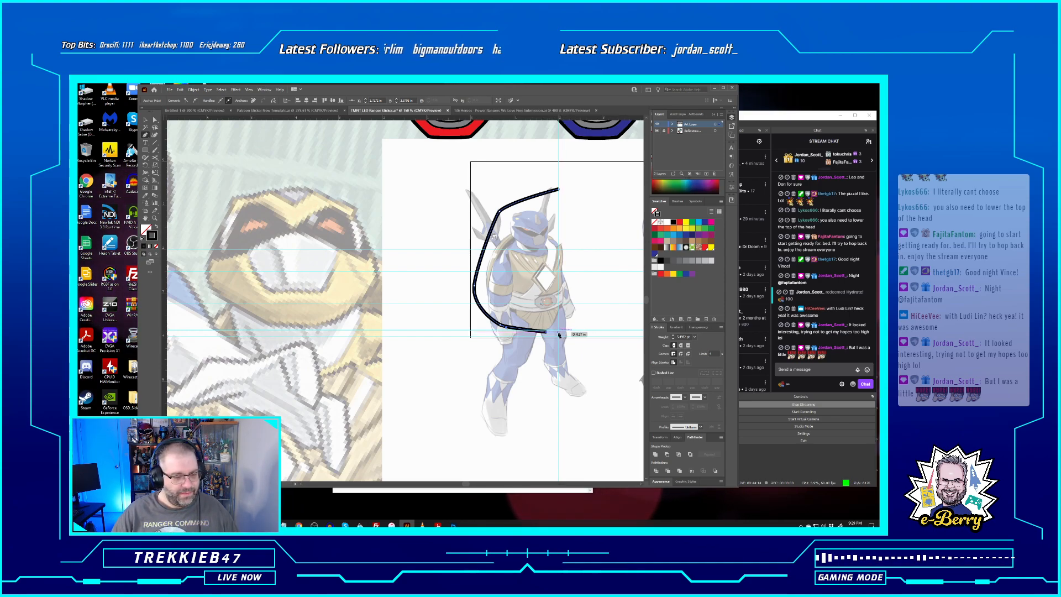
left_click(559, 333)
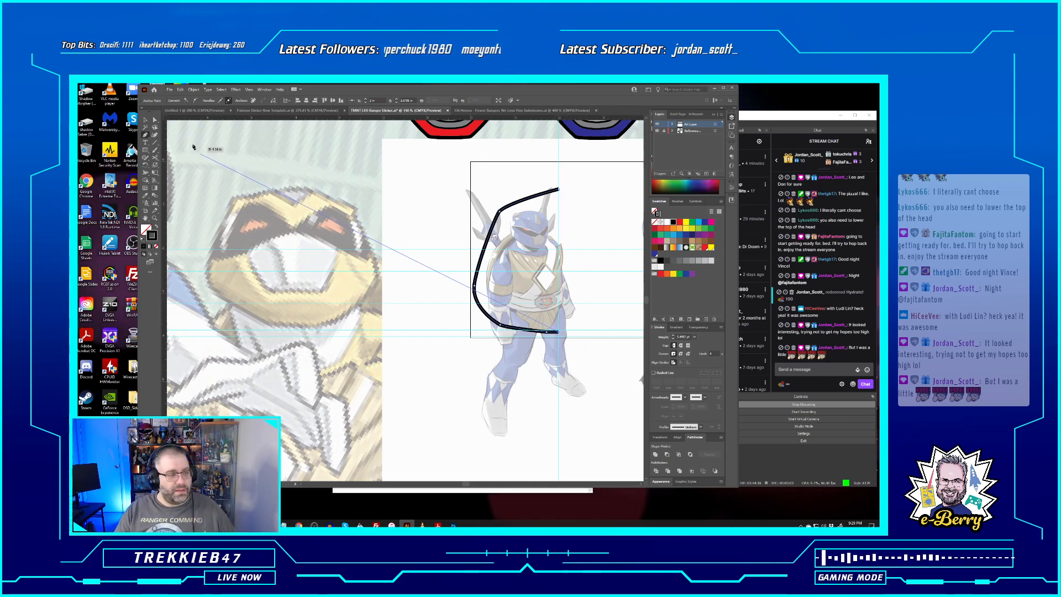
Examine the turtle heads on the comic cover and the blue turtle's sheet to compare their head shape with the half outline
left_click(155, 119)
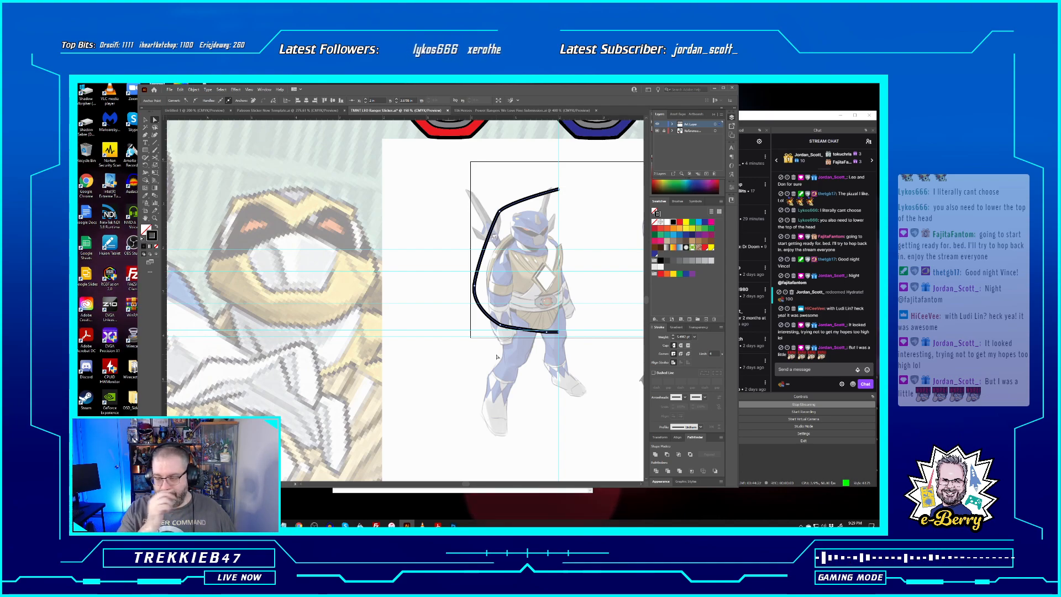
key("ctrl+equal")
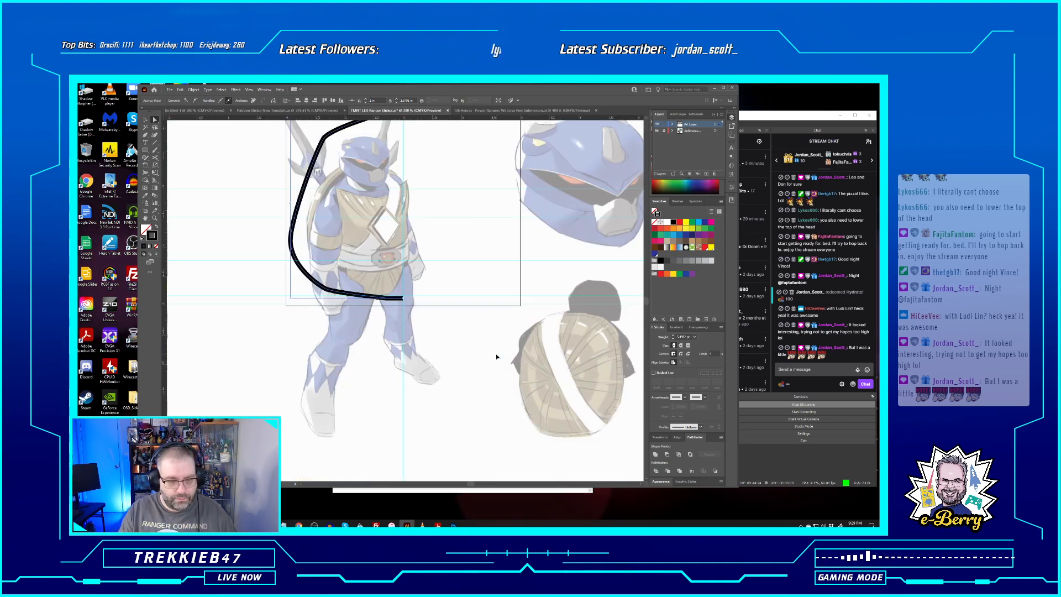
scroll(459, 330, "up", 3)
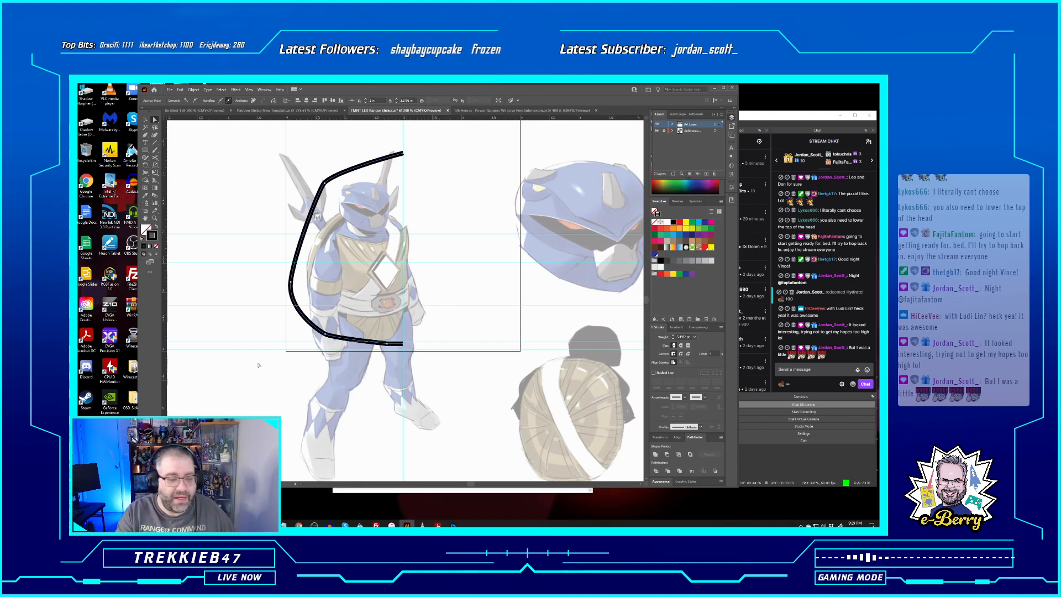
left_click_drag(227, 368, 489, 350)
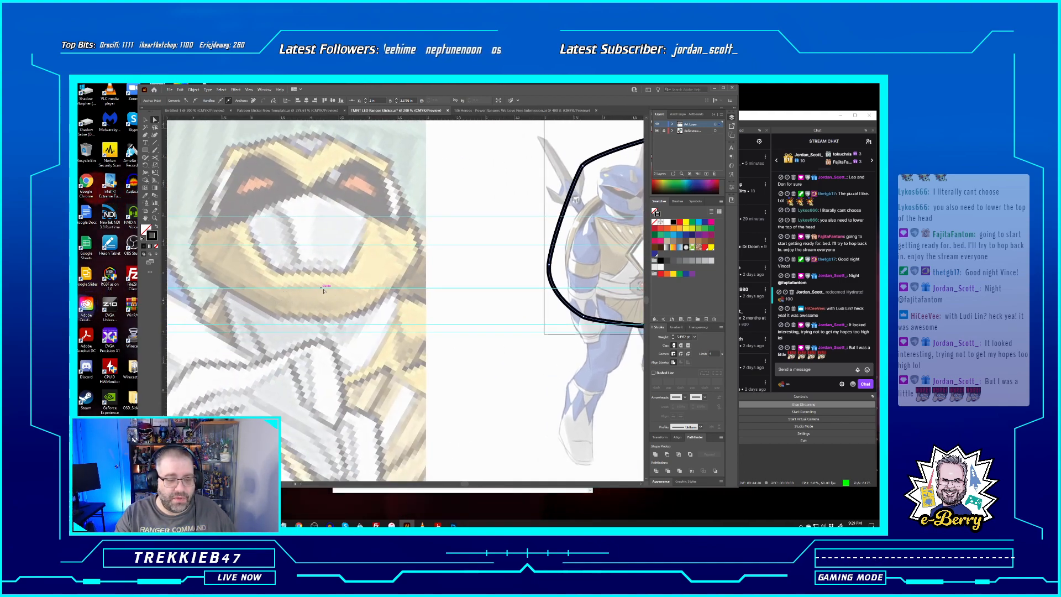
scroll(260, 308, "down", 10)
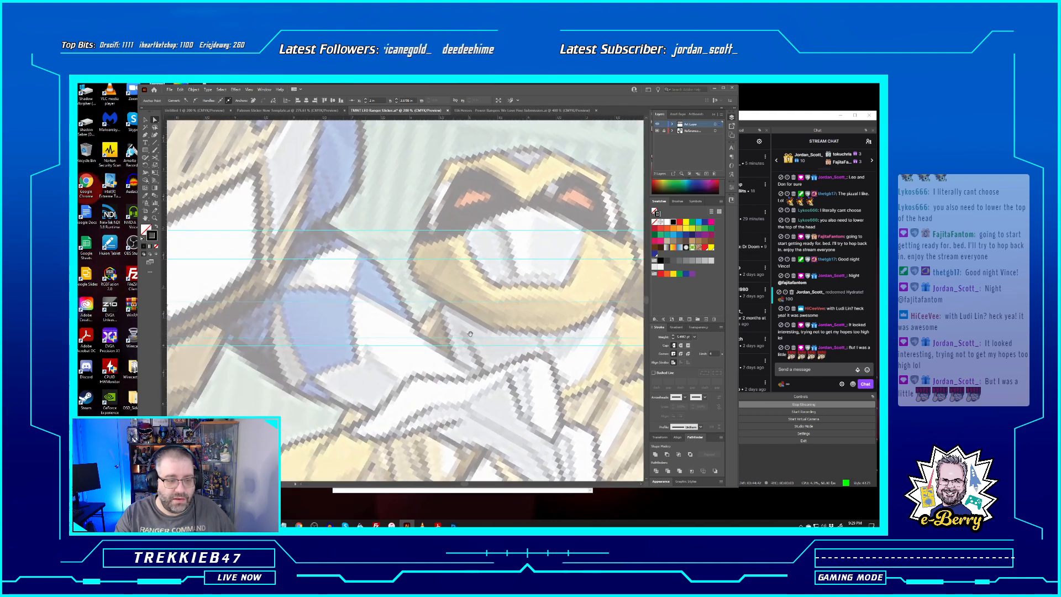
left_click_drag(487, 361, 454, 382)
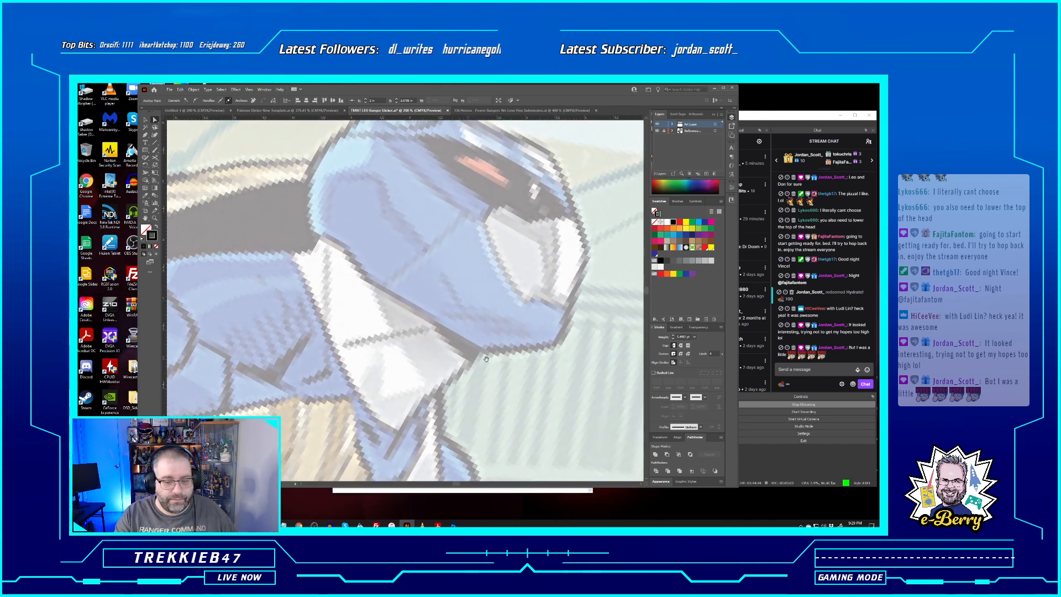
scroll(524, 345, "right", 10)
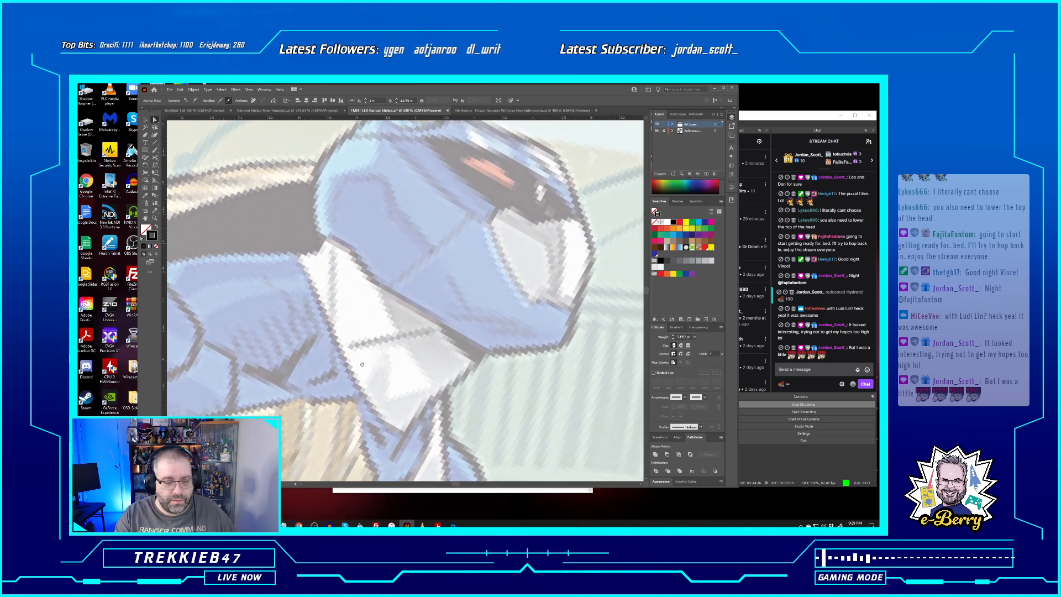
scroll(497, 392, "down", 5)
scroll(497, 392, "right", 5)
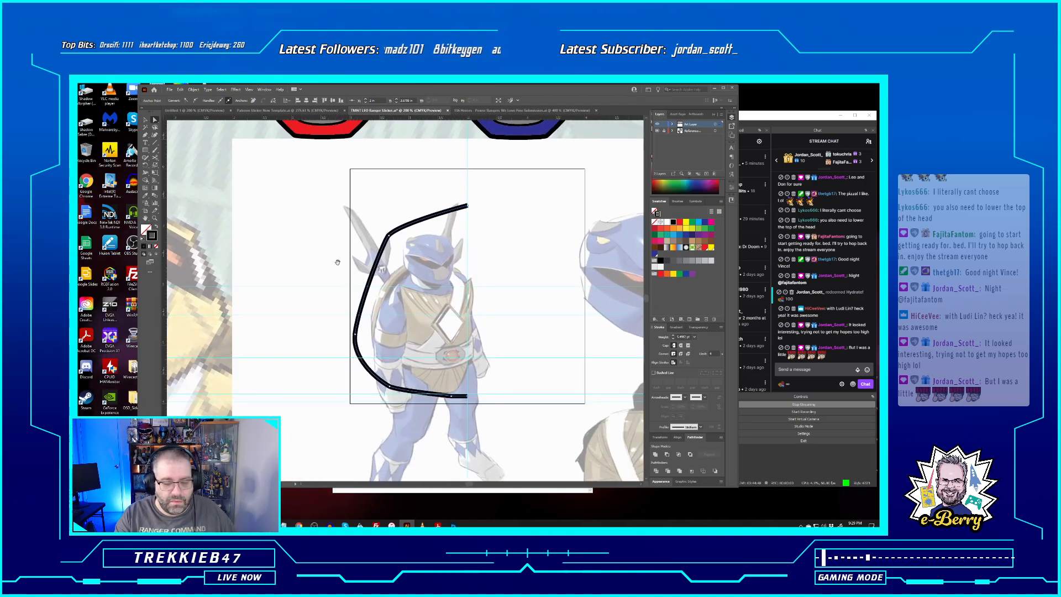
left_click_drag(359, 315, 368, 316)
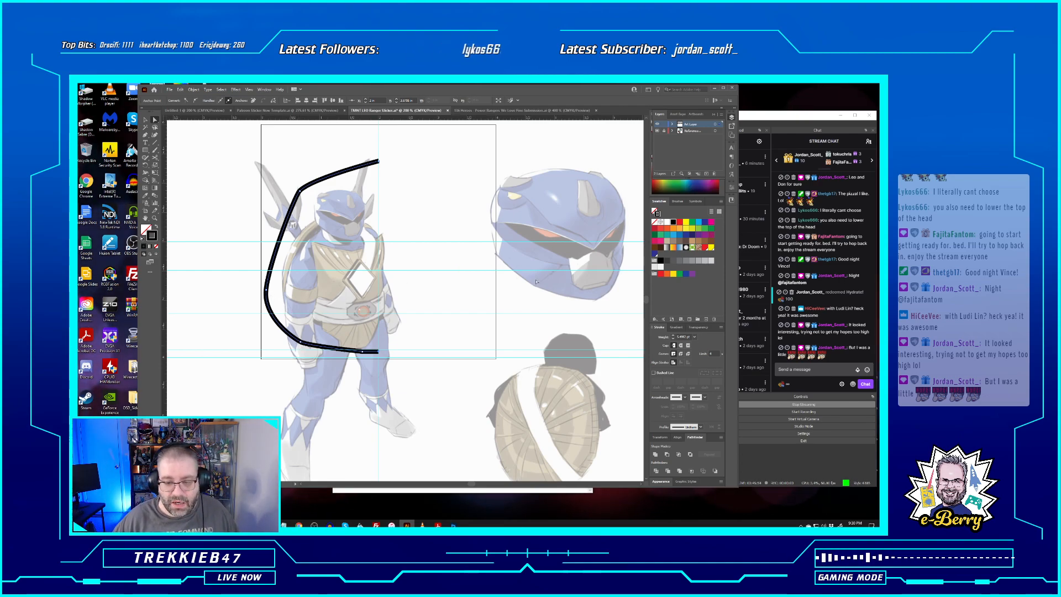
Reshape the lower curve of the half outline by adjusting its jaw anchor and the direction handle of the side anchor
left_click(363, 353)
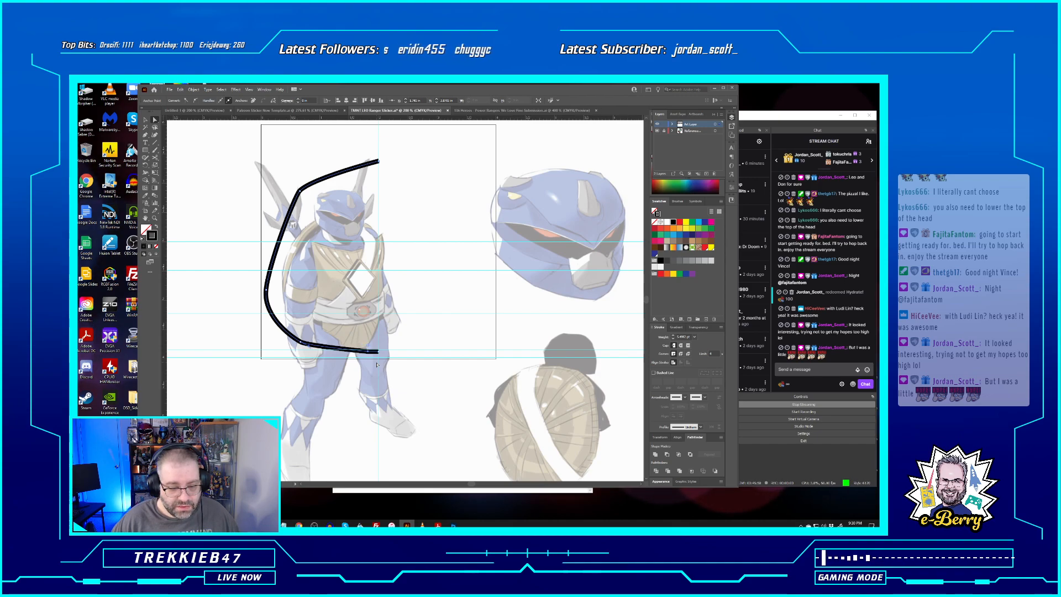
left_click_drag(302, 337, 309, 346)
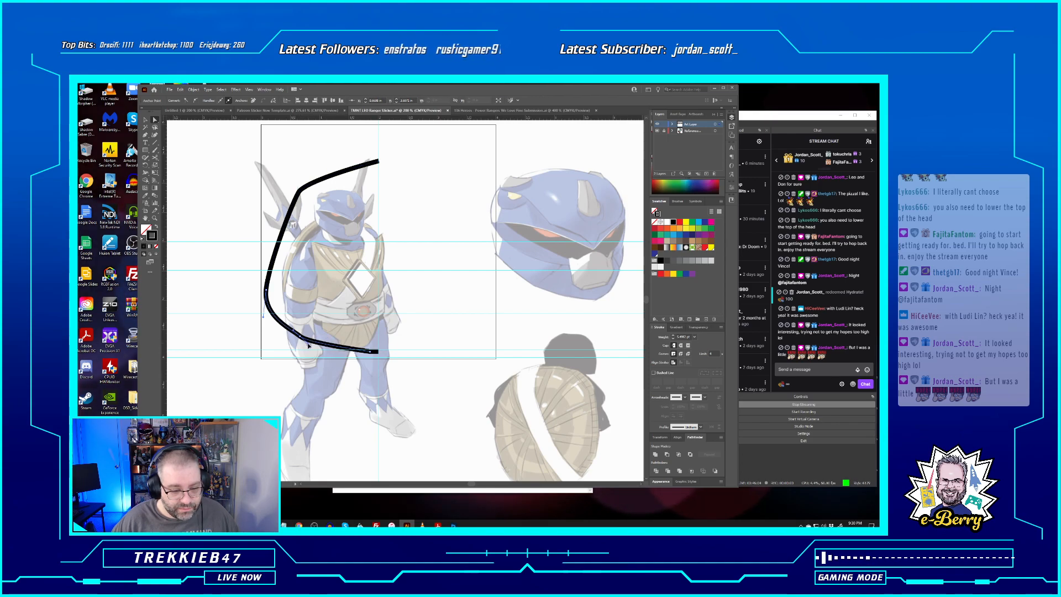
key("ctrl+plus")
key("ctrl+plus")
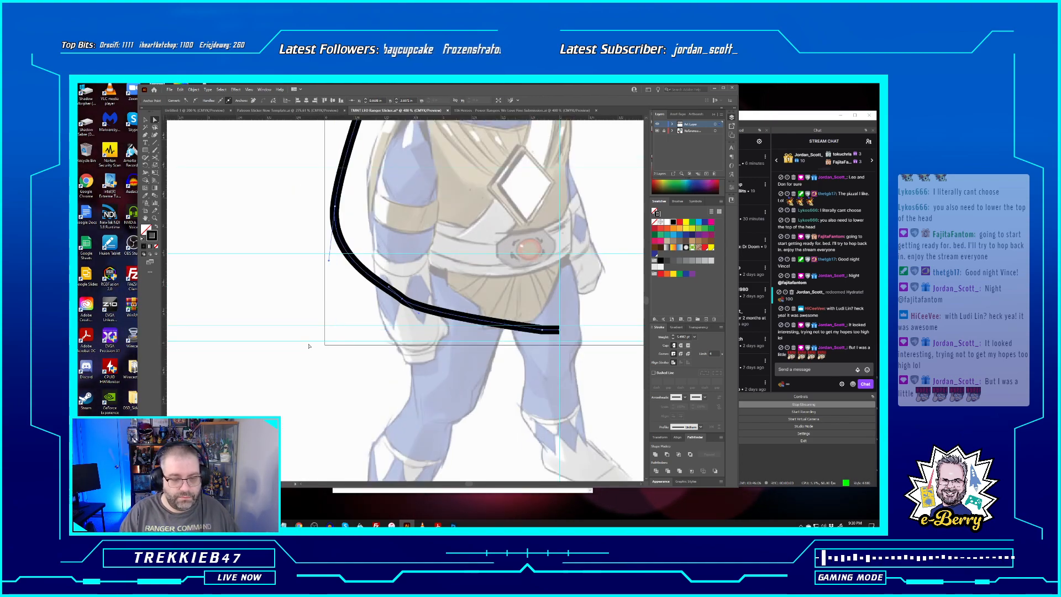
left_click_drag(329, 261, 334, 227)
left_click(399, 297)
key("ctrl+z")
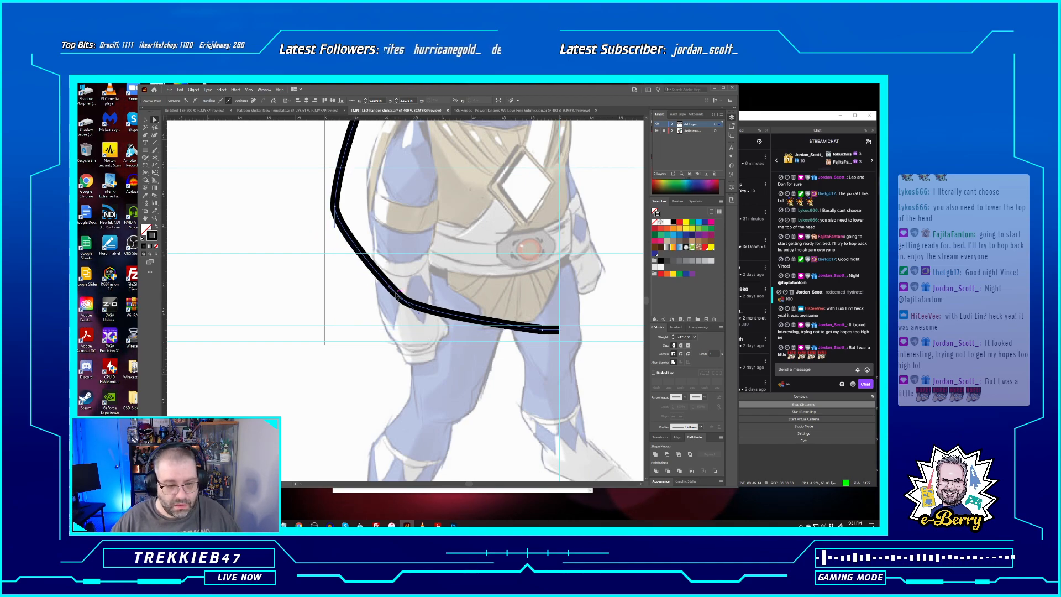
Smooth the bend between cheek and jaw by refining the direction handles of the jaw and side anchors, then deselect the outline
left_click_drag(402, 302, 426, 319)
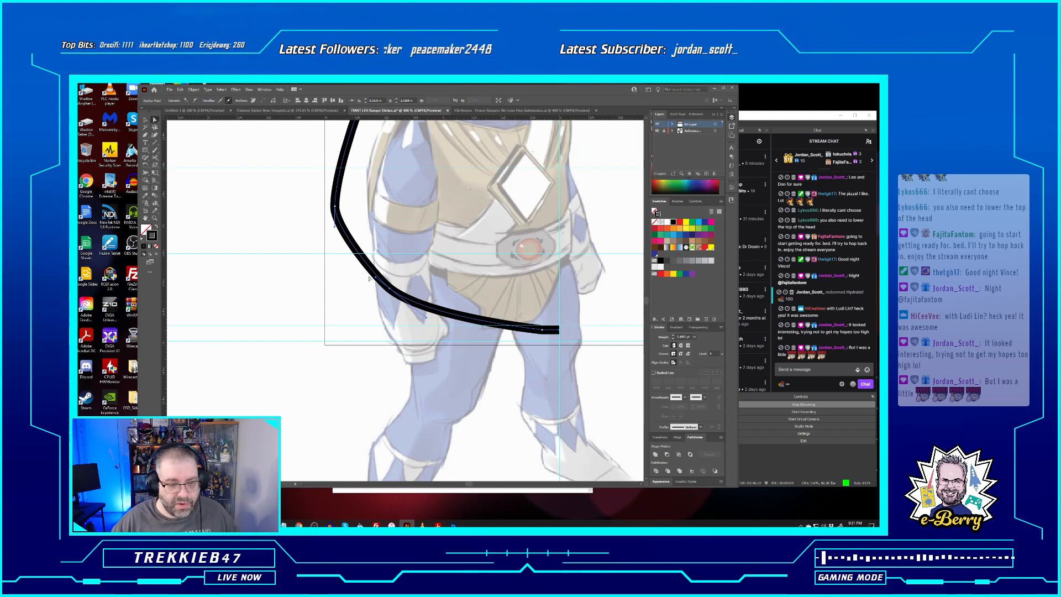
left_click_drag(375, 278, 368, 270)
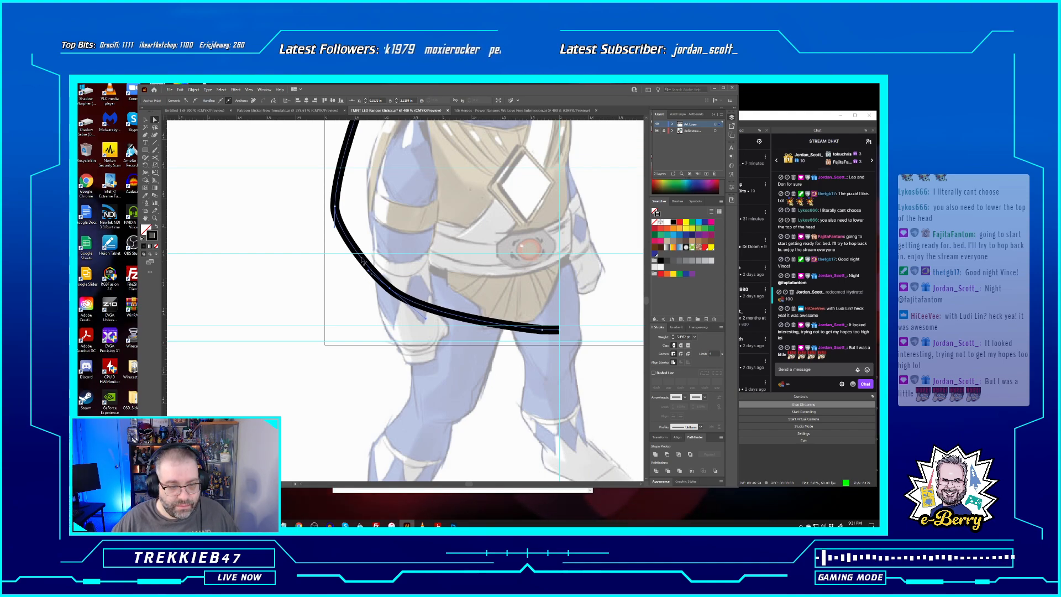
left_click_drag(335, 228, 335, 238)
left_click_drag(368, 271, 371, 274)
scroll(426, 290, "up", 5)
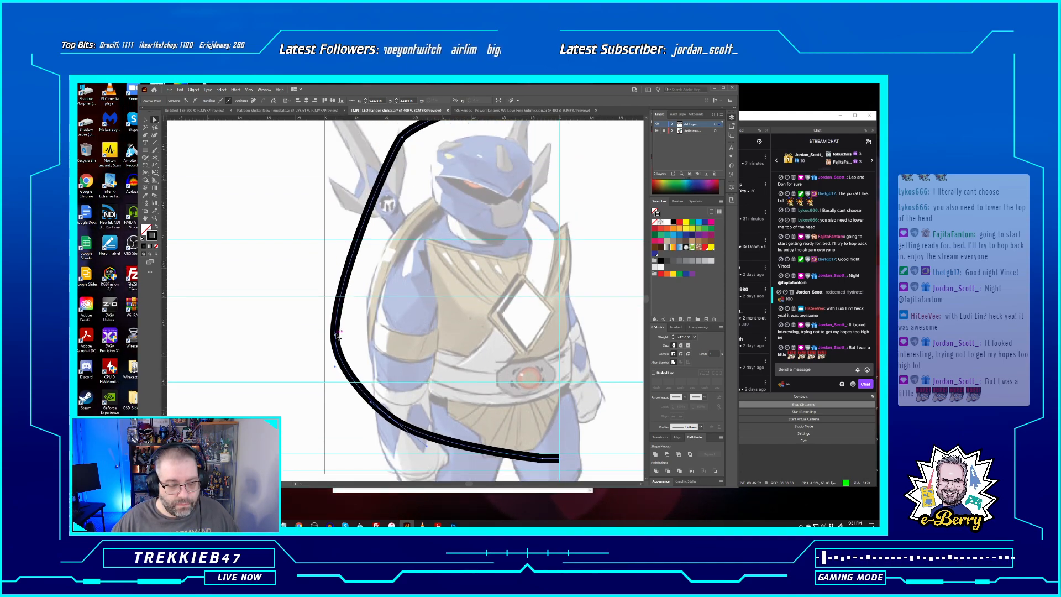
left_click(335, 335)
left_click_drag(335, 335, 336, 316)
left_click(387, 325)
Compare the half outline's overall proportions and crown shape with the finished ranger helmets and the turtle references
key("ctrl+minus")
key("ctrl+minus")
key("ctrl+minus")
key("ctrl+minus")
key("ctrl+minus")
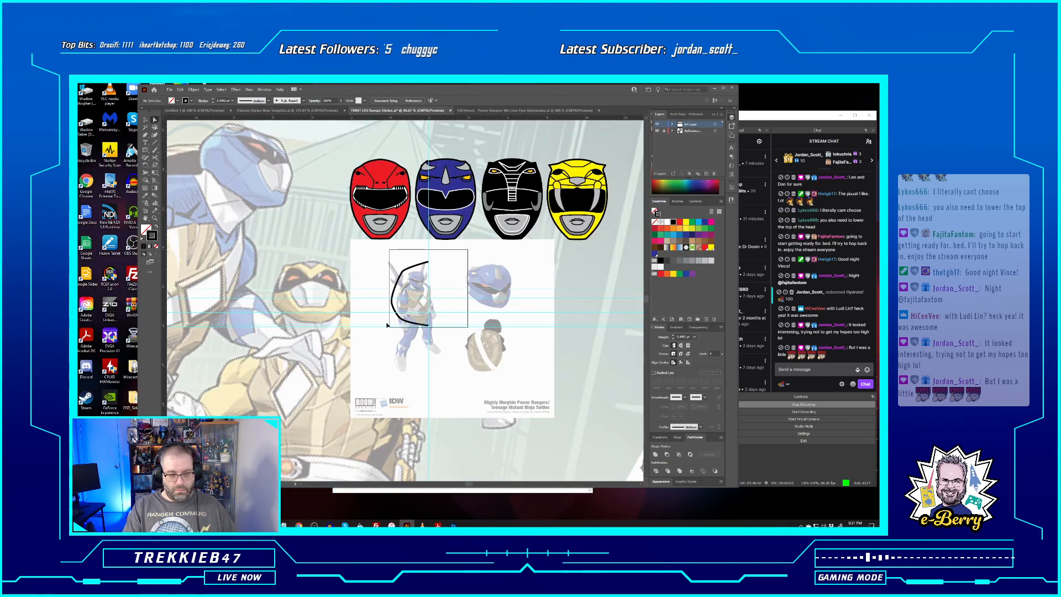
key("ctrl+minus")
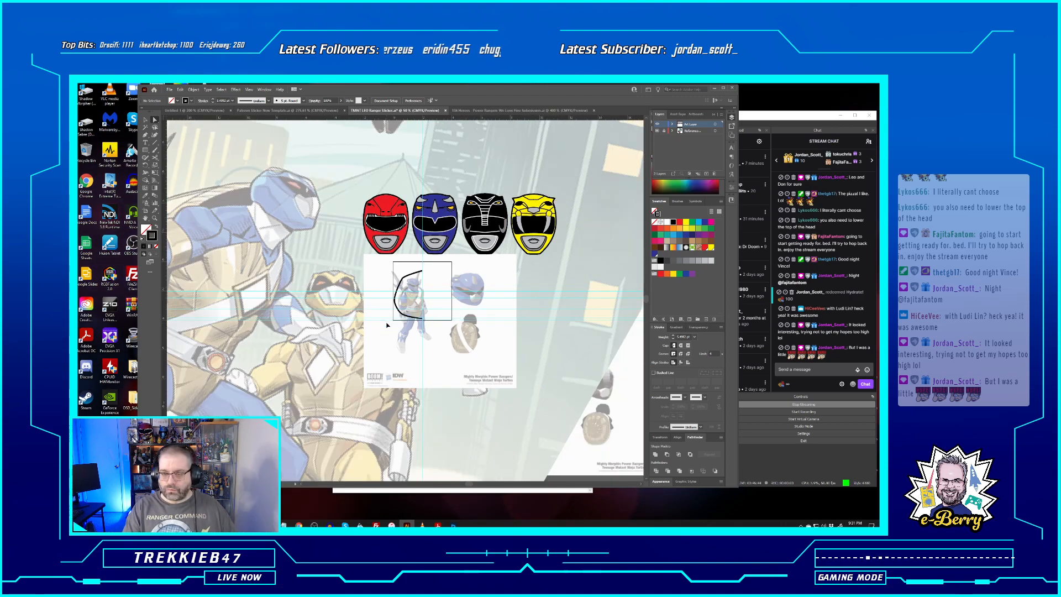
key("ctrl+minus")
key("ctrl+plus")
key("ctrl+plus")
key("ctrl+plus")
key("ctrl+plus")
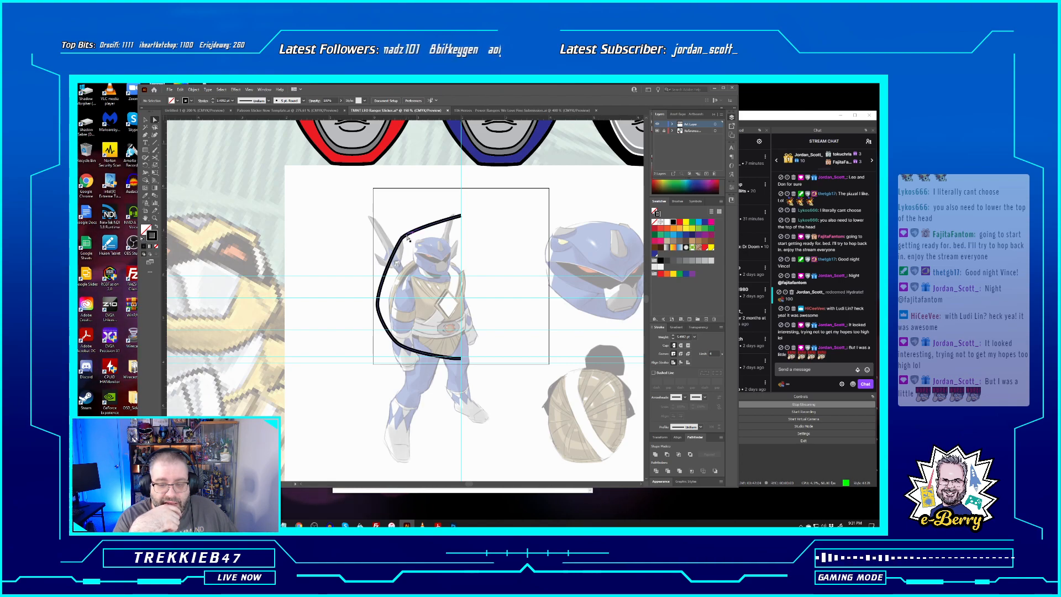
scroll(462, 349, "up", 4)
scroll(462, 349, "up", 1)
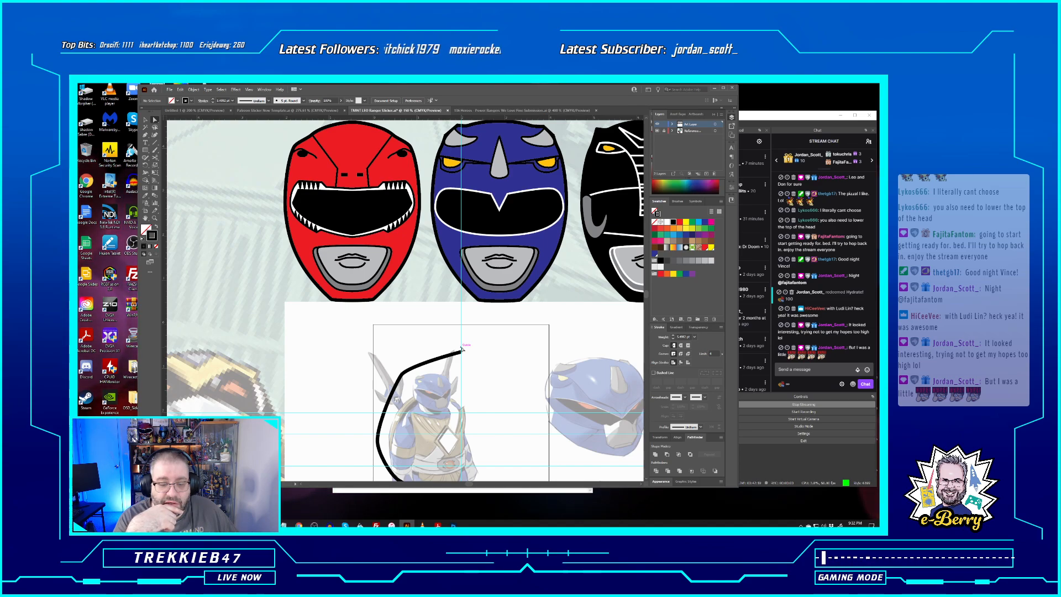
scroll(462, 349, "down", 3)
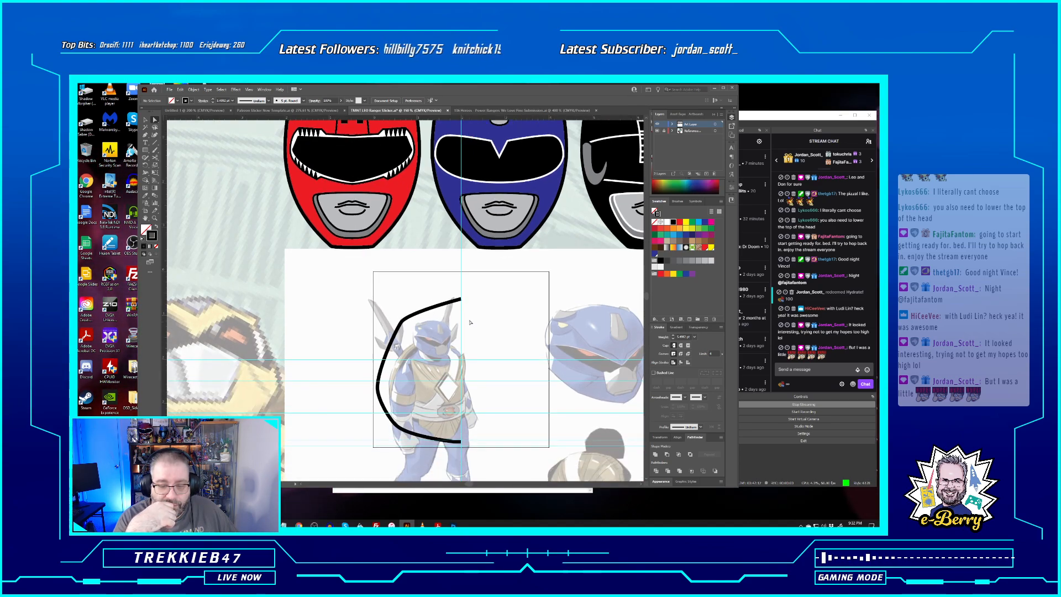
scroll(468, 318, "up", 3)
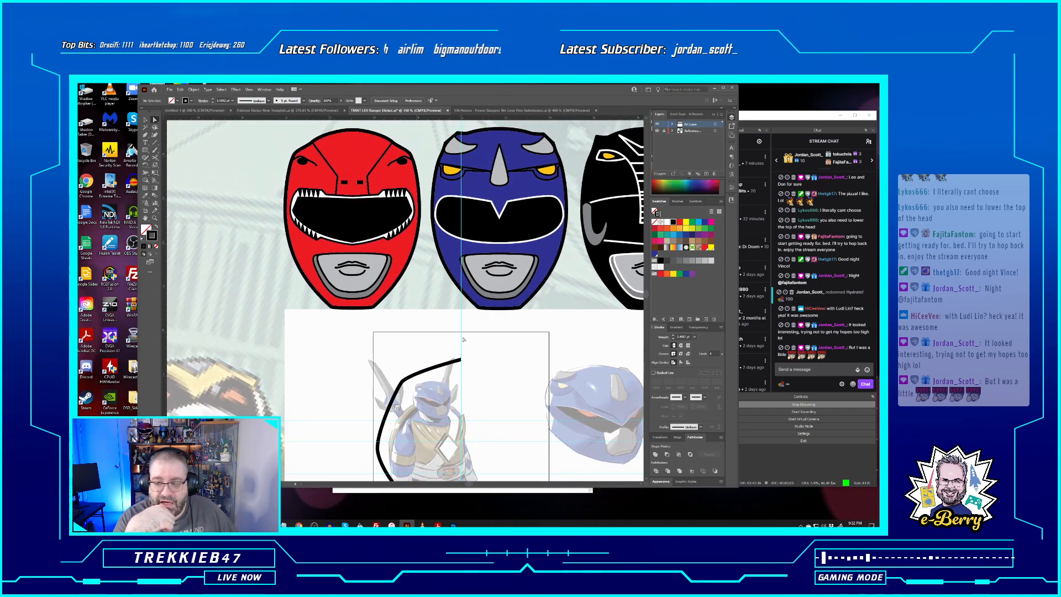
scroll(464, 339, "down", 2)
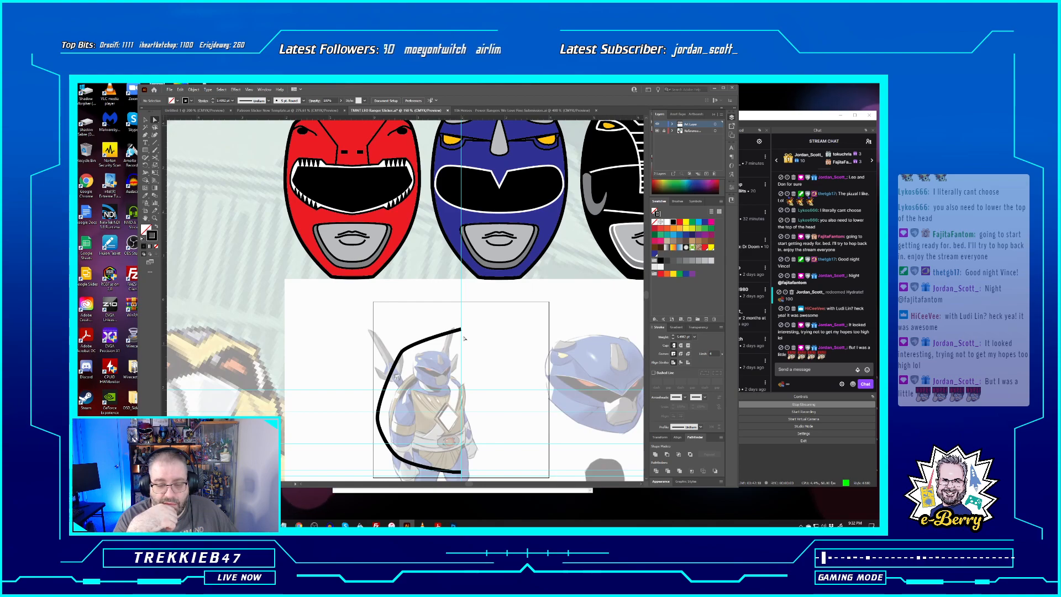
Lower the top end of the half outline, round its upper corner into a smooth crown, and select the whole outline
left_click_drag(462, 330, 396, 360)
left_click(401, 354)
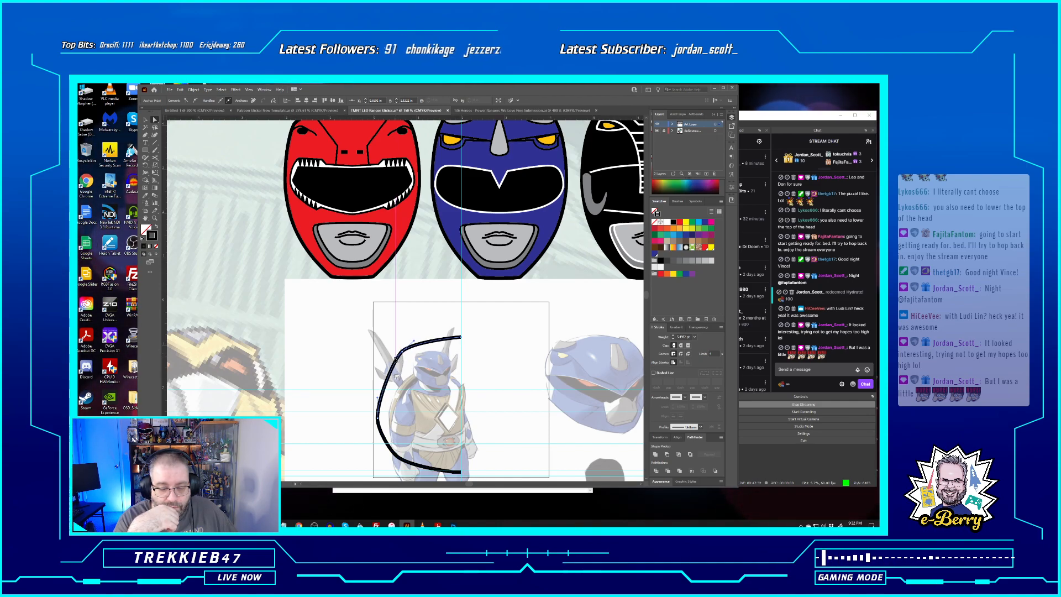
left_click(394, 303)
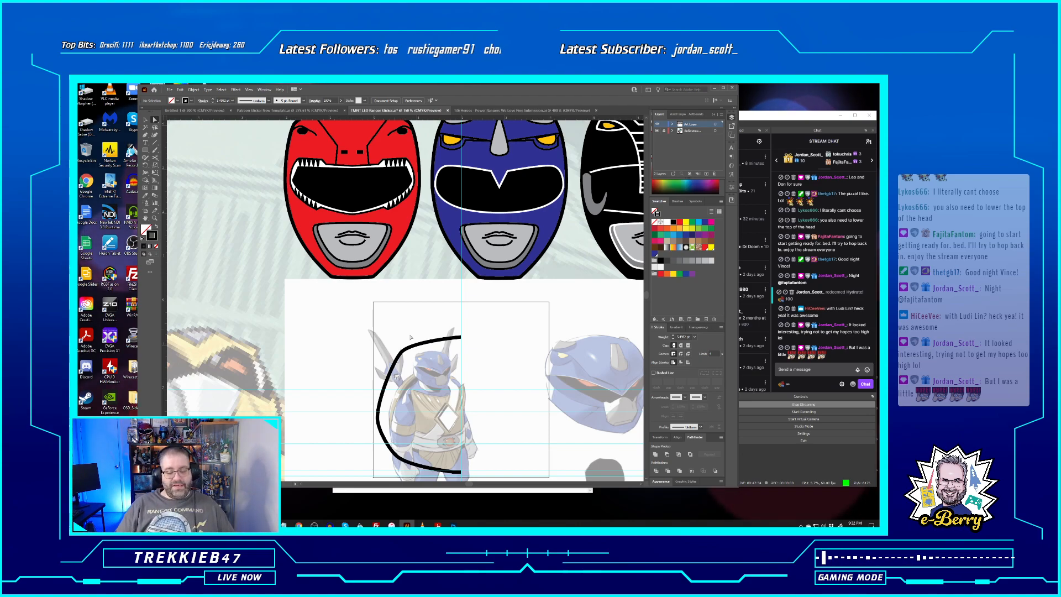
scroll(409, 335, "down", 3)
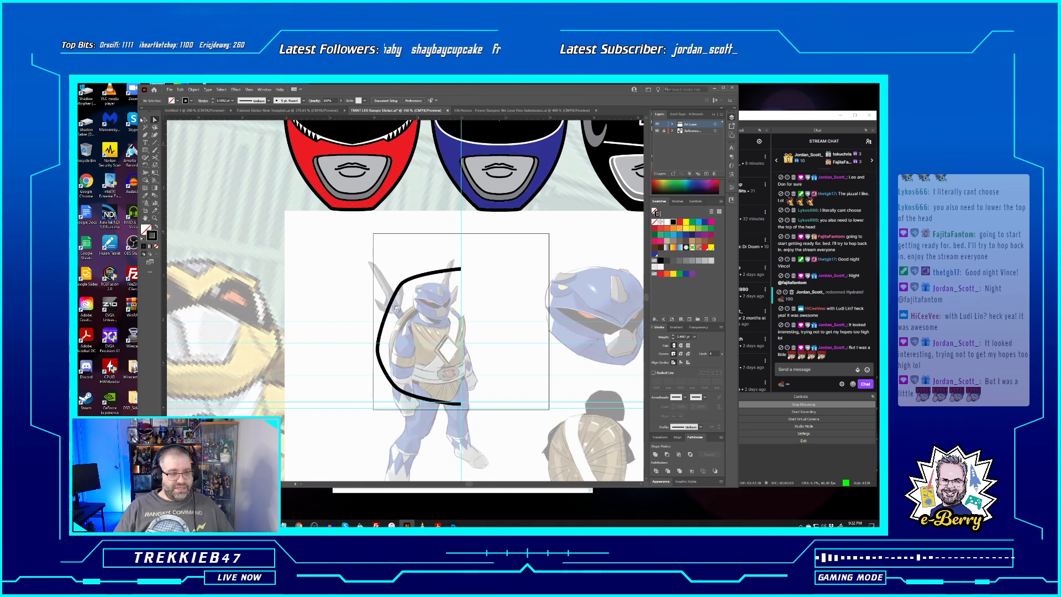
left_click(412, 281)
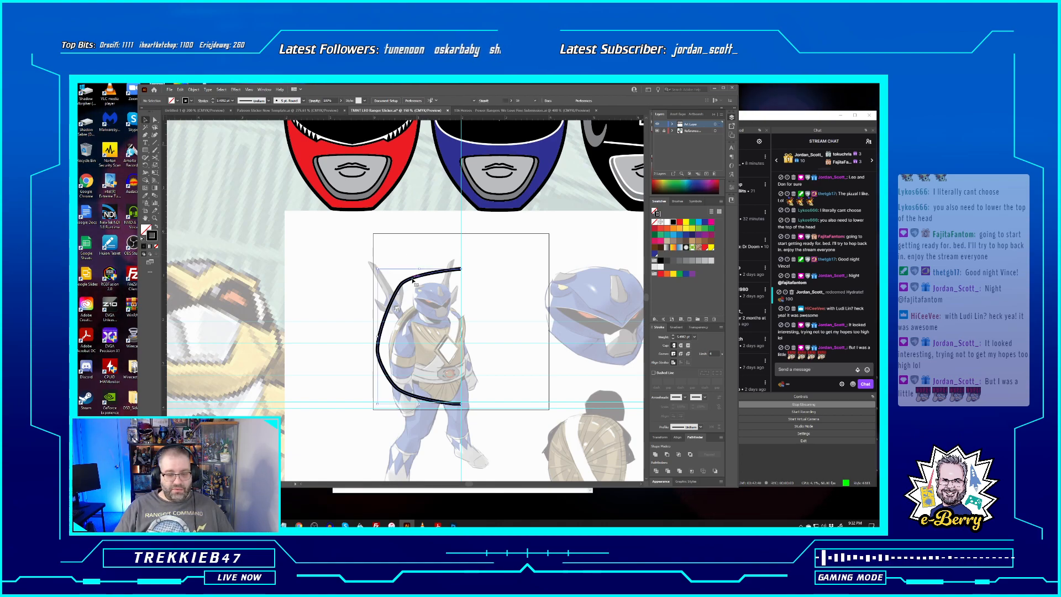
left_click(179, 90)
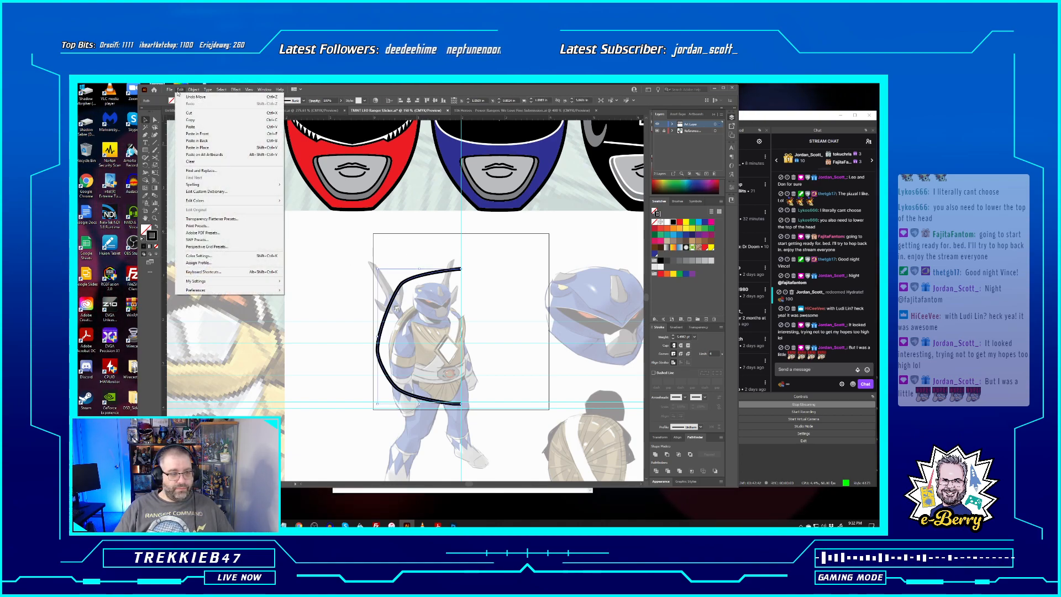
mouse_move(236, 91)
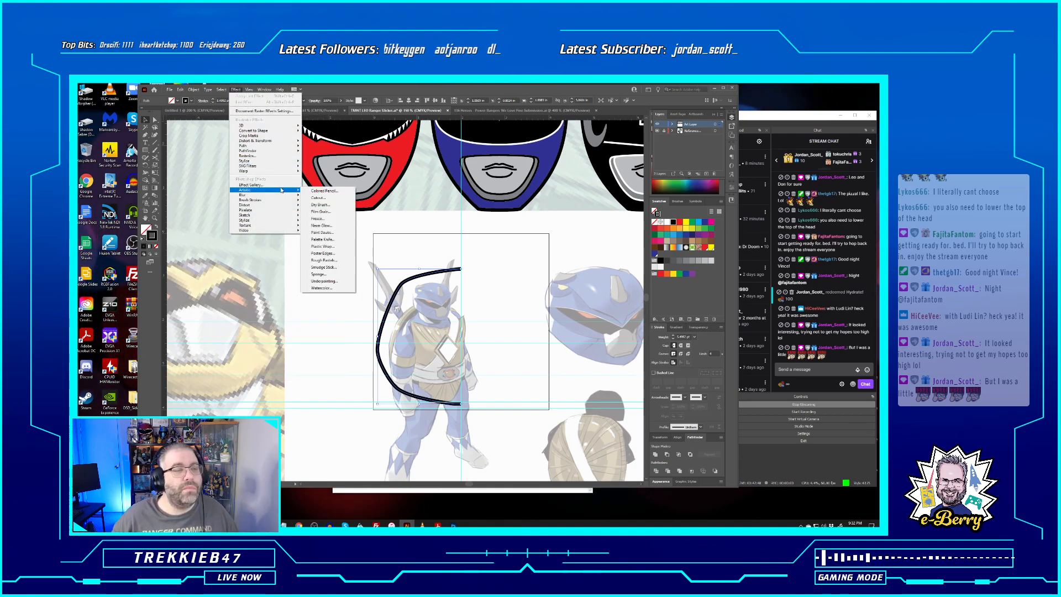
mouse_move(193, 90)
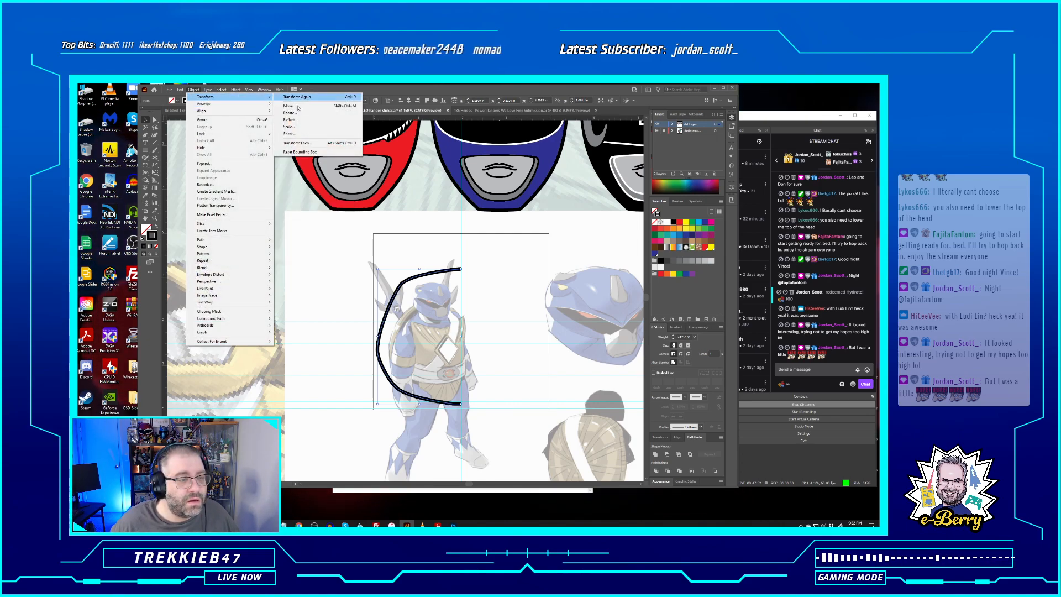
left_click(312, 124)
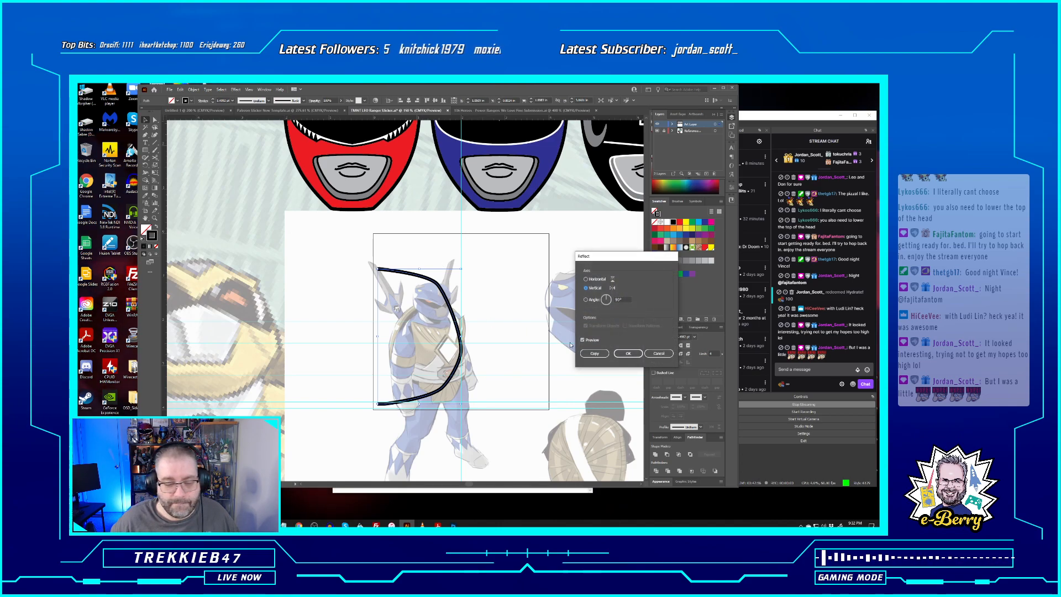
left_click(655, 353)
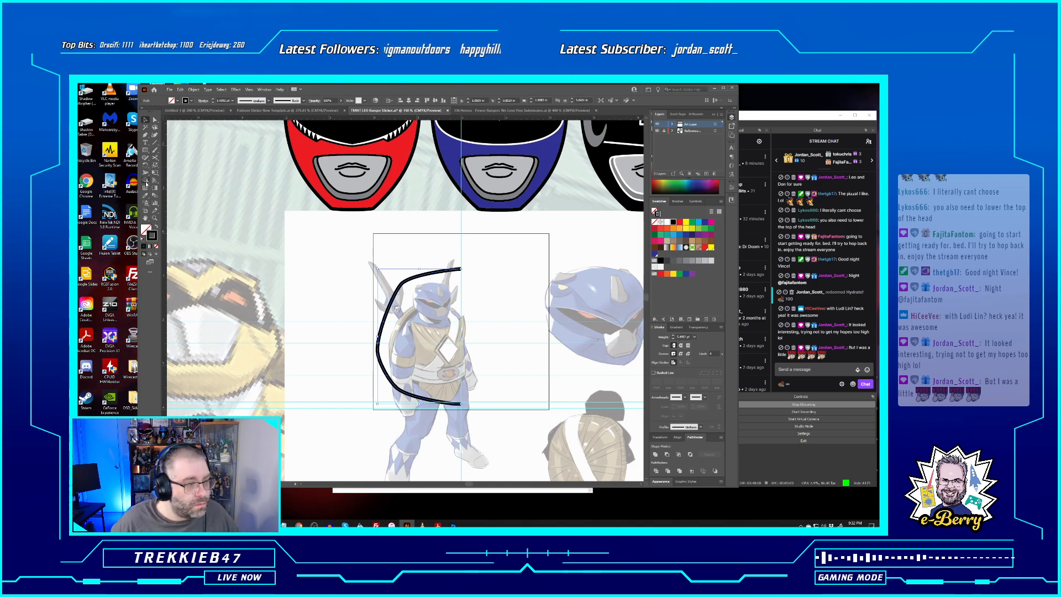
Try to flip the half outline horizontally with the Reflect tool, and undo the reflections made without a copy
left_click(146, 158)
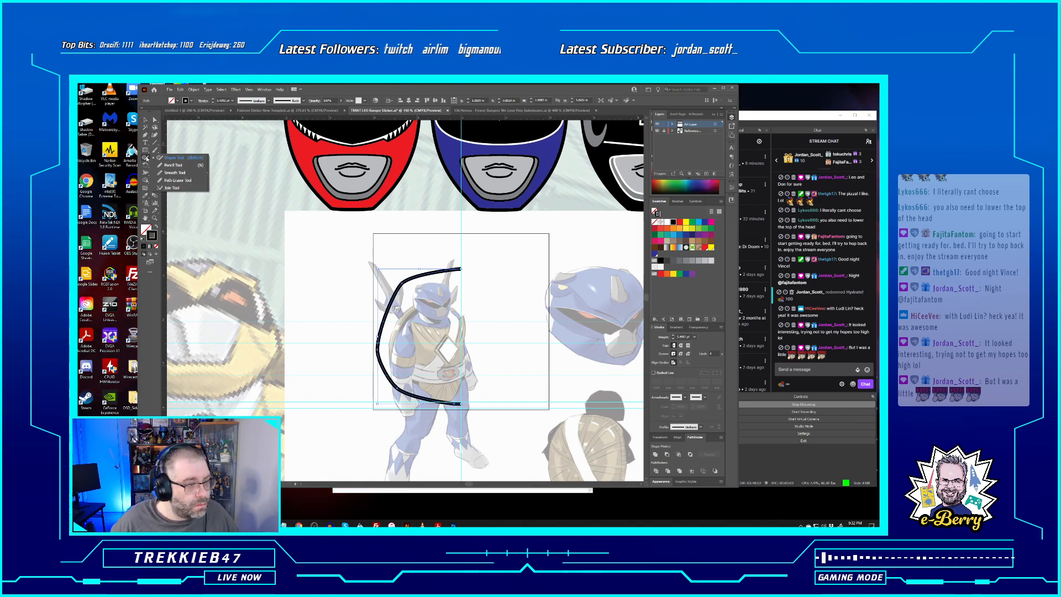
left_click(146, 166)
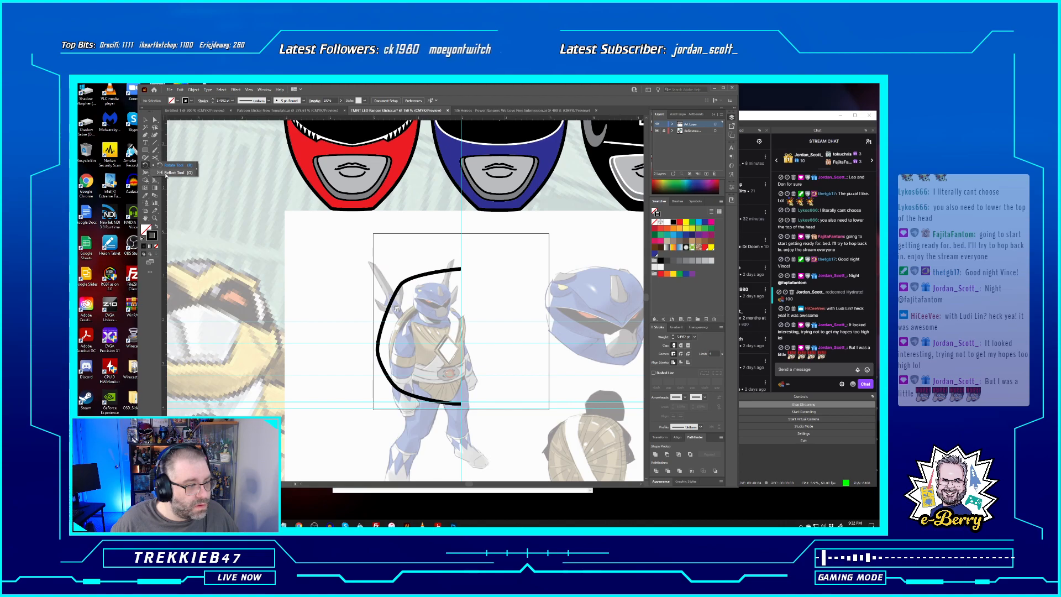
left_click(172, 172)
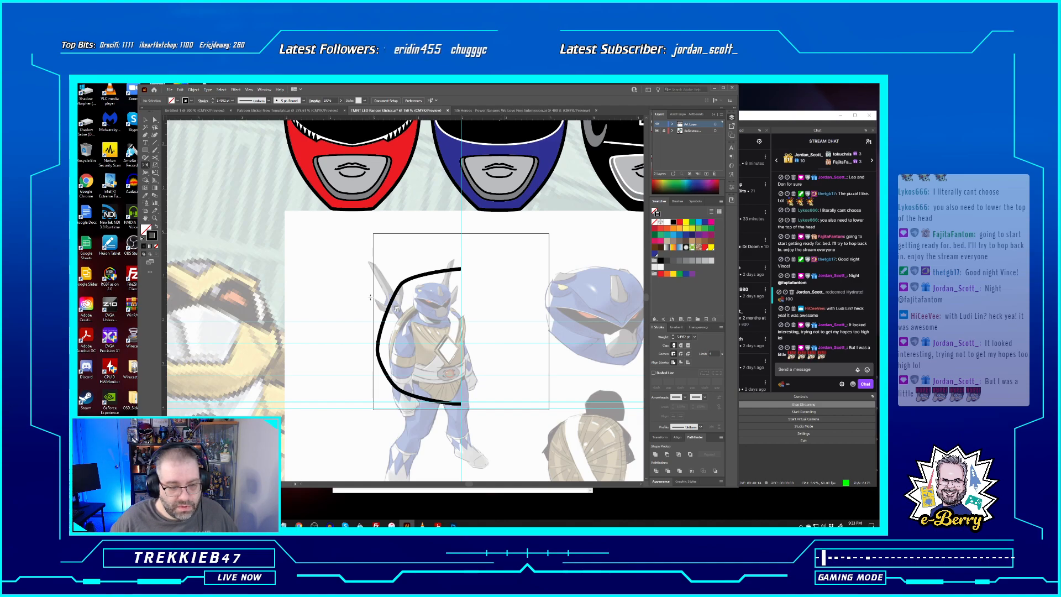
left_click(145, 120)
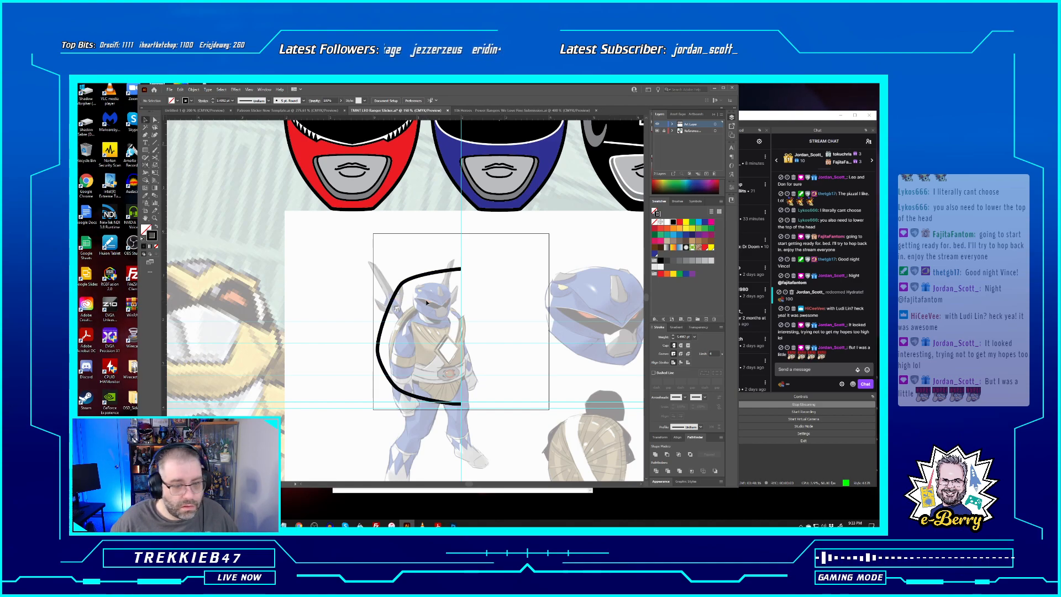
left_click(399, 295)
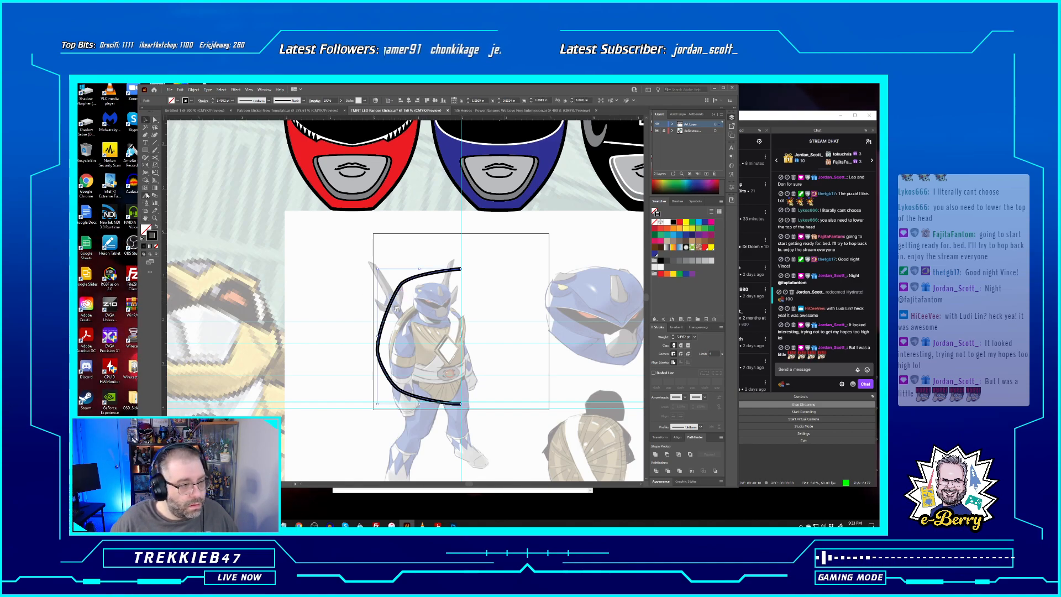
left_click(146, 165)
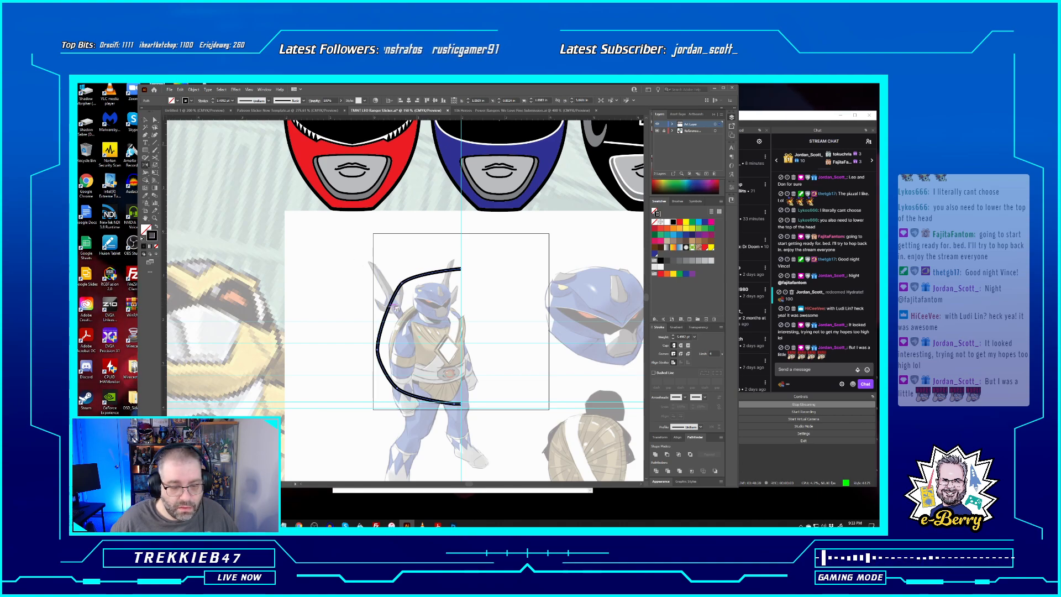
left_click_drag(391, 305, 471, 294)
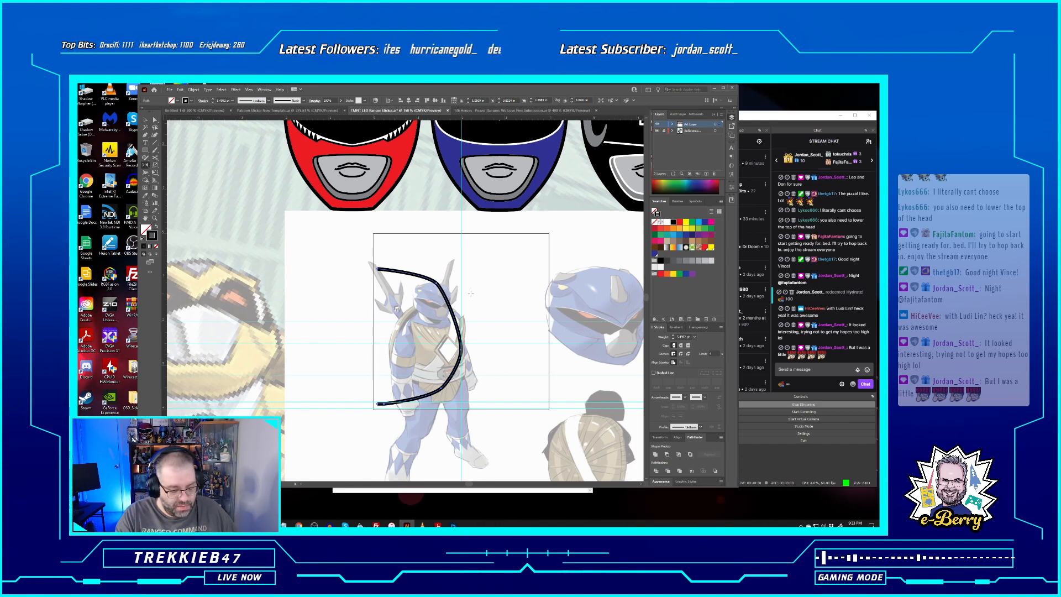
key("ctrl+z")
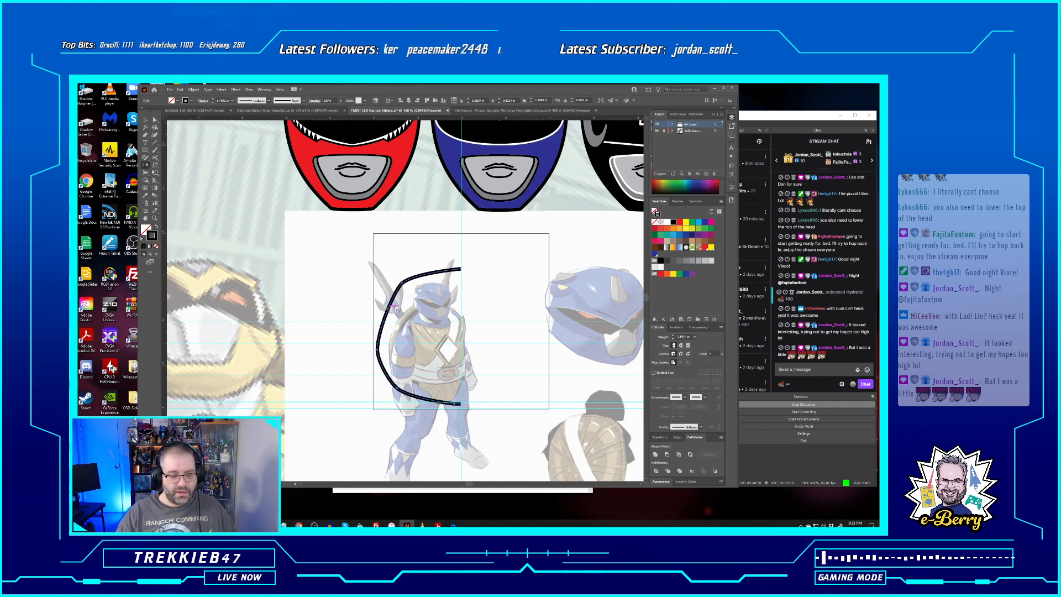
left_click_drag(389, 308, 435, 317)
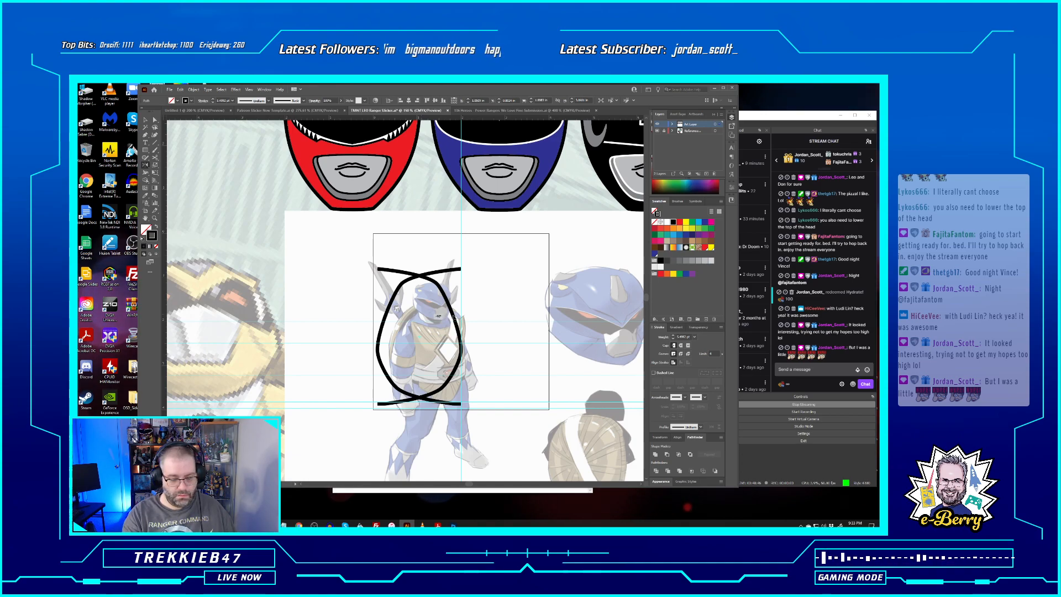
left_click_drag(452, 316, 457, 314)
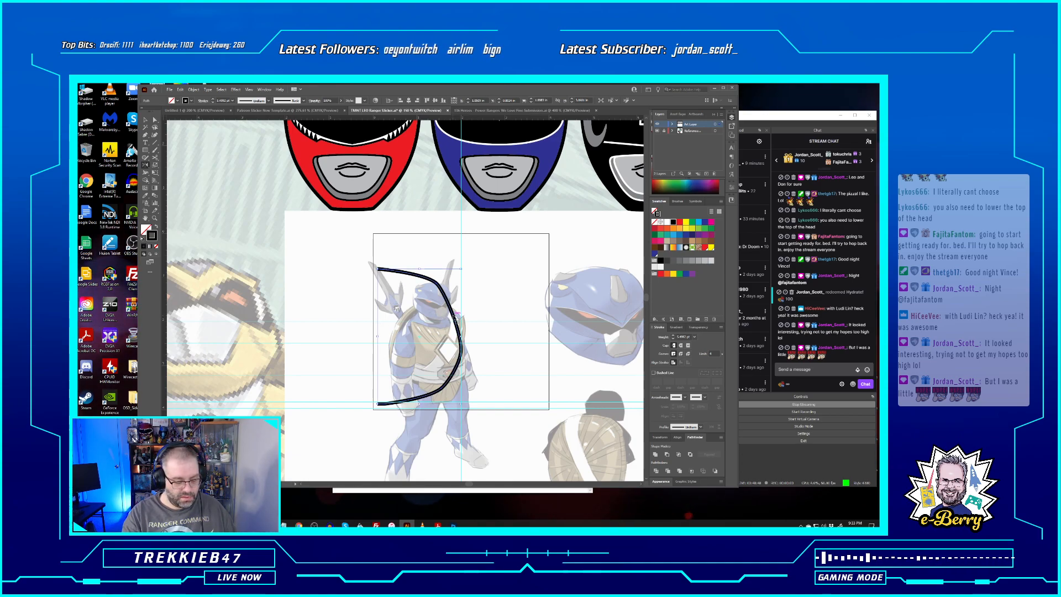
key("ctrl+z")
Mirror a copy of the half outline horizontally and place it against the centre guide to complete the head outline, then deselect
left_click_drag(393, 308, 446, 316)
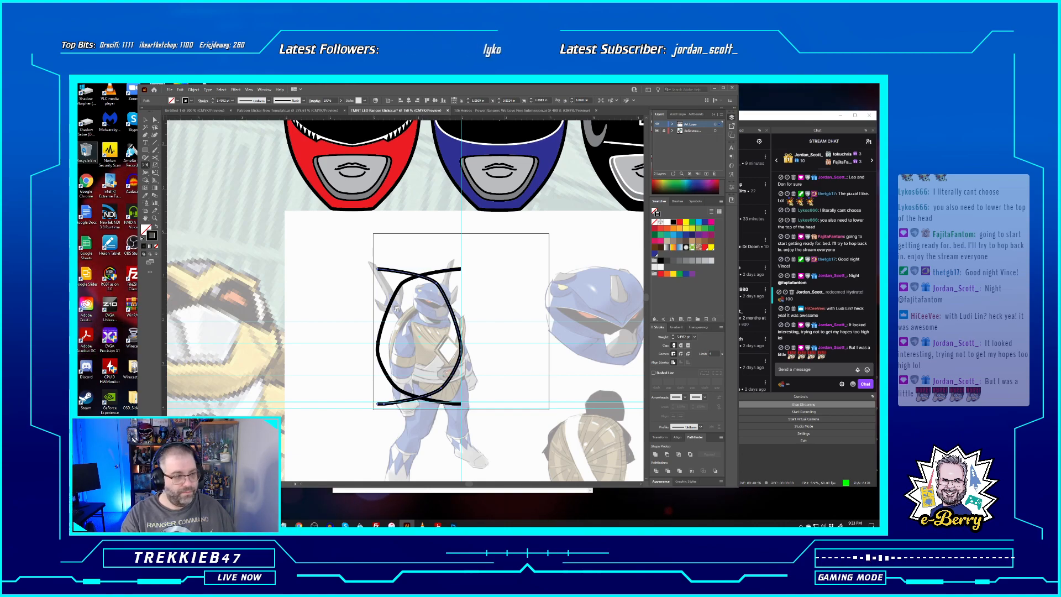
left_click(146, 119)
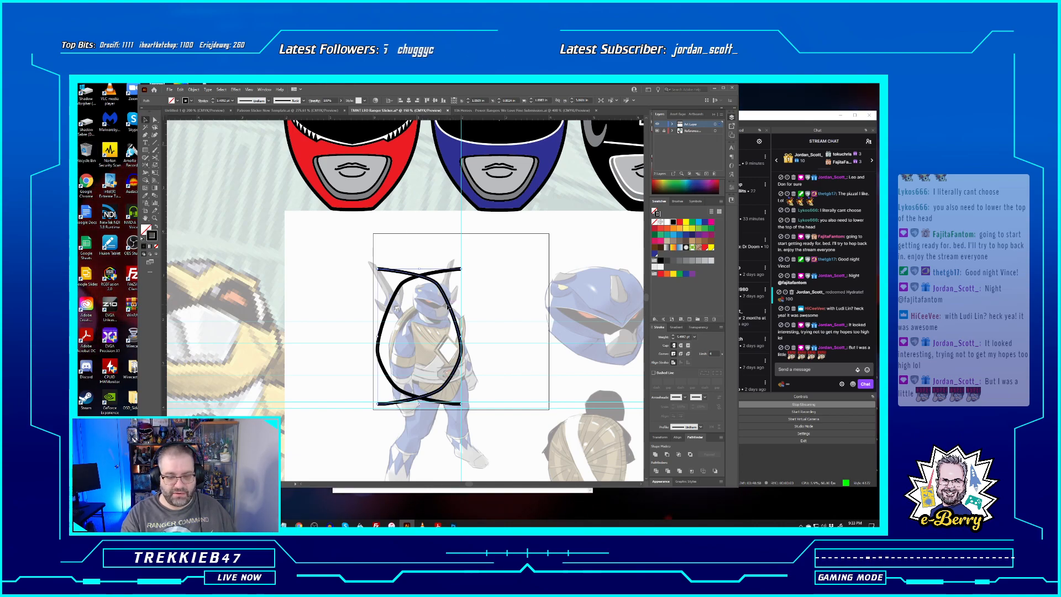
left_click_drag(458, 303, 532, 308)
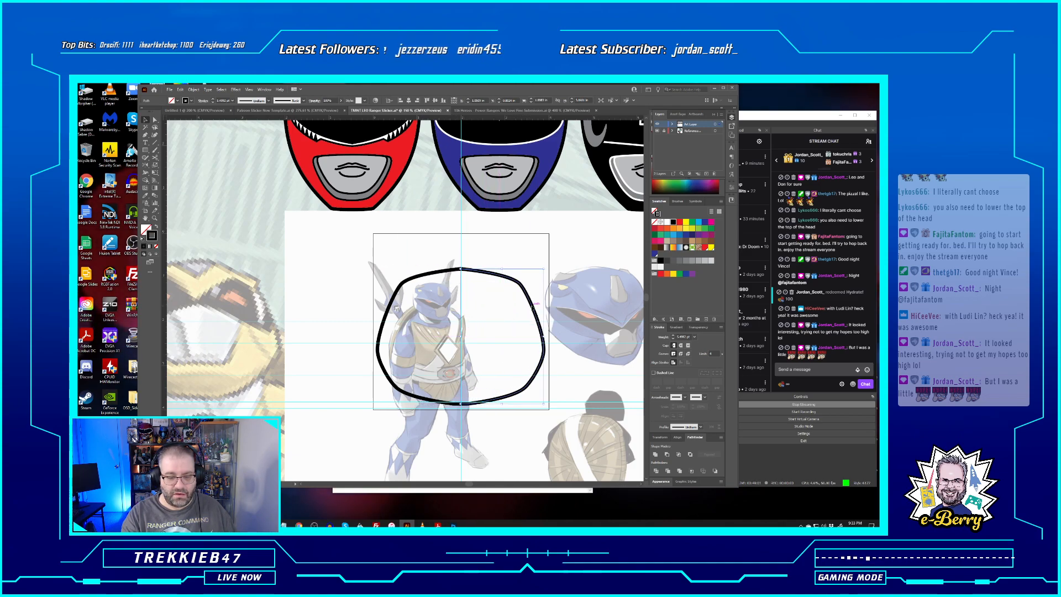
left_click(501, 443)
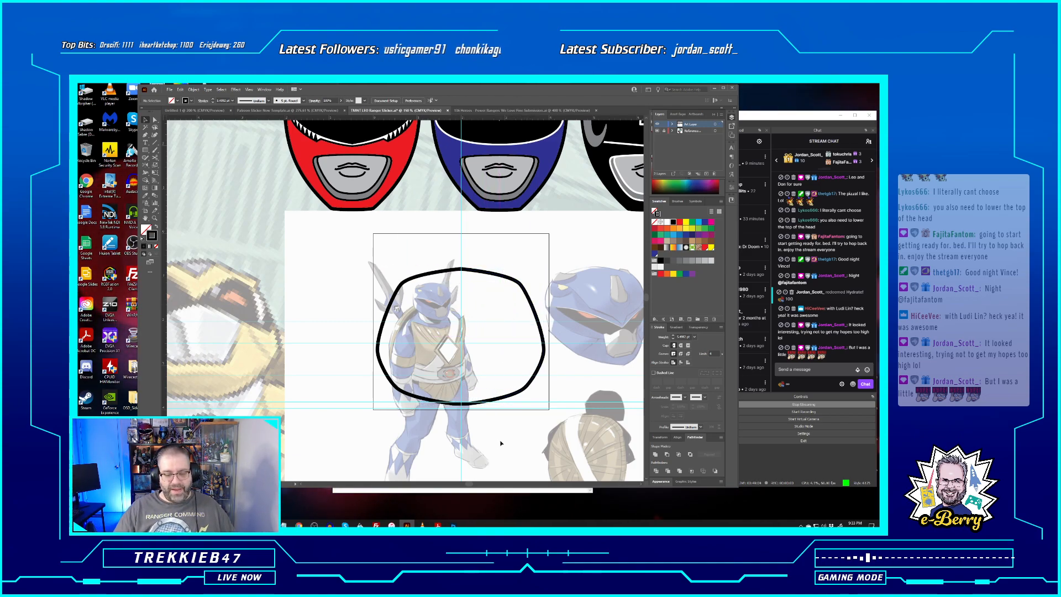
Compare the full mirrored head outline with the finished ranger helmets and the turtles on the comic cover and character sheet
key("ctrl+minus")
key("ctrl+minus")
key("ctrl+minus")
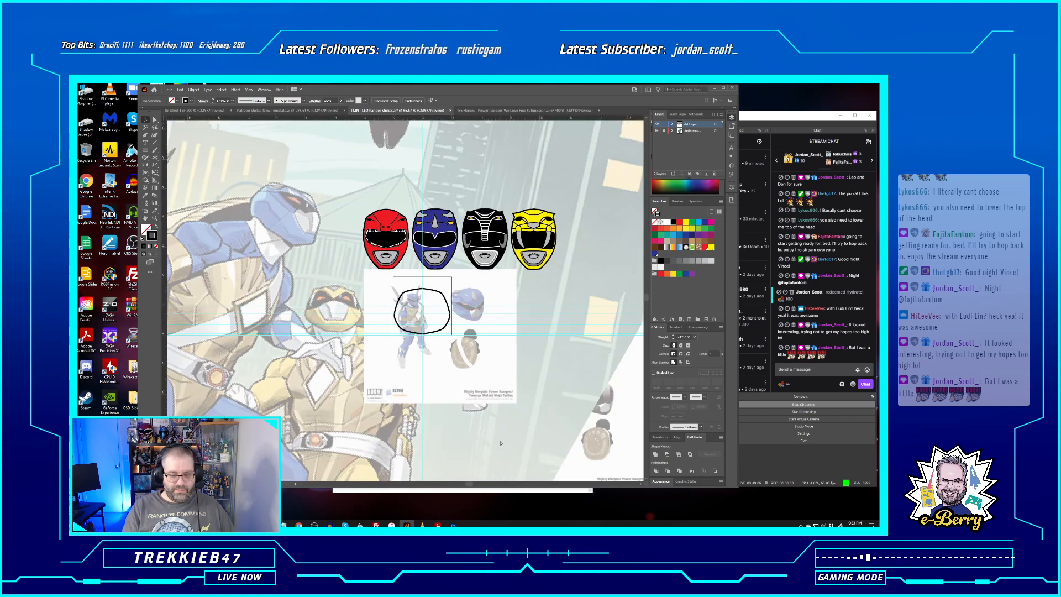
key("ctrl+minus")
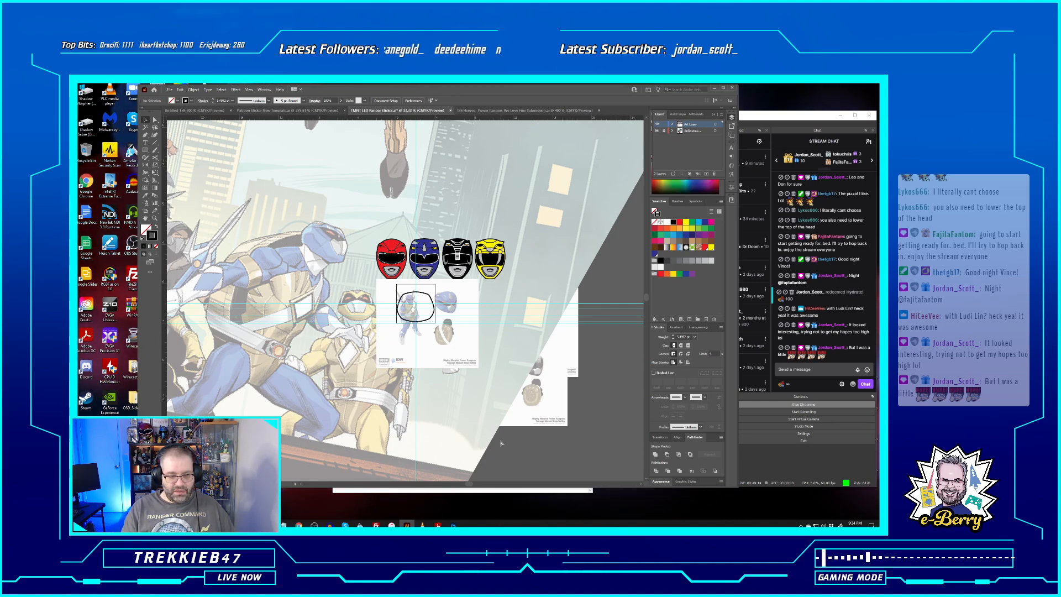
key("ctrl+minus")
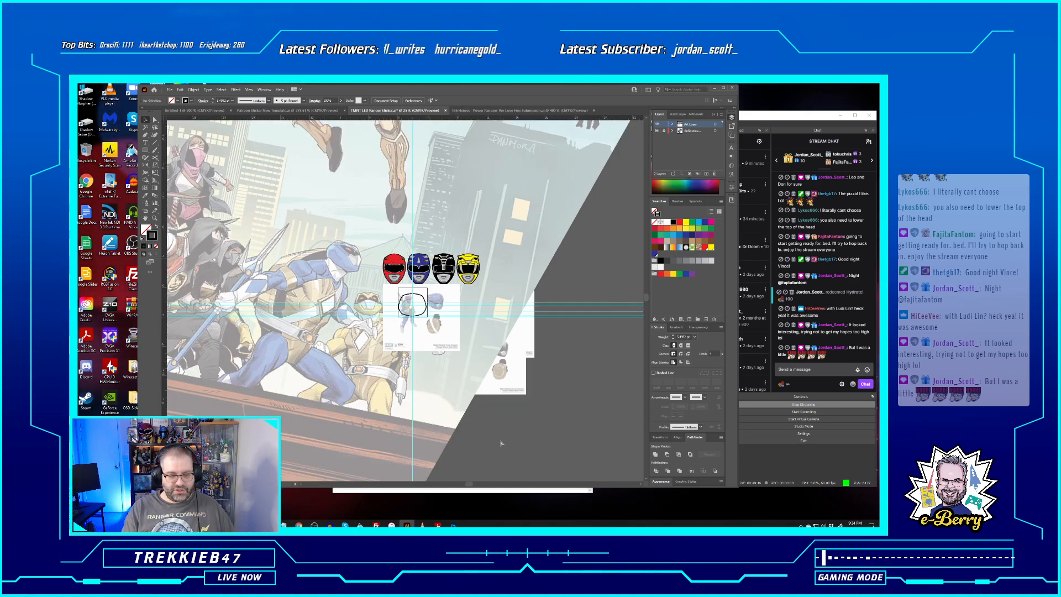
key("ctrl+minus")
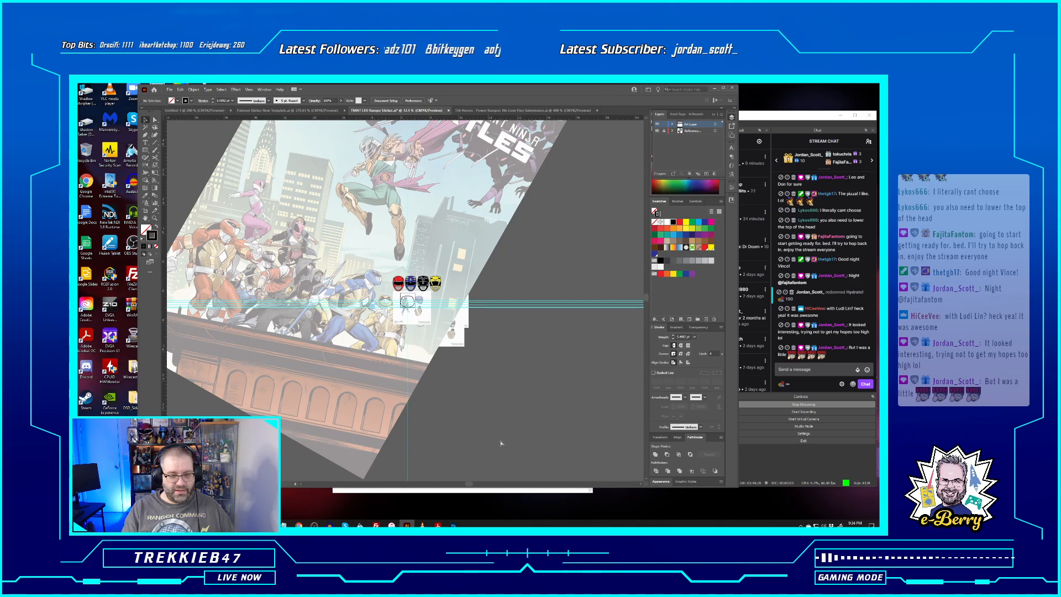
key("ctrl+plus")
key("ctrl+plus")
key("ctrl+plus")
key("ctrl+plus")
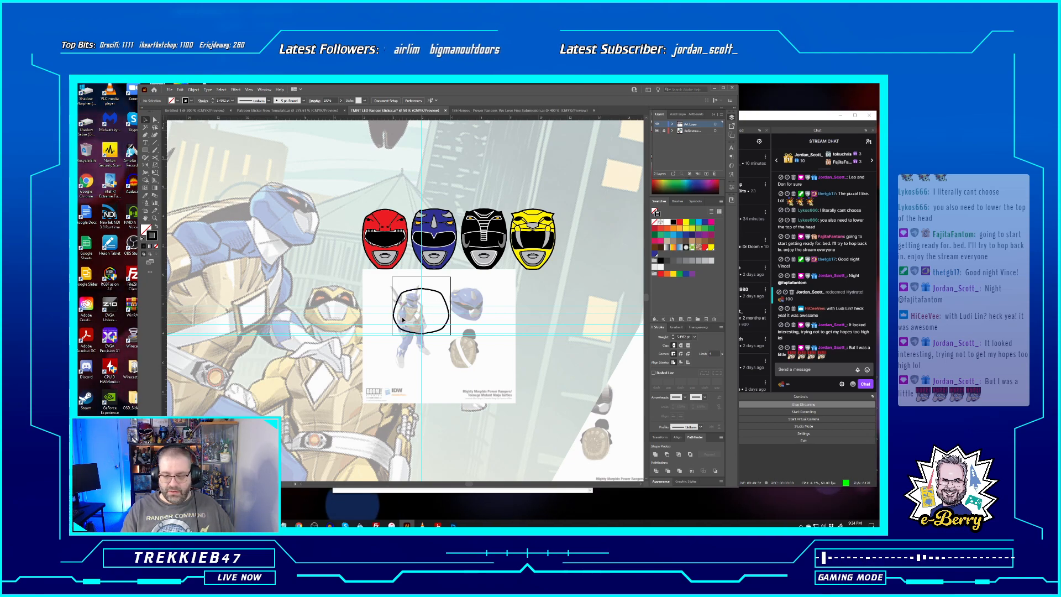
scroll(403, 319, "up", 3)
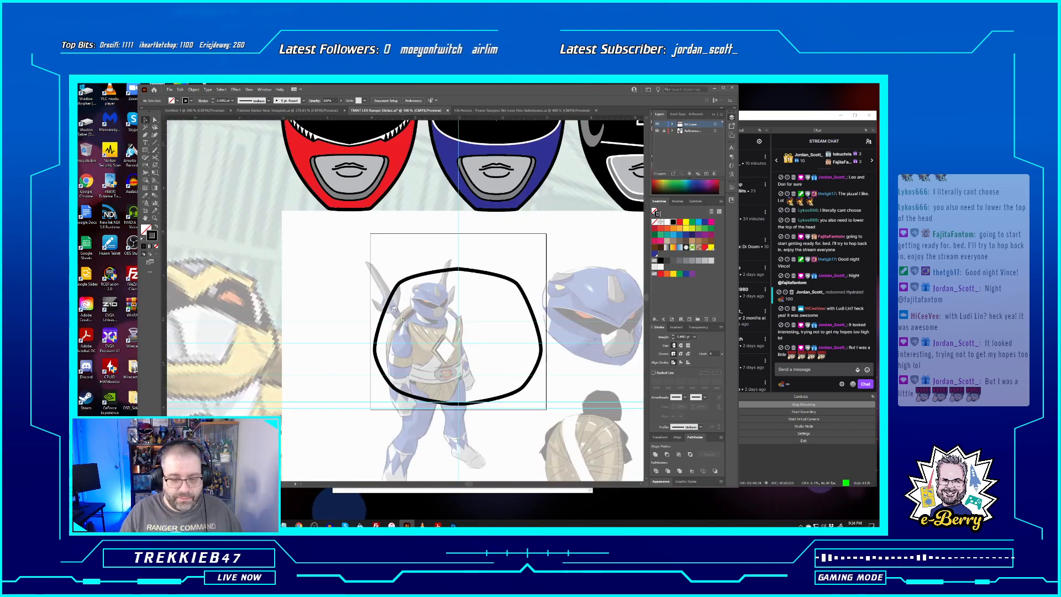
scroll(403, 320, "up", 1)
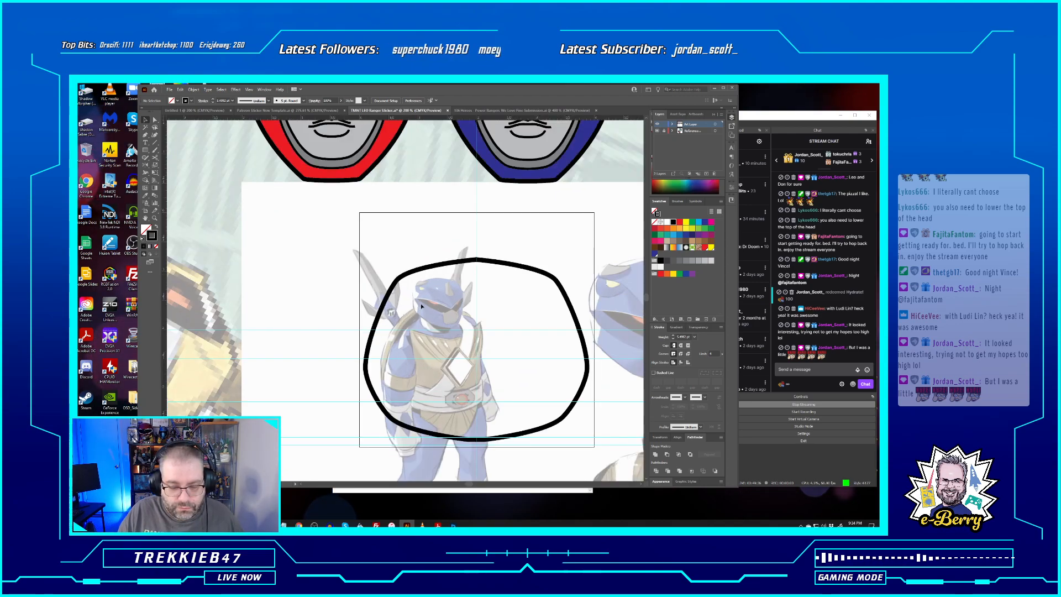
scroll(406, 311, "down", 2)
left_click_drag(264, 305, 400, 311)
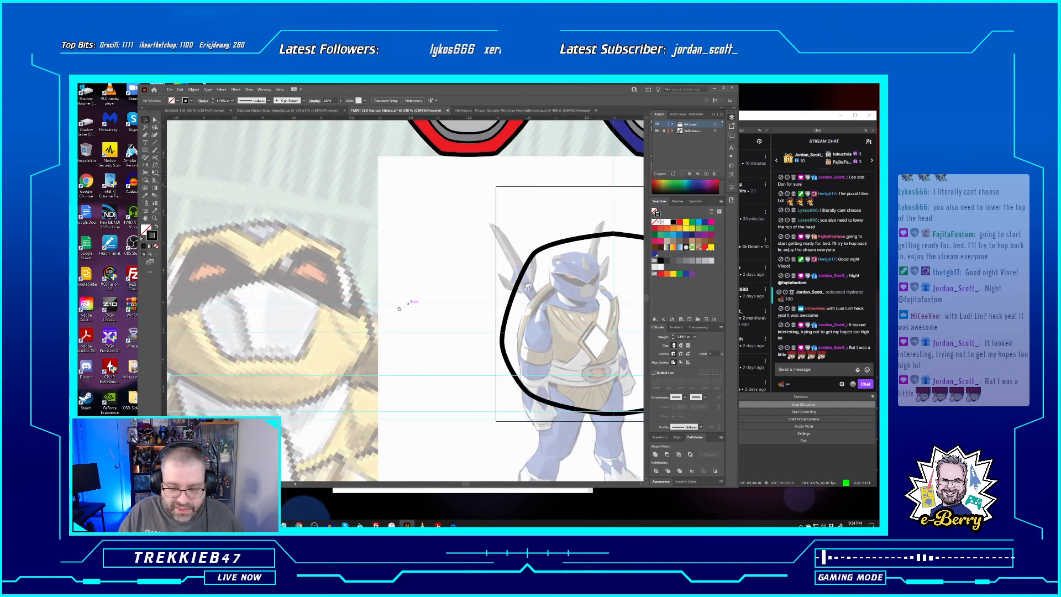
Unlock the reference layer and move the comic cover to the right, clear of the helmets and the turtle sheets
scroll(400, 311, "down", 8)
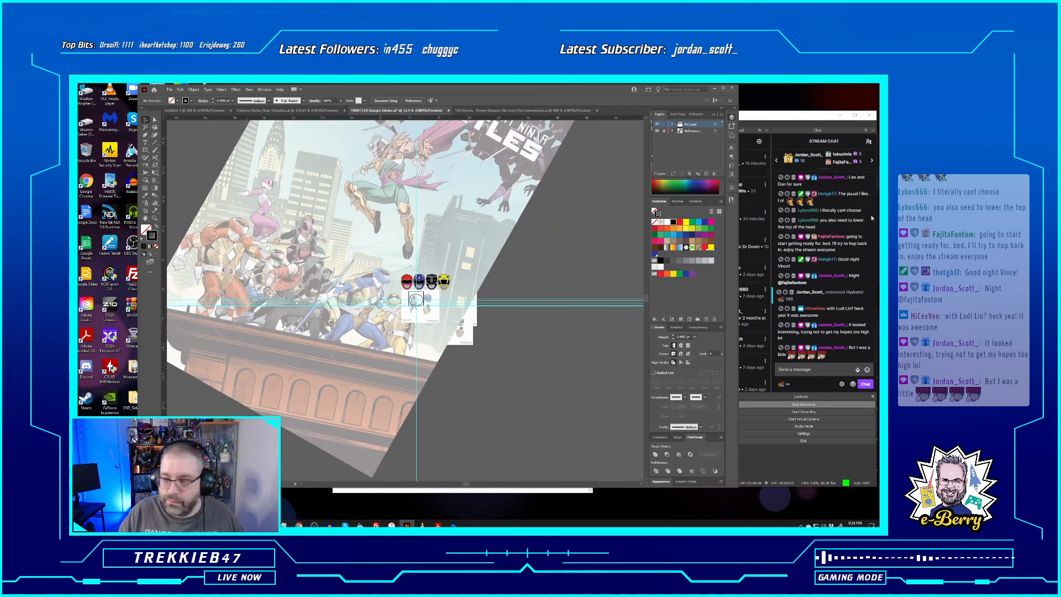
left_click(279, 285)
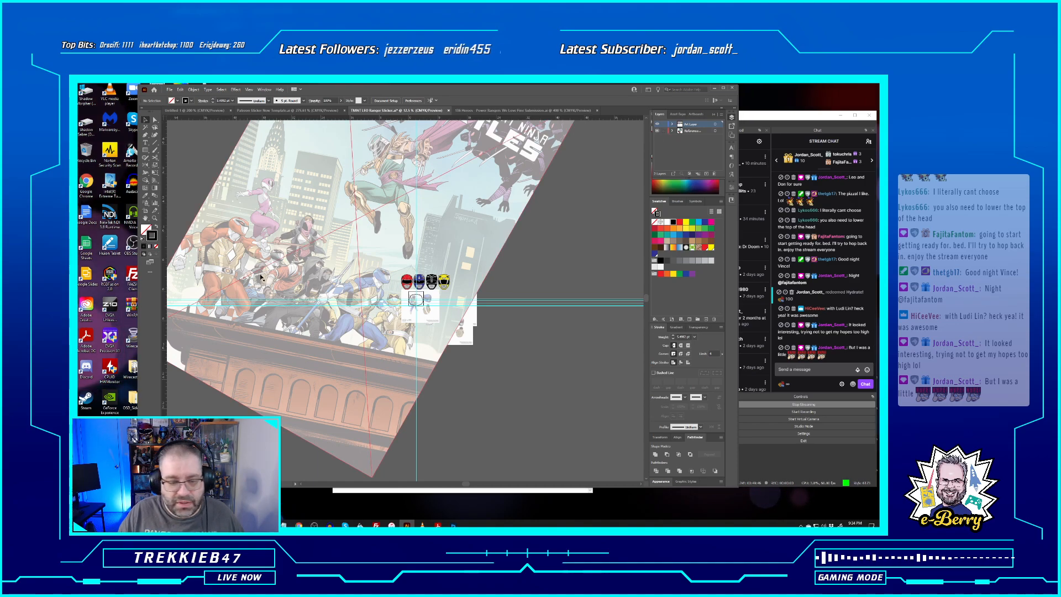
left_click_drag(279, 285, 580, 282)
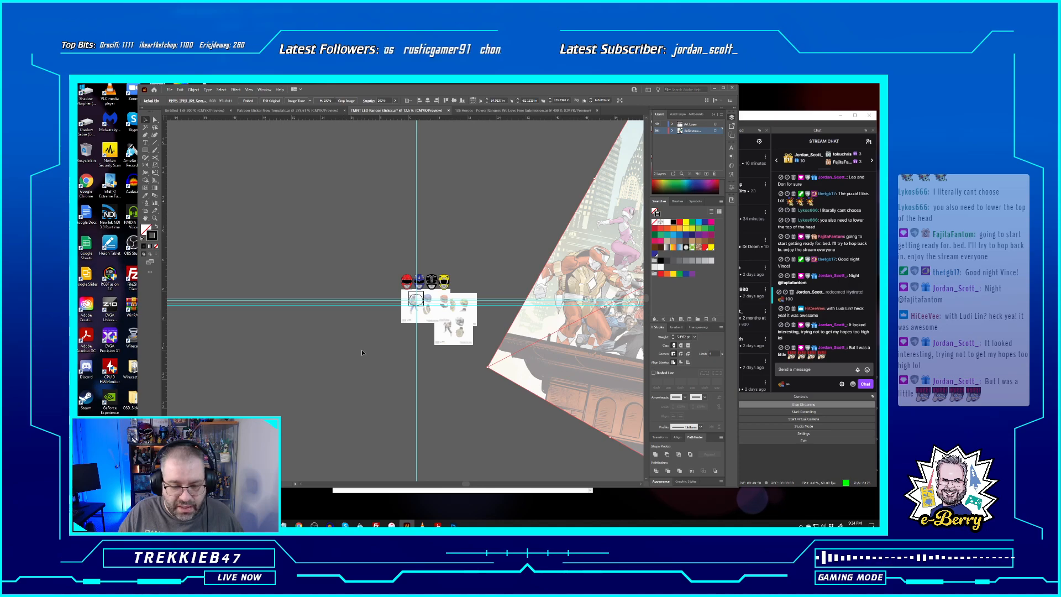
Delete the mirrored right half of the head outline, leaving the left half for further reshaping
key("ctrl+equal")
key("ctrl+equal")
key("ctrl+equal")
key("ctrl+equal")
key("ctrl+equal")
key("ctrl+equal")
key("ctrl+equal")
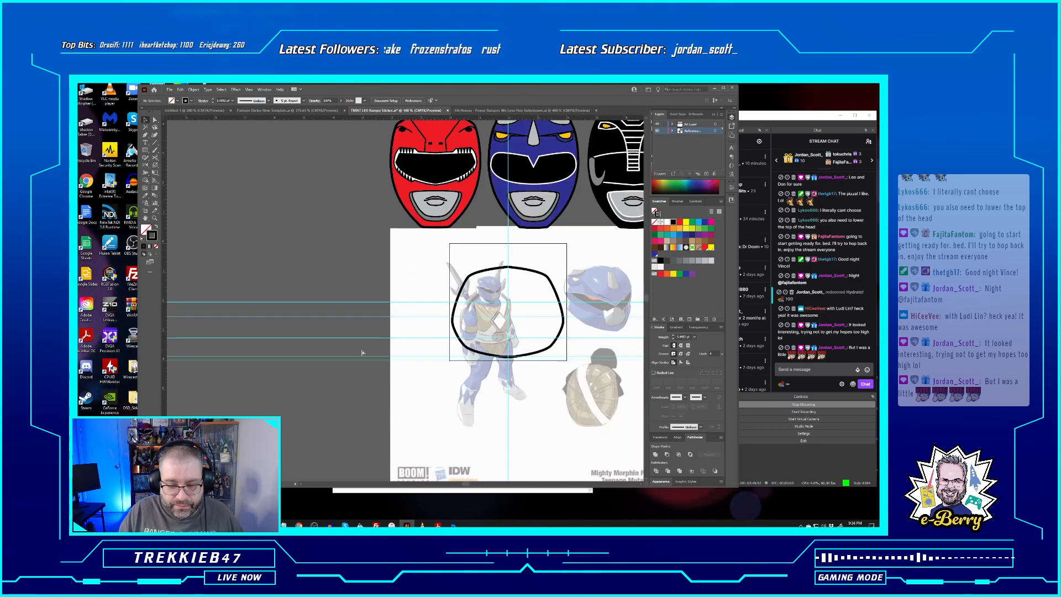
scroll(421, 299, "right", 5)
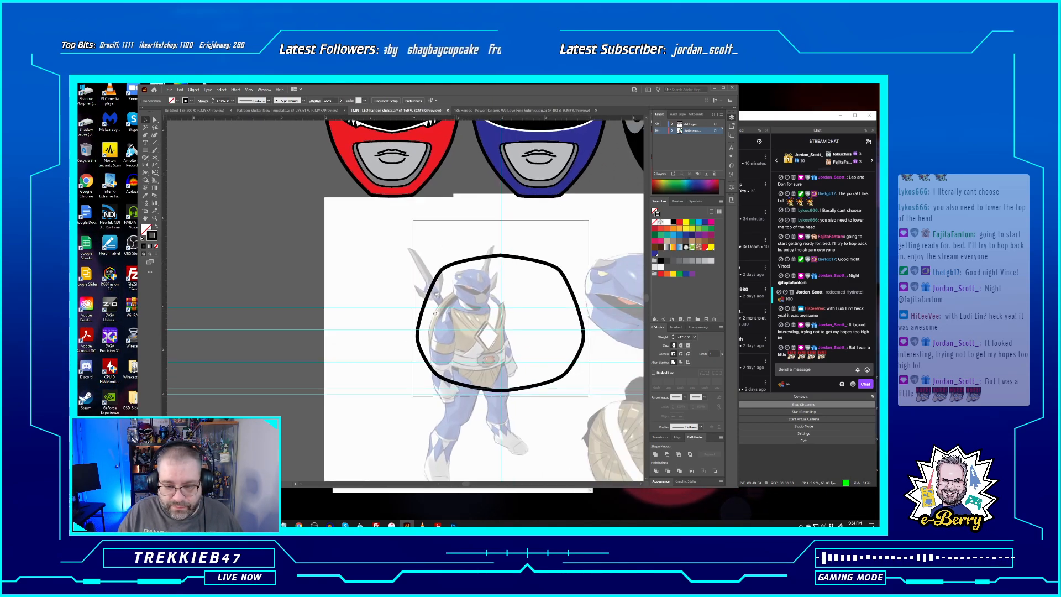
left_click(457, 259)
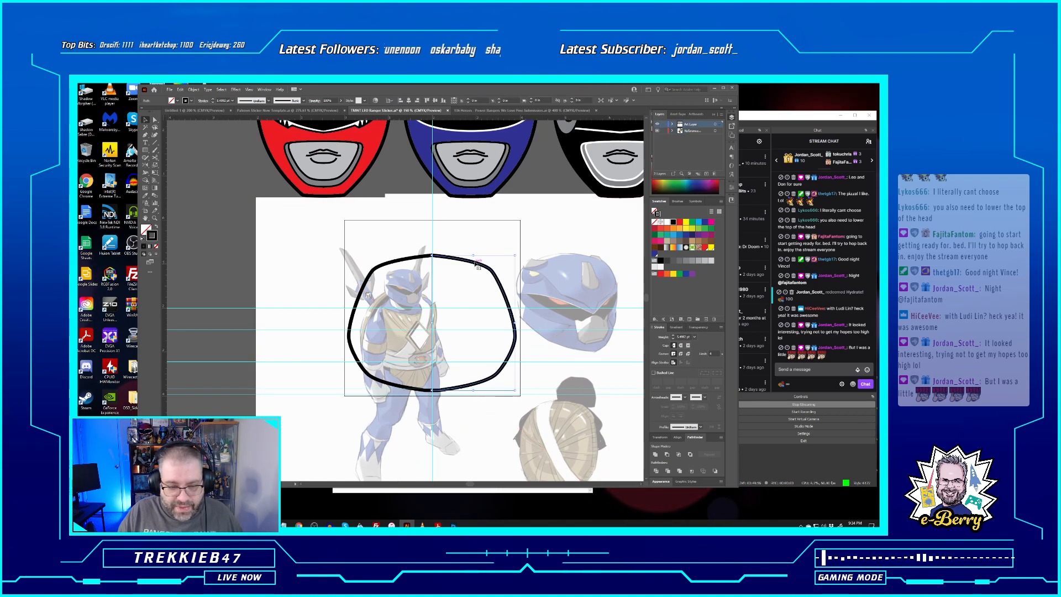
key("Delete")
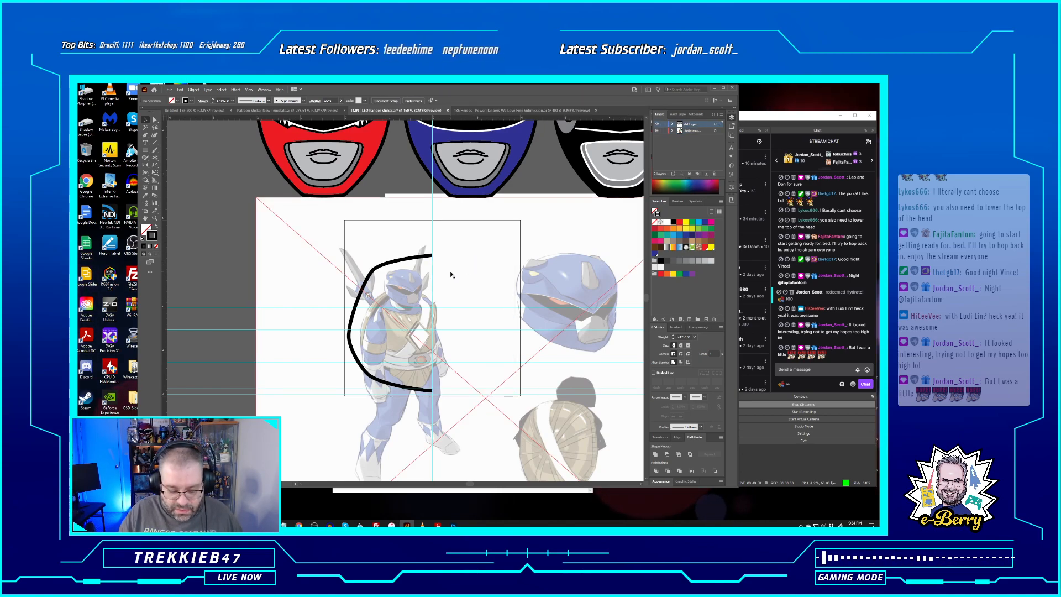
key("ctrl+equal")
scroll(417, 434, "down", 2)
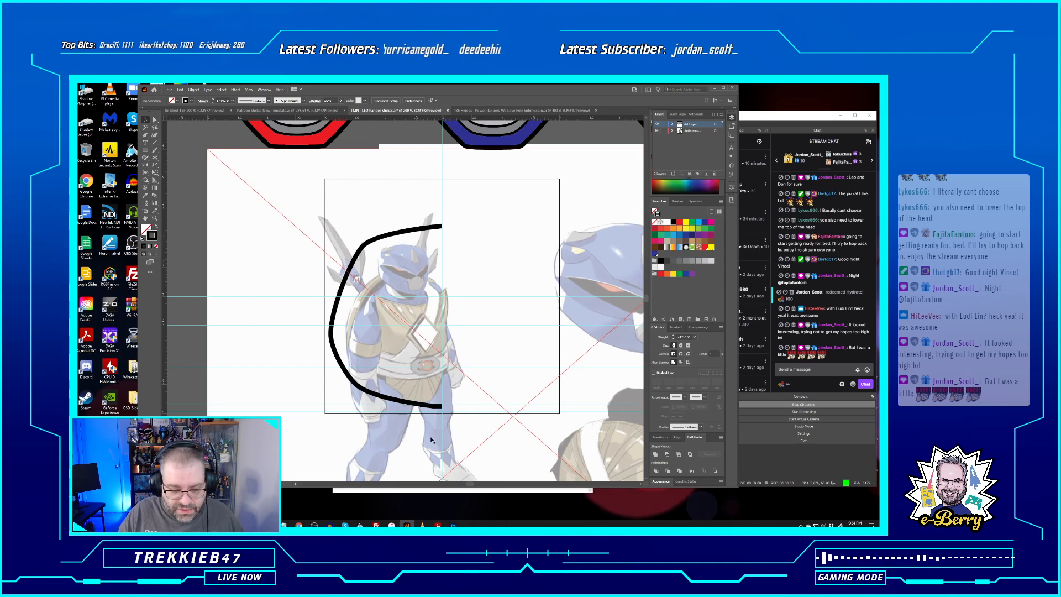
Move the blue turtle reference sheet left and slightly down, so the turtle figure sits outside the half head outline
left_click_drag(532, 432, 440, 430)
left_click_drag(534, 410, 535, 432)
scroll(397, 349, "up", 5)
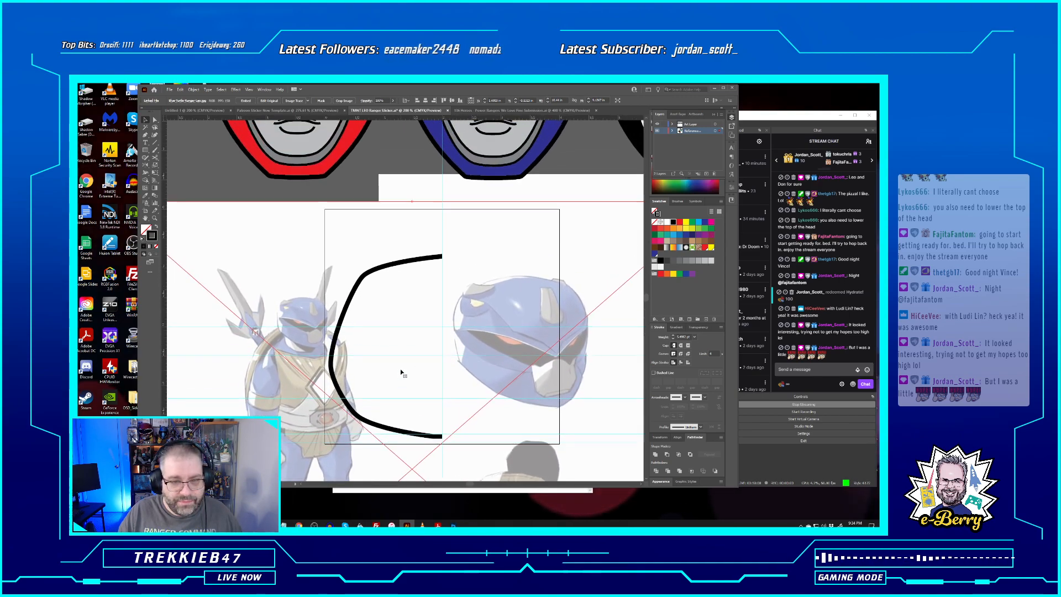
Move the finished blue helmet out of the helmet row down to the left of the half head outline and deselect it
scroll(422, 361, "up", 2)
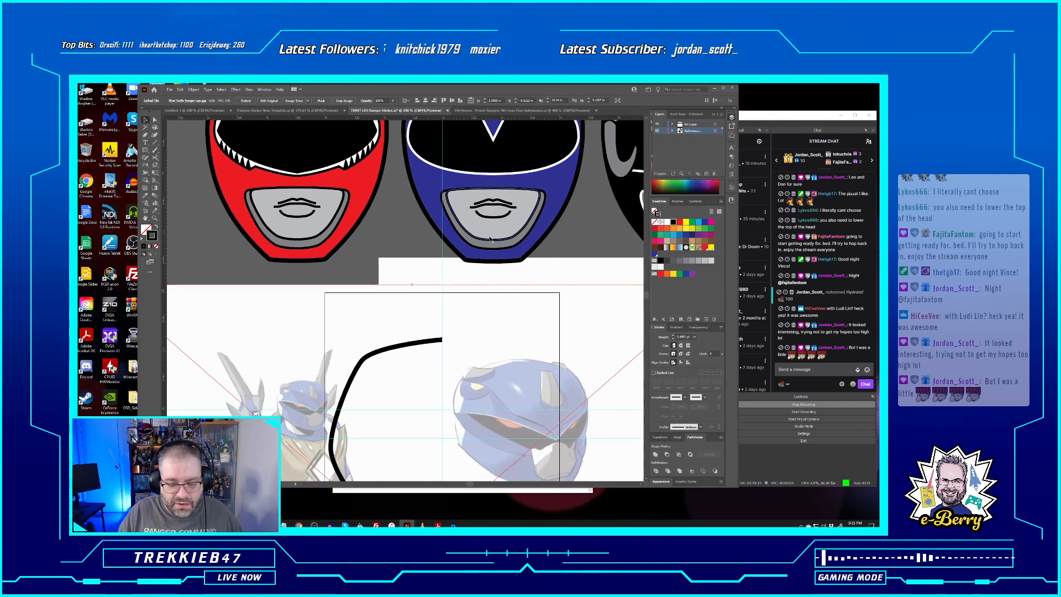
scroll(492, 217, "up", 2)
scroll(487, 218, "up", 1)
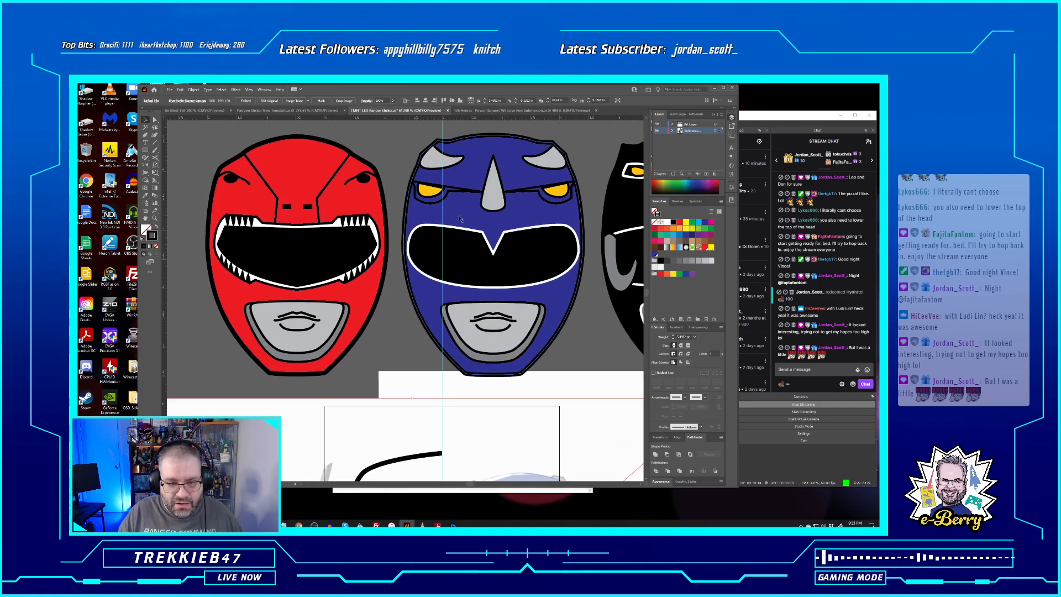
scroll(463, 196, "down", 5)
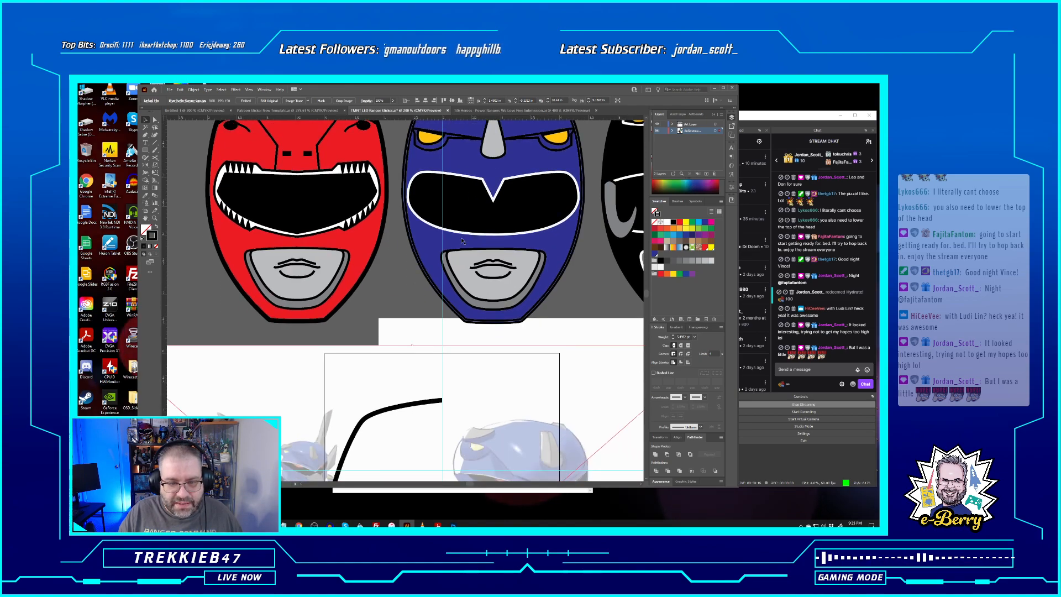
scroll(463, 241, "up", 4)
scroll(462, 241, "up", 1)
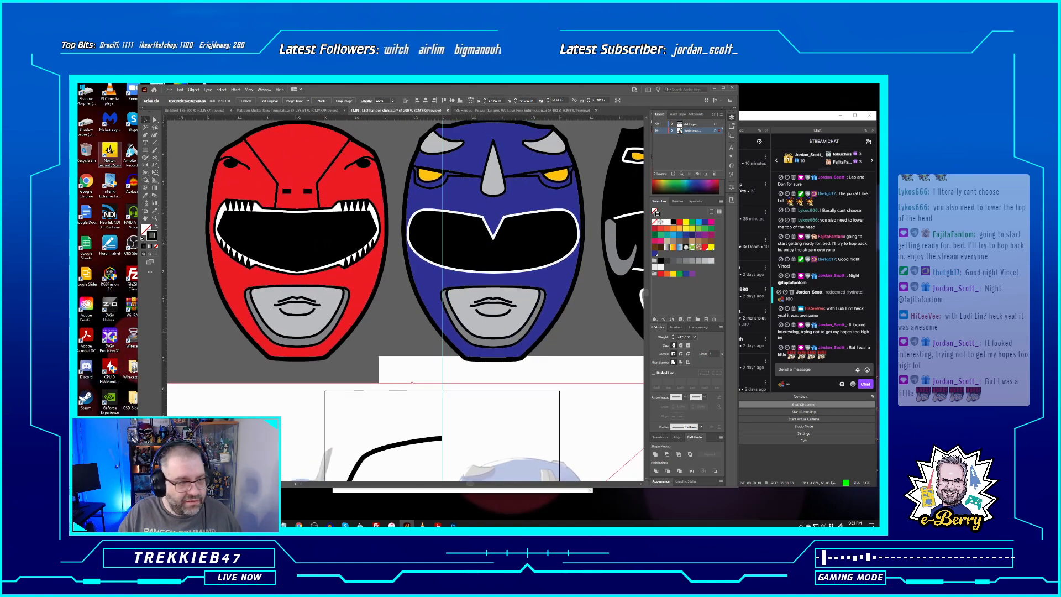
left_click_drag(449, 150, 448, 157)
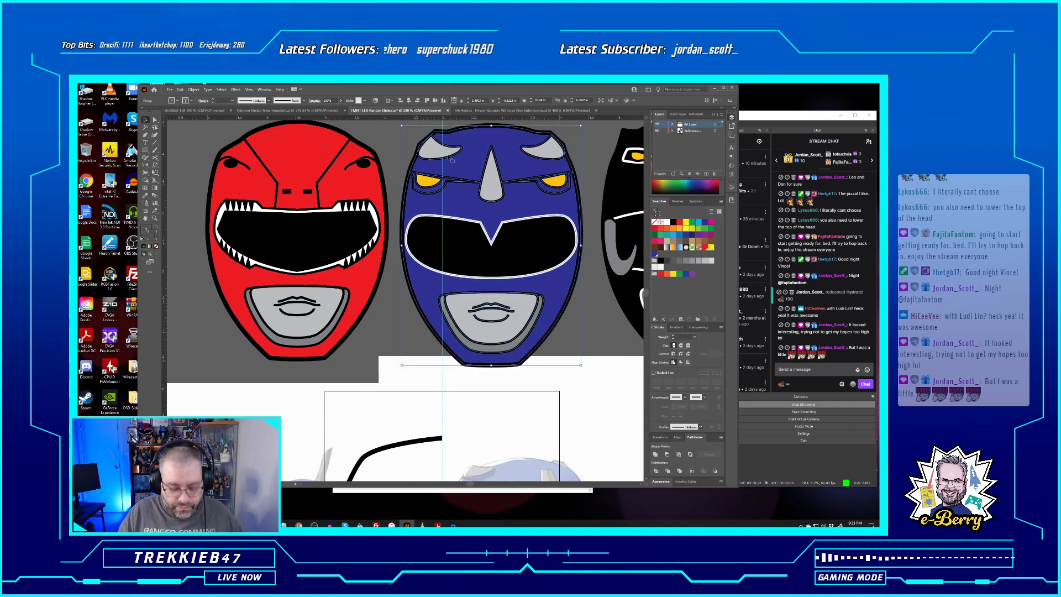
key("ctrl+minus")
key("ctrl+minus")
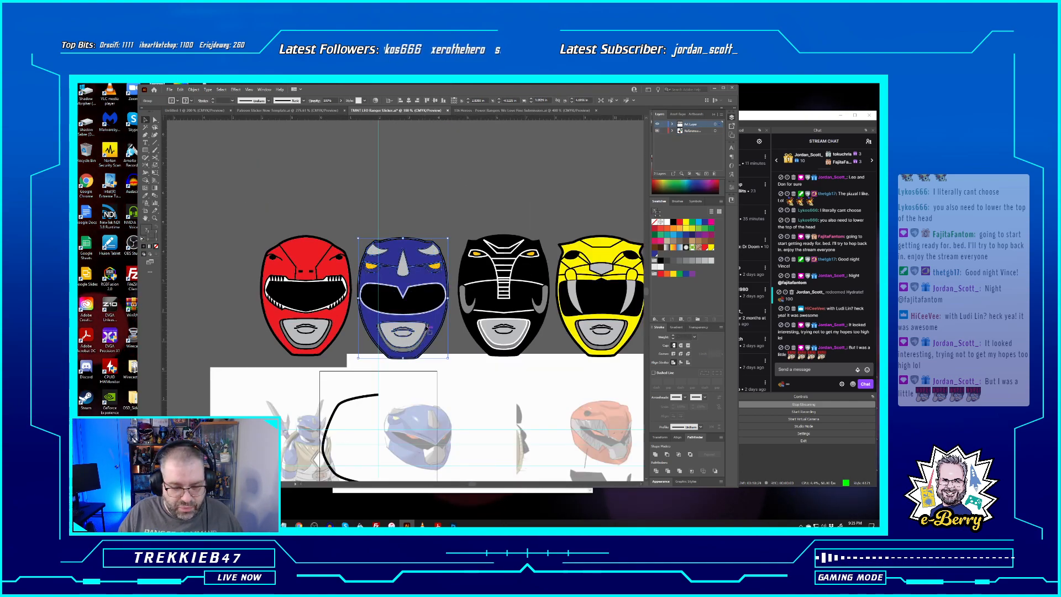
left_click_drag(435, 326, 299, 477)
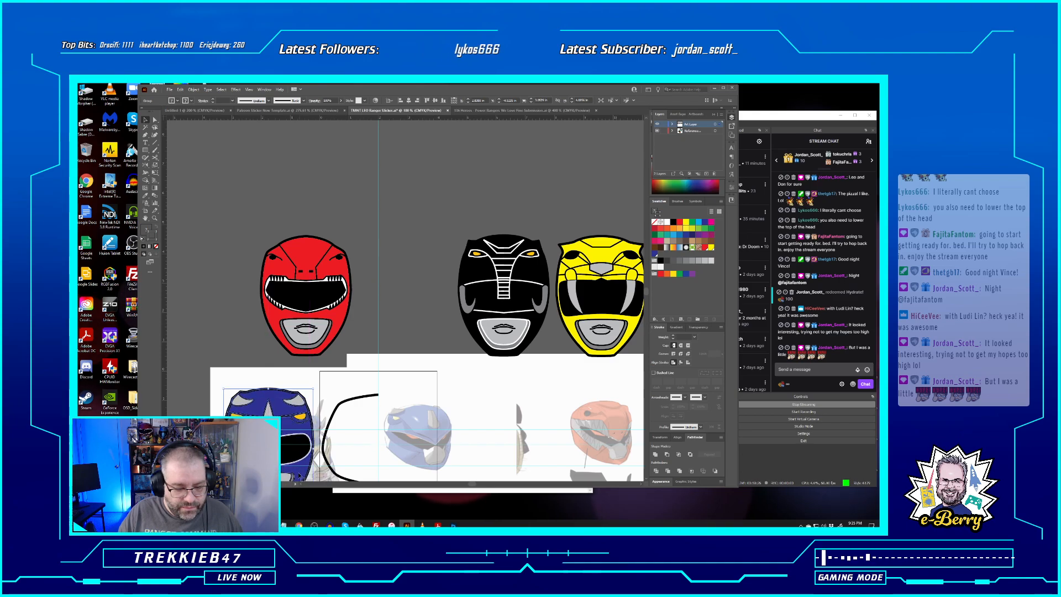
left_click(419, 315)
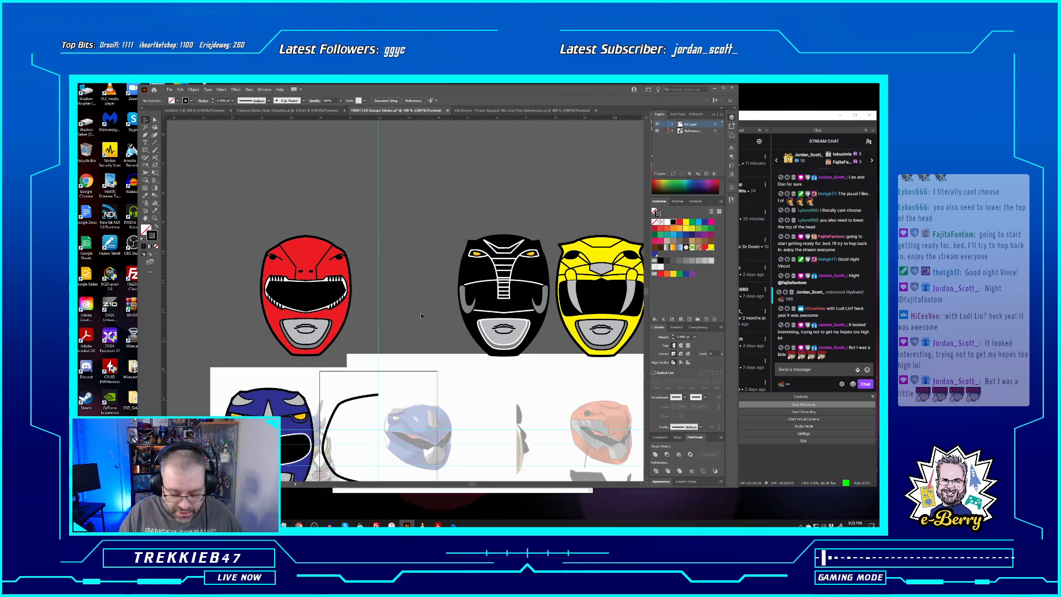
Compare the half head outline up close with the finished blue helmet and the blue turtle helmet sketch
key("ctrl+plus")
key("ctrl+plus")
left_click_drag(318, 428, 440, 152)
key("ctrl+plus")
key("ctrl+plus")
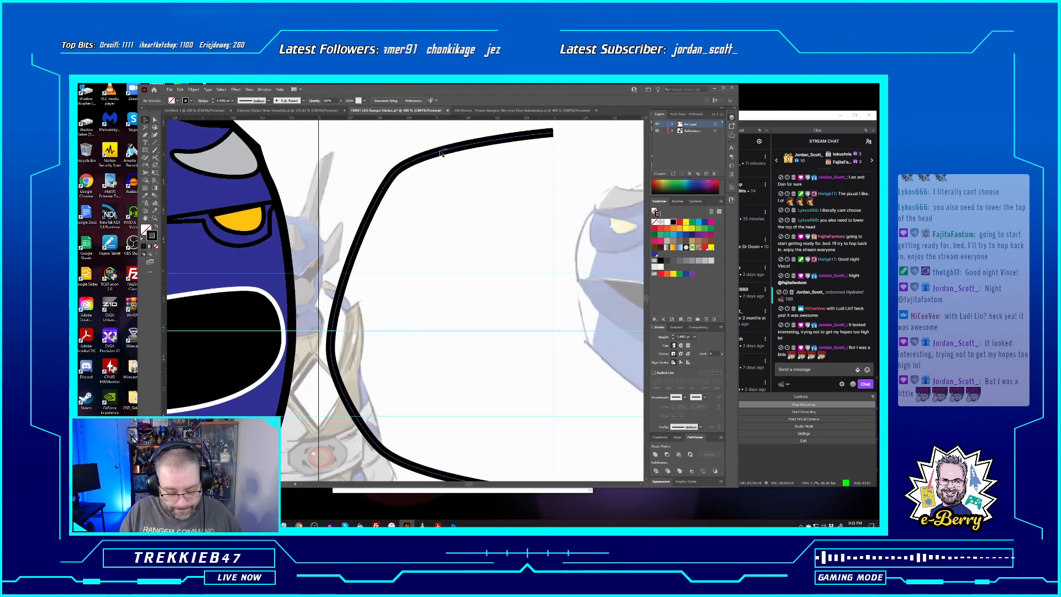
key("ctrl+minus")
left_click_drag(501, 224, 403, 220)
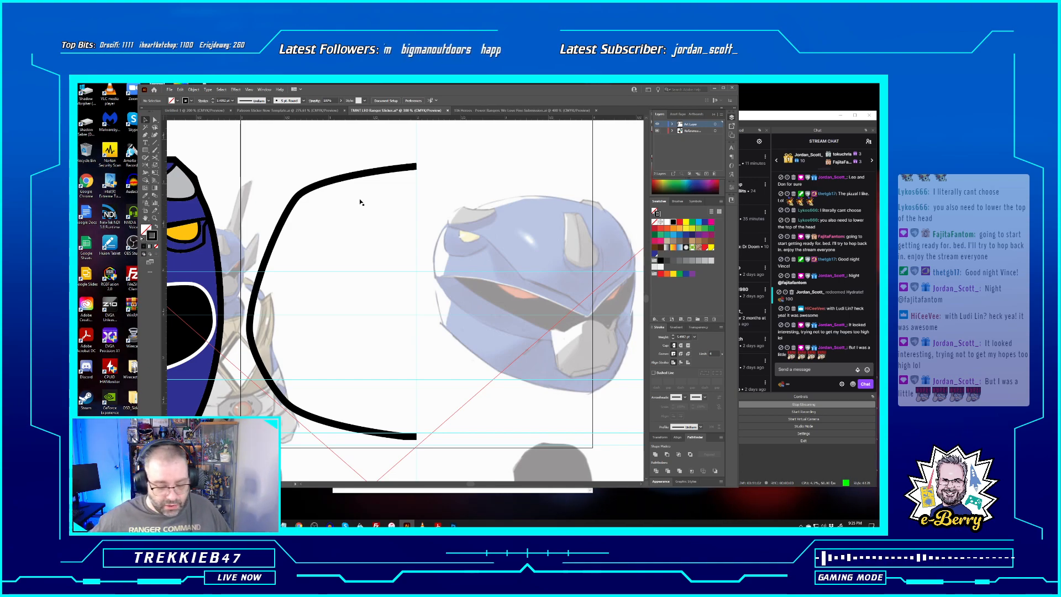
Switch to the comic PDF in Acrobat and find the "Turtle Rangers!" panel showing the blue helmet from the front
left_click(438, 526)
scroll(570, 261, "up", 10)
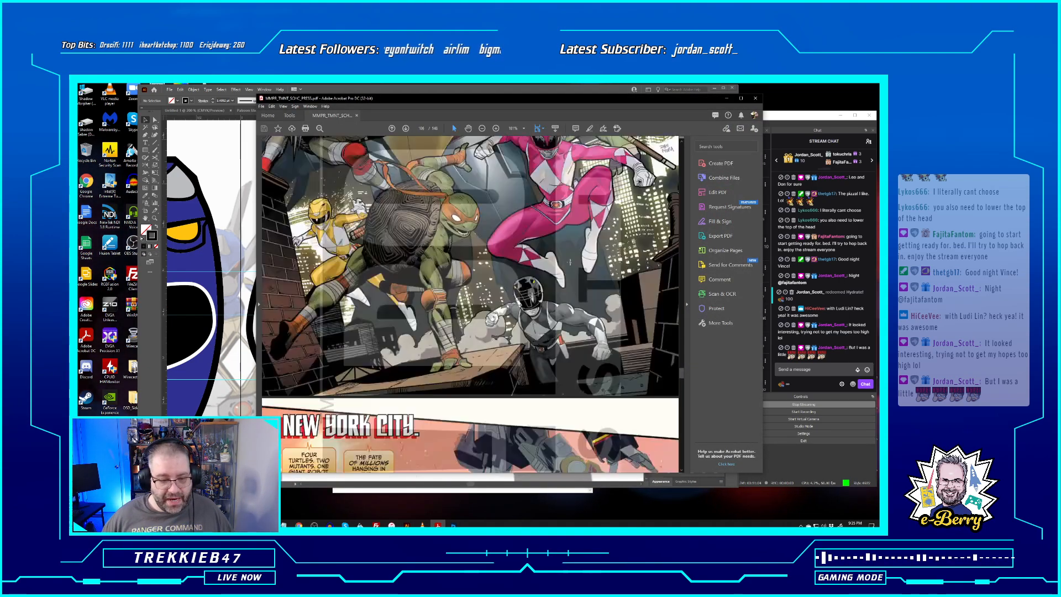
scroll(570, 262, "up", 20)
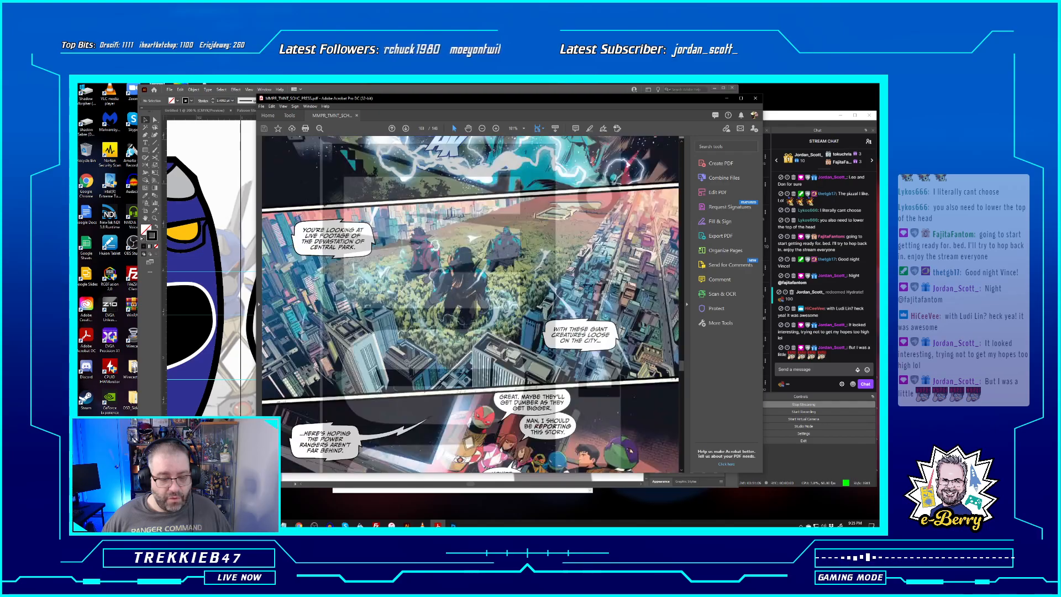
scroll(570, 261, "up", 15)
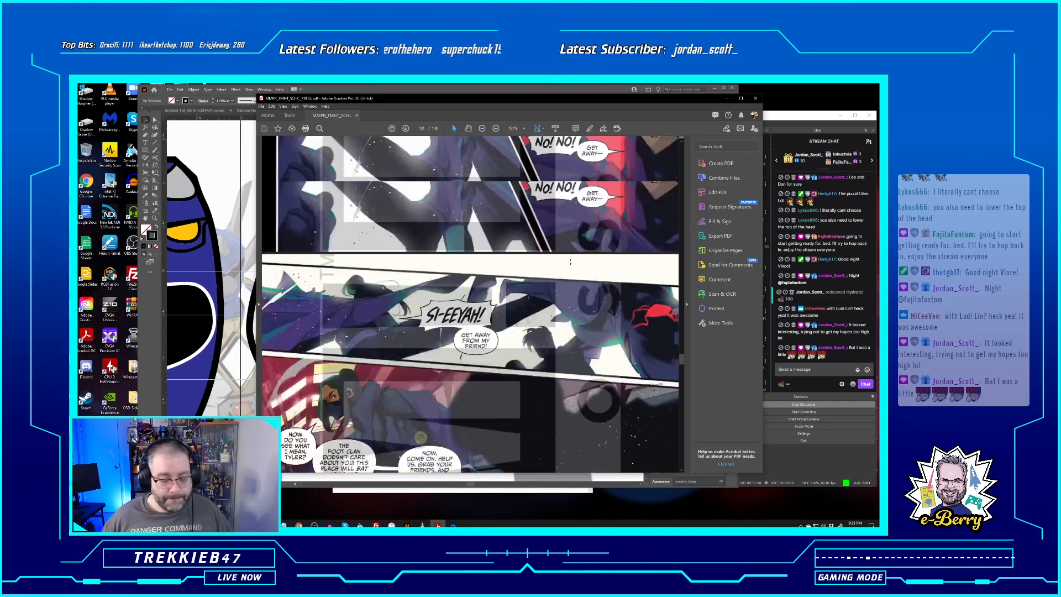
scroll(571, 261, "up", 15)
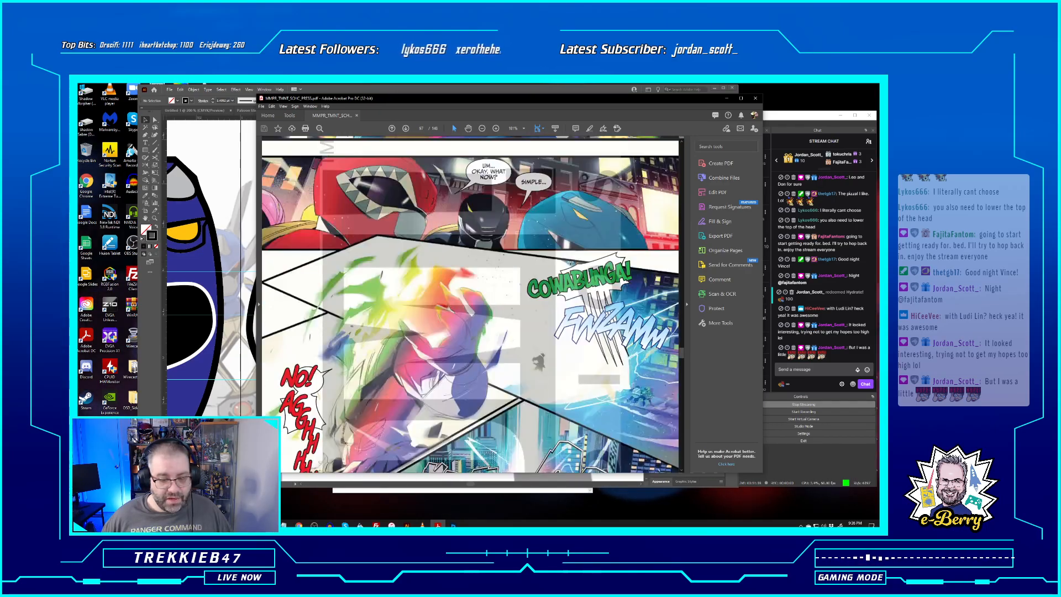
scroll(471, 304, "down", 3)
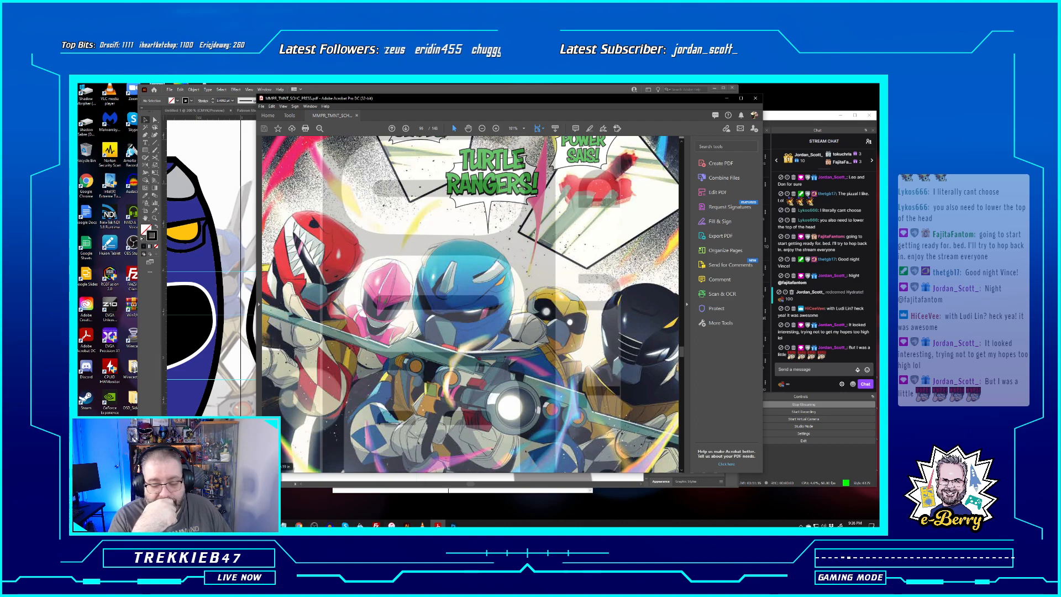
Compare the finished blue helmet in Illustrator with the helmets in the comic's "Turtle Rangers!" panel, ending back in Illustrator
left_click_drag(469, 486, 466, 485)
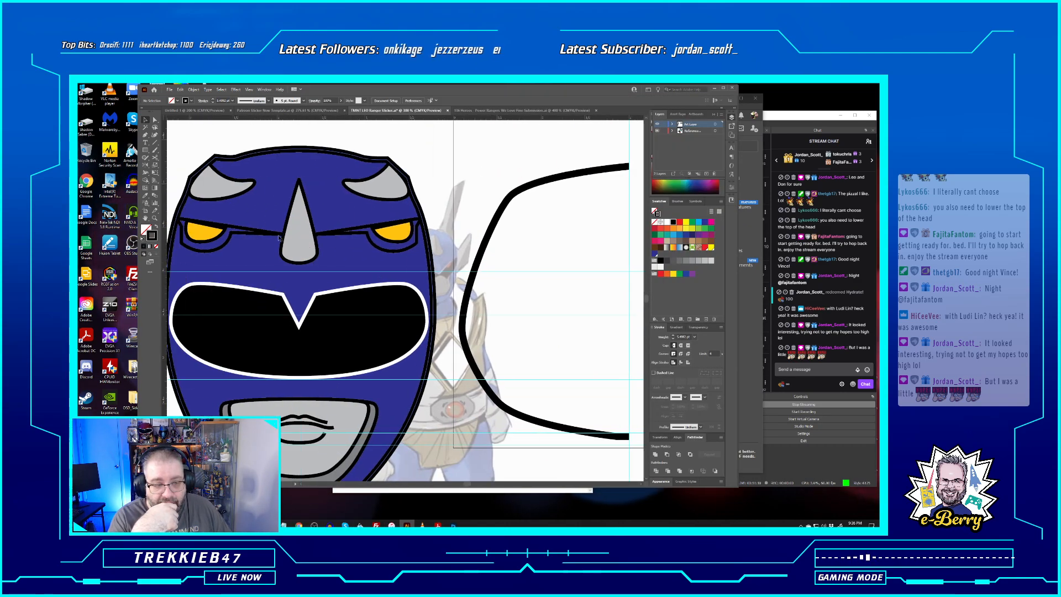
left_click(445, 491)
left_click(585, 225)
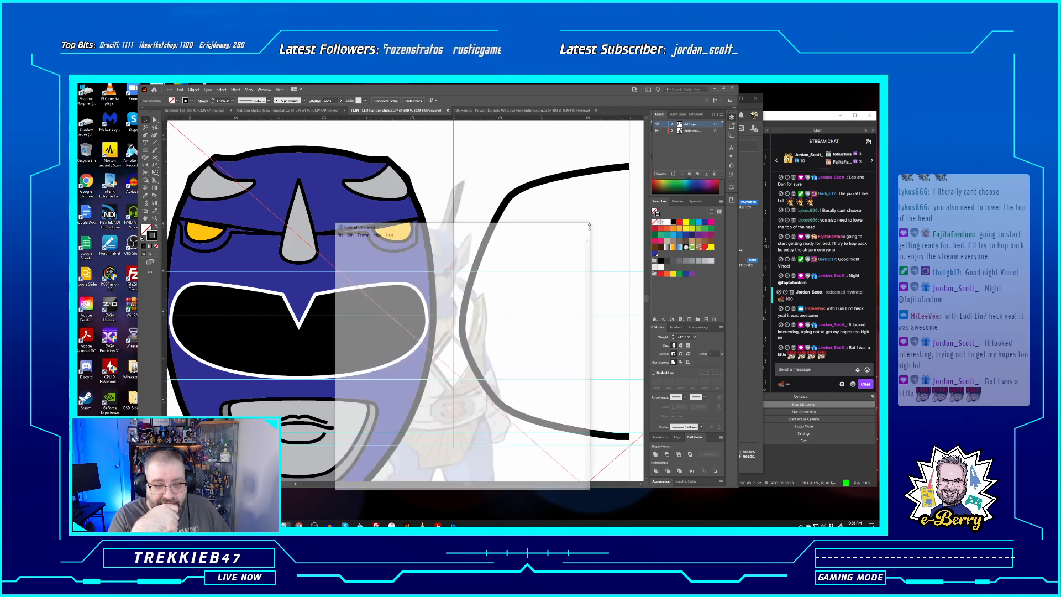
left_click(438, 524)
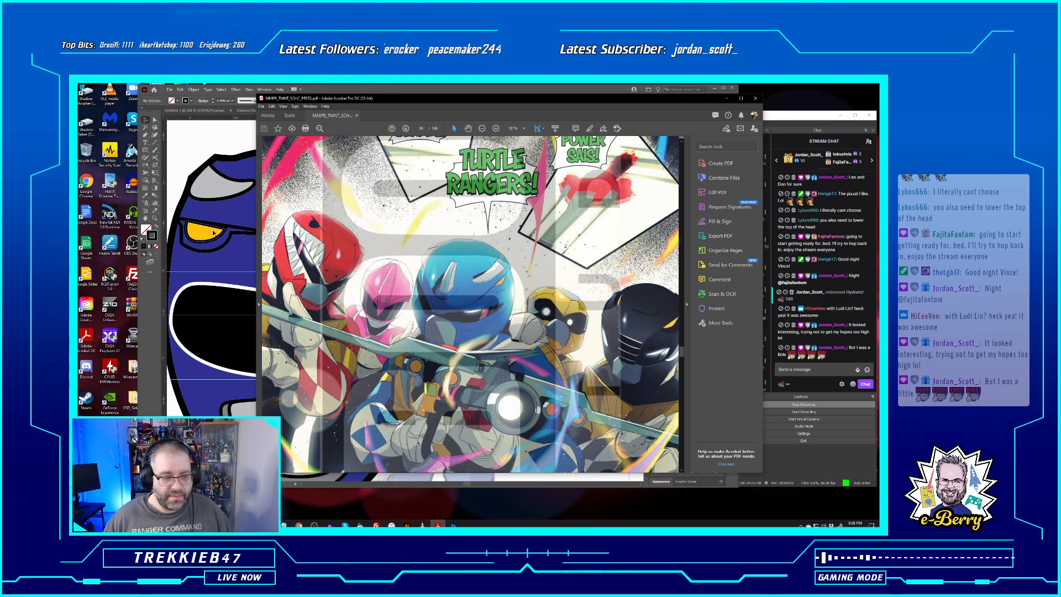
key("alt+Tab")
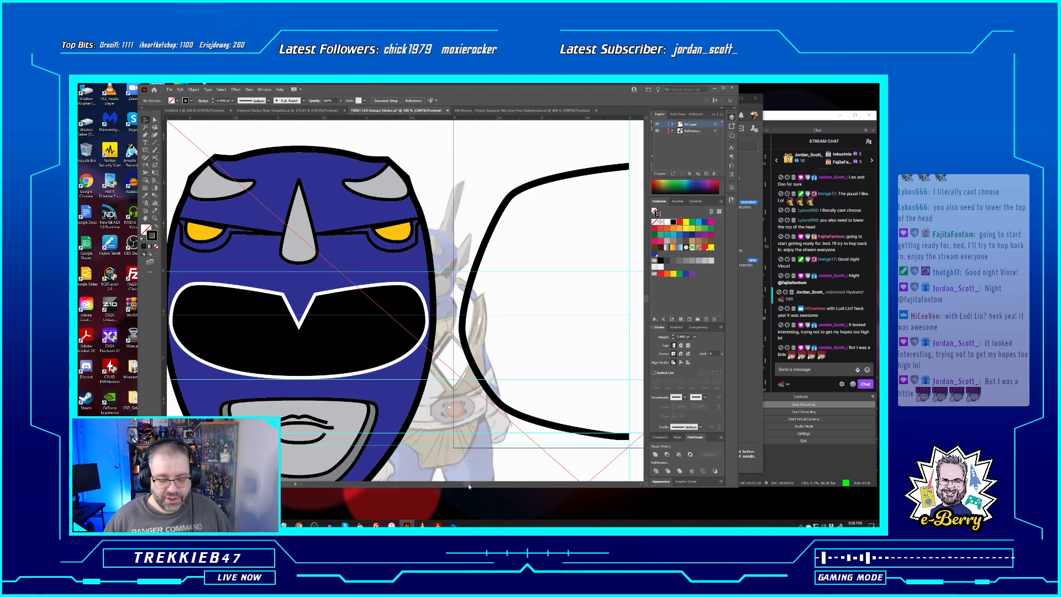
Move the blue helmet farther left and slightly down, clear of the blue turtle figure's head on the reference sheet
left_click_drag(467, 485, 467, 485)
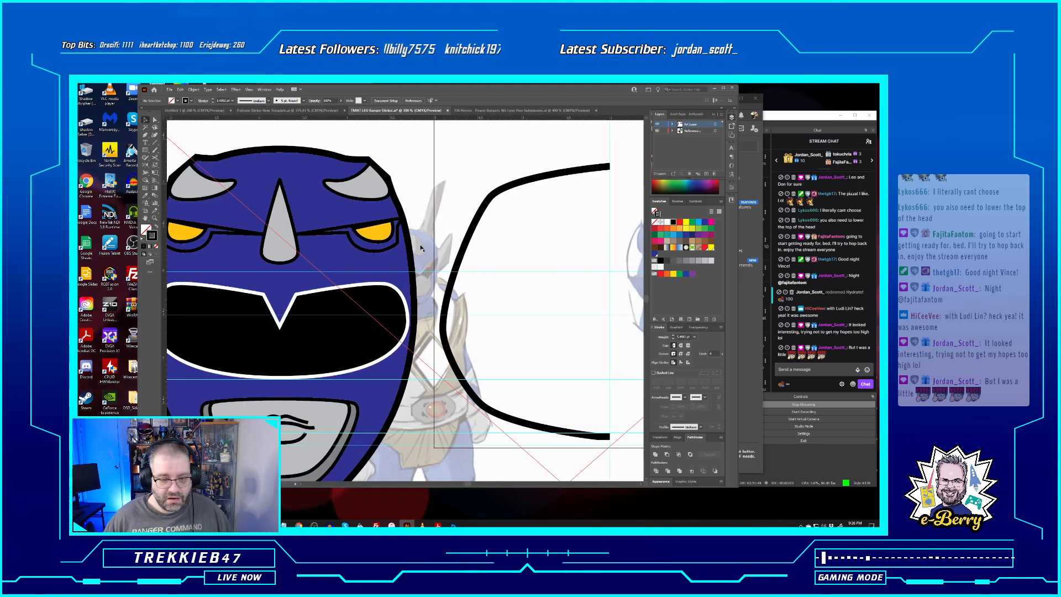
mouse_move(414, 244)
left_mouse_down()
mouse_move(321, 269)
mouse_move(333, 268)
left_mouse_up()
left_click_drag(468, 485, 472, 484)
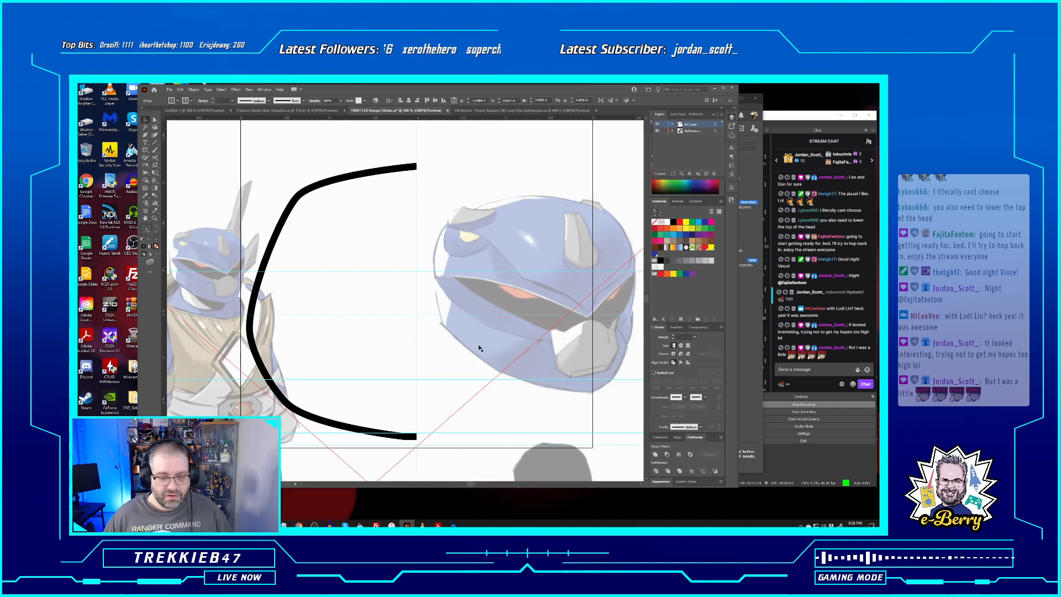
Check the group picture of the turtle rangers in Photoshop, then minimize it and return to Illustrator
mouse_move(453, 525)
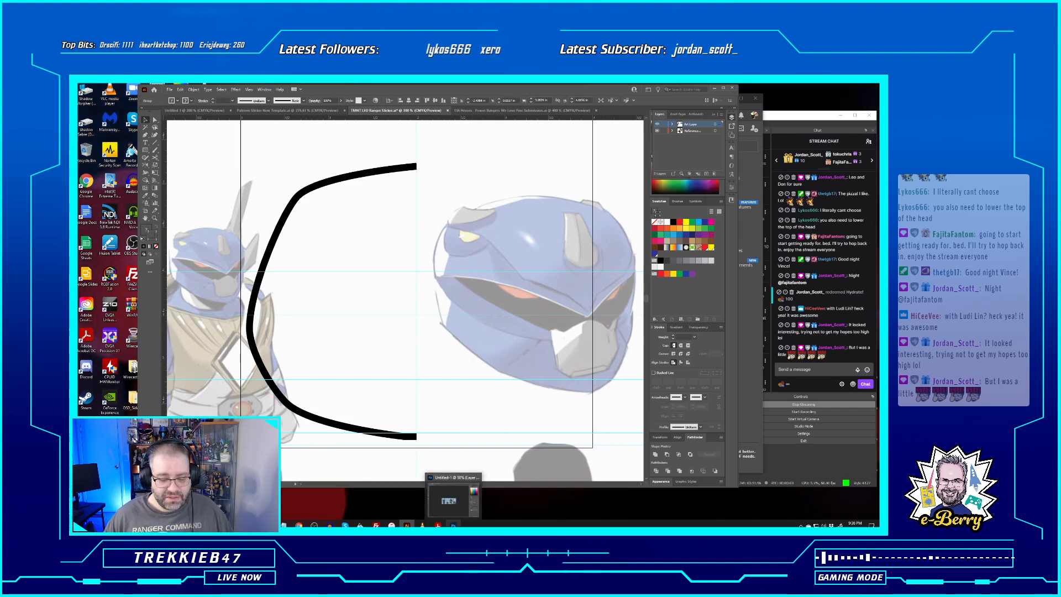
left_click(449, 500)
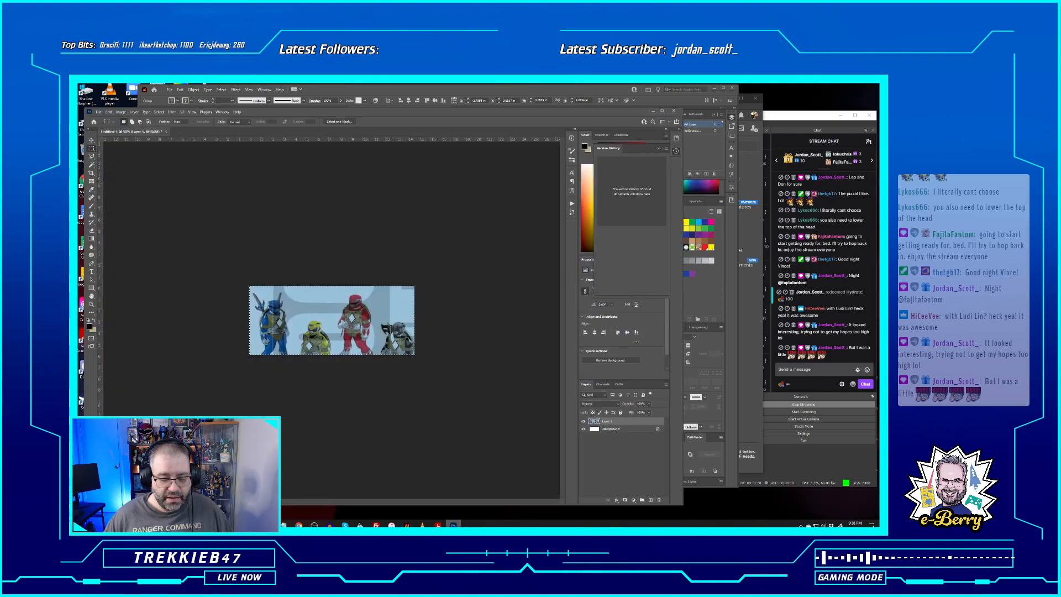
left_click(674, 111)
left_click(382, 256)
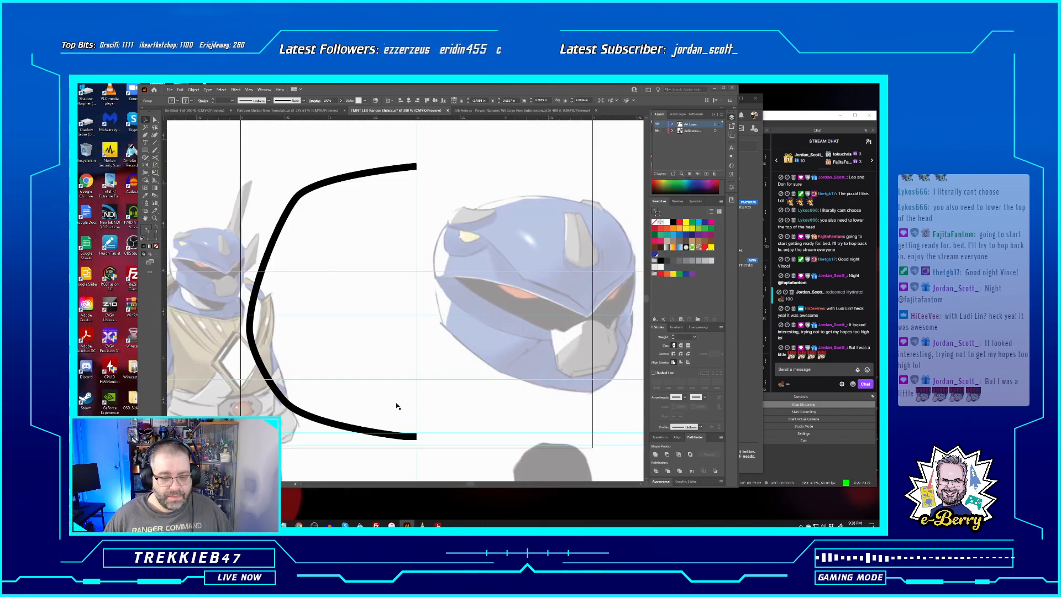
Study the blue helmet in the comic PDF's "Turtle Rangers!" panel and the preceding fight panels, then return to Illustrator
mouse_move(438, 525)
left_click(437, 501)
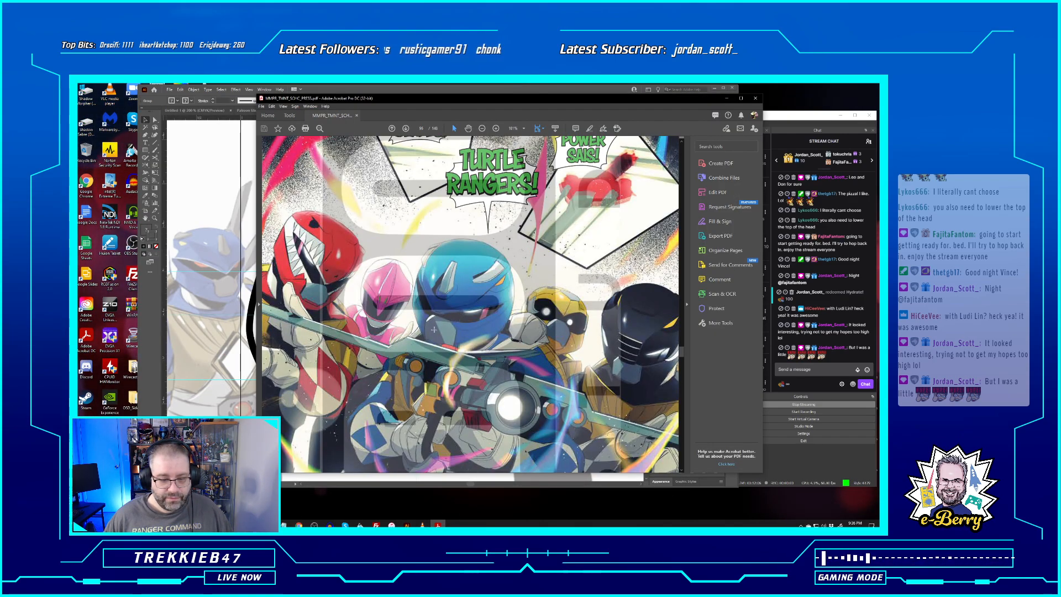
left_click_drag(433, 99, 464, 108)
scroll(544, 295, "up", 10)
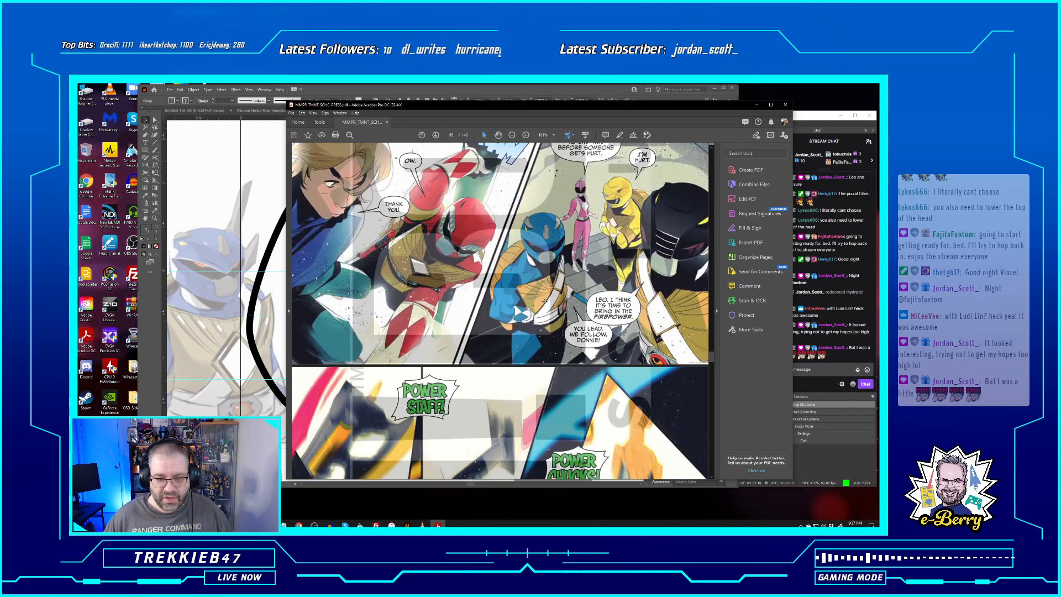
scroll(543, 295, "up", 1)
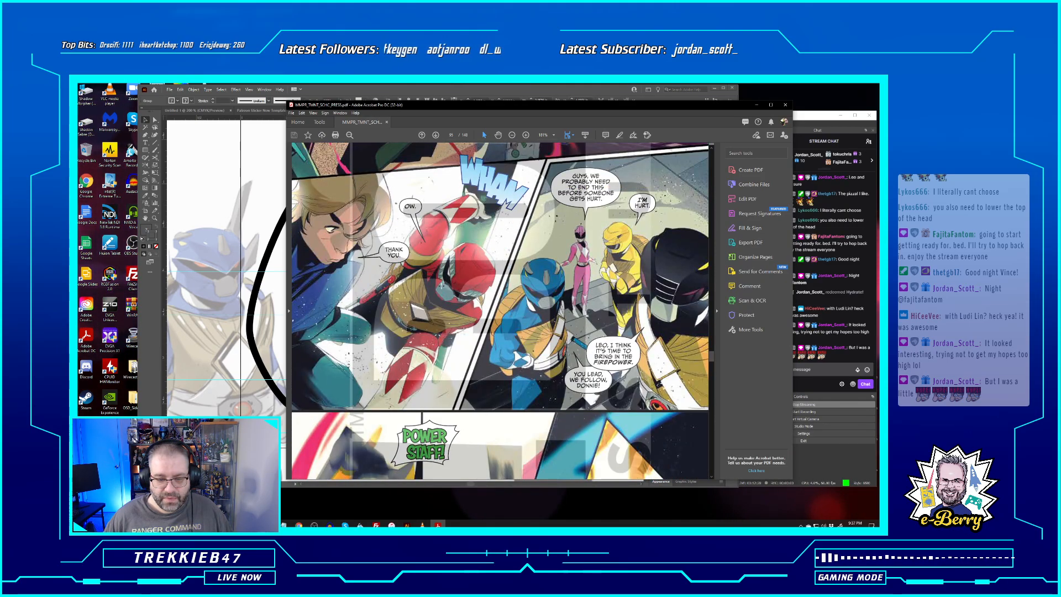
scroll(336, 341, "down", 10)
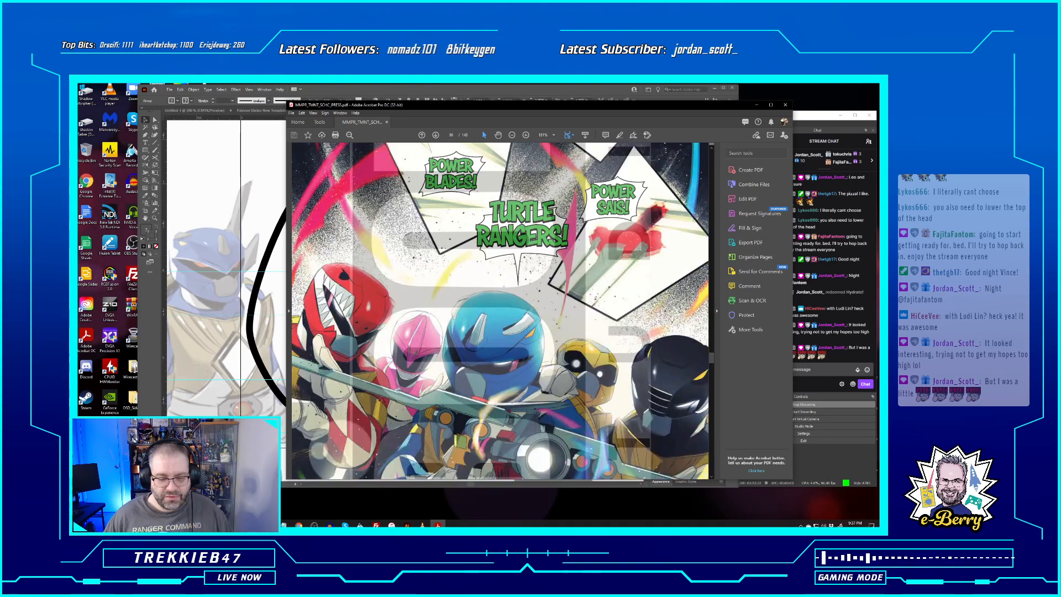
scroll(336, 341, "up", 8)
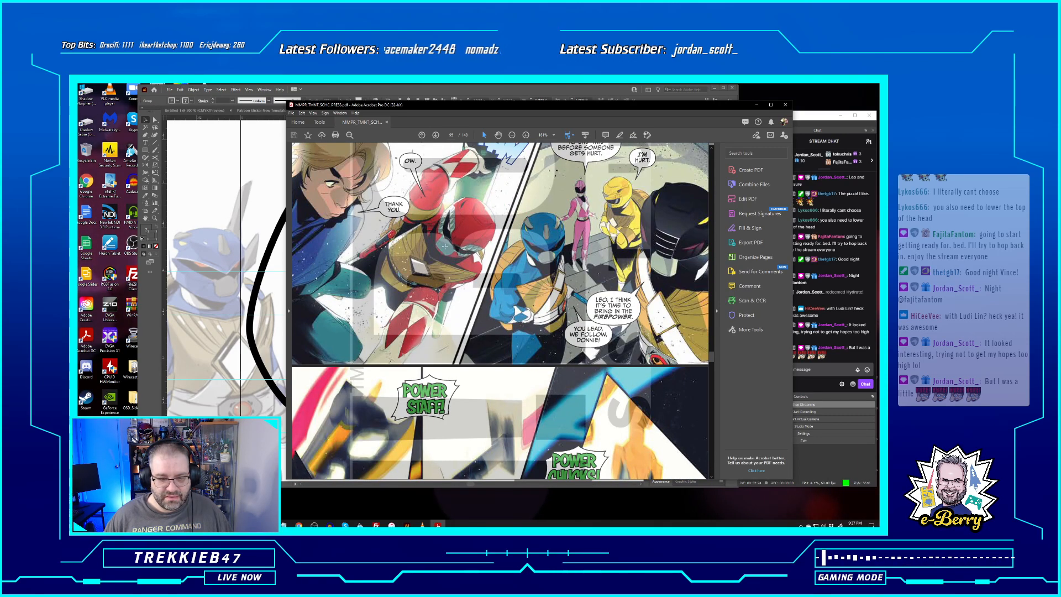
scroll(501, 310, "down", 10)
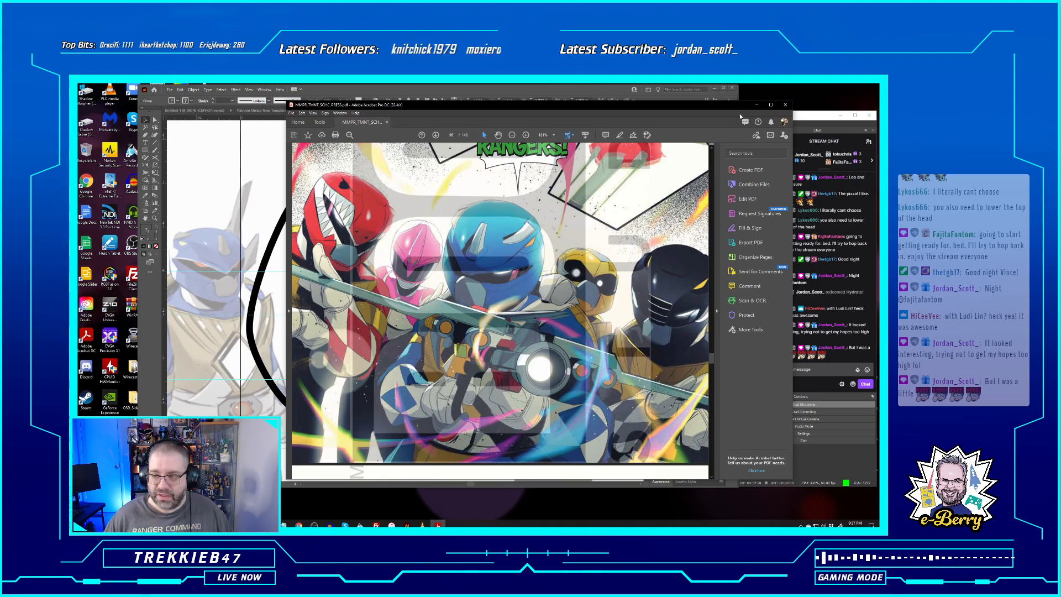
left_click(756, 106)
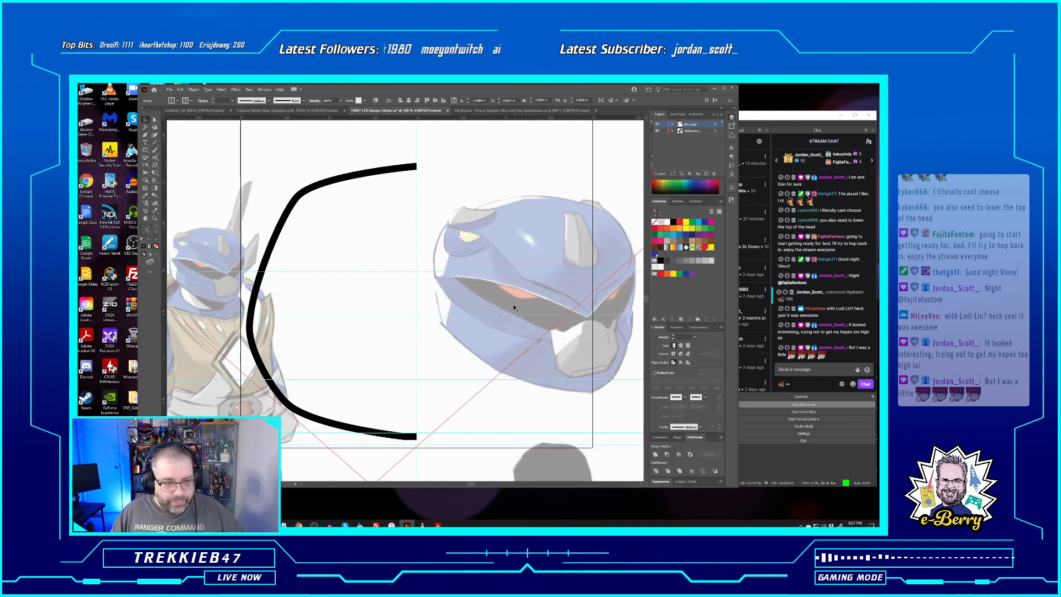
Lock the reference layer, keeping it shown, and deselect the blue helmet
left_click(664, 131)
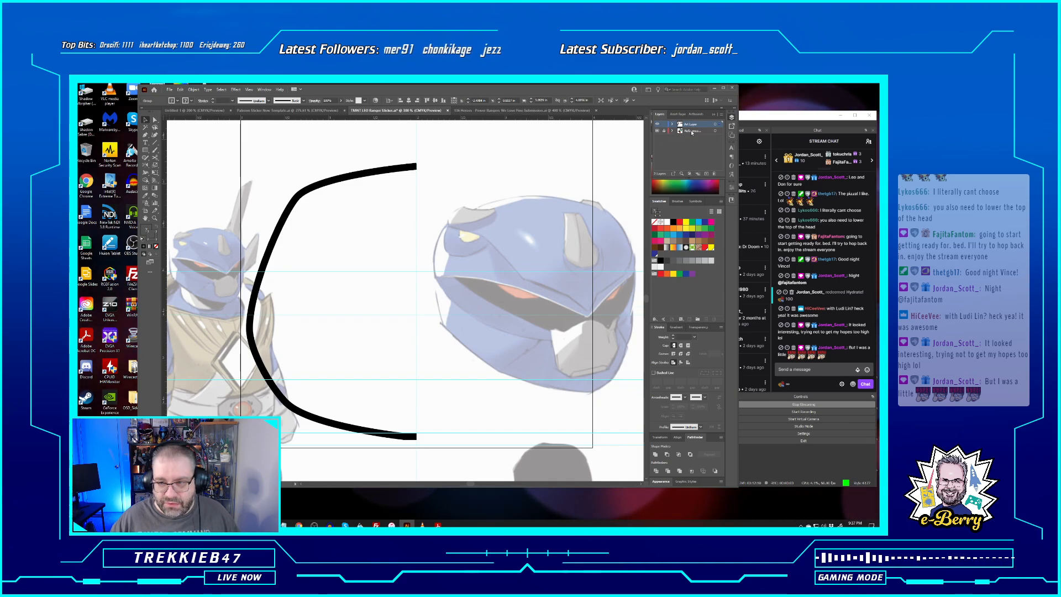
left_click(657, 131)
left_click(657, 131)
key("ctrl+minus")
key("ctrl+minus")
key("ctrl+minus")
key("ctrl+minus")
key("ctrl+minus")
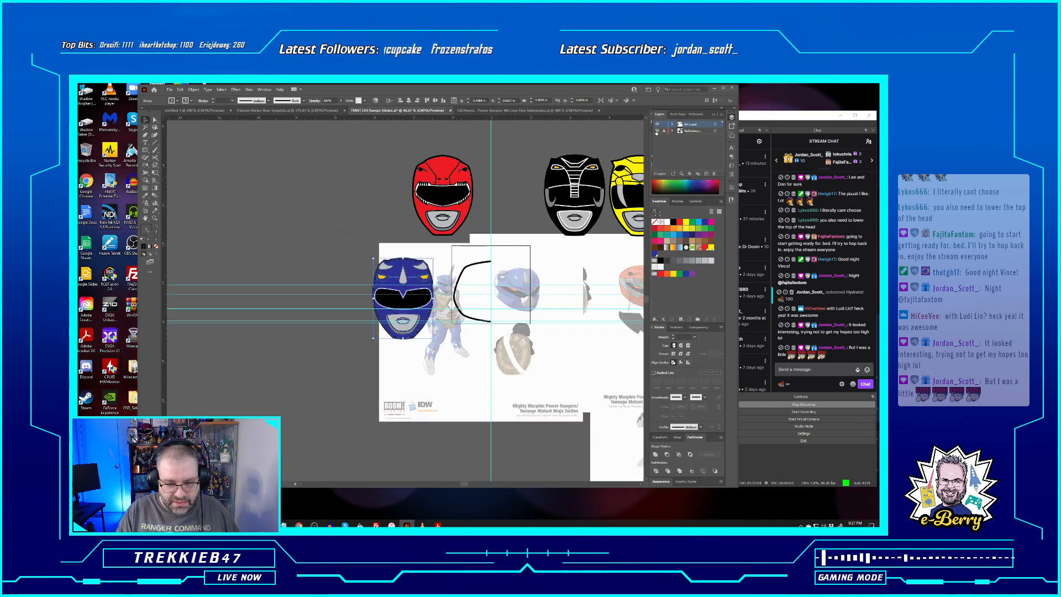
left_click(437, 379)
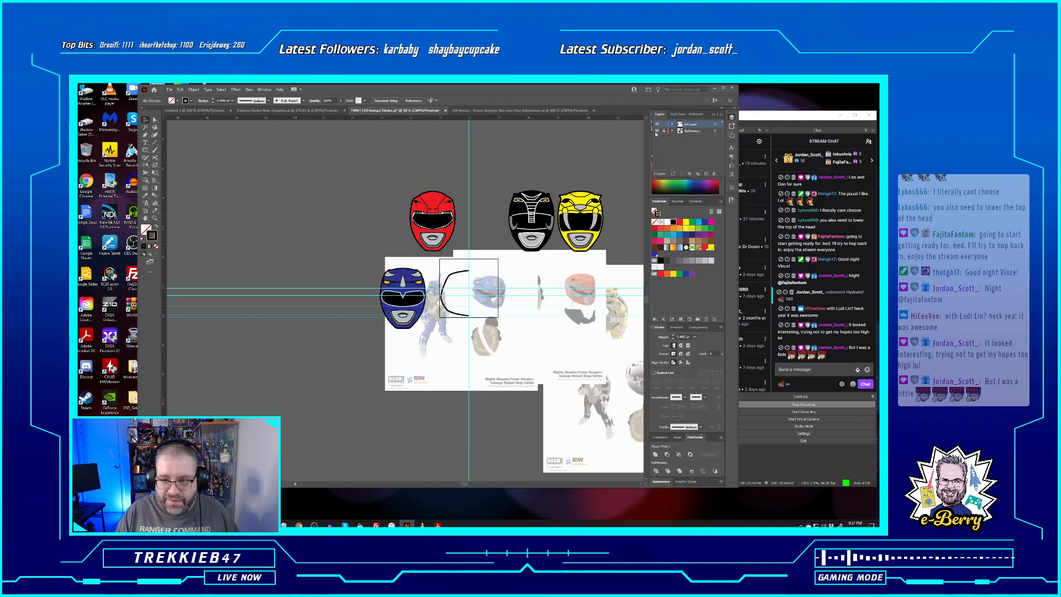
Unlock the reference layer, enlarge the blue turtle sheet proportionally and move it so its helmet sits inside the artboard frame
left_click(386, 330)
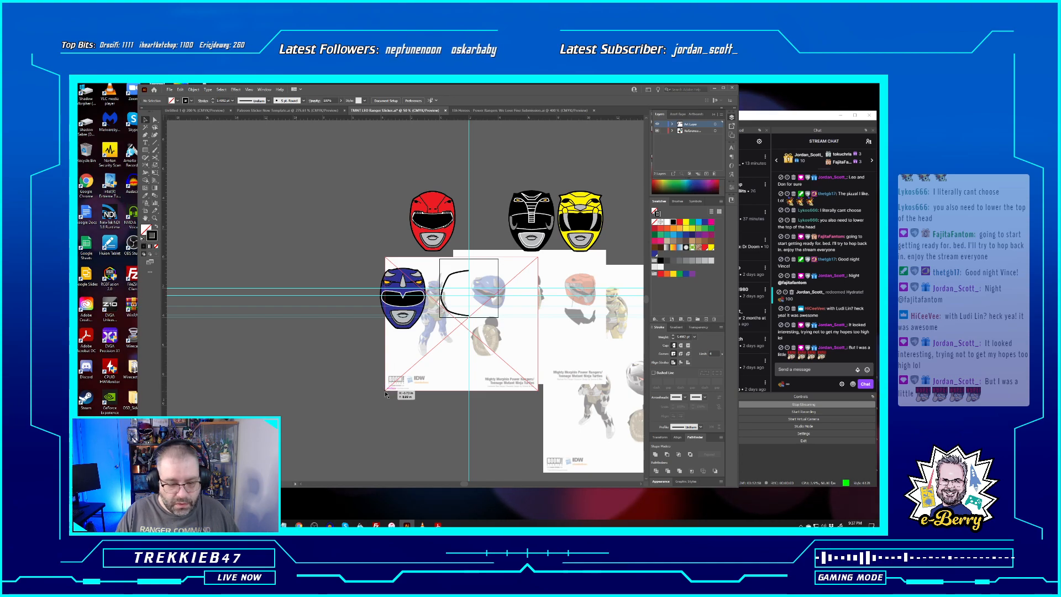
left_click(398, 382)
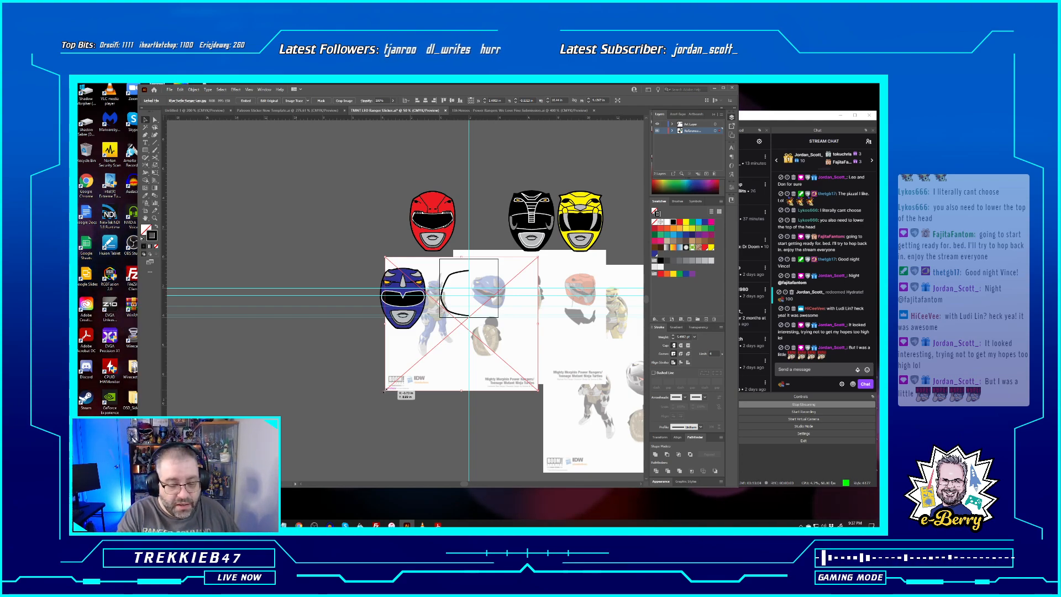
left_click_drag(384, 390, 301, 433)
left_click_drag(485, 334, 447, 354)
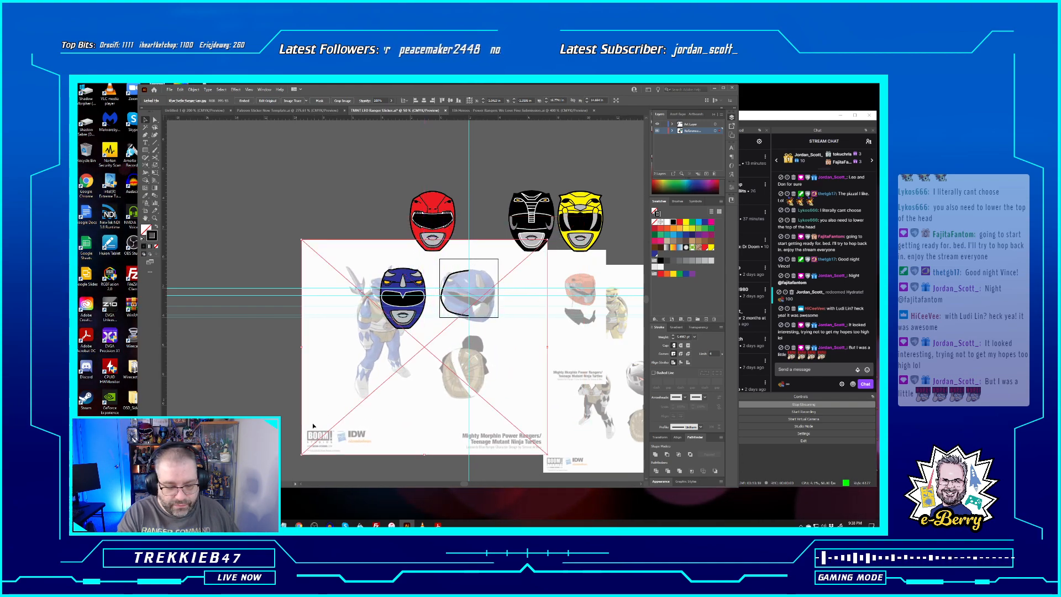
Shrink the blue turtle sheet slightly and reposition it so its helmet matches the height of the half head outline, starting at the centre guide
left_click_drag(302, 454, 318, 435)
left_click_drag(490, 314, 489, 314)
left_click(405, 361)
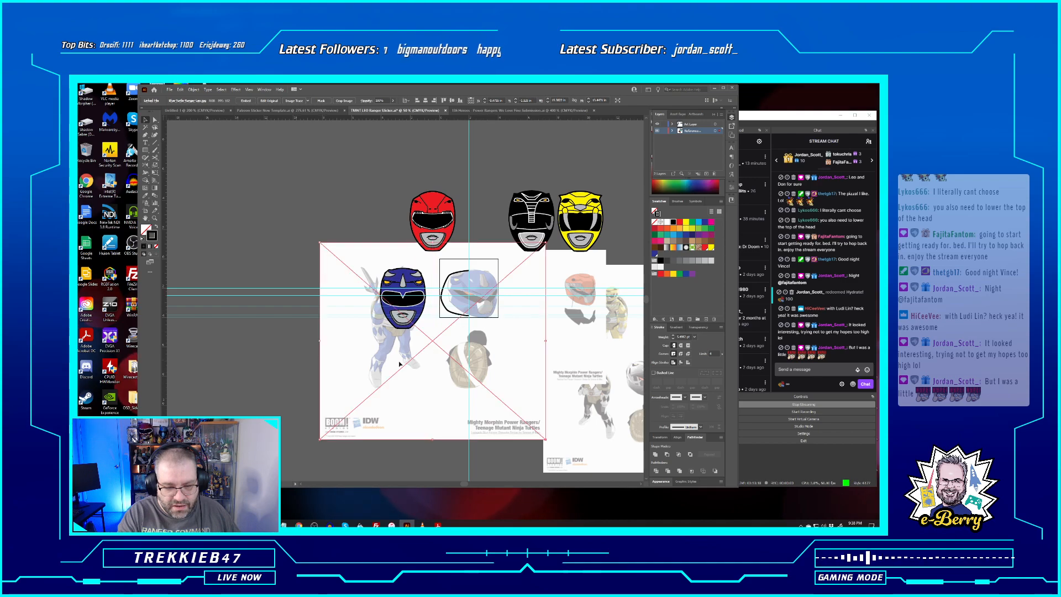
left_click_drag(546, 438, 542, 436)
left_click_drag(507, 368, 524, 363)
Add a horizontal guide across the half head outline, level with the visor area of the reference helmet, and fine-tune its height
scroll(525, 365, "up", 2)
scroll(525, 366, "up", 1)
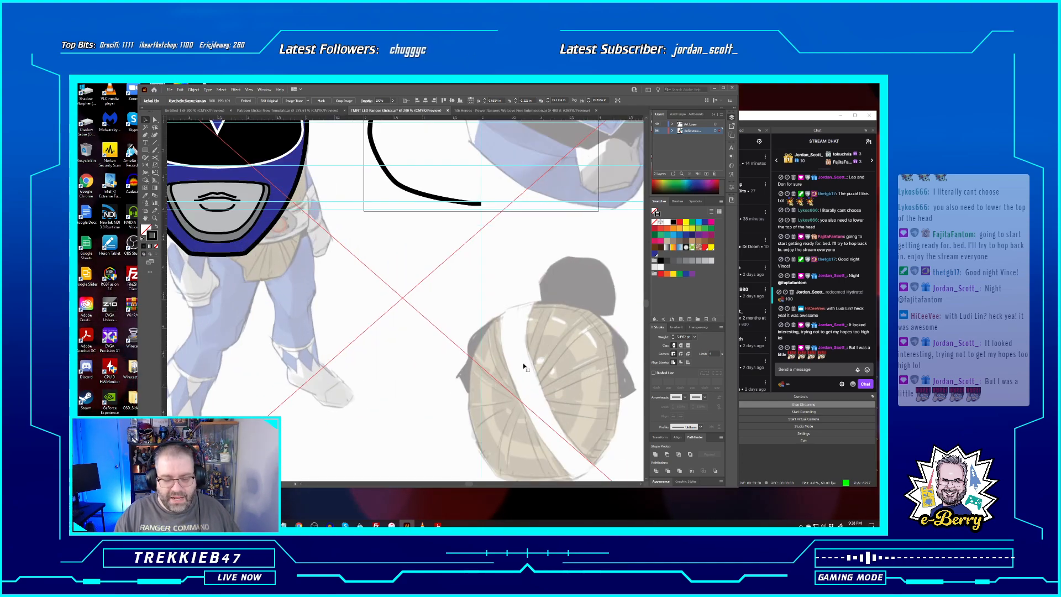
left_click_drag(522, 300, 440, 472)
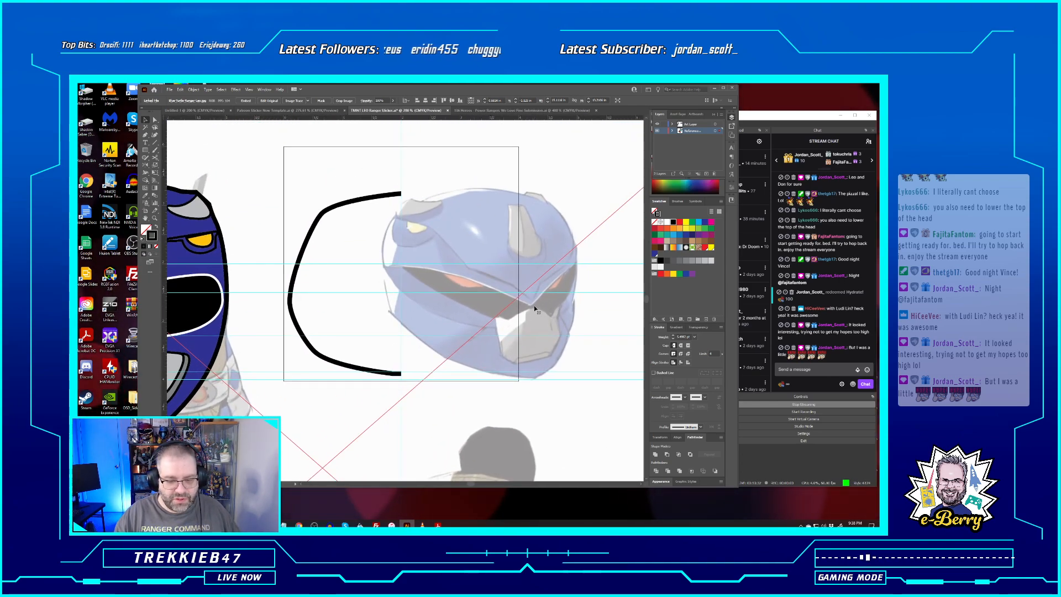
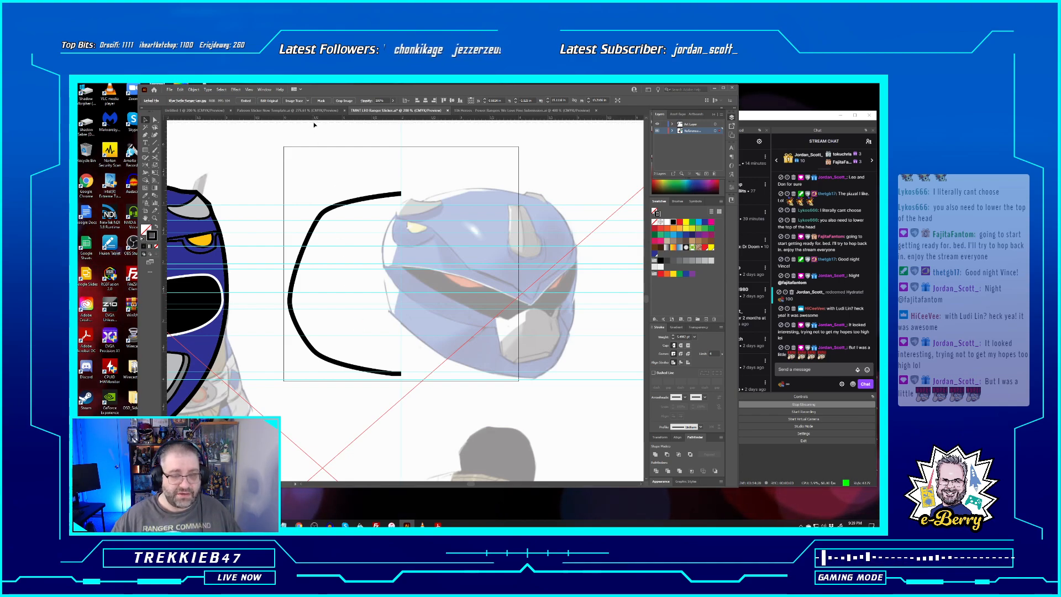
left_click_drag(314, 124, 327, 287)
left_click_drag(332, 324, 333, 318)
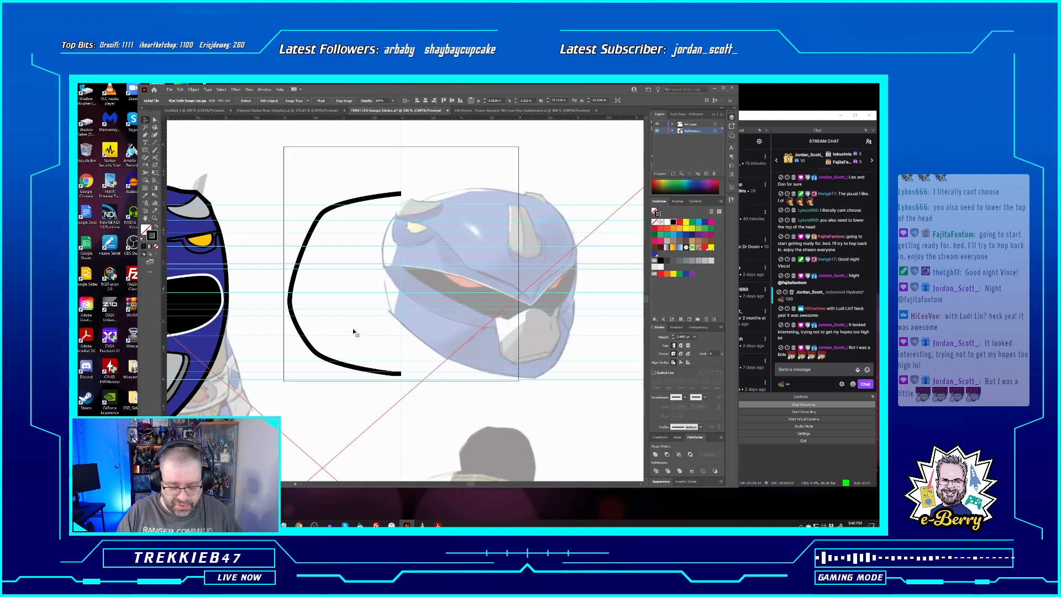
Start the forehead horn with a short horizontal Pen segment at the centre guide, below the head's top edge, with a 1 pt stroke
key("ctrl+plus")
scroll(372, 325, "up", 6)
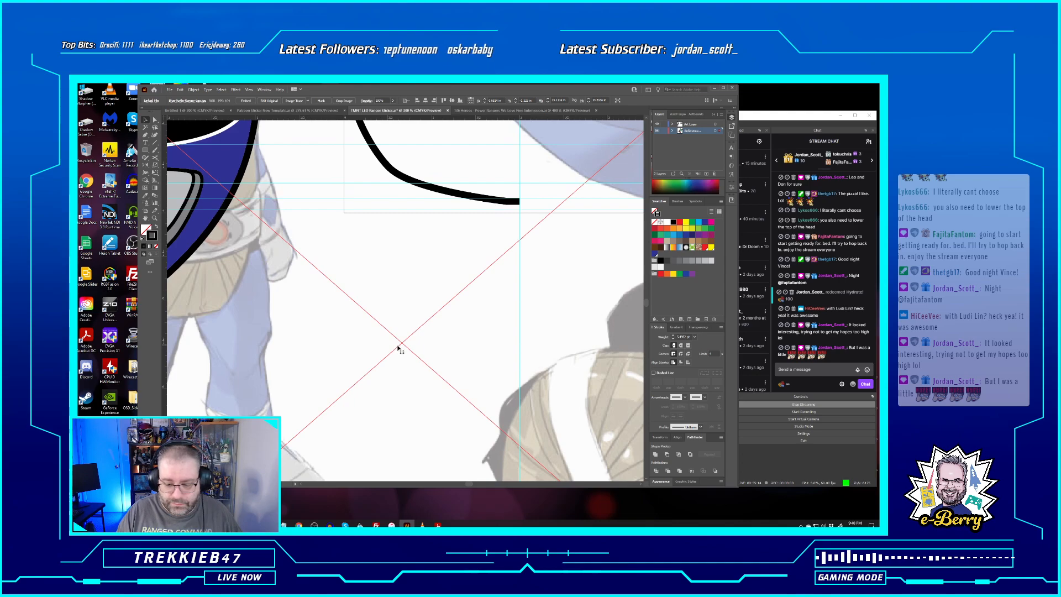
scroll(399, 348, "up", 3)
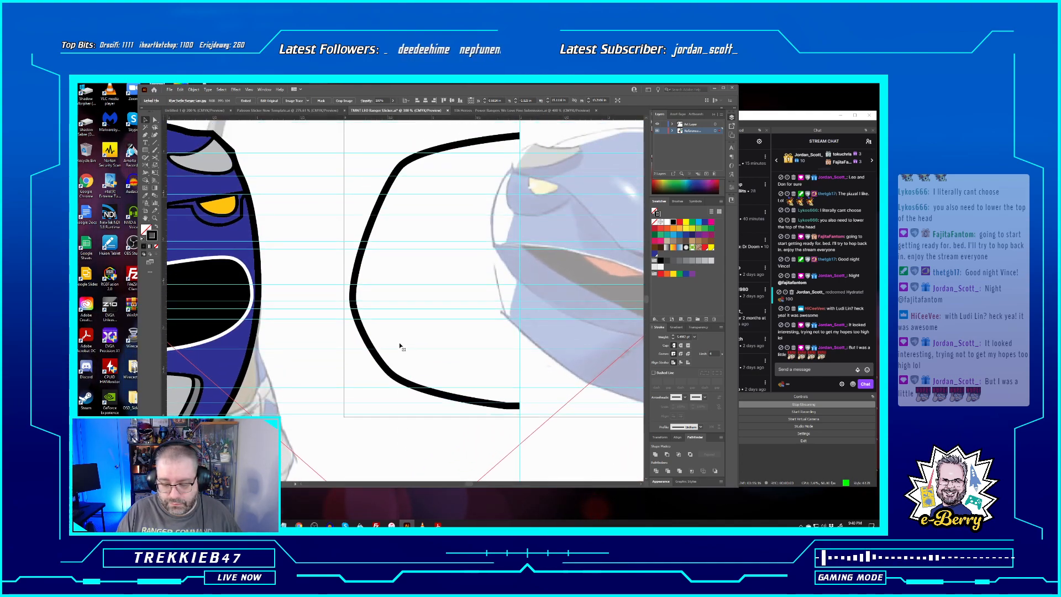
left_click_drag(468, 484, 471, 484)
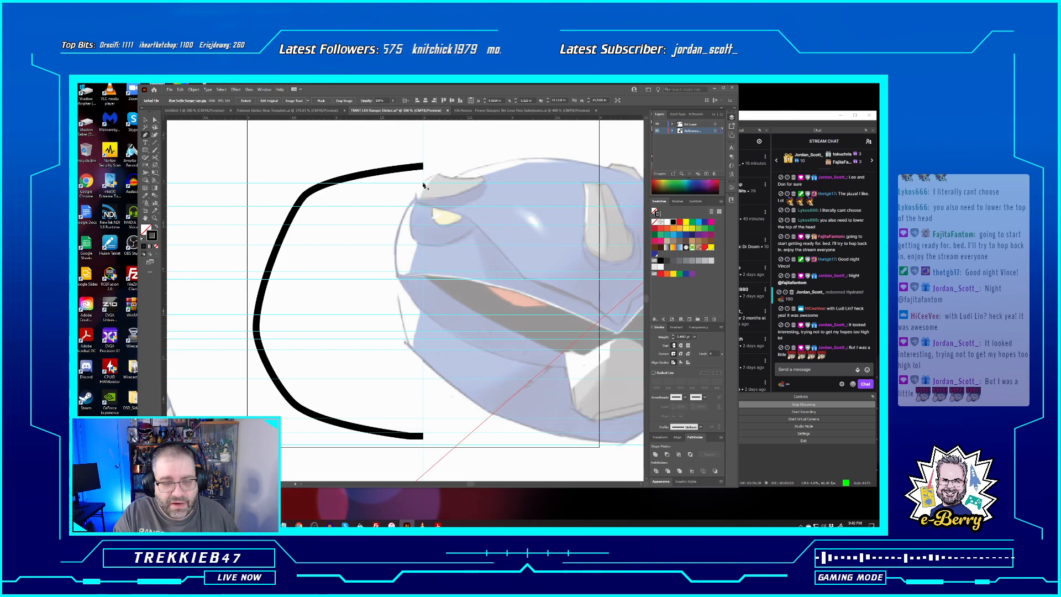
left_click_drag(424, 186, 410, 187)
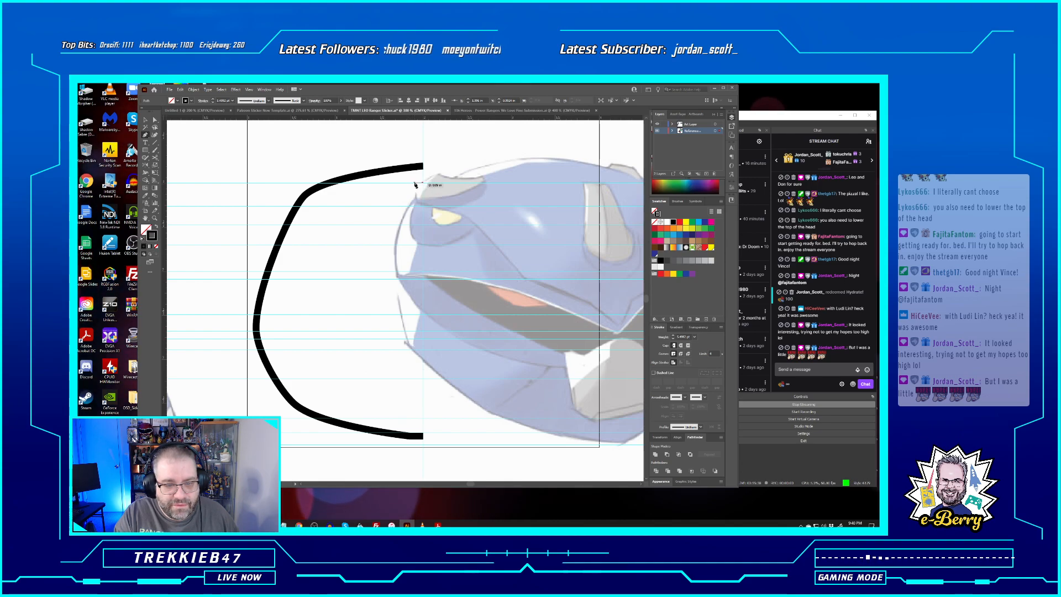
left_click_drag(416, 184, 418, 183)
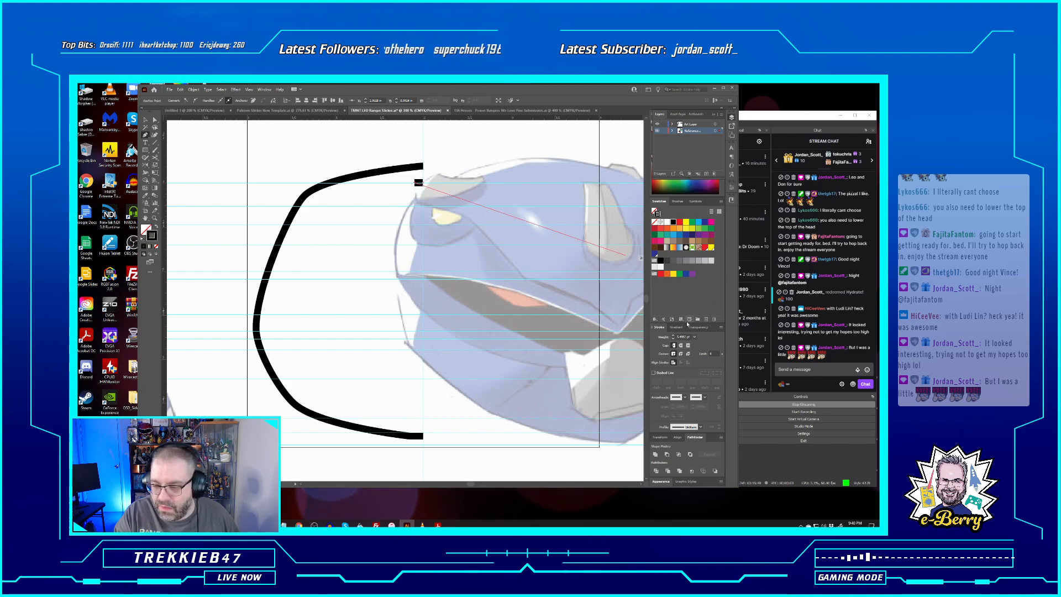
left_click(695, 337)
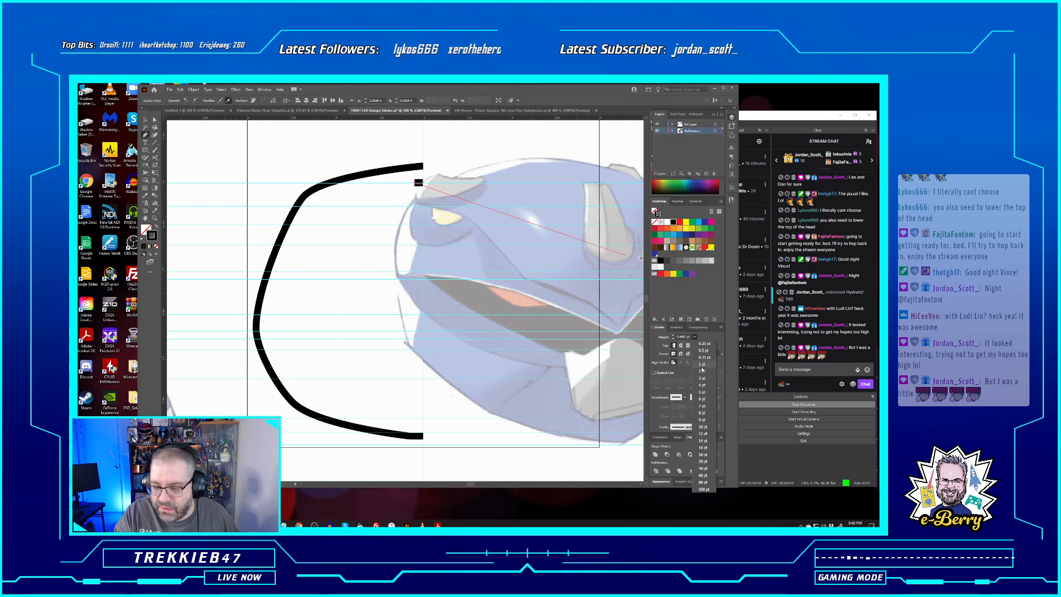
left_click(702, 365)
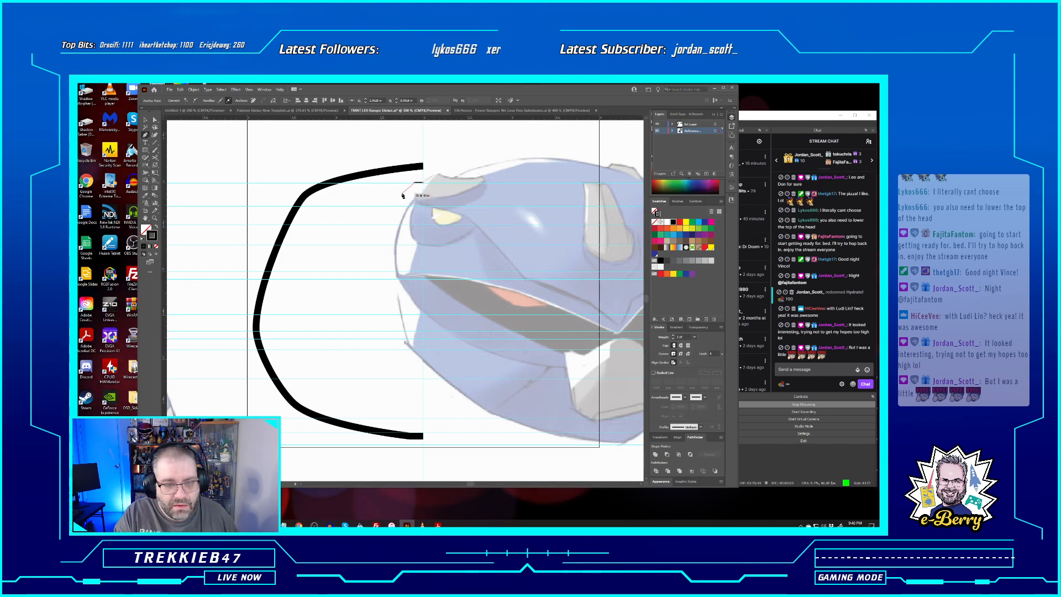
Continue the horn path down a slanted side and curve its bottom into the centre guide, leaving the centre side open, and deselect it
left_click(403, 255)
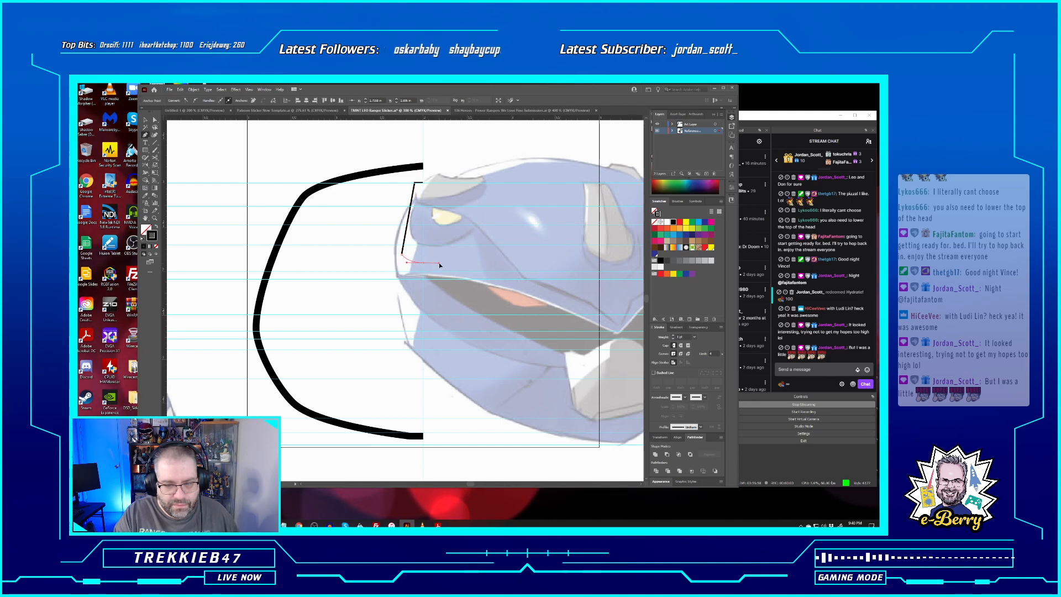
left_click_drag(439, 263, 439, 263)
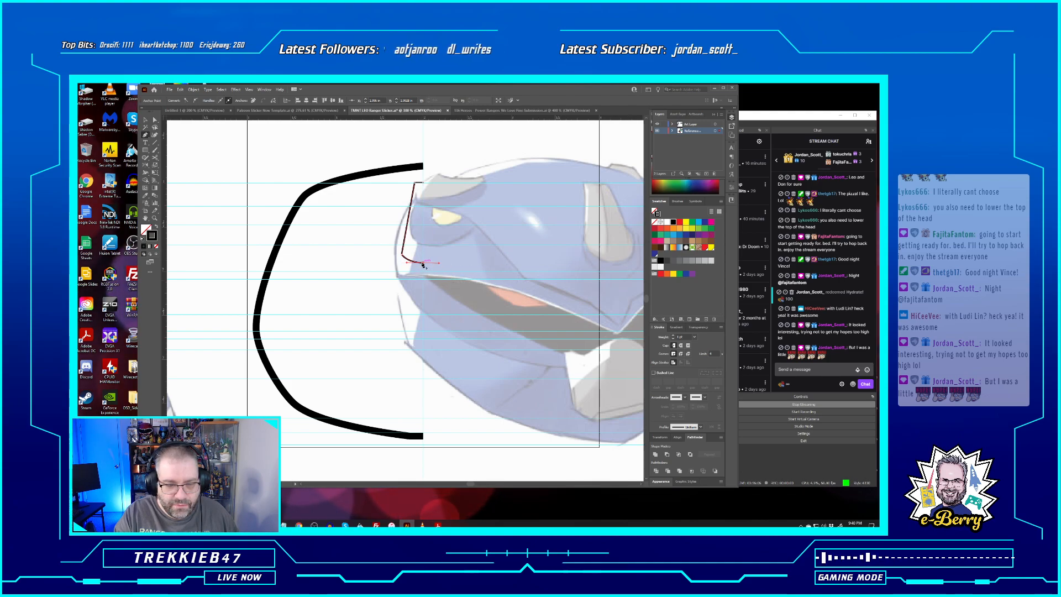
left_click(423, 183)
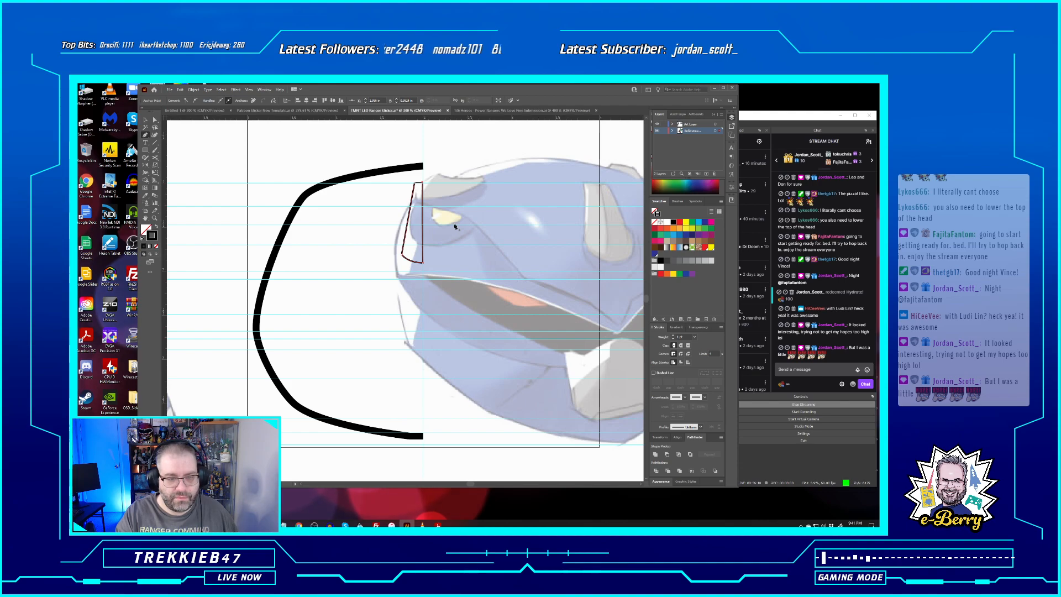
key("ctrl+z")
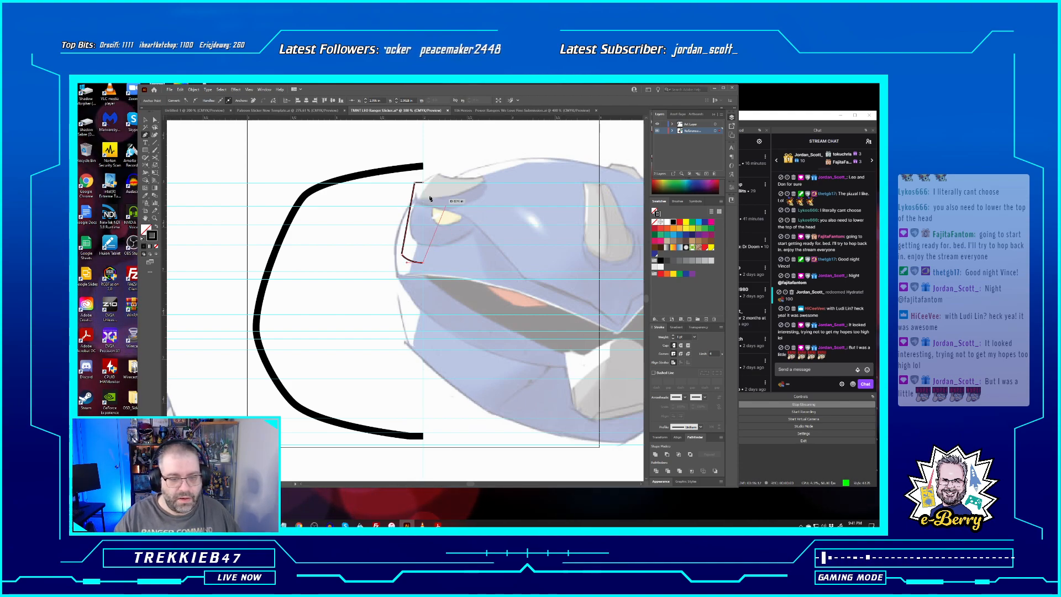
left_click(144, 120)
left_click(363, 264)
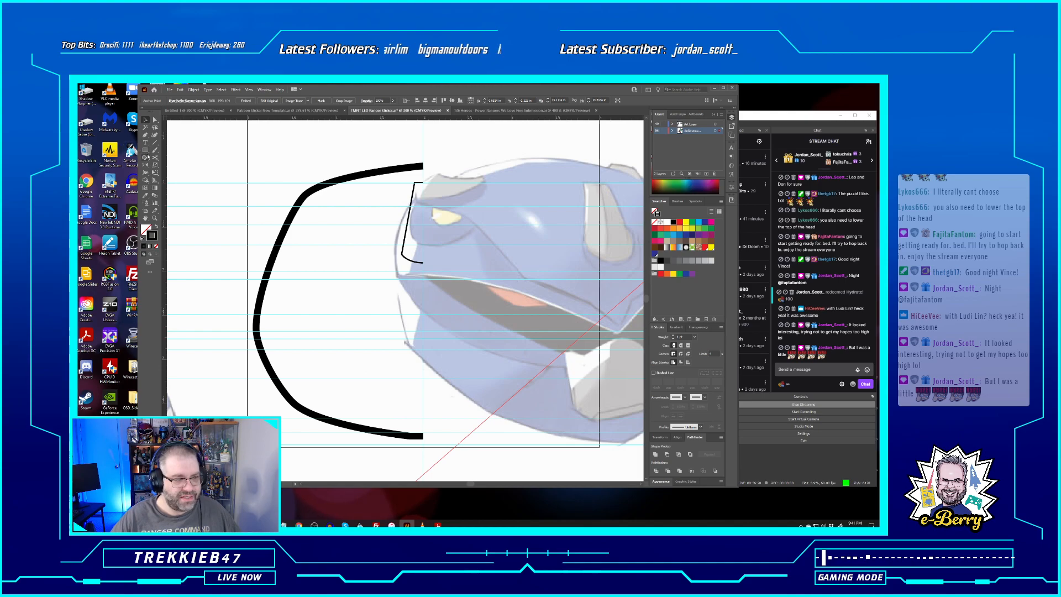
Draw a second curve just outside the horn's lower corner, running from its slanted side under the base to the centre guide
left_click(145, 119)
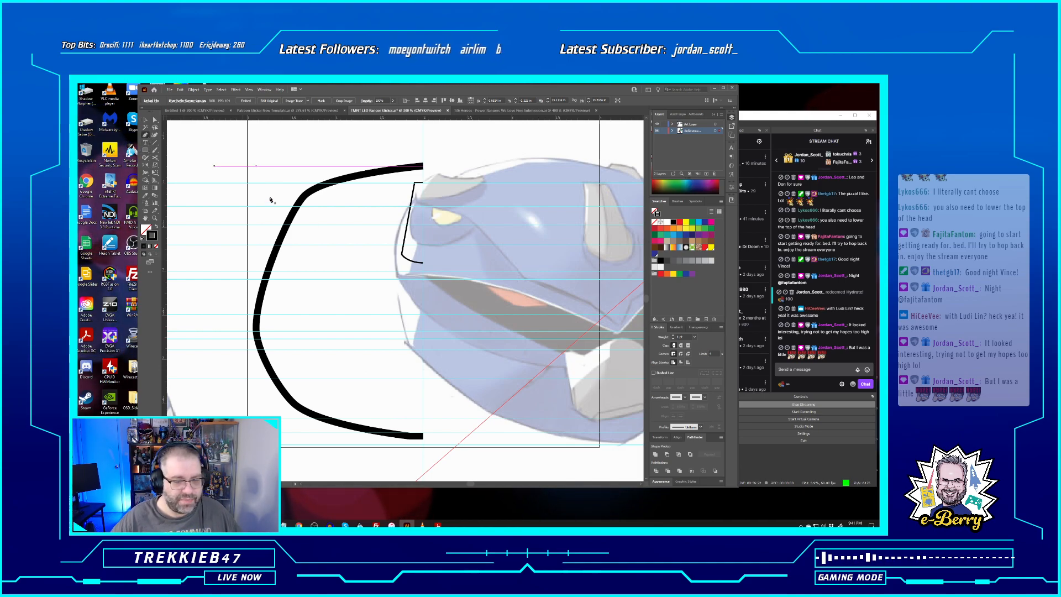
left_click_drag(402, 247, 402, 255)
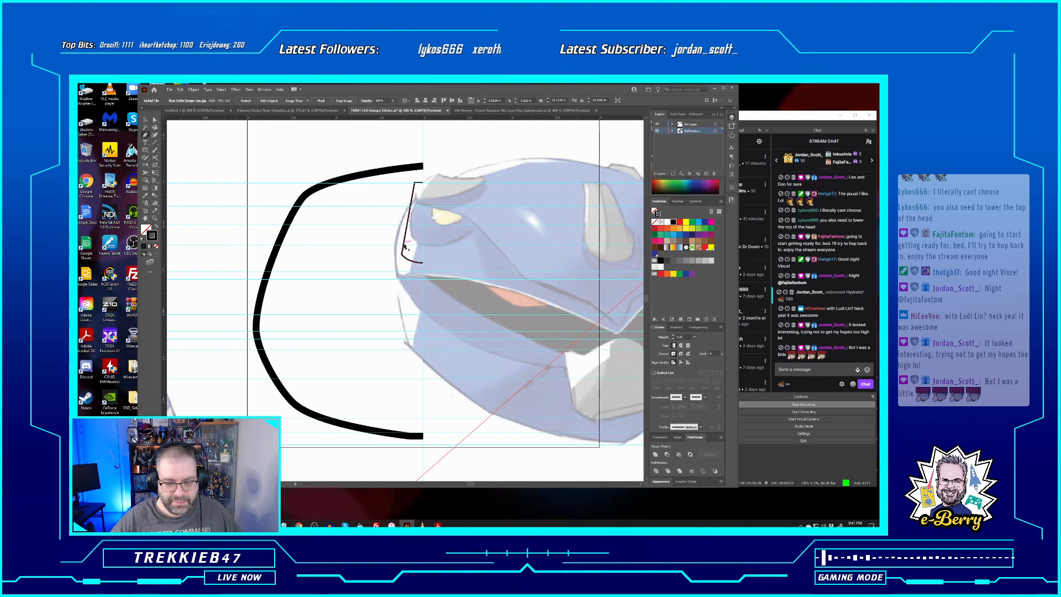
left_click_drag(404, 243, 467, 279)
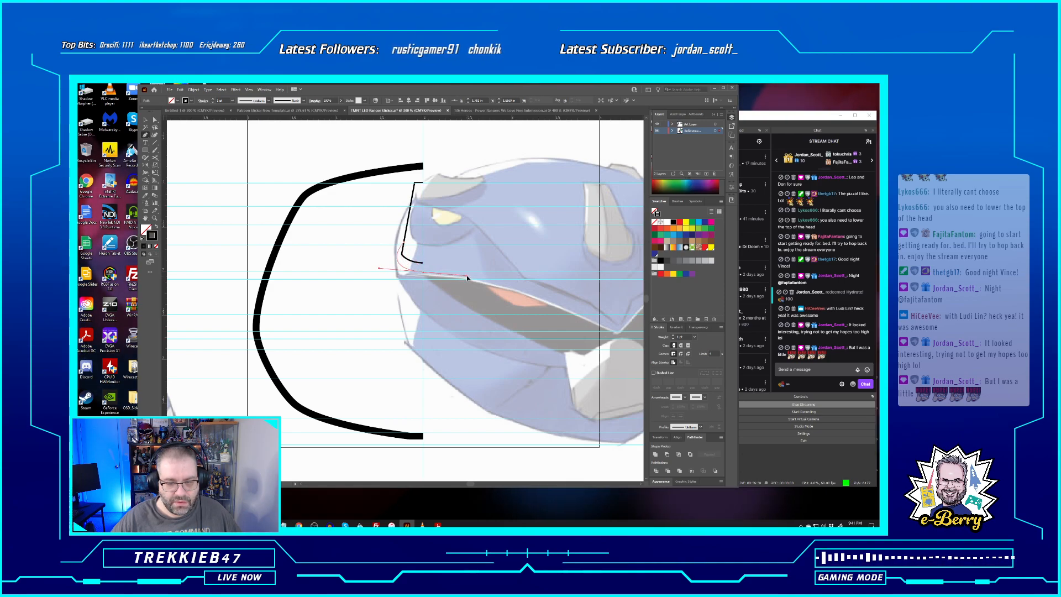
left_click_drag(467, 278, 469, 280)
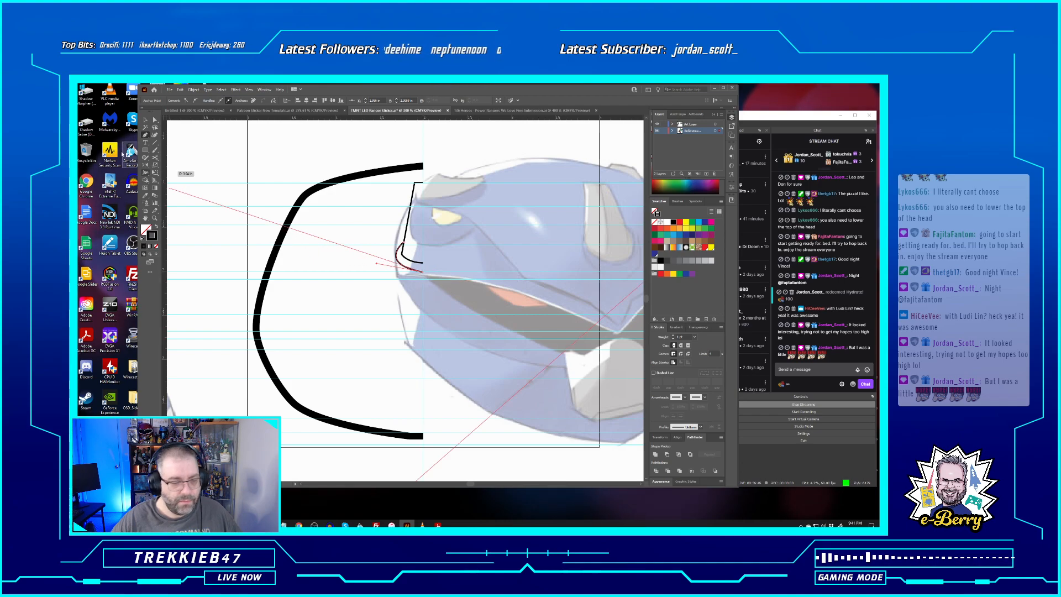
left_click(146, 121)
left_click(268, 179)
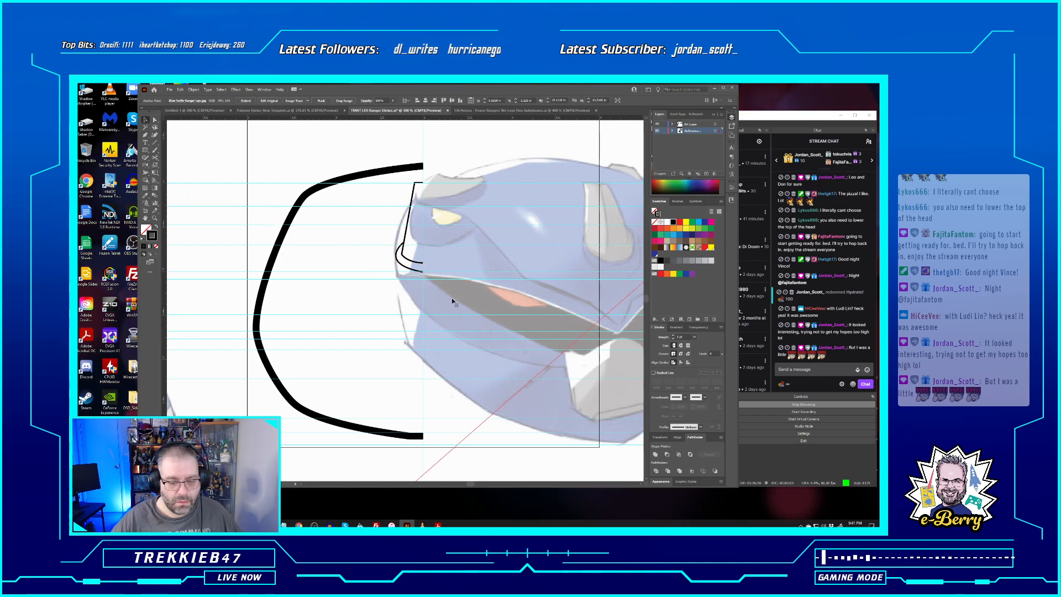
key("ctrl+plus")
key("ctrl+minus")
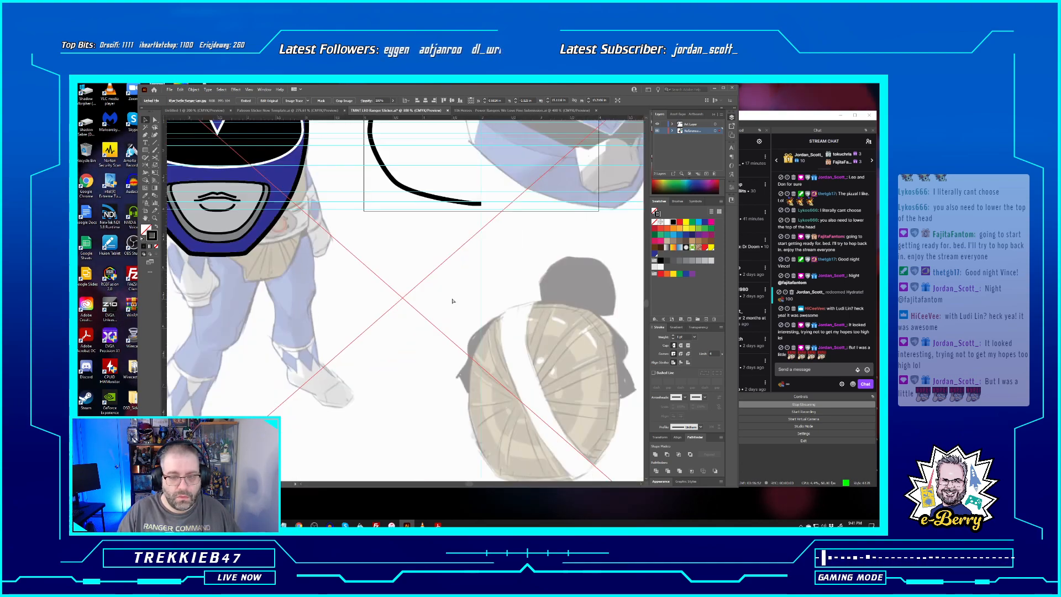
scroll(452, 300, "up", 5)
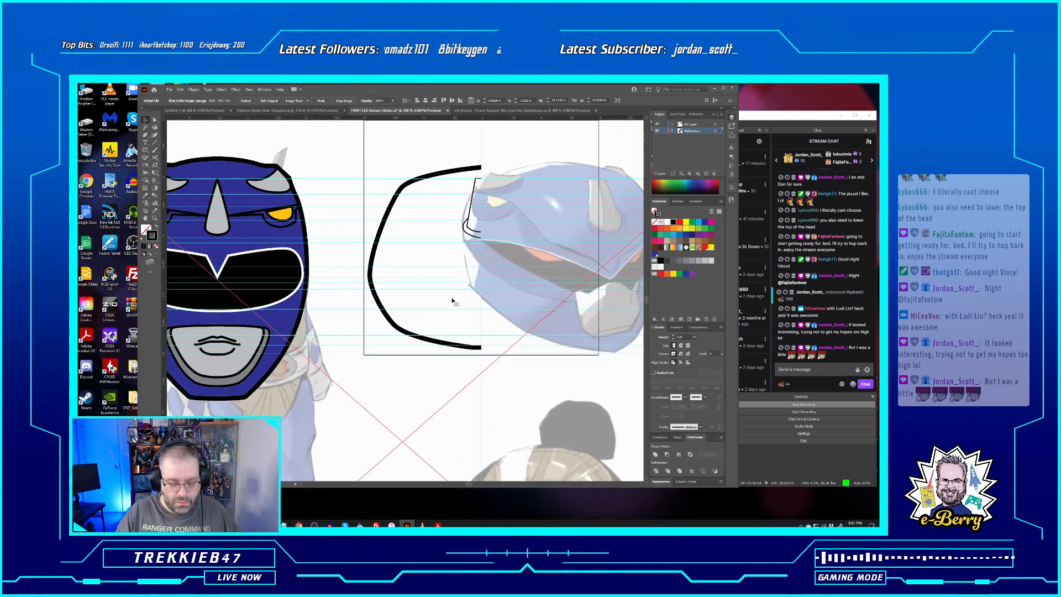
key("ctrl+shift+p")
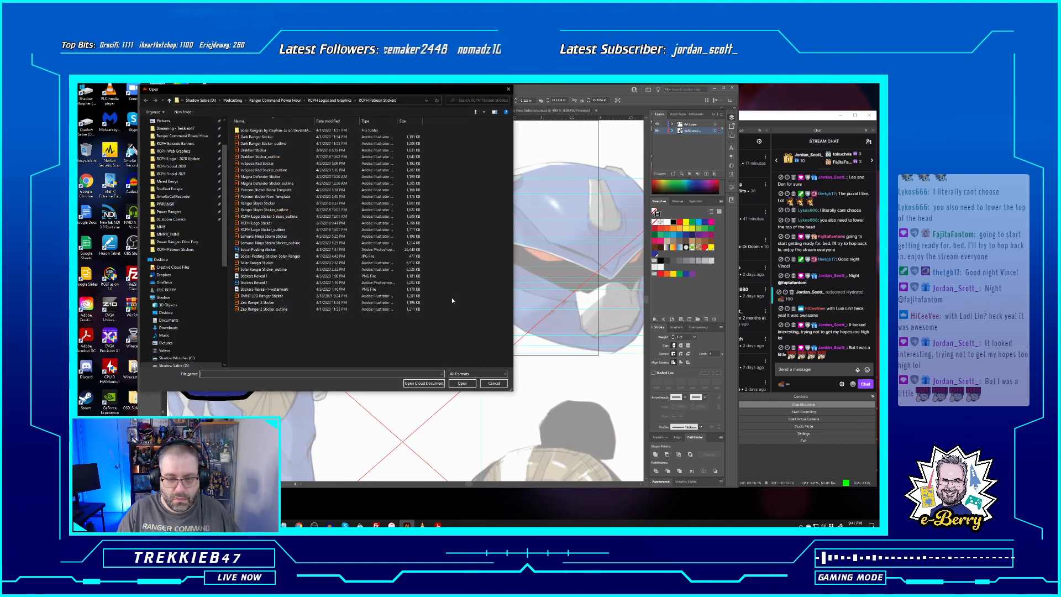
left_click(500, 383)
Draw the visor's upper edge as a gentle curve from the centre guide up to the side of the half head outline
key("ctrl+0")
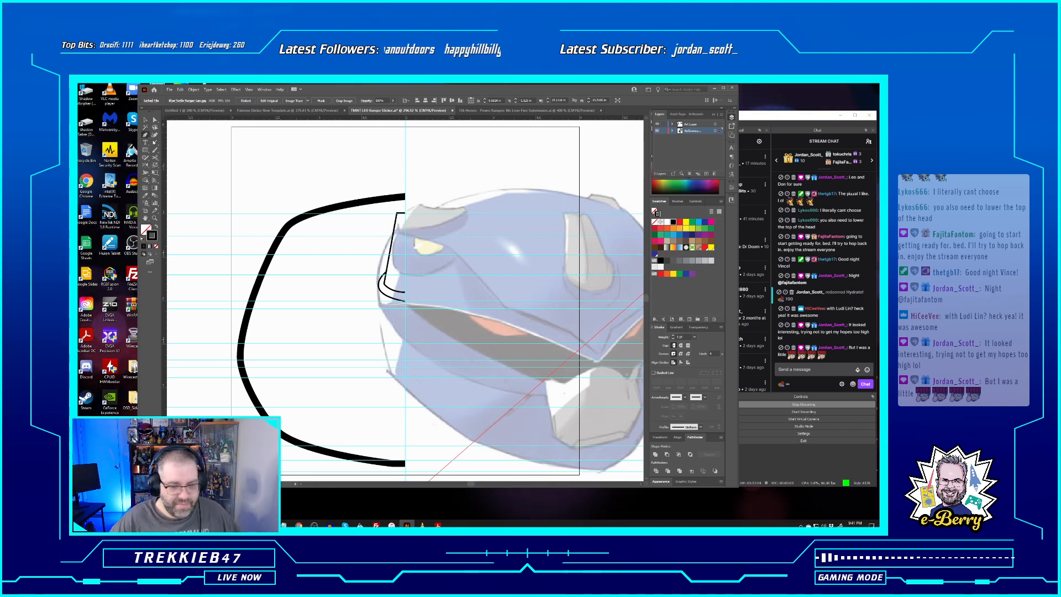
left_click(405, 360)
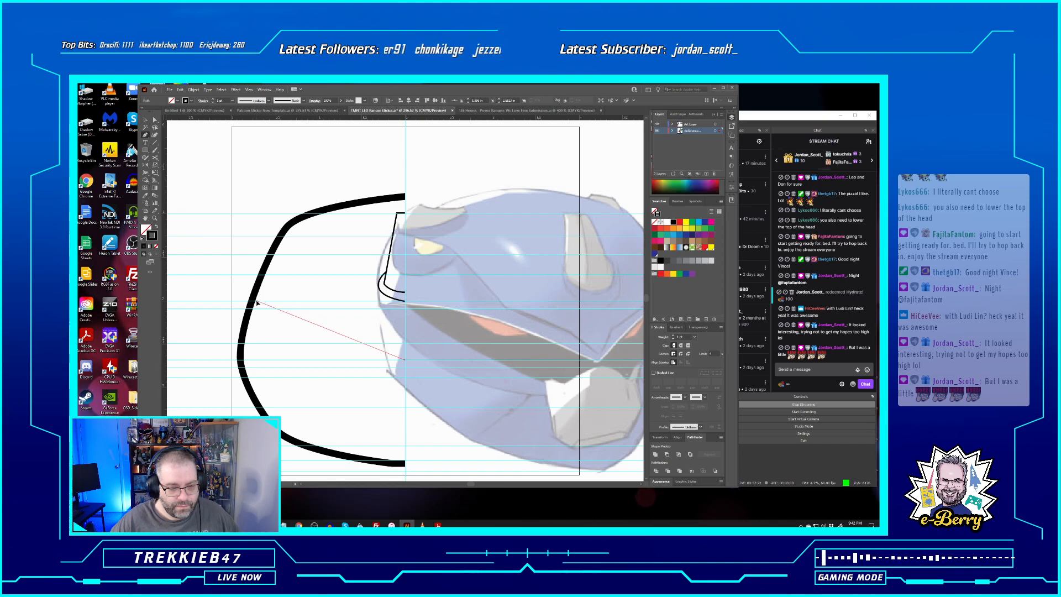
left_click_drag(226, 294, 253, 290)
left_click(336, 302)
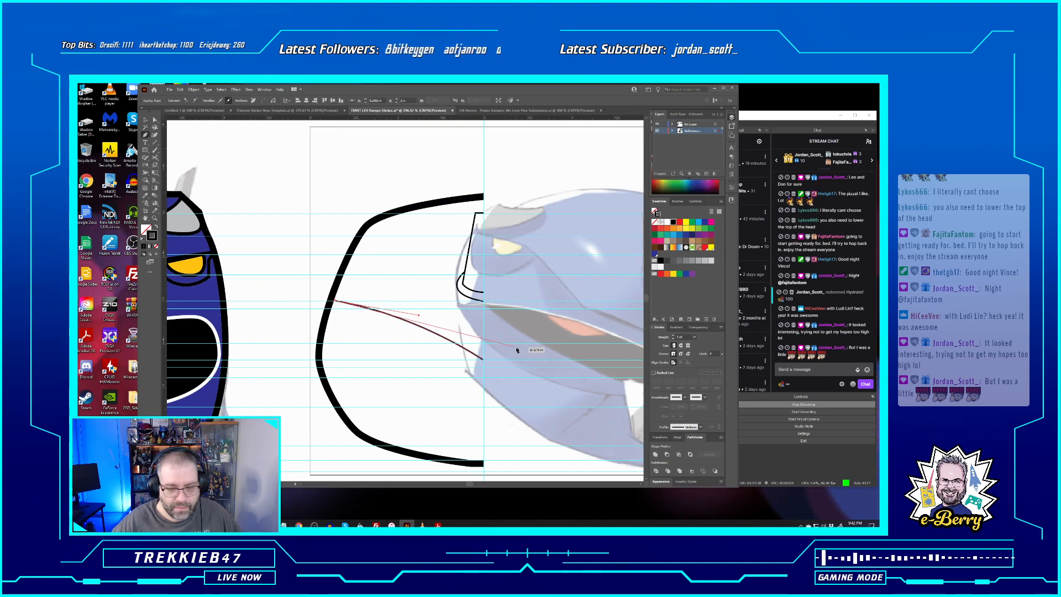
Draw the visor's lower edge curving down from its outer corner towards the centre, and adjust the end anchor and curve handles
scroll(499, 350, "down", 1)
left_click_drag(499, 351, 340, 398)
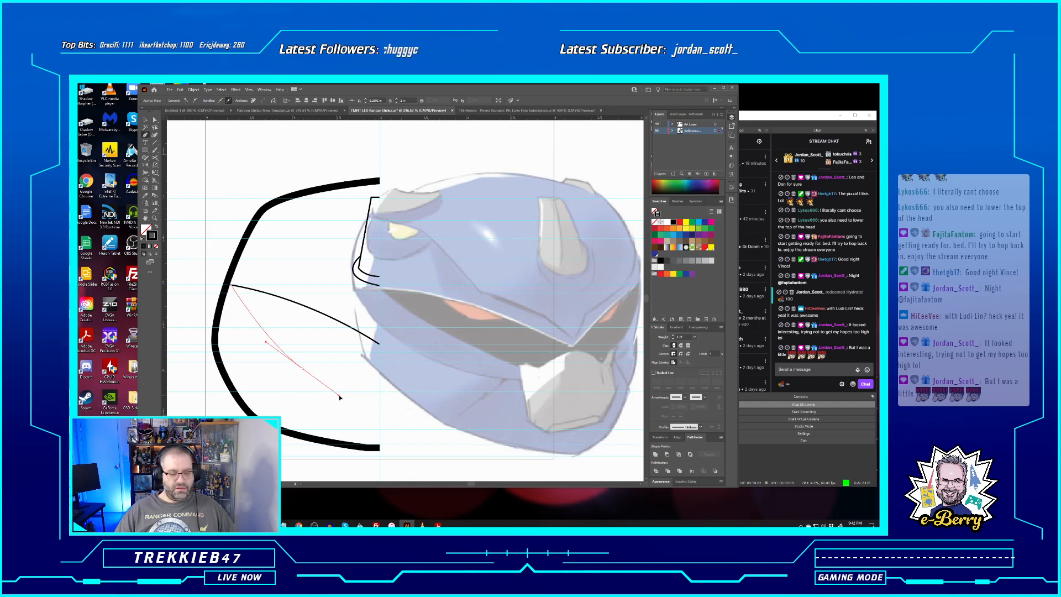
left_click_drag(340, 397, 340, 397)
left_click(156, 120)
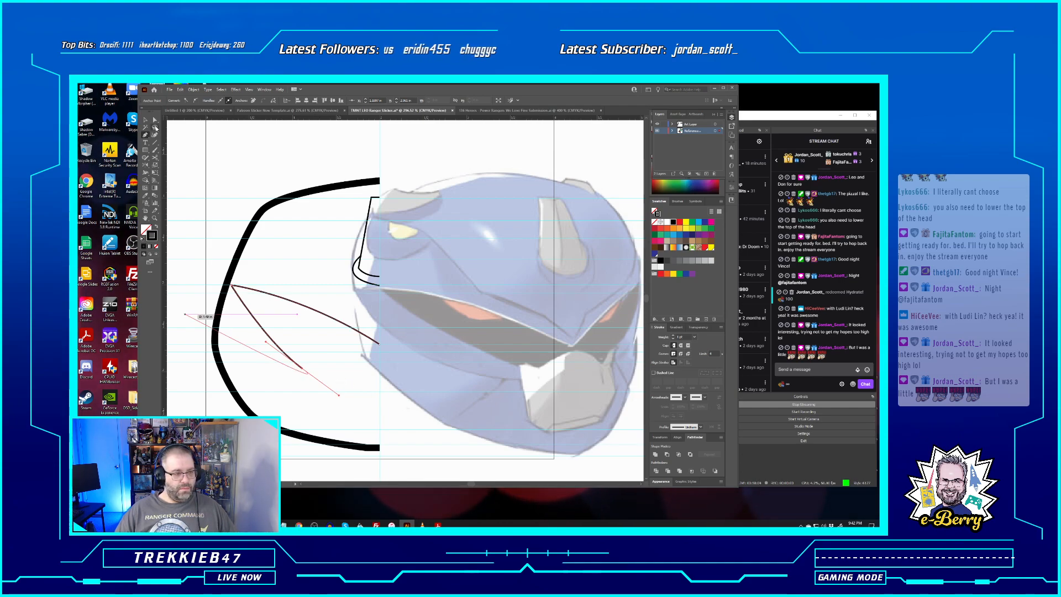
left_click(304, 383)
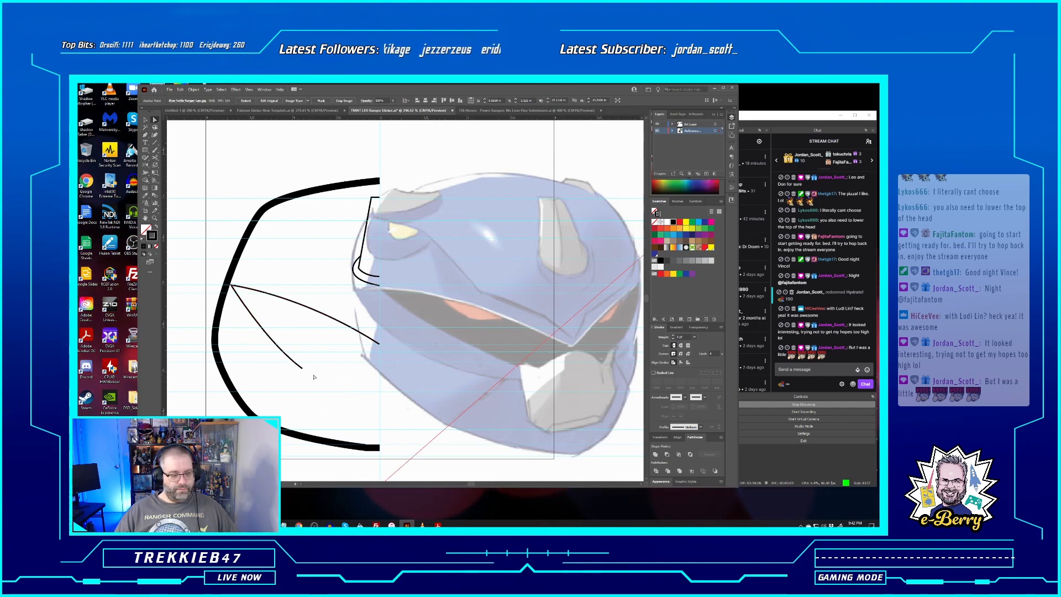
left_click_drag(302, 372, 269, 350)
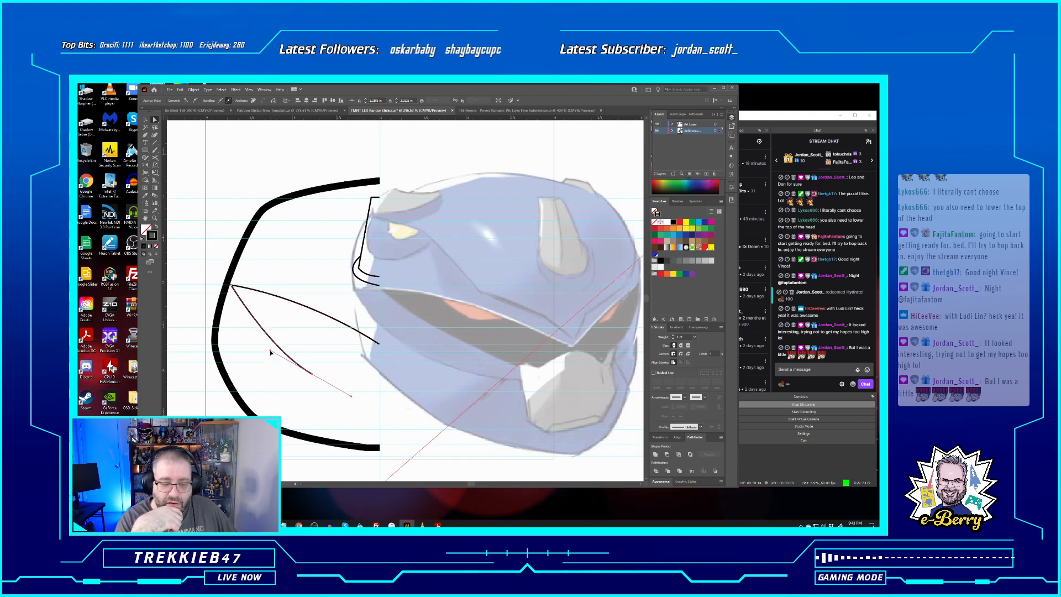
Start the mouthpiece outline on the centre guide below the visor, curving its upper edge down to a notch and up to a peak
left_click(274, 385)
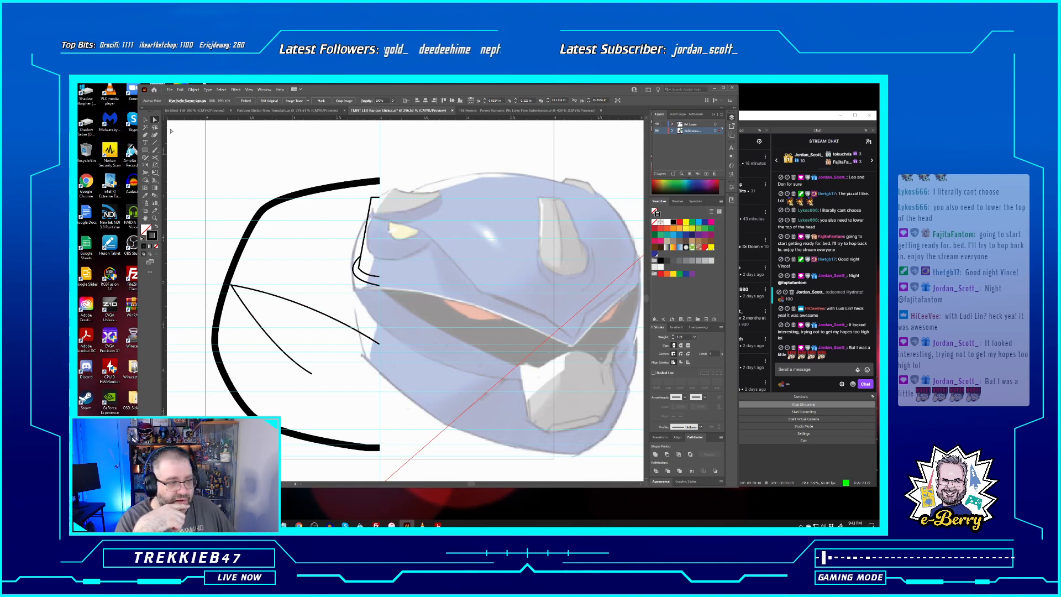
left_click(146, 135)
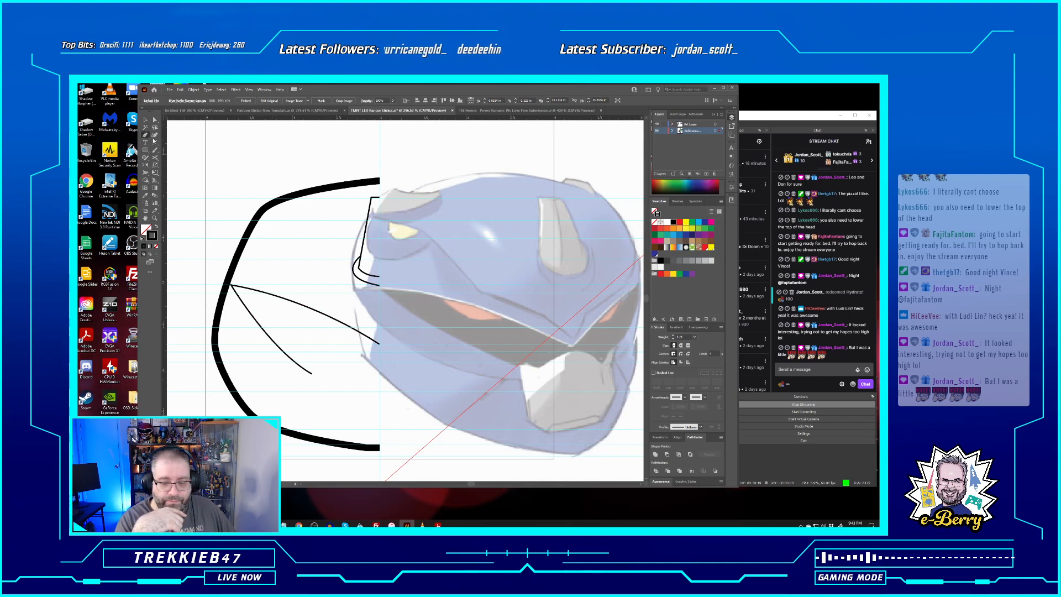
left_click(380, 351)
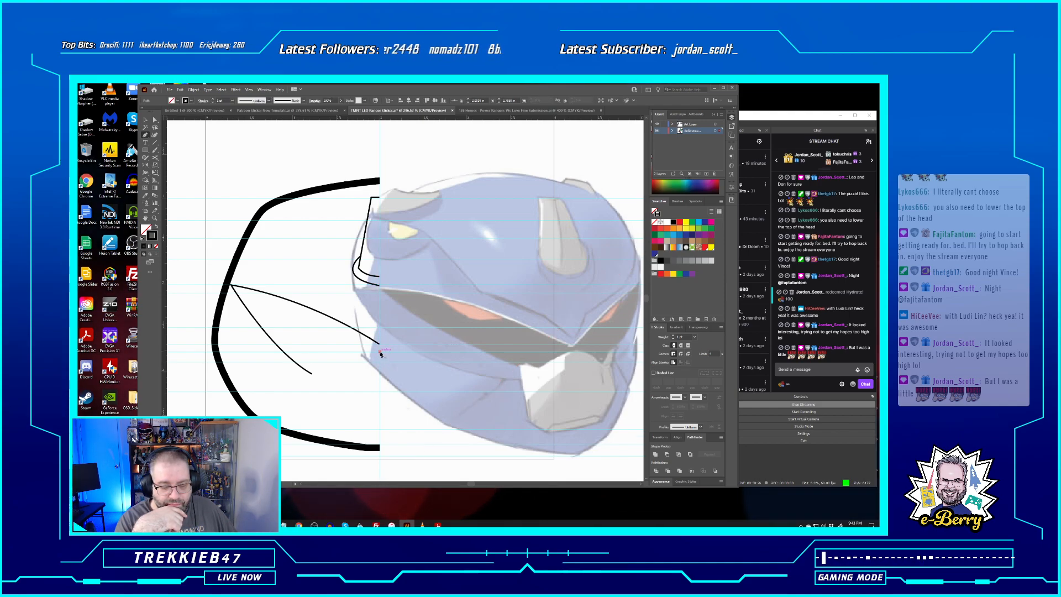
key("ctrl+z")
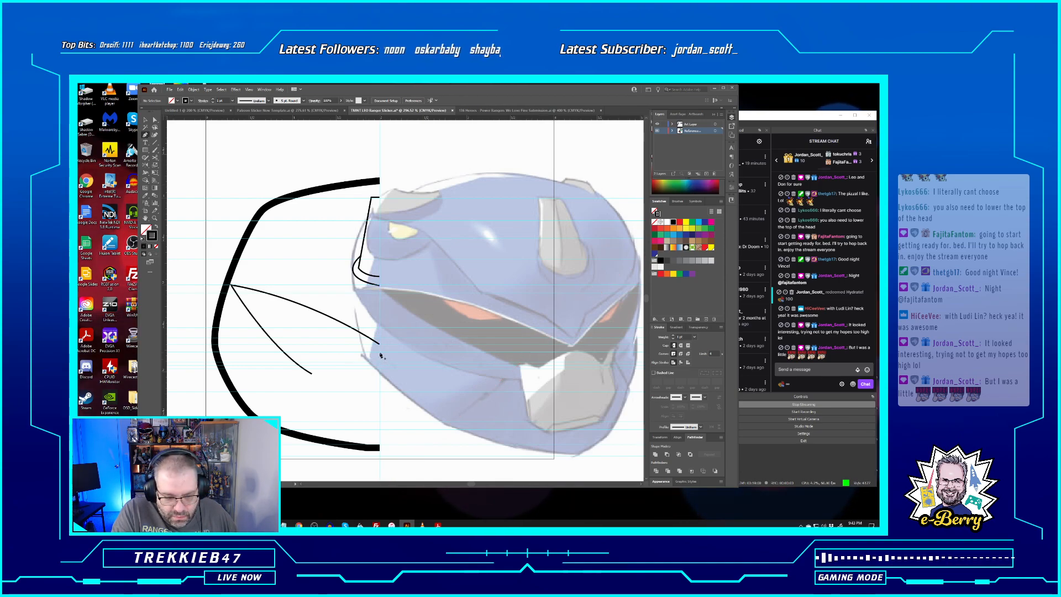
left_click(379, 353)
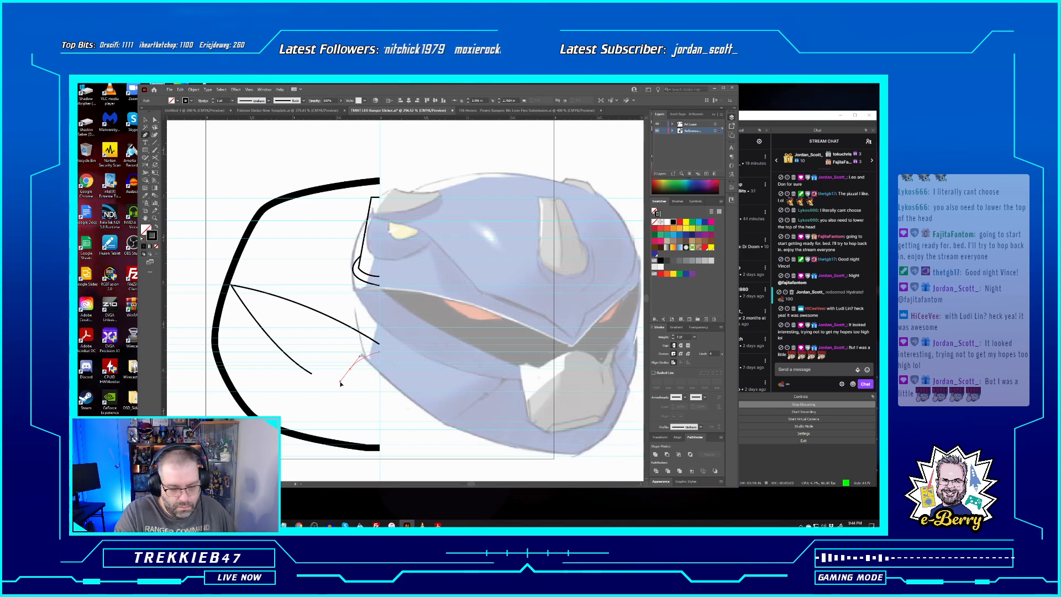
left_click_drag(341, 382, 352, 372)
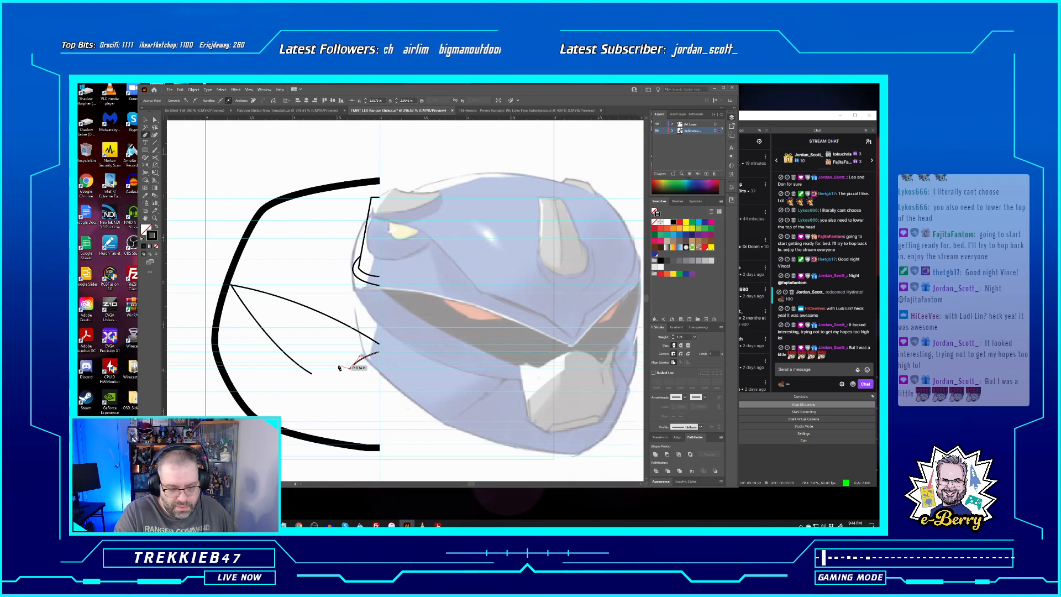
left_click_drag(333, 363, 331, 359)
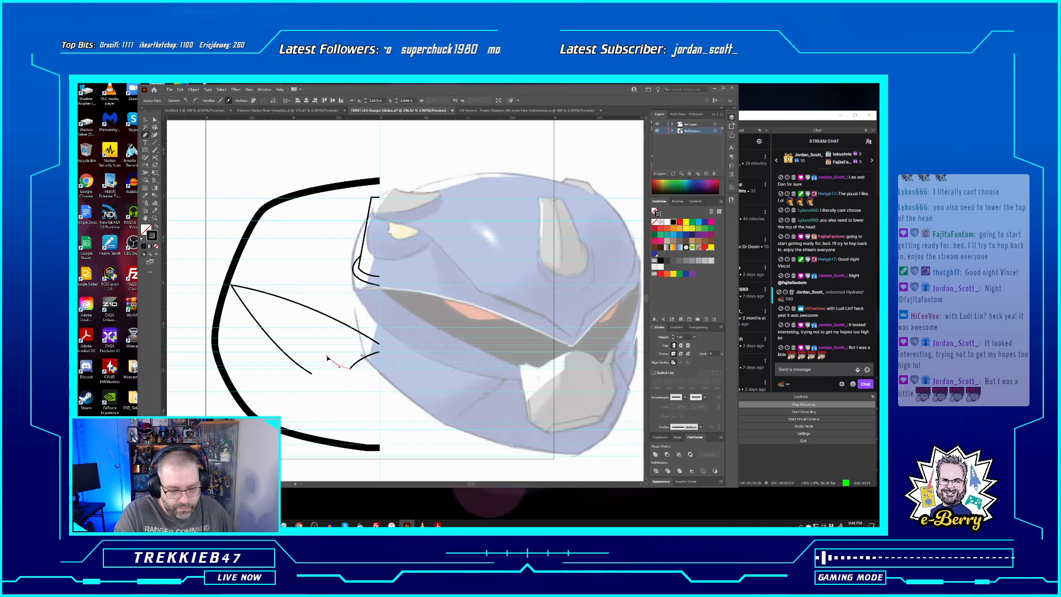
left_click_drag(326, 356, 326, 369)
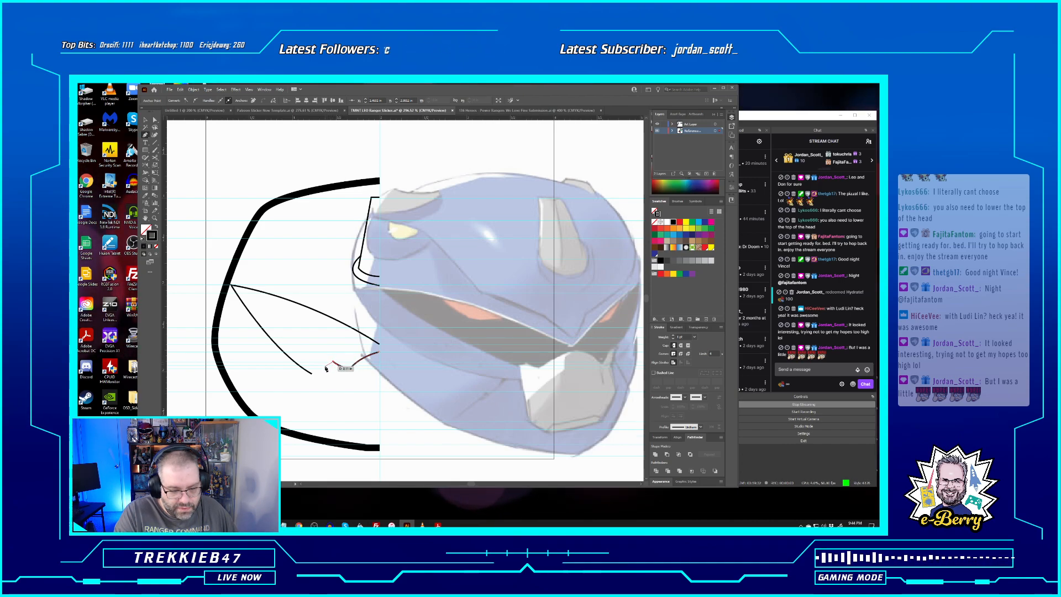
Continue the mouthpiece outline down a slanted side and along an angled base to the centre guide, and deselect it
left_click_drag(327, 368, 340, 424)
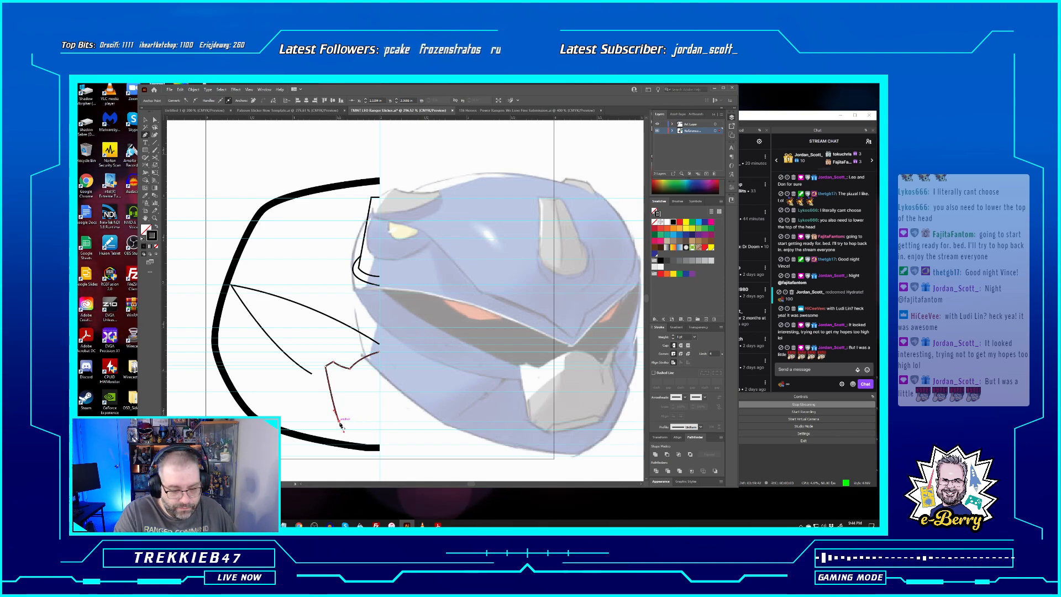
left_click_drag(341, 423, 361, 431)
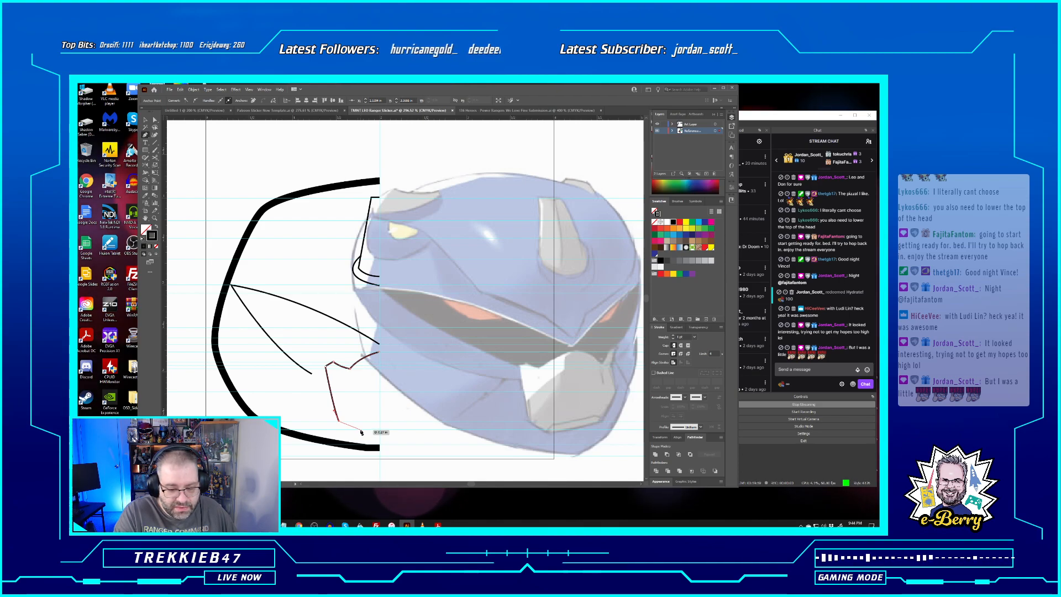
left_click_drag(362, 432, 381, 432)
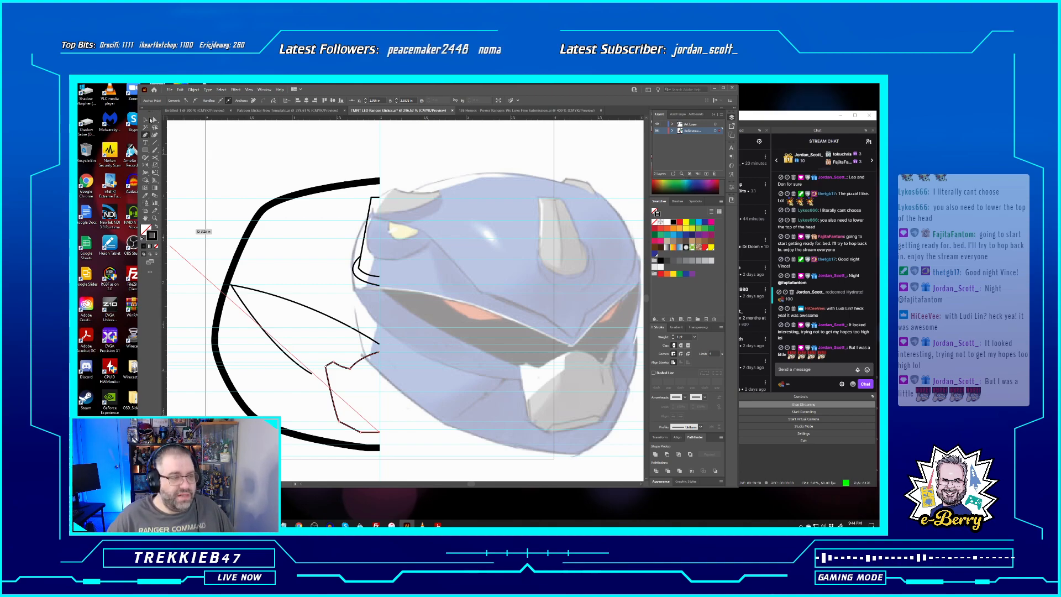
key("v")
left_click(235, 160)
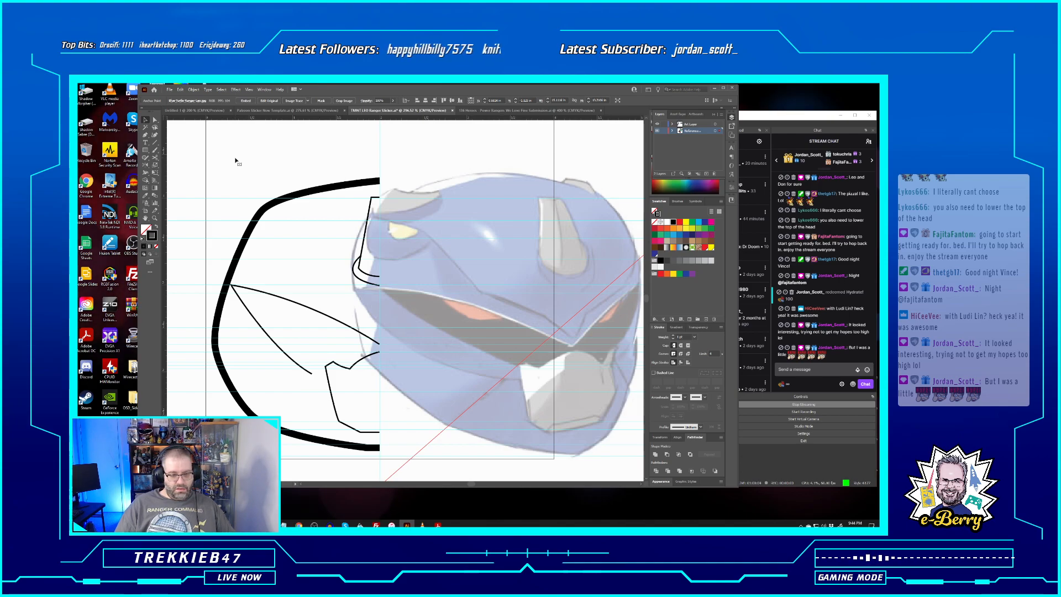
Replace the visor's lower line with a curve continuing from the upper edge's outer corner to the mouthpiece's outer upper corner
left_click(155, 120)
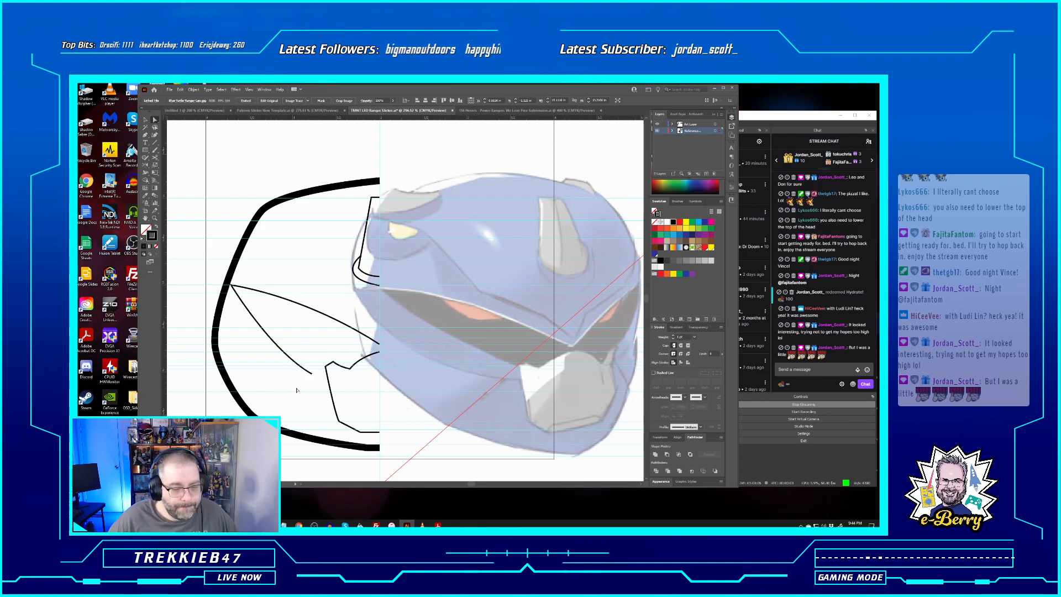
left_click(145, 137)
left_click(179, 150)
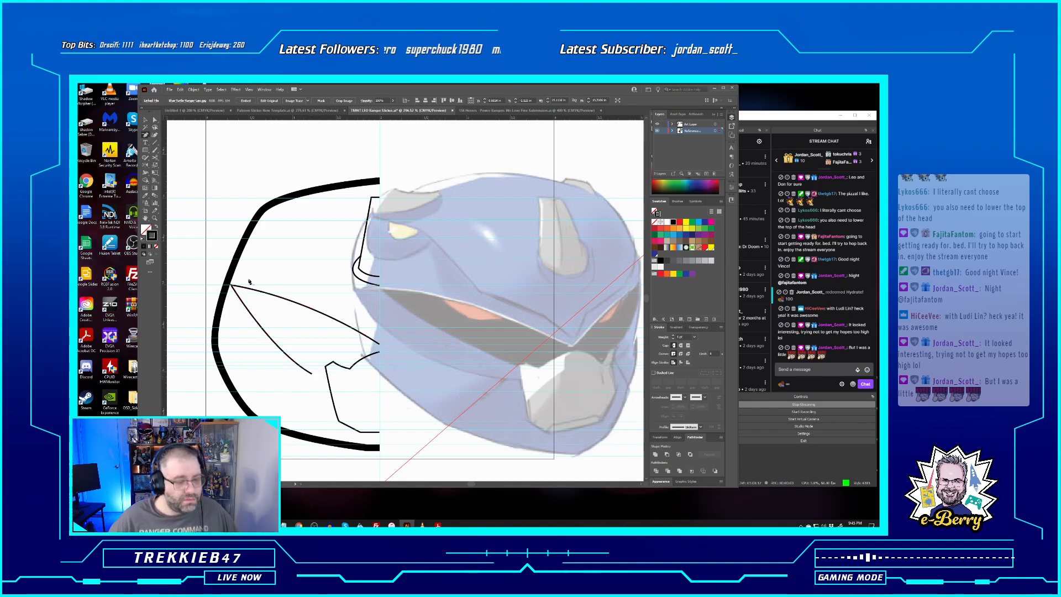
left_click(313, 376)
left_click_drag(146, 136, 171, 137)
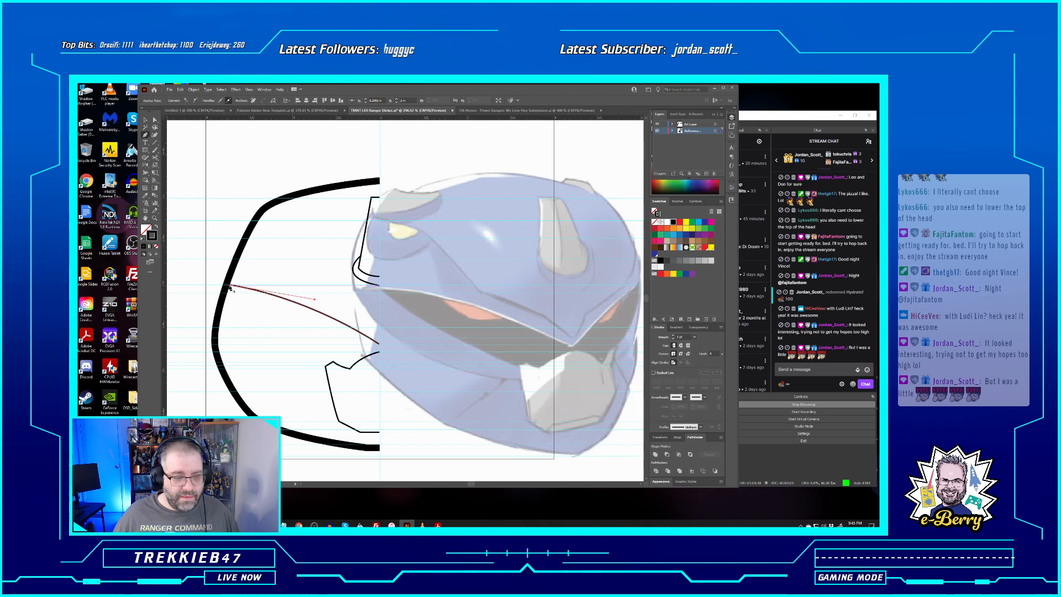
left_click_drag(231, 286, 326, 375)
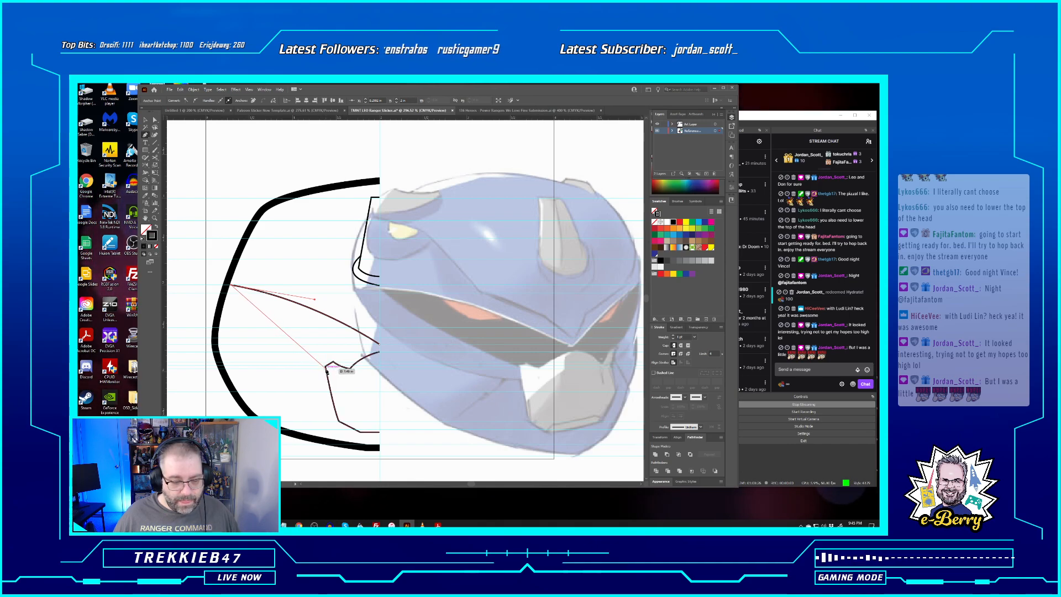
mouse_move(327, 370)
left_mouse_down()
mouse_move(408, 404)
mouse_move(395, 411)
left_mouse_up()
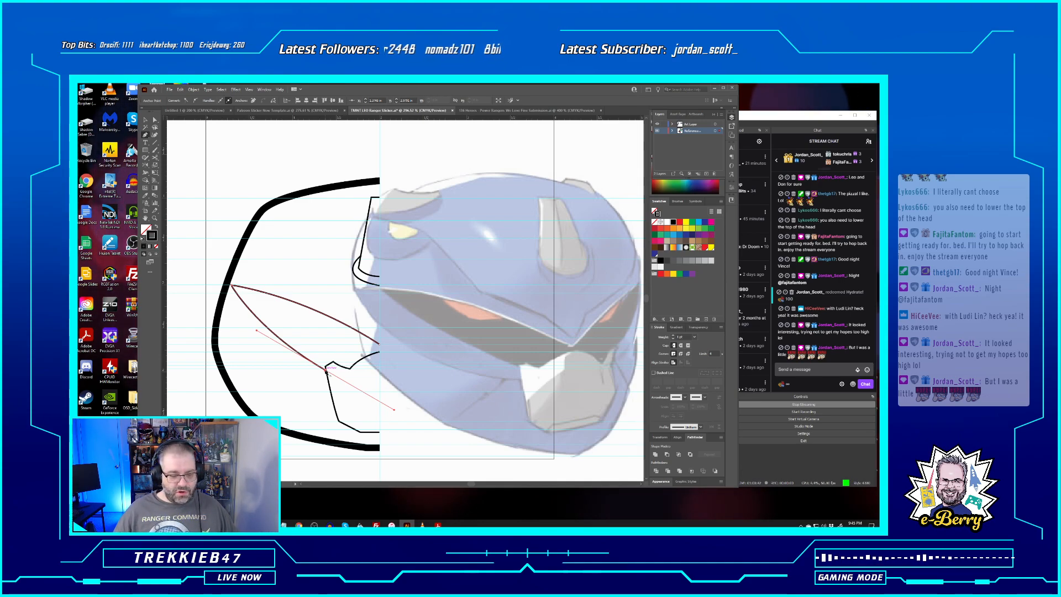
Move the end anchor of the visor's lower curve onto the slanted side line of the mouthpiece
scroll(327, 369, "up", 6)
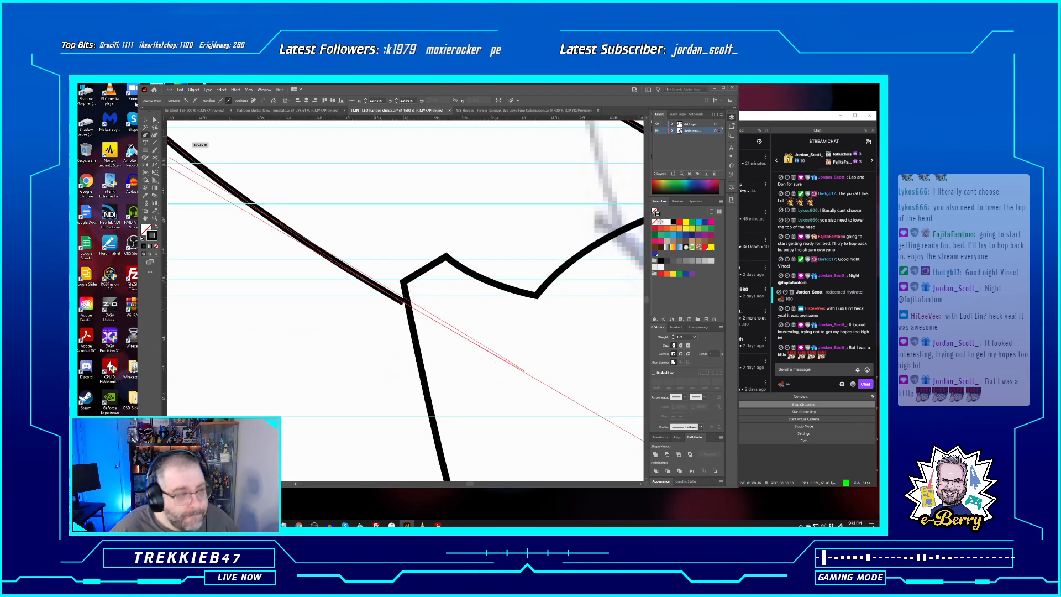
left_click(156, 120)
left_click(355, 332)
left_click_drag(404, 303, 408, 306)
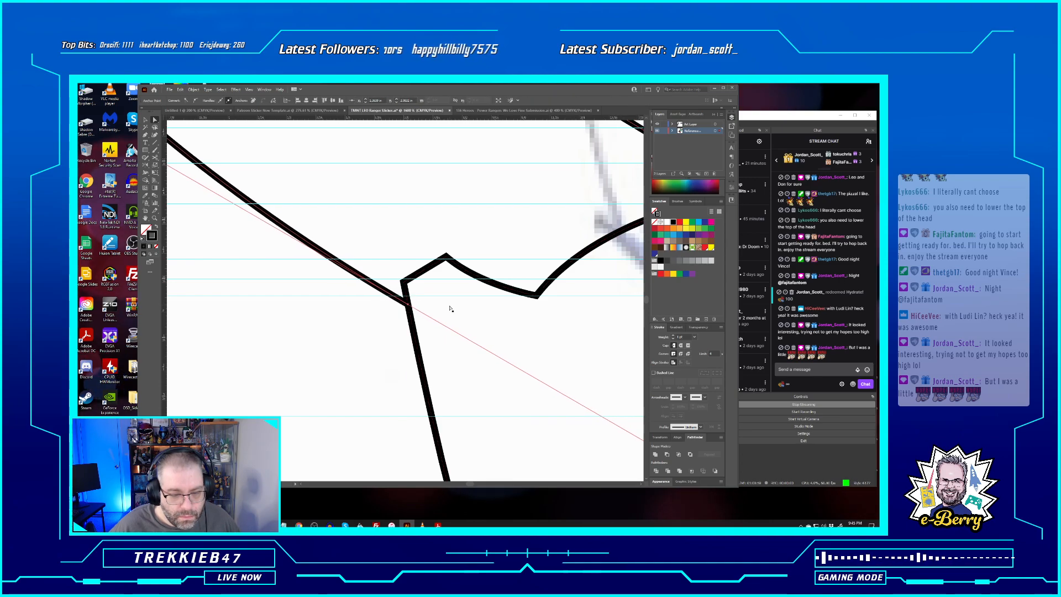
scroll(442, 304, "up", 1)
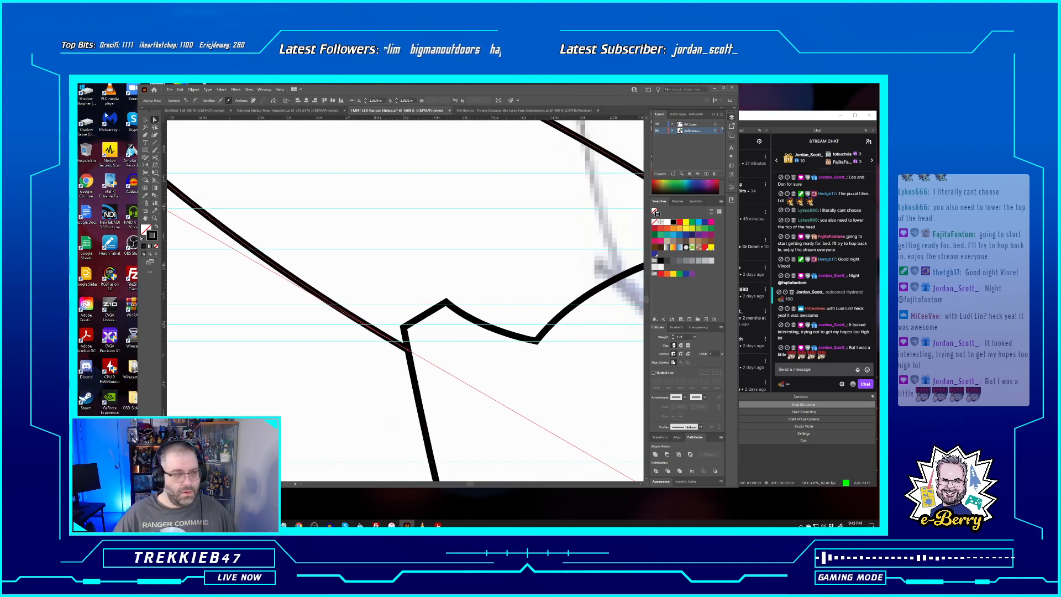
Trace the mouthpiece's upper edge from the visor's lower end over the peak and notch to the centre guide
left_click(145, 134)
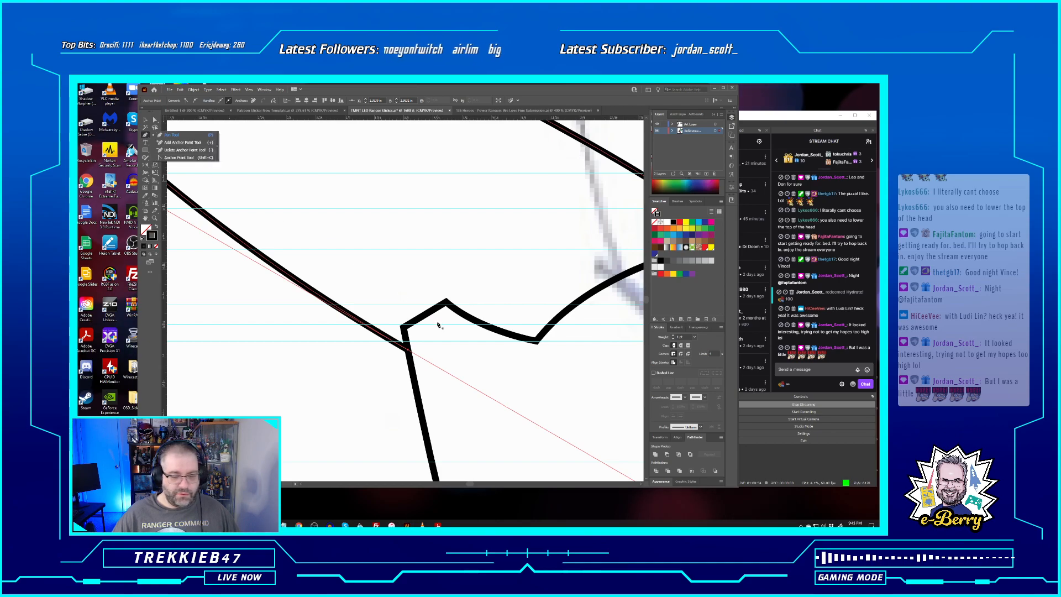
left_click(410, 351)
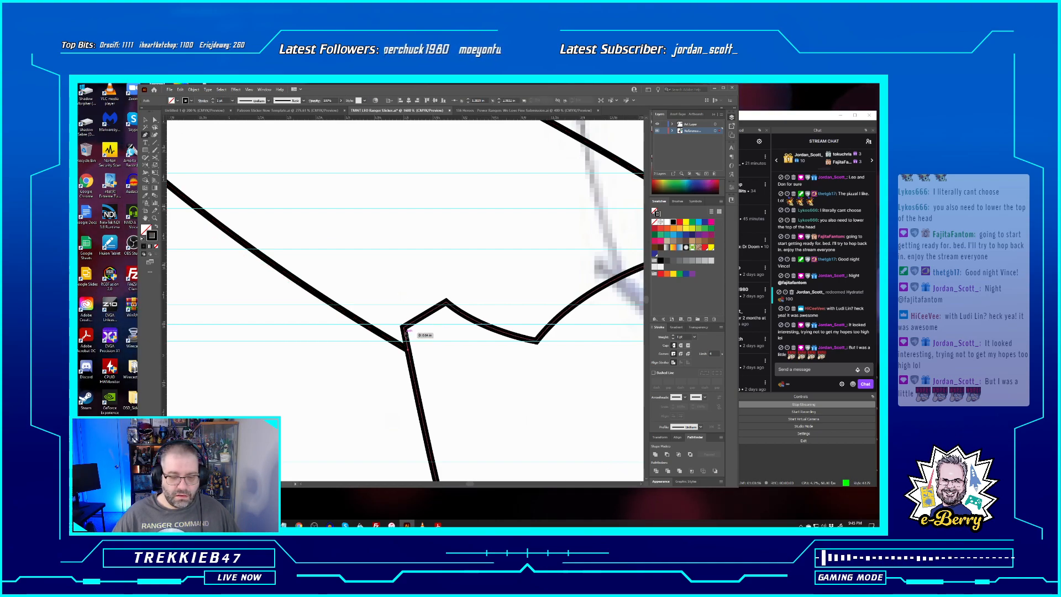
left_click_drag(433, 313, 537, 343)
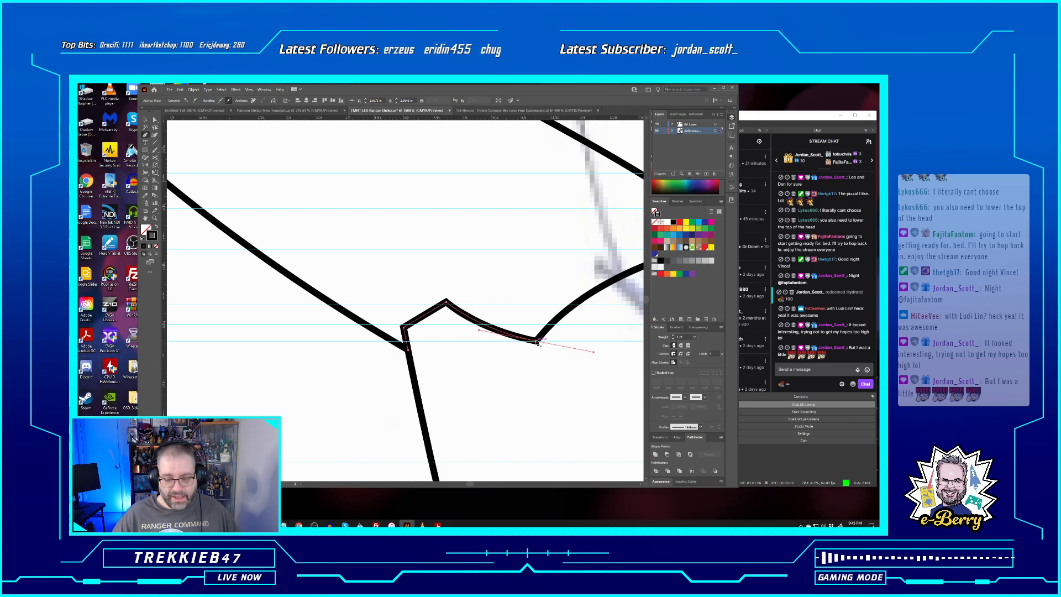
left_click(538, 342)
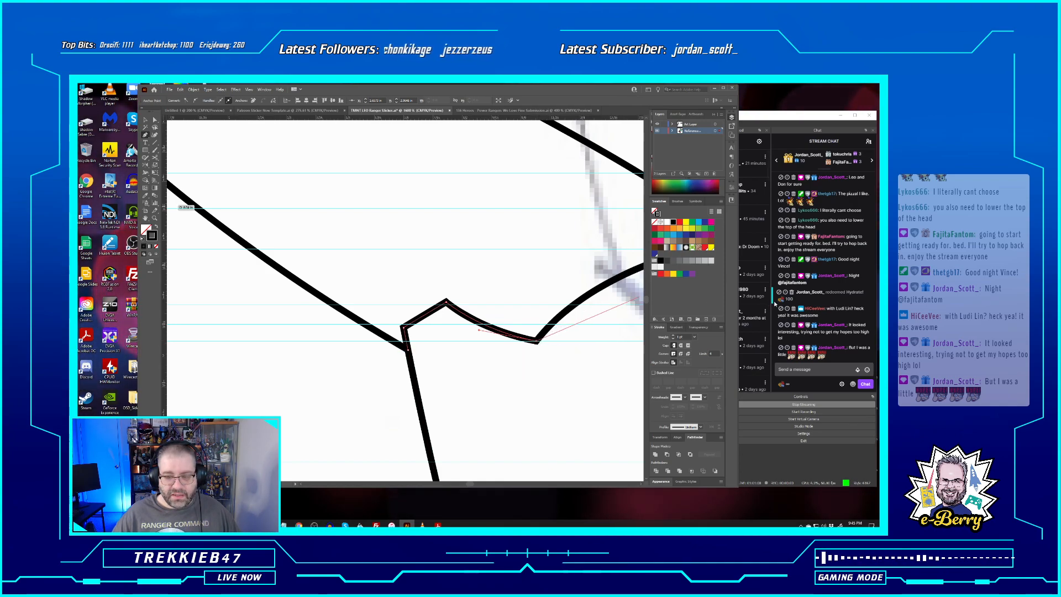
left_click_drag(612, 333, 457, 372)
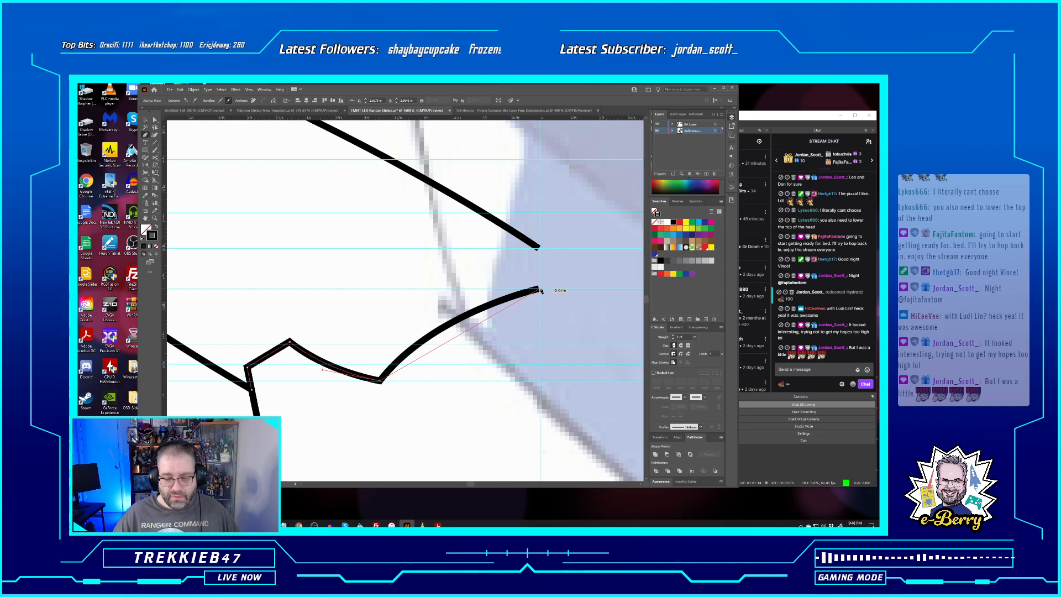
left_click_drag(540, 290, 602, 263)
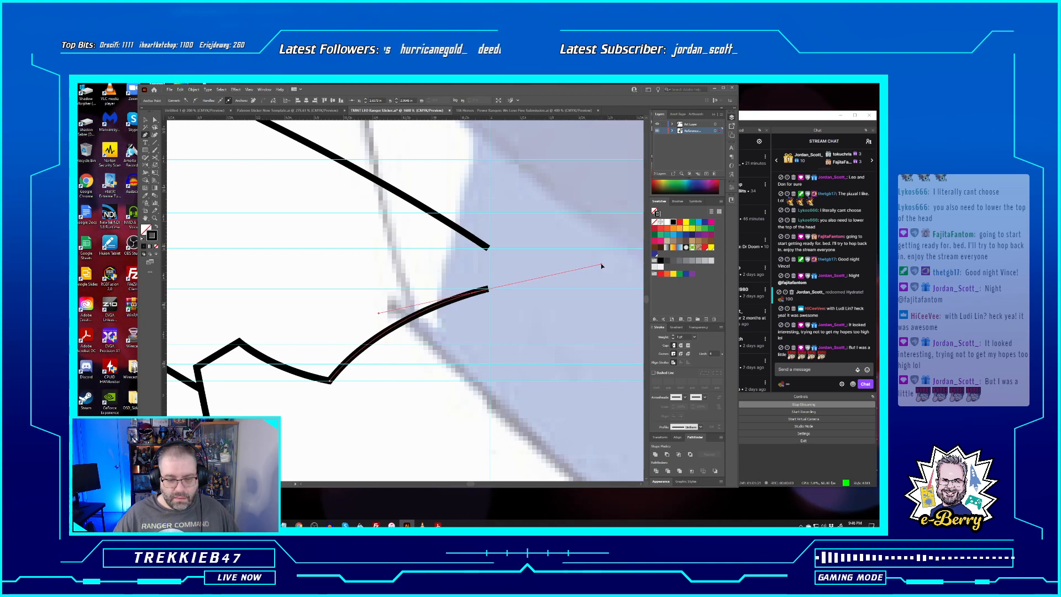
left_click(491, 290)
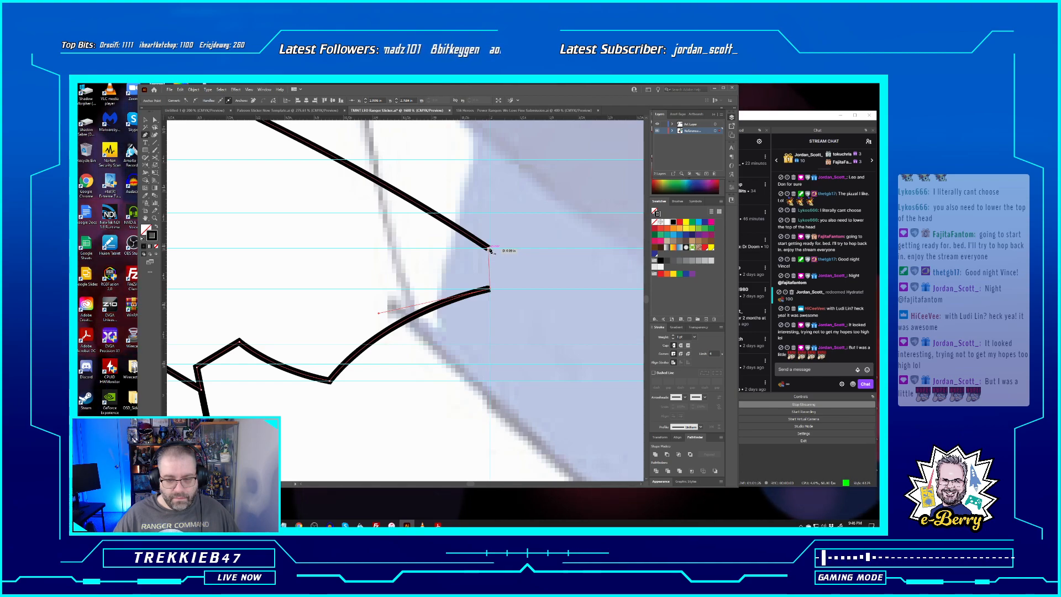
Align the visor's upper edge end to the centre guide and close the shape with a vertical segment along the guide
key("a")
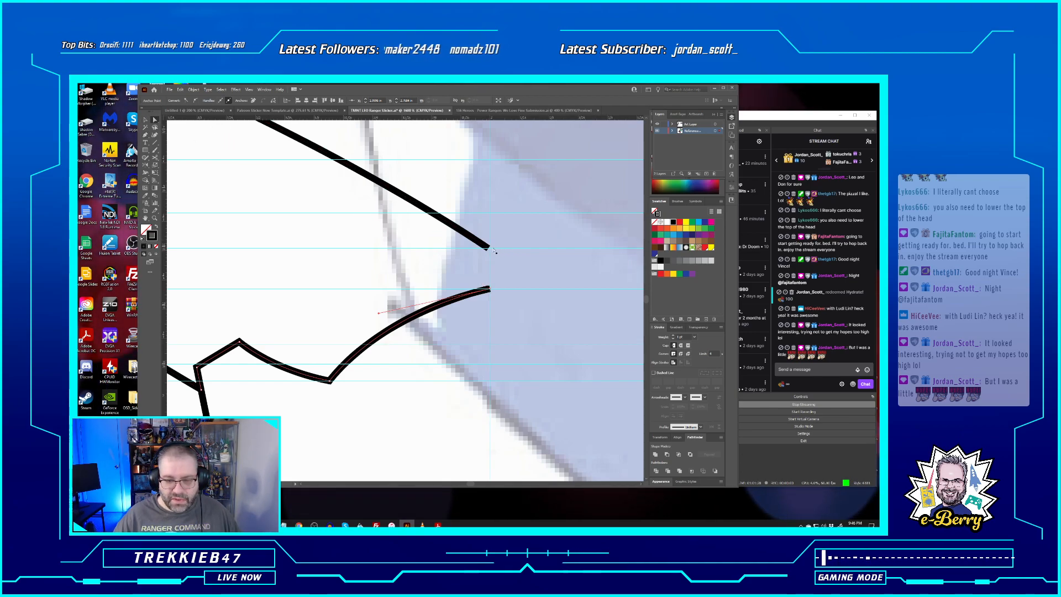
left_click_drag(491, 249, 492, 249)
left_click(146, 135)
left_click(490, 289)
left_click_drag(491, 291, 491, 247)
left_click(491, 247)
left_click(490, 247)
Lengthen the curve handle at the visor's outer corner to give its upper edge a fuller arc, and deselect the shape
left_click_drag(224, 293, 353, 315)
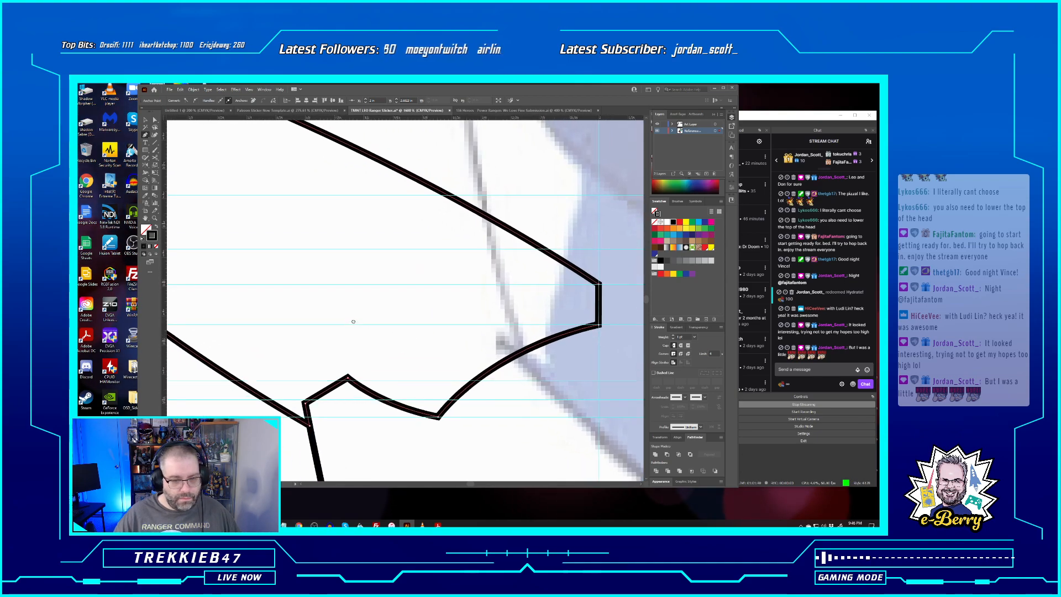
scroll(354, 323, "down", 2)
scroll(354, 324, "down", 2)
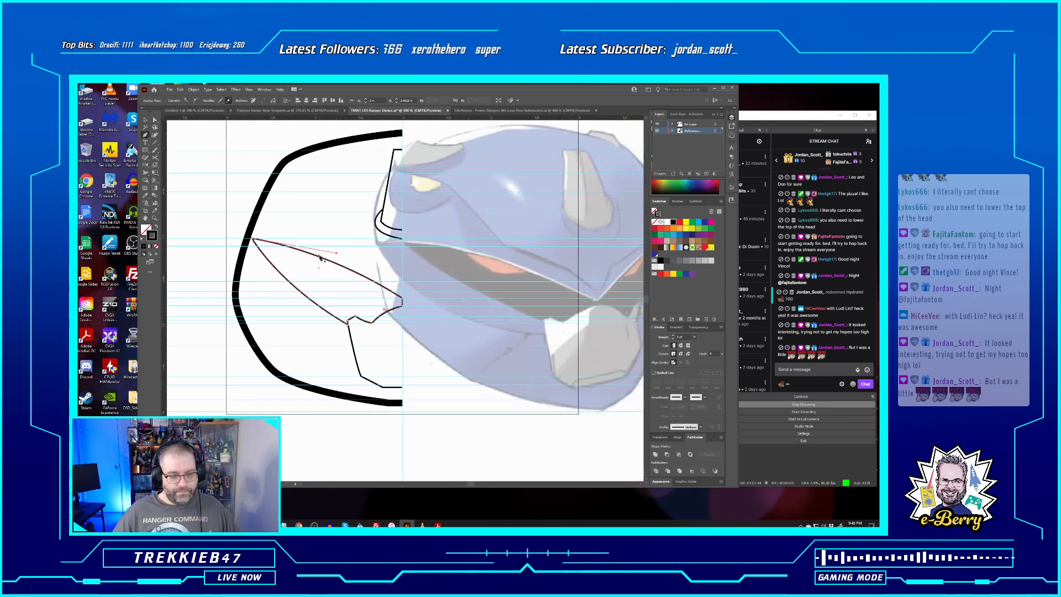
left_click_drag(337, 256, 340, 254)
key("ctrl+z")
left_click(155, 120)
left_click(293, 247)
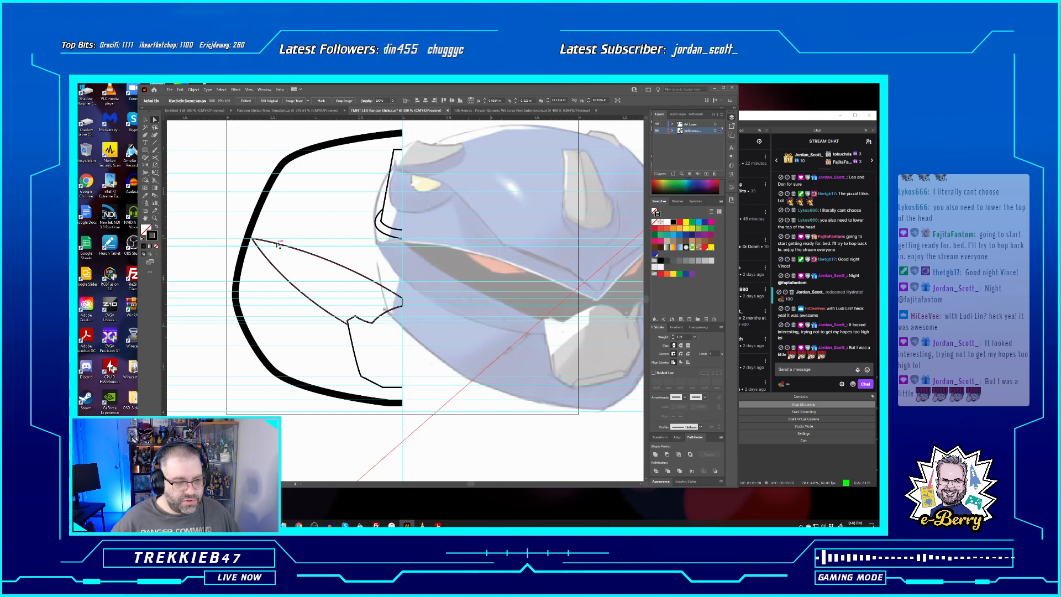
left_click_drag(337, 254, 349, 255)
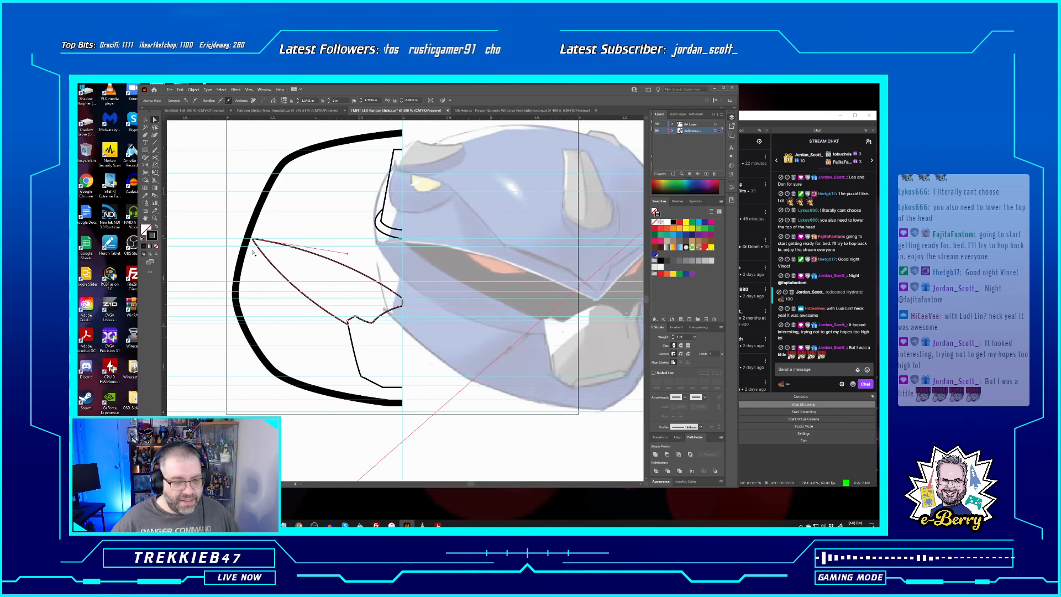
left_click(201, 268)
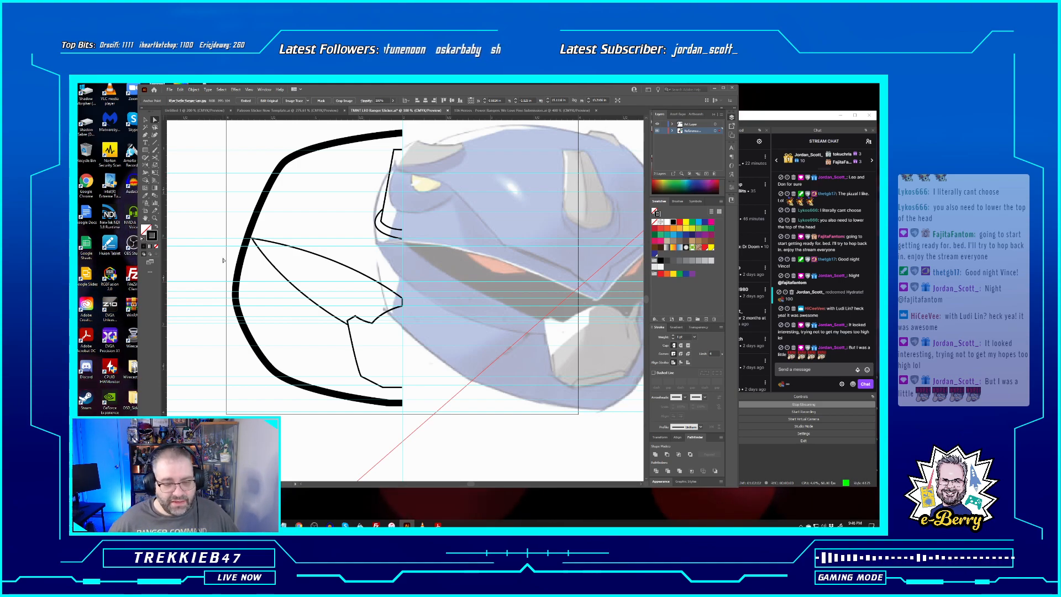
scroll(229, 255, "up", 2)
scroll(231, 256, "down", 3)
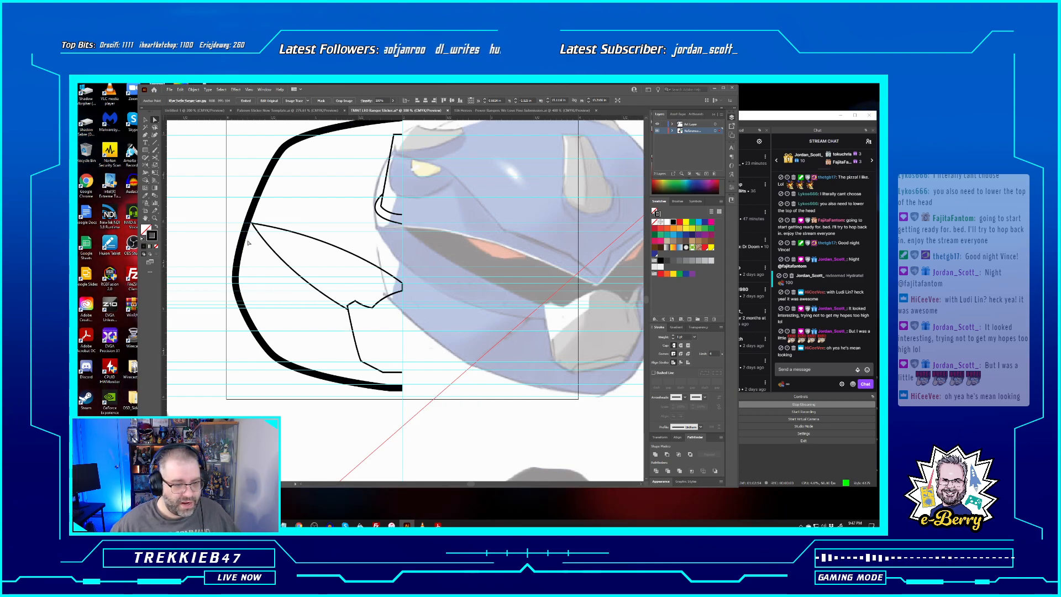
left_click(306, 322)
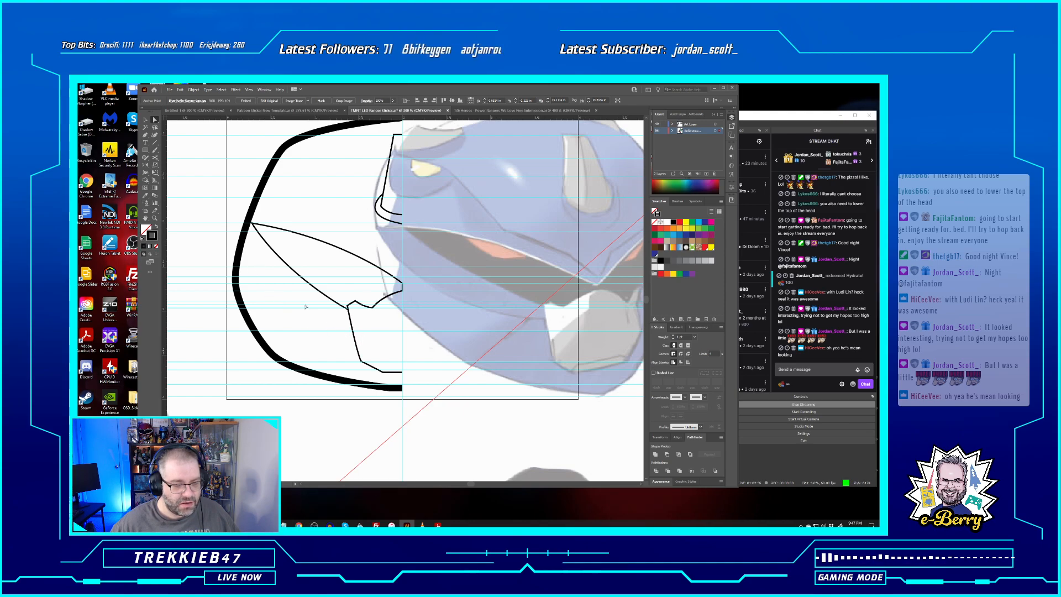
Examine the red, yellow and black turtle ranger helmet references and compare their face areas with the blue helmet sketch
left_click(151, 139)
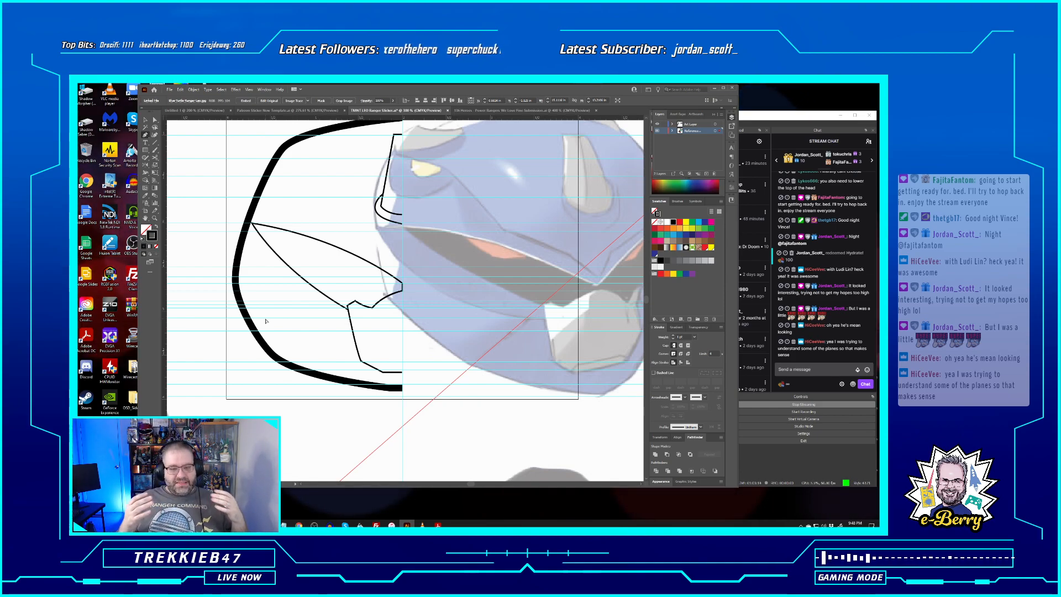
left_click_drag(619, 387, 297, 307)
key("ctrl+minus")
key("ctrl+minus")
key("ctrl+minus")
key("ctrl+minus")
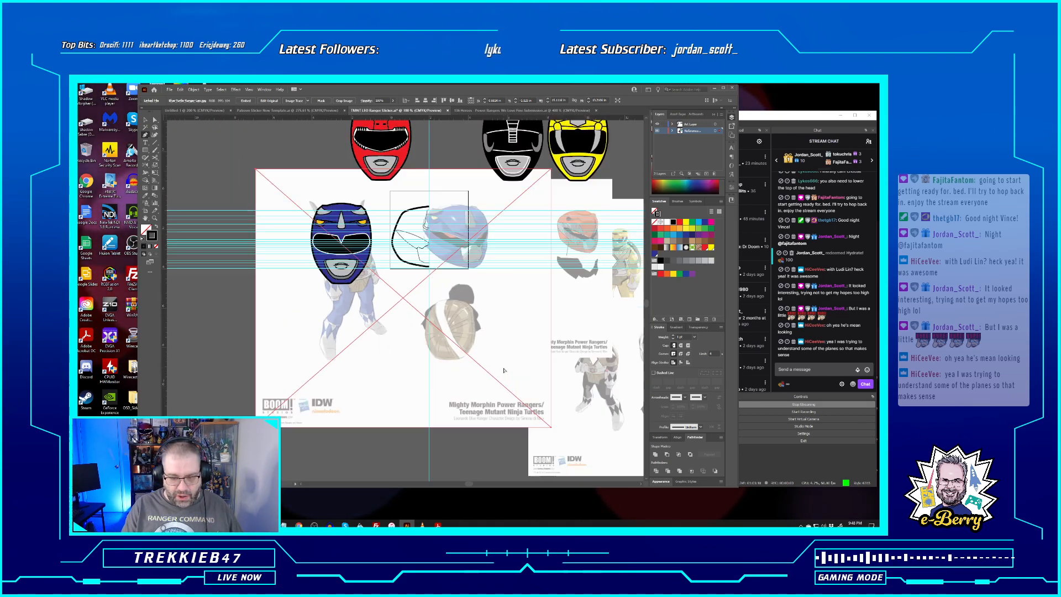
left_click_drag(454, 376, 363, 369)
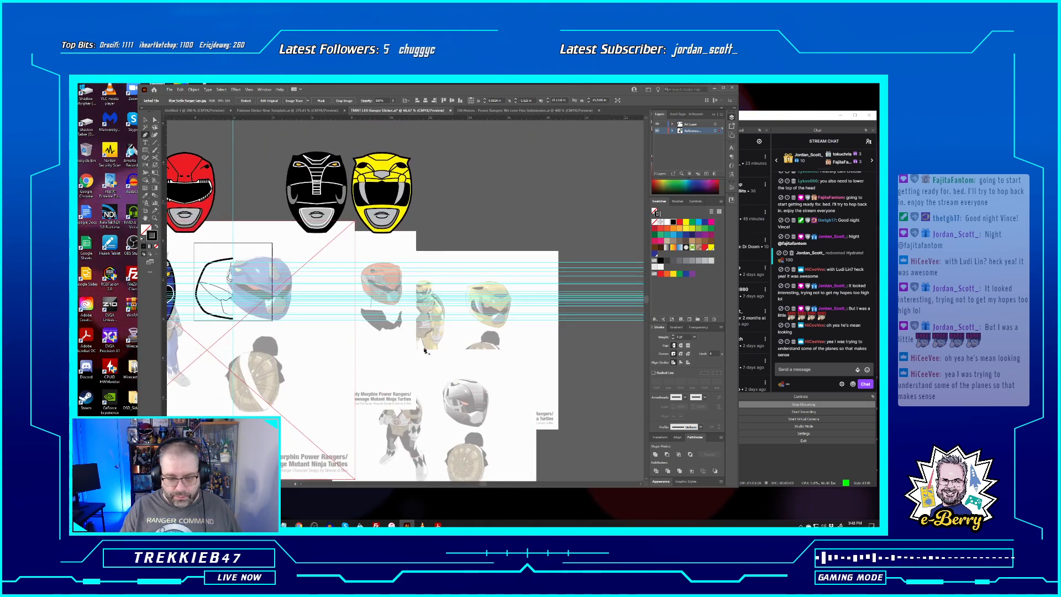
key("ctrl+plus")
key("ctrl+plus")
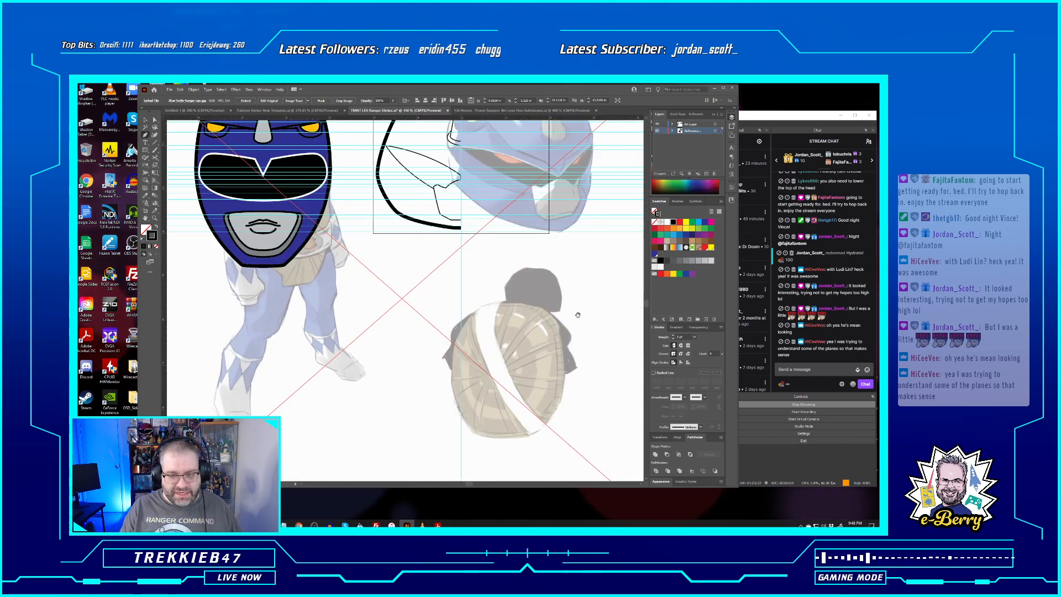
left_click_drag(578, 315, 330, 308)
left_click_drag(479, 301, 245, 335)
left_click_drag(426, 296, 339, 308)
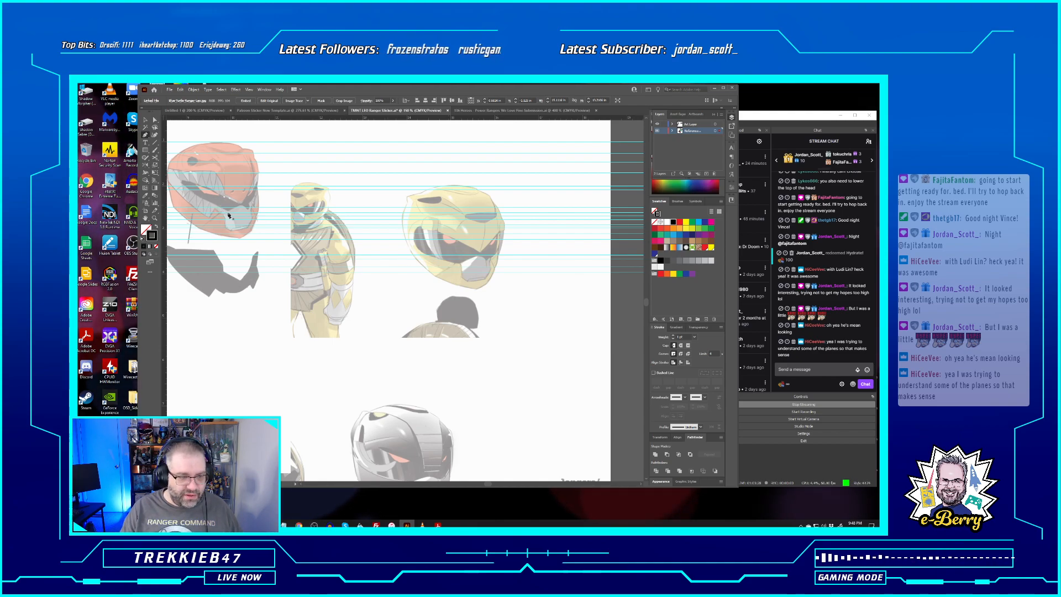
left_click_drag(222, 213, 273, 243)
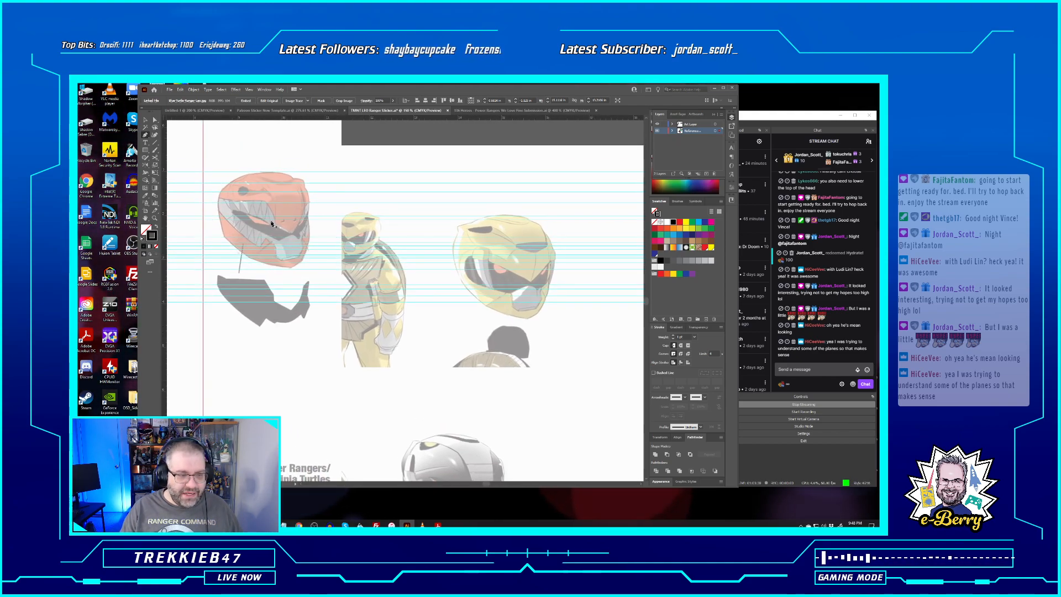
left_click_drag(365, 352, 288, 247)
left_click_drag(410, 328, 408, 277)
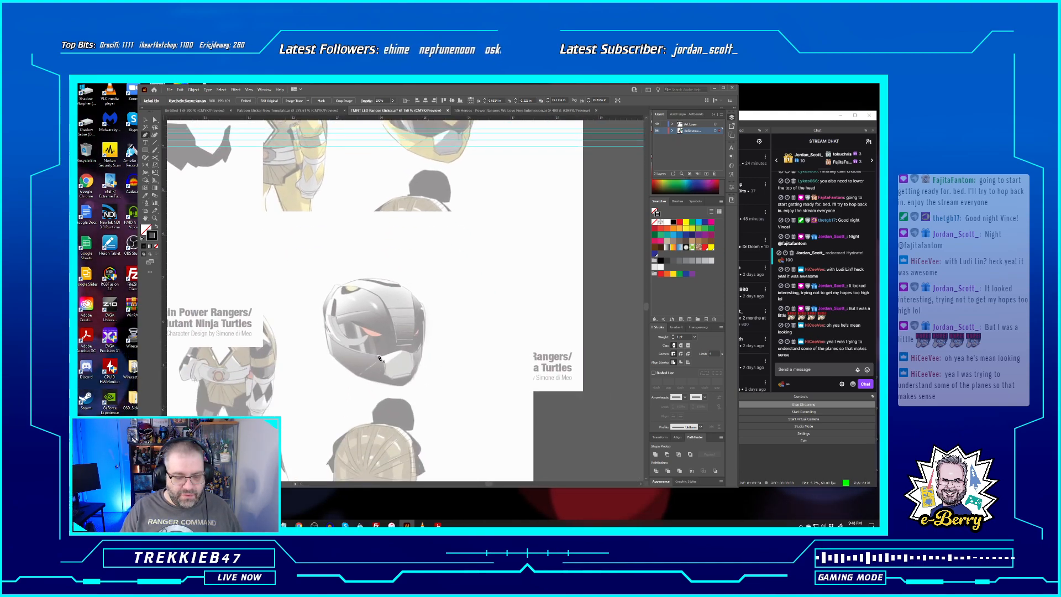
left_click_drag(295, 295, 529, 368)
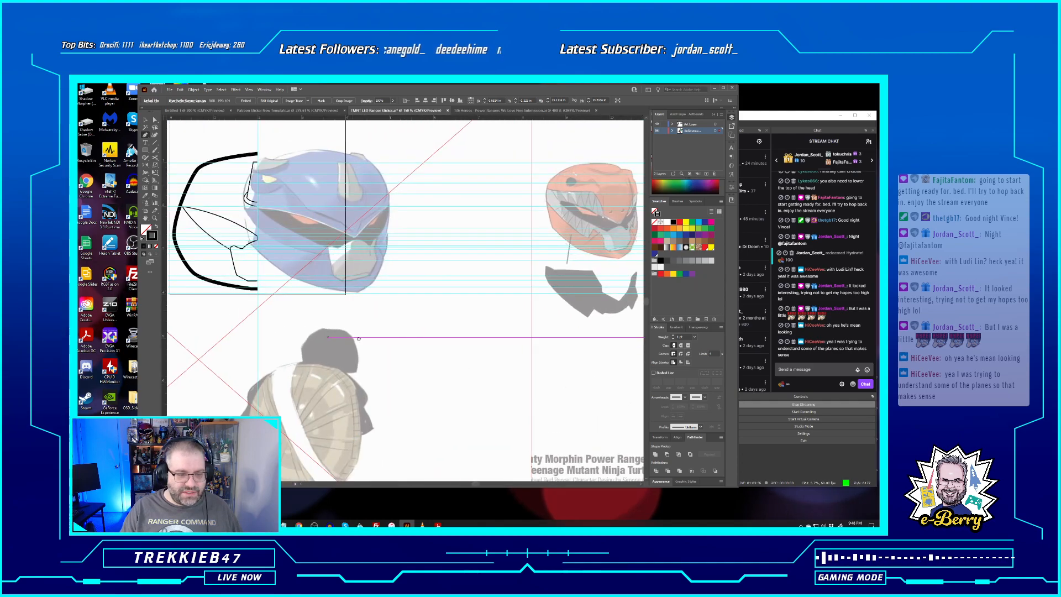
left_click_drag(324, 245, 400, 276)
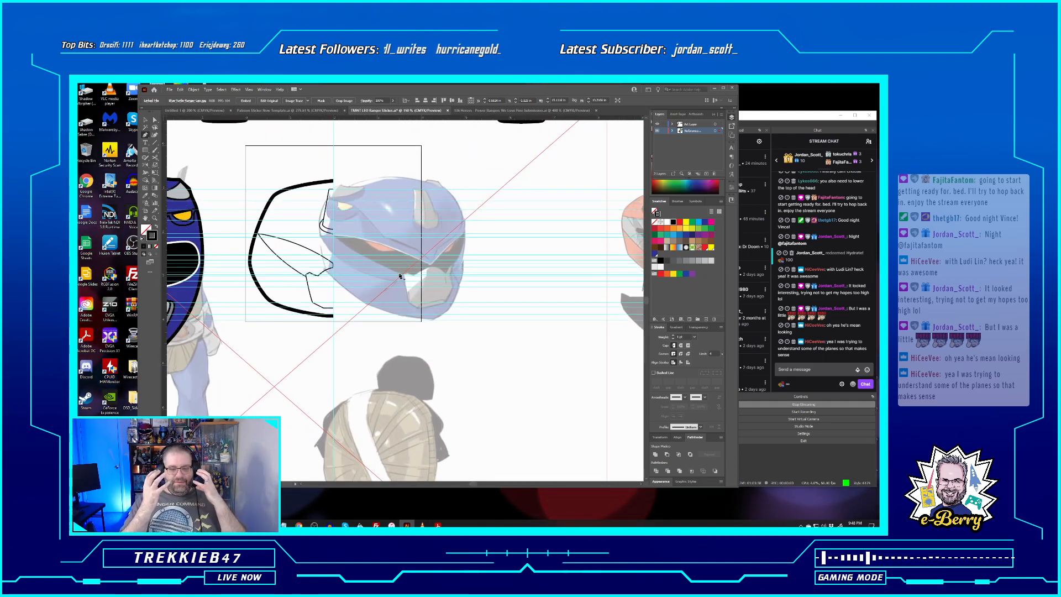
key("ctrl+plus")
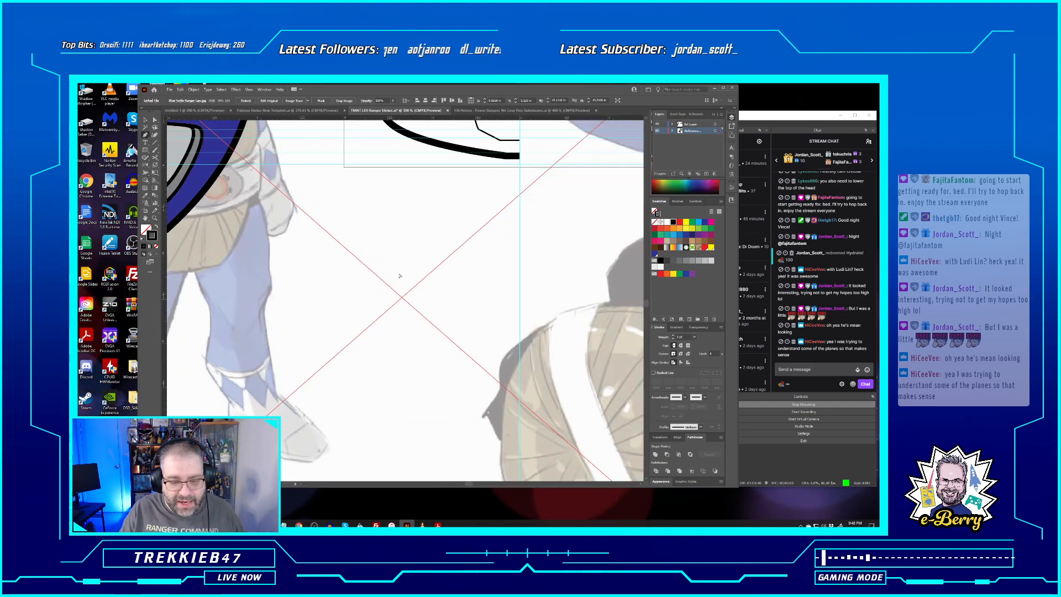
left_click_drag(505, 267, 226, 360)
left_click_drag(503, 137, 510, 244)
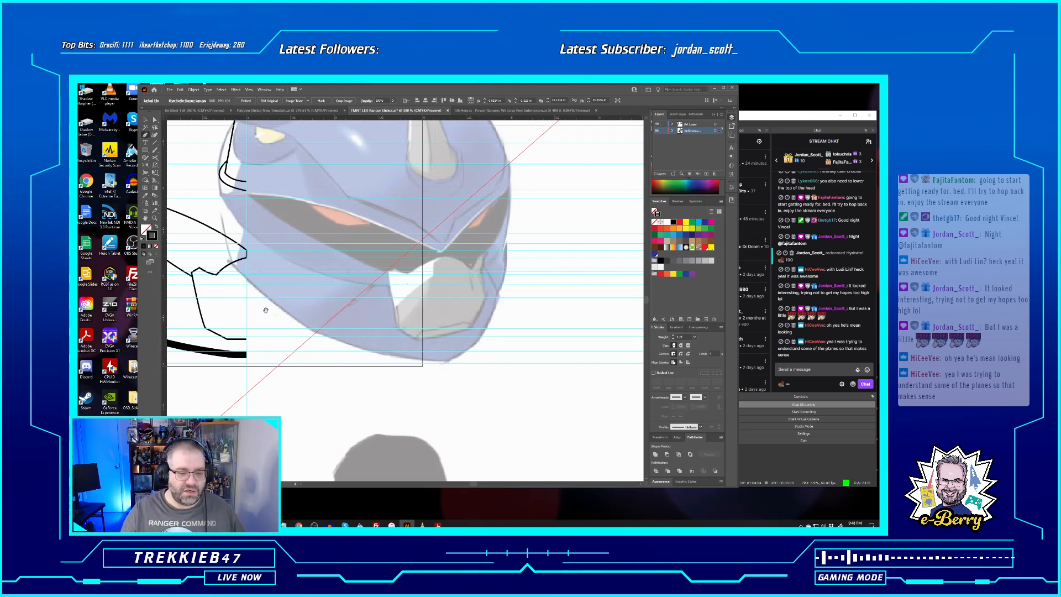
left_click_drag(260, 310, 492, 342)
left_click_drag(326, 270, 235, 258)
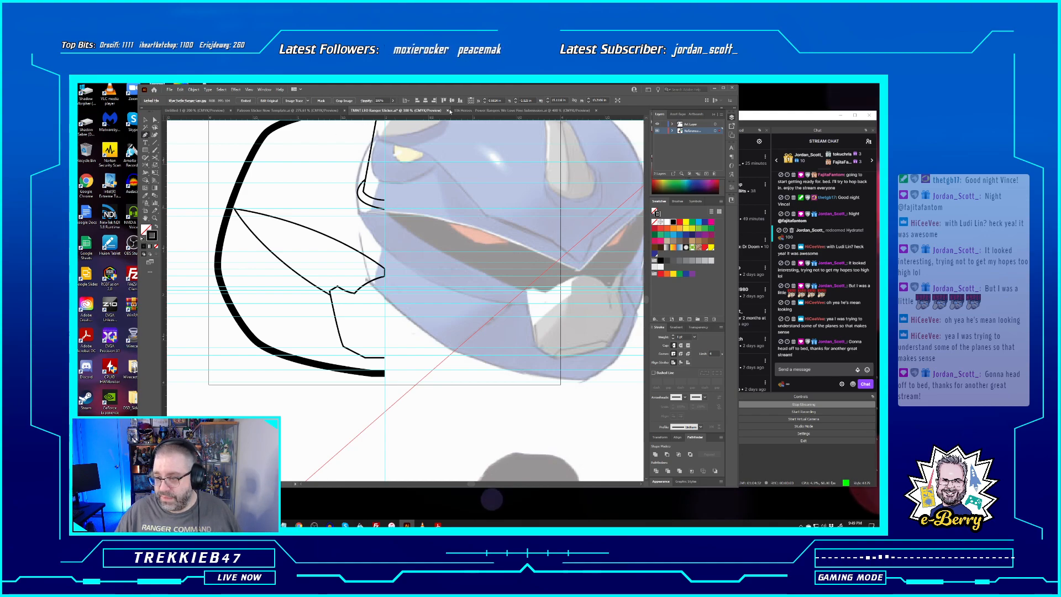
left_click(766, 117)
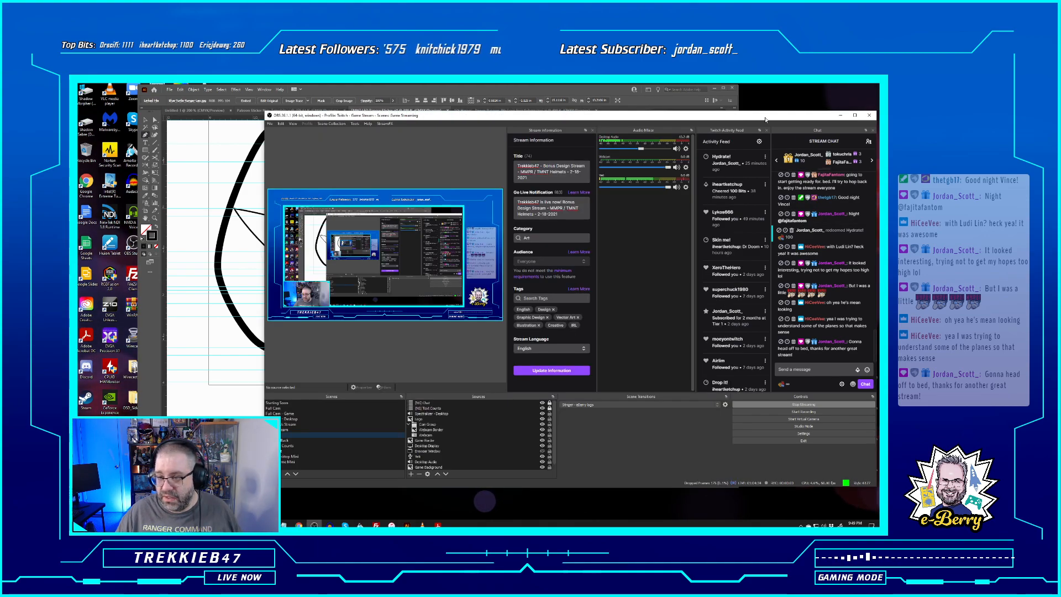
left_click(579, 88)
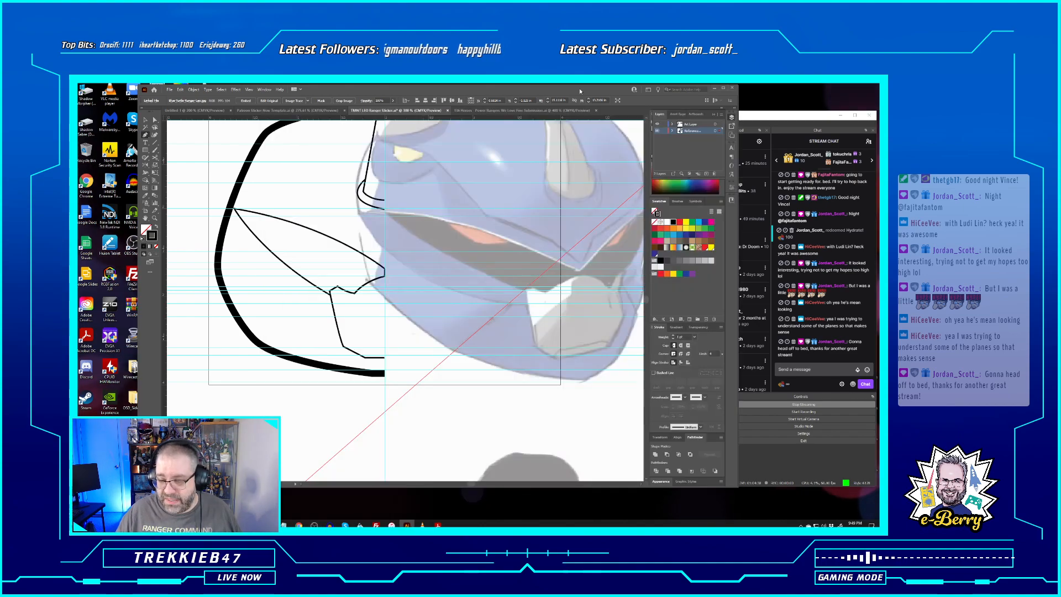
left_click(742, 116)
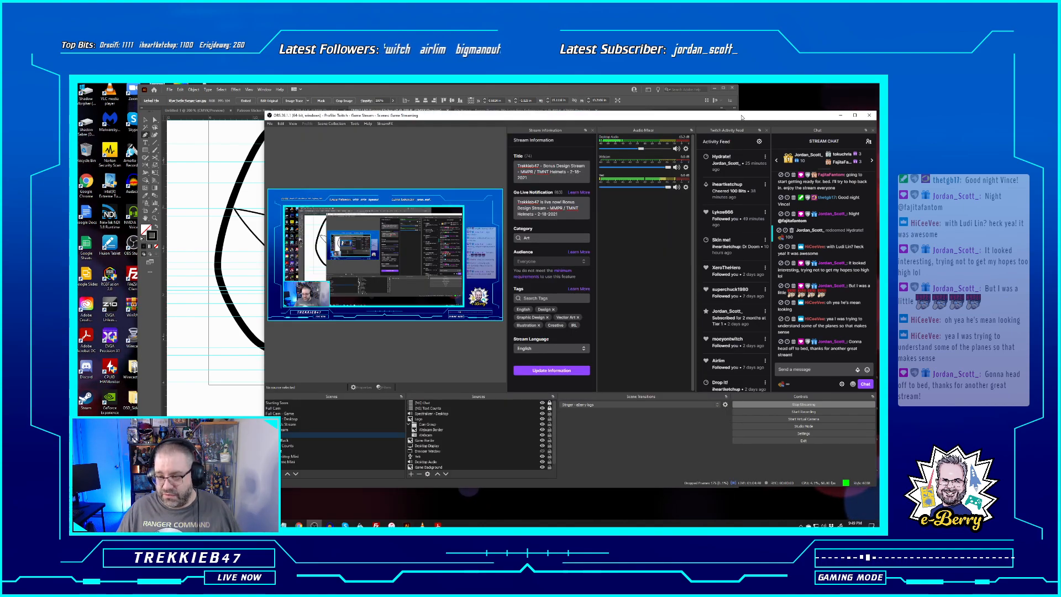
left_click(598, 87)
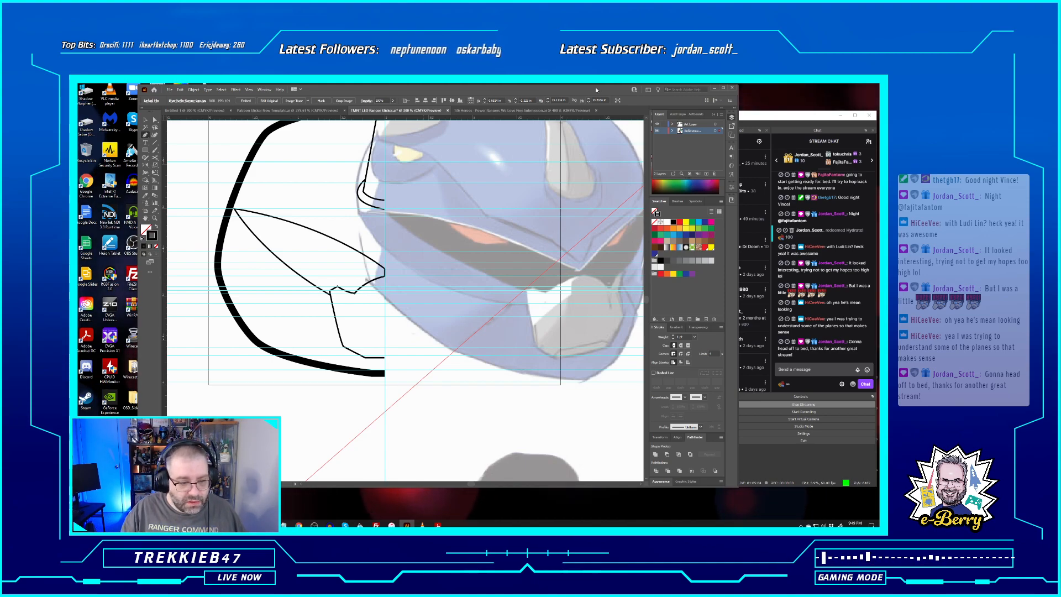
Draw a bowed curve below the visor from the mouthpiece's slanted side line up to the head outline near the visor's outer corner, and deselect it
left_click(331, 304)
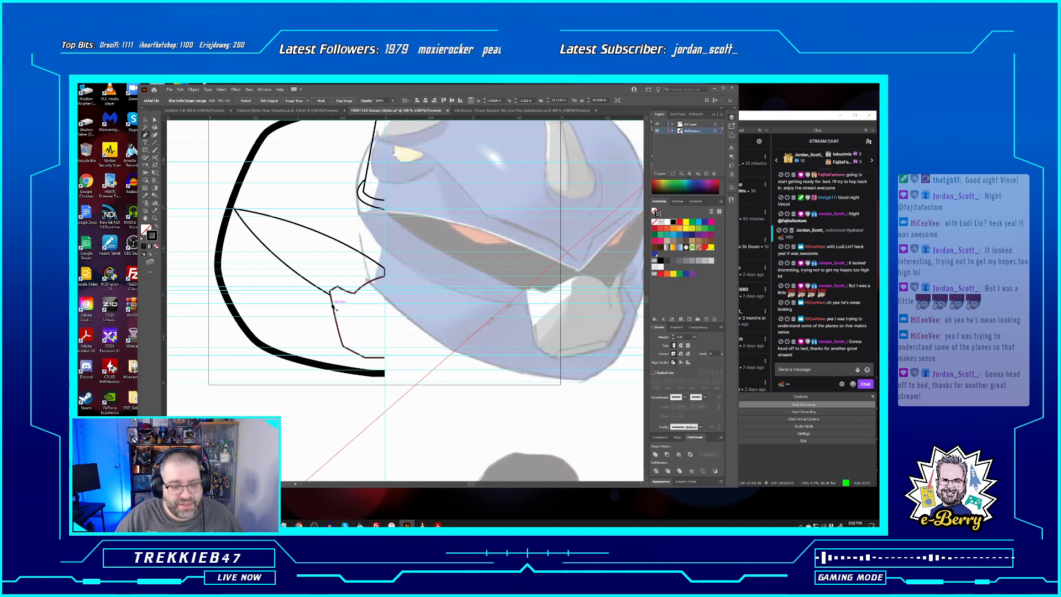
left_click(333, 305)
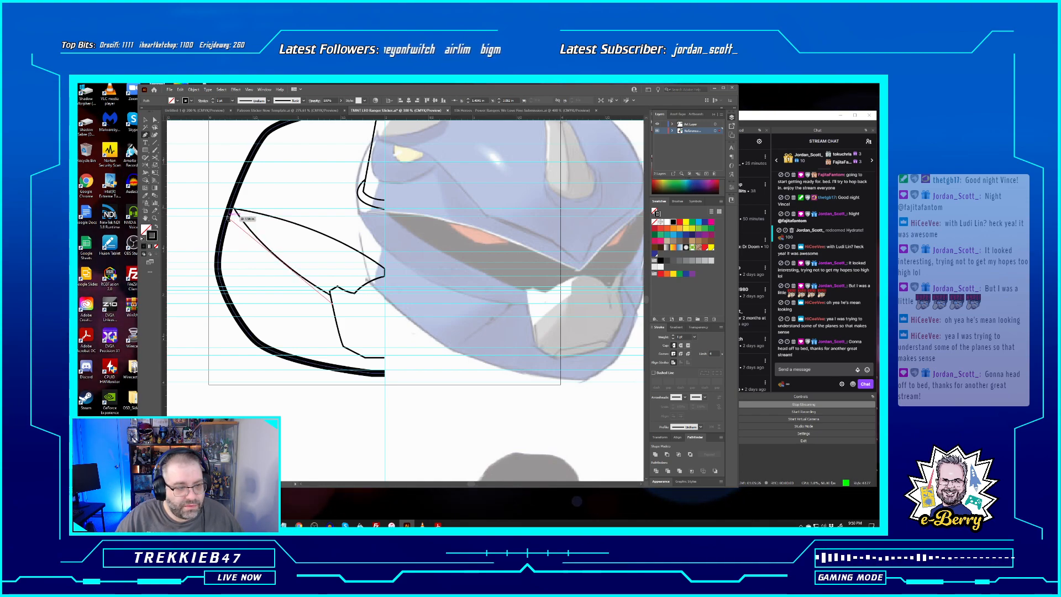
left_click_drag(226, 213, 197, 138)
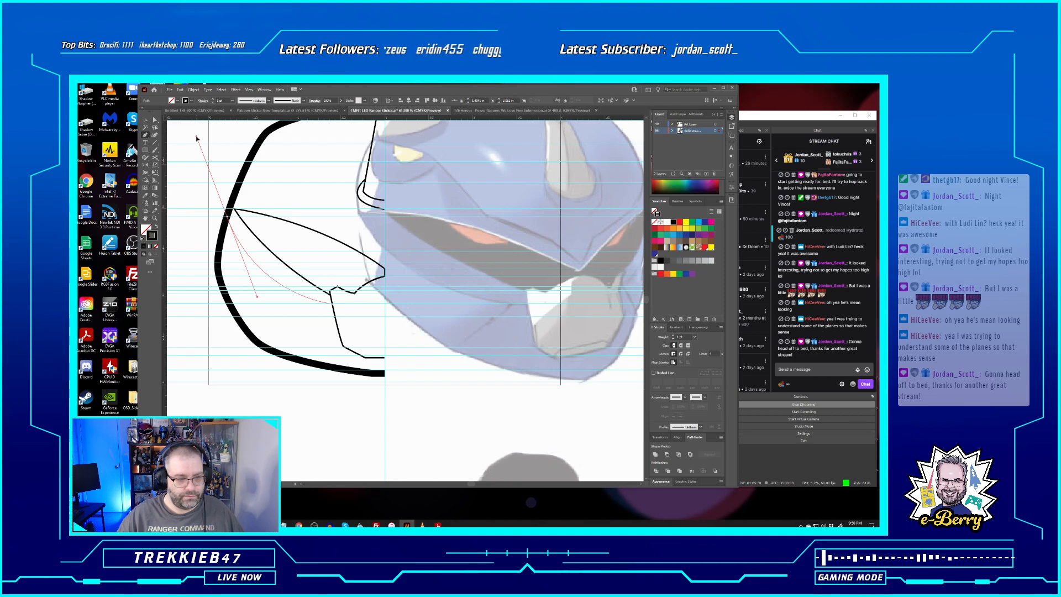
left_click_drag(197, 138, 197, 137)
left_click(145, 121)
left_click(289, 329)
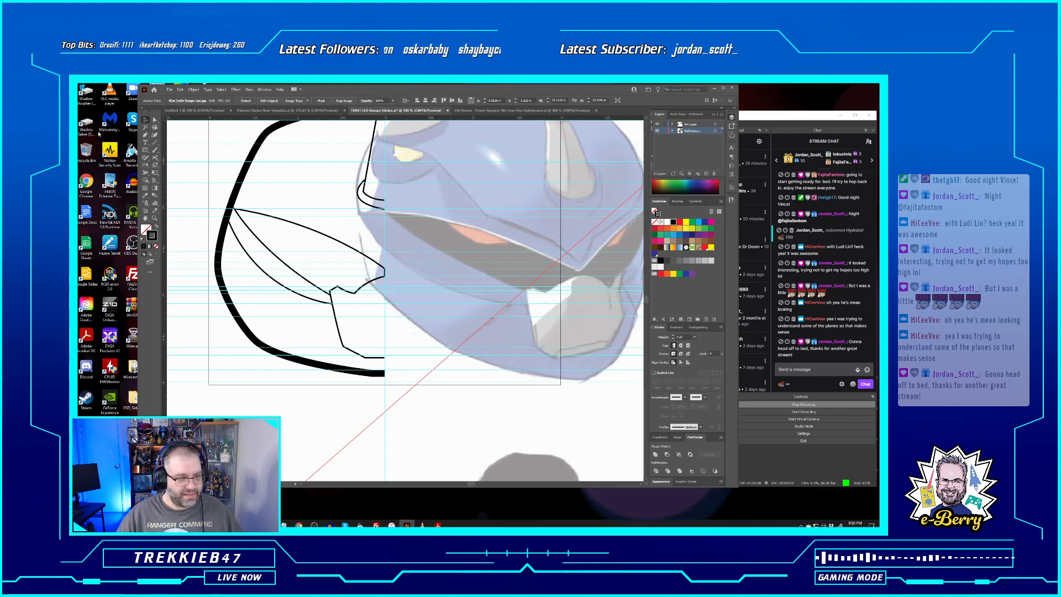
Draw a gently curved cheek line from near the inner end of the new lower curve down to the head outline
left_click(145, 135)
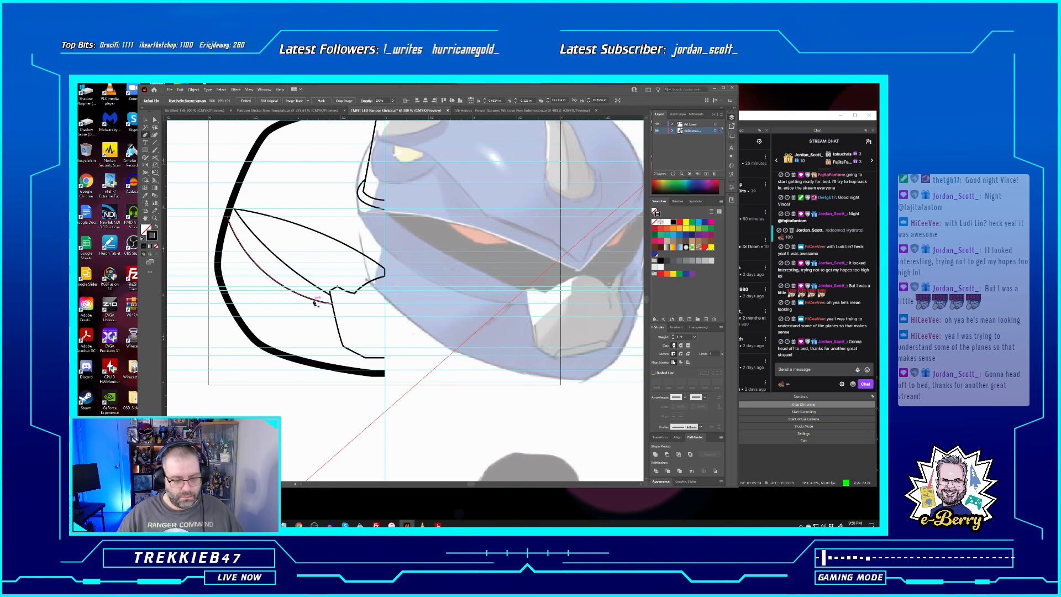
left_click(314, 301)
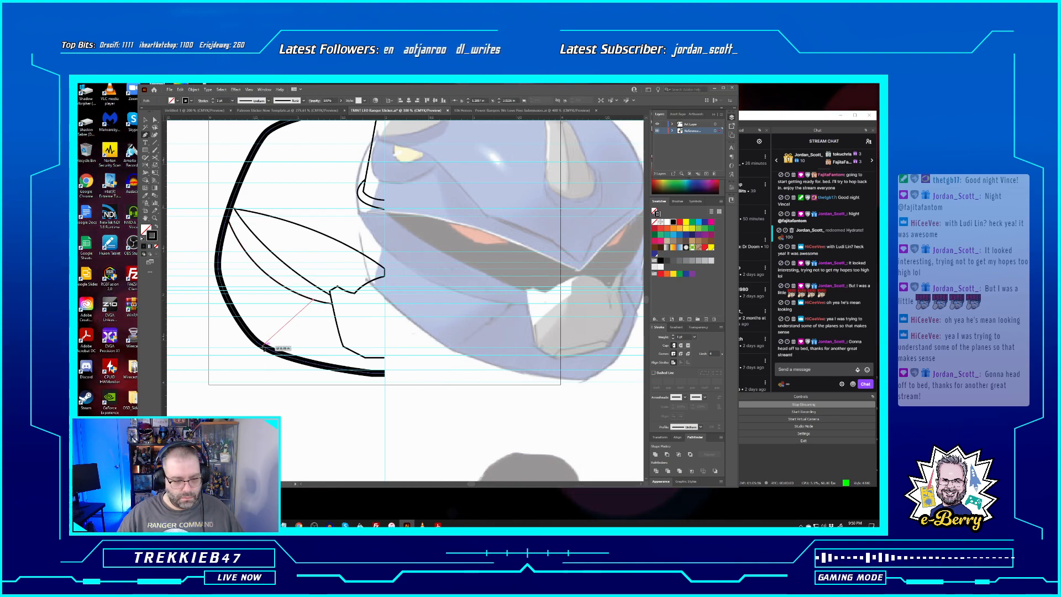
left_click_drag(262, 346, 228, 365)
key("v")
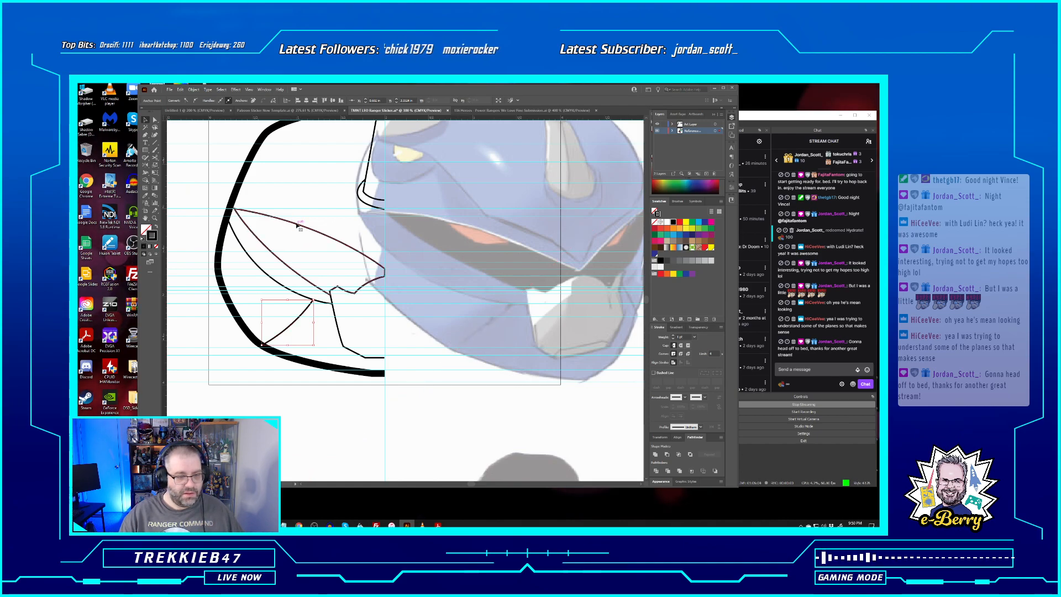
Select the visor, lower curve, cheek line, mouthpiece and horn paths together and move them from the reference layer to Art Layer
left_click(271, 279)
left_click(271, 279, "shift")
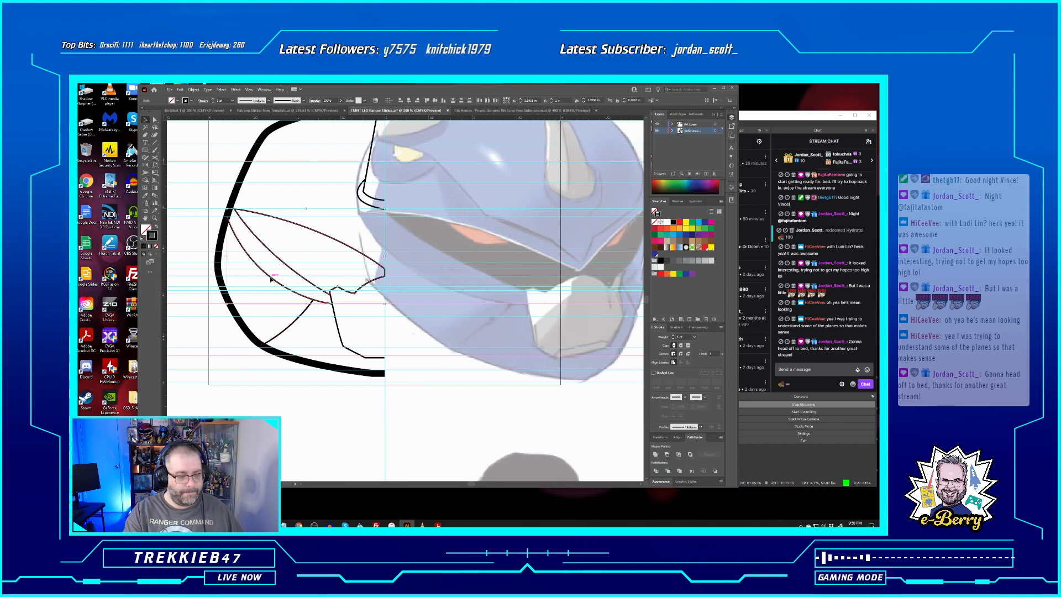
left_click(287, 330, "shift")
left_click(340, 328, "shift")
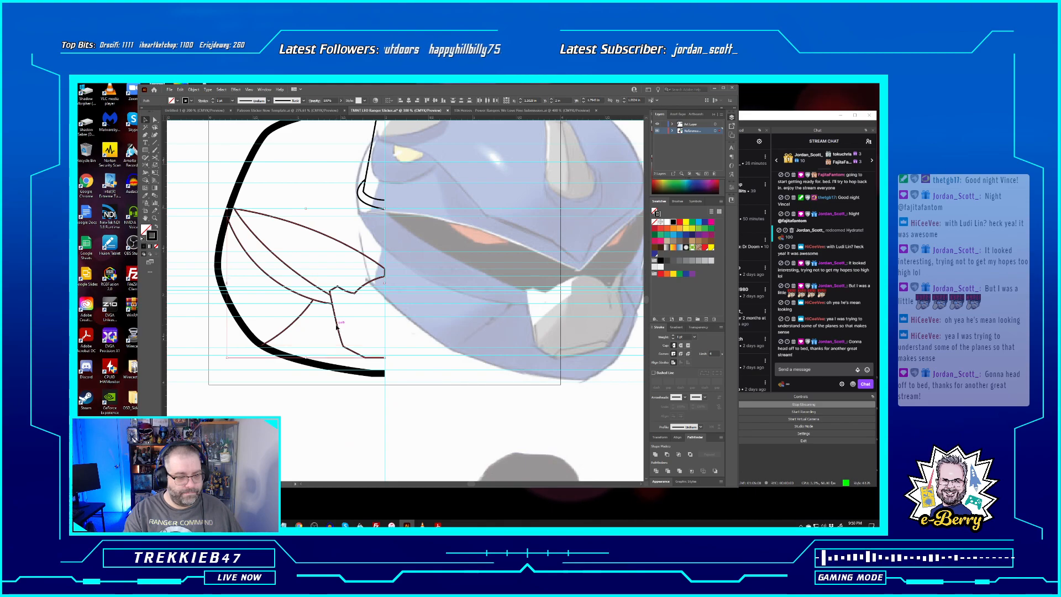
left_click(369, 209, "shift")
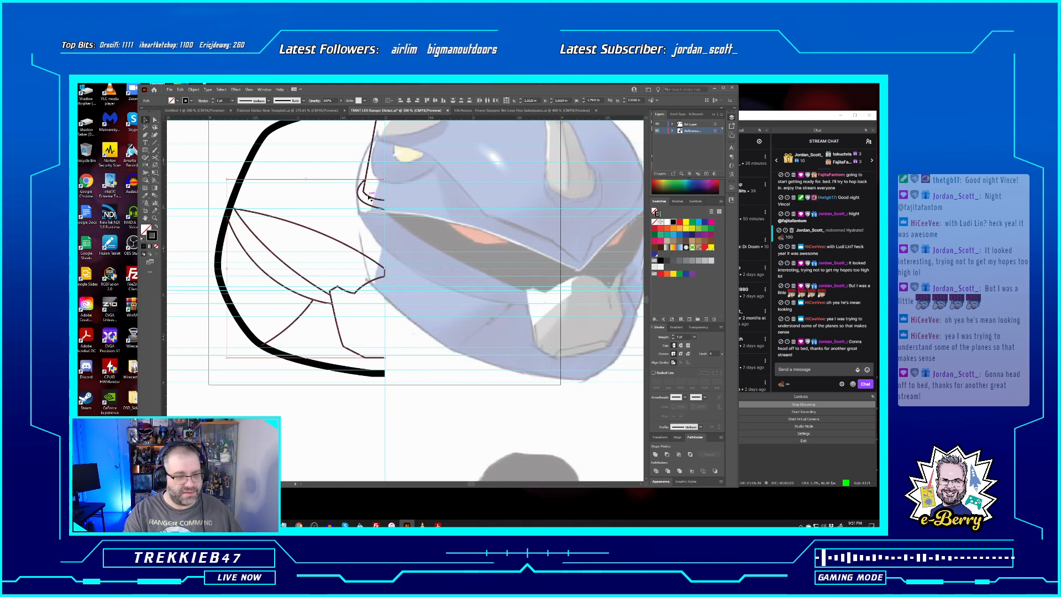
left_click_drag(723, 131, 723, 124)
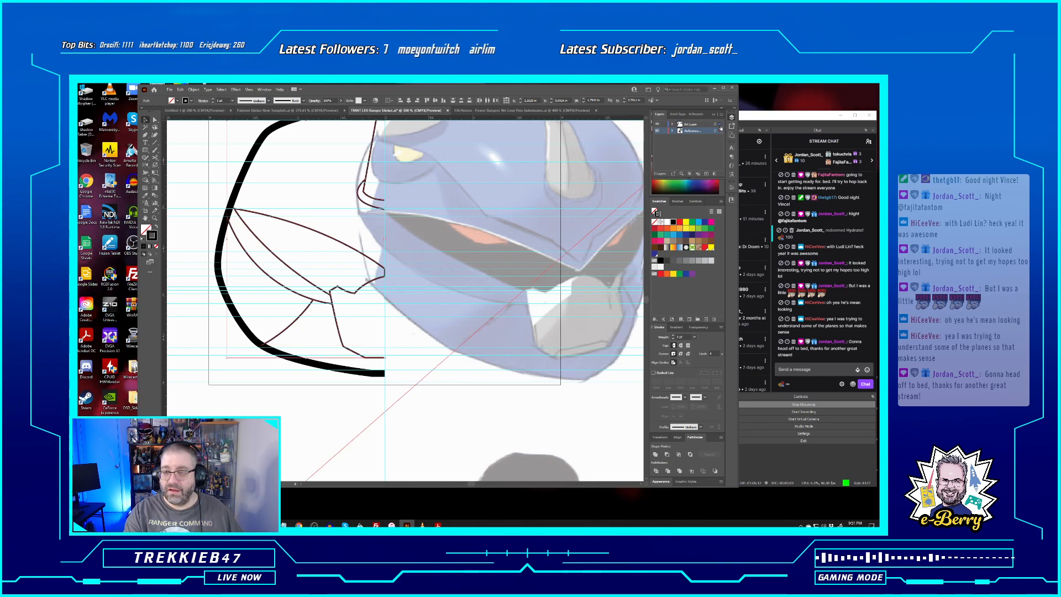
Lock and hide the reference layer so that only the helmet artwork is displayed
left_click(664, 132)
left_click(658, 131)
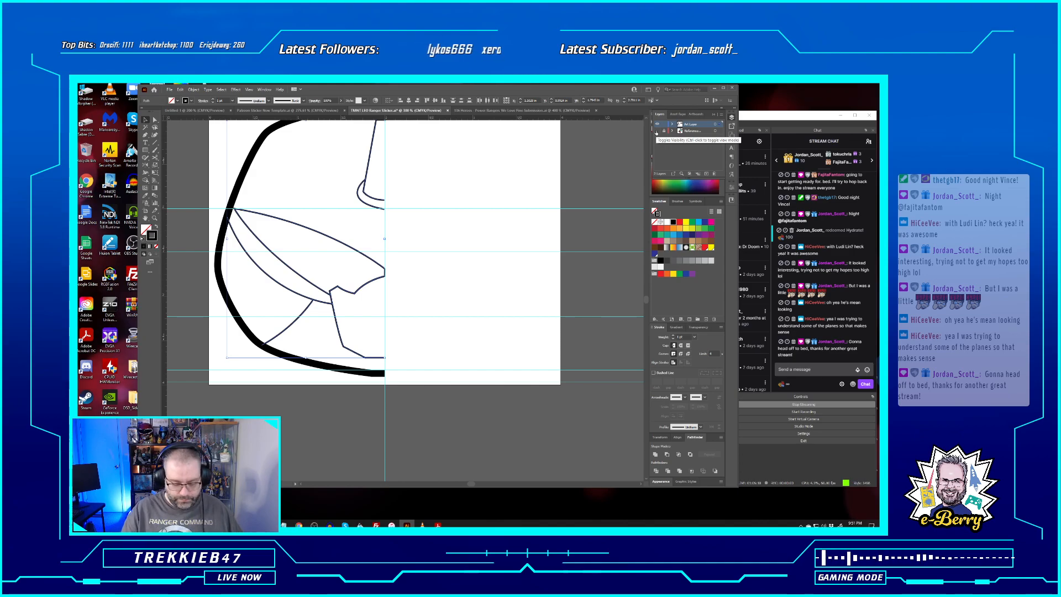
key("ctrl+minus")
key("ctrl+minus")
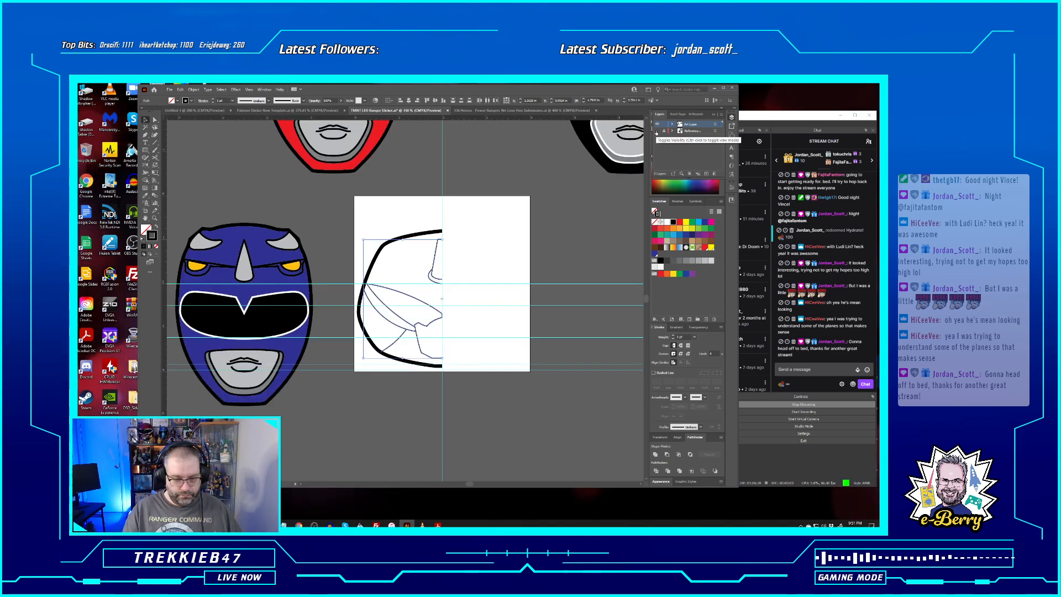
key("ctrl+plus")
key("ctrl+plus")
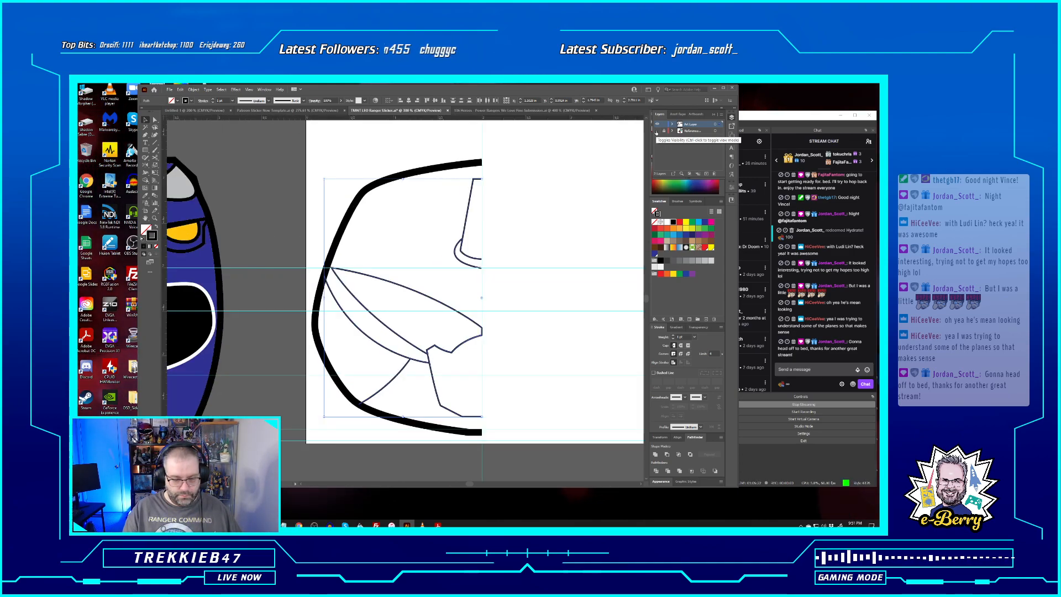
Show the reference layer and compare the half-helmet line art with the blue helmet drawing
left_click(657, 131)
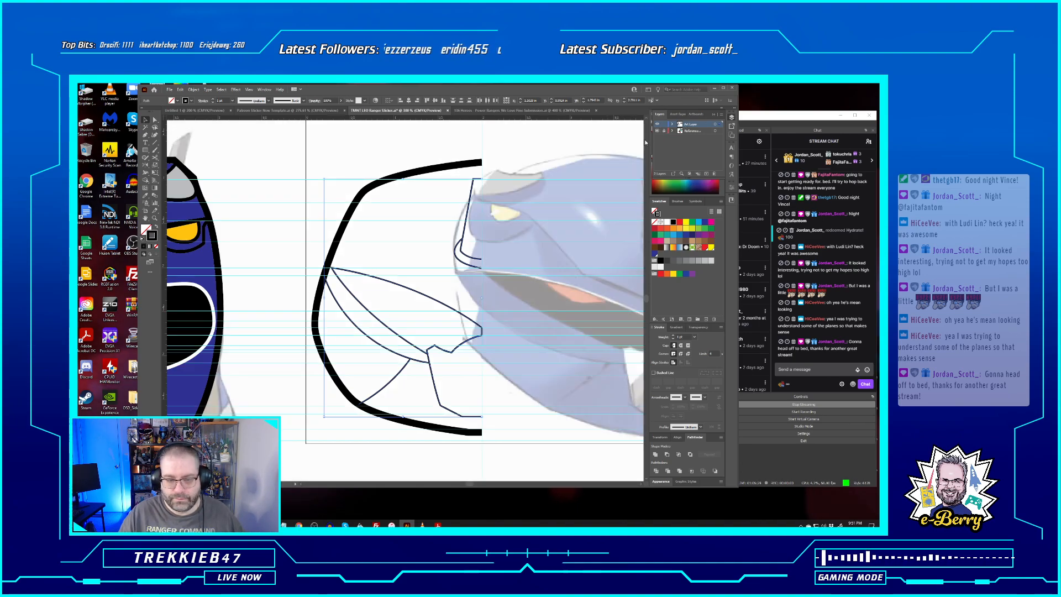
key("shift+m")
left_click_drag(422, 404, 307, 361)
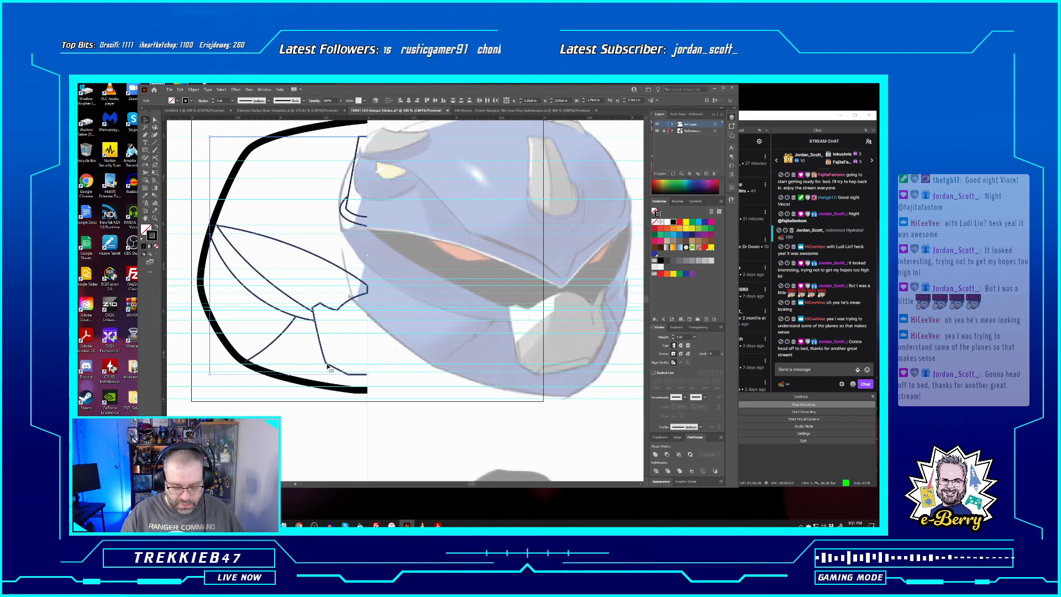
key("ctrl+plus")
key("ctrl+plus")
left_click_drag(357, 368, 242, 339)
key("ctrl+minus")
key("ctrl+minus")
key("ctrl+minus")
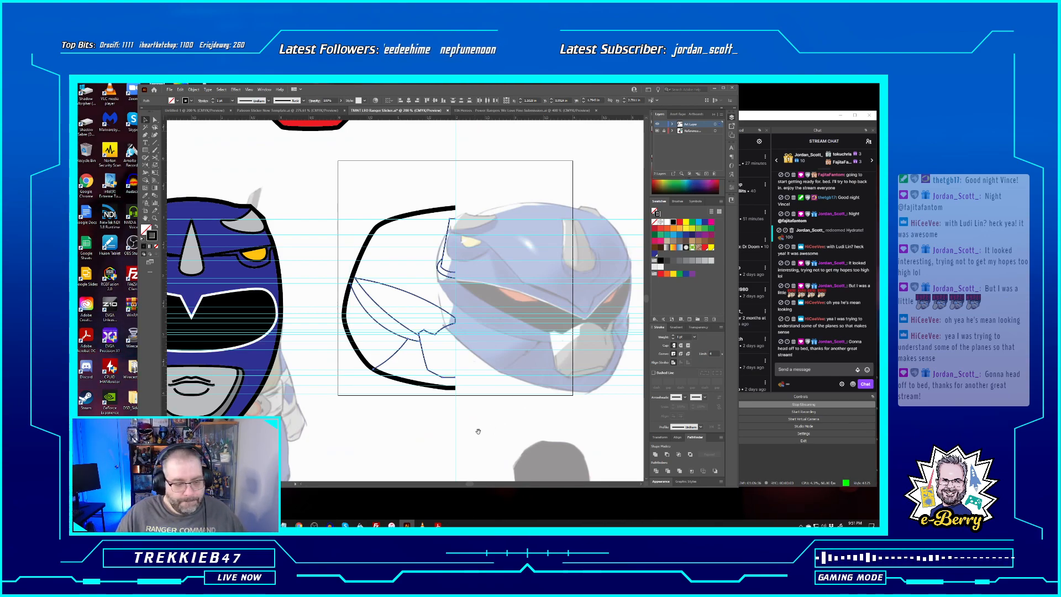
Examine the red and yellow helmet reference drawings and return to the blue helmet artboard
left_click_drag(474, 406, 217, 409)
left_click_drag(513, 381, 296, 381)
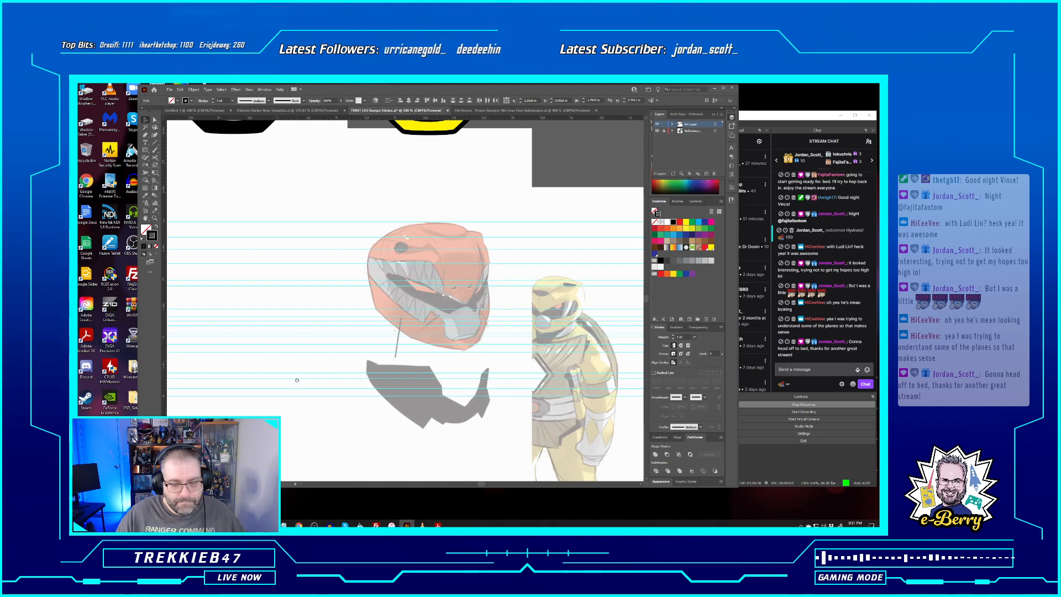
left_click_drag(459, 374, 251, 382)
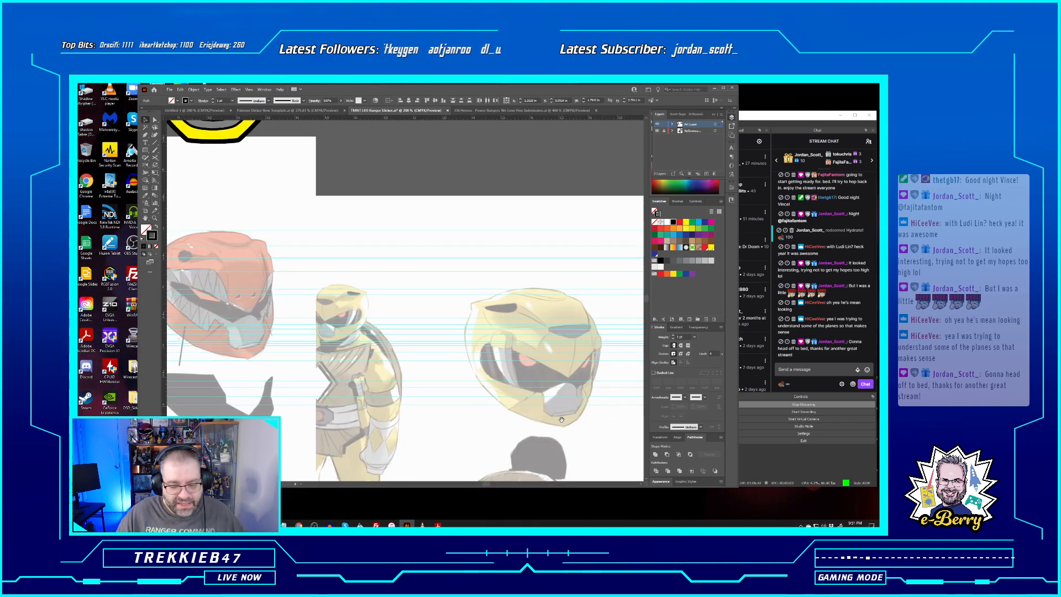
mouse_move(548, 440)
left_mouse_down()
mouse_move(253, 386)
mouse_move(631, 325)
left_mouse_up()
left_click_drag(271, 321, 546, 380)
mouse_move(318, 379)
left_mouse_down()
mouse_move(538, 373)
mouse_move(363, 397)
left_mouse_up()
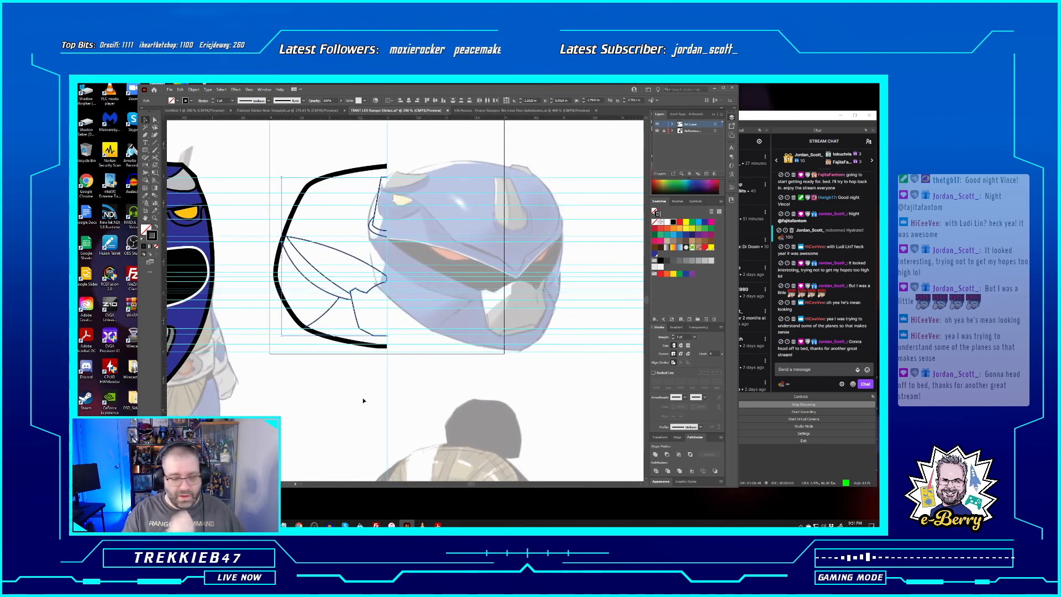
Move the blue helmet reference drawing horizontally behind the half-helmet outline and lock the reference layer
key("a")
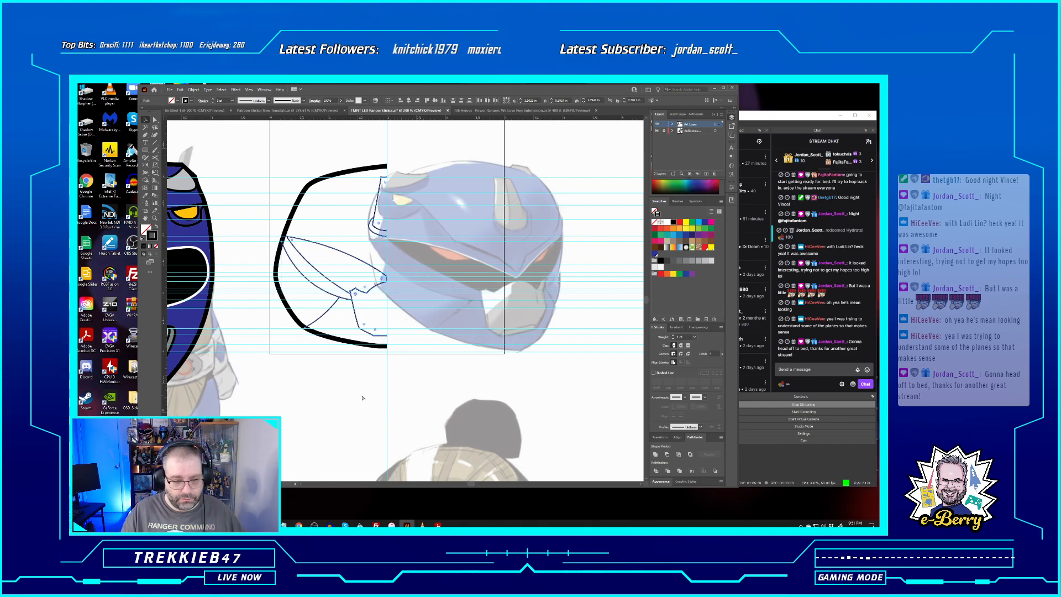
key("ctrl+equal")
left_click_drag(462, 398, 326, 396)
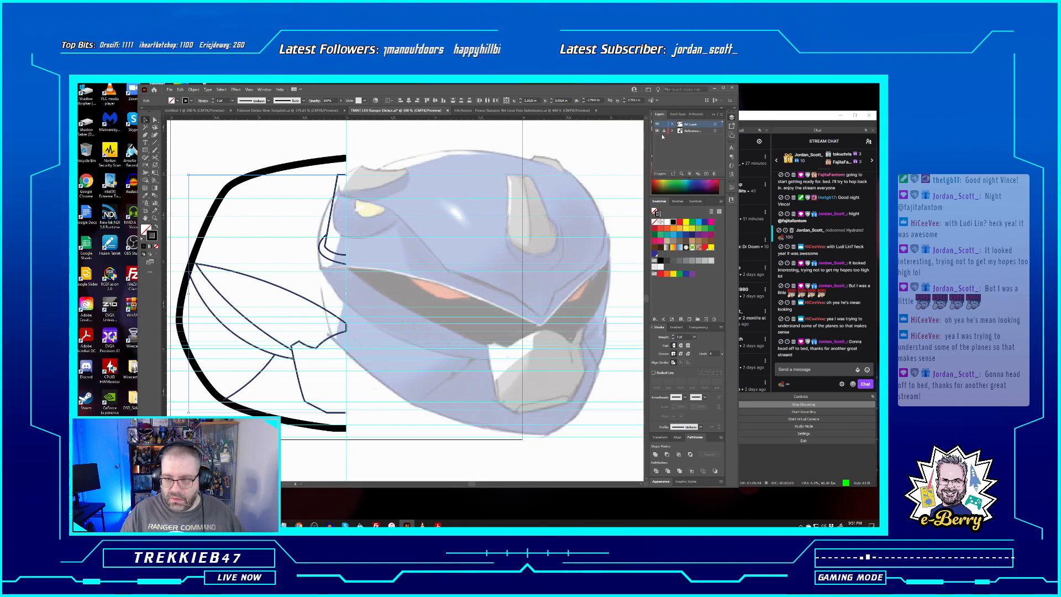
left_click_drag(536, 306, 450, 306)
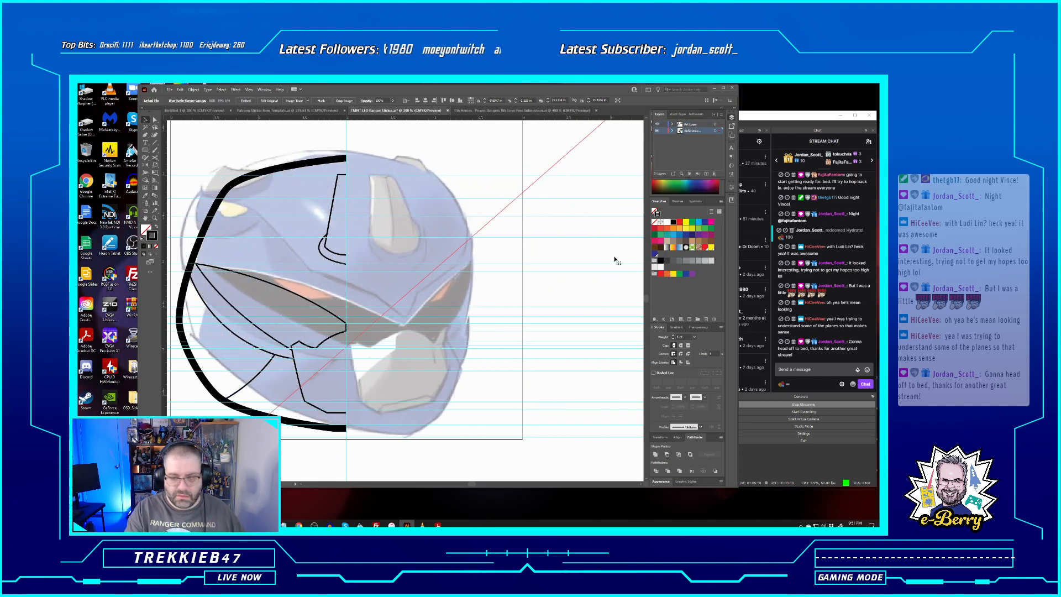
key("ctrl+z")
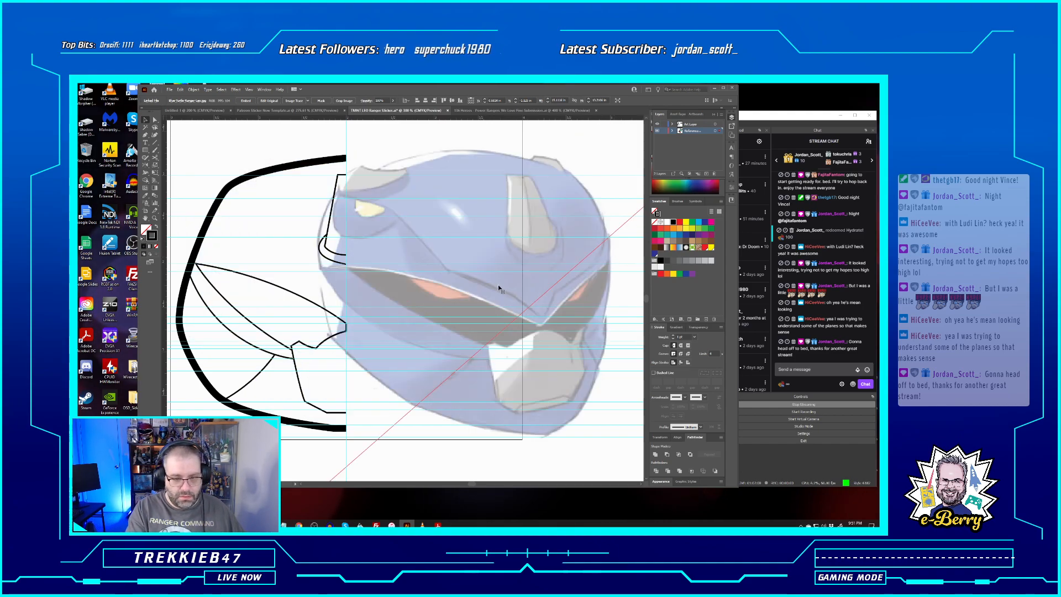
left_click_drag(490, 254, 346, 254)
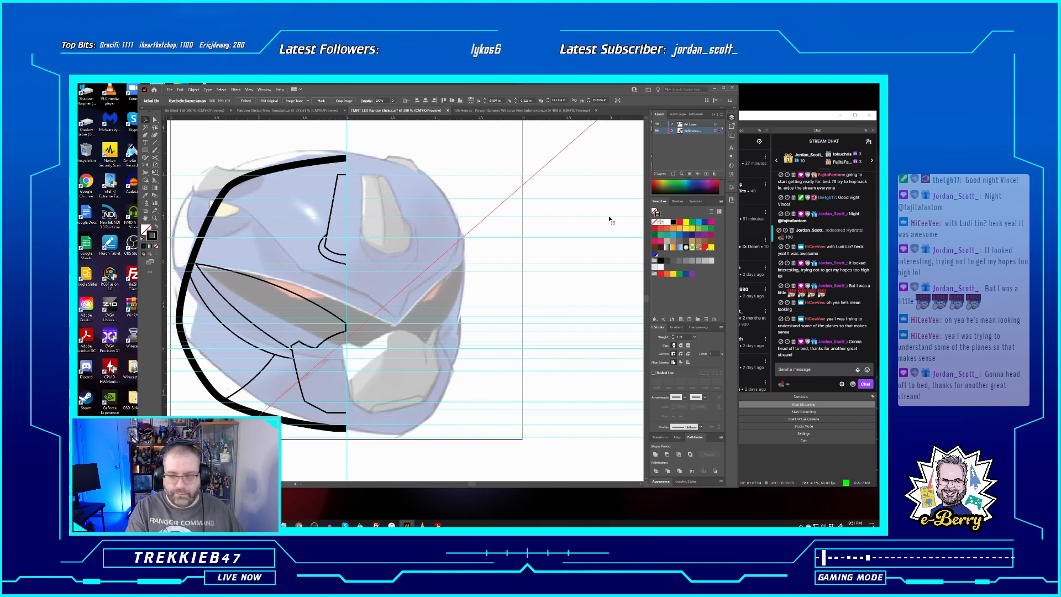
left_click(664, 132)
On the art layer, draw a straight Pen line from the mouthpiece's upper peak down to its lower outer corner
key("ctrl+equal")
key("ctrl+equal")
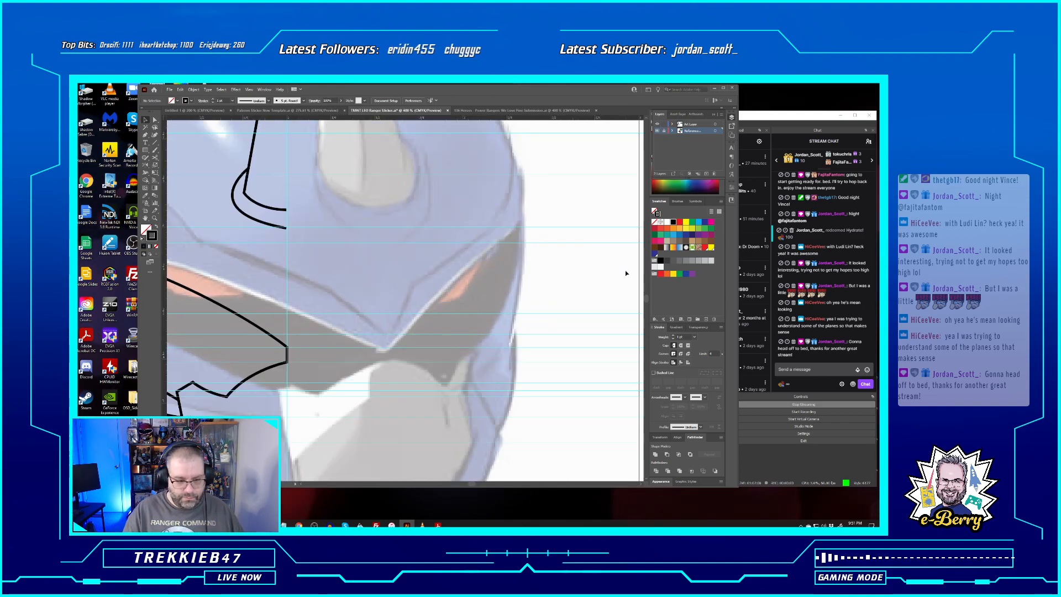
left_click_drag(325, 422, 486, 296)
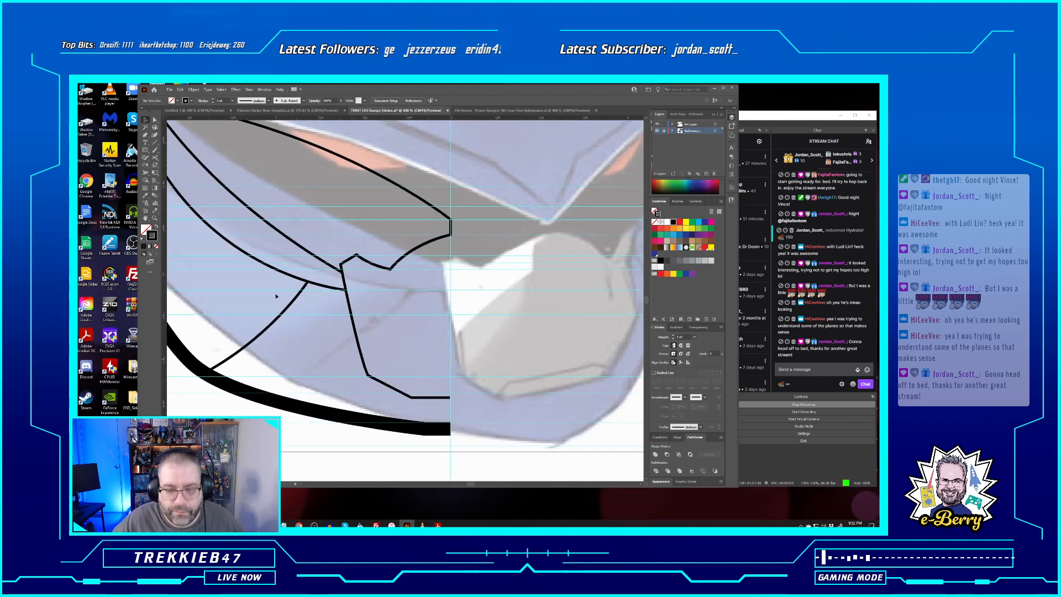
left_click(384, 270)
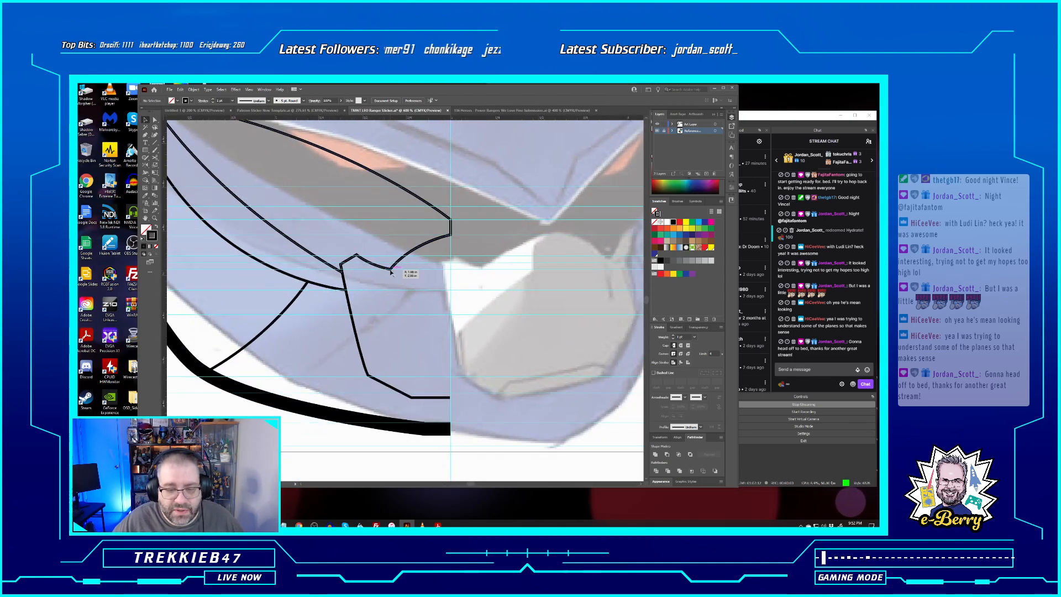
left_click(465, 274)
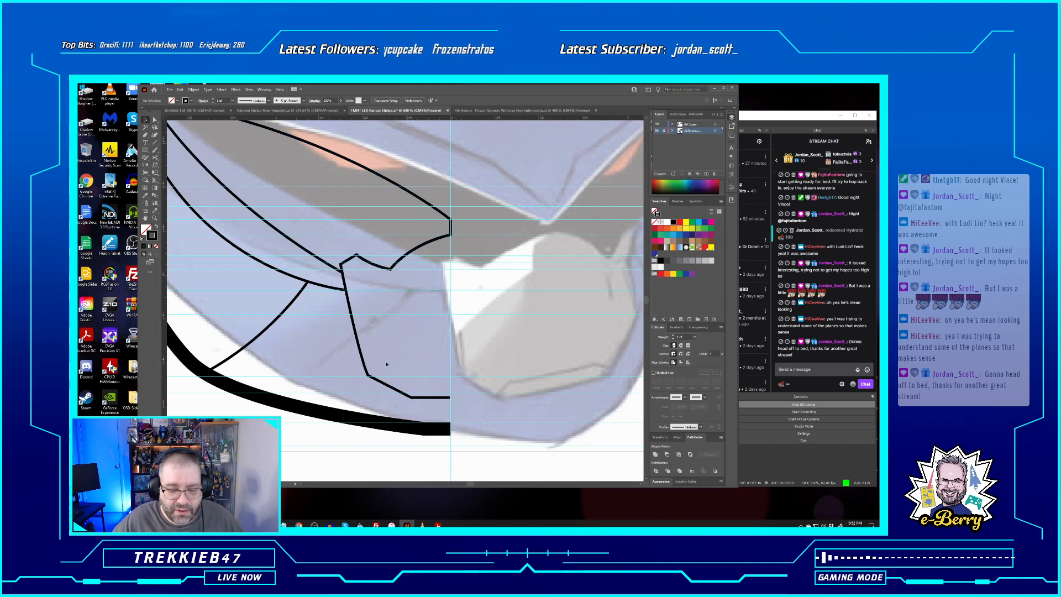
left_click(145, 135)
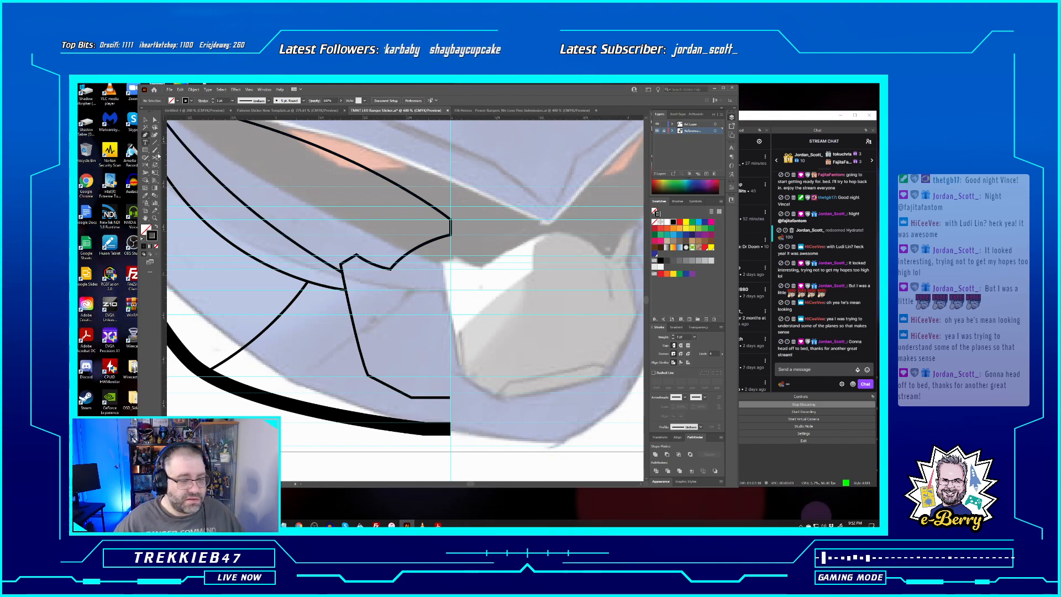
left_click(478, 203)
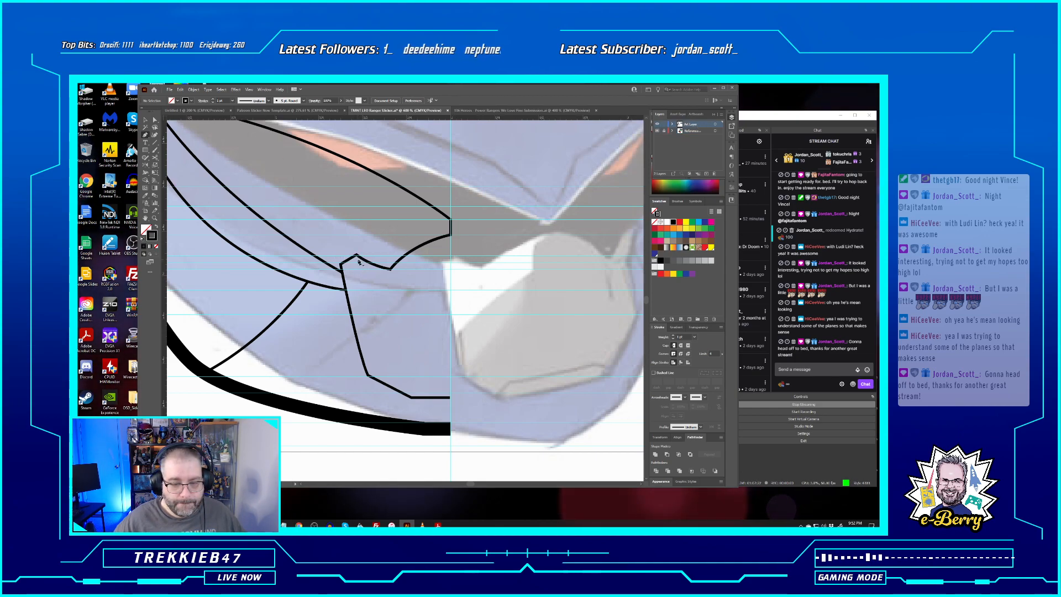
left_click(357, 255)
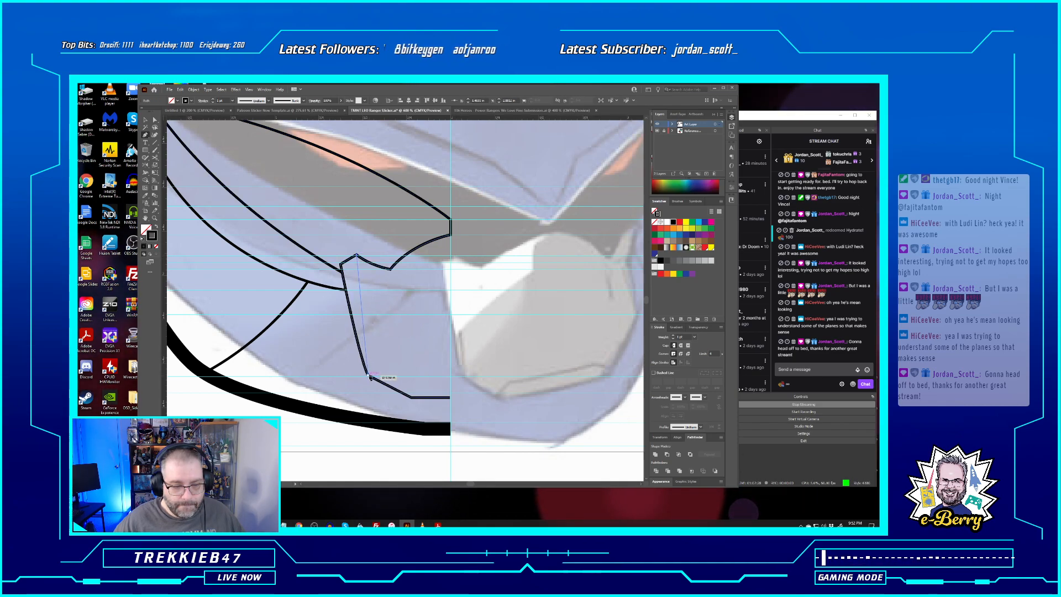
left_click(371, 377)
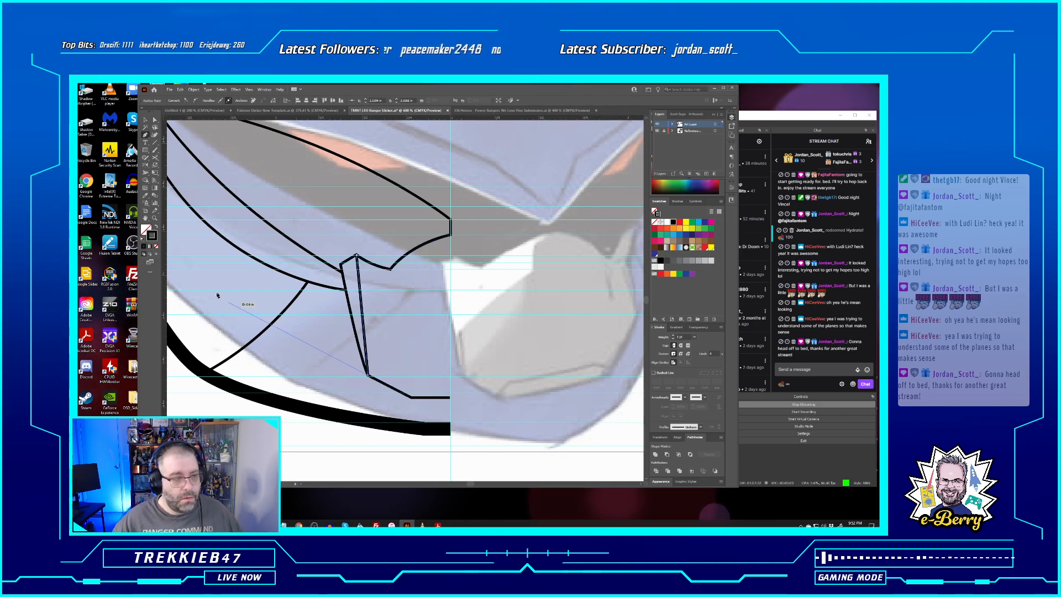
left_click(144, 121)
left_click(417, 346)
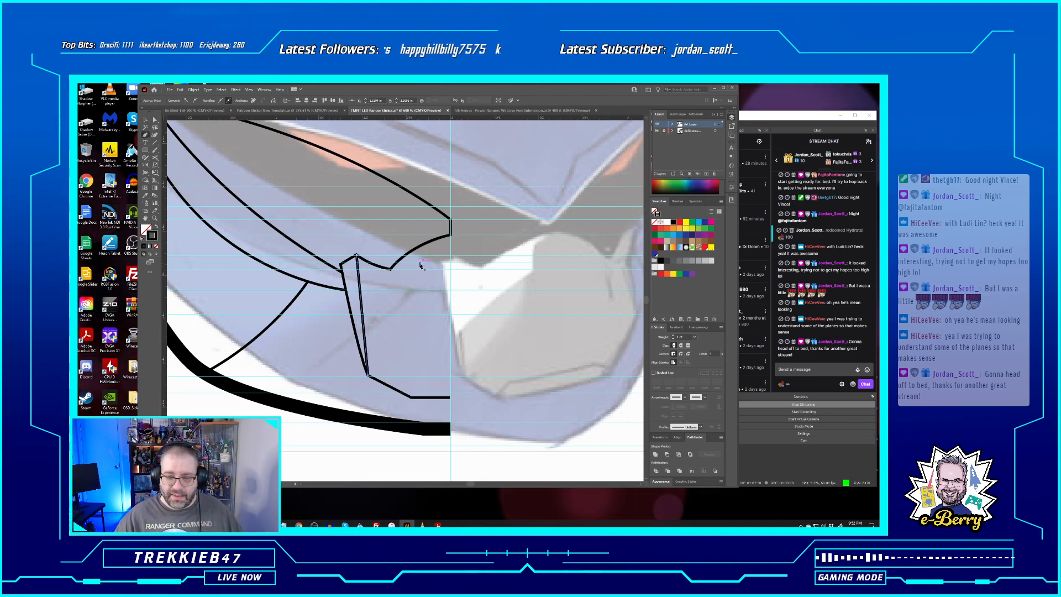
Draw an angled chin edge from the mouthpiece's slanted lower edge, continuing horizontally to the vertical centre guide
left_click(391, 270)
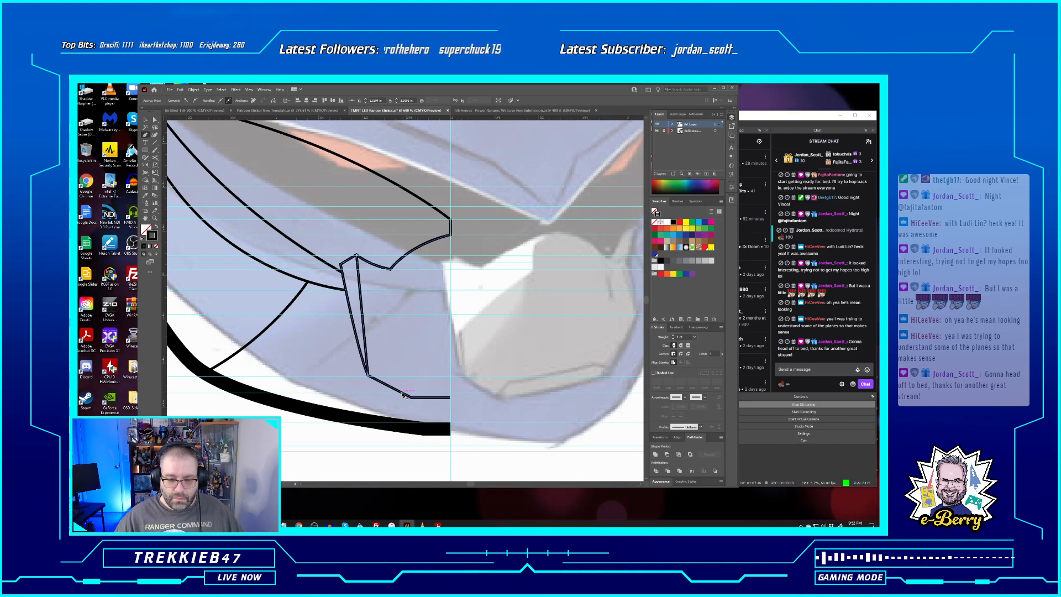
key("ctrl+shift+a")
left_click(402, 392)
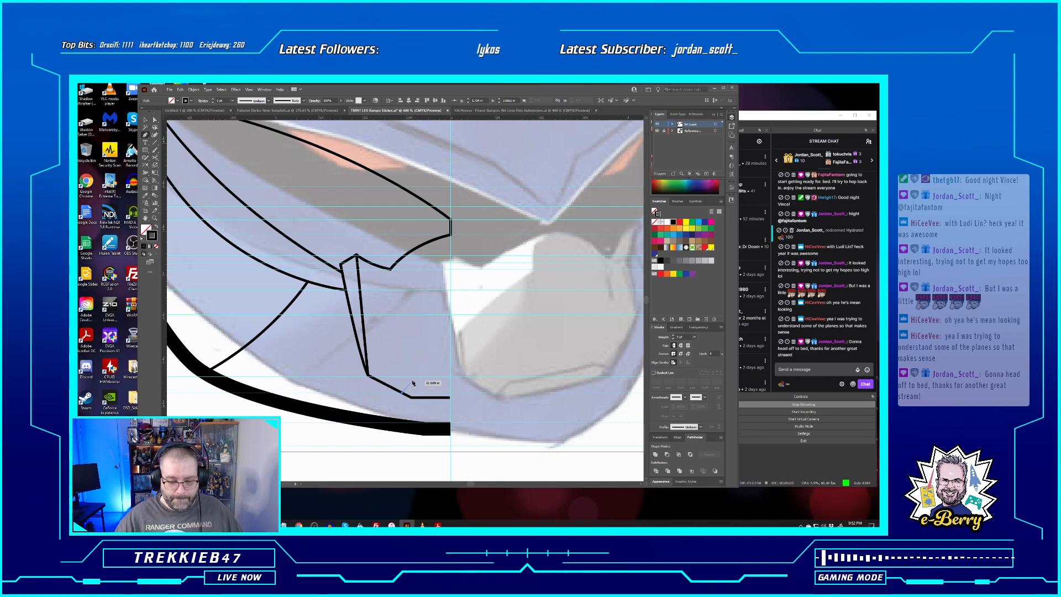
left_click(412, 382)
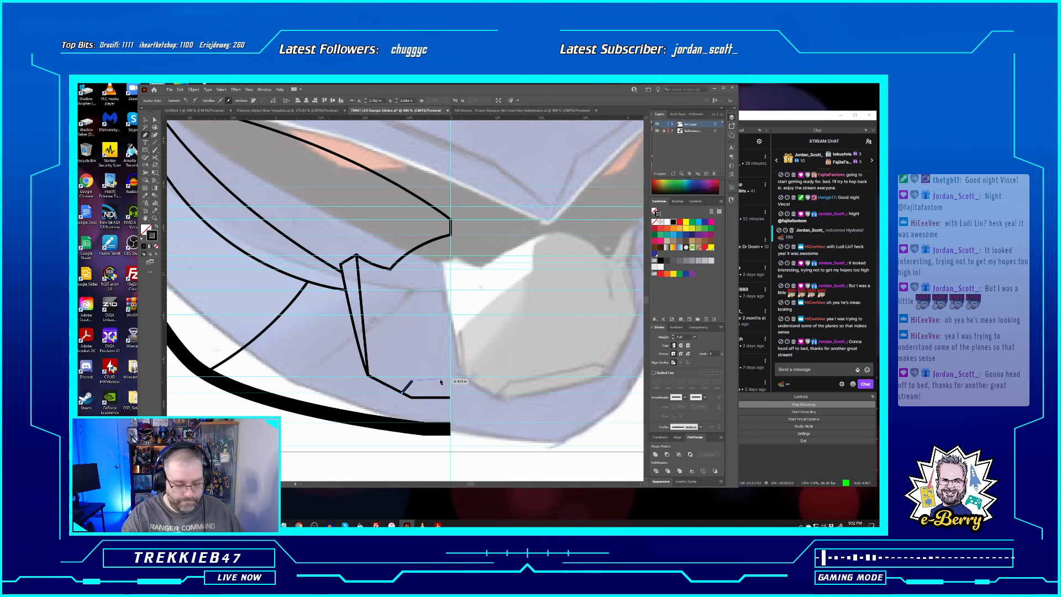
left_click(451, 386)
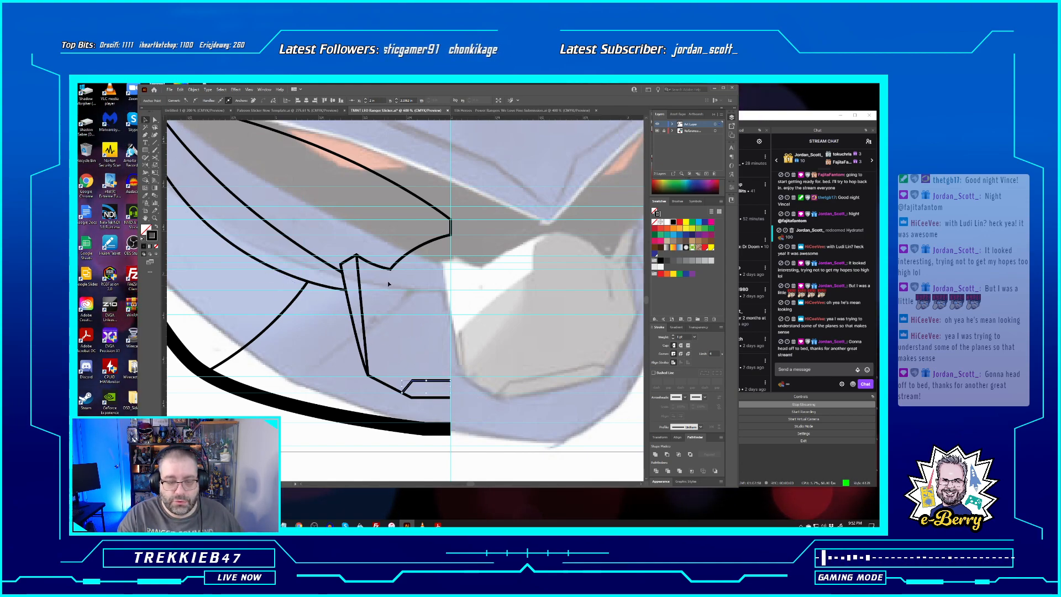
Draw a curved Pen line from the notch beside the mouthpiece peak down to the chin edge's outer corner and deselect it
left_click(146, 136)
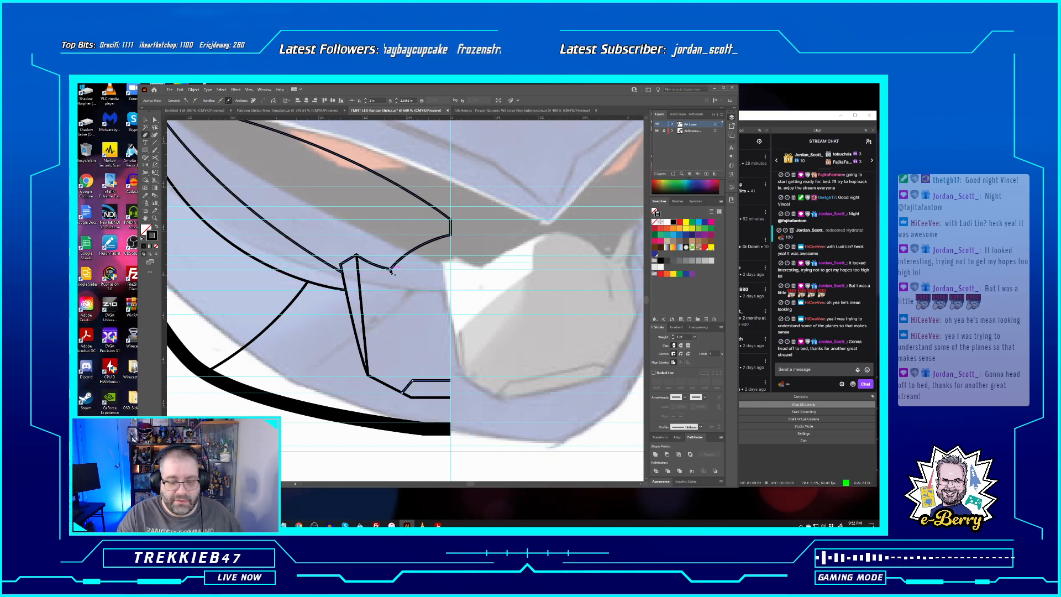
left_click_drag(391, 270, 400, 382)
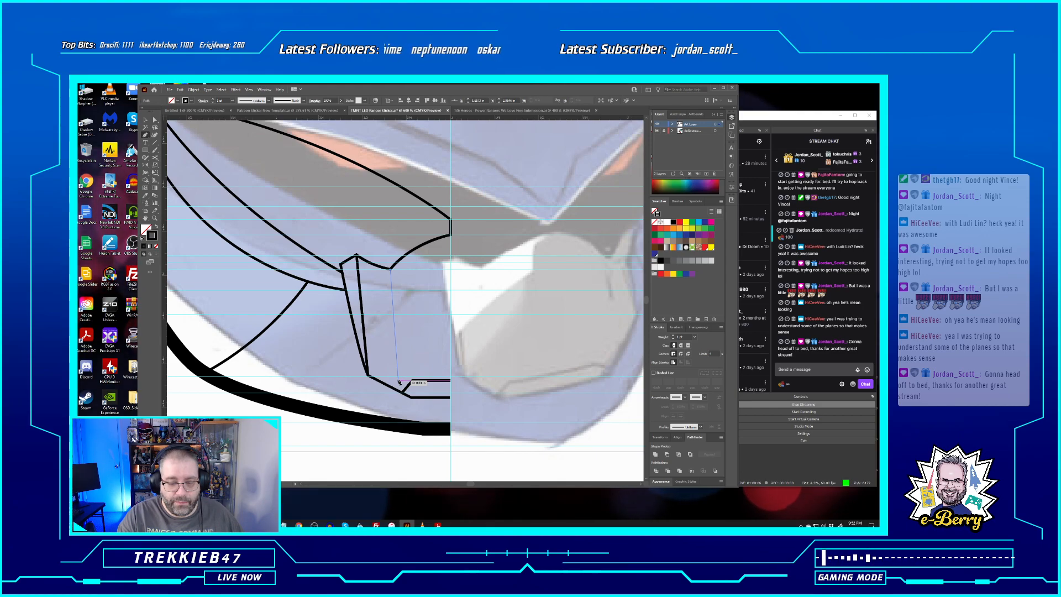
mouse_move(399, 383)
left_mouse_down()
mouse_move(412, 379)
mouse_move(404, 395)
left_mouse_up()
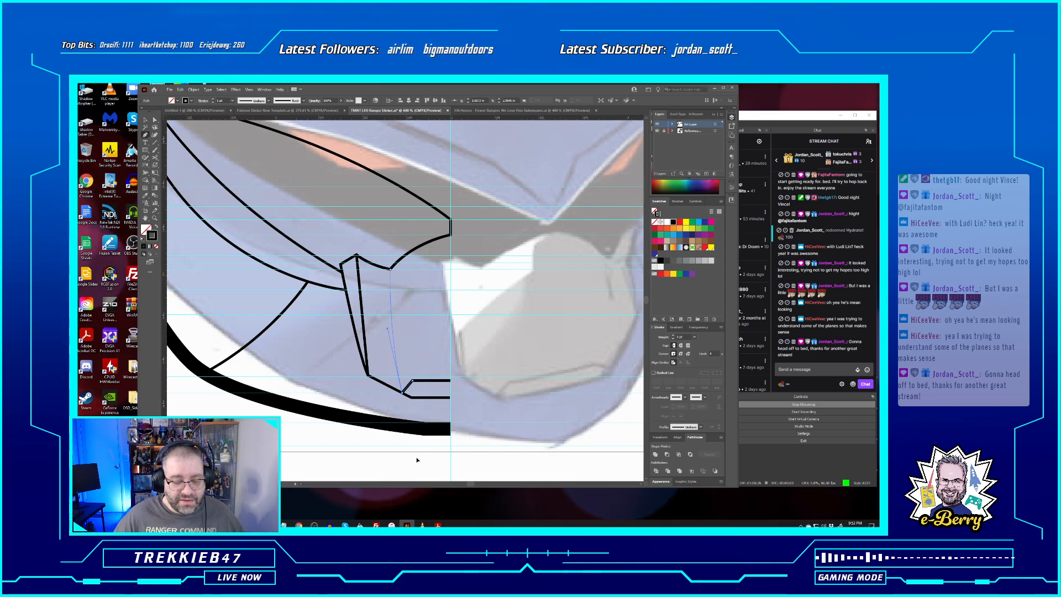
left_click_drag(417, 458, 417, 459)
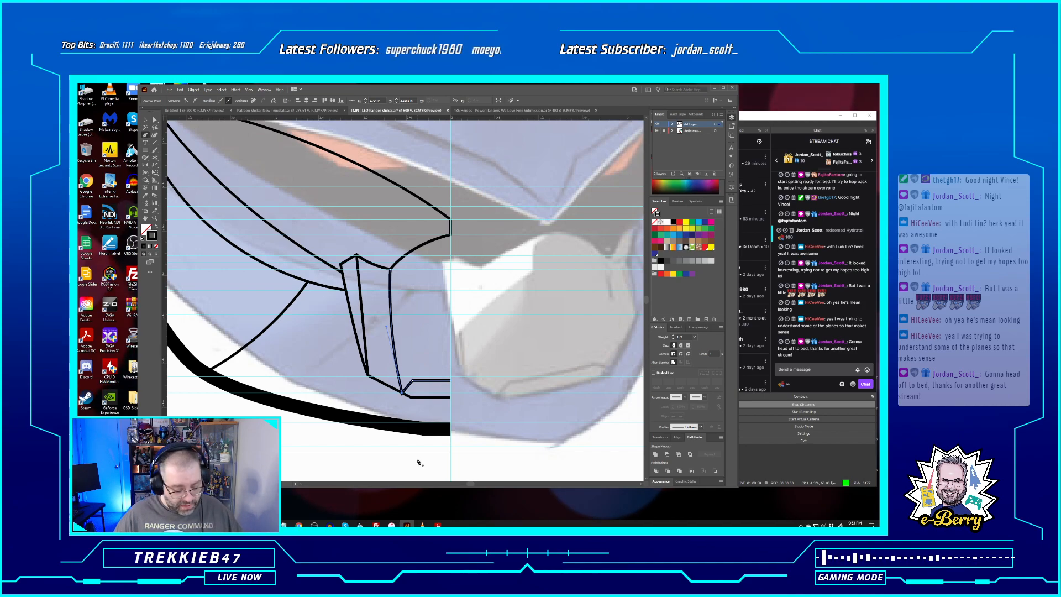
key("ctrl+z")
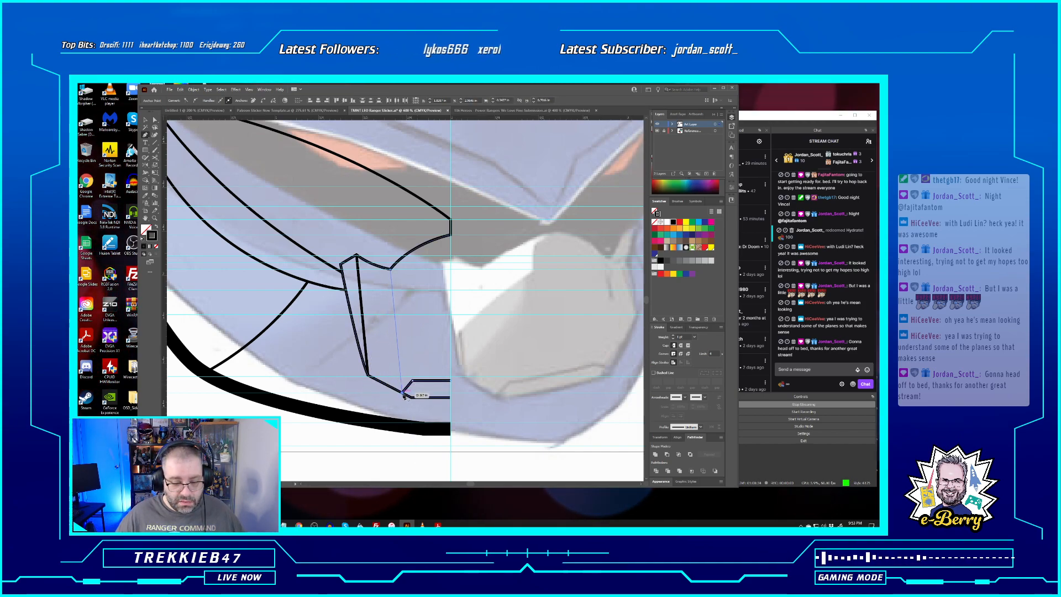
left_click_drag(405, 394, 423, 437)
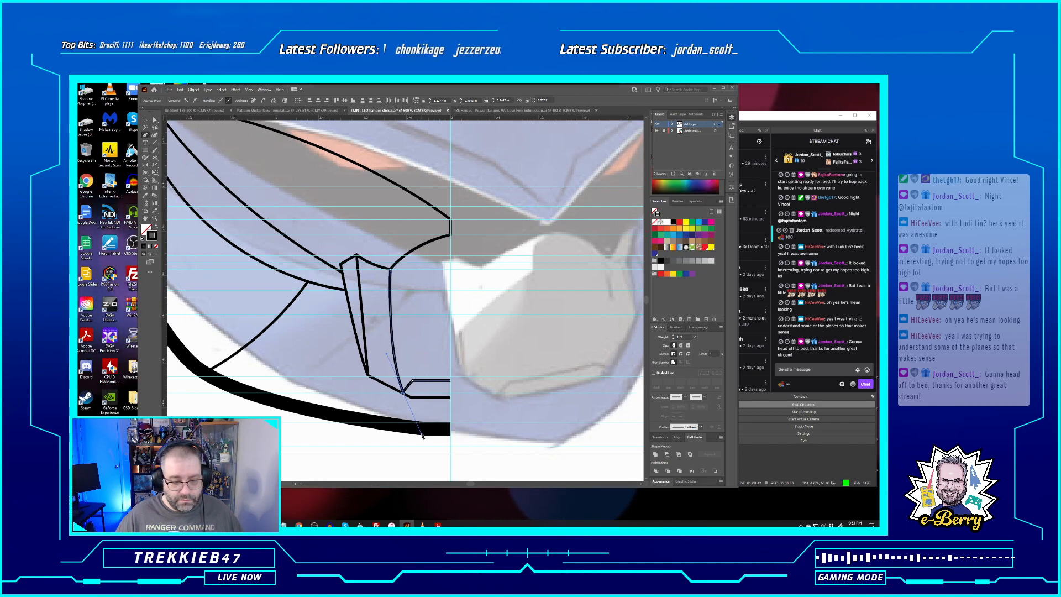
left_click(146, 120)
left_click(315, 433)
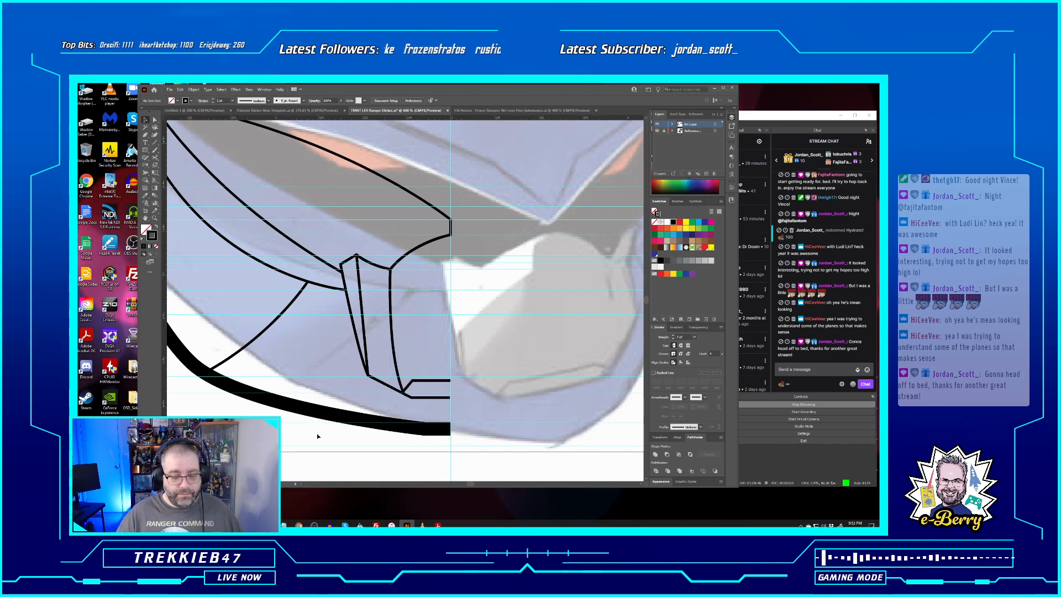
Examine the new mouthpiece lines up close and against the whole helmet reference
key("ctrl+minus")
key("ctrl+minus")
key("ctrl+minus")
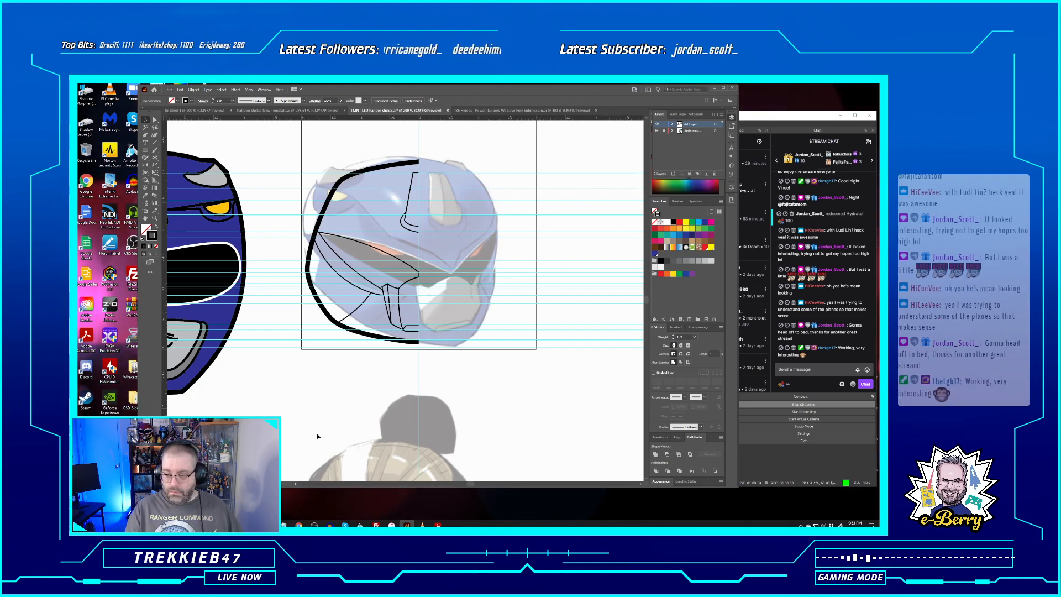
key("ctrl+plus")
key("ctrl+plus")
key("ctrl+plus")
key("ctrl+plus")
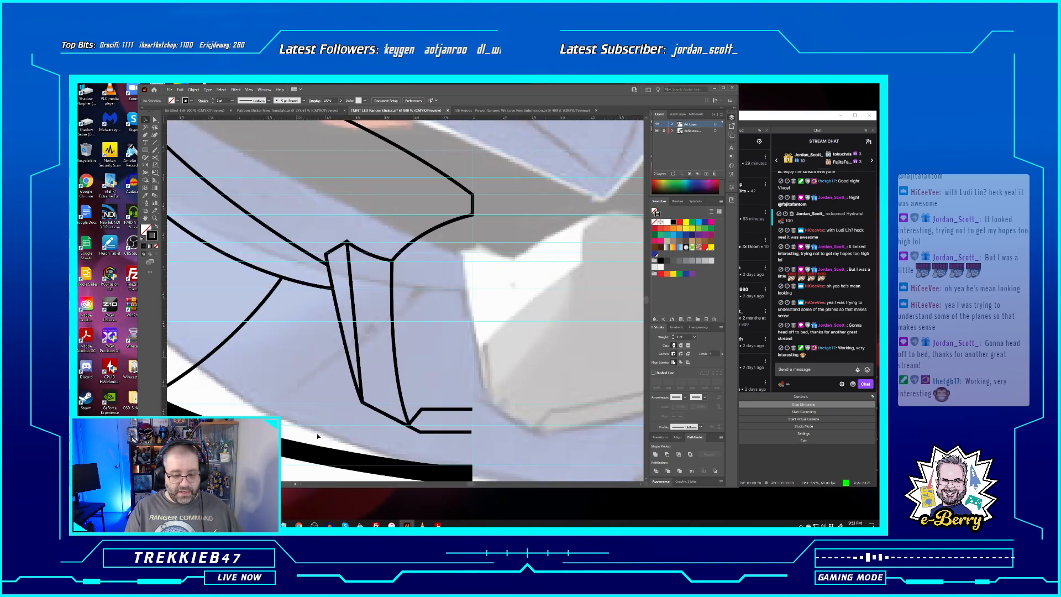
key("ctrl+minus")
key("ctrl+minus")
key("ctrl+minus")
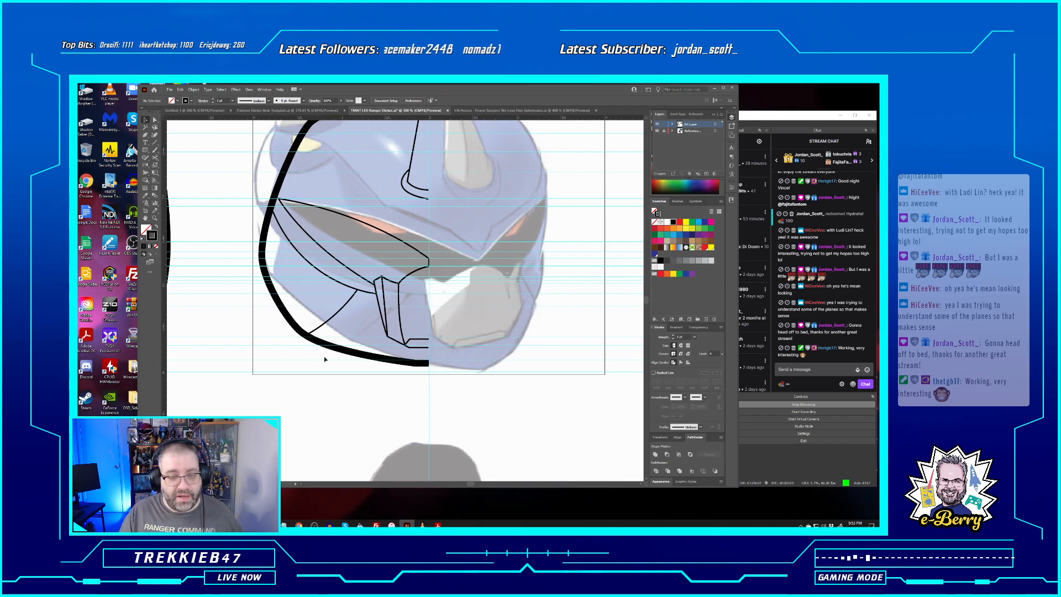
scroll(351, 247, "up", 2)
scroll(354, 251, "up", 1)
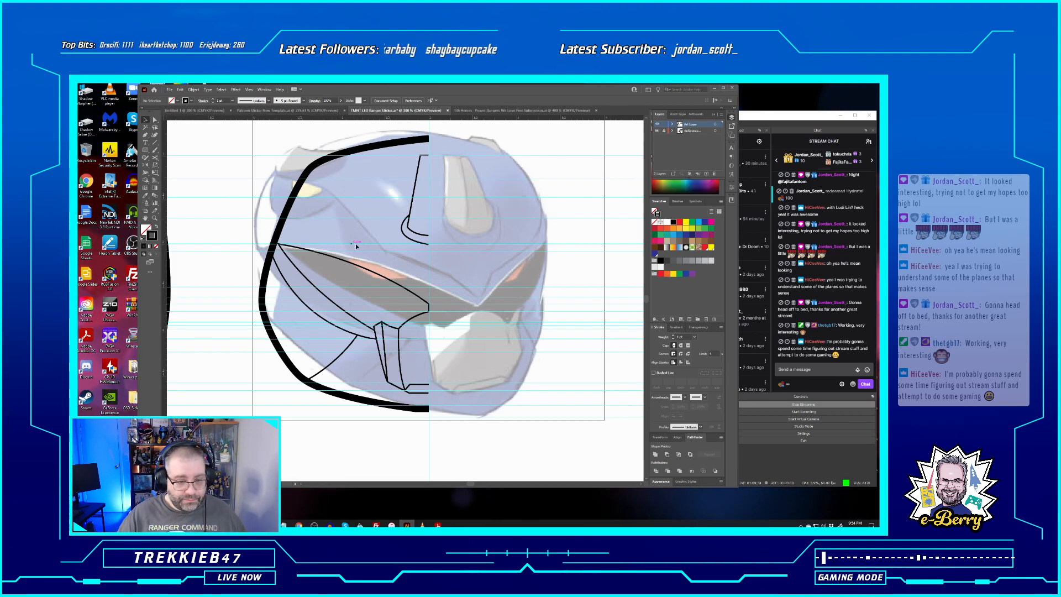
Switch to VLC media player, skip to the next track, and return to the helmet drawing in Illustrator
left_click(145, 135)
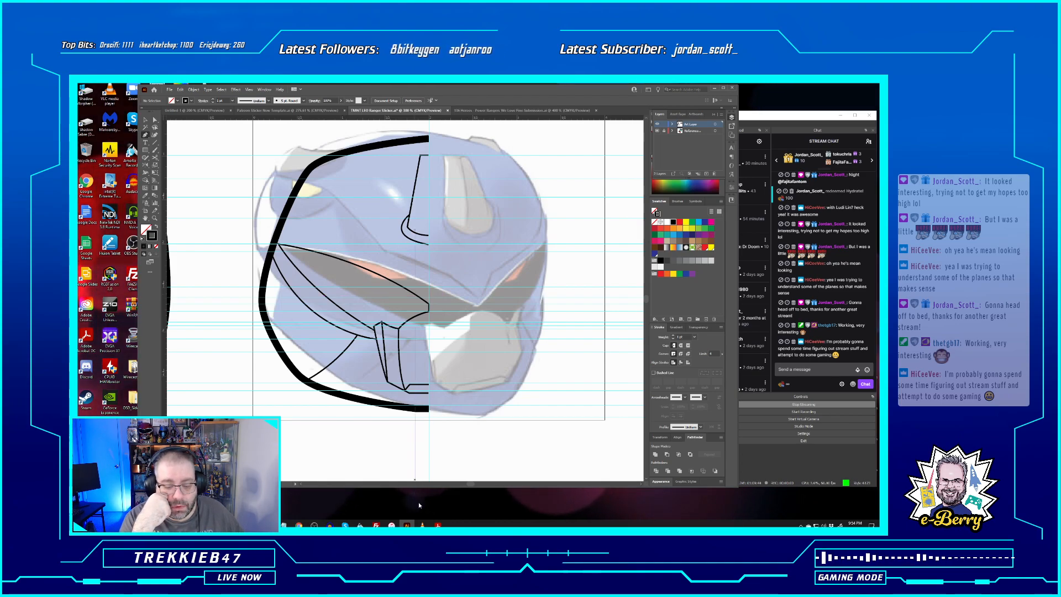
left_click(424, 526)
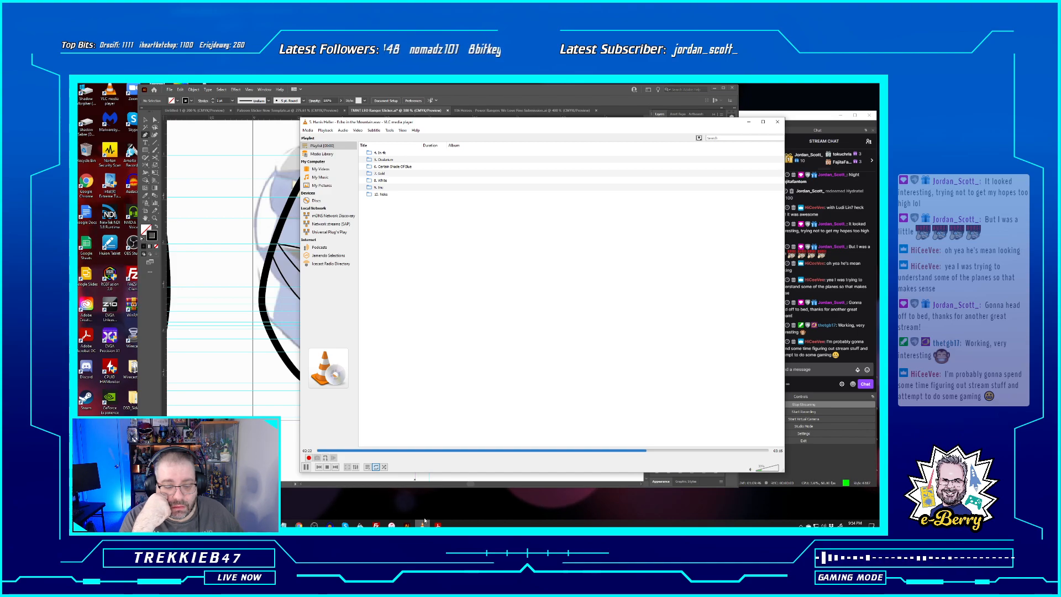
left_click(707, 451)
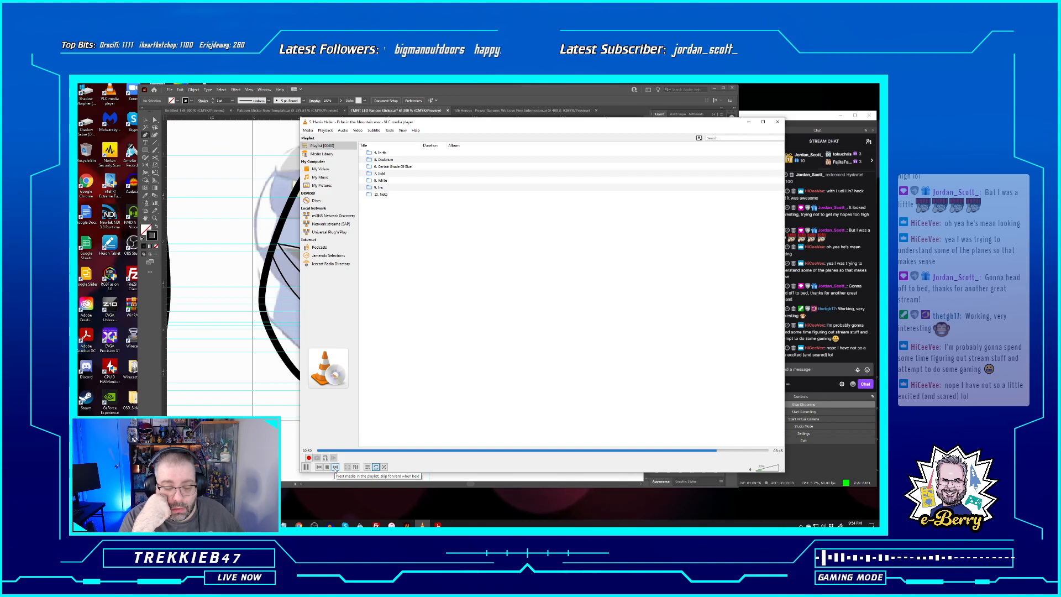
left_click(335, 467)
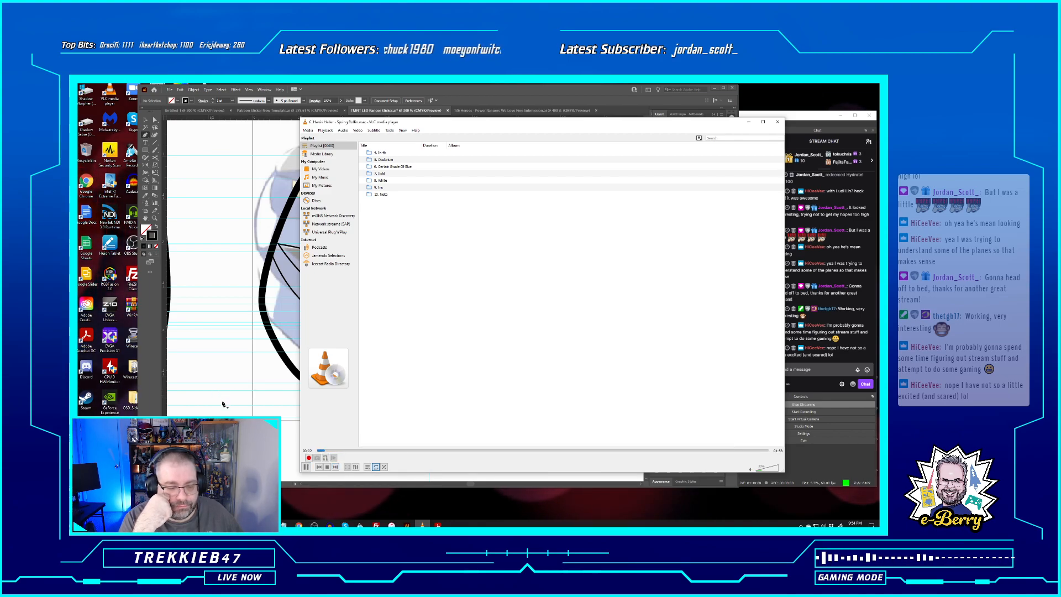
left_click(333, 90)
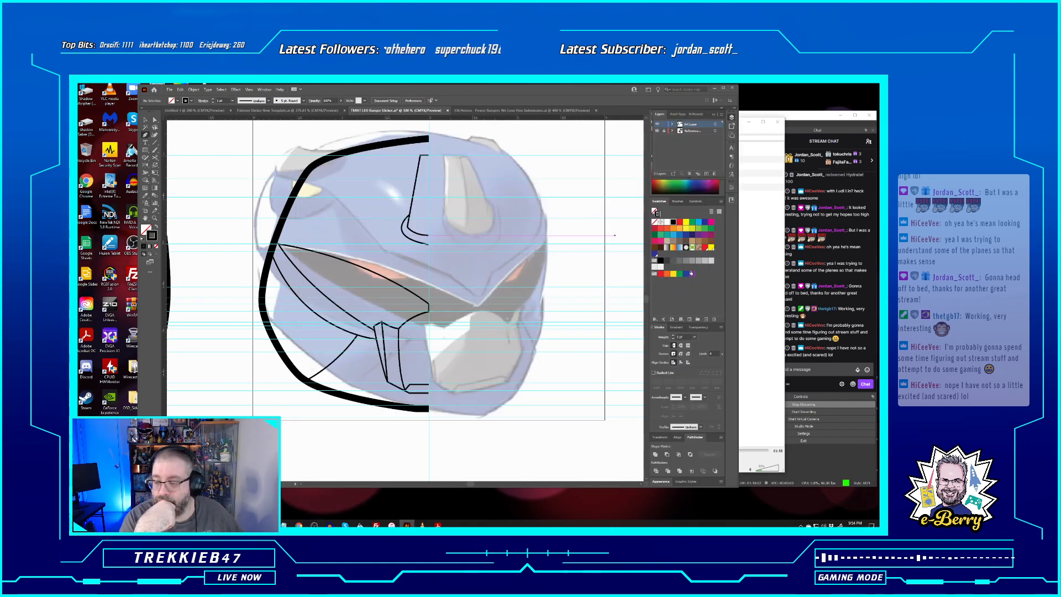
left_click(809, 117)
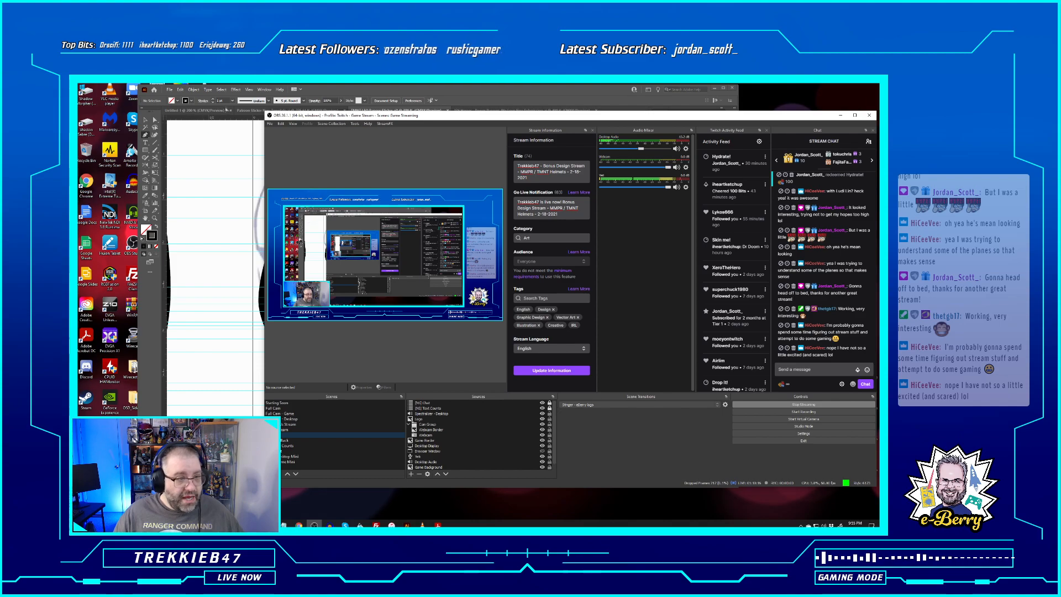
left_click(340, 89)
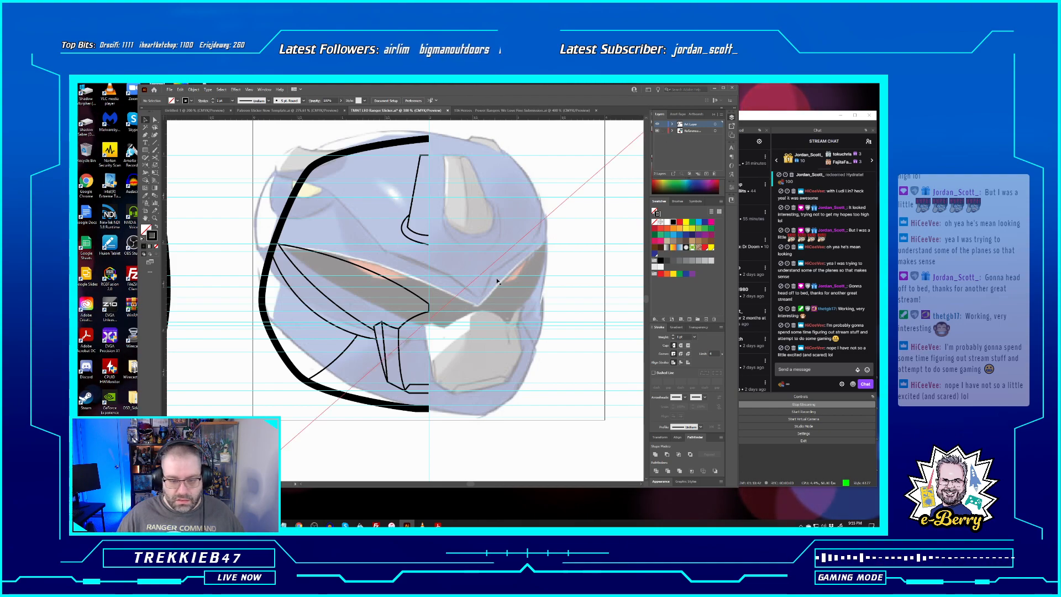
Move the helmet reference beside the half outline, make the art layer active, and lock the reference layer
left_click_drag(482, 321, 453, 314)
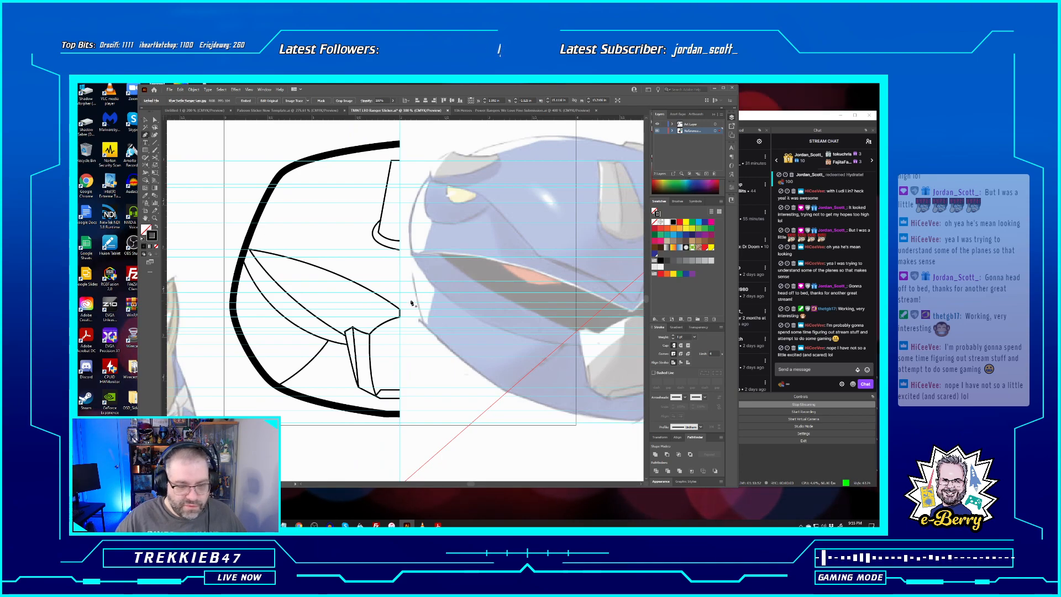
left_click(689, 125)
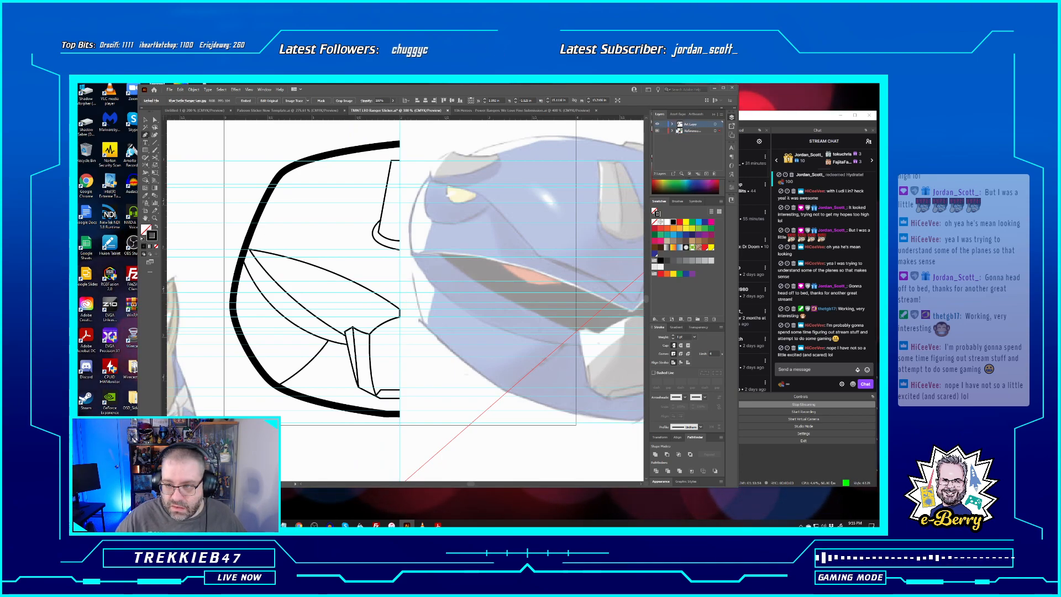
left_click(663, 132)
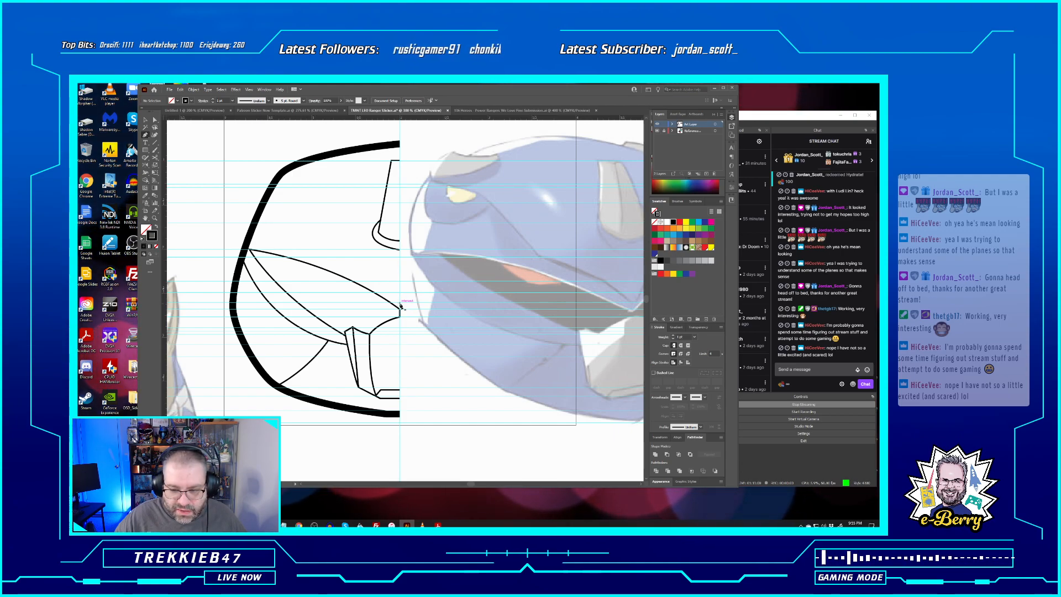
Draw a Pen path from the visor's point at the centre guide along the brow, up to the upper outer outline, and deselect it
left_click(400, 305)
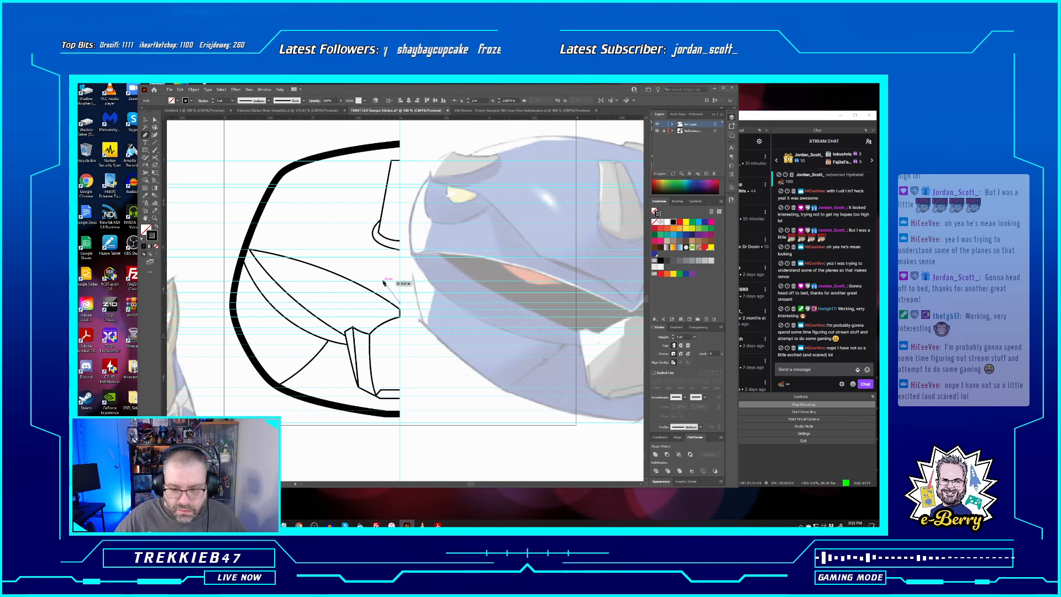
left_click(383, 281)
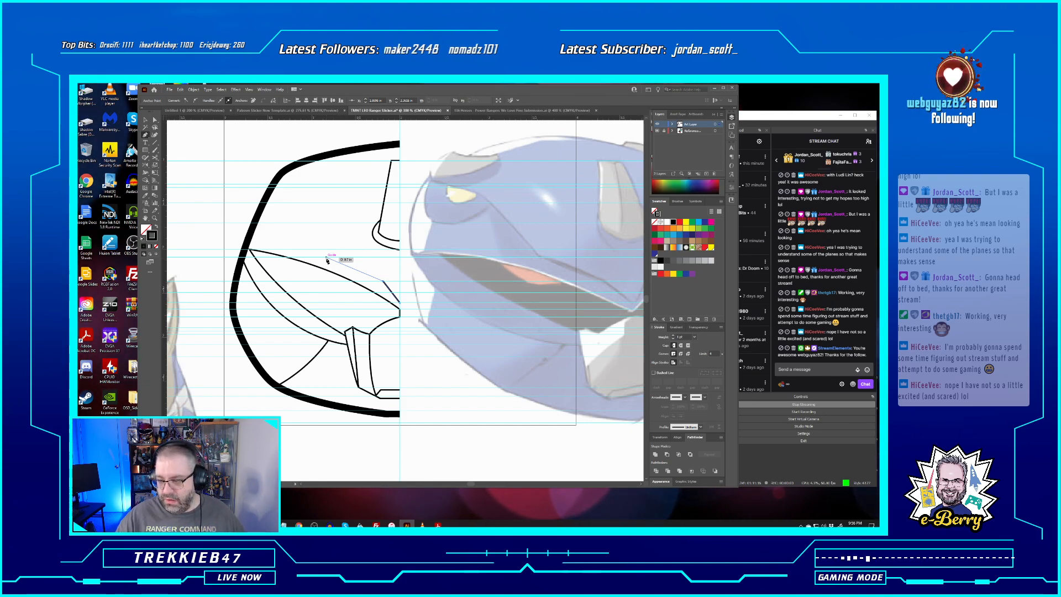
left_click(298, 252)
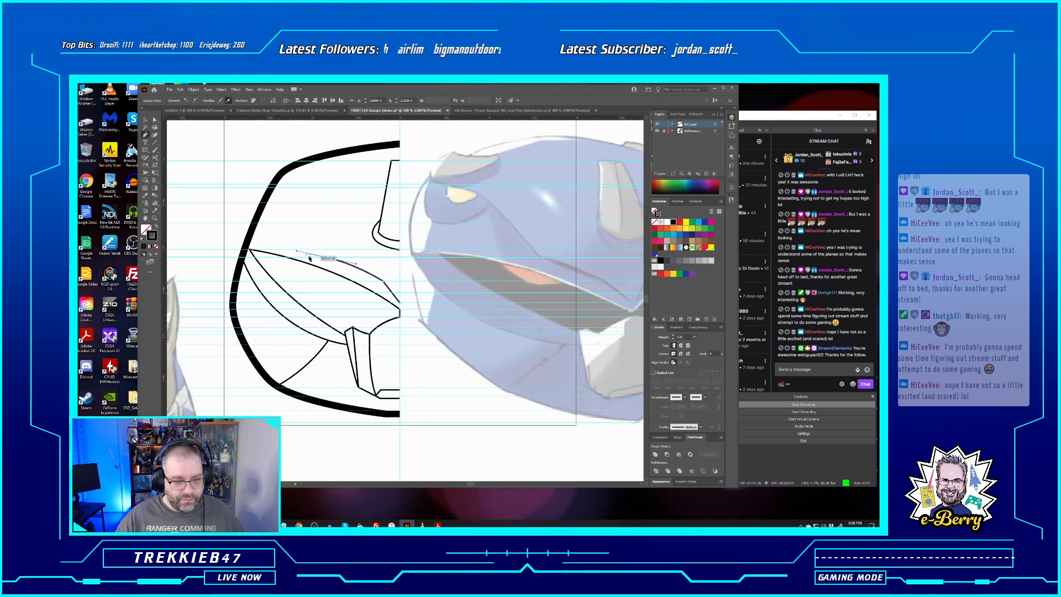
mouse_move(327, 258)
left_mouse_down()
mouse_move(286, 188)
mouse_move(302, 209)
mouse_move(291, 197)
left_mouse_up()
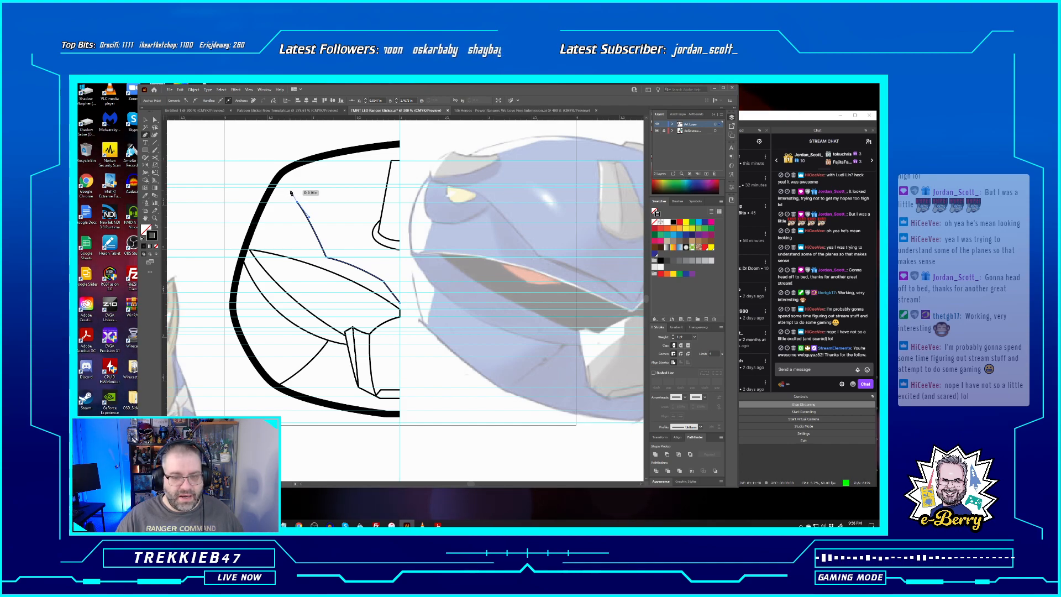
left_click_drag(291, 193, 276, 189)
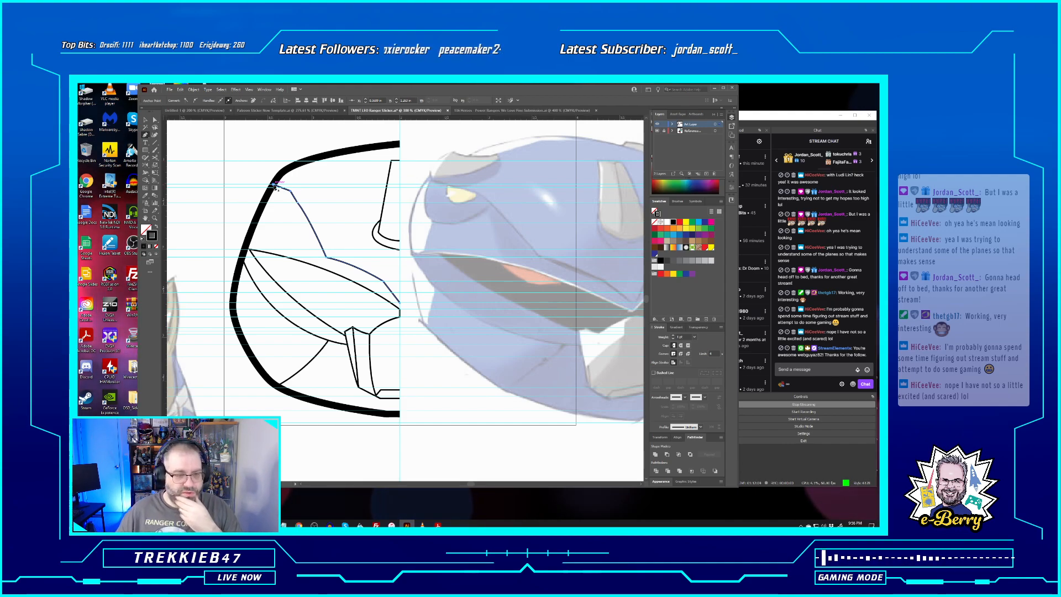
left_click(146, 120)
left_click(273, 134)
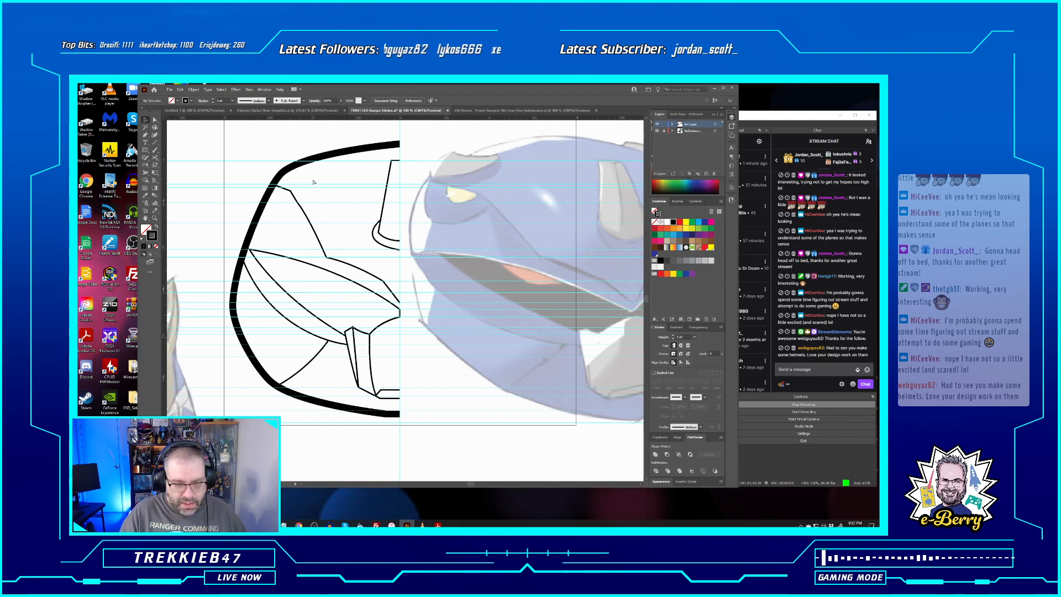
Try placing a copy of the finished blue helmet's grey brow piece above the new half outline
key("ctrl+minus")
key("ctrl+minus")
key("ctrl+minus")
key("ctrl+plus")
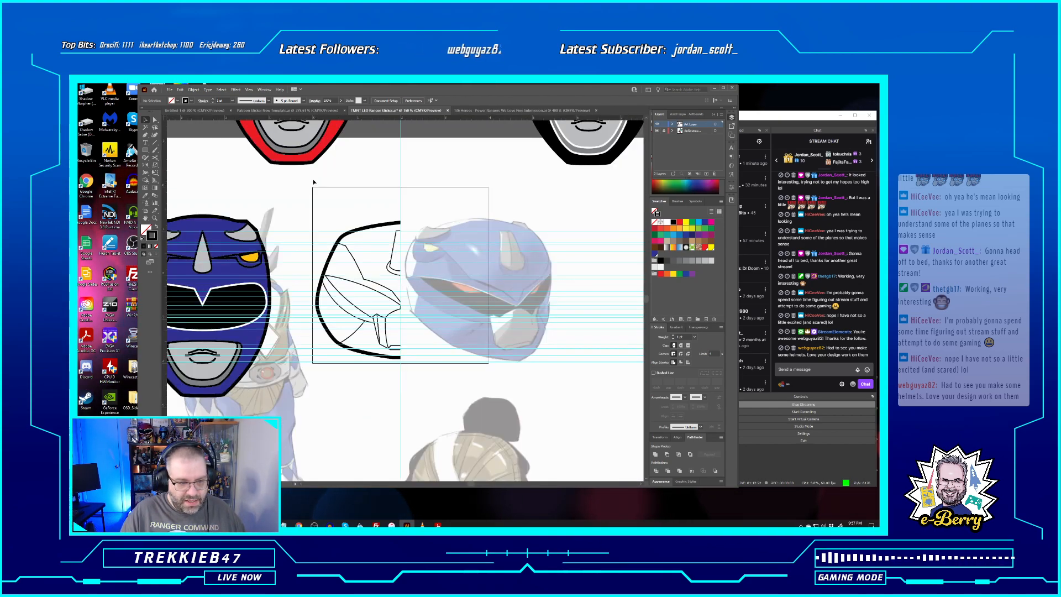
left_click(178, 238)
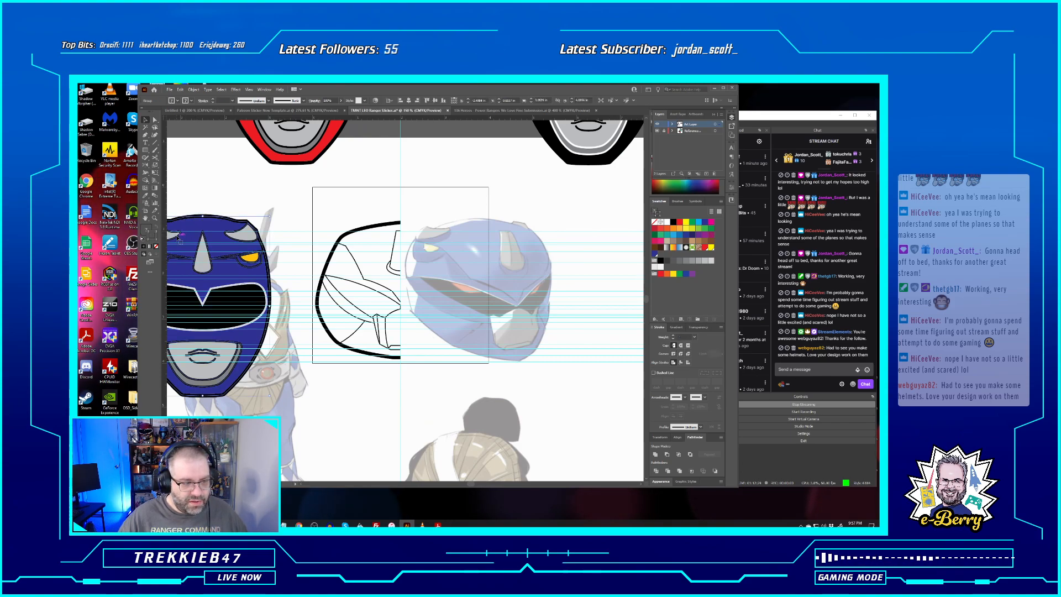
left_click(193, 90)
left_click(205, 127)
left_click(189, 207)
mouse_move(172, 239)
left_mouse_down()
mouse_move(276, 243)
mouse_move(395, 214)
left_mouse_up()
key("ctrl+equal")
key("ctrl+equal")
key("ctrl+equal")
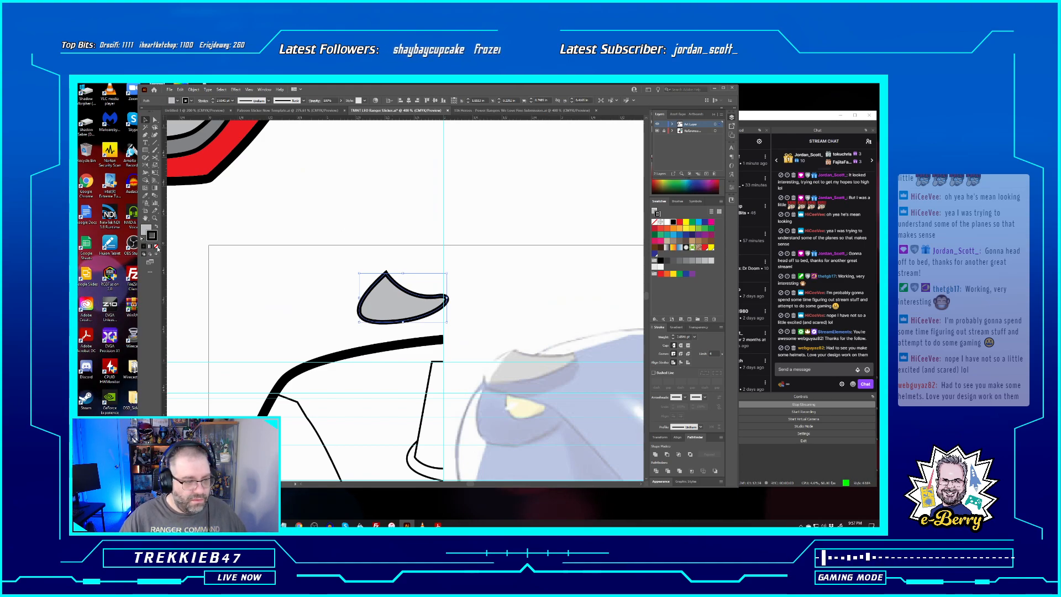
Try the copied brow piece without a fill, undo the fill change and the copy, and clear the selection
left_click(157, 247)
key("ctrl+z")
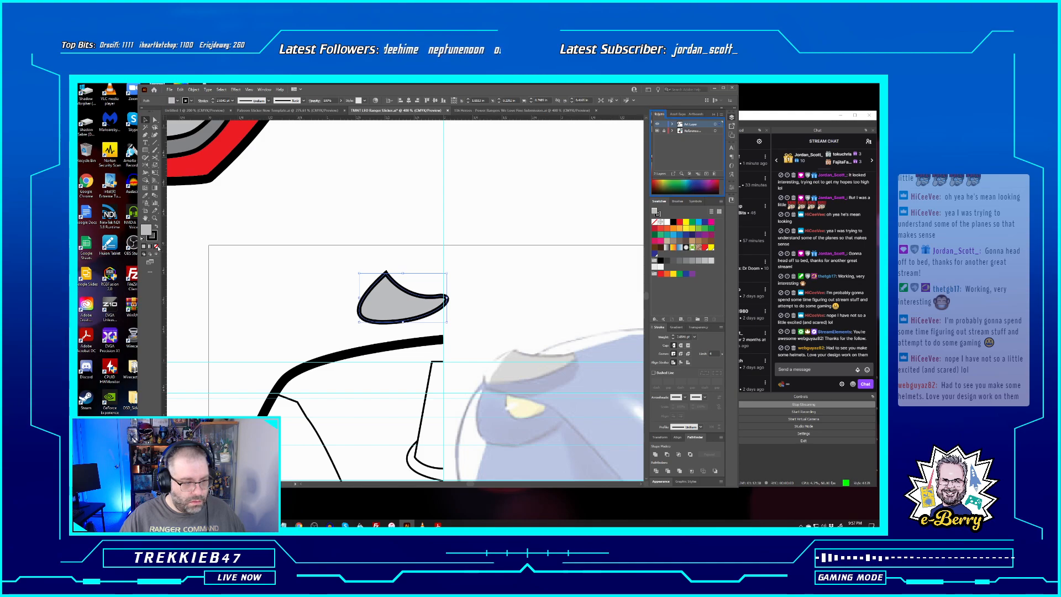
left_click(157, 248)
left_click(288, 290)
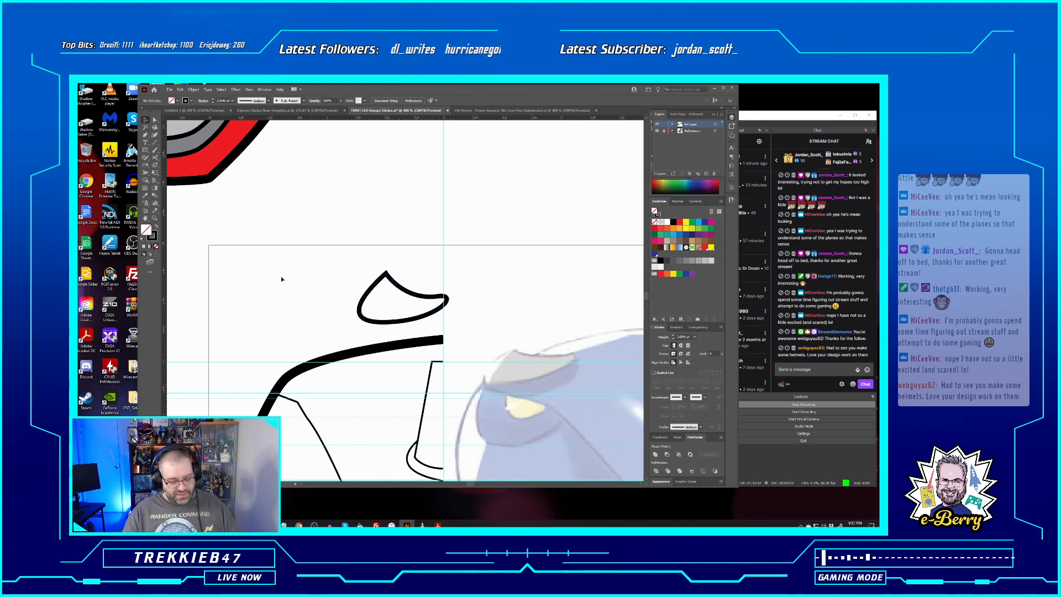
key("ctrl+z")
key("ctrl+z")
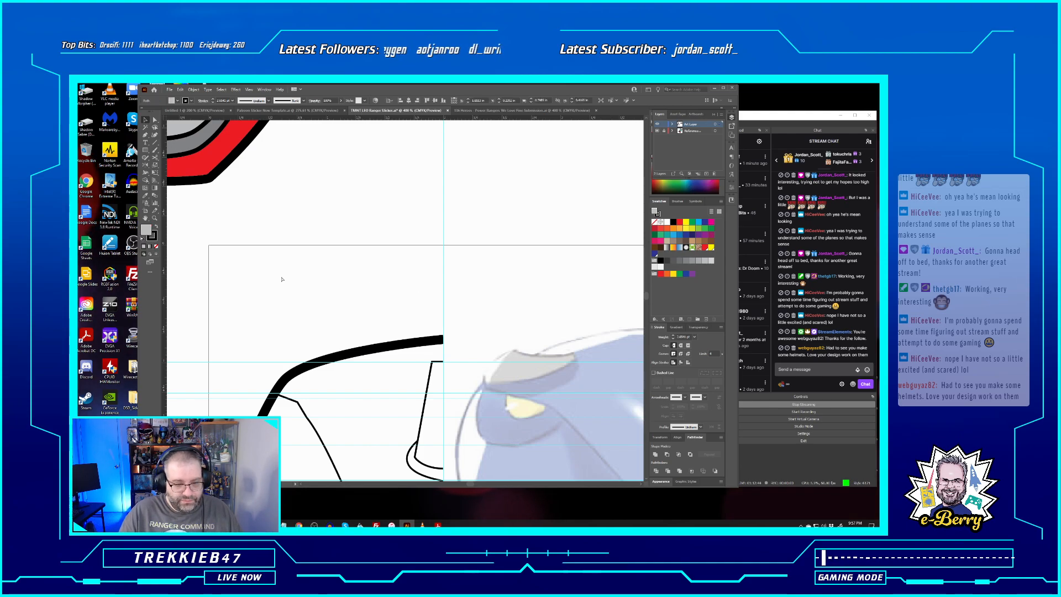
left_click(296, 287)
Draw a curved Pen segment from the upper part of the angled brow line down towards the thick outer outline
scroll(309, 288, "down", 2)
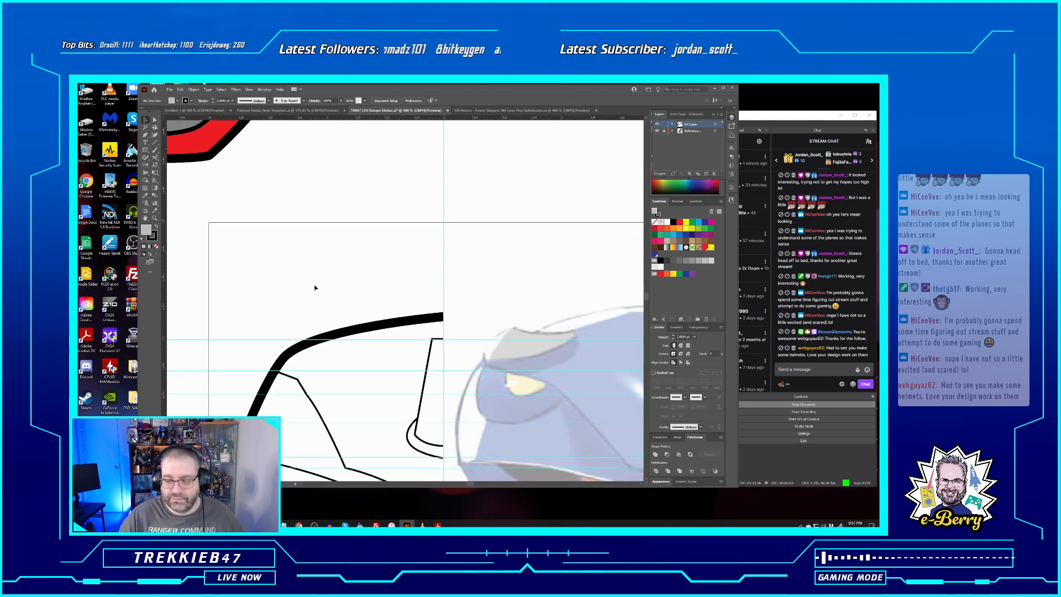
scroll(316, 287, "down", 3)
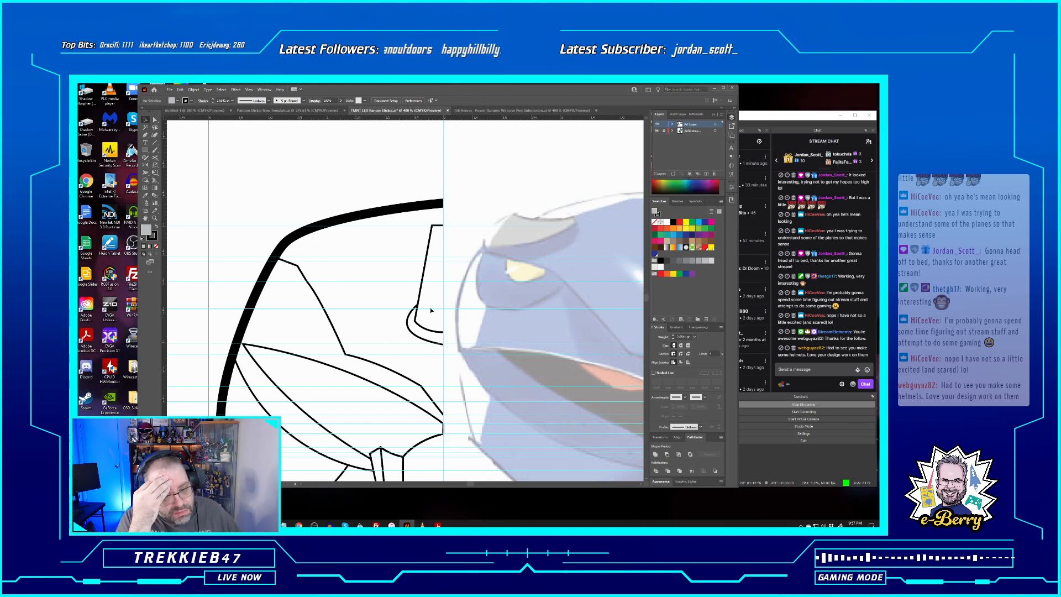
key("p")
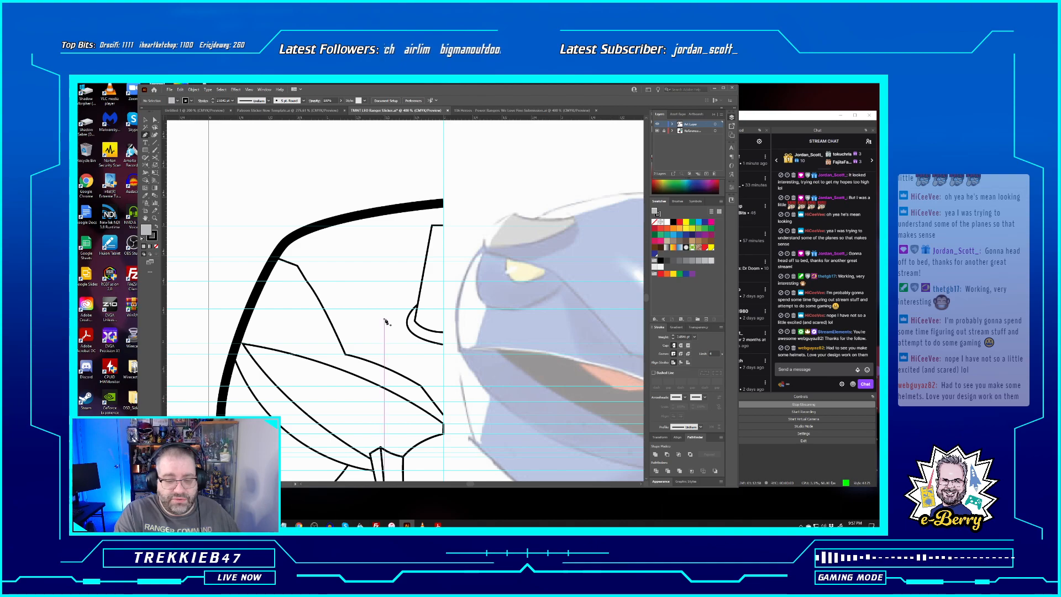
left_click(307, 283)
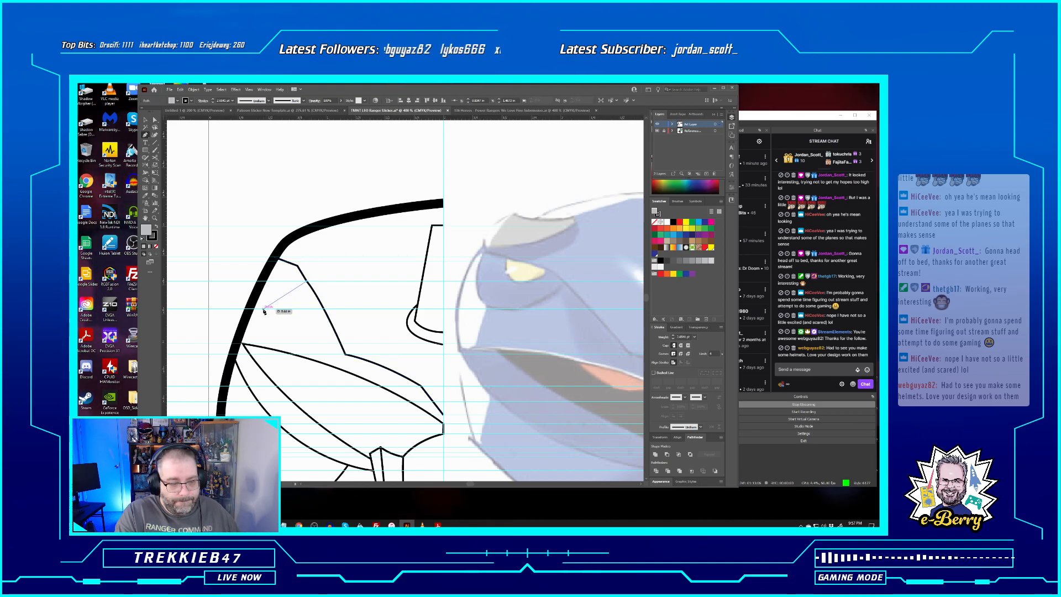
left_click_drag(263, 310, 226, 320)
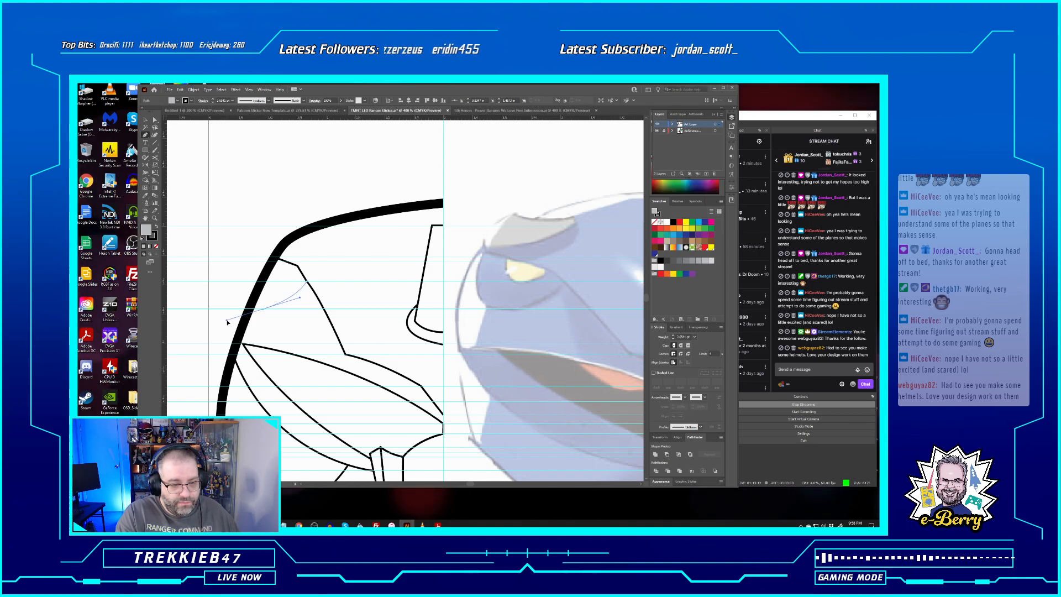
left_click_drag(227, 322, 227, 321)
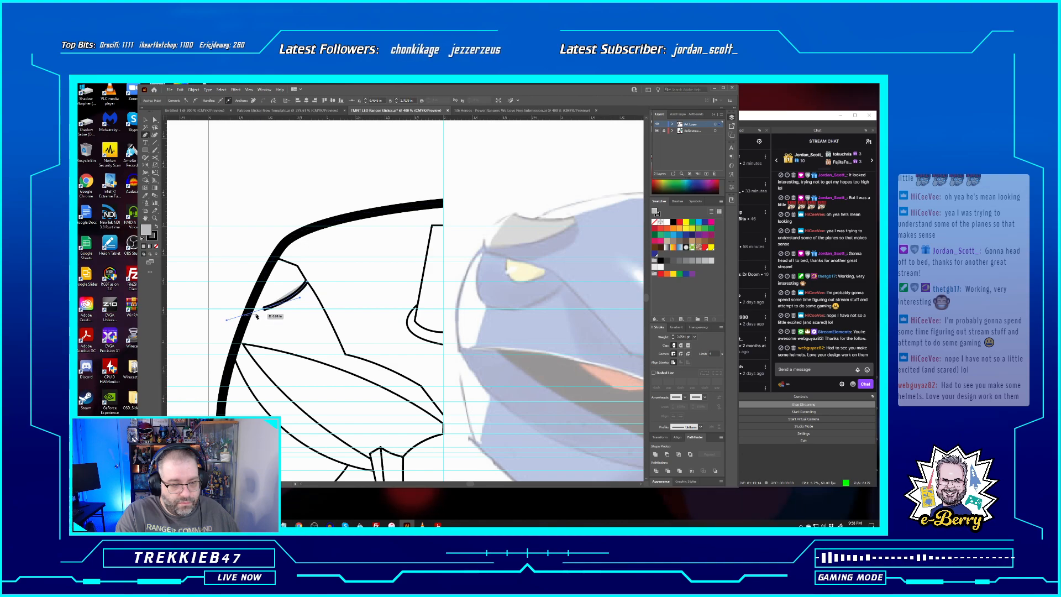
Remove the new curve's fill and choose a thinner stroke weight matching the other inner lines
key("slash")
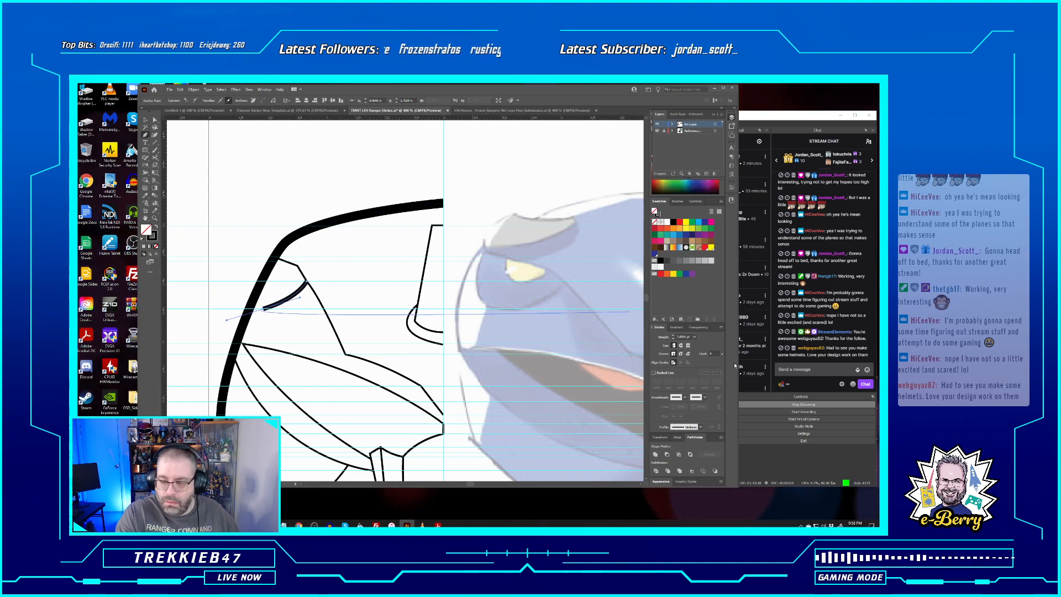
left_click(695, 337)
left_click(701, 365)
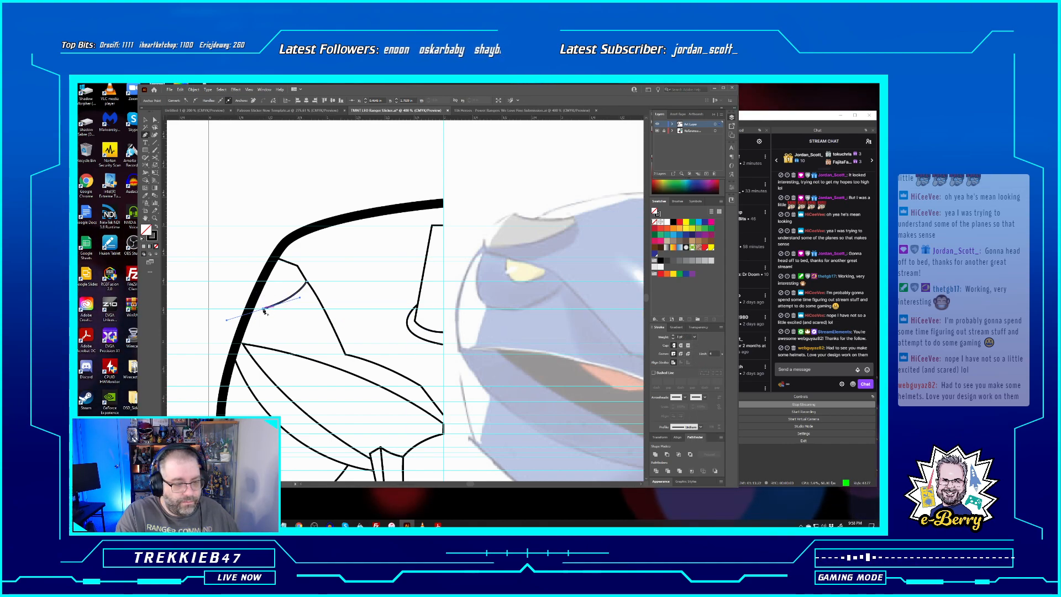
Continue the curve across the thick outline to an end point outside the helmet and deselect it
left_click(199, 266)
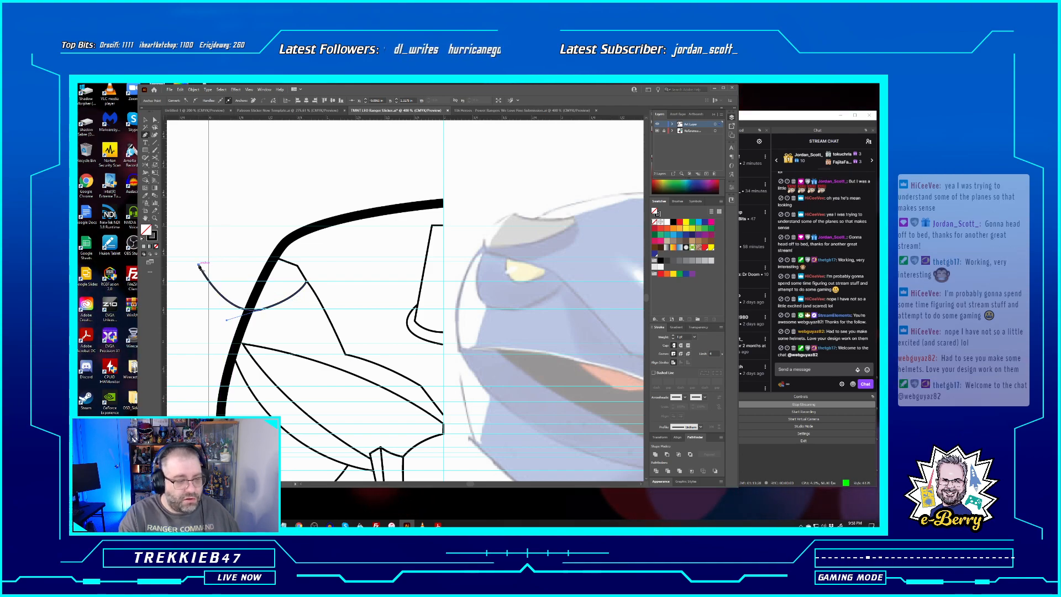
left_click(145, 120)
left_click(181, 145)
left_click(145, 136)
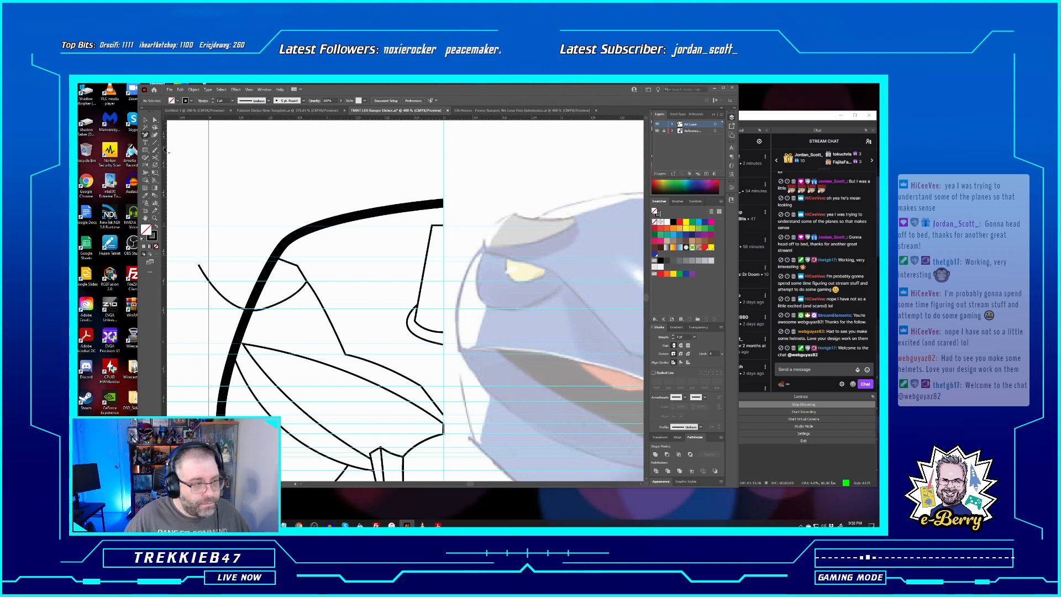
Remove the inner curve's segment outside the thick outline so the curve ends at the outline, and deselect it
left_click(155, 120)
left_click(288, 301)
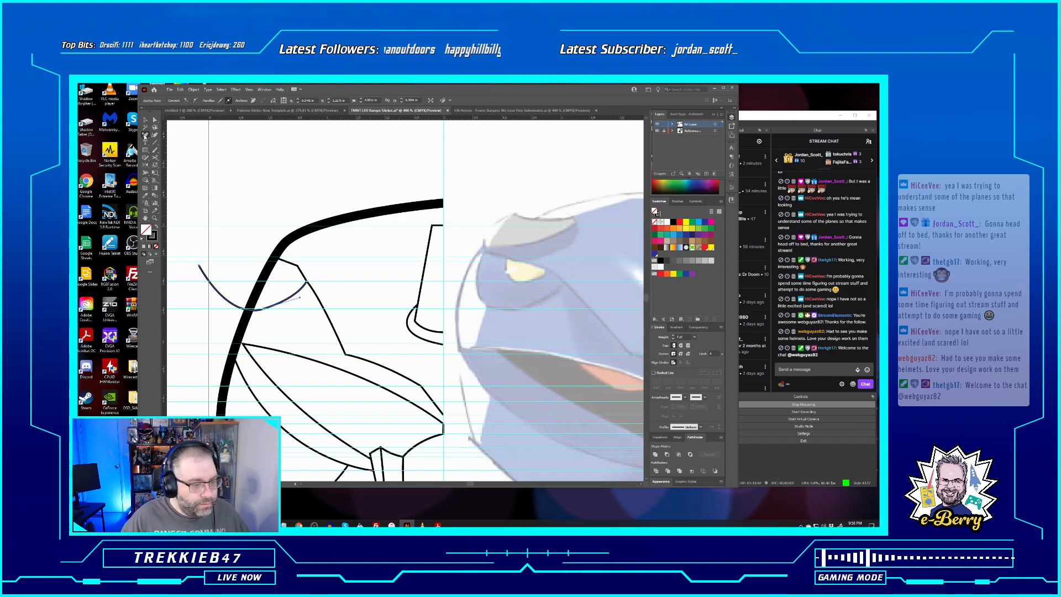
left_click(250, 312)
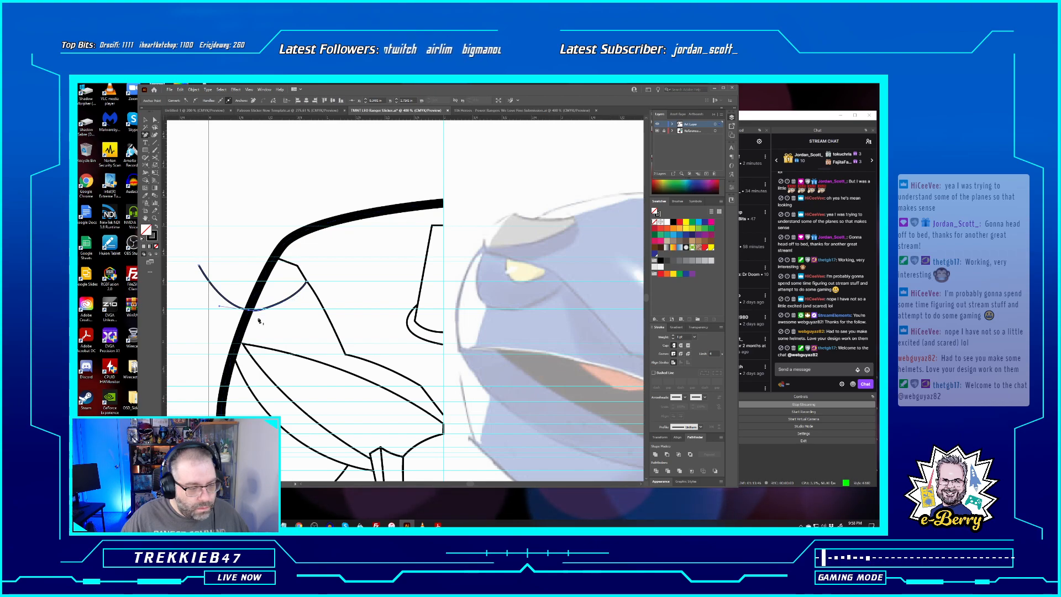
left_click(146, 134)
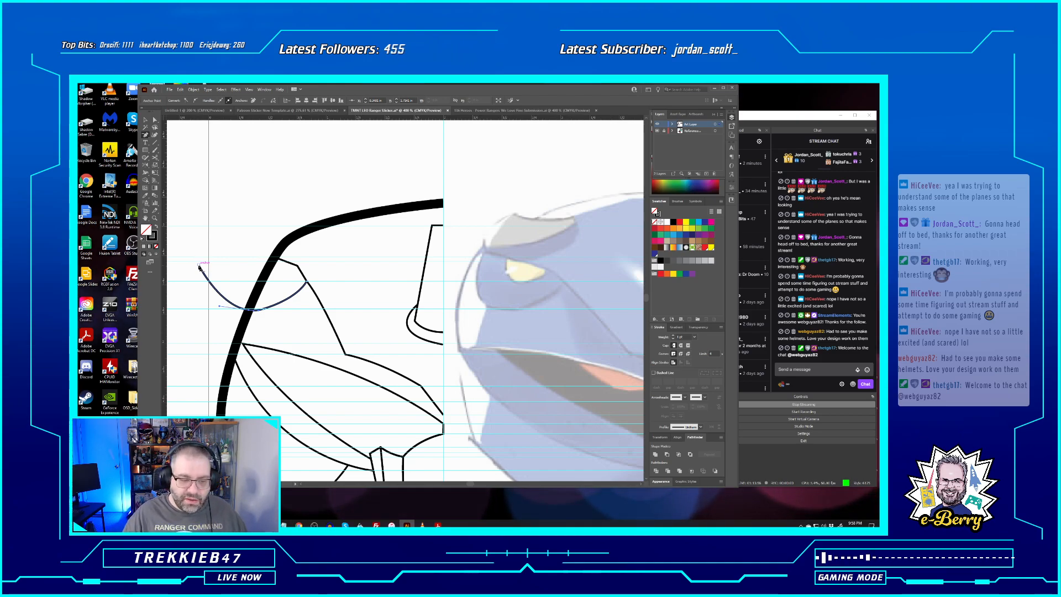
key("ctrl+z")
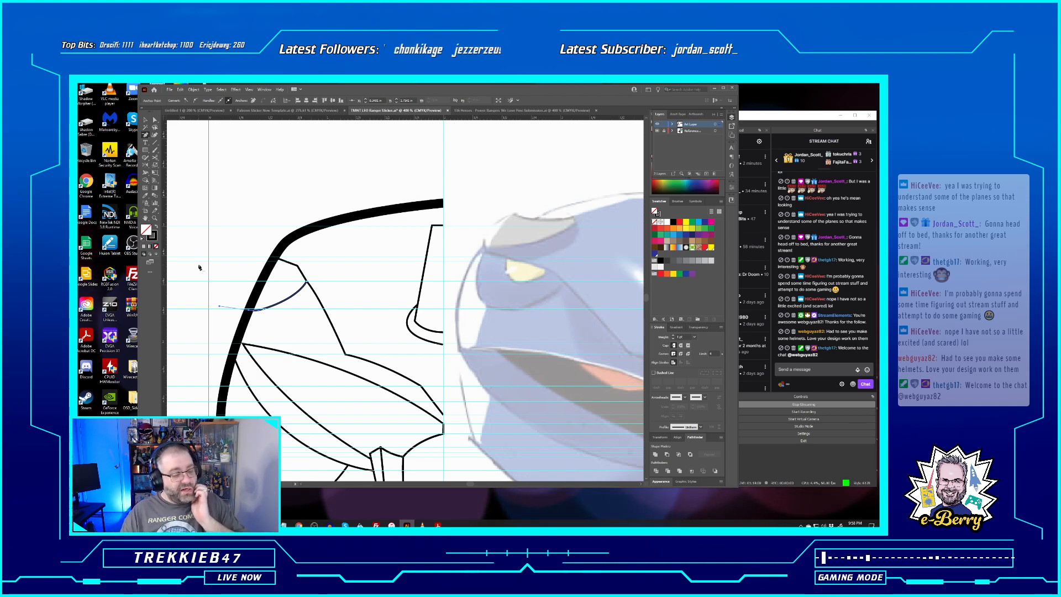
left_click(146, 120)
left_click(239, 257)
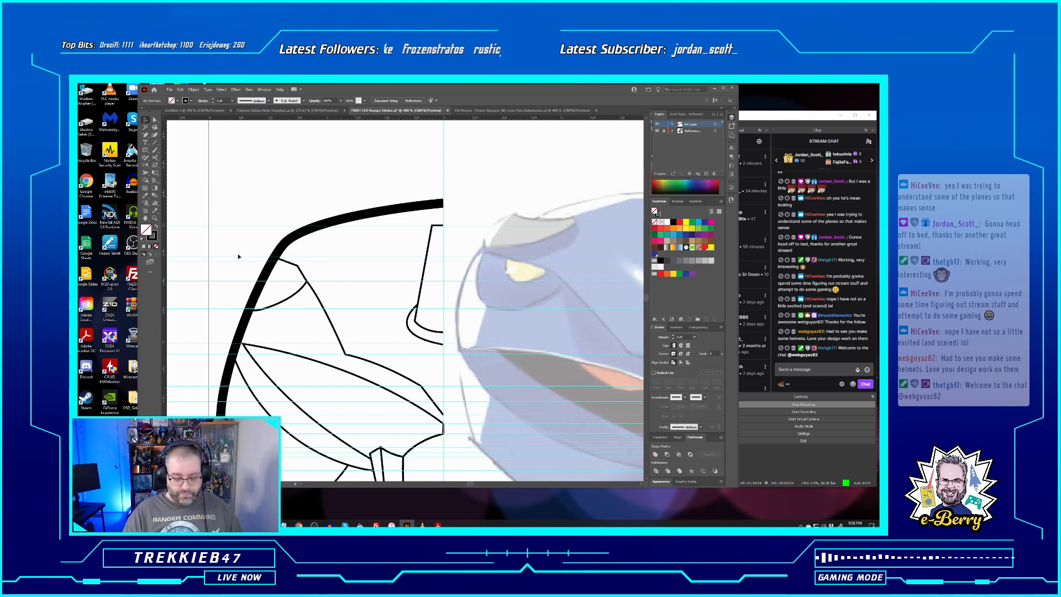
Move the blank untitled document behind the other open documents, return to the helmet document and save it
key("ctrl+minus")
key("ctrl+minus")
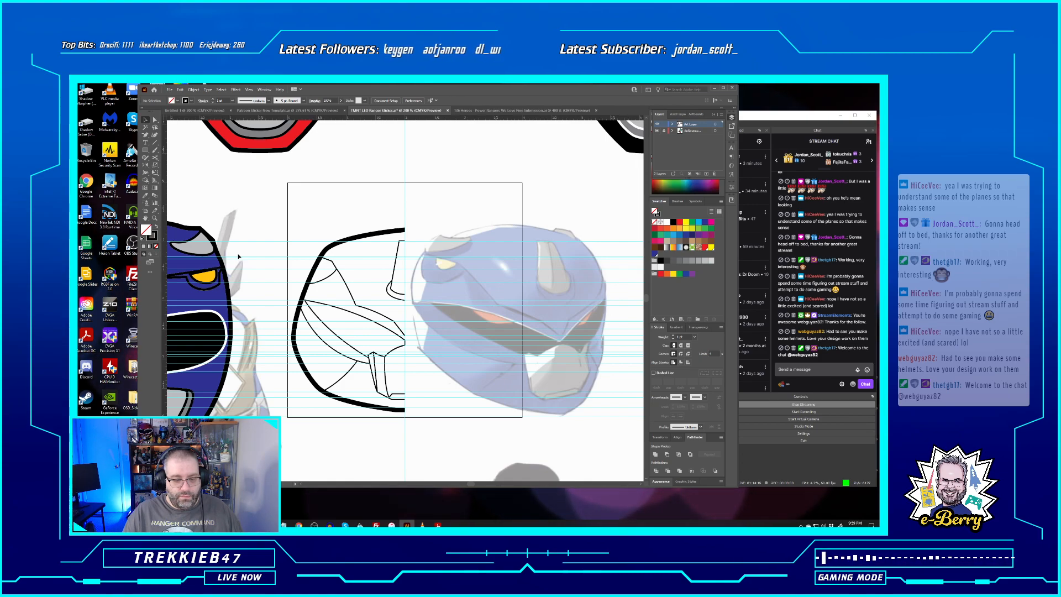
key("ctrl+plus")
key("ctrl+plus")
key("ctrl+plus")
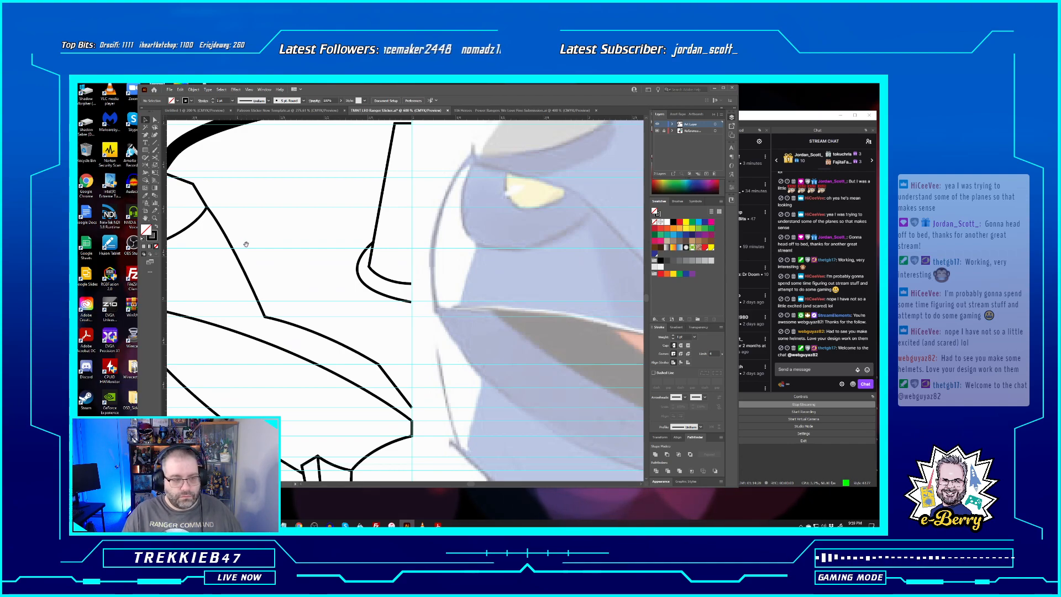
left_click_drag(239, 256, 328, 261)
left_click_drag(405, 225, 385, 237)
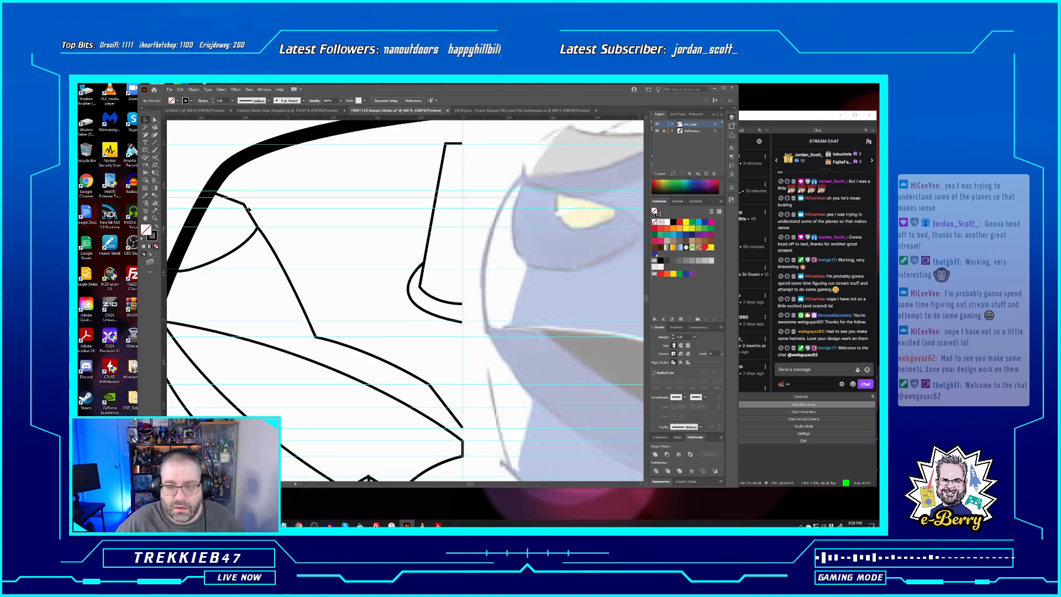
mouse_move(205, 110)
left_mouse_down()
mouse_move(222, 173)
mouse_move(217, 116)
left_mouse_up()
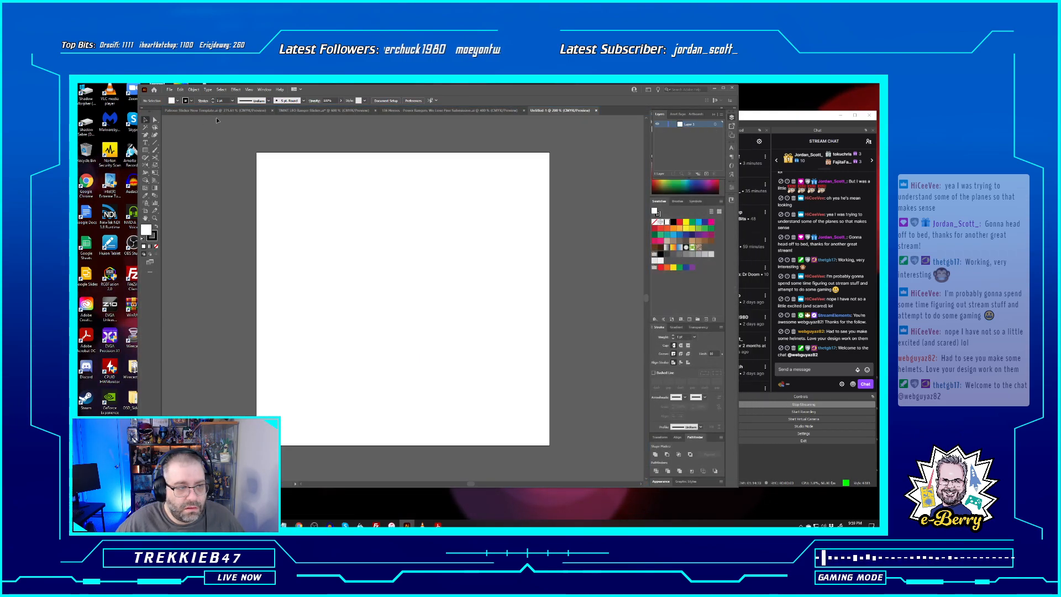
left_click(295, 110)
left_click(170, 90)
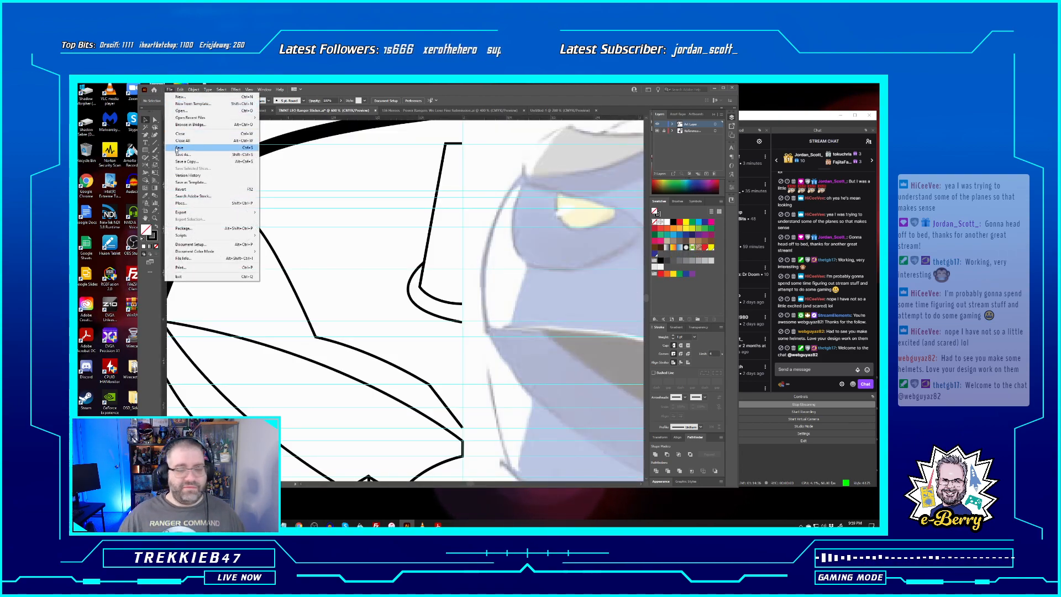
left_click(175, 148)
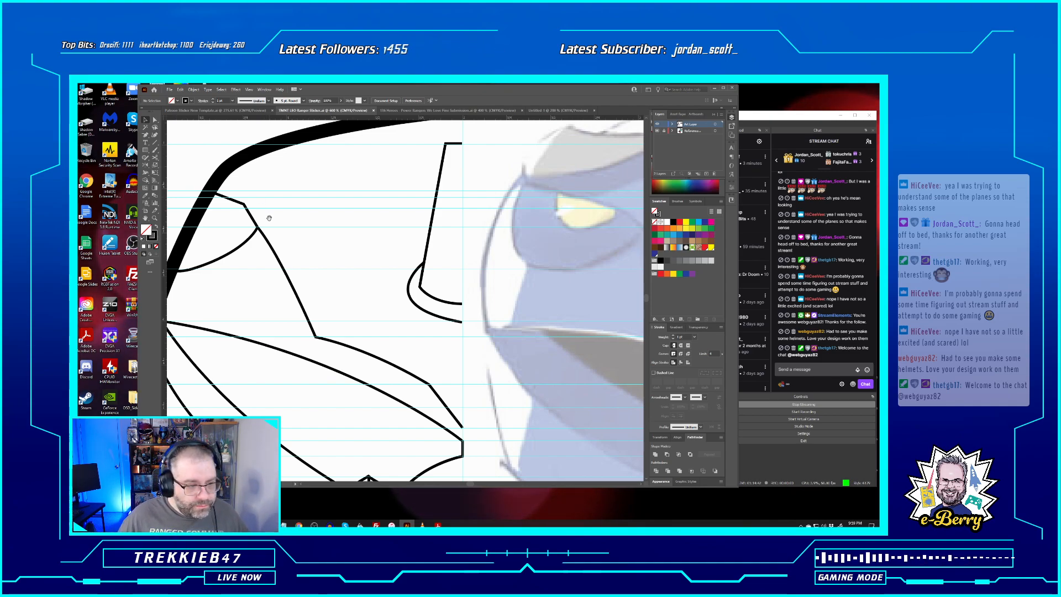
Draw a small curved Pen segment from the upper corner of the angled brow line down to the thick outer outline
left_click_drag(270, 219, 289, 227)
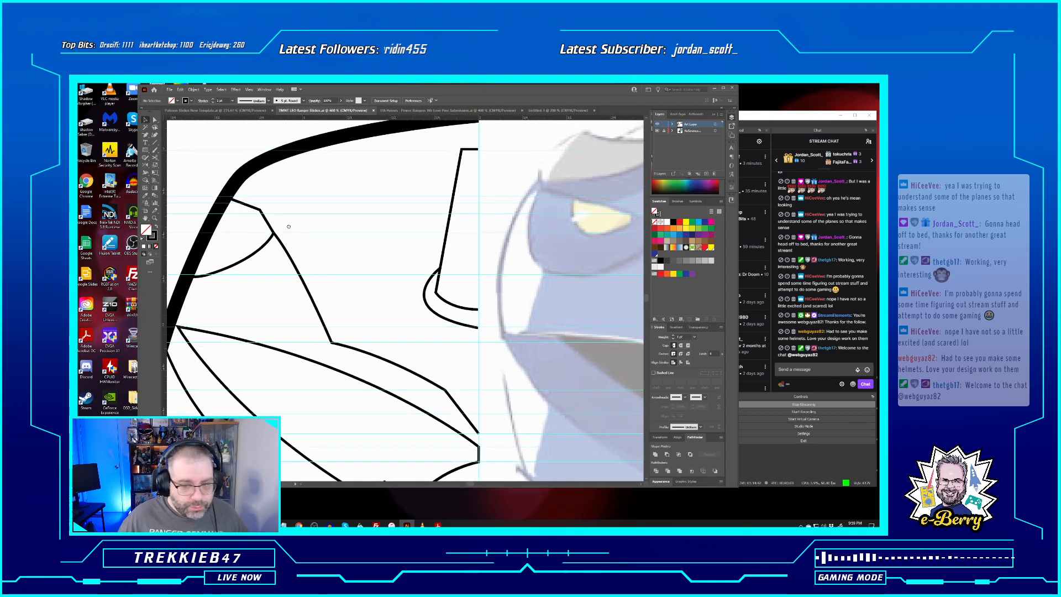
left_click(145, 134)
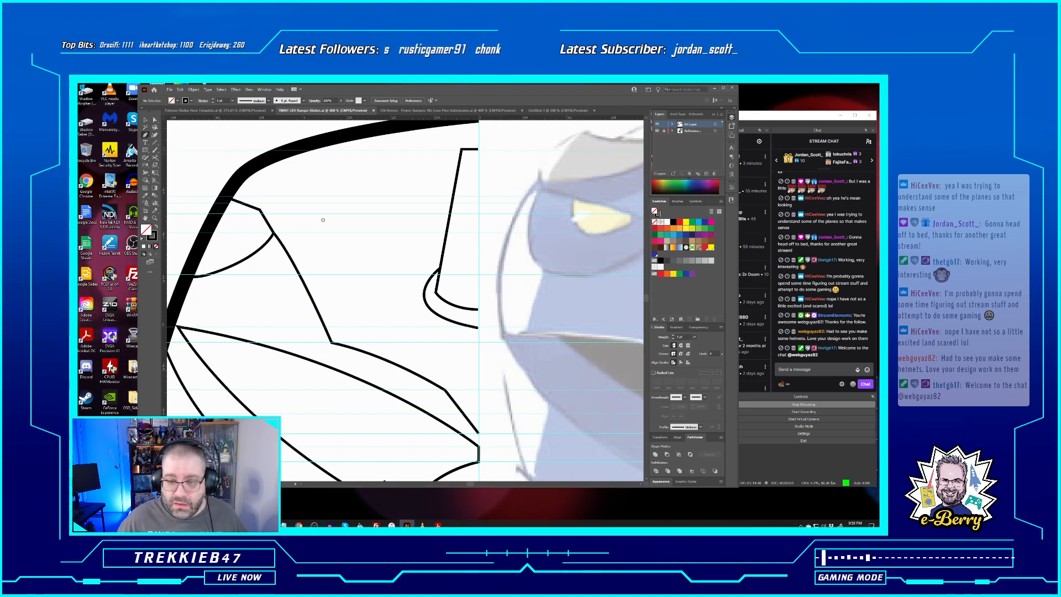
scroll(323, 219, "down", 4)
scroll(282, 207, "down", 1)
scroll(279, 206, "left", 2)
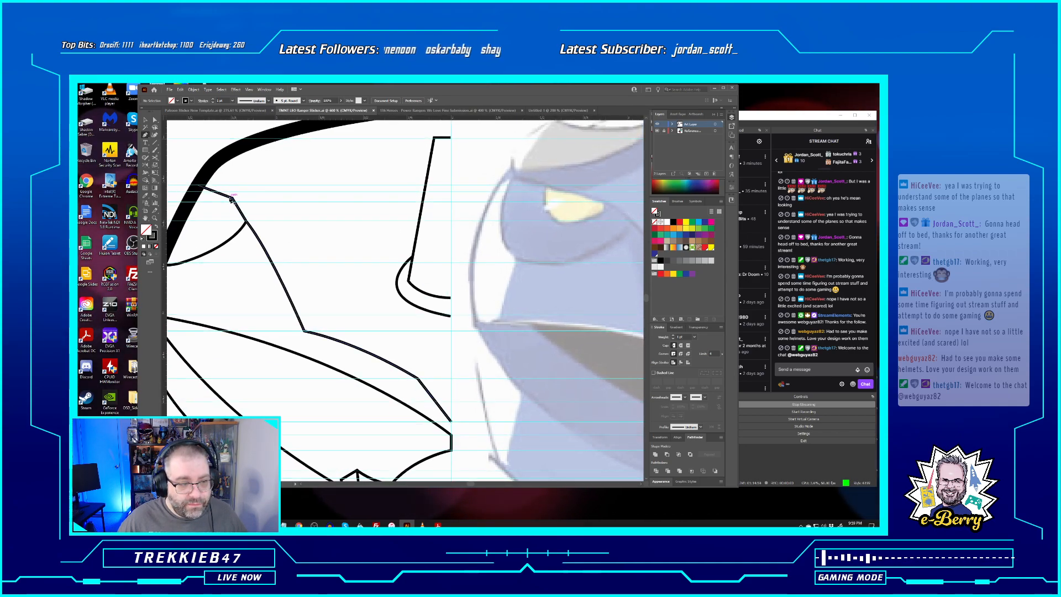
left_click(231, 199)
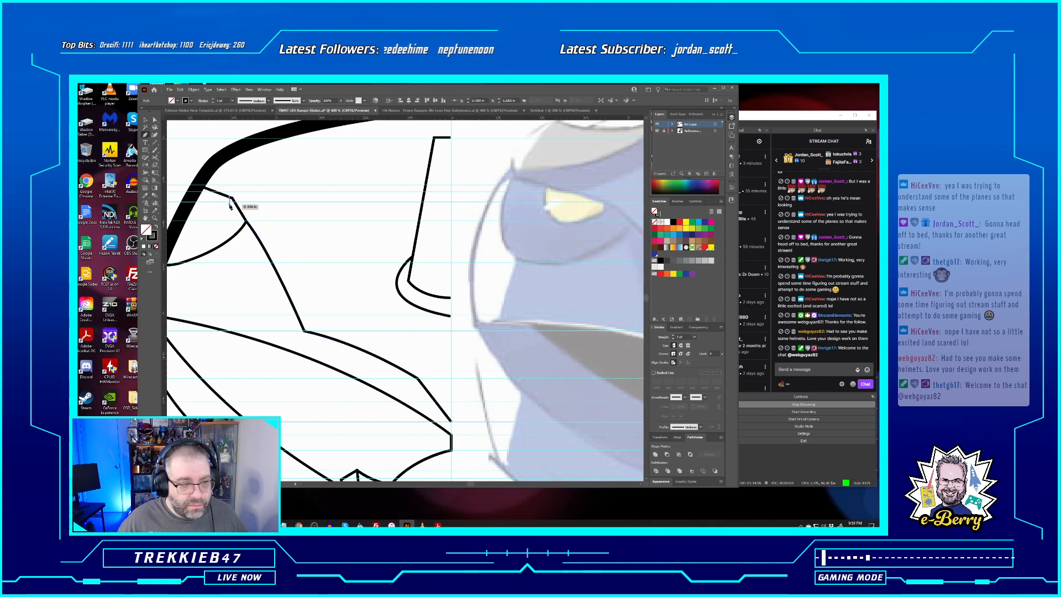
left_click_drag(228, 205, 238, 236)
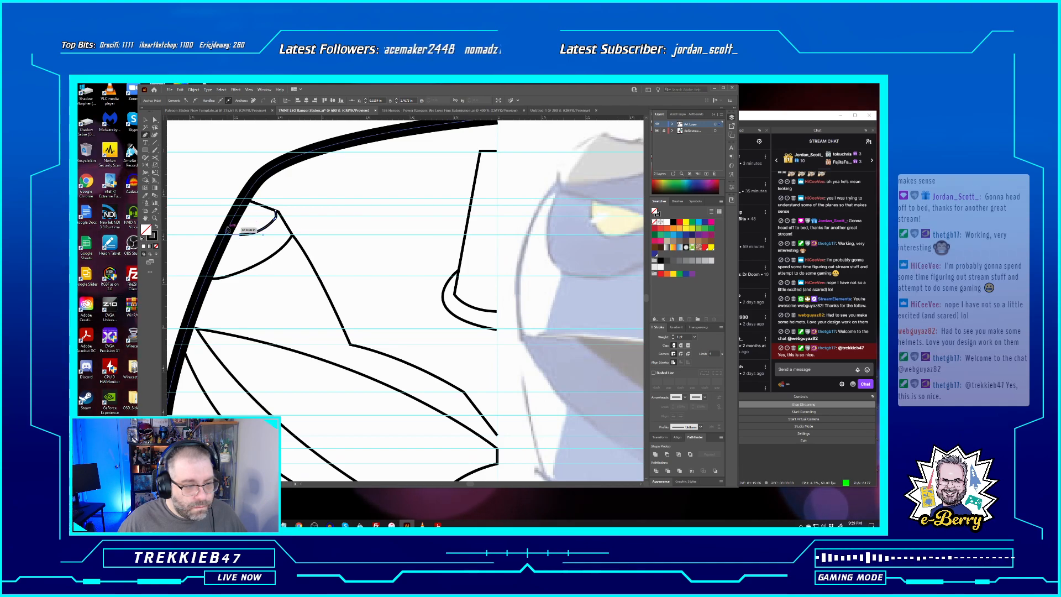
Continue the small curve across the thick outline, finish it near the brow line's upper end, and deselect it
left_click(241, 236)
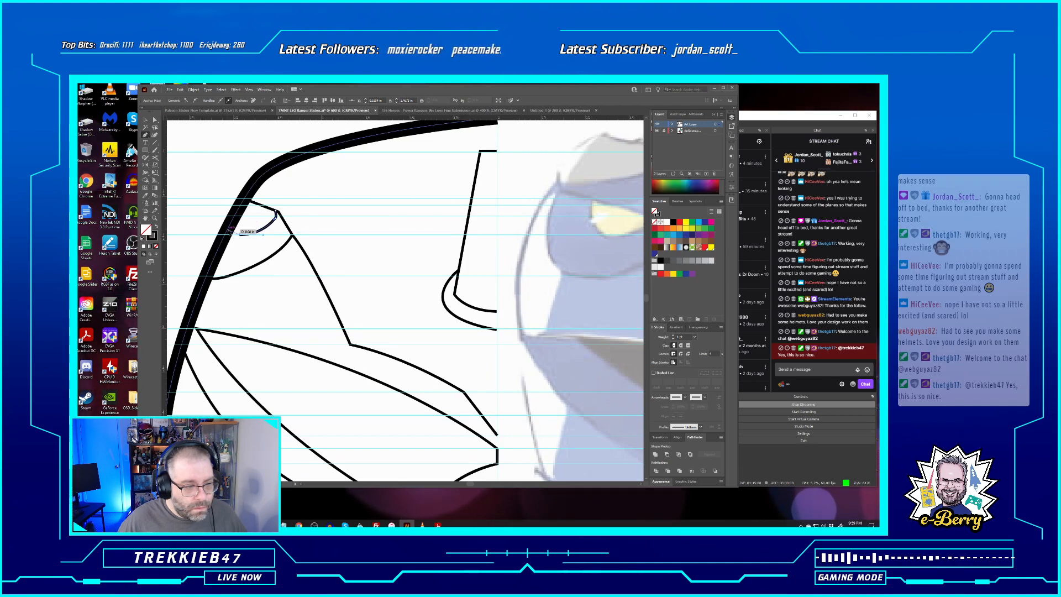
left_click_drag(228, 230, 223, 224)
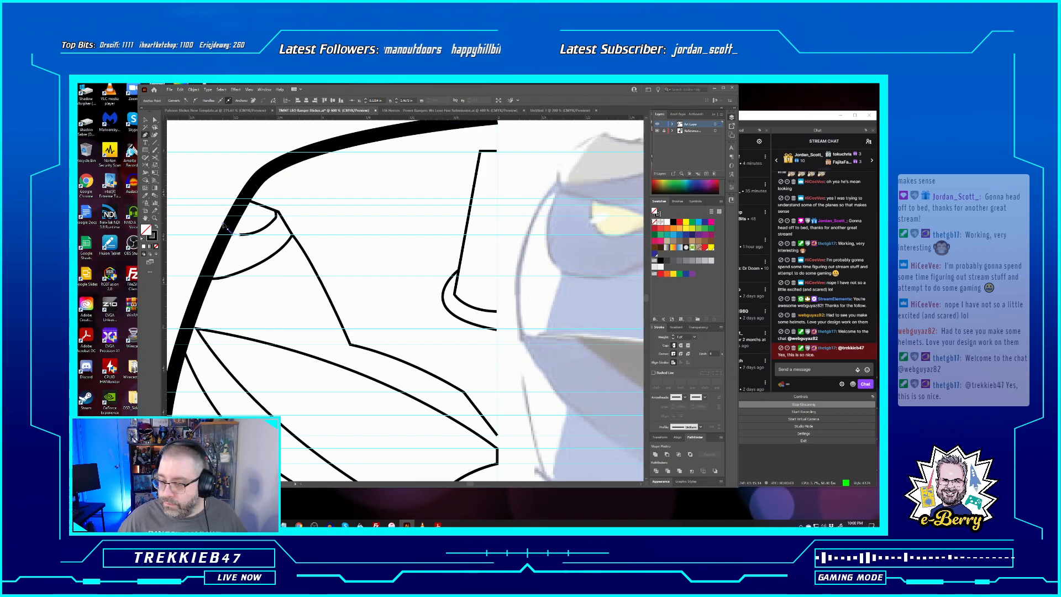
left_click_drag(223, 223, 223, 224)
left_click(228, 230)
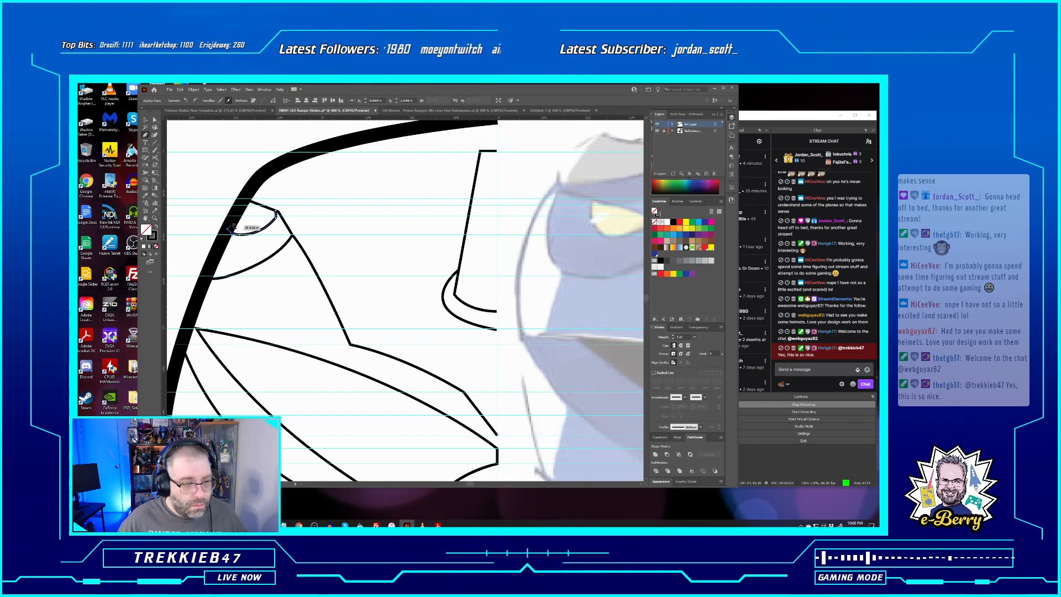
left_click(249, 202)
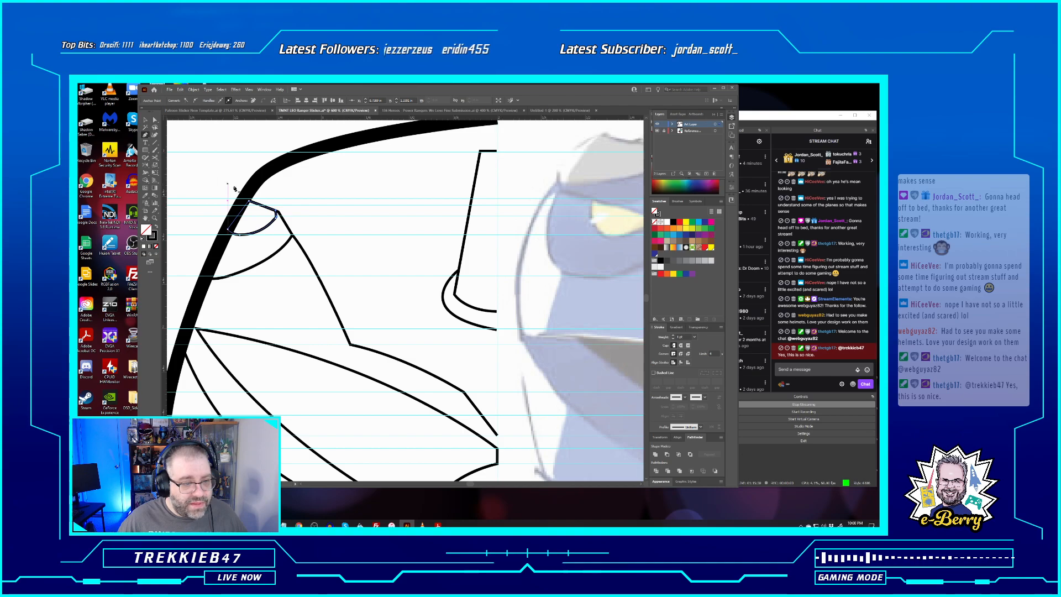
left_click(145, 119)
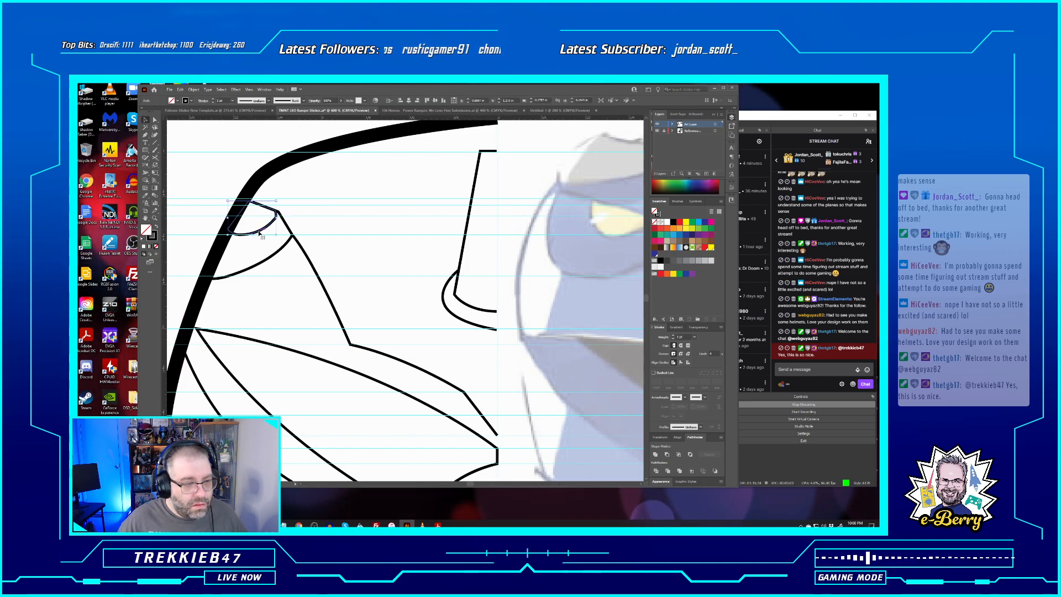
left_click(223, 181)
Add three horizontal guides across the top of the helmet, following the heights of the grey brow piece in the reference drawing
key("ctrl+minus")
key("ctrl+minus")
key("ctrl+minus")
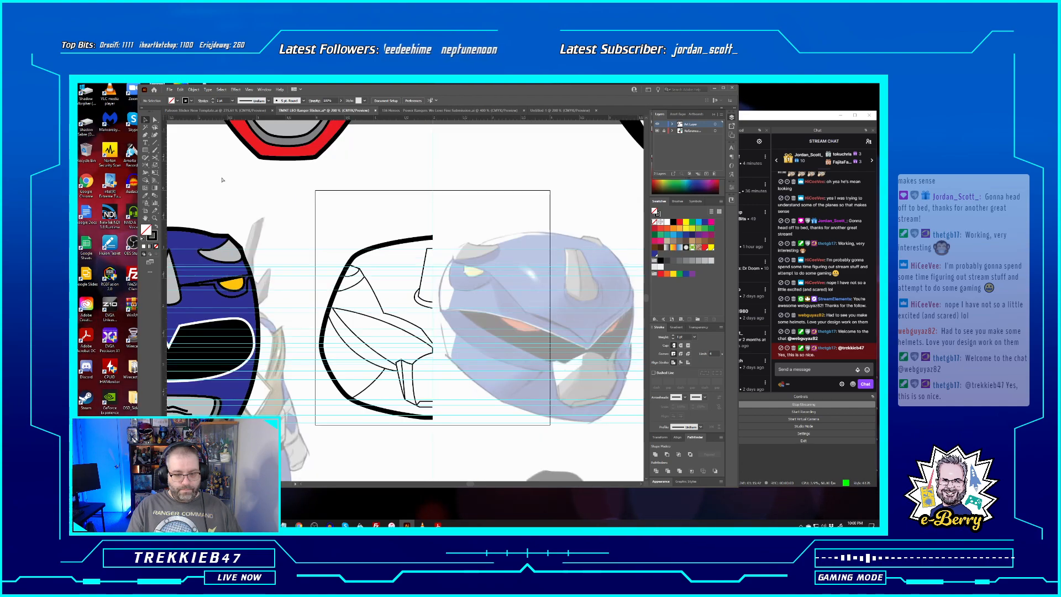
key("ctrl+minus")
key("ctrl+minus")
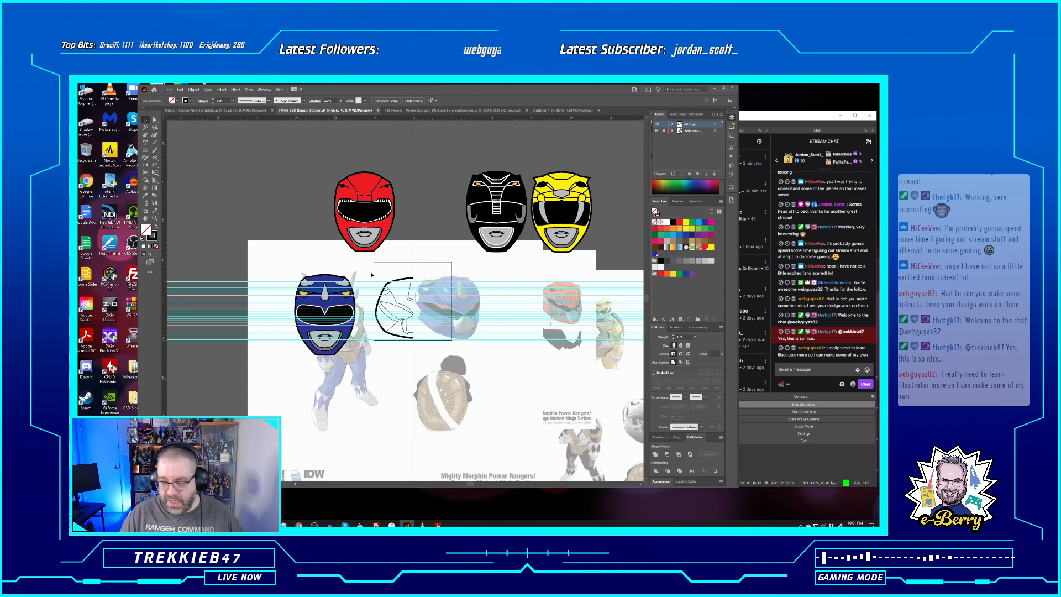
scroll(372, 274, "up", 5)
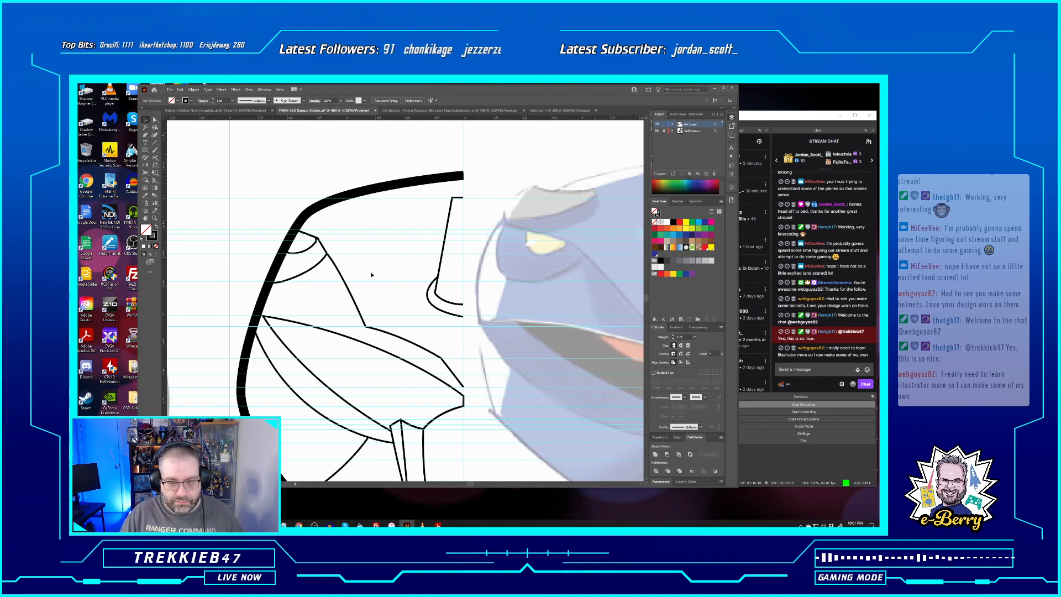
left_click_drag(306, 118, 332, 188)
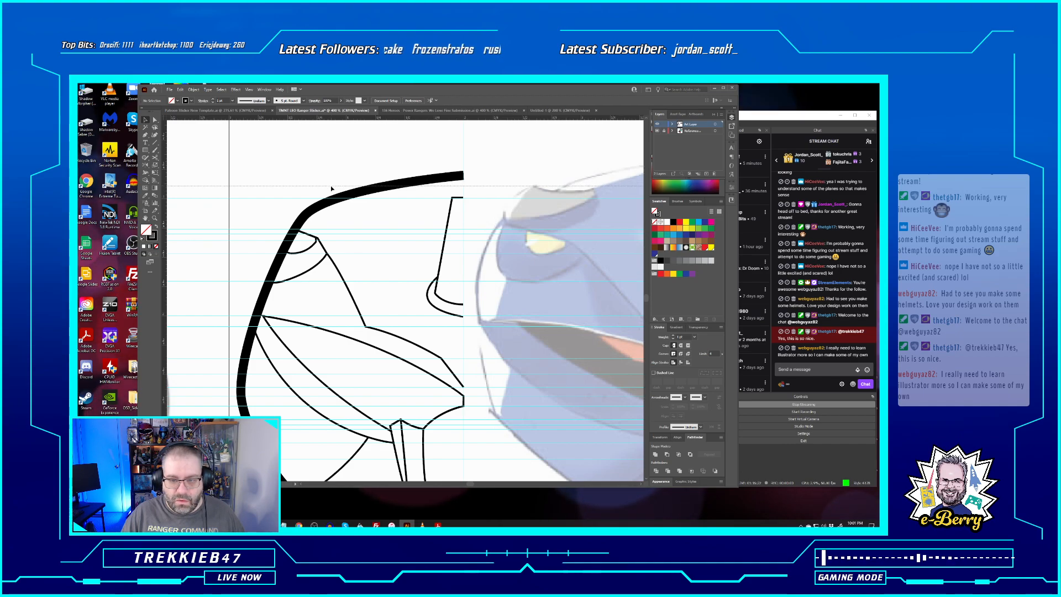
left_click_drag(281, 118, 296, 180)
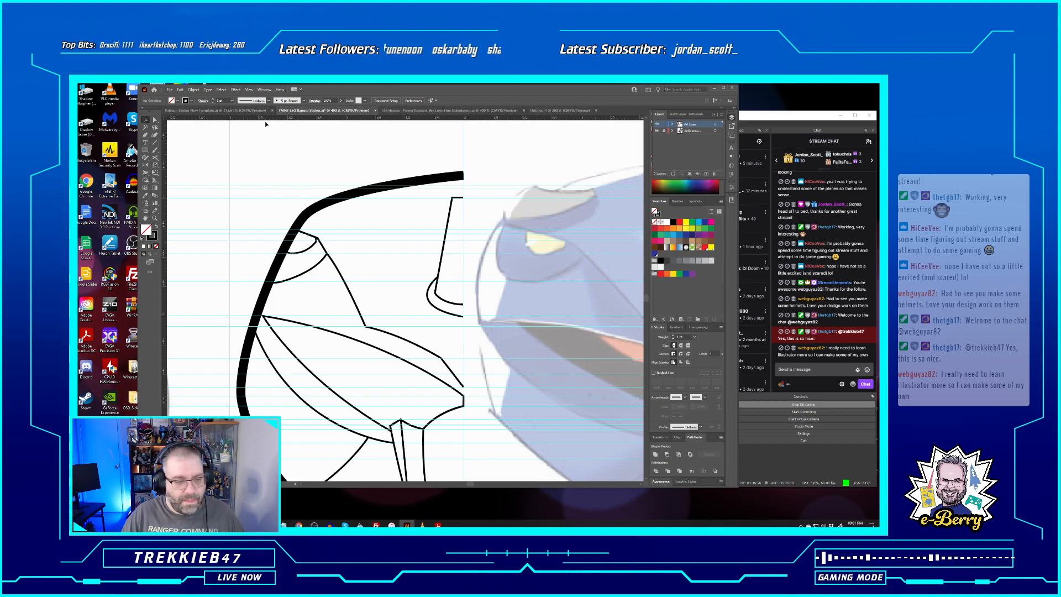
left_click_drag(274, 118, 286, 198)
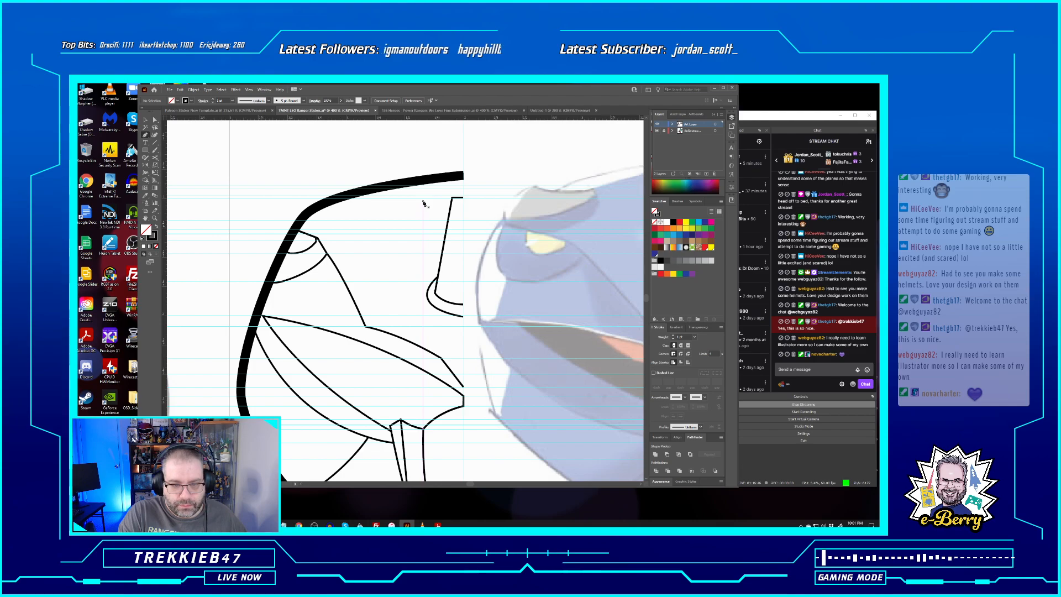
Draw a Pen path with a short straight segment down from the upper outline and a curve to the outline's bend, ending just outside it
left_click_drag(400, 220, 355, 221)
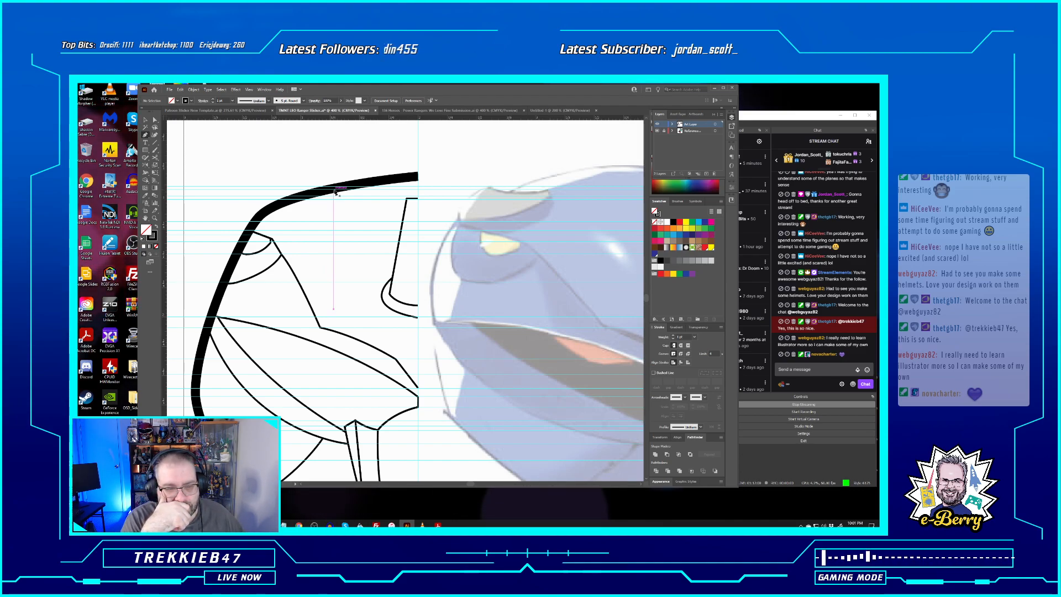
left_click_drag(336, 192, 338, 198)
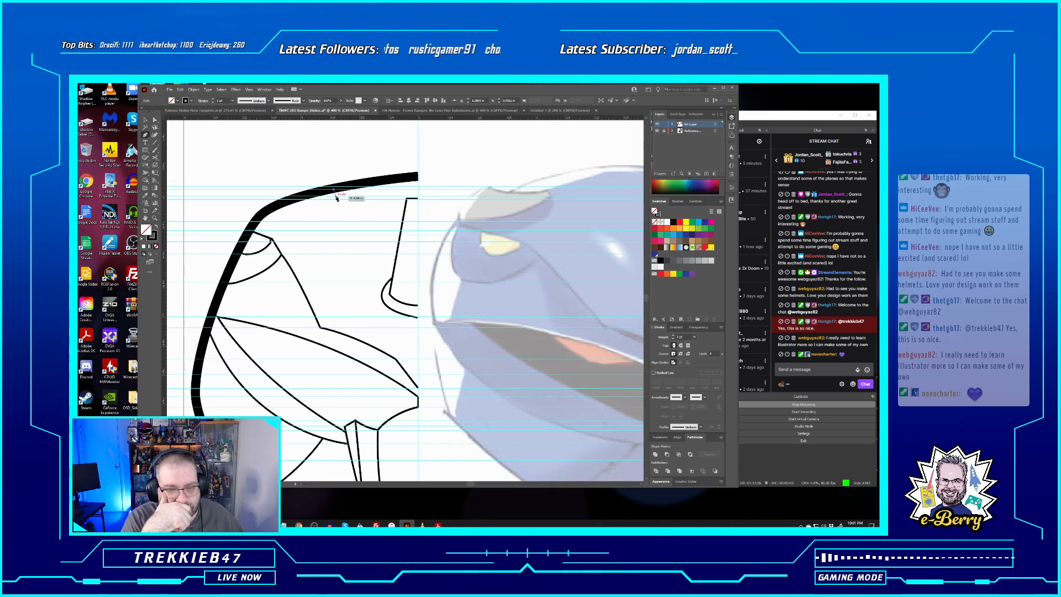
mouse_move(336, 197)
left_mouse_down()
mouse_move(274, 234)
mouse_move(257, 221)
mouse_move(186, 228)
mouse_move(197, 229)
left_mouse_up()
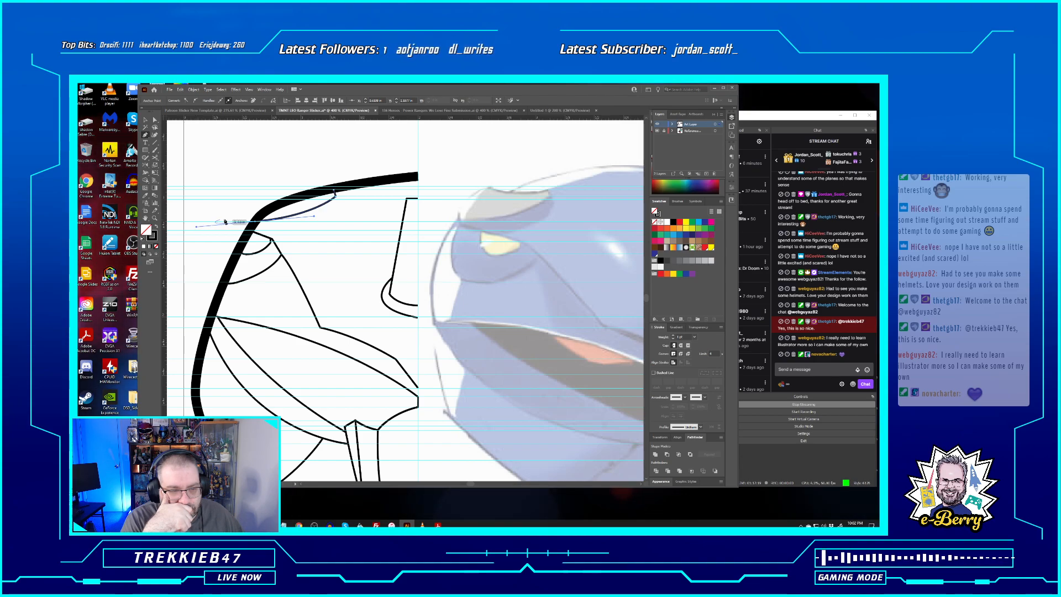
left_click(255, 222)
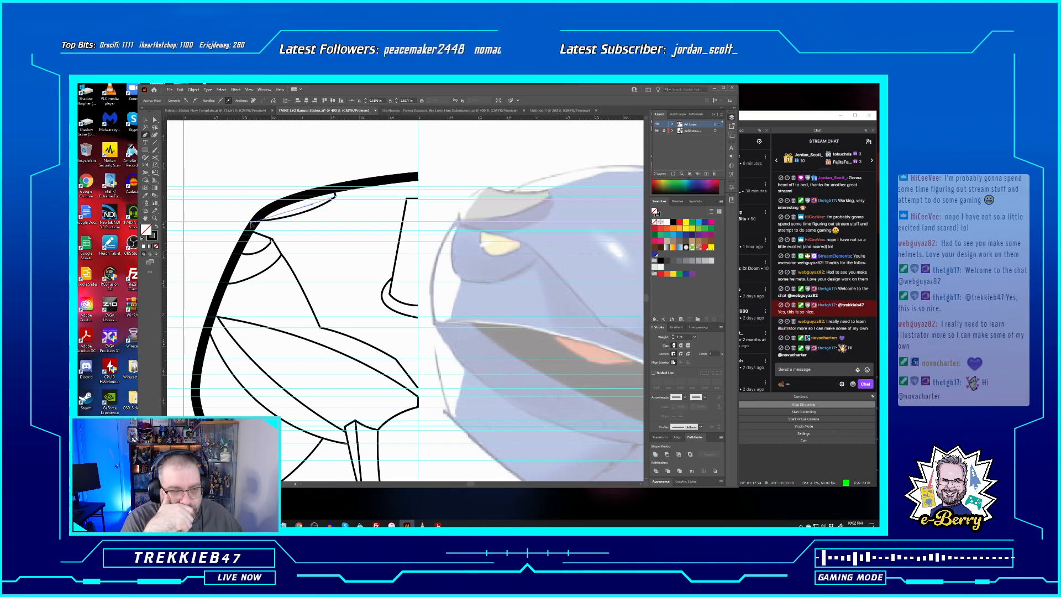
left_click_drag(250, 224, 248, 219)
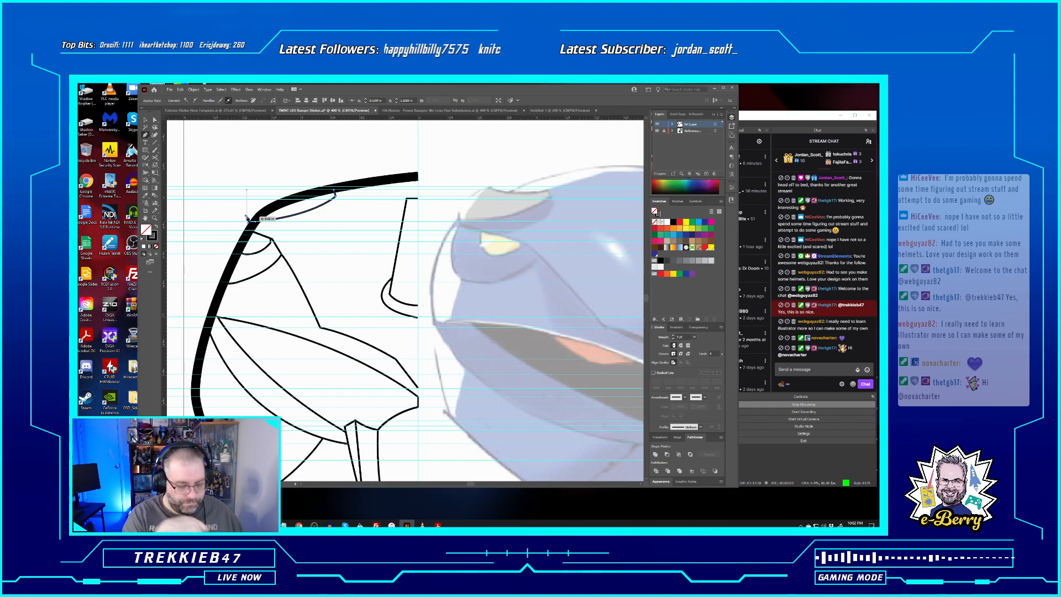
Move the reference drawing sideways so its helmet overlaps the half outline across the vertical centre guide, and lock the reference layer again
key("ctrl+equal")
key("ctrl+minus")
key("ctrl+minus")
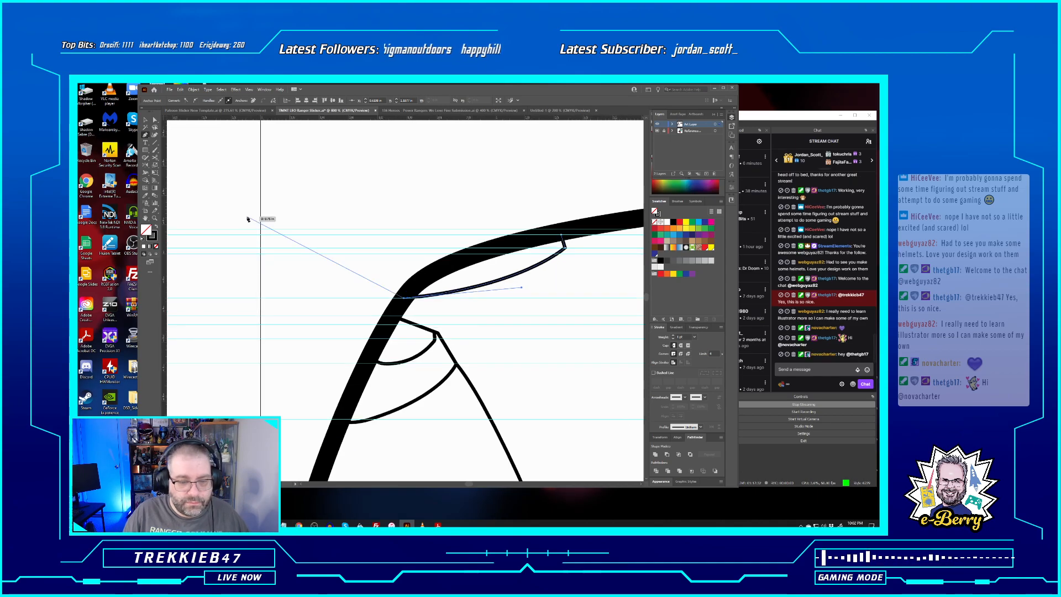
key("ctrl+minus")
key("ctrl+minus")
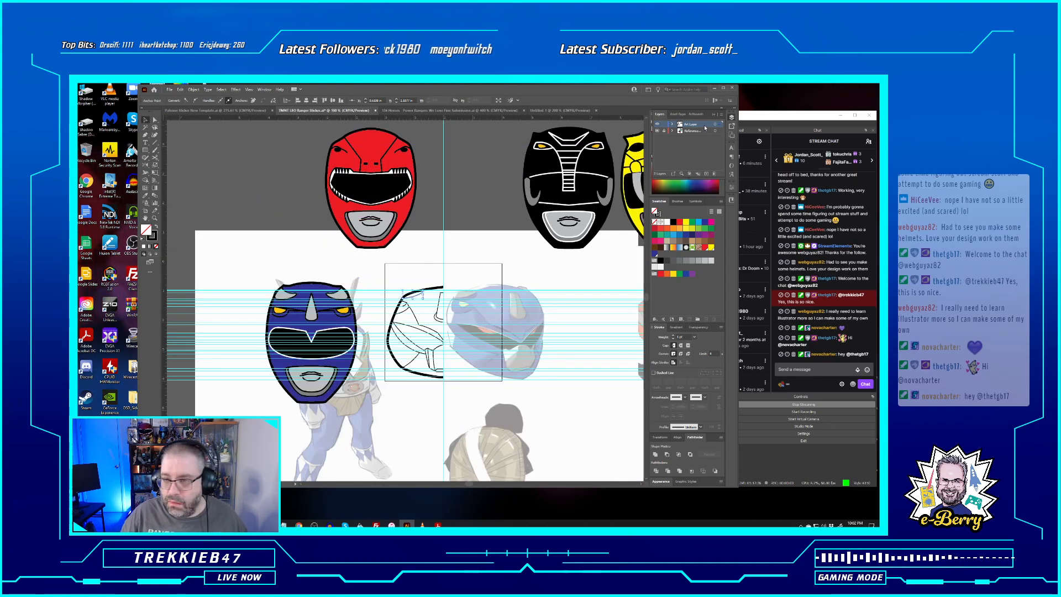
left_click(543, 299)
left_click_drag(534, 342, 503, 341)
scroll(503, 339, "up", 6)
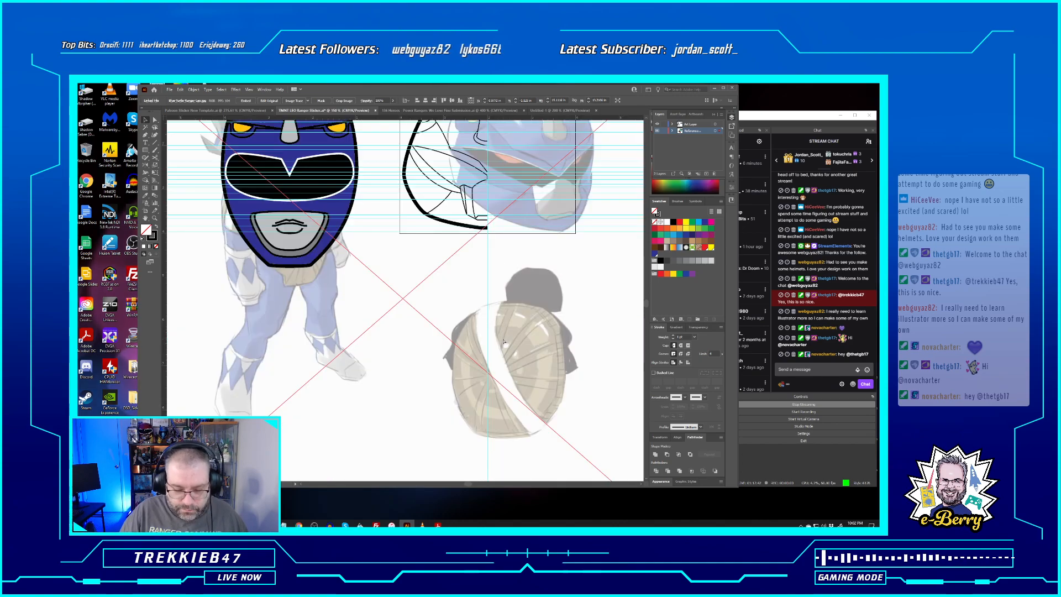
scroll(503, 338, "down", 5)
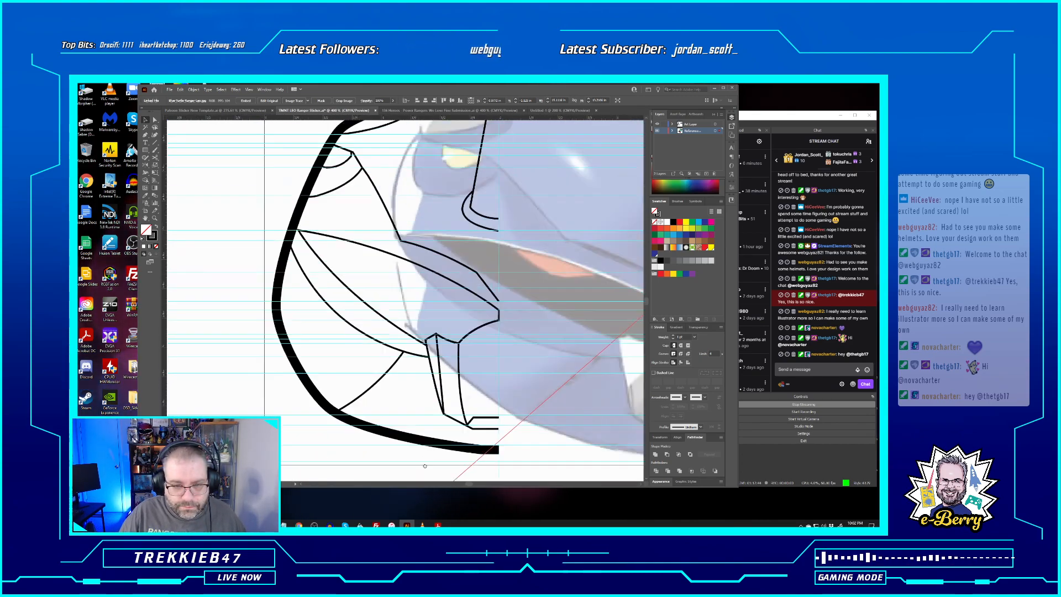
left_click_drag(481, 285, 471, 296)
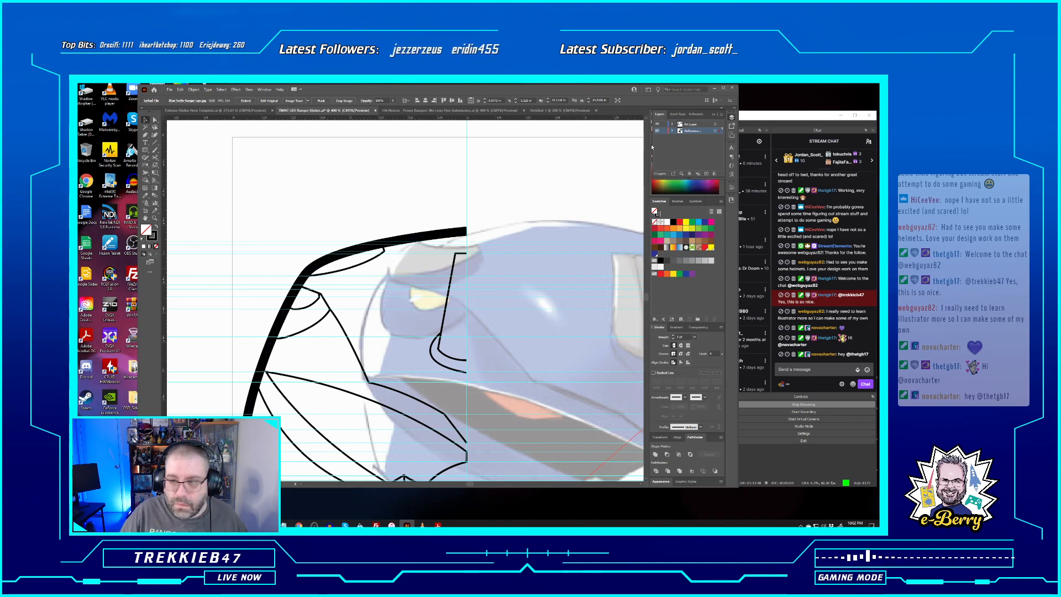
left_click(665, 132)
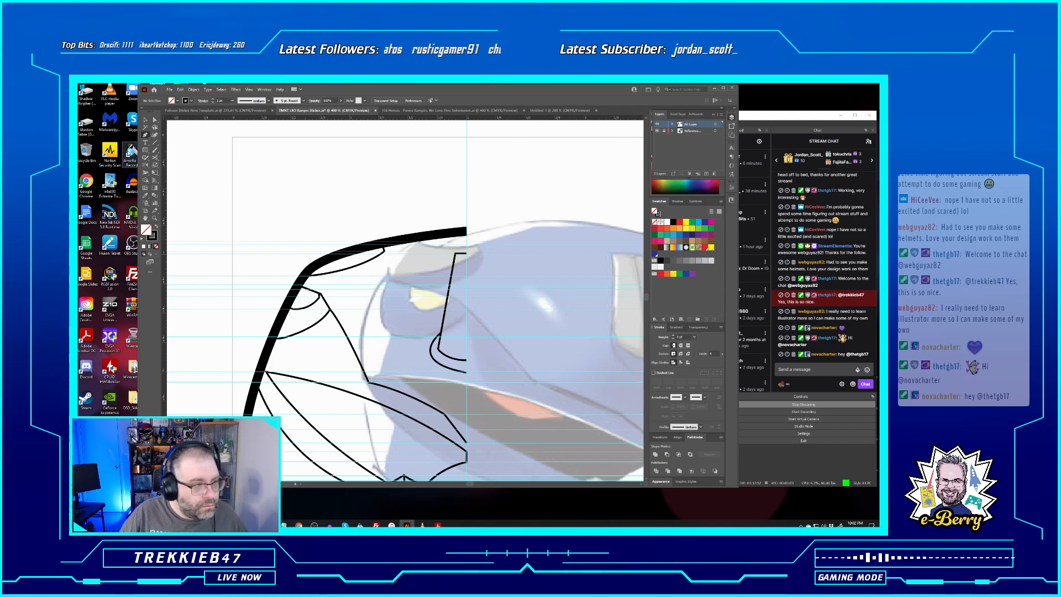
Try to extend the brow-piece path from its outer end up to the highest guide and reshape its corner, and undo the attempt
left_click(156, 120)
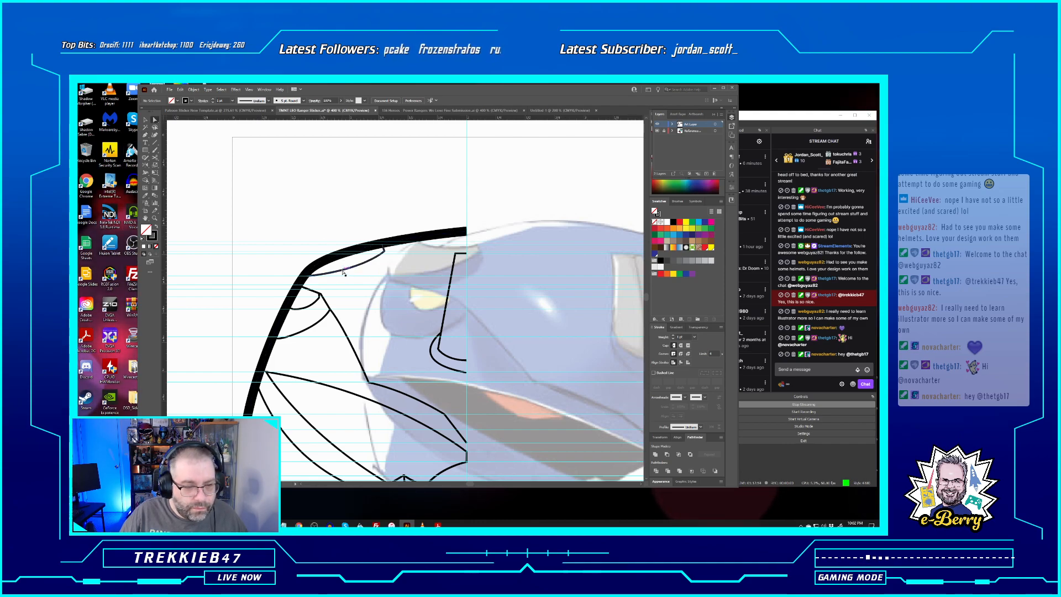
left_click(343, 271)
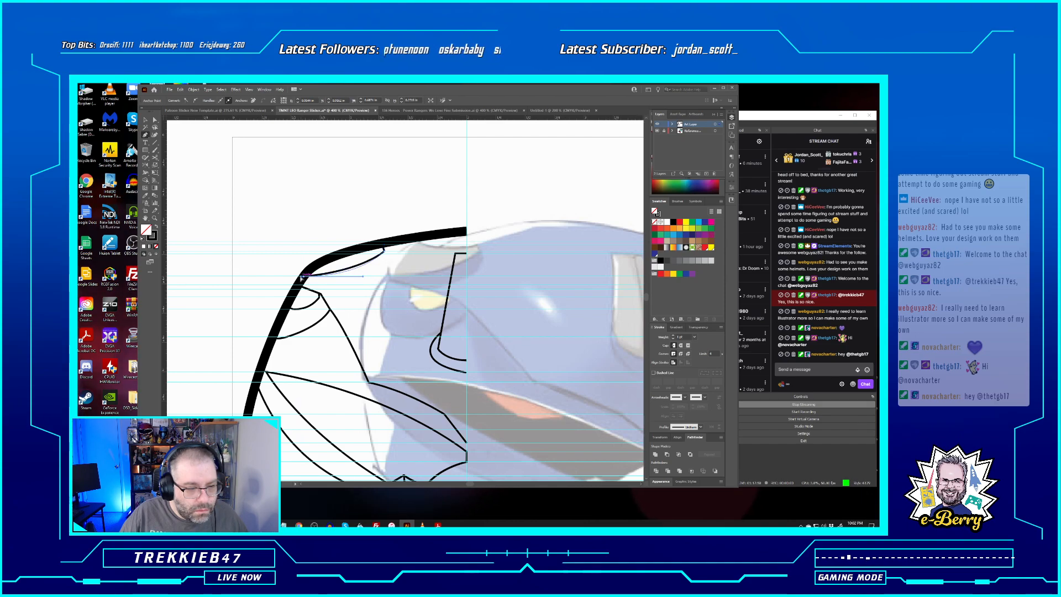
mouse_move(299, 281)
left_mouse_down()
mouse_move(308, 251)
mouse_move(346, 232)
mouse_move(155, 123)
left_mouse_up()
key("ctrl+equal")
key("ctrl+equal")
key("ctrl+equal")
key("ctrl+equal")
left_click(300, 419)
key("shift+c")
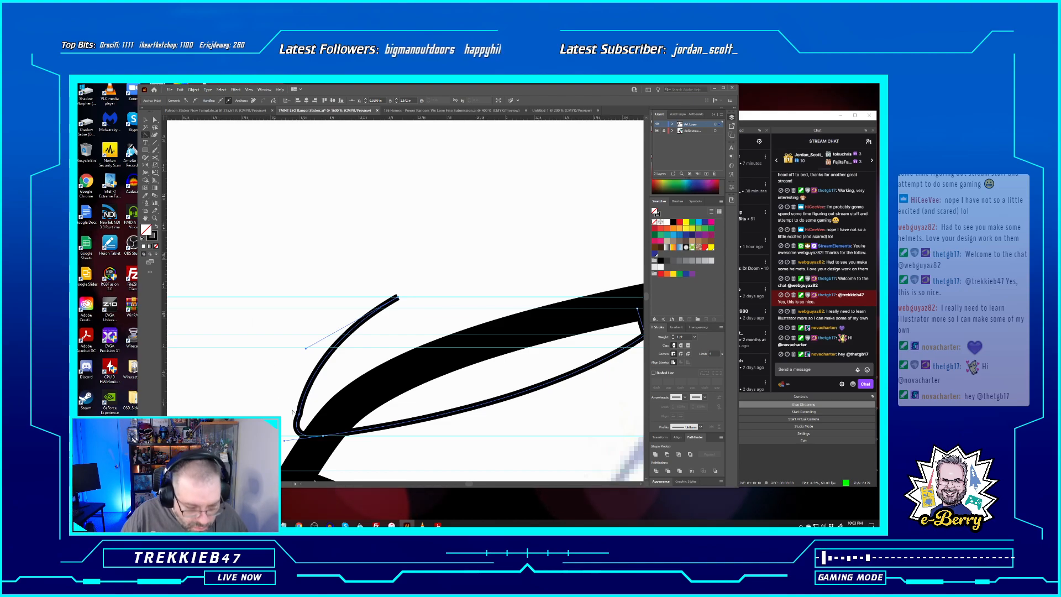
left_click_drag(300, 414, 302, 408)
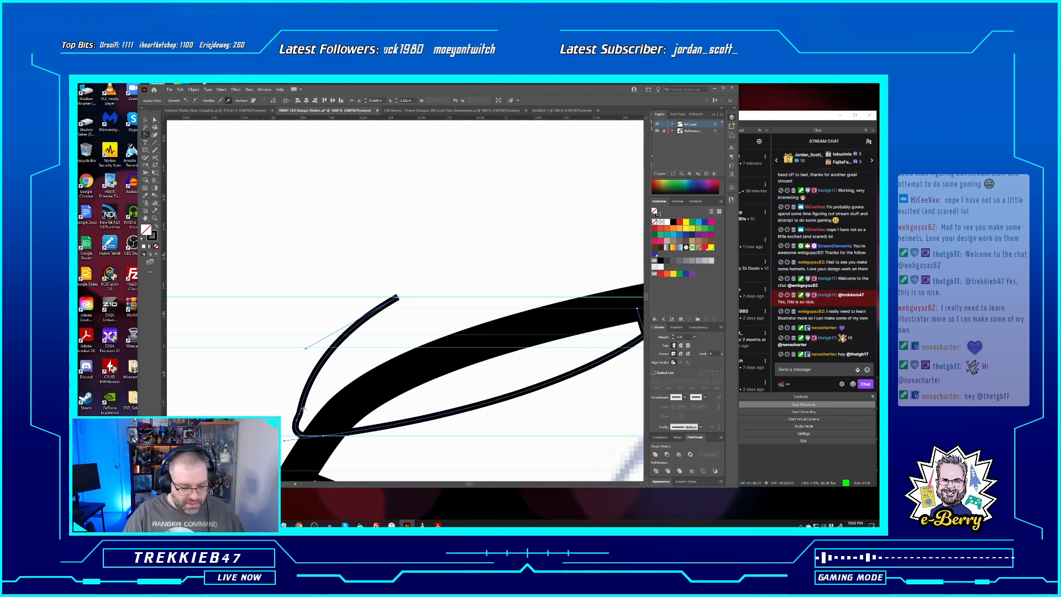
key("ctrl+z")
key("ctrl+z")
key("ctrl+z")
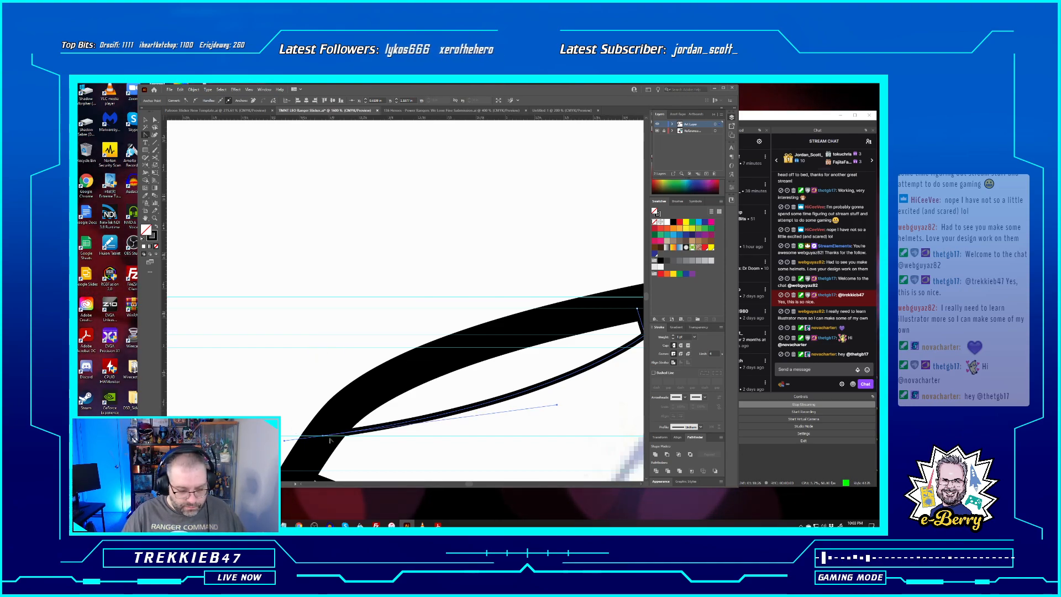
Continue the brow-piece path with the Pen tool from its outer end, curving up outside the thick outline to a corner at the top guide
left_click(147, 135)
left_click(172, 134)
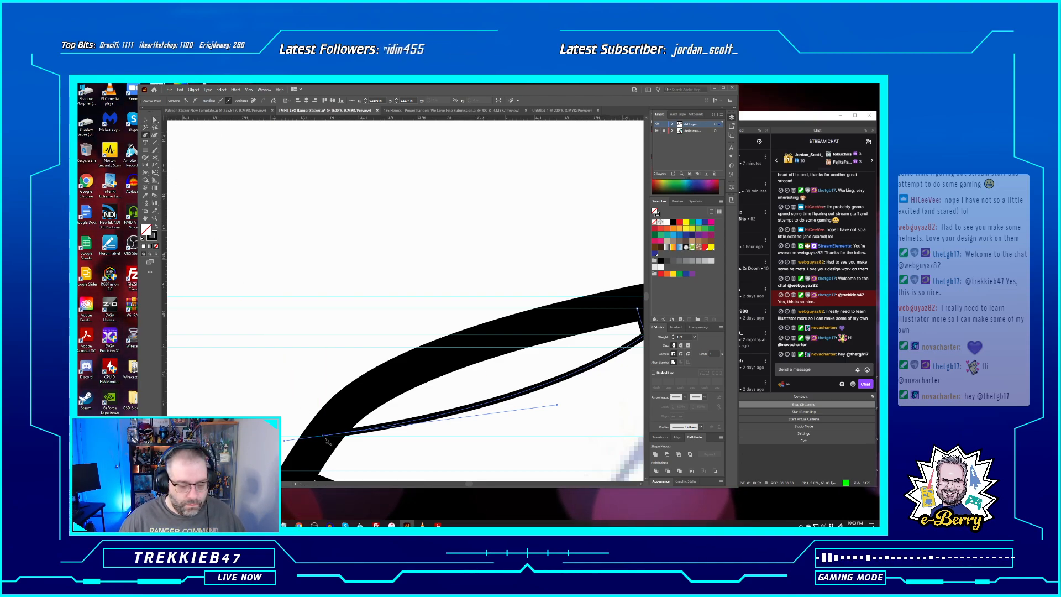
left_click_drag(325, 437, 319, 334)
key("ctrl+minus")
key("ctrl+minus")
key("ctrl+minus")
key("ctrl+minus")
left_click_drag(403, 297, 455, 227)
left_click(429, 250)
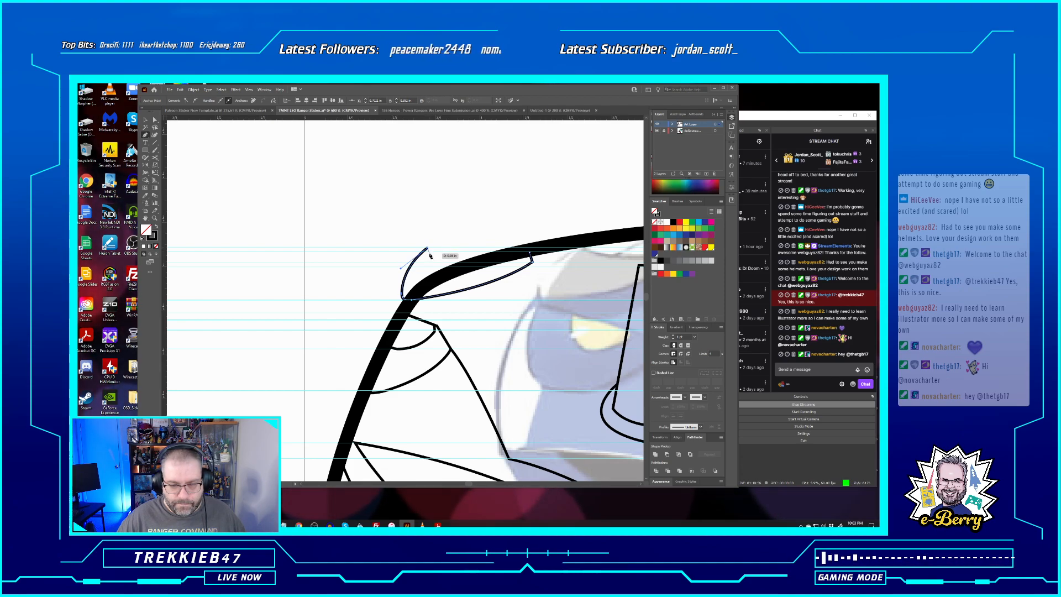
Close the brow-piece shape with a curve from its peak back across the thick outline to the path's starting point, and deselect it
left_click_drag(476, 267, 514, 245)
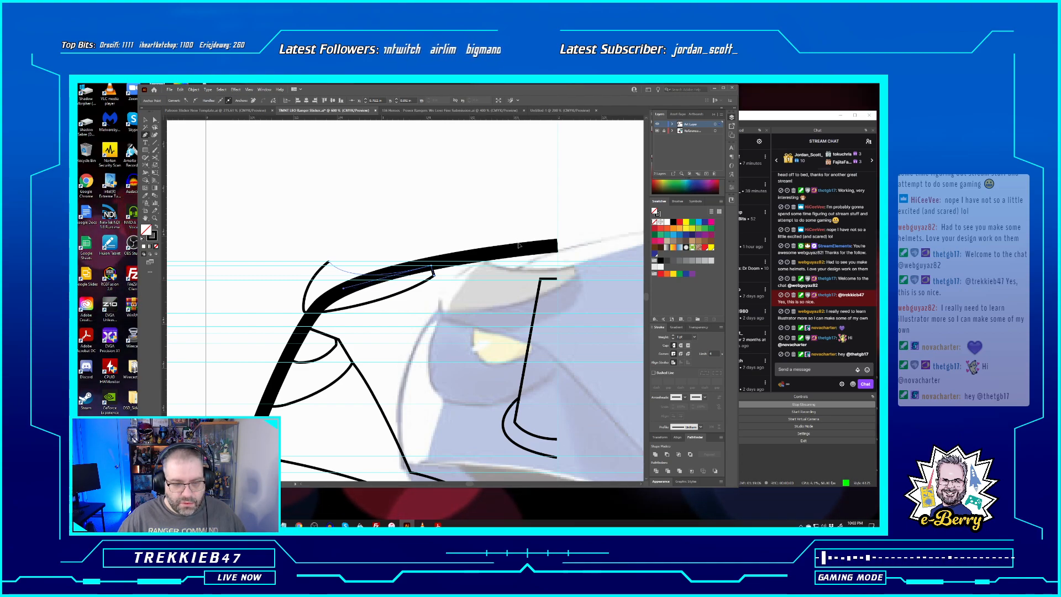
left_click_drag(520, 245, 520, 245)
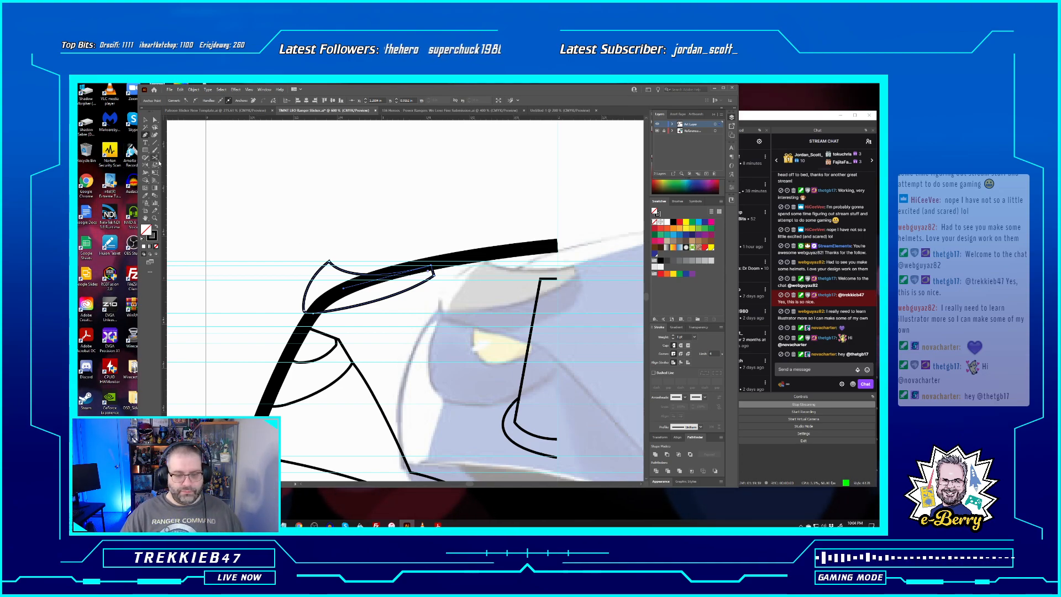
left_click(145, 120)
left_click(314, 168)
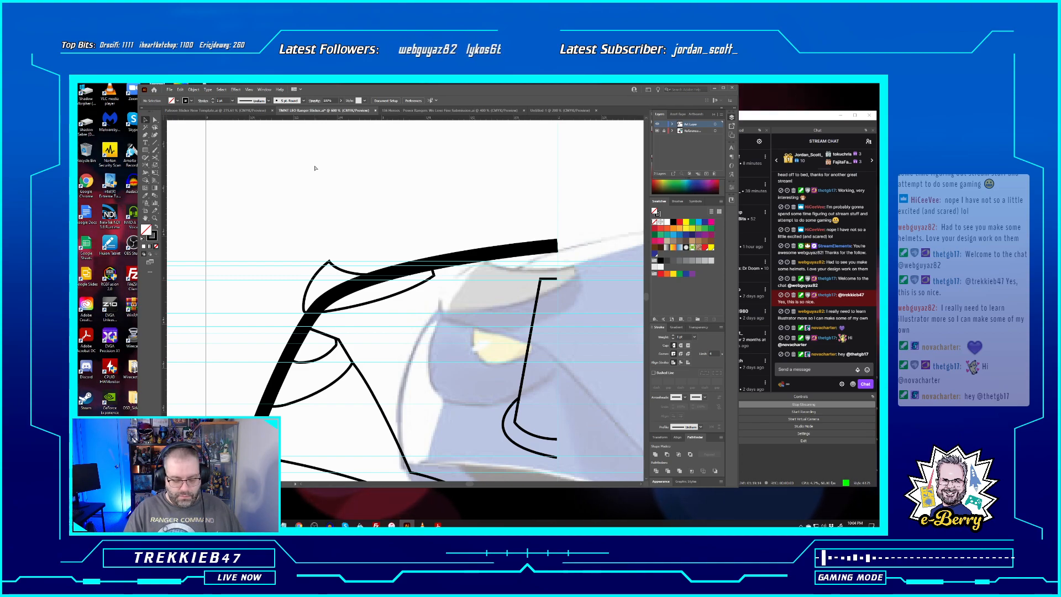
Compare the new brow-piece shape on the half outline with the finished Ranger helmets and the reference drawing
key("ctrl+minus")
key("ctrl+minus")
key("ctrl+minus")
key("ctrl+minus")
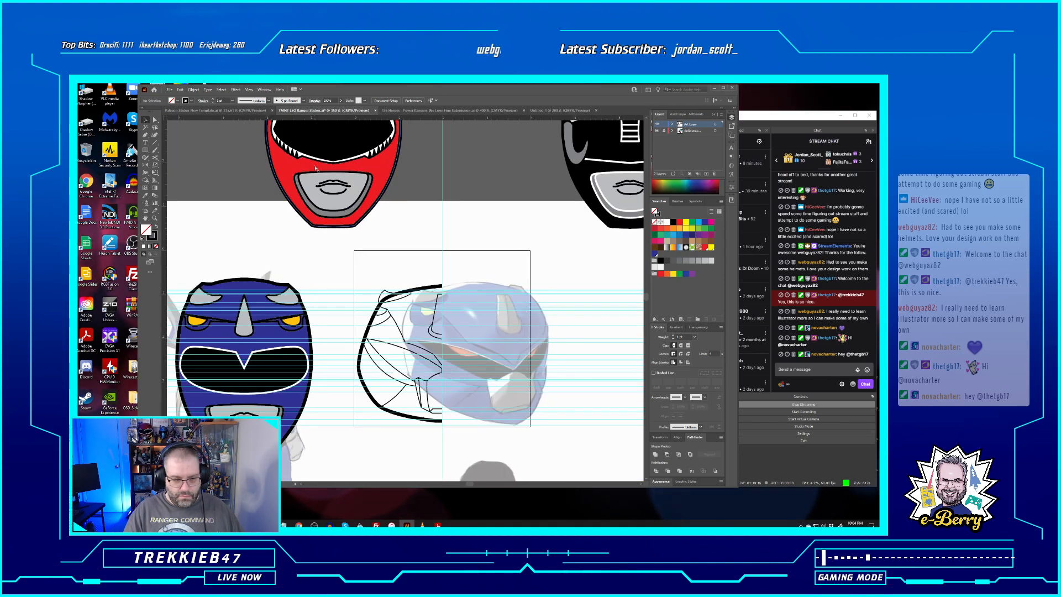
key("ctrl+minus")
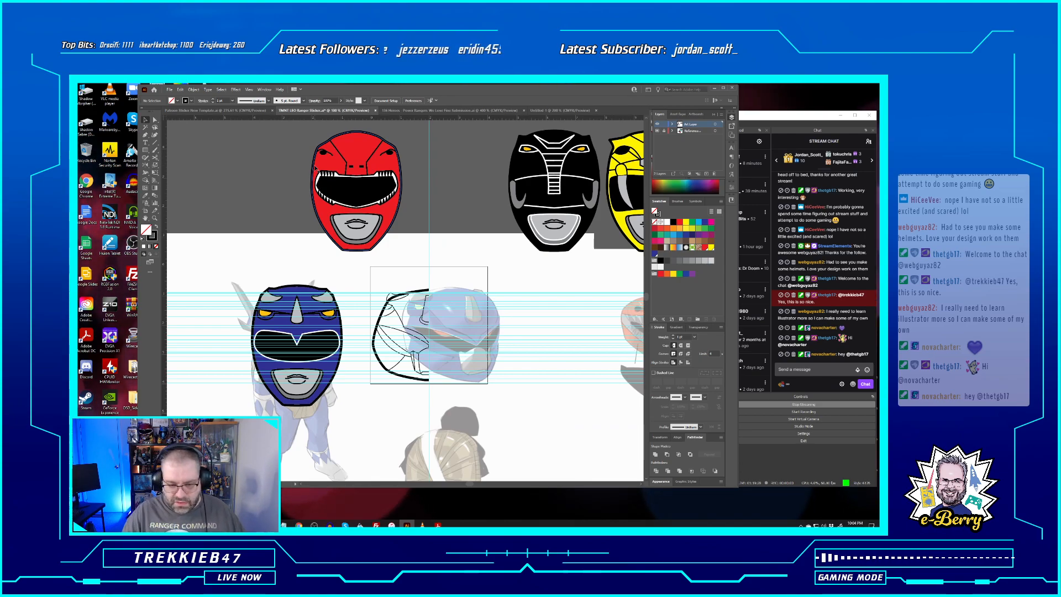
key("ctrl+plus")
key("ctrl+plus")
key("ctrl+plus")
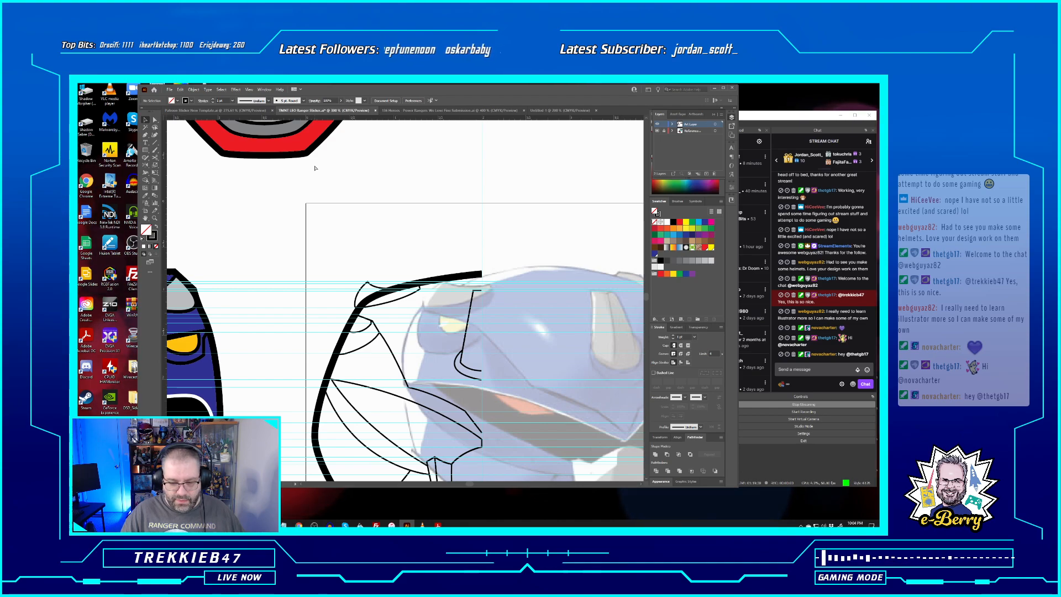
key("ctrl+minus")
key("ctrl+minus")
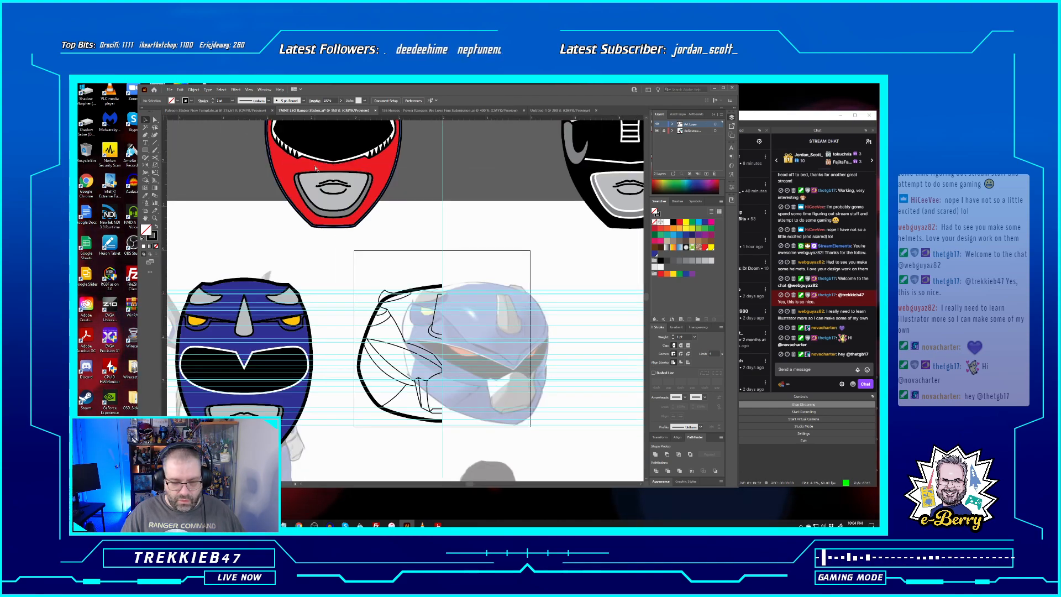
key("ctrl+plus")
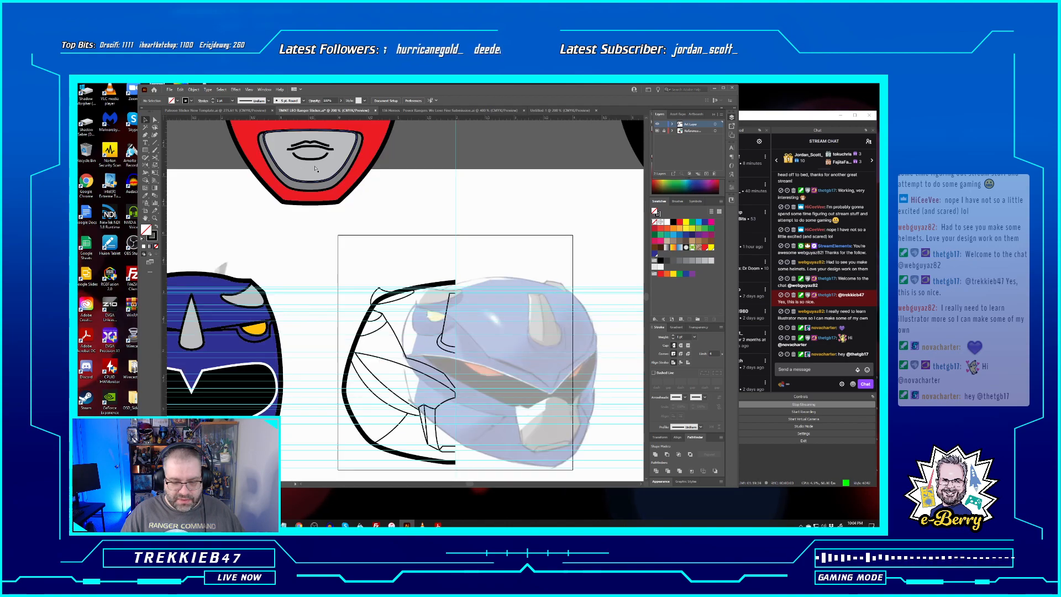
key("ctrl+plus")
key("ctrl+plus")
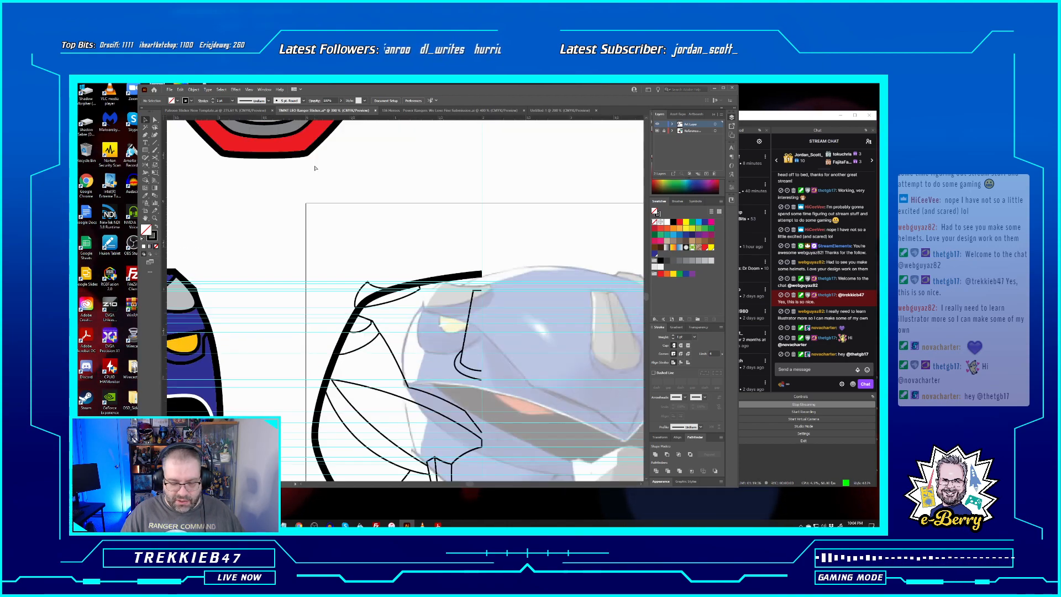
Copy only the upper edge segment of the large side shape running from the outline to the centre, paste it in front, and deselect it
left_click_drag(344, 403, 328, 205)
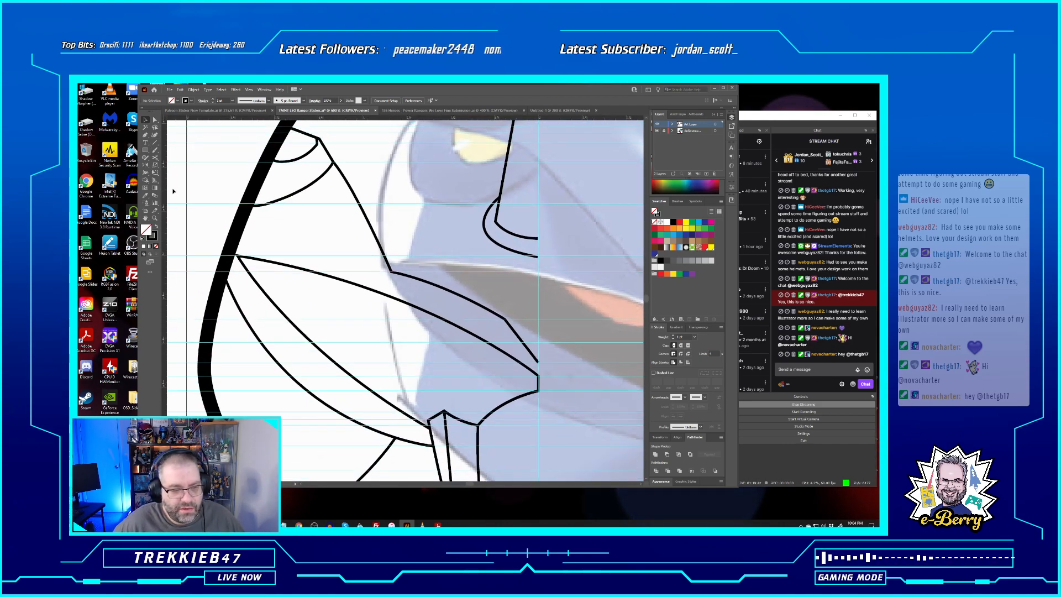
left_click(286, 267)
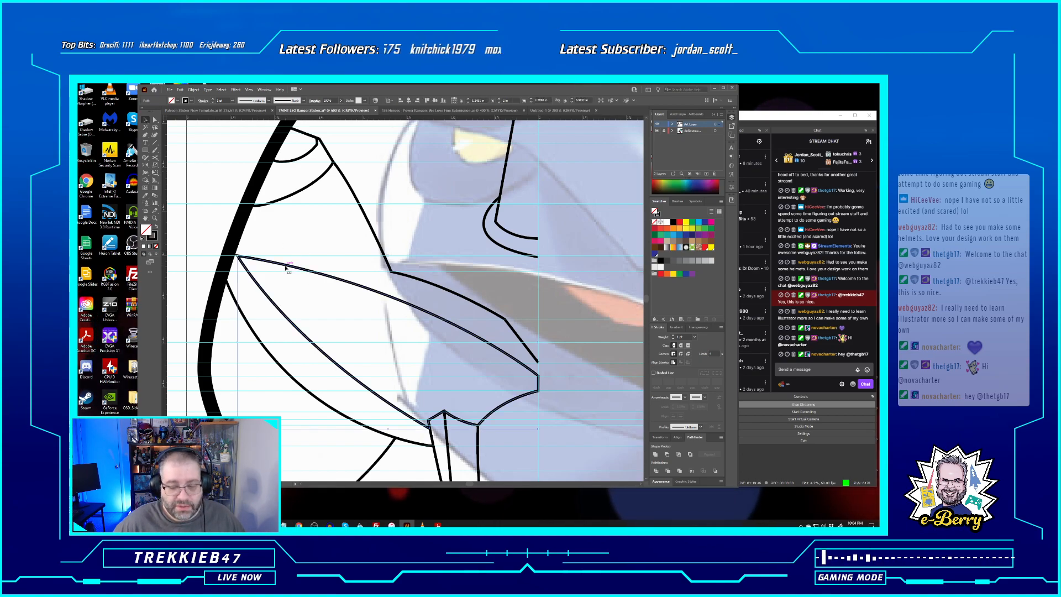
left_click(154, 119)
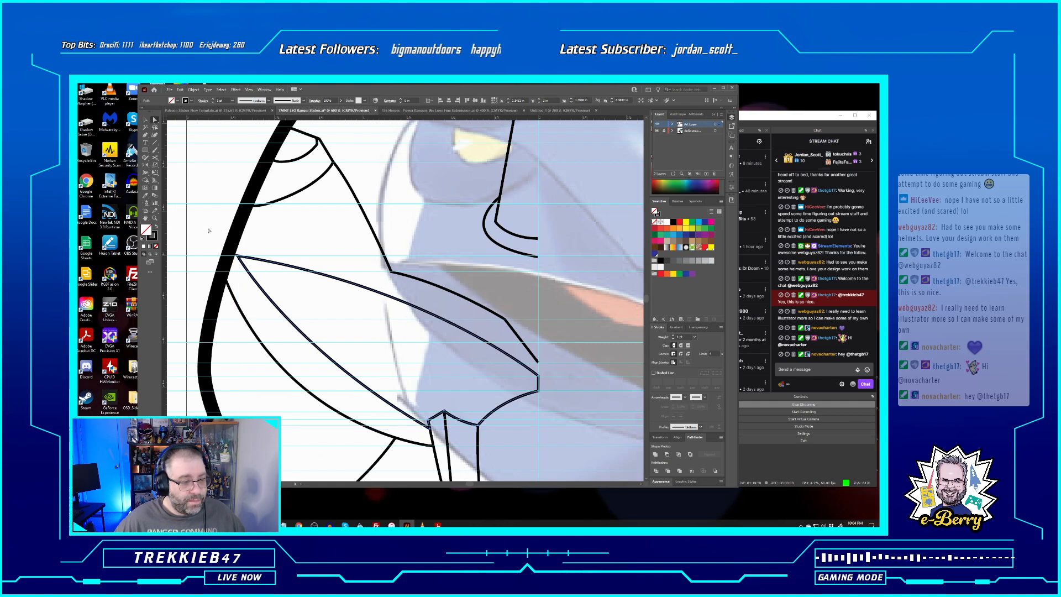
left_click(300, 270)
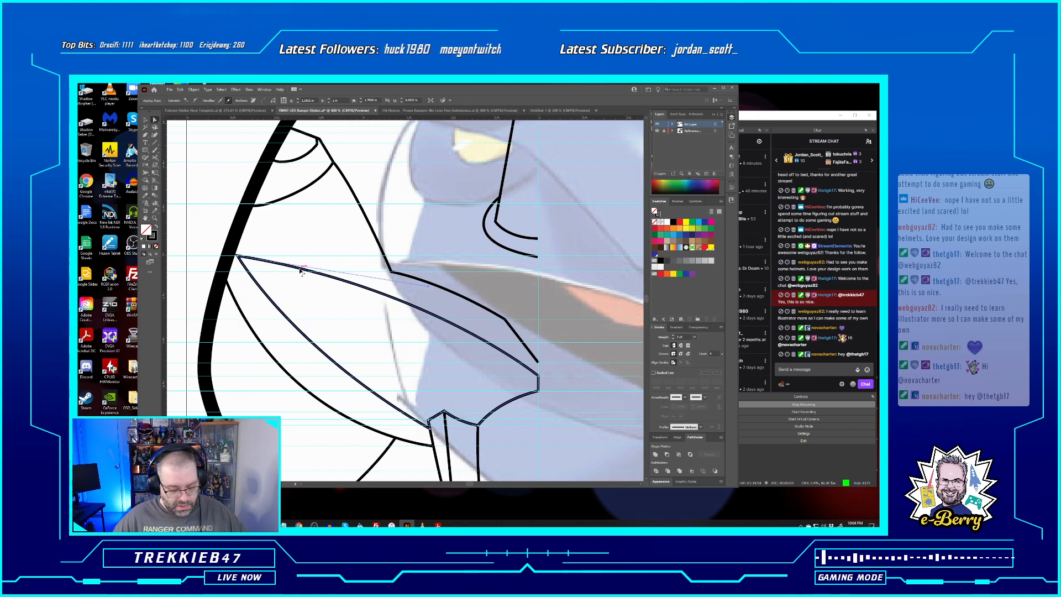
key("ctrl+c")
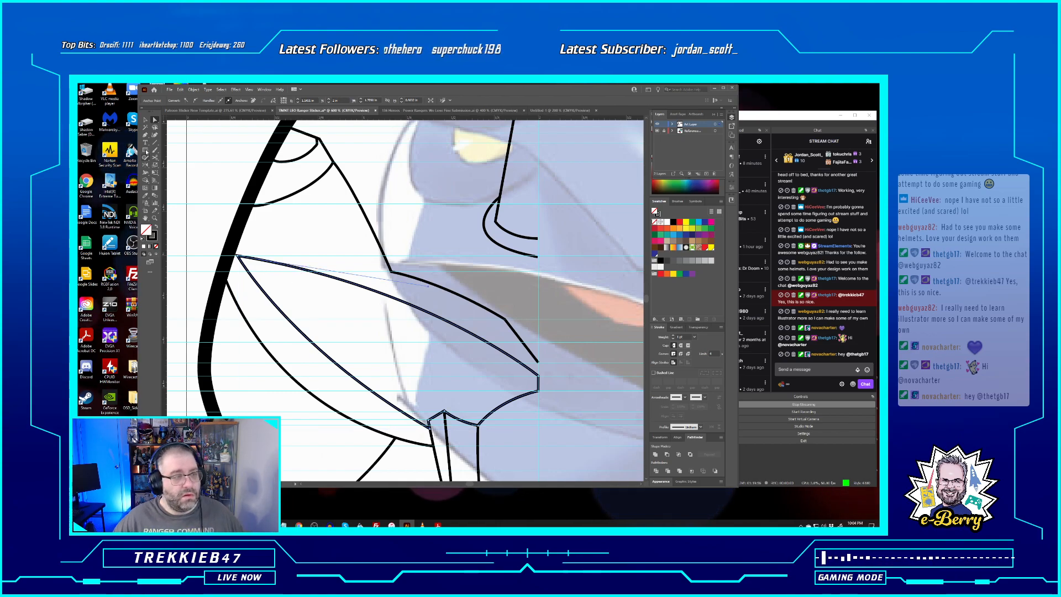
left_click(180, 89)
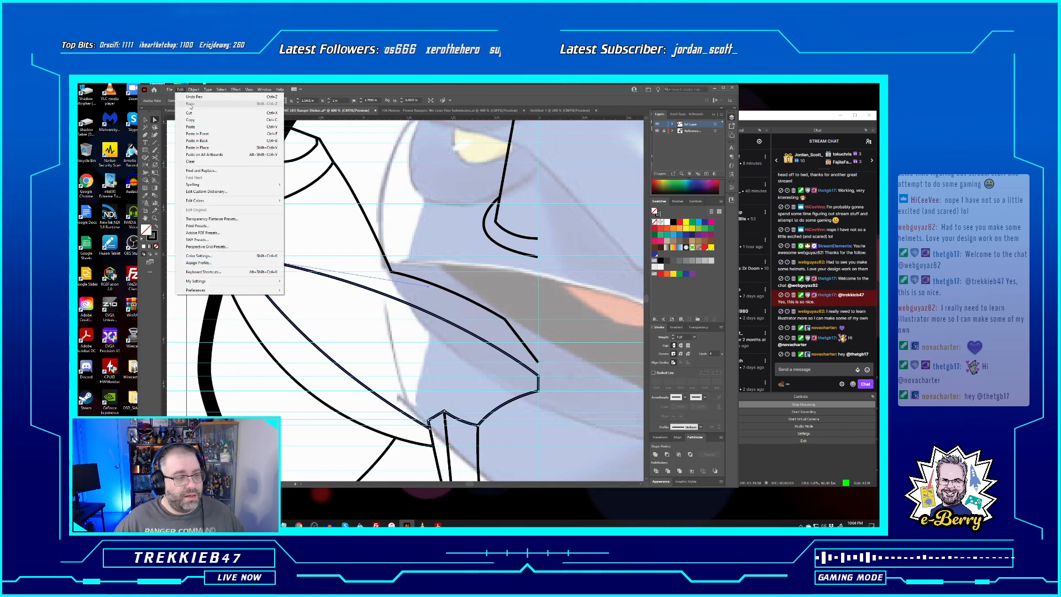
left_click(203, 134)
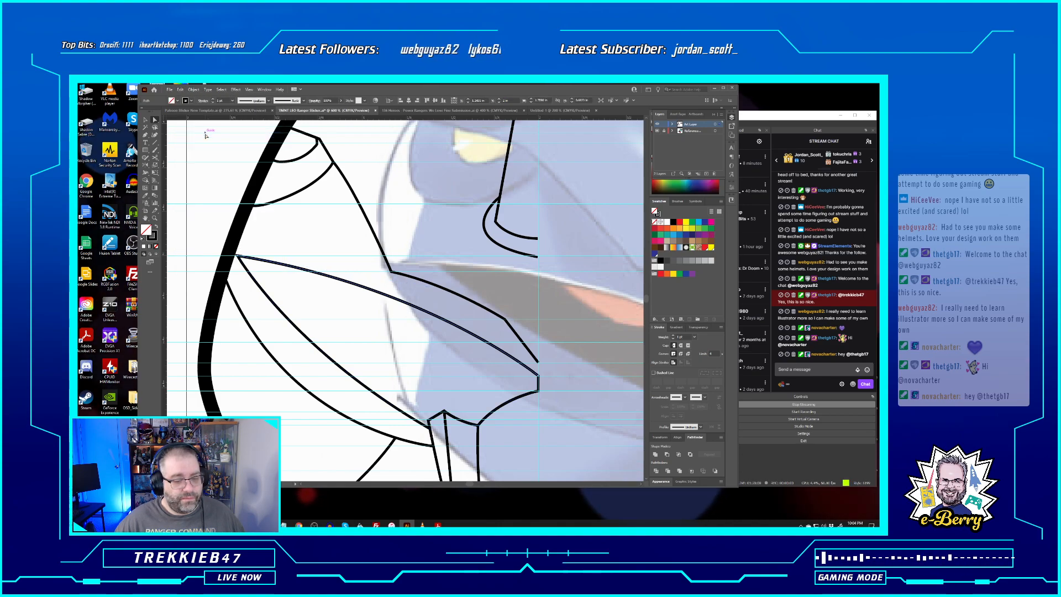
key("v")
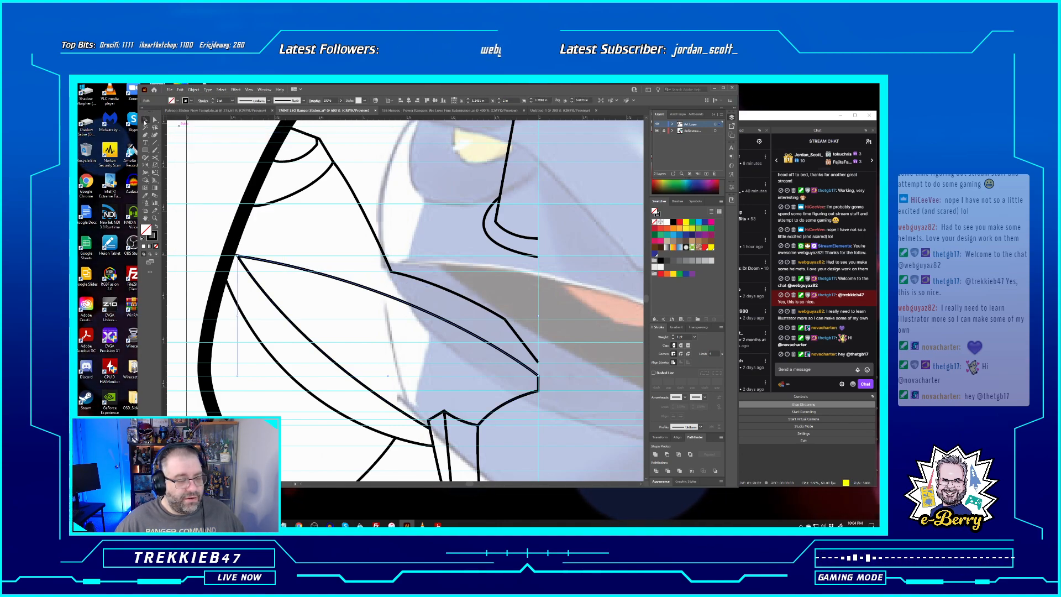
left_click(320, 248)
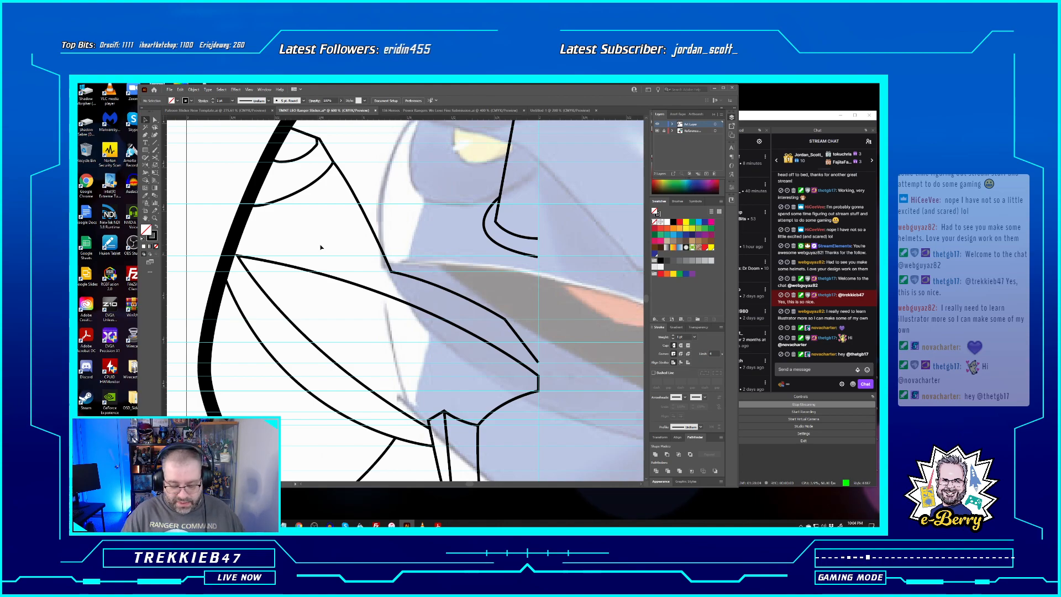
key("ctrl+minus")
key("ctrl+minus")
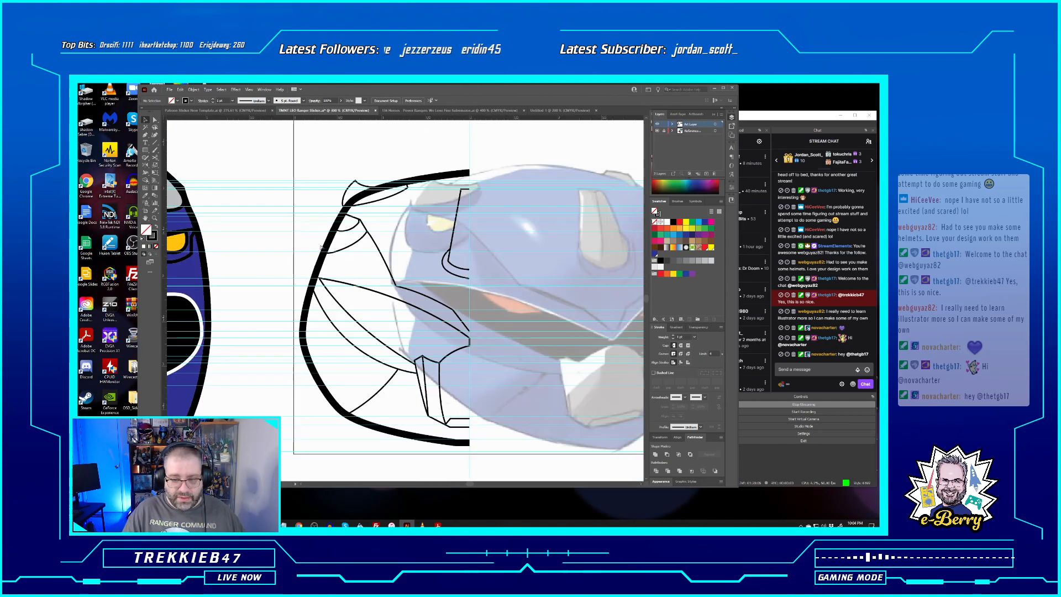
key("ctrl+minus")
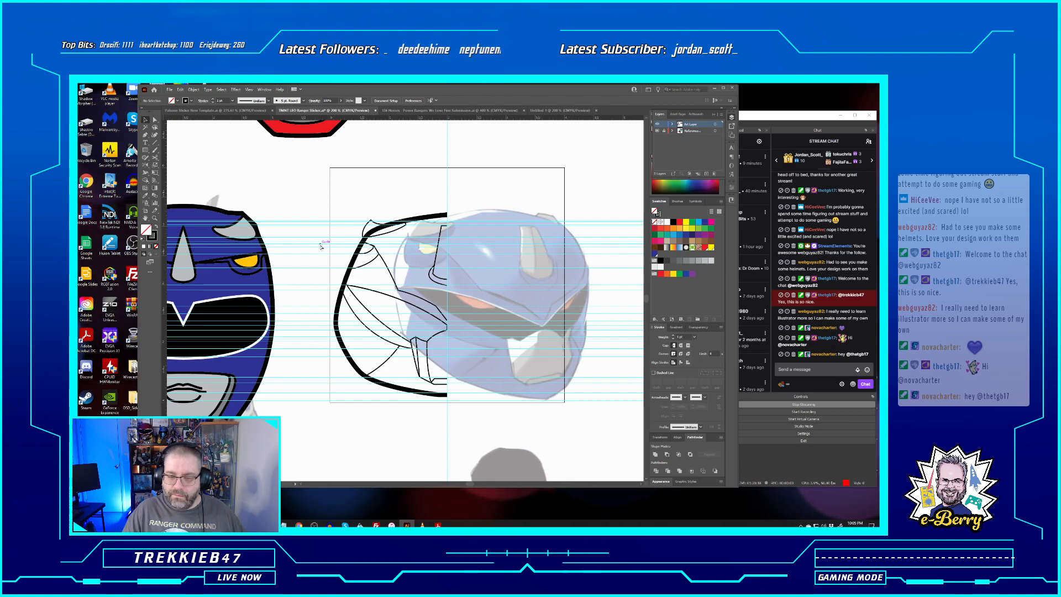
key("ctrl+equal")
key("ctrl+equal")
left_click_drag(405, 243, 322, 269)
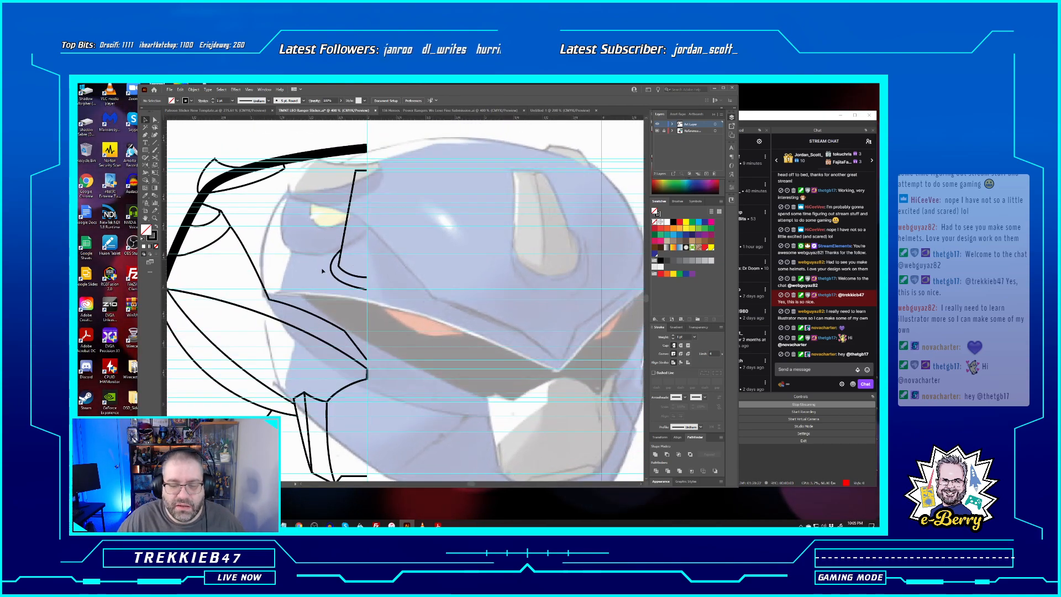
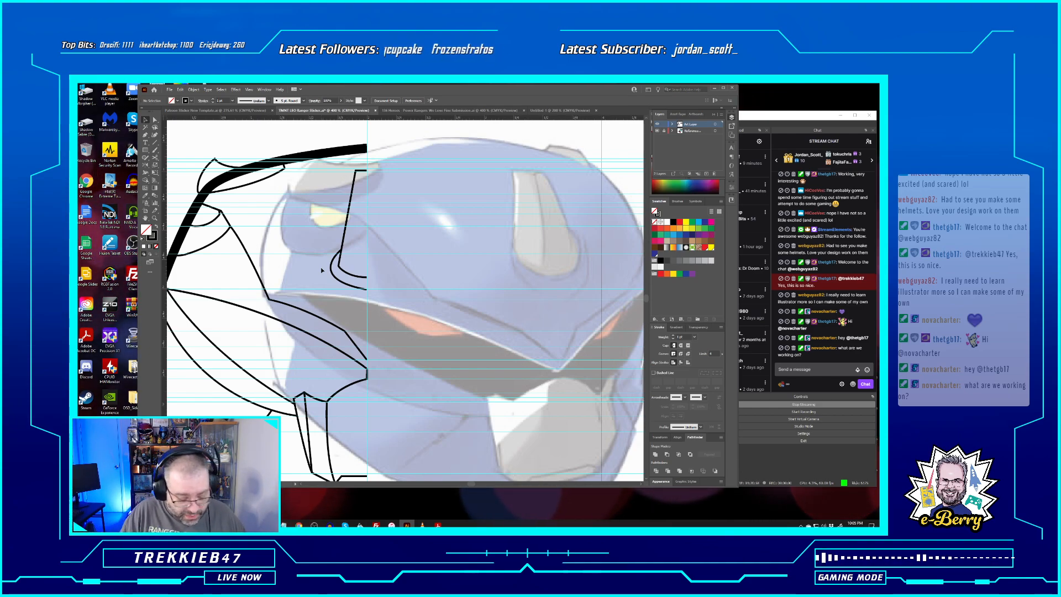
Switch to the comic PDF in Acrobat, examine the blue Ranger's helmet in the group panel, and return to the Illustrator drawing
key("ctrl+minus")
key("ctrl+minus")
key("ctrl+minus")
left_click(437, 525)
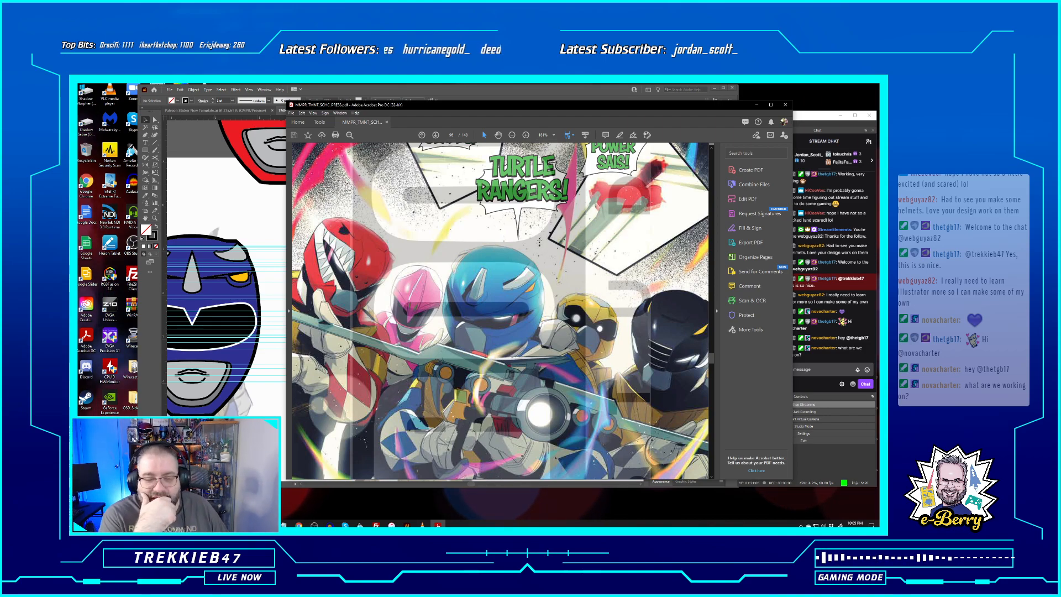
scroll(495, 275, "down", 2)
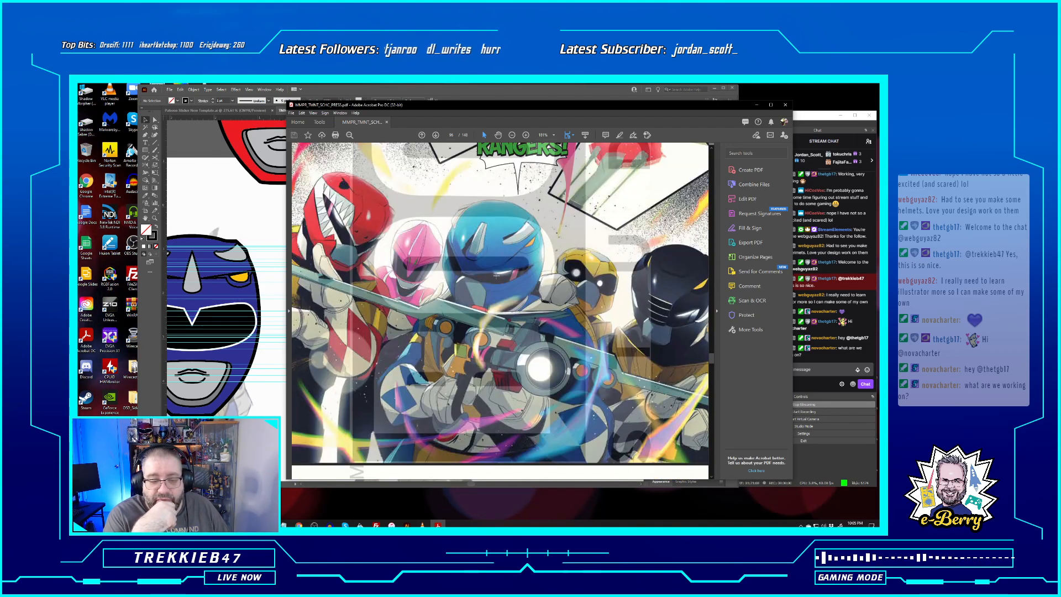
scroll(495, 275, "down", 3)
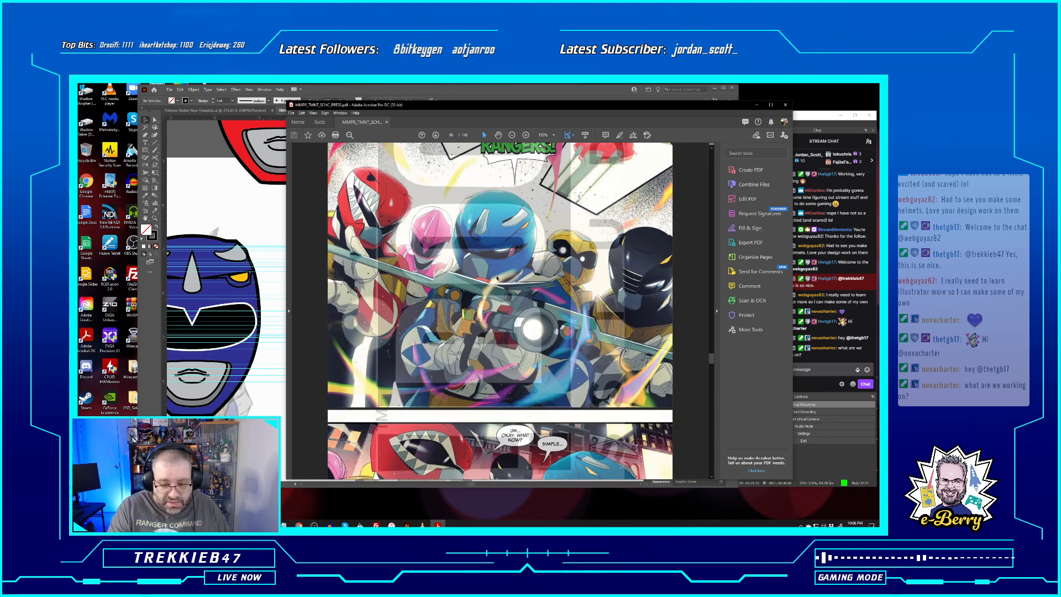
scroll(496, 278, "up", 3)
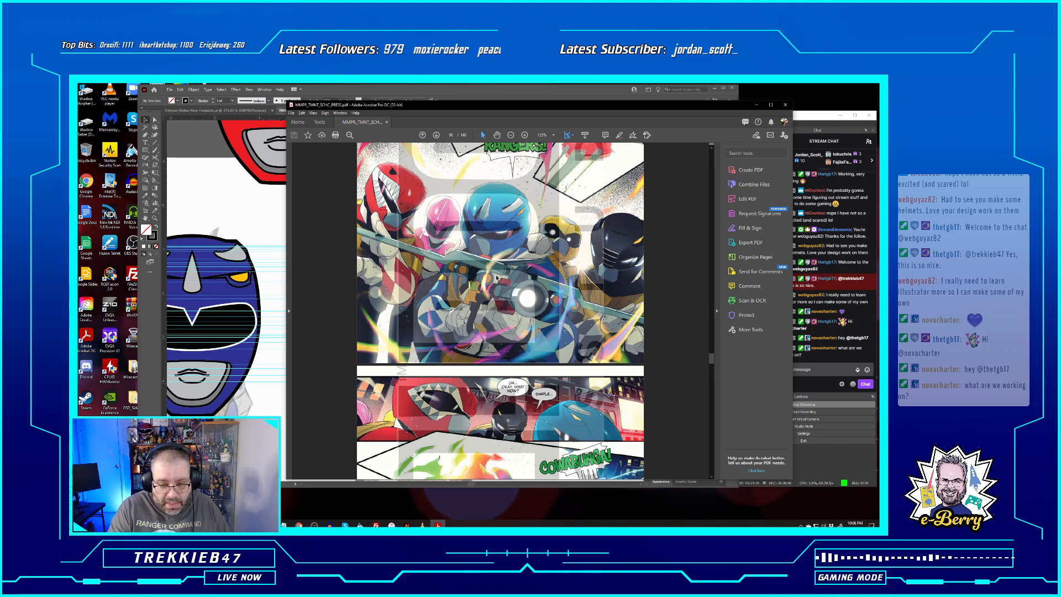
scroll(497, 278, "up", 1)
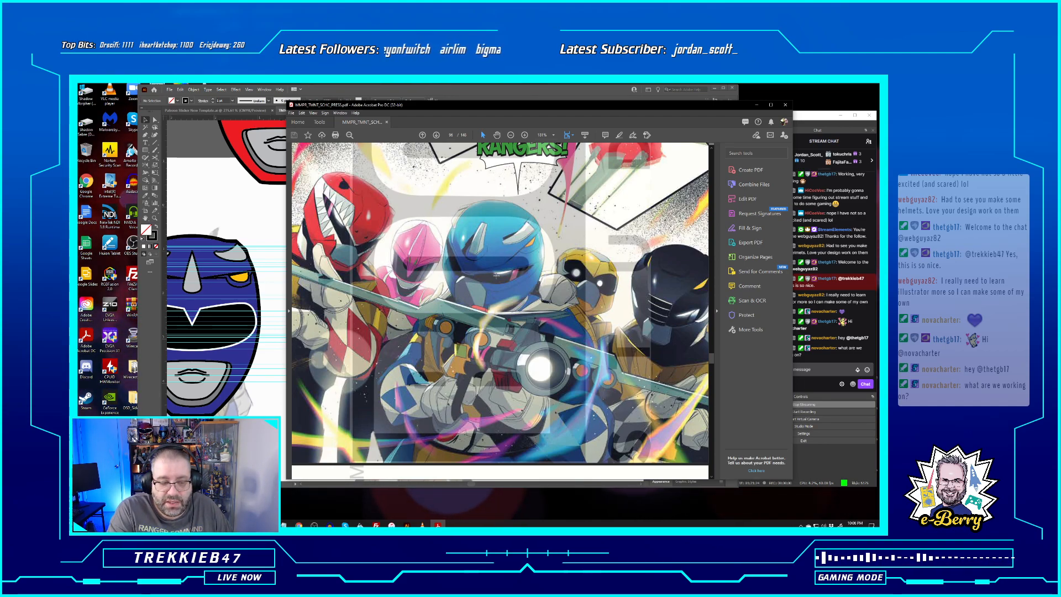
left_click(220, 189)
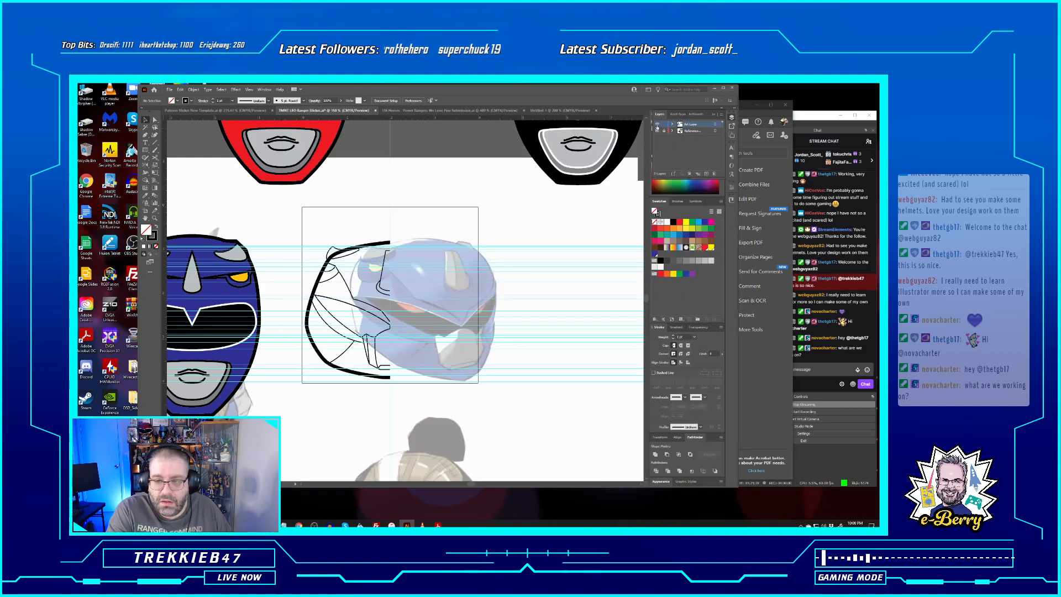
Hide the art layer, examine the turtle Ranger reference drawings around the blue helmet, and show the art layer again
left_click(657, 128)
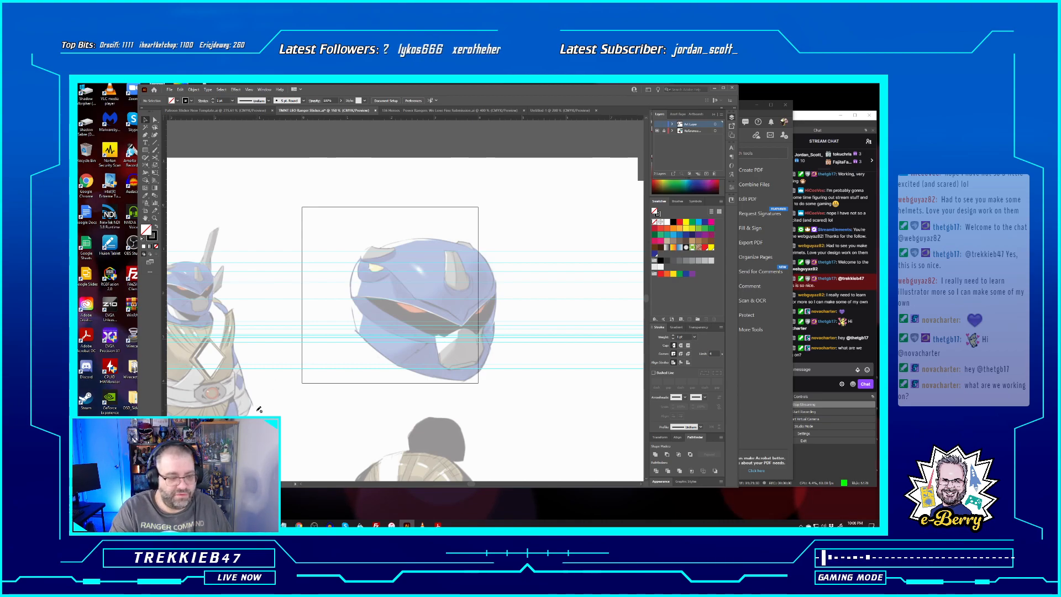
left_click_drag(280, 423, 400, 328)
left_click_drag(386, 371, 396, 330)
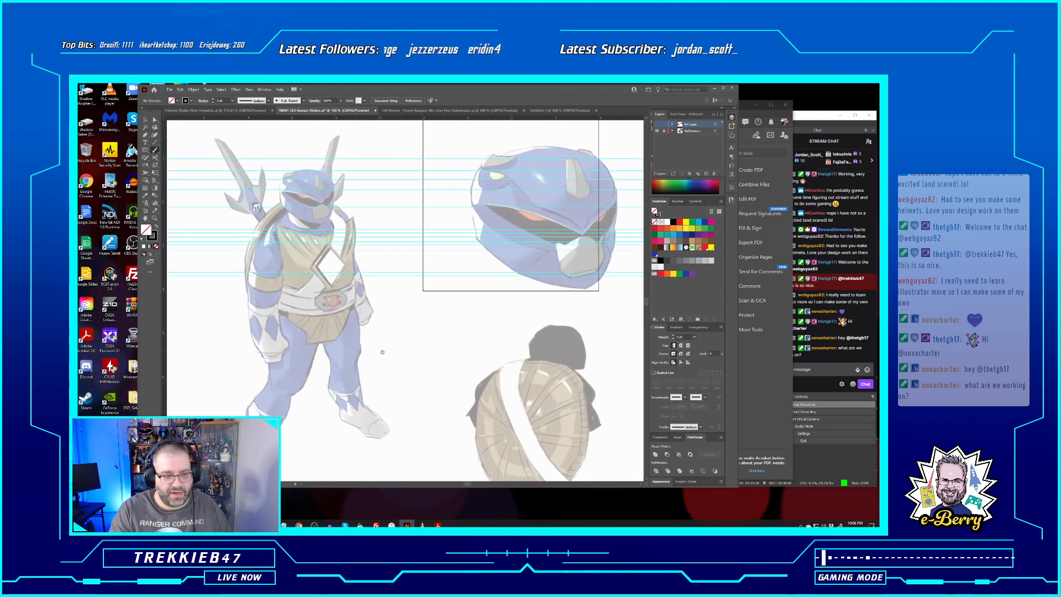
left_click_drag(434, 369, 343, 318)
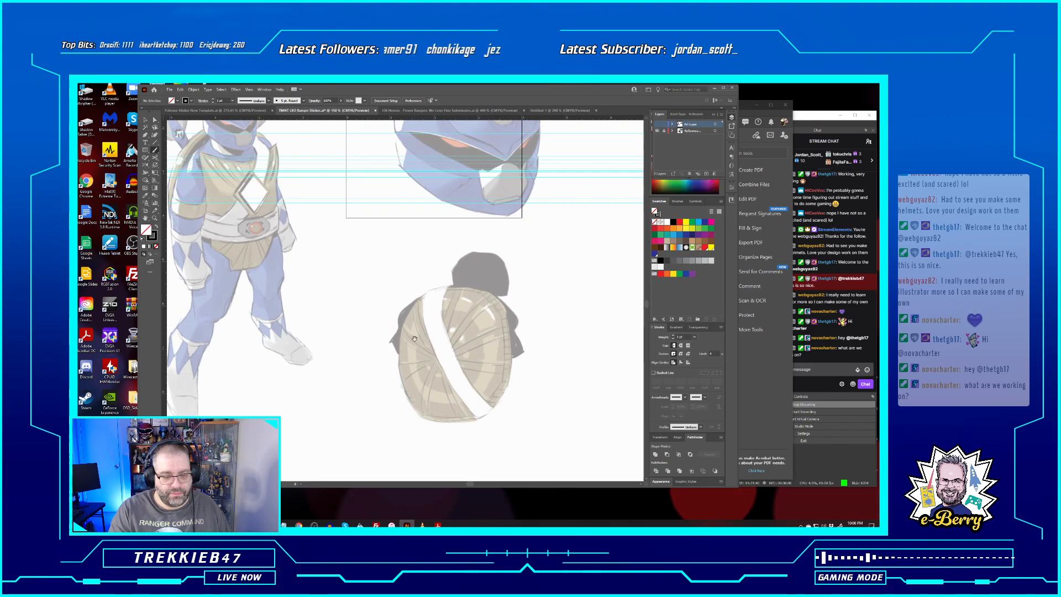
left_click_drag(317, 261, 342, 295)
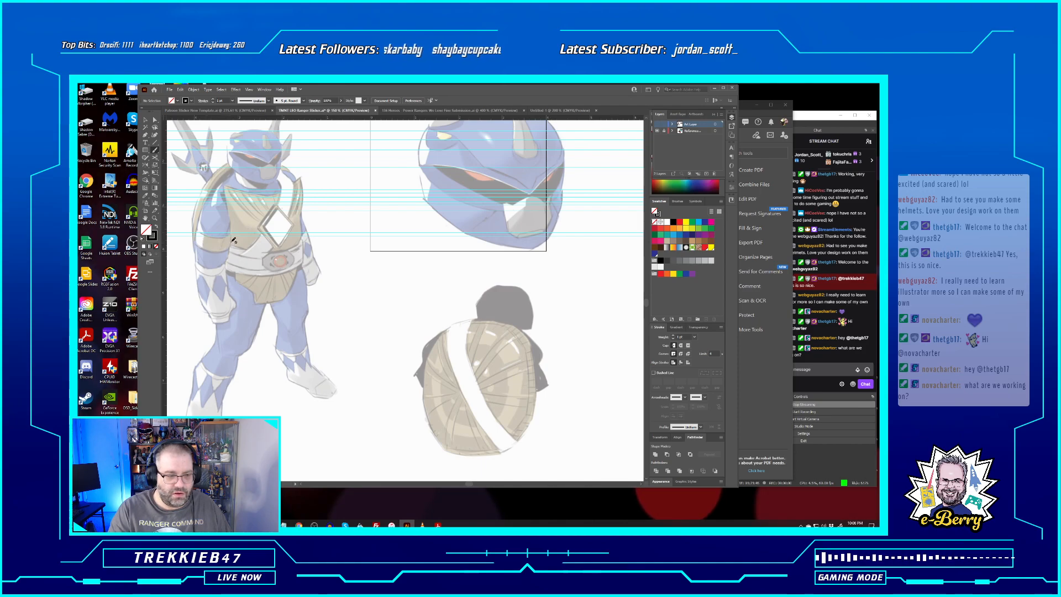
left_click_drag(220, 206, 253, 257)
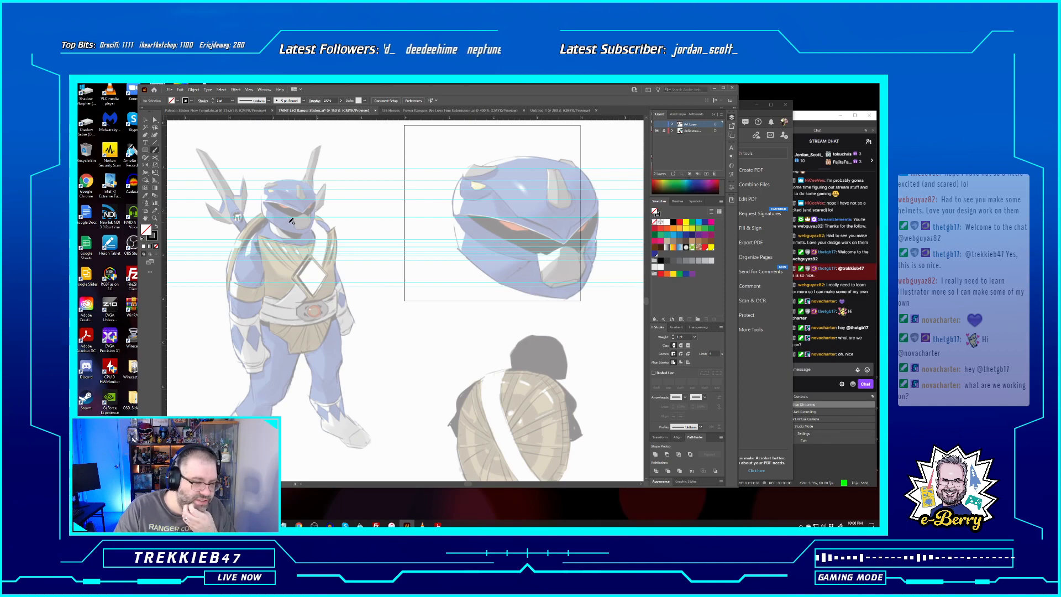
left_click_drag(407, 329, 315, 322)
left_click_drag(427, 305, 266, 389)
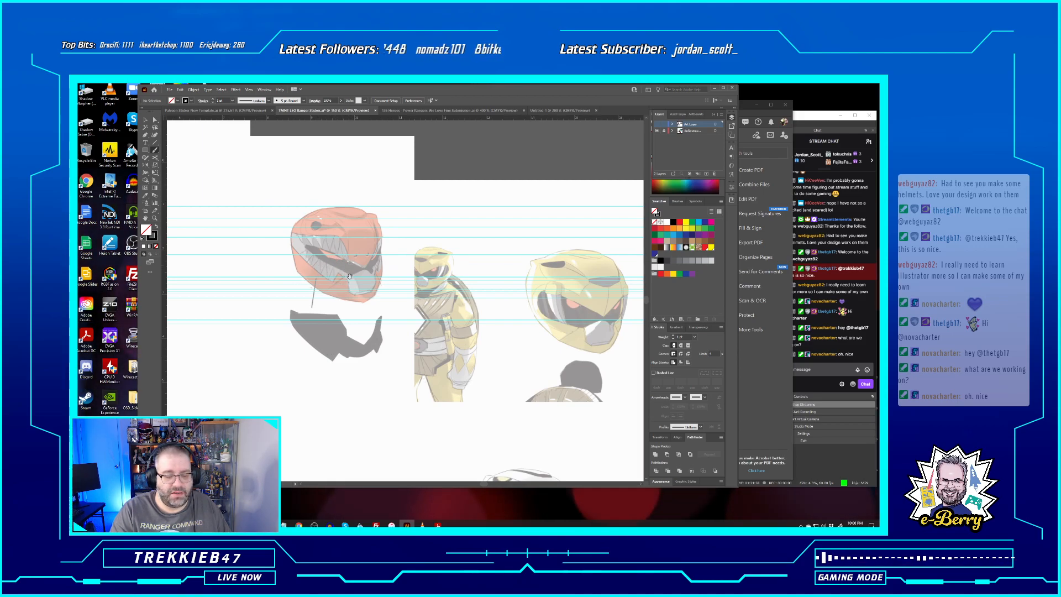
left_click_drag(359, 372, 233, 326)
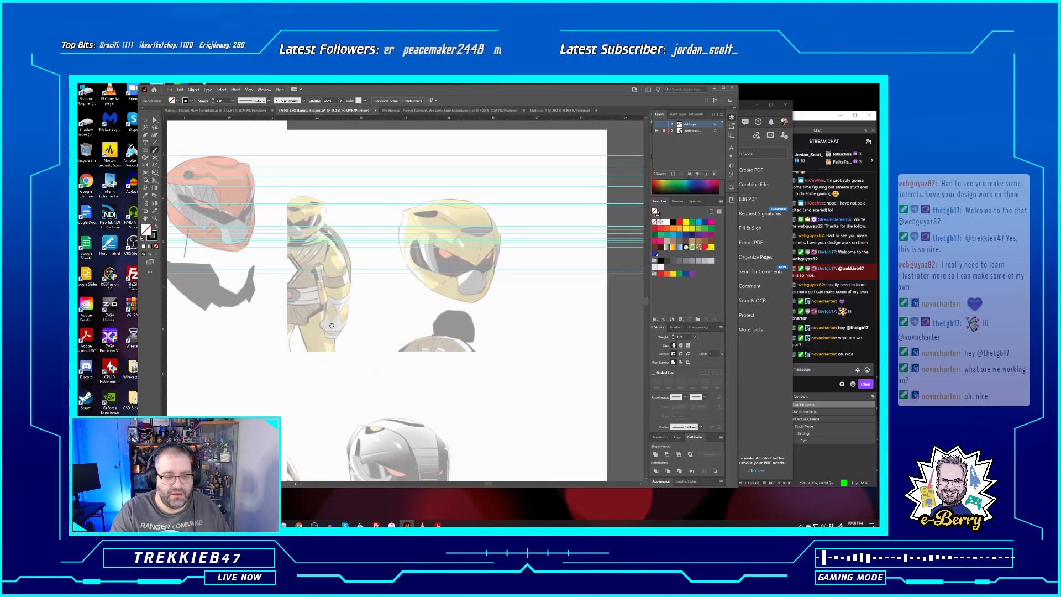
left_click_drag(332, 326, 371, 270)
left_click_drag(378, 379, 429, 319)
left_click_drag(434, 364, 432, 272)
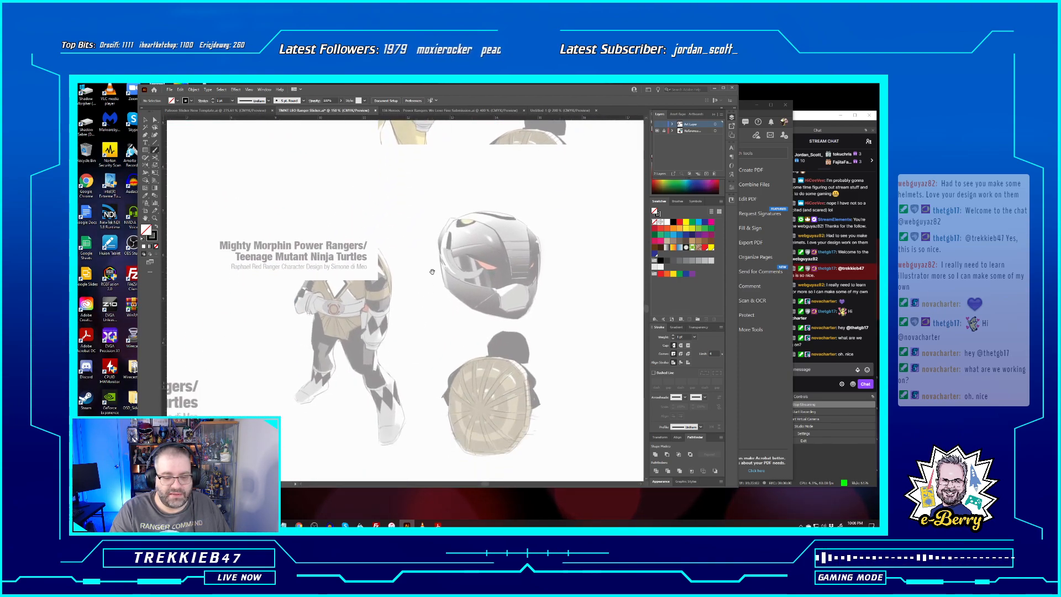
left_click_drag(309, 310, 482, 385)
left_click_drag(285, 275, 425, 395)
left_click_drag(334, 302, 467, 412)
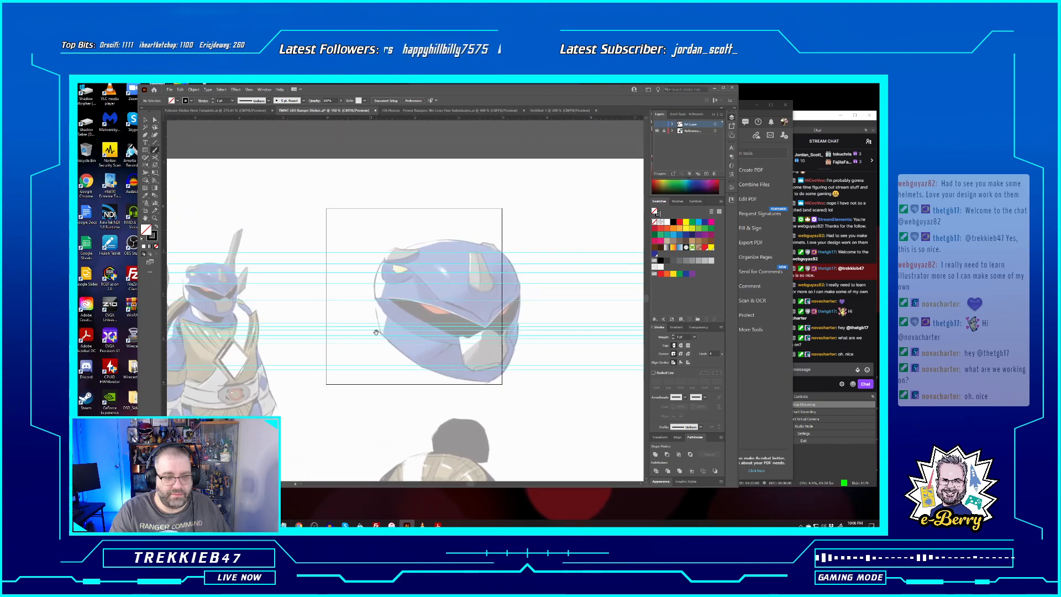
left_click(657, 124)
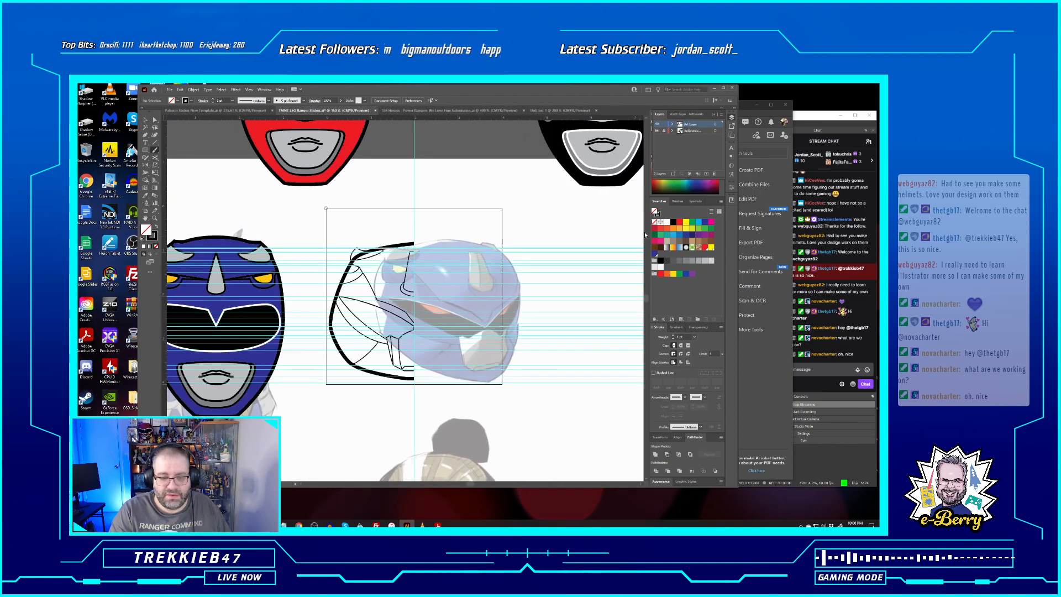
Look over the full set of finished helmets in the Power Rangers submissions document and return to the half outline
scroll(314, 296, "up", 1)
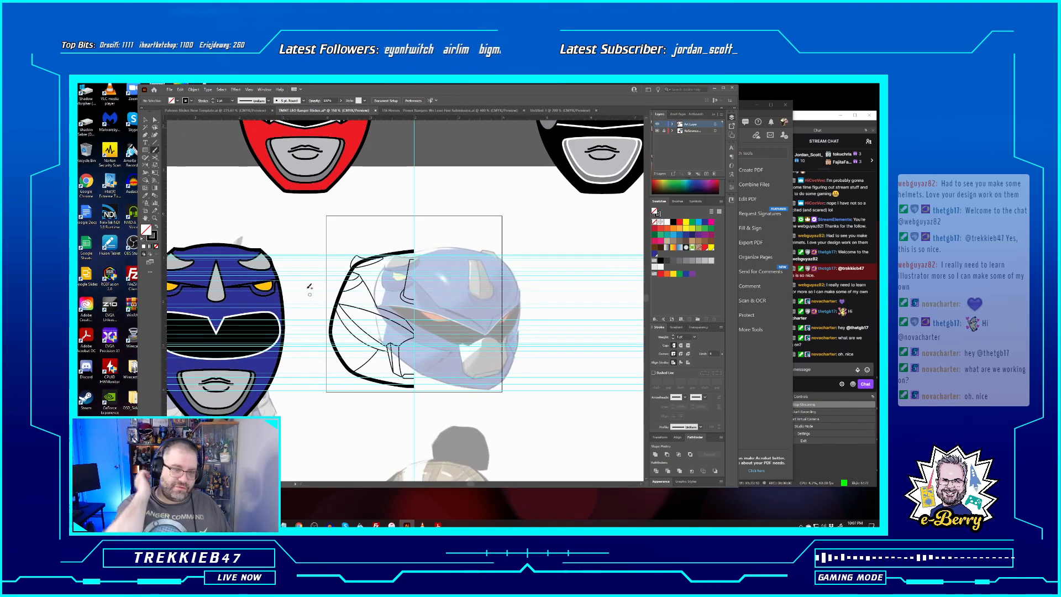
left_click(399, 110)
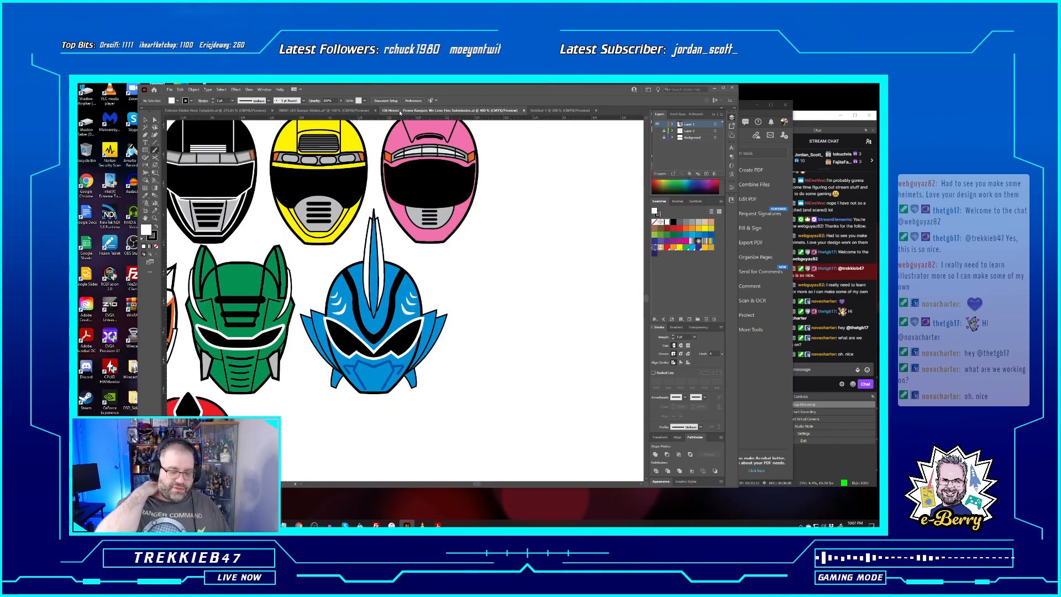
key("ctrl+0")
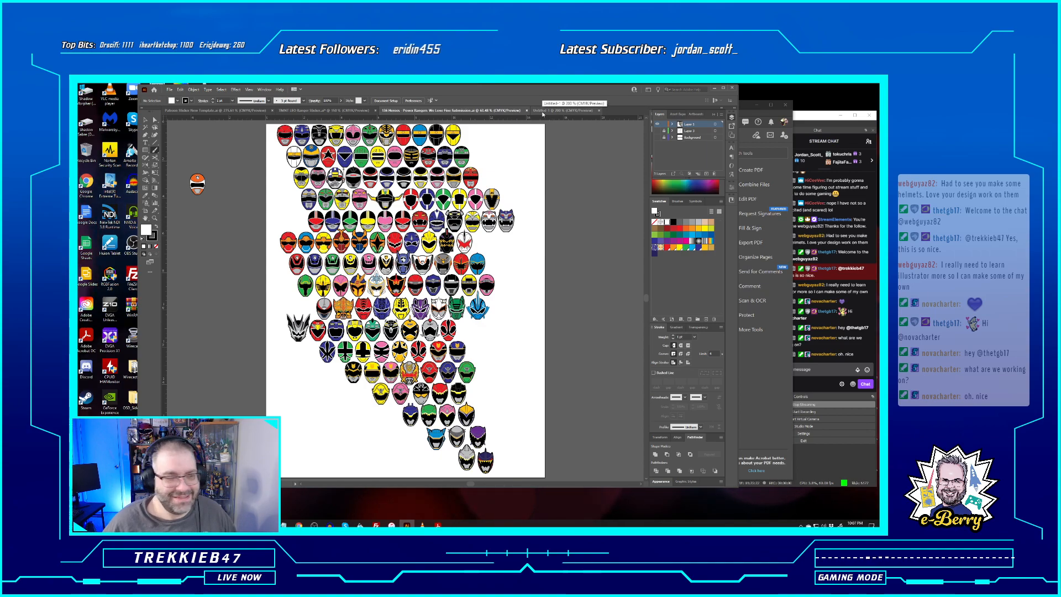
left_click(324, 110)
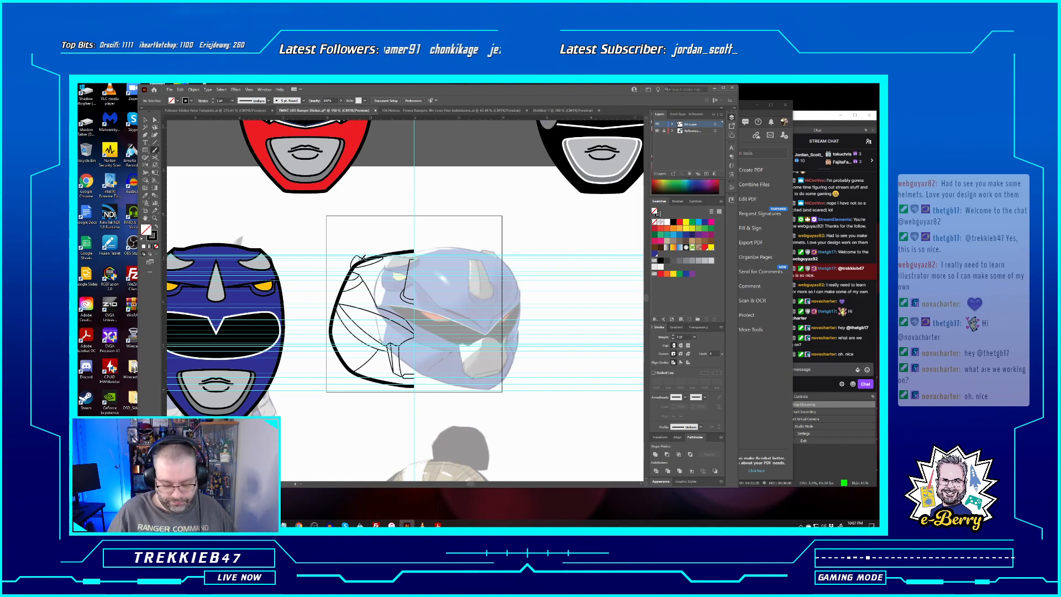
key("ctrl+plus")
key("ctrl+plus")
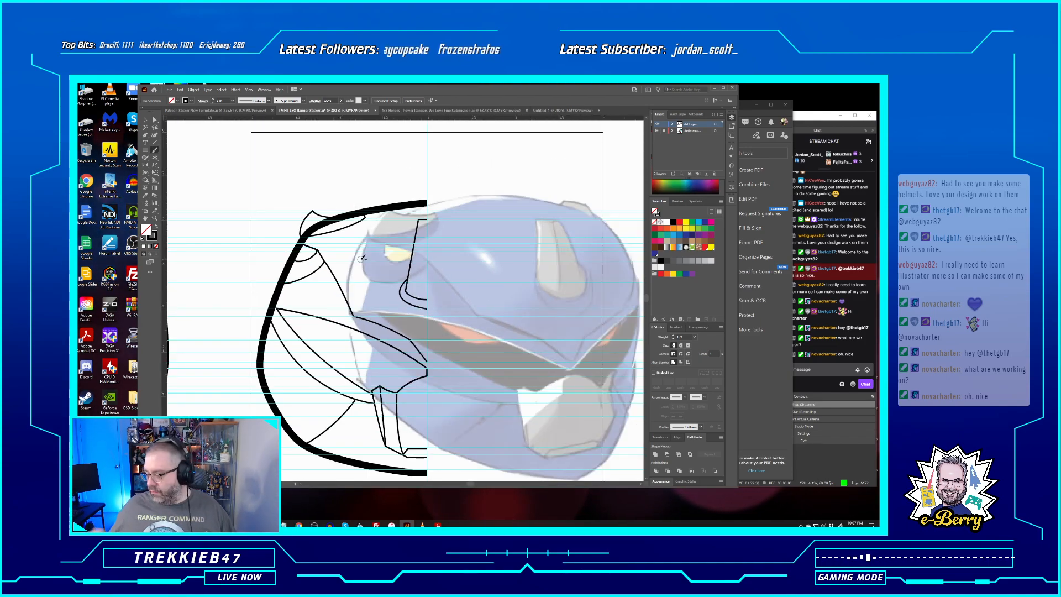
Switch to the comic PDF in Acrobat and find an earlier page showing the blue Ranger's helmet from the front
left_click(438, 525)
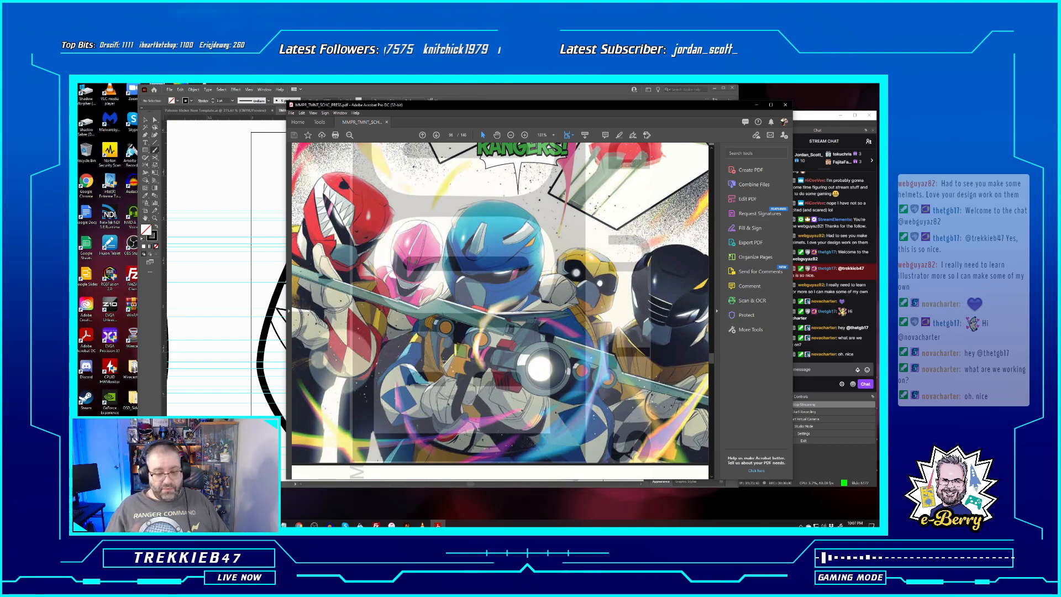
scroll(470, 379, "up", 4)
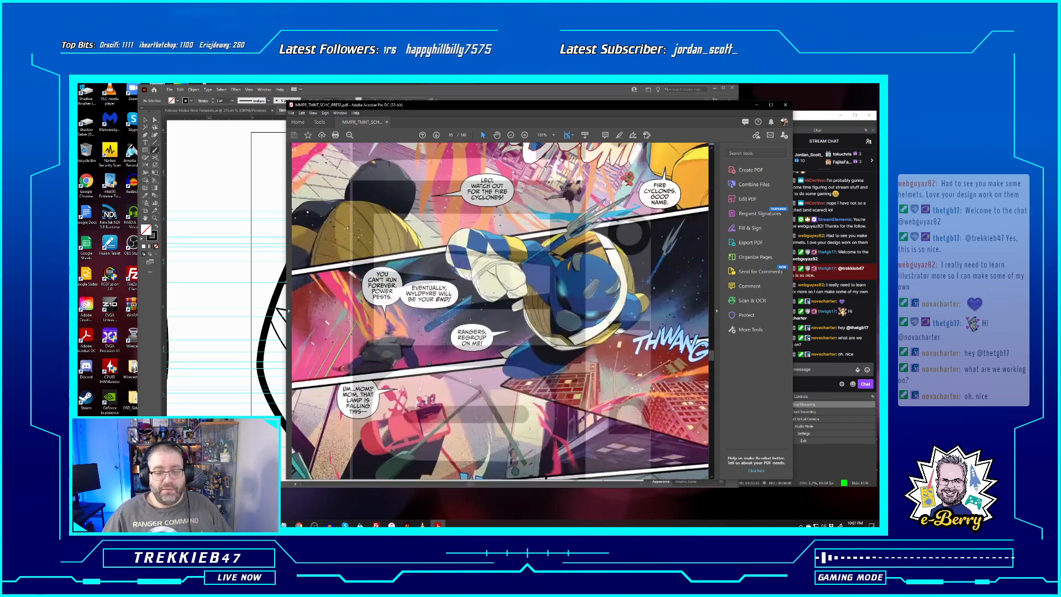
scroll(470, 379, "up", 5)
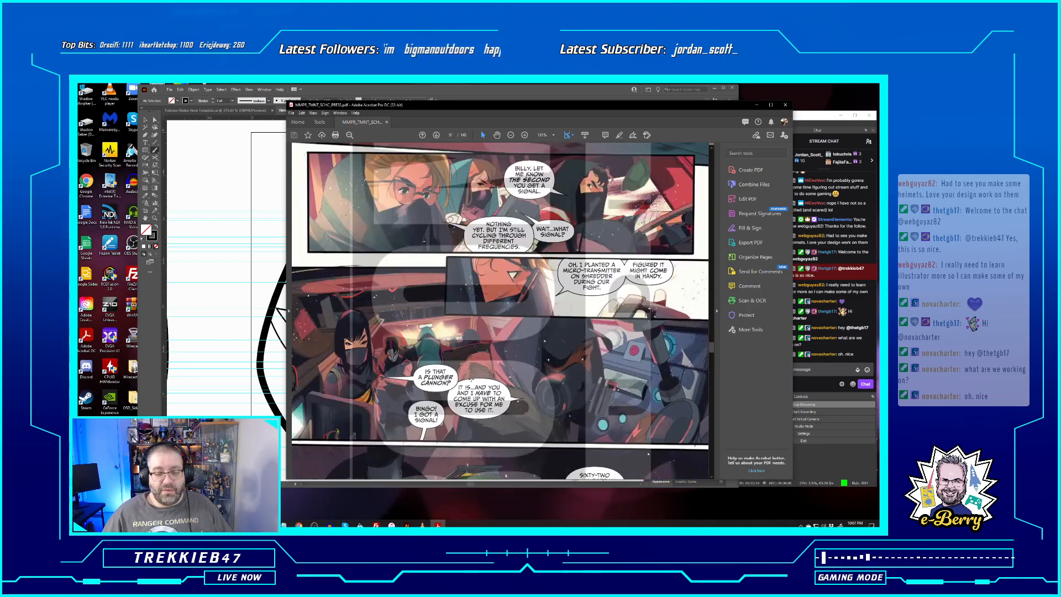
scroll(471, 379, "up", 5)
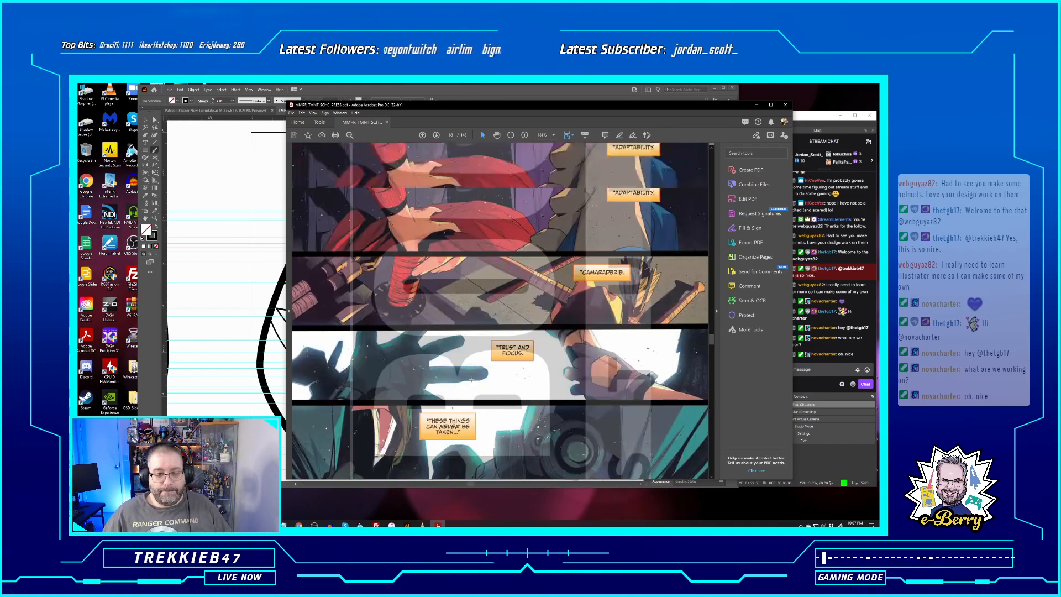
scroll(471, 380, "up", 2)
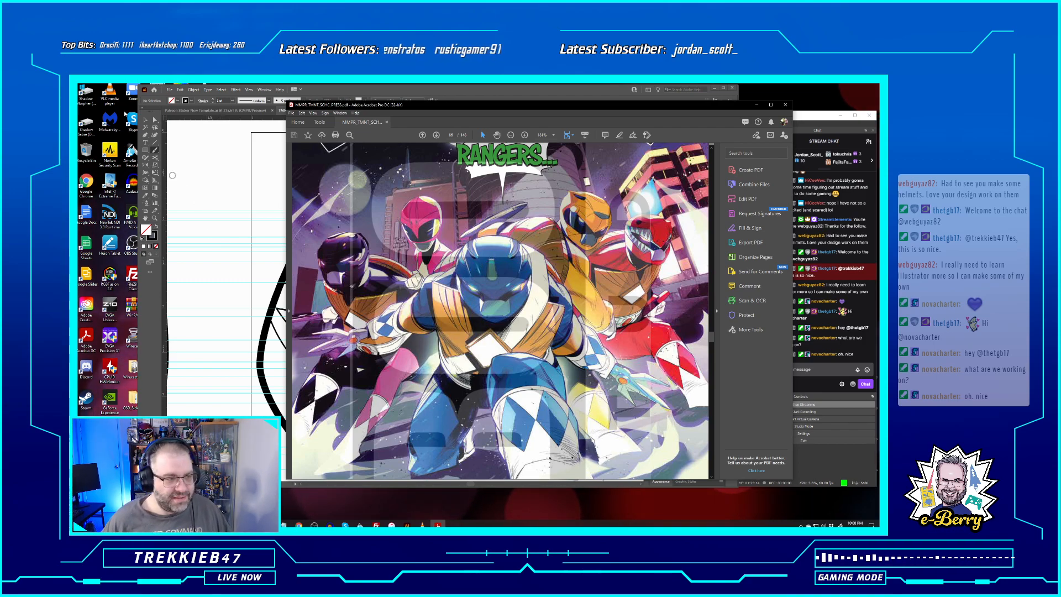
Return to the Illustrator drawing and select the brow-piece shape at the top of the half outline
left_click(146, 119)
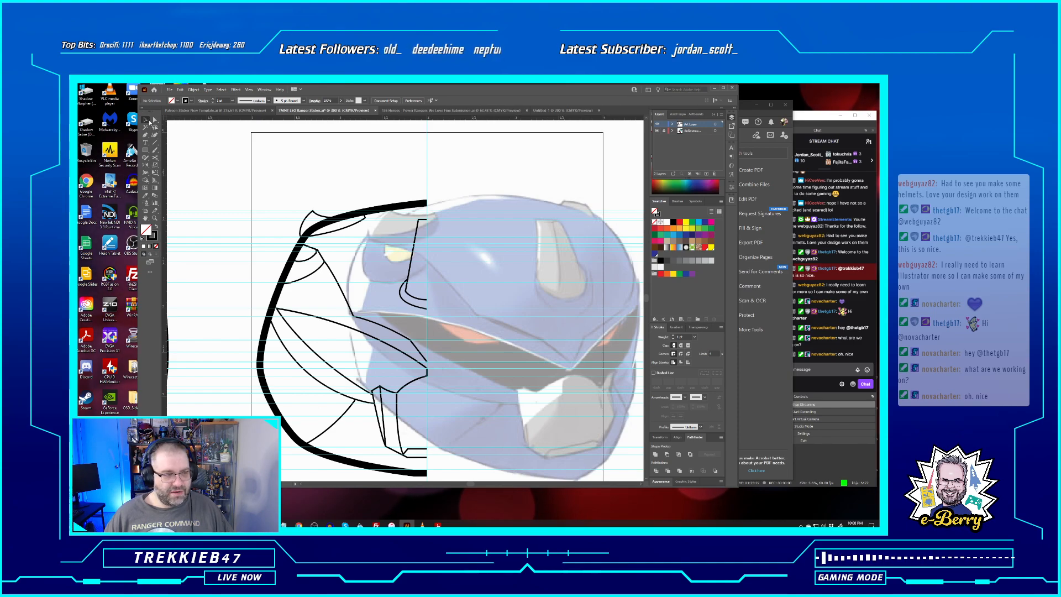
left_click(354, 227)
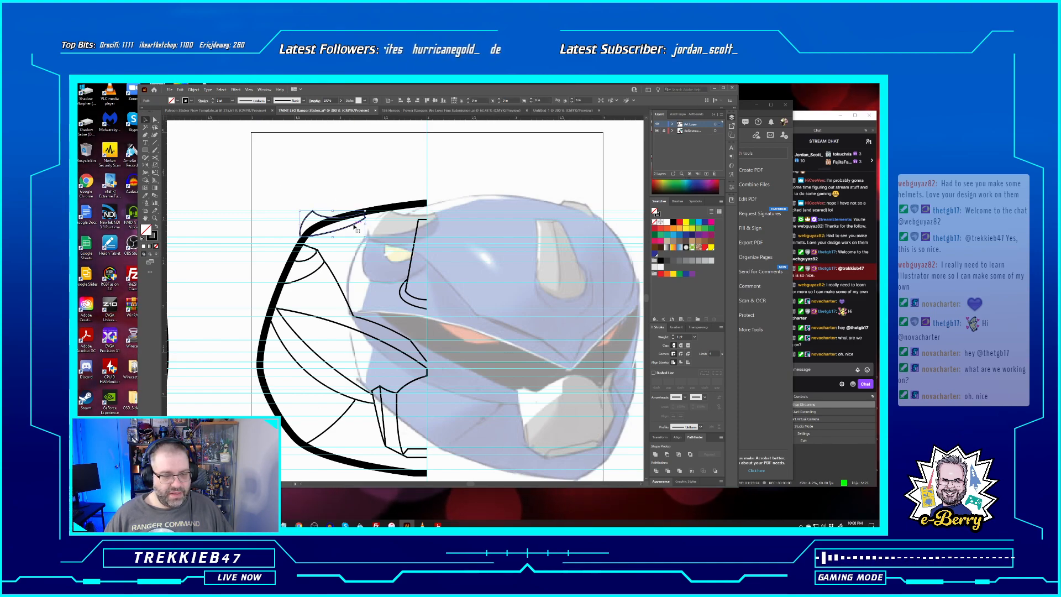
left_click(366, 240)
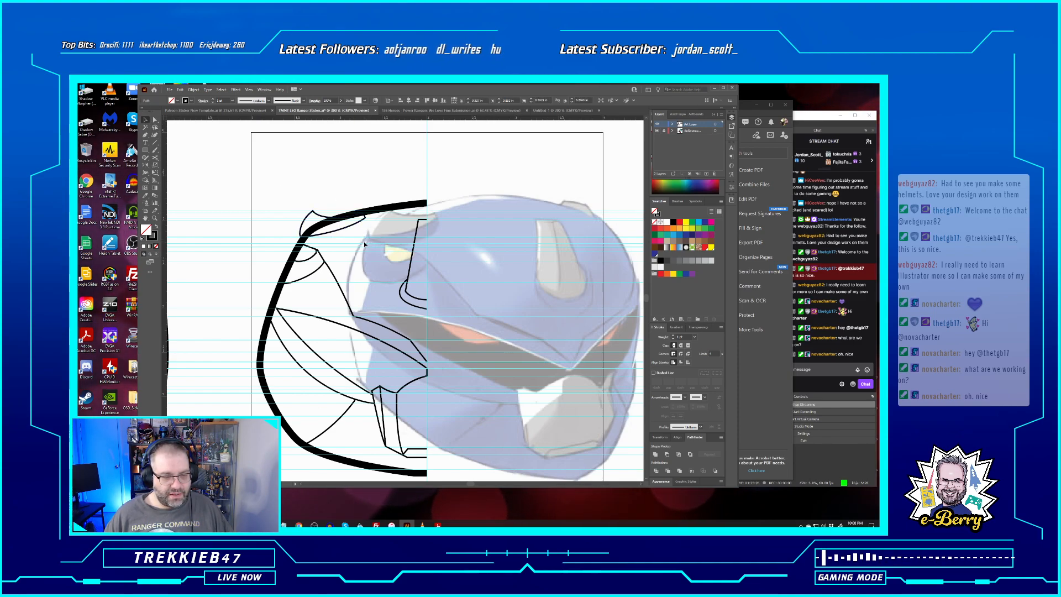
left_click(357, 224)
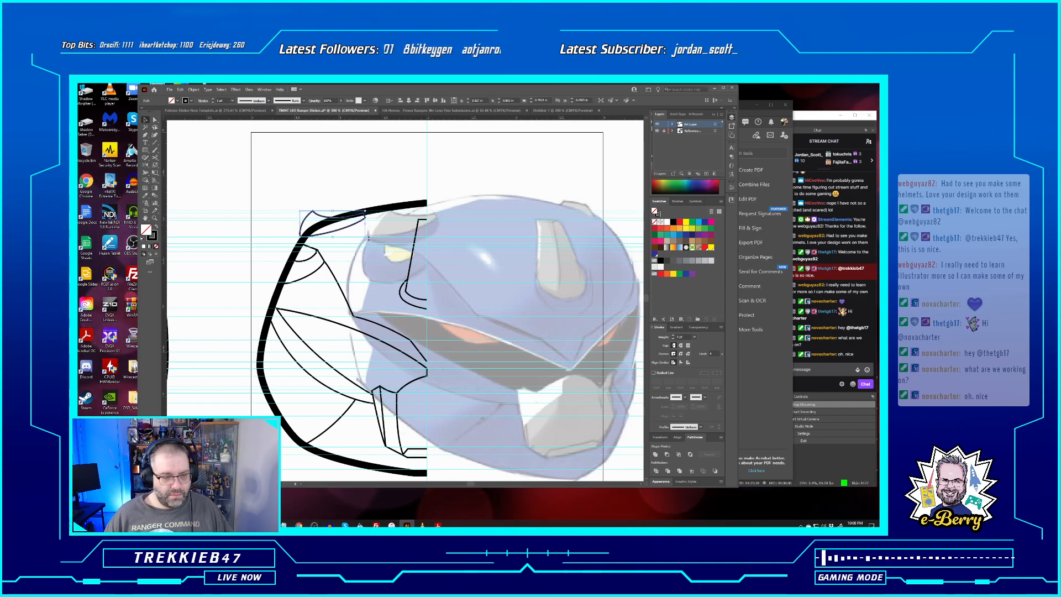
Try rotating the brow piece clockwise so its inner end slopes down more steeply, and undo the rotation
left_click_drag(368, 237, 343, 259)
key("ctrl+minus")
key("ctrl+minus")
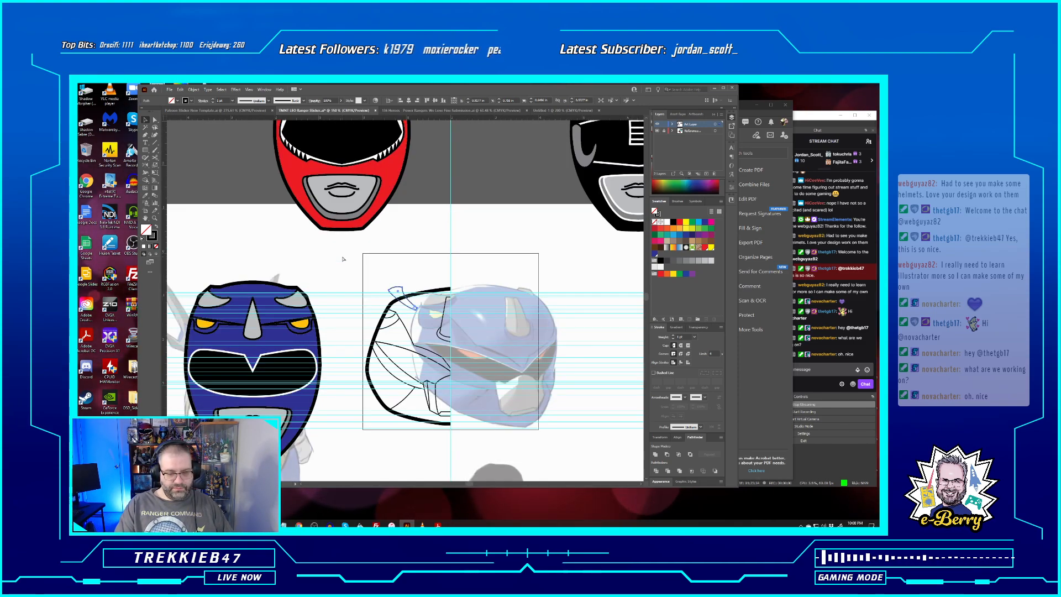
key("ctrl+plus")
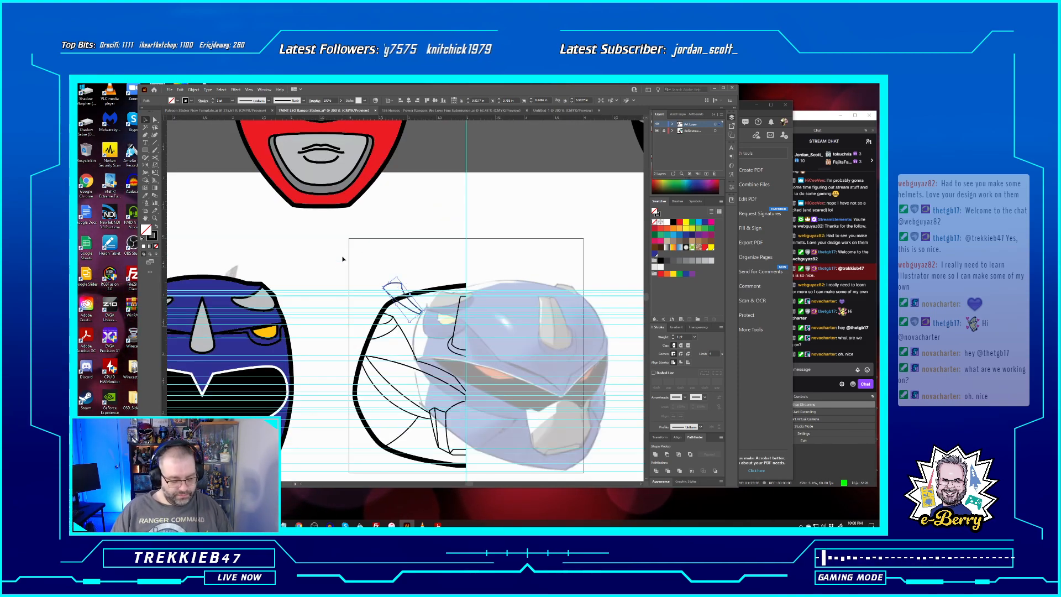
key("ctrl+z")
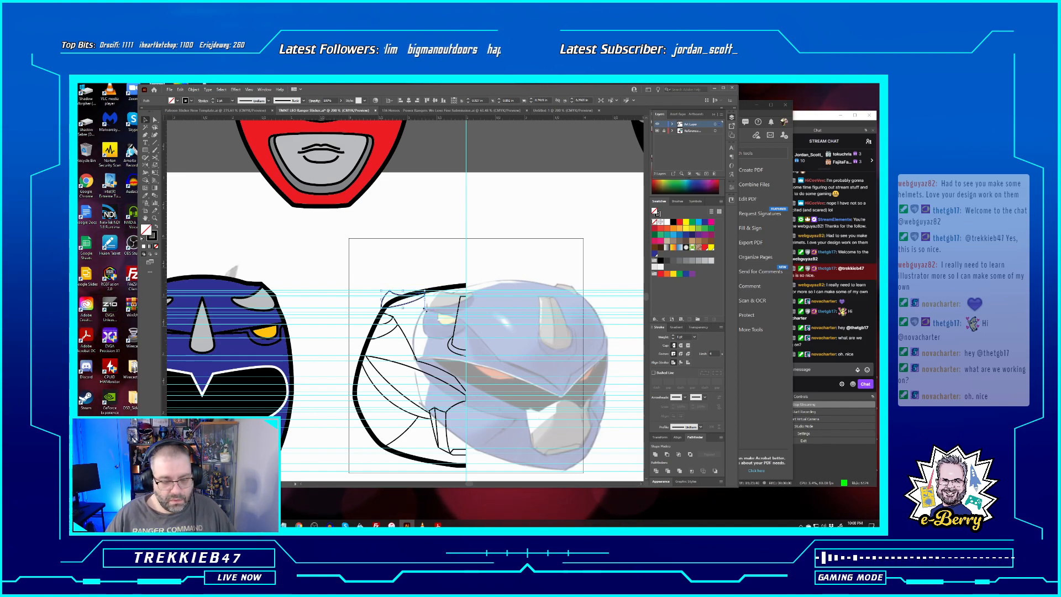
Narrow the brow piece horizontally by pulling its outer side inward toward the thick outline, keeping its inner end in place
scroll(403, 299, "up", 3, "alt")
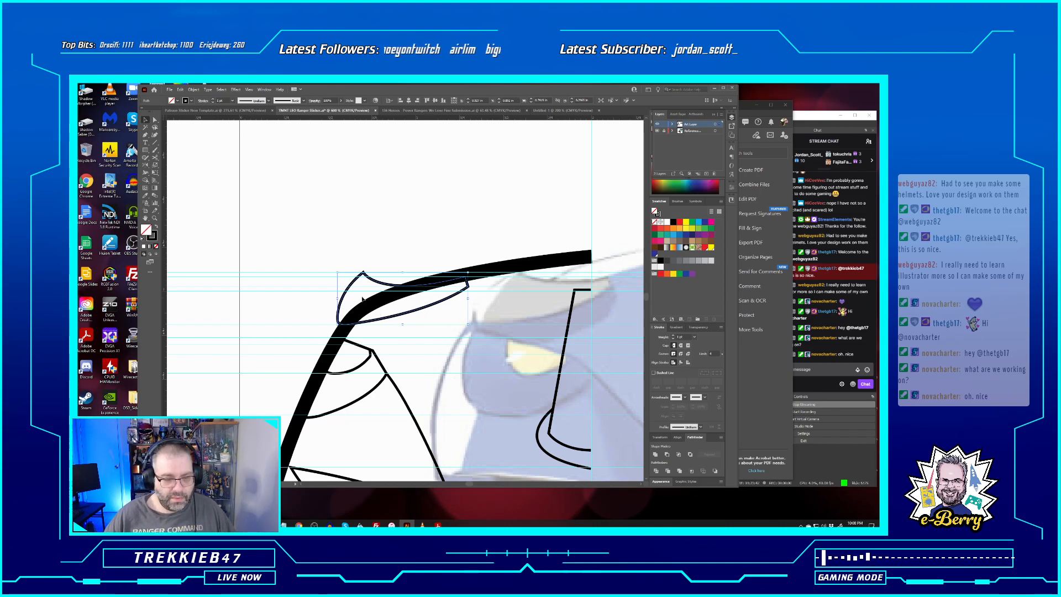
left_click_drag(337, 299, 362, 302)
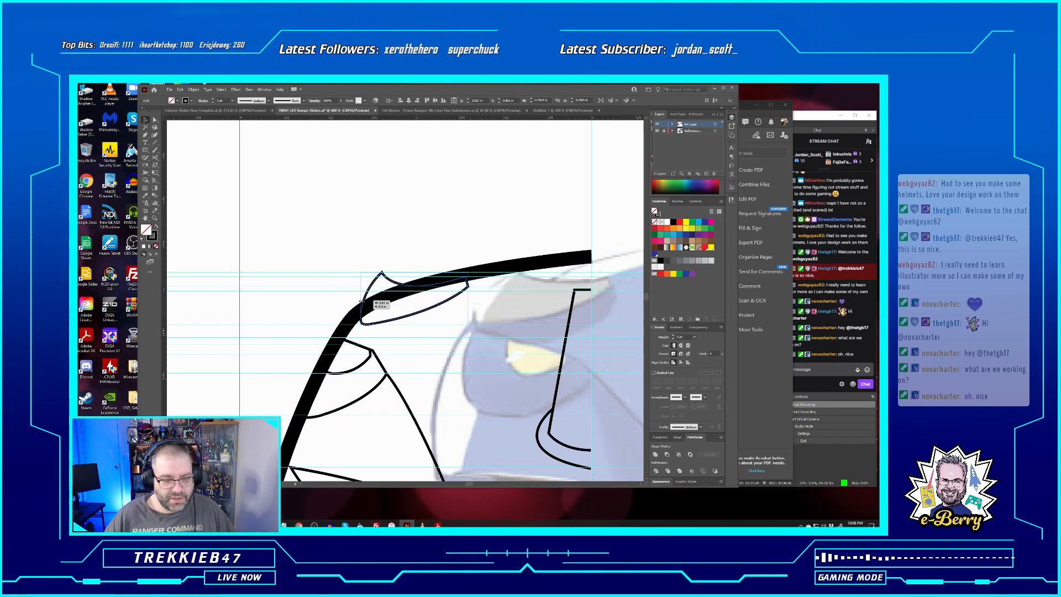
Try rotating the brow piece counter-clockwise and shifting it down along the thick outline, and undo back to its wider shape
left_click_drag(471, 327, 479, 351)
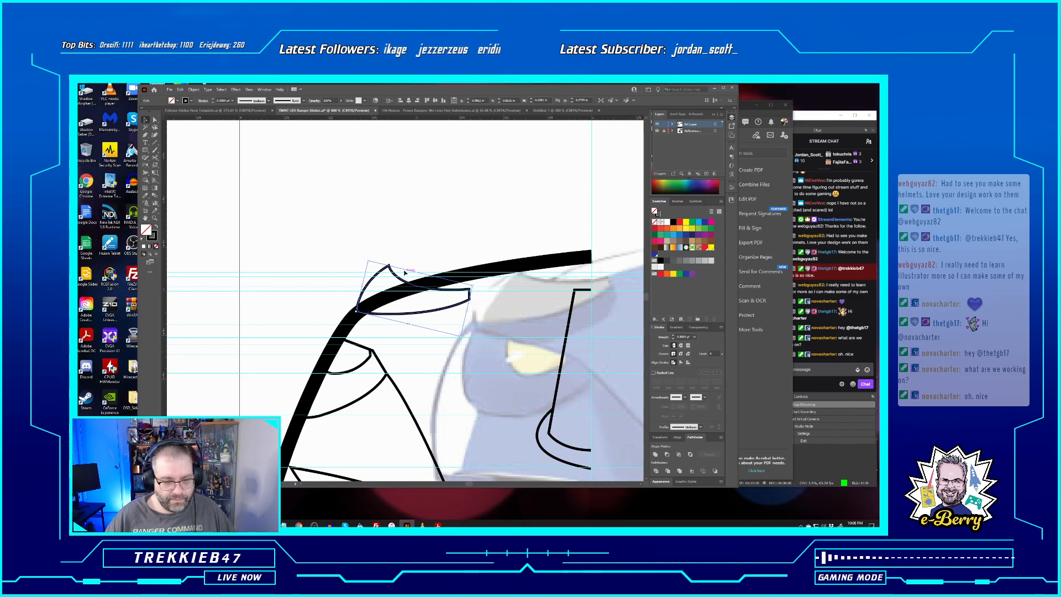
left_click_drag(406, 286, 391, 293)
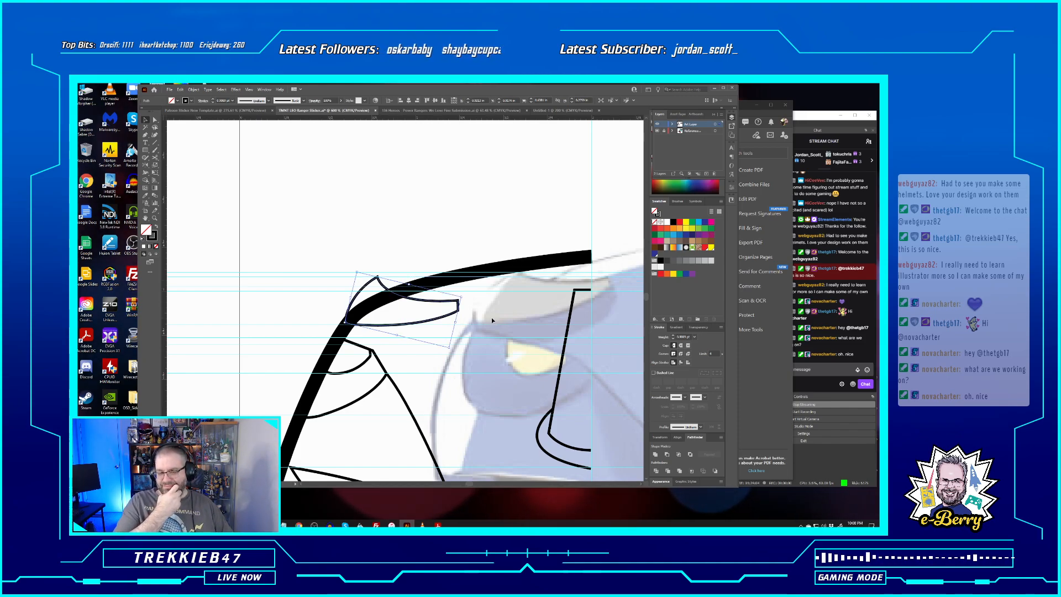
key("ctrl+z")
key("ctrl+shift+z")
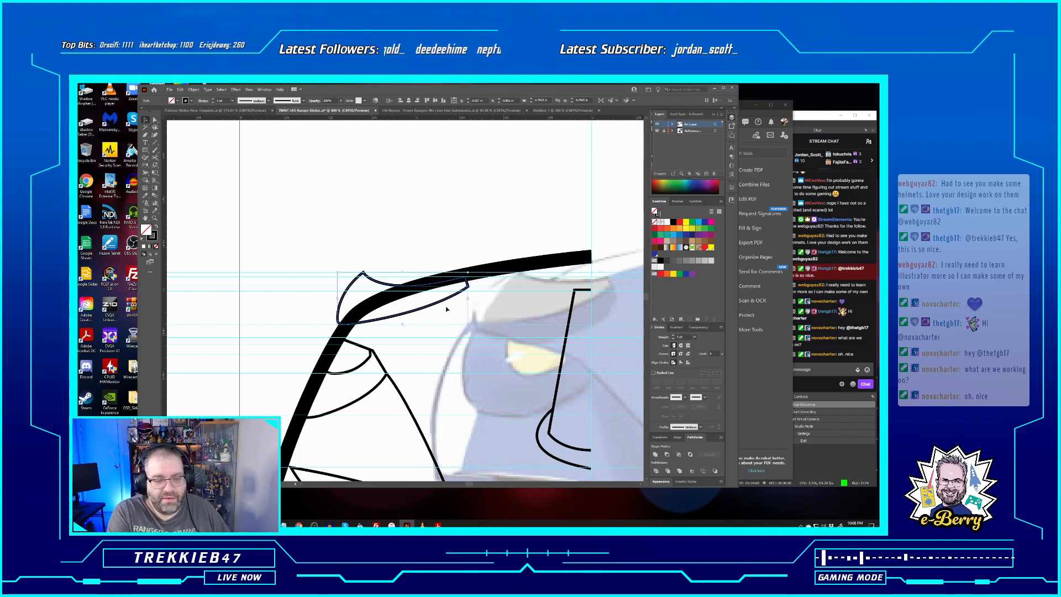
left_click(295, 214)
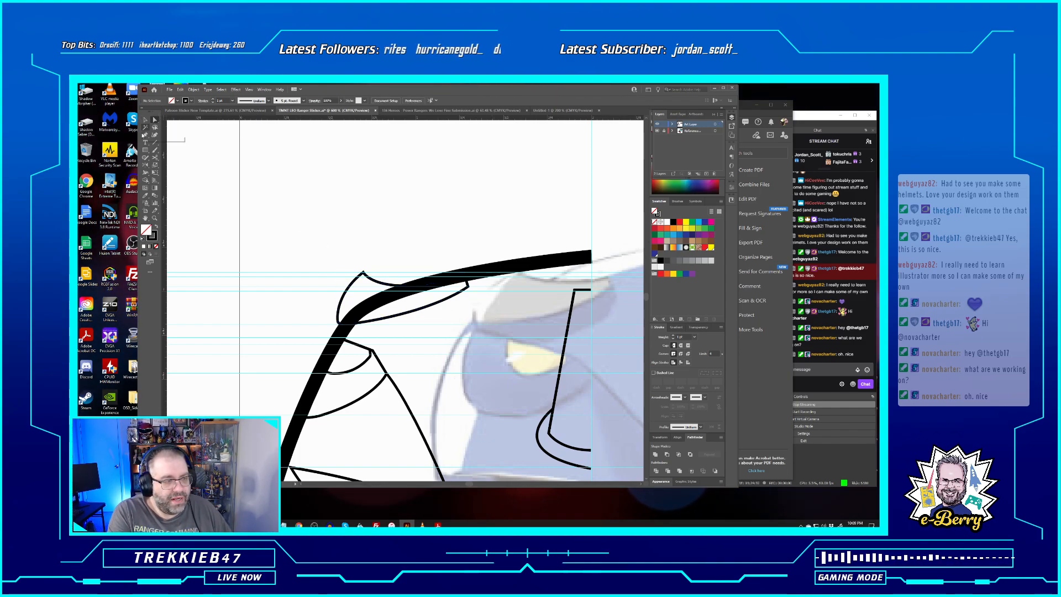
Select the anchor at the brow piece's upper outer tip and slightly round that pointed corner
left_click(156, 121)
left_click(362, 273)
left_click(364, 275)
left_click_drag(363, 280, 365, 282)
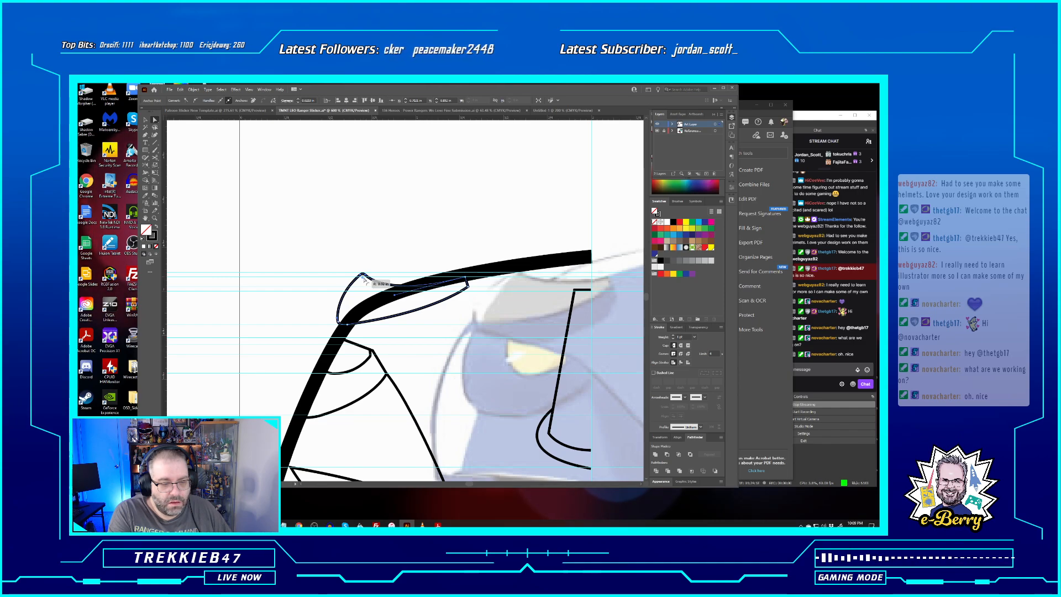
left_click(378, 245)
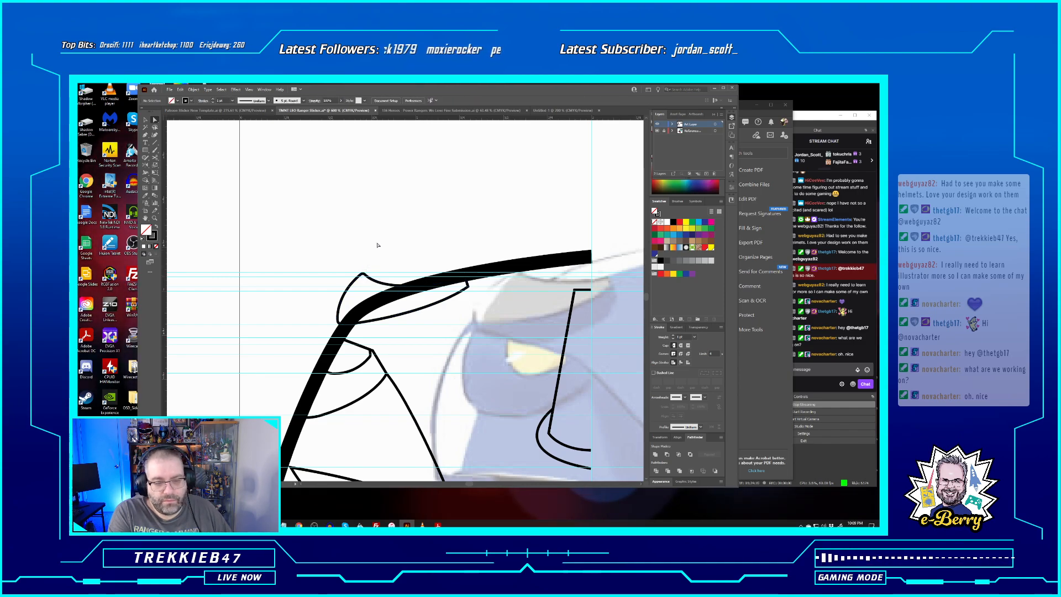
Draw a straight line inside the half horn, running from its short top edge down to its inner bottom curve
scroll(376, 244, "down", 3)
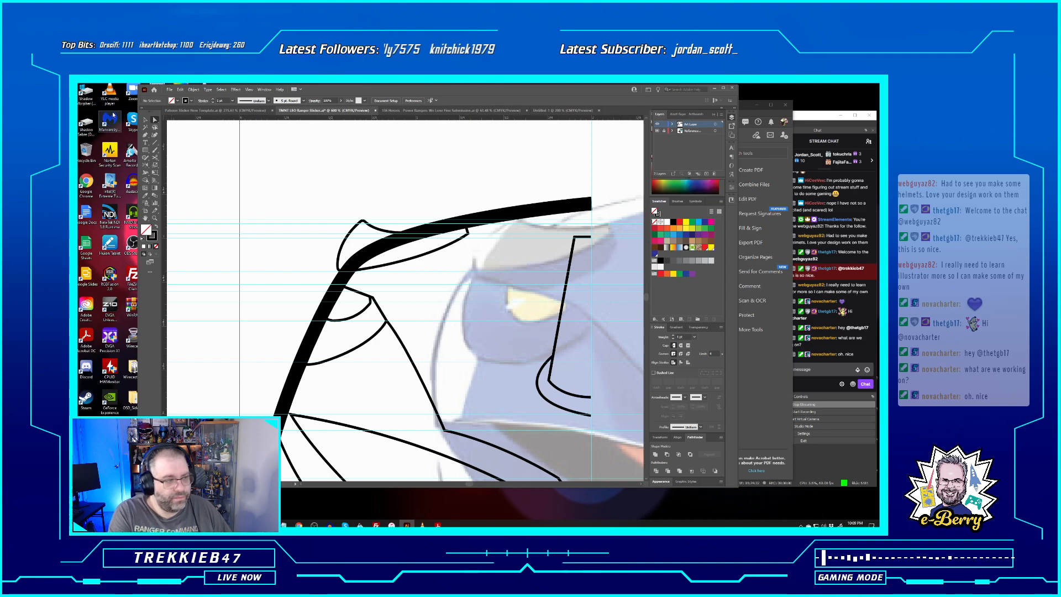
scroll(588, 235, "down", 1)
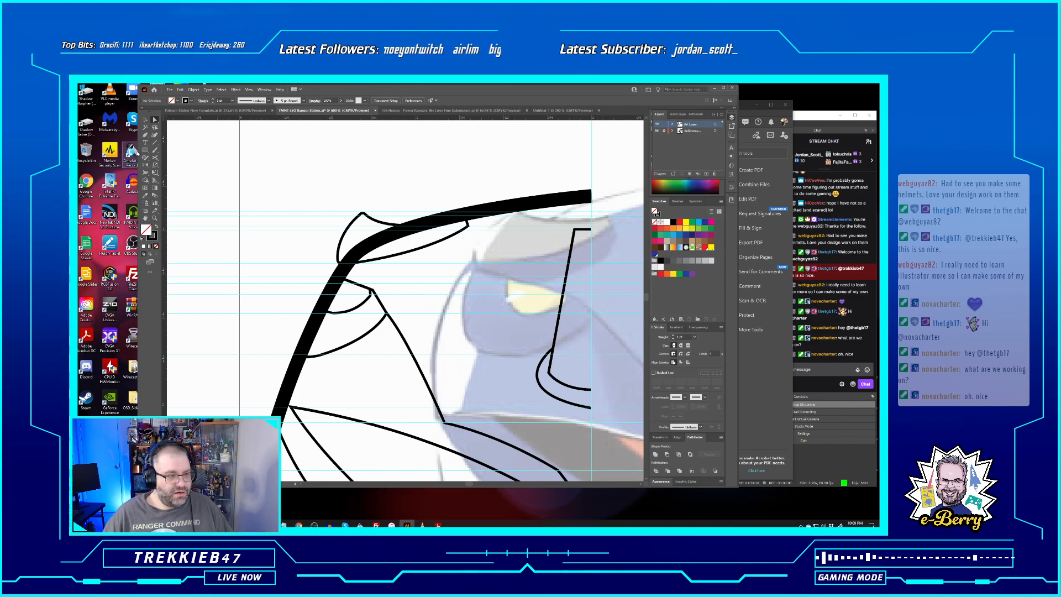
left_click(581, 232)
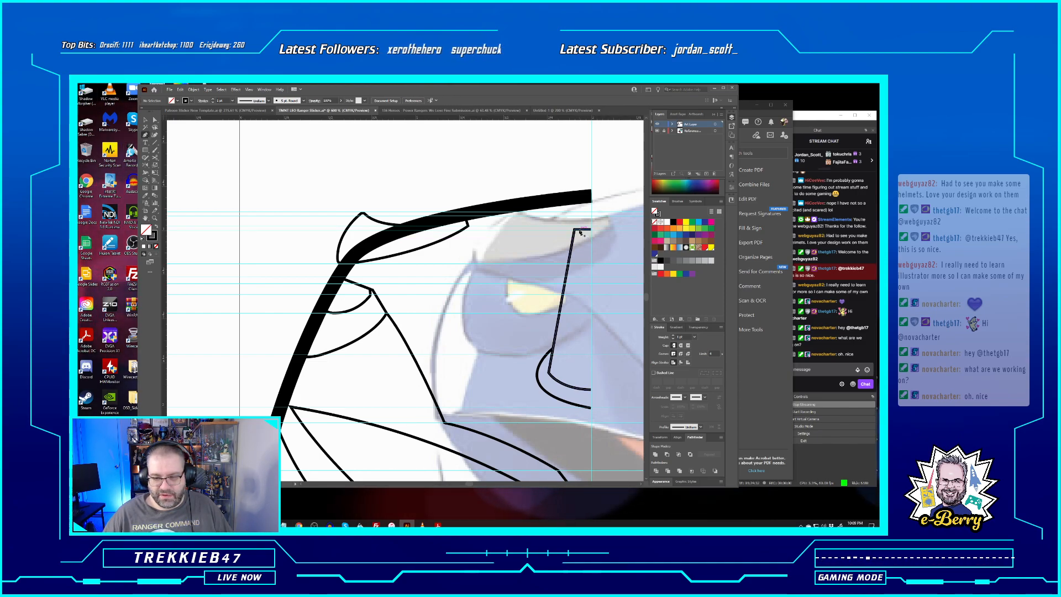
left_click_drag(580, 231, 560, 382)
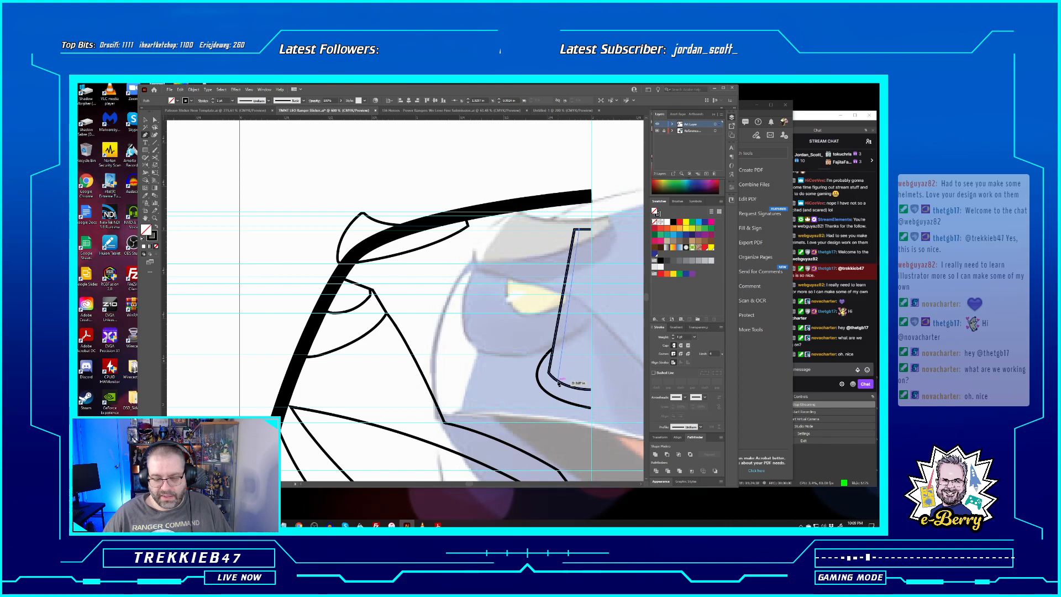
left_click_drag(560, 384, 561, 384)
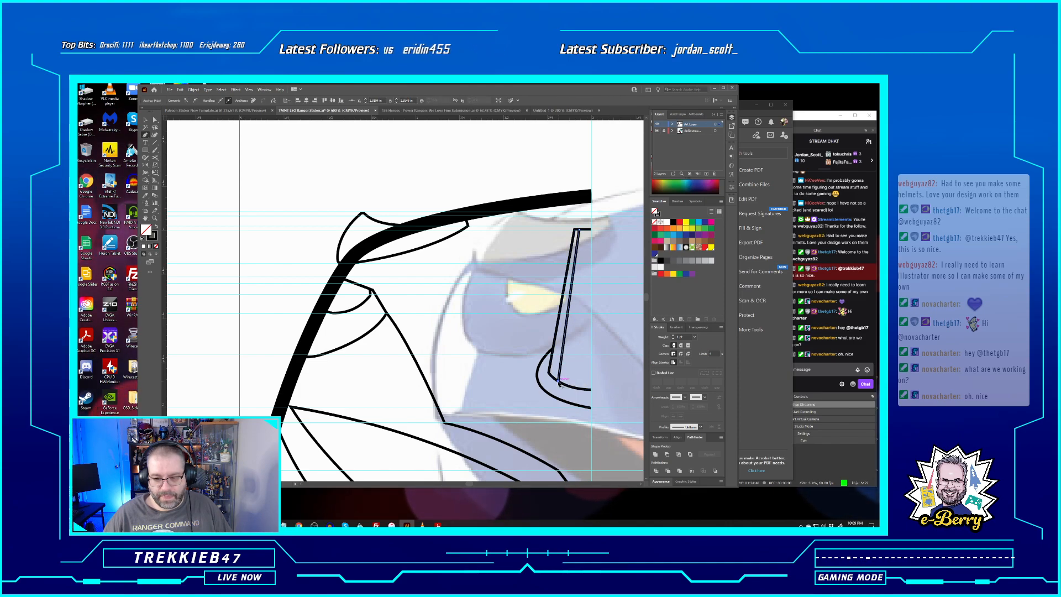
Adjust both ends of the new horn line so it runs closely parallel to the horn's outer edge
left_click(154, 120)
left_click_drag(579, 230, 582, 229)
left_click(610, 231)
left_click_drag(560, 381, 553, 378)
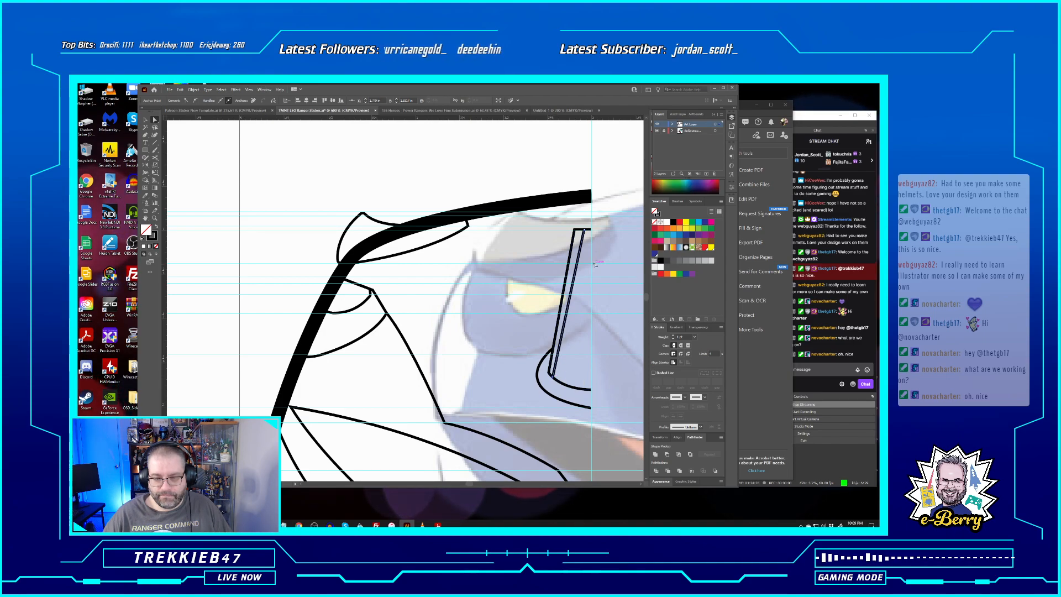
left_click(497, 155)
Hide the reference layer to examine the half outline on its own, and show the layer again
key("ctrl+minus")
key("ctrl+minus")
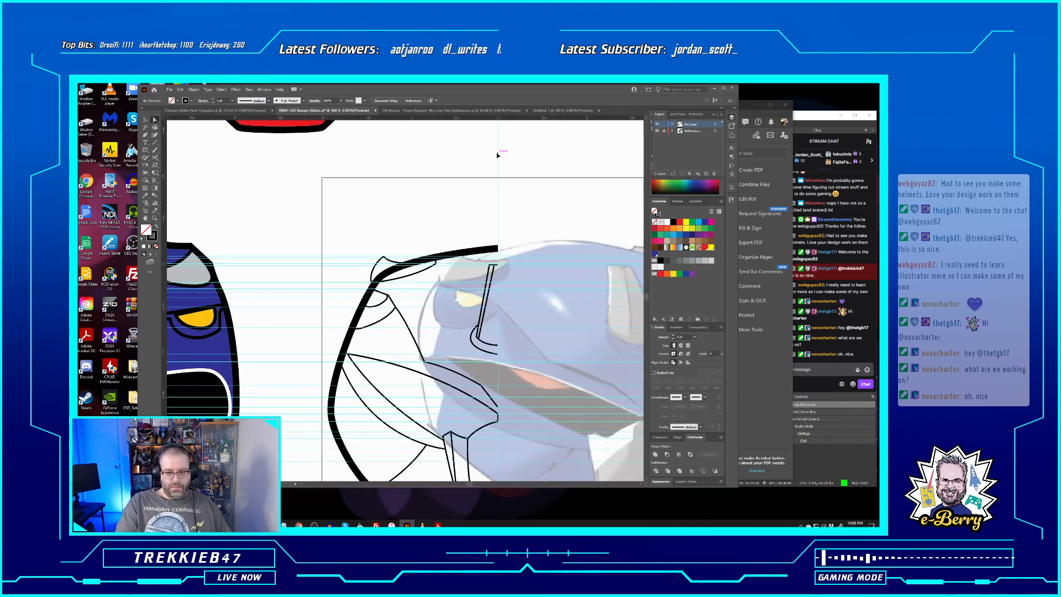
key("ctrl+minus")
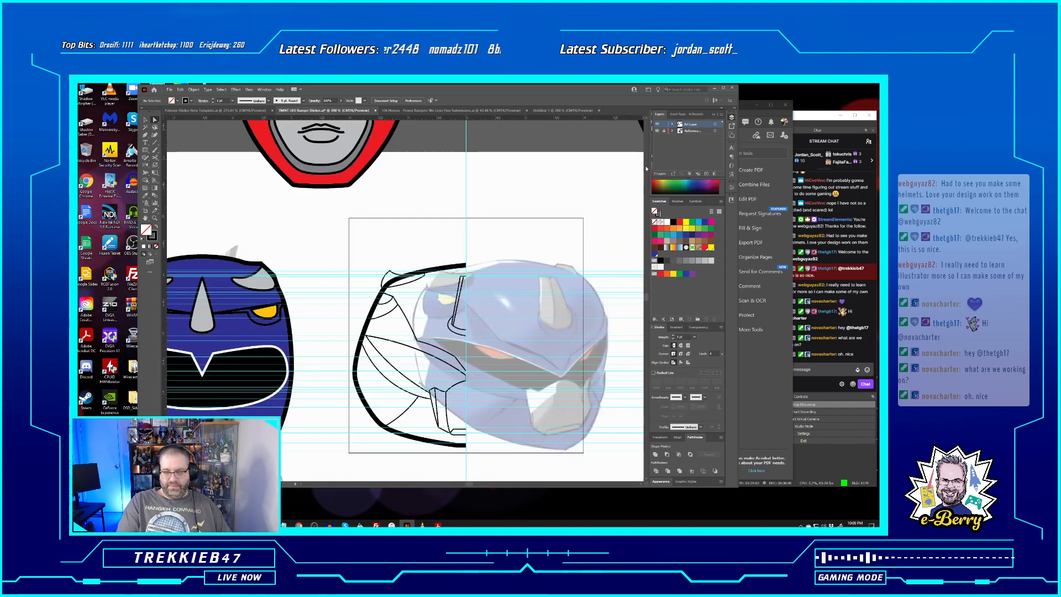
left_click(658, 131)
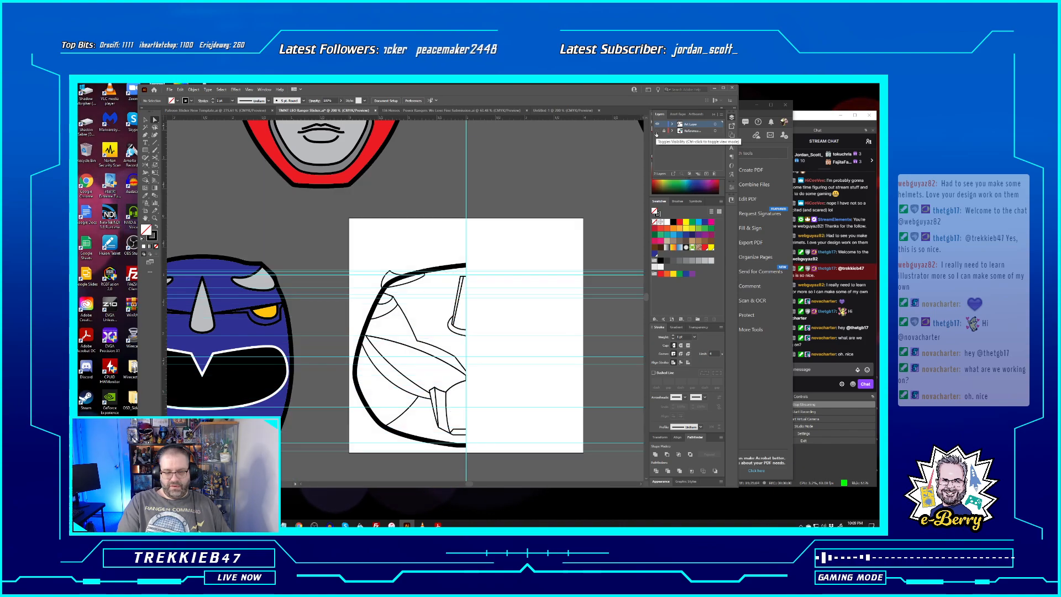
left_click(656, 132)
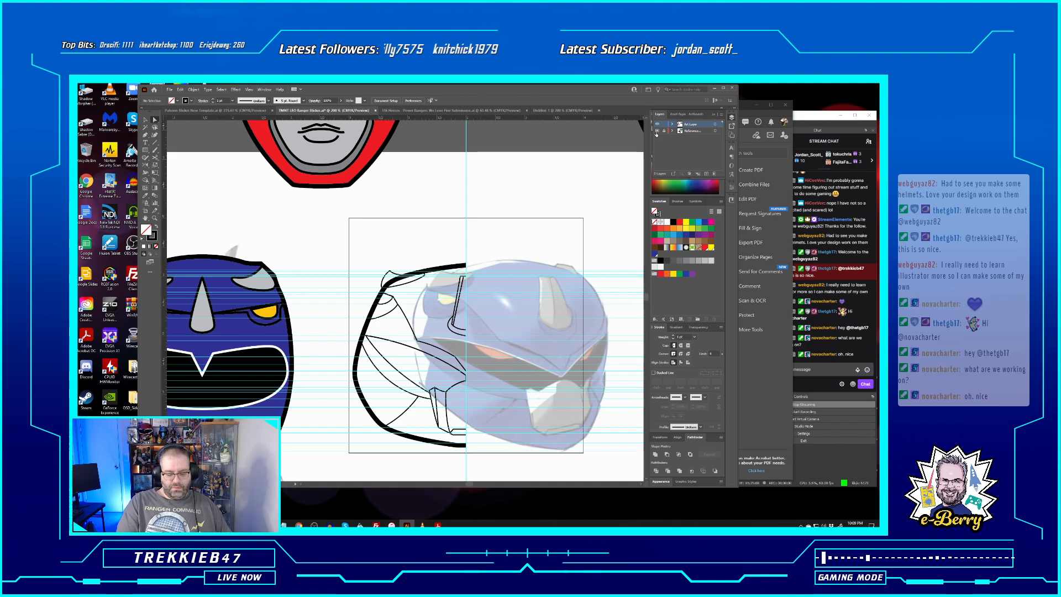
Draw a curve sagging below the visor's upper edge line, with both ends on that line, to form the eye shape
key("ctrl+plus")
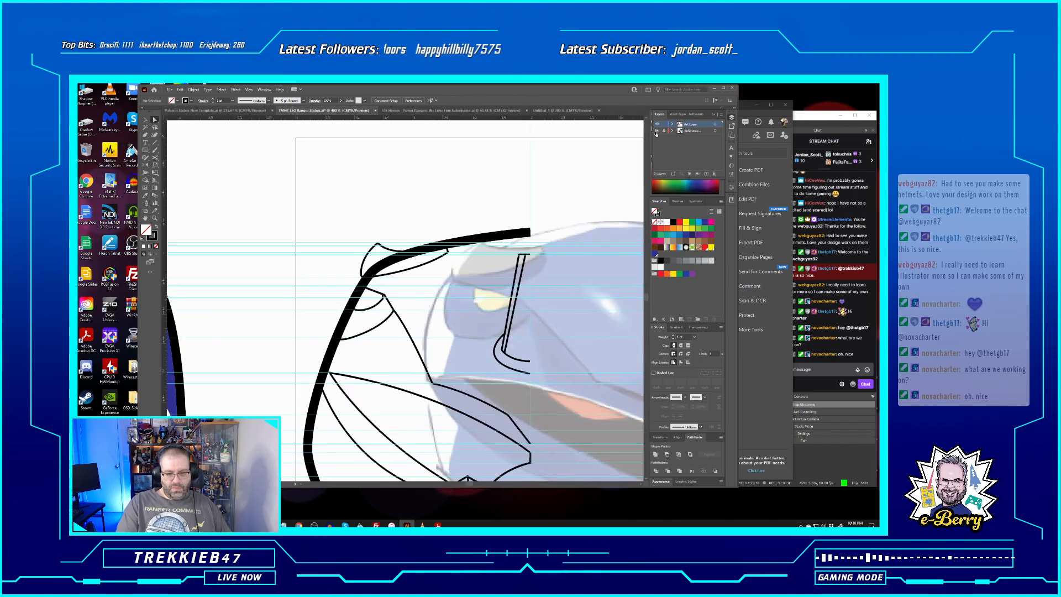
scroll(504, 319, "down", 4)
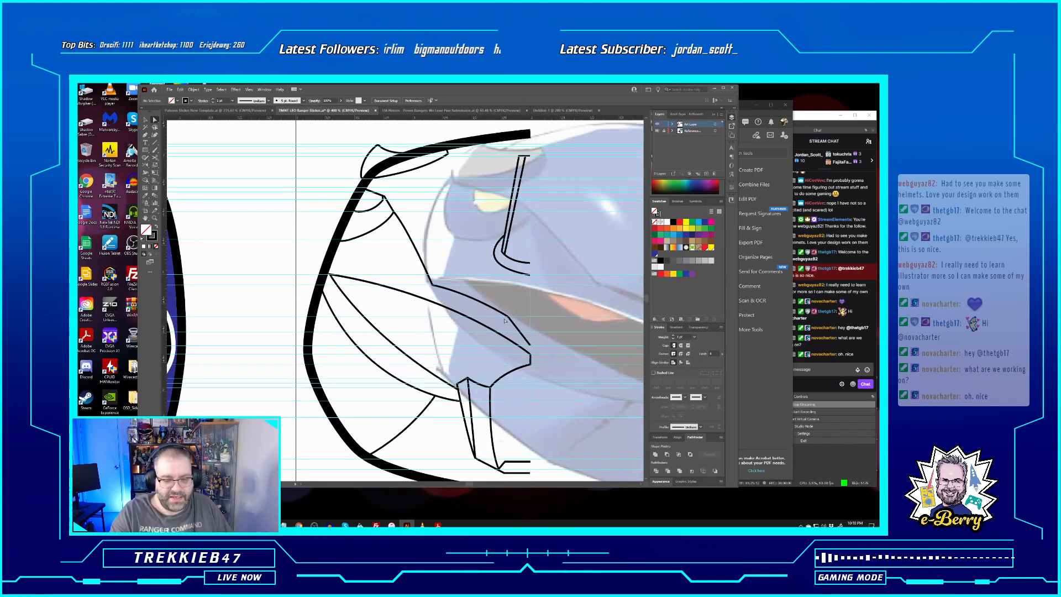
left_click_drag(445, 313, 365, 282)
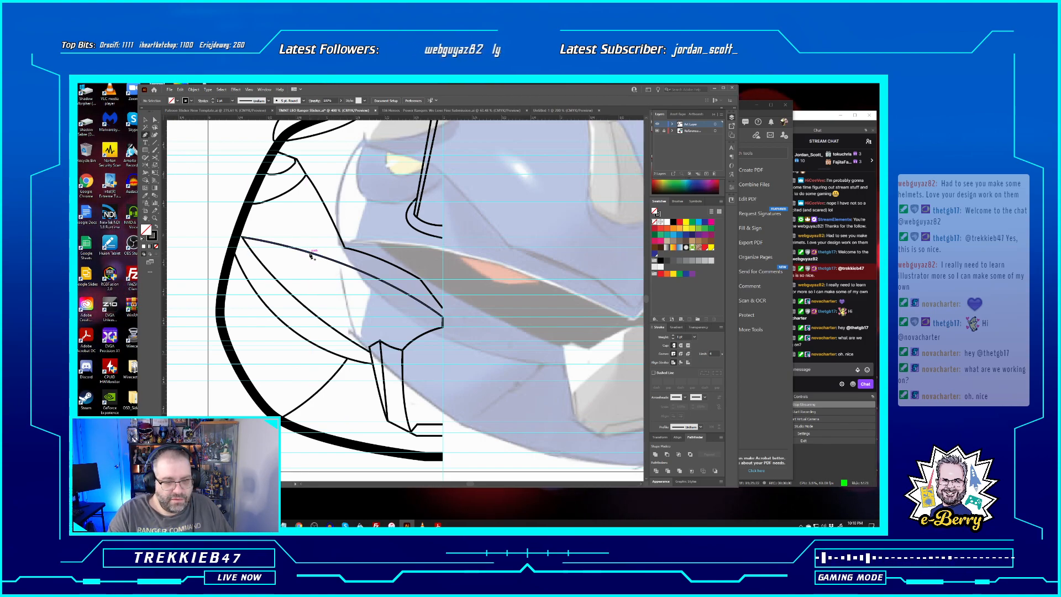
left_click_drag(310, 254, 343, 290)
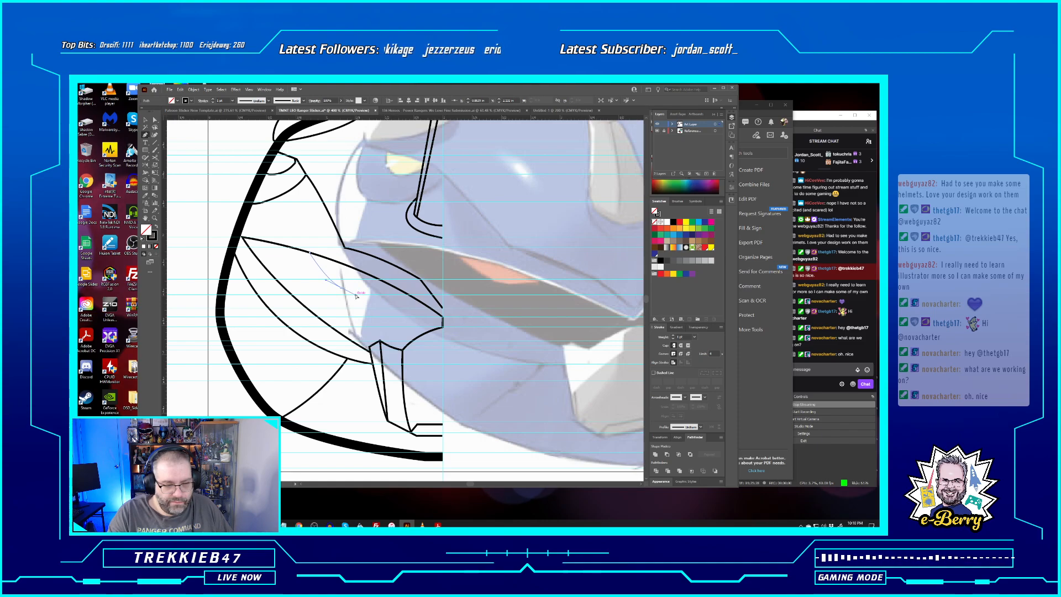
left_click_drag(358, 295, 306, 252)
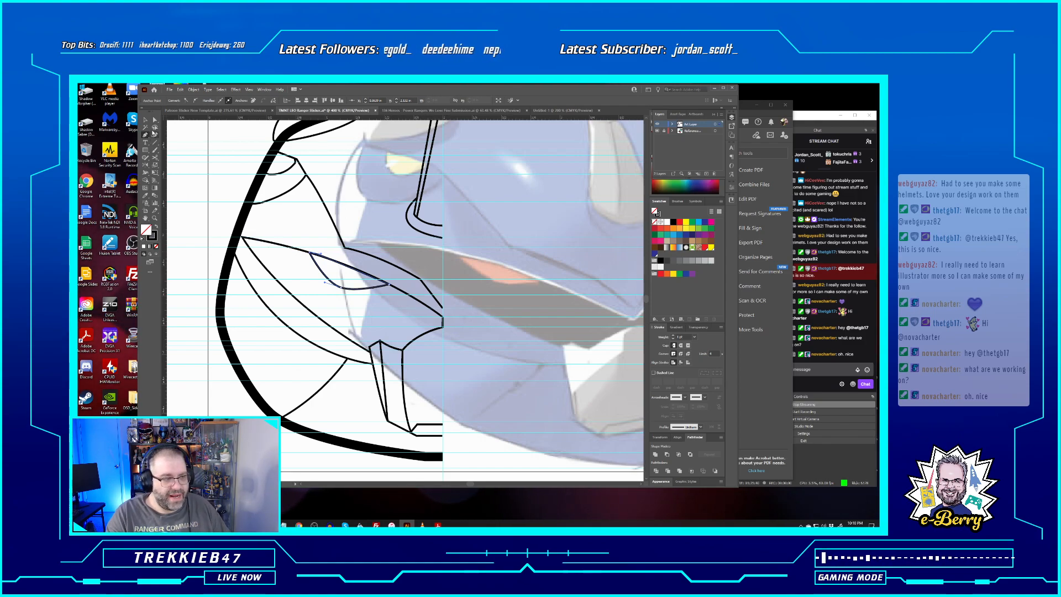
left_click(146, 119)
left_click(189, 220)
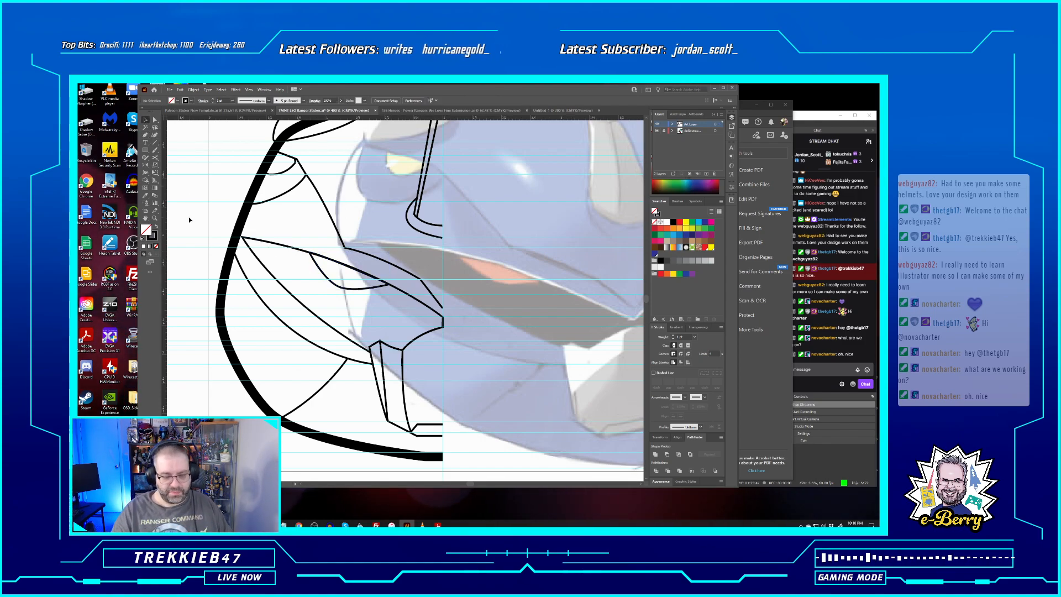
Fit the helmet artboard in the window and unlock the guides
key("ctrl+minus")
key("ctrl+minus")
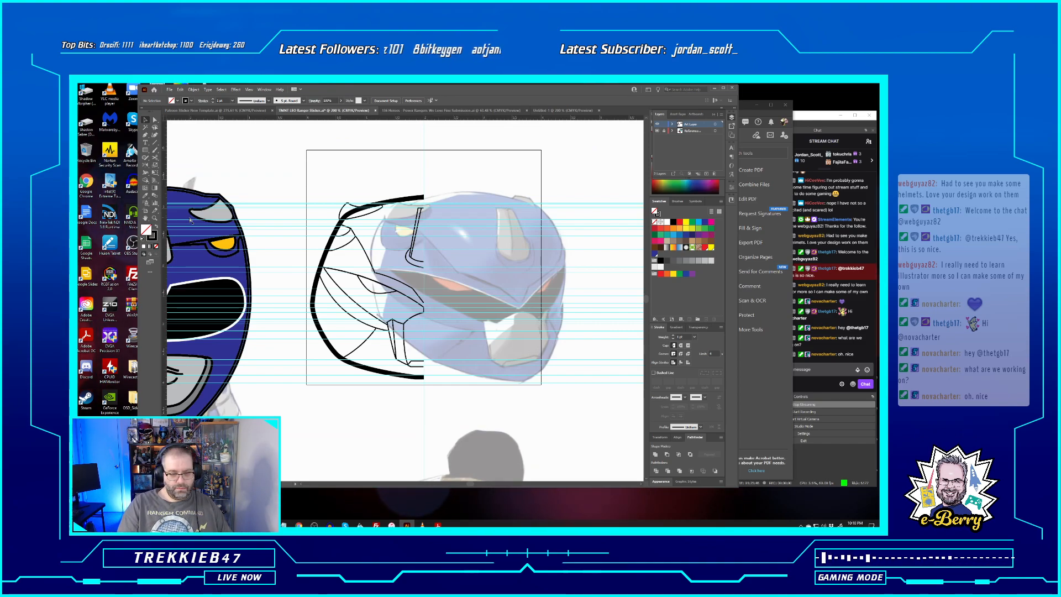
key("ctrl+minus")
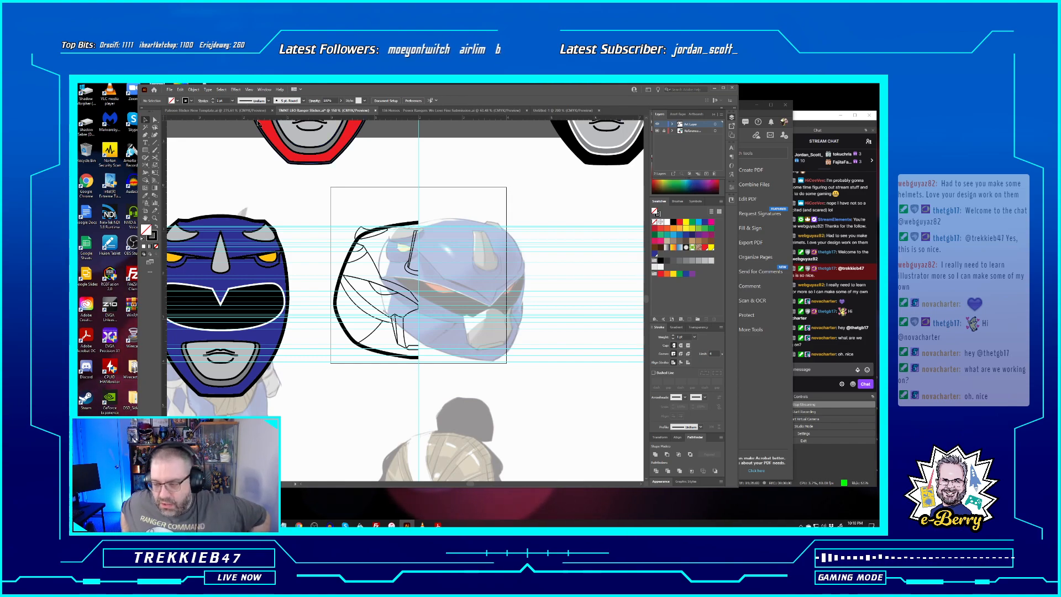
key("ctrl+0")
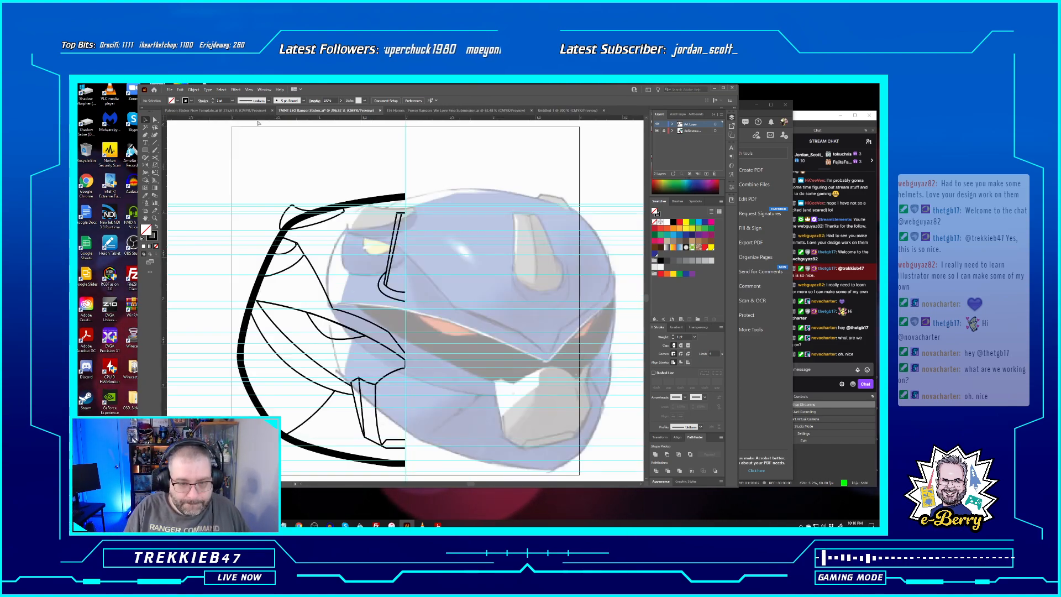
scroll(269, 132, "down", 4)
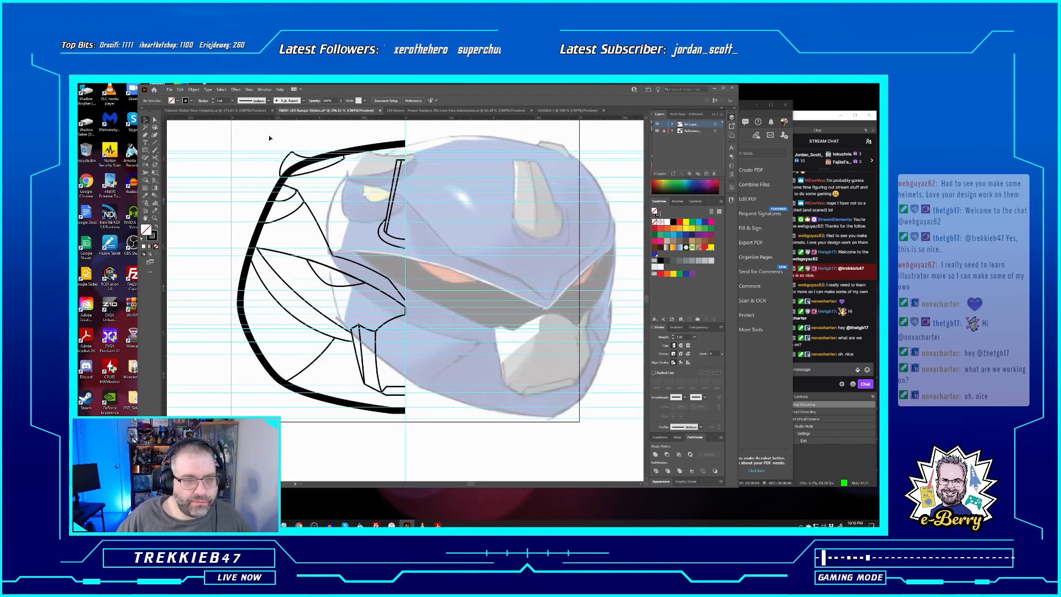
left_click(253, 89)
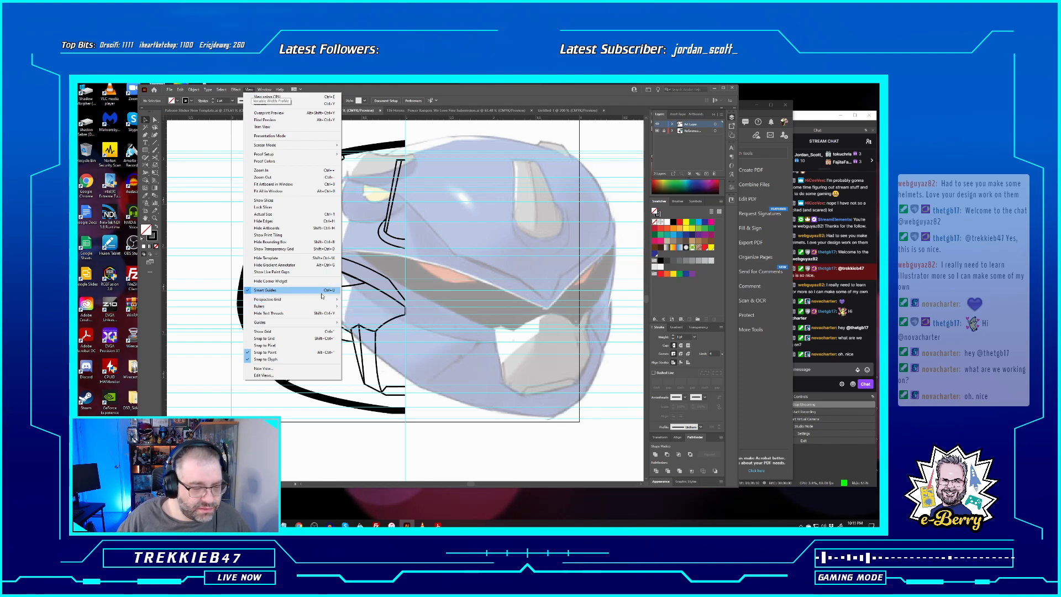
mouse_move(325, 323)
left_click(364, 329)
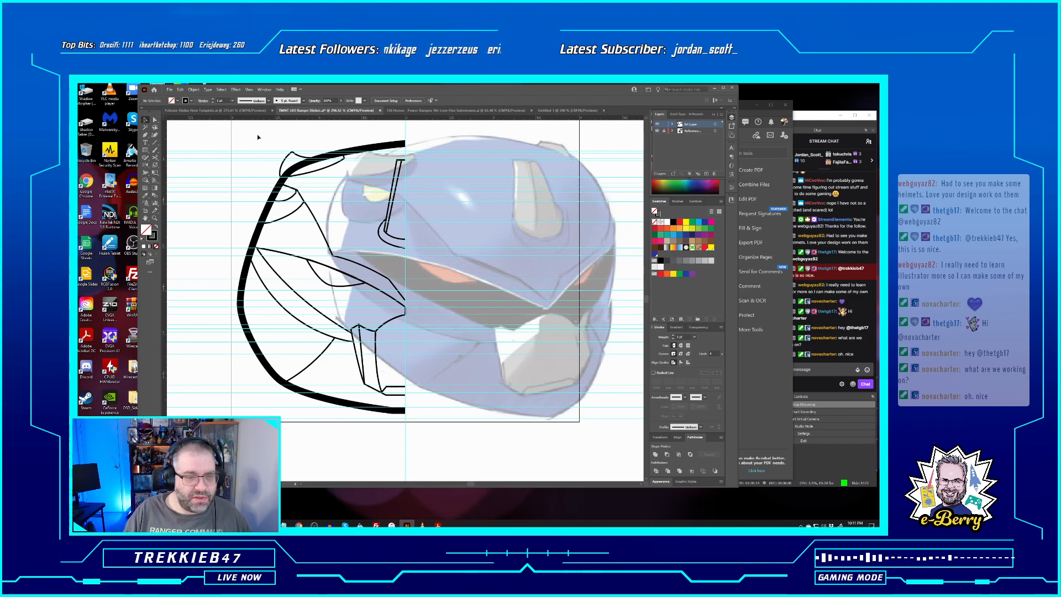
Select and delete unneeded horizontal guides crossing the helmet drawing, working from the top of the helmet downward
left_click_drag(251, 154, 250, 163)
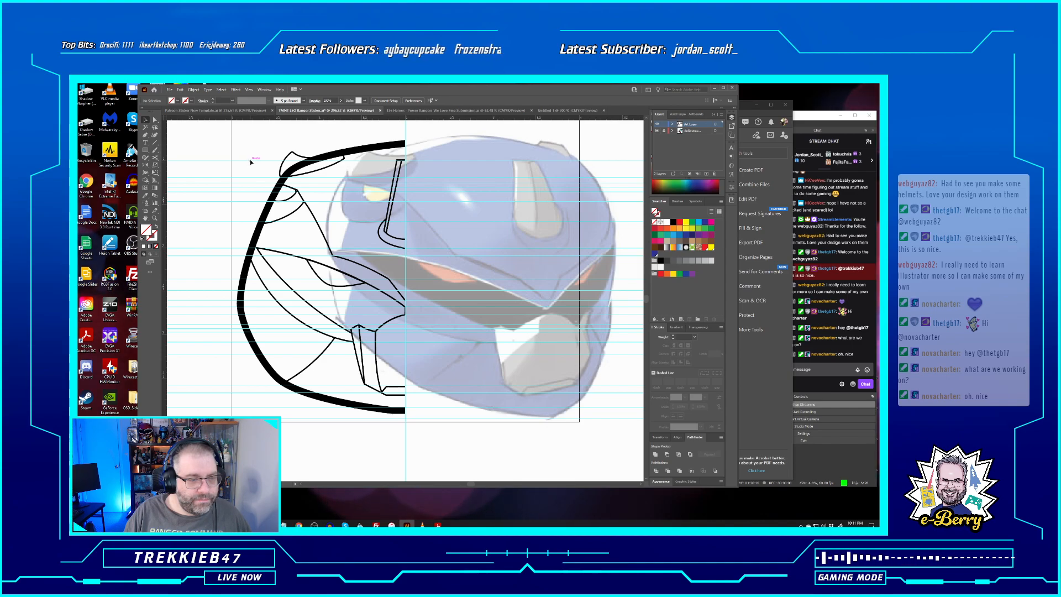
left_click_drag(251, 179, 252, 191)
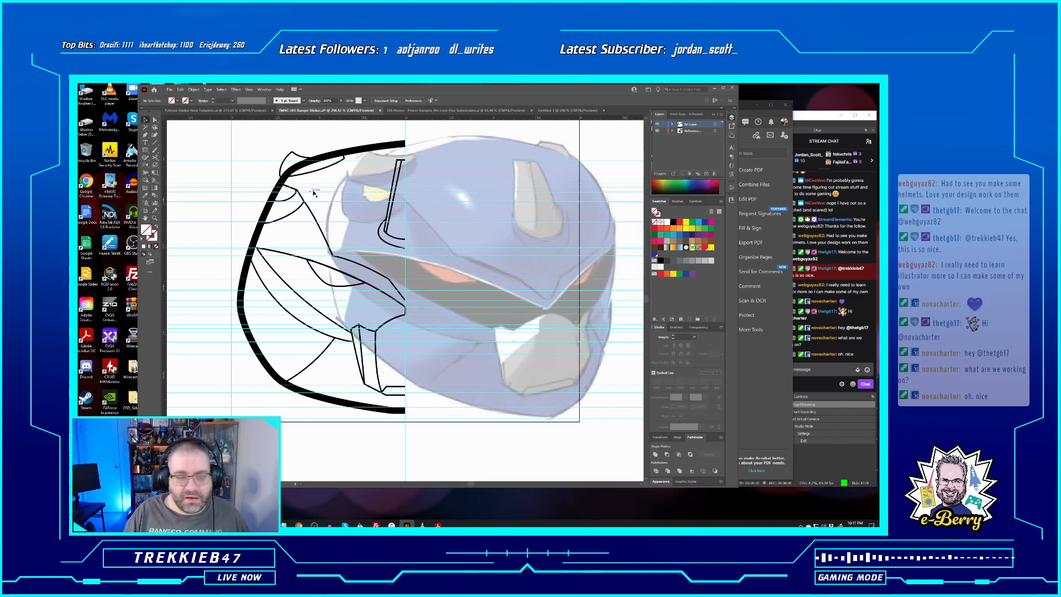
left_click_drag(262, 187, 258, 190)
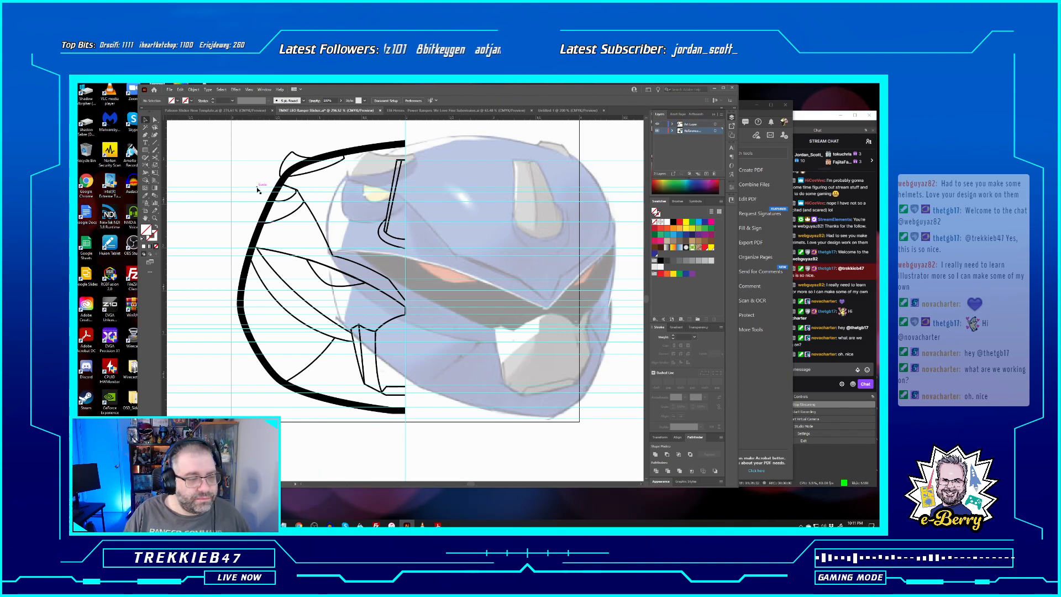
left_click(257, 188)
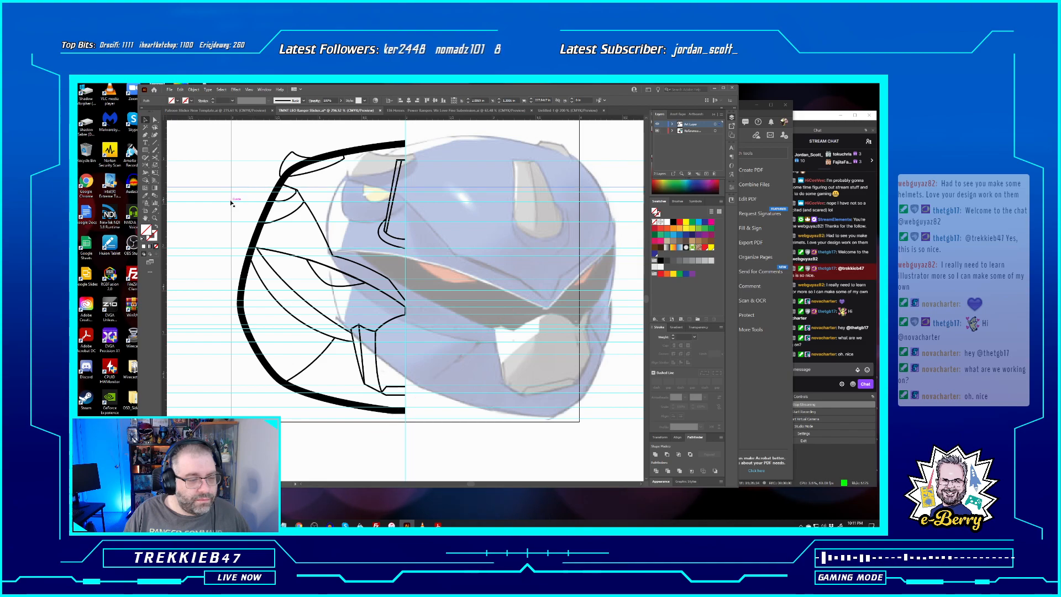
key("Delete")
left_click(245, 192)
key("Delete")
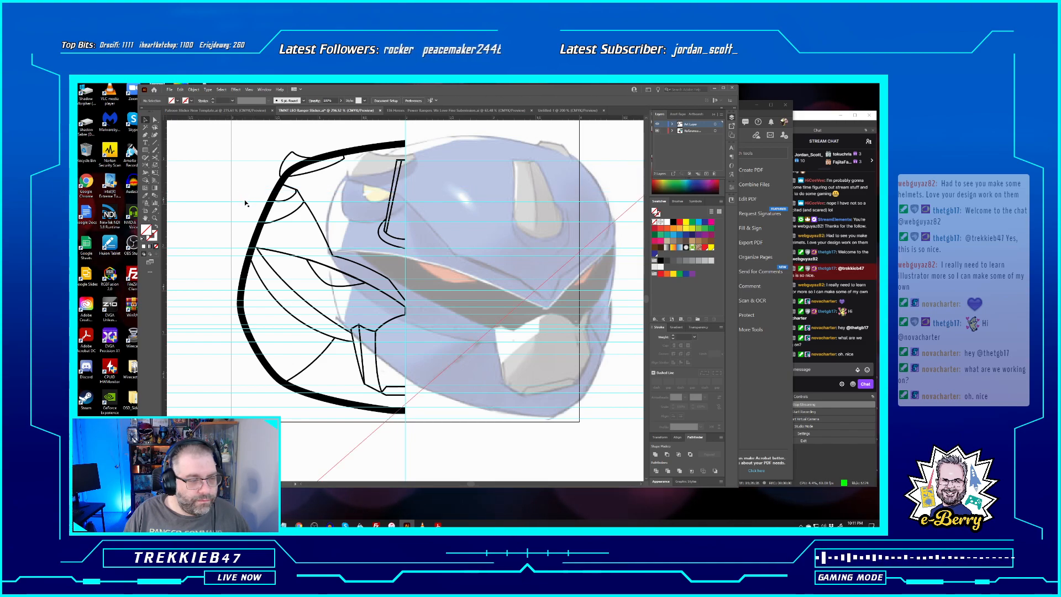
left_click(245, 202)
key("Delete")
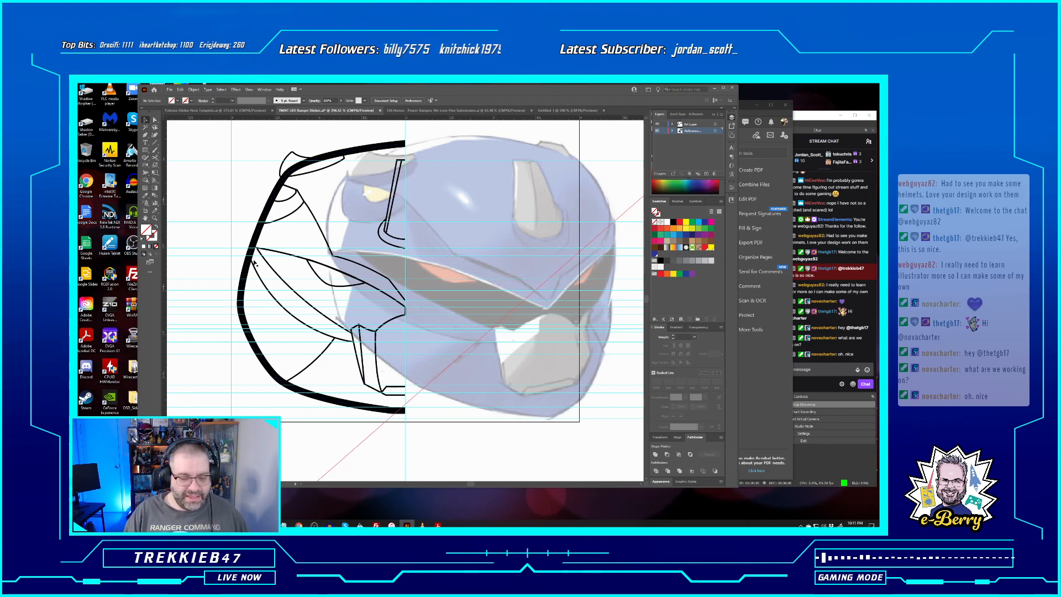
left_click(191, 327)
key("Delete")
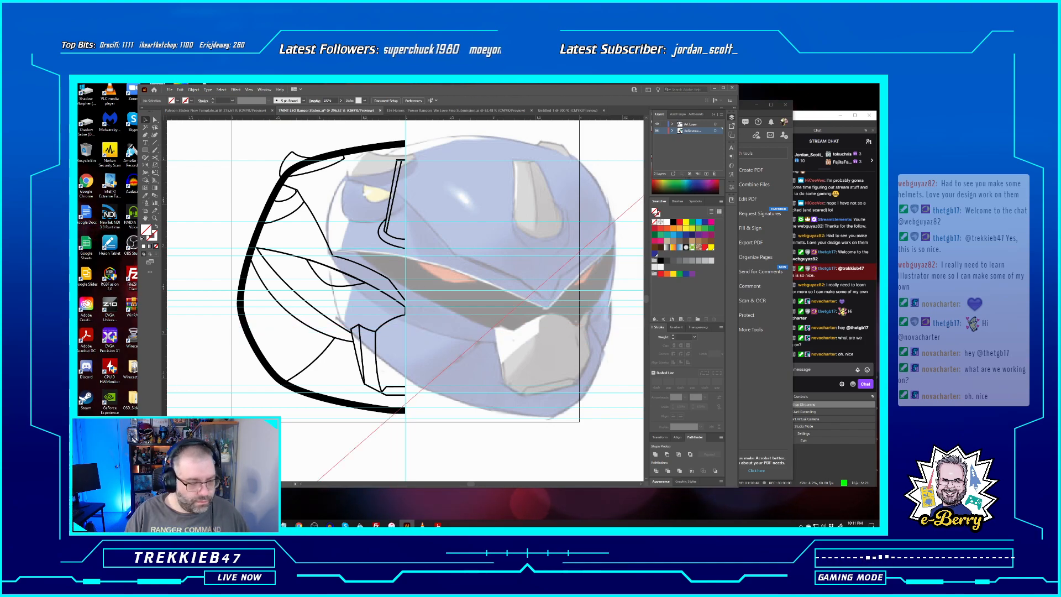
Delete the remaining unneeded horizontal guides across the helmet, working upward from the chin, and lock the reference layer
left_click(197, 407)
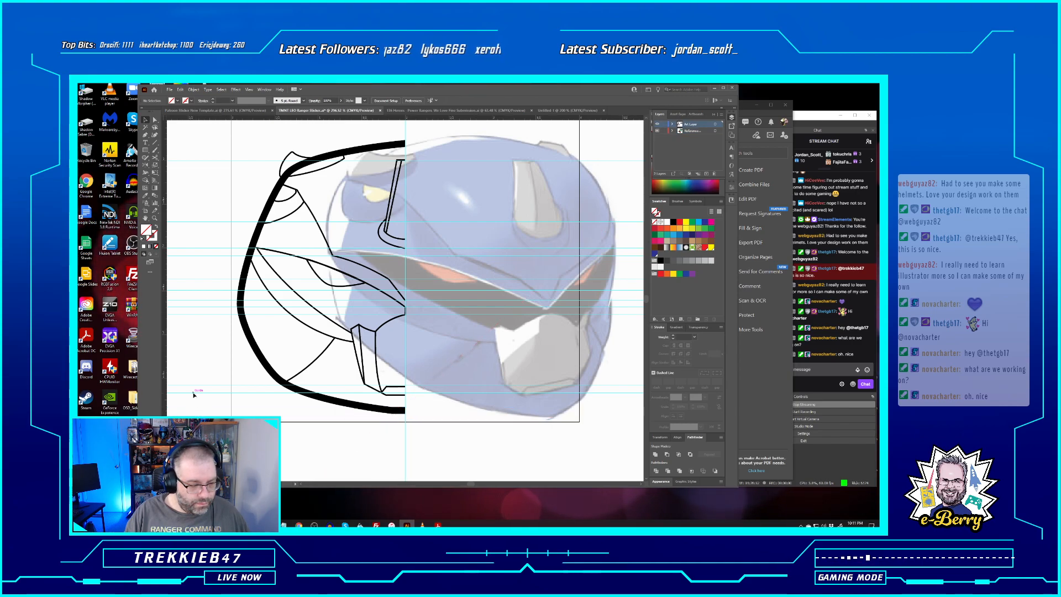
left_click_drag(193, 387, 200, 318)
key("Delete")
left_click(201, 310)
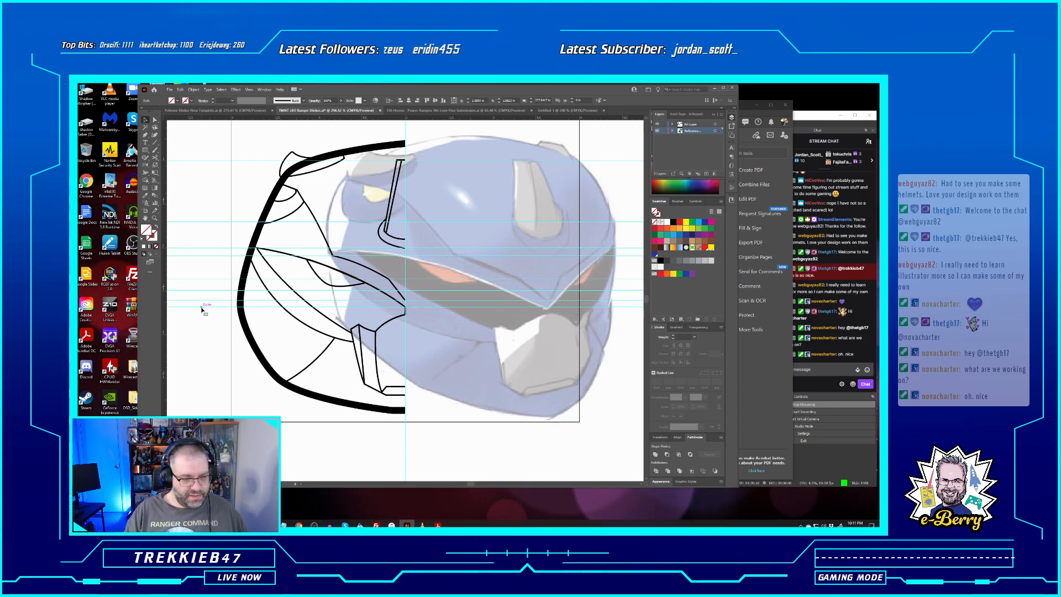
key("Delete")
left_click(203, 291)
key("Delete")
left_click(207, 280)
key("Delete")
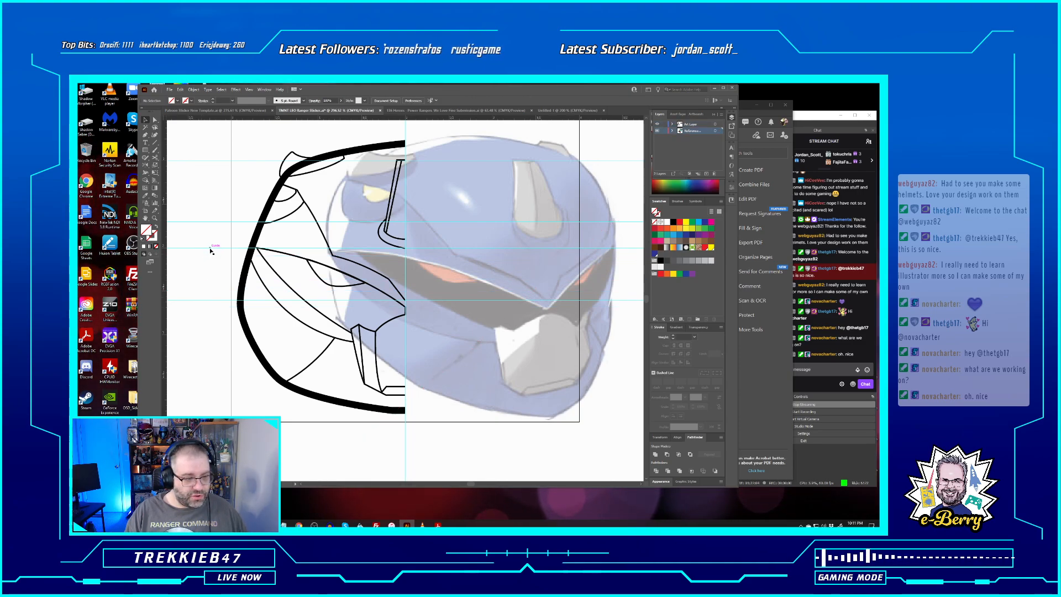
left_click(213, 247)
key("Delete")
left_click(211, 222)
key("Delete")
left_click(665, 131)
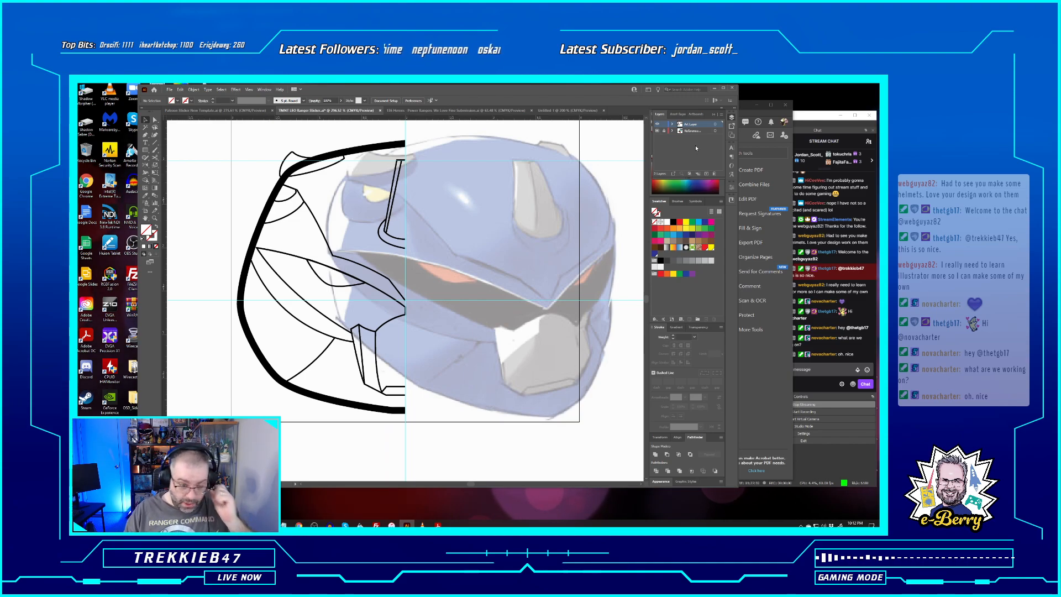
Select the whole half outline, lock the guides, and group the selected helmet paths
key("ctrl+minus")
key("ctrl+minus")
key("ctrl+minus")
key("ctrl+plus")
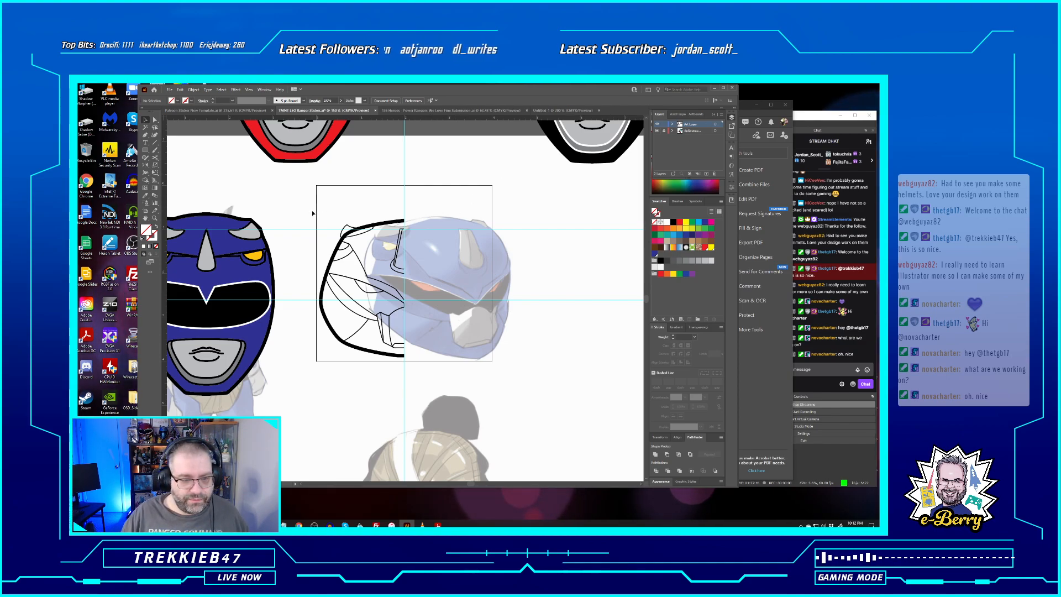
left_click_drag(312, 213, 411, 396)
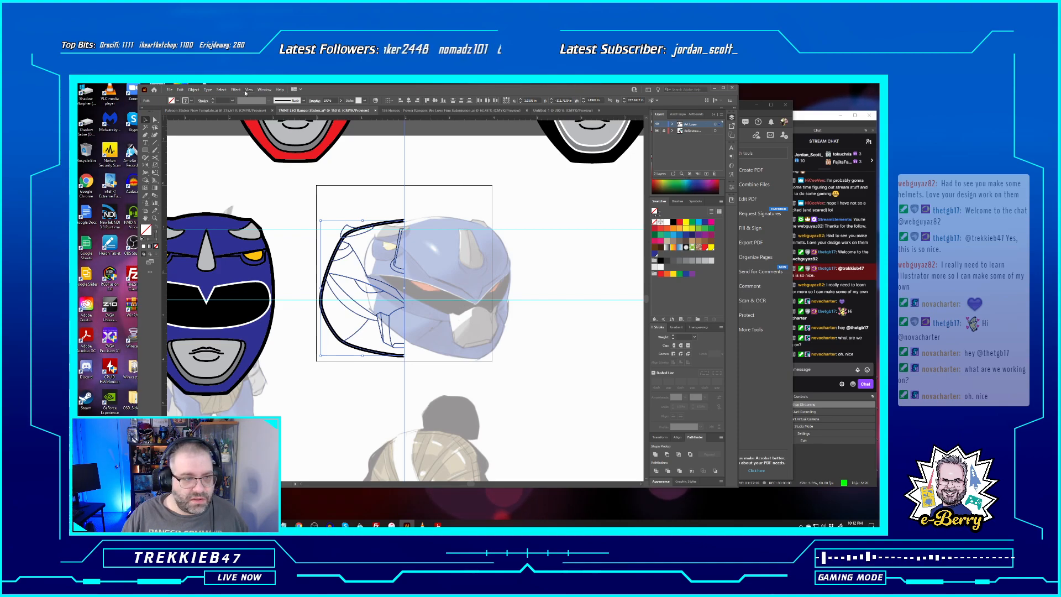
left_click(264, 89)
mouse_move(249, 89)
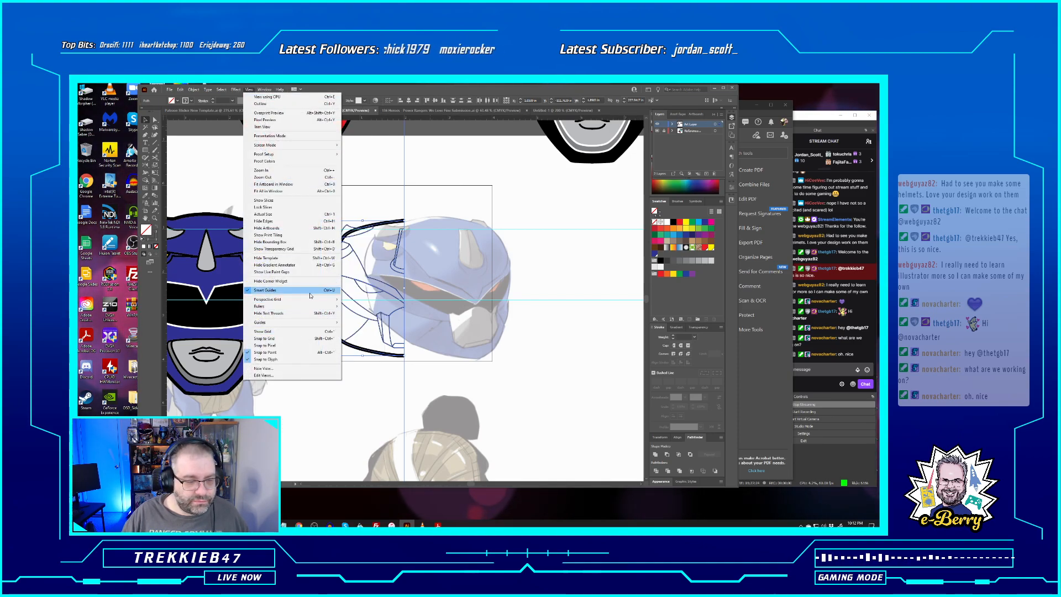
mouse_move(306, 323)
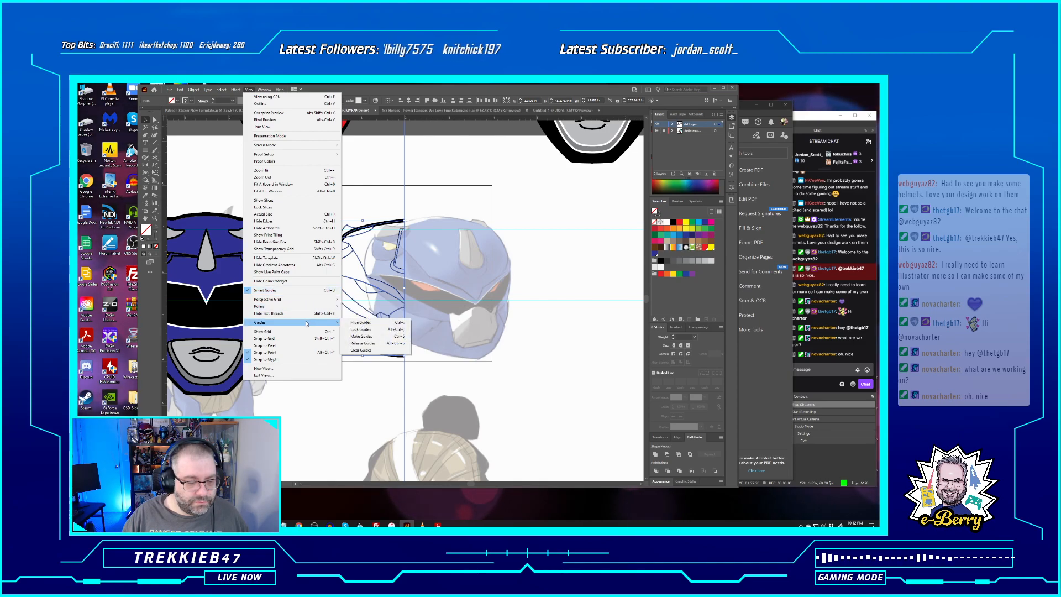
left_click(362, 330)
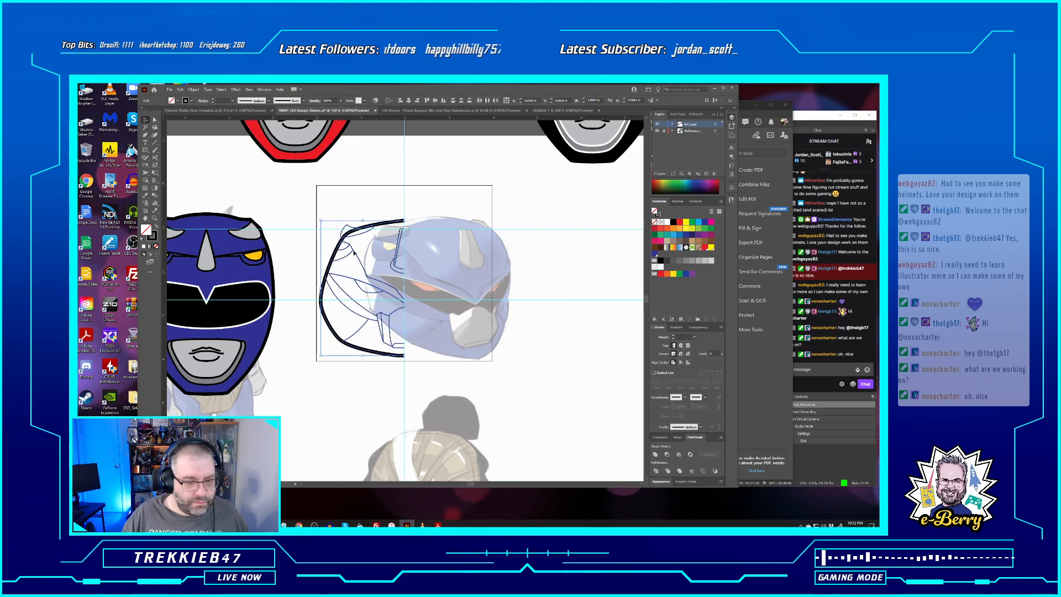
left_click(194, 90)
left_click(200, 120)
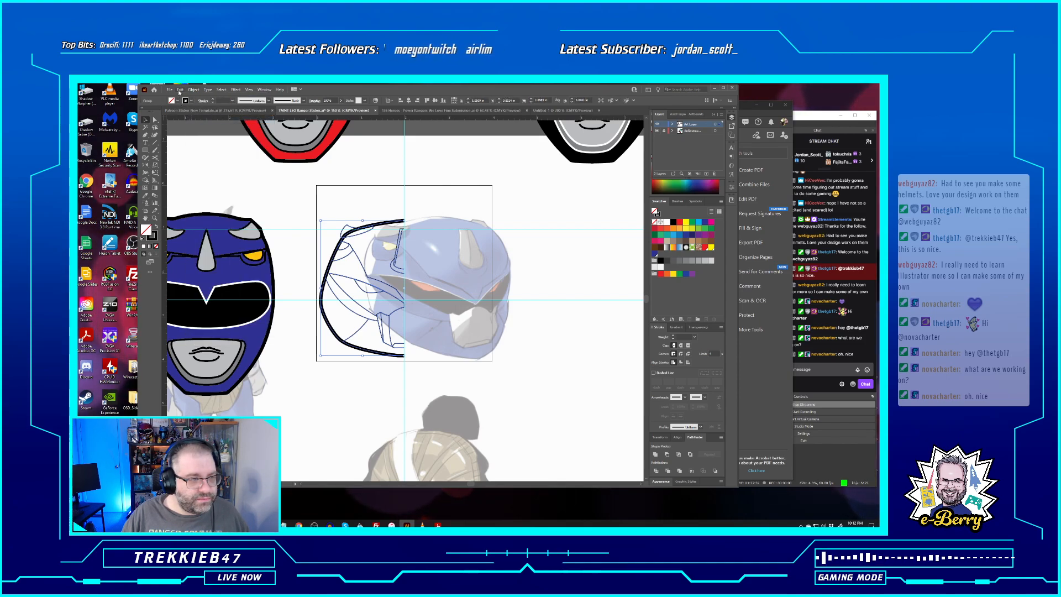
Reflect a copy of the grouped half helmet horizontally and move it to meet the original at the vertical centre guide
left_click(145, 166)
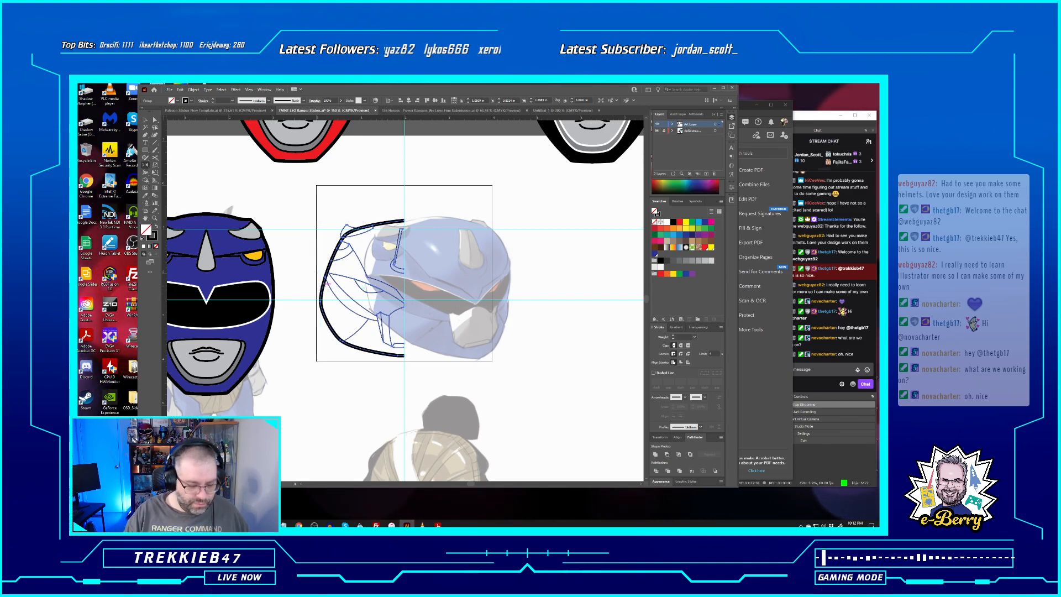
left_click_drag(327, 283, 402, 294)
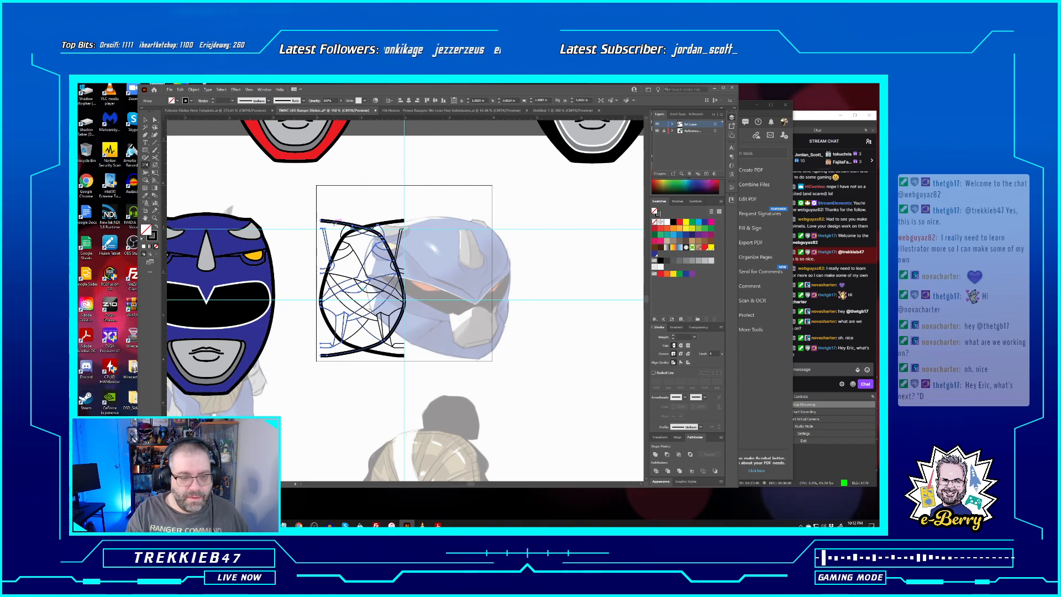
key("v")
left_click_drag(327, 225, 415, 231)
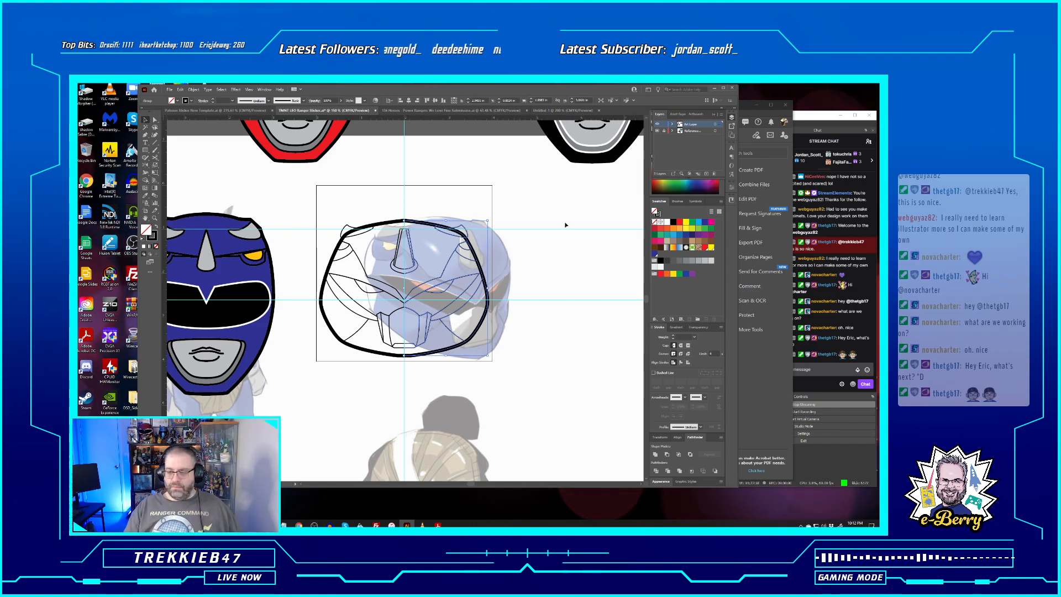
left_click(810, 127)
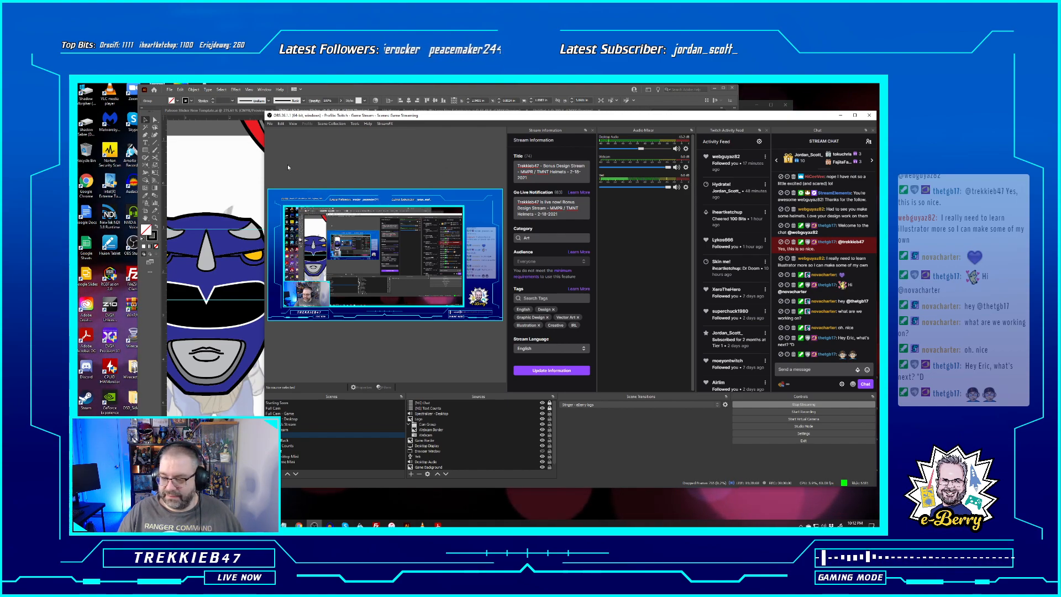
left_click(337, 90)
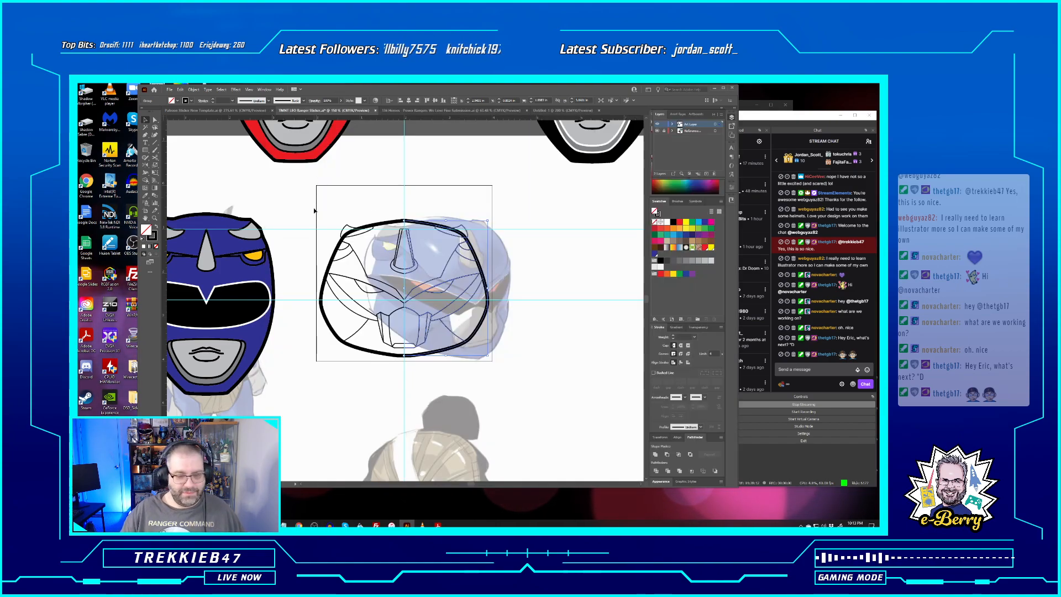
Examine up close how the two helmet halves meet along the centre line, selecting each half and clearing the selection
key("ctrl+equal")
key("ctrl+equal")
key("ctrl+equal")
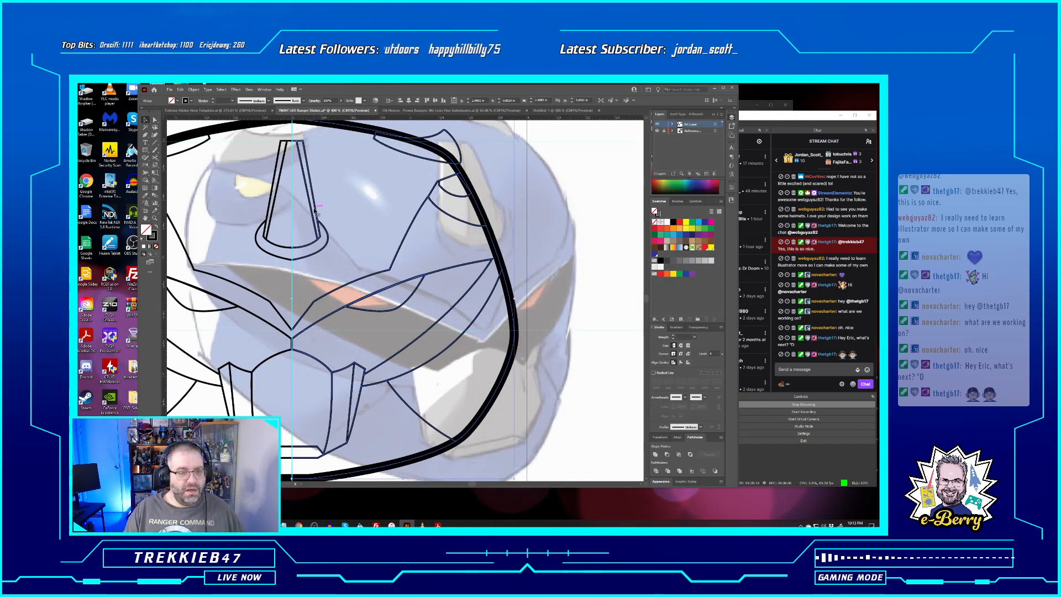
left_click_drag(326, 208, 391, 265)
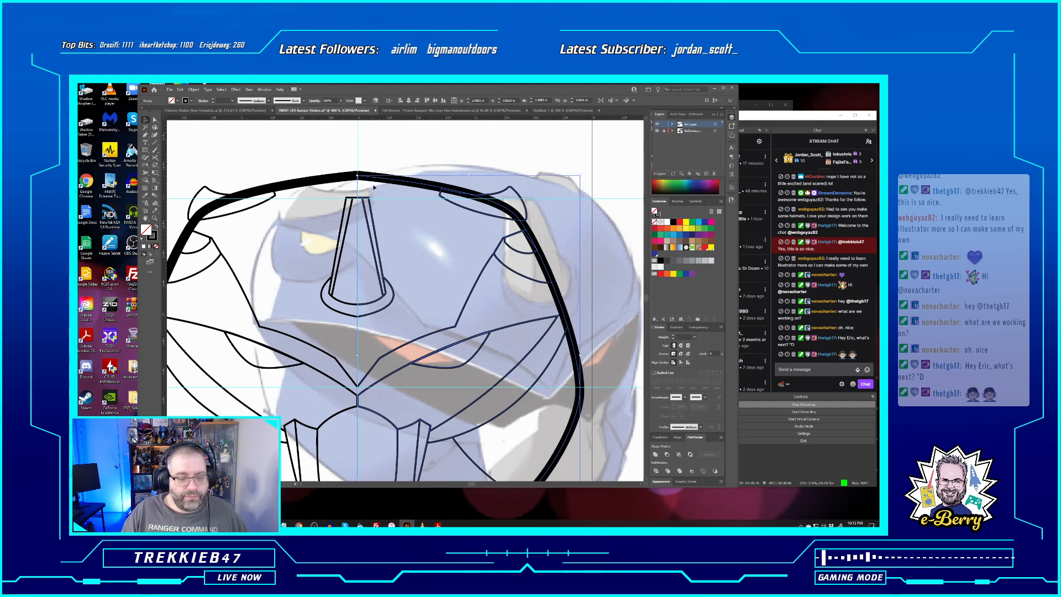
key("ctrl+equal")
key("ctrl+minus")
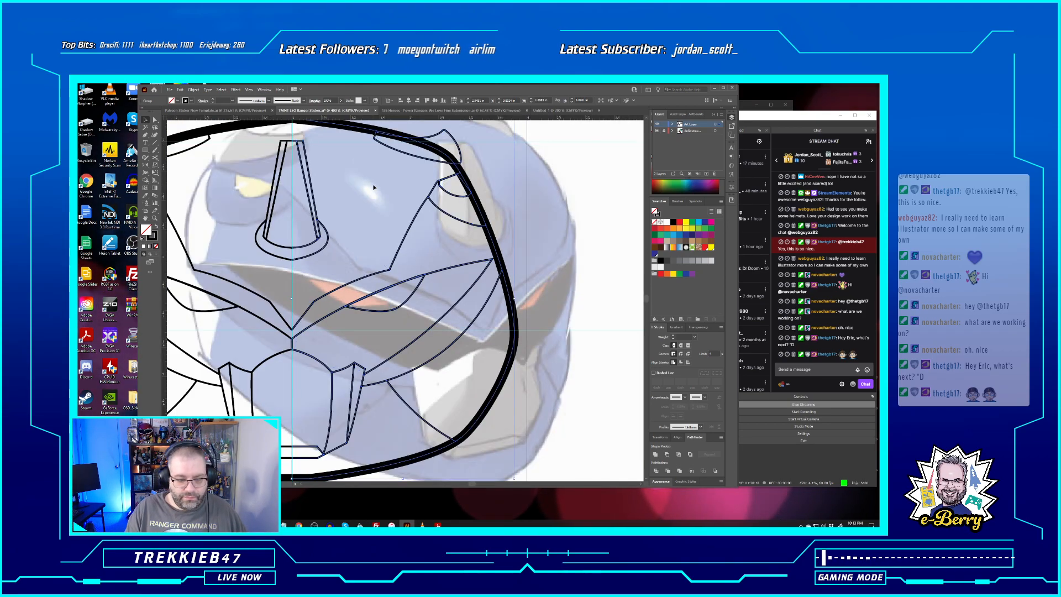
left_click_drag(360, 182, 428, 169)
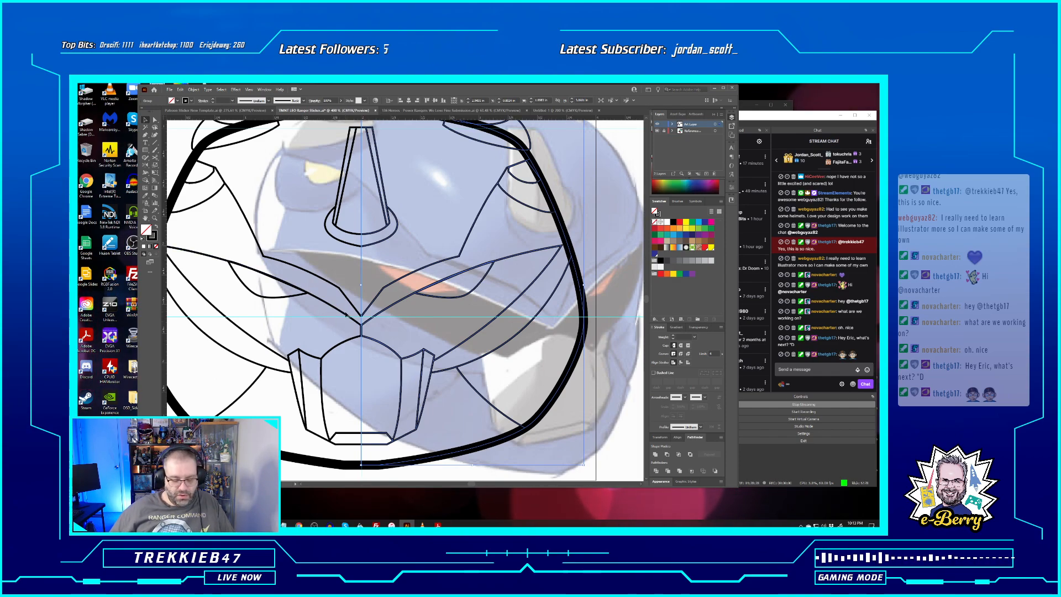
key("a")
key("ctrl+minus")
key("ctrl+minus")
key("ctrl+plus")
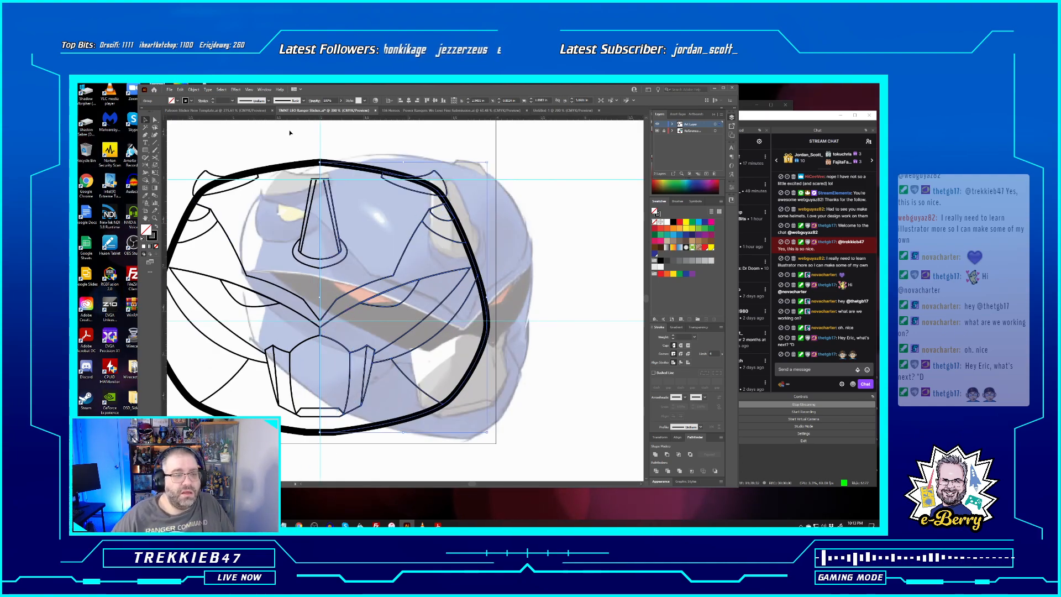
left_click(284, 167)
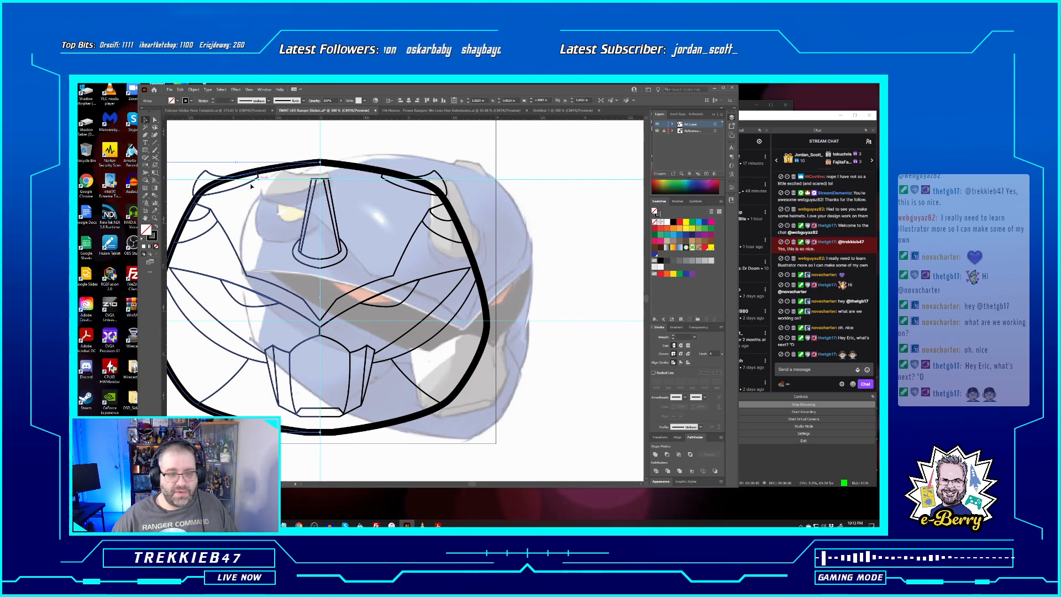
scroll(254, 186, "up", 3)
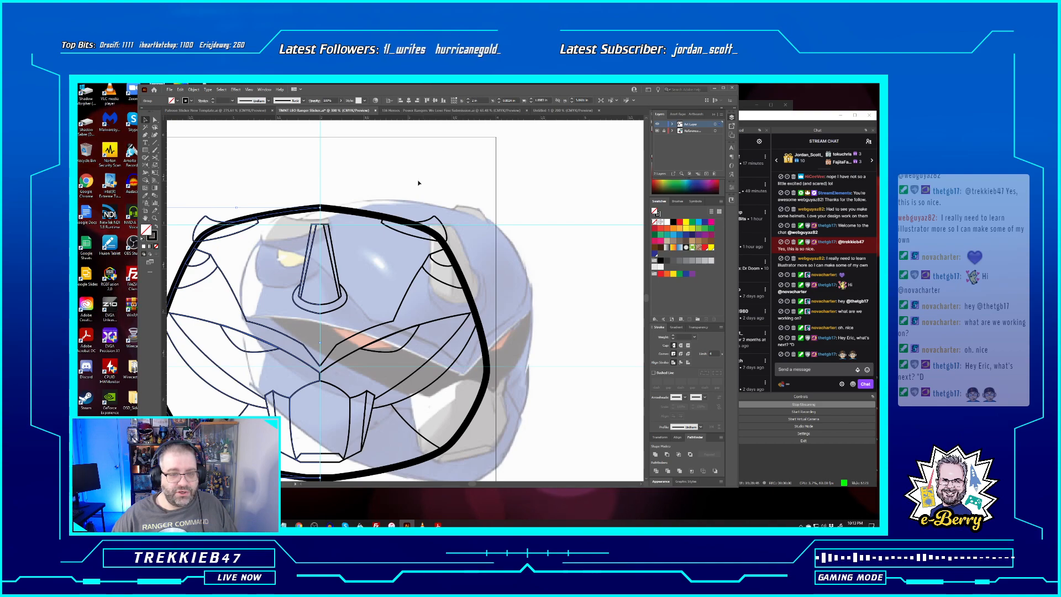
left_click(331, 216)
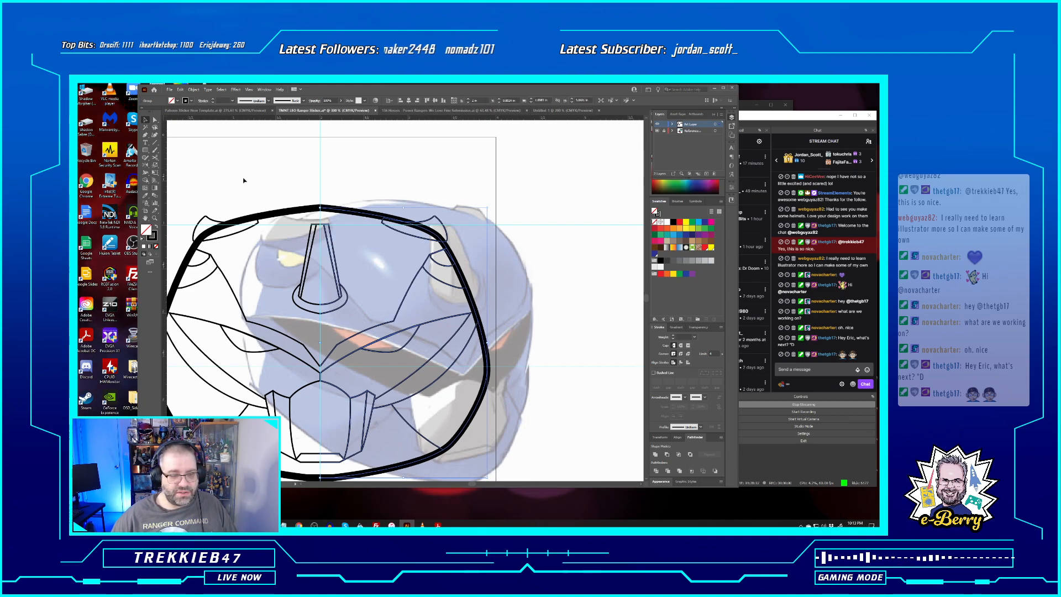
left_click(260, 186)
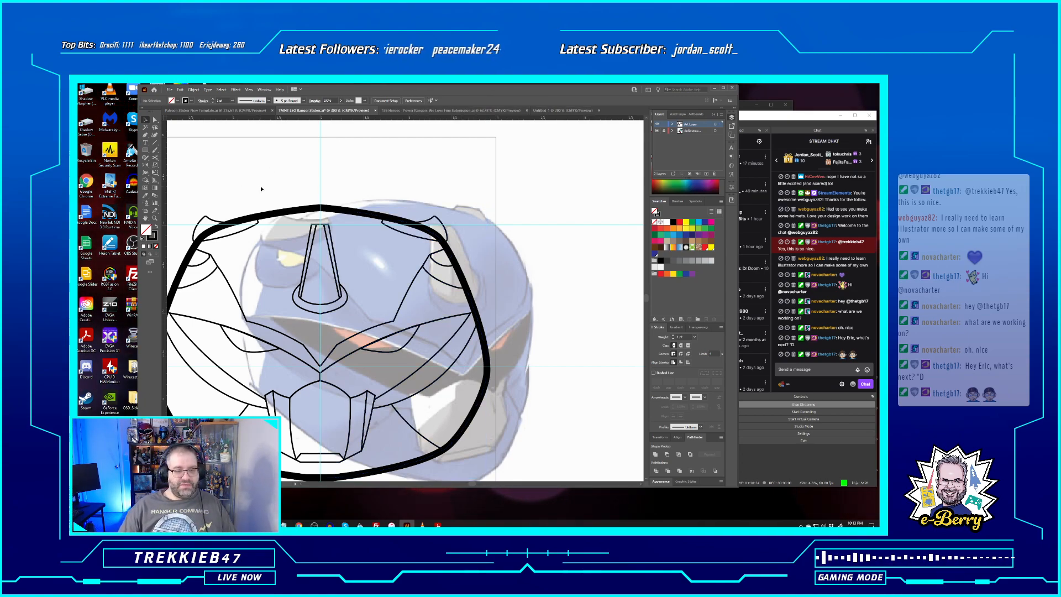
Hide the reference layer to compare the full helmet line art with the finished helmets, and show the layer again
left_click(658, 131)
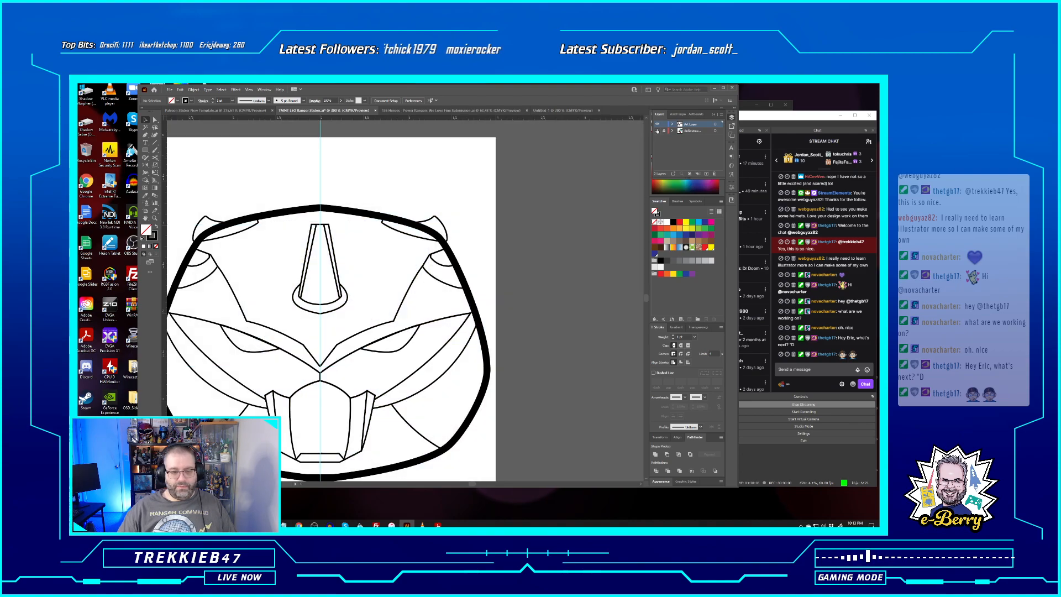
key("ctrl+minus")
key("ctrl+minus")
key("ctrl+minus")
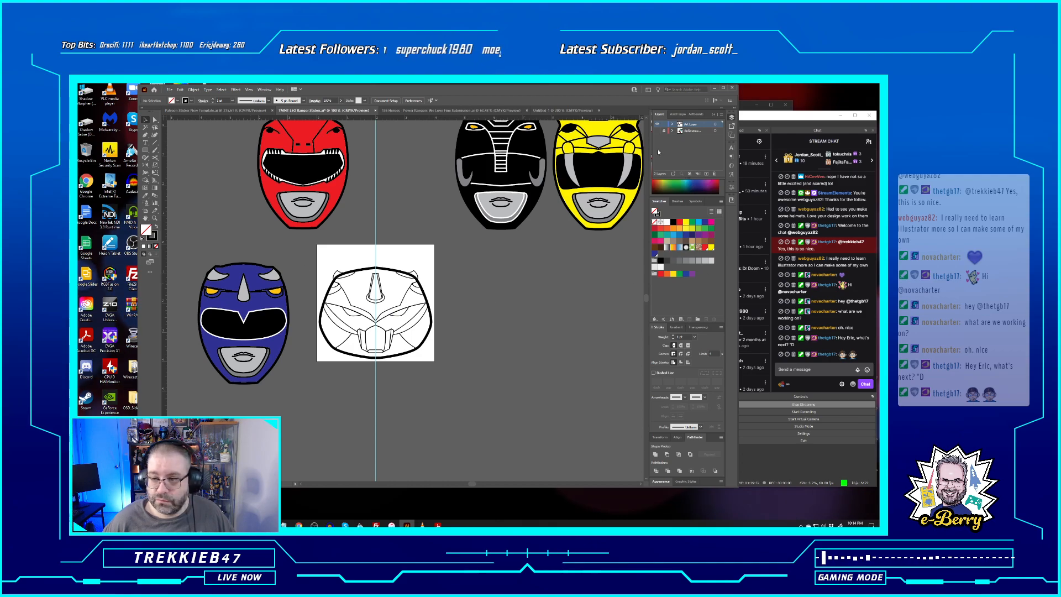
left_click(658, 131)
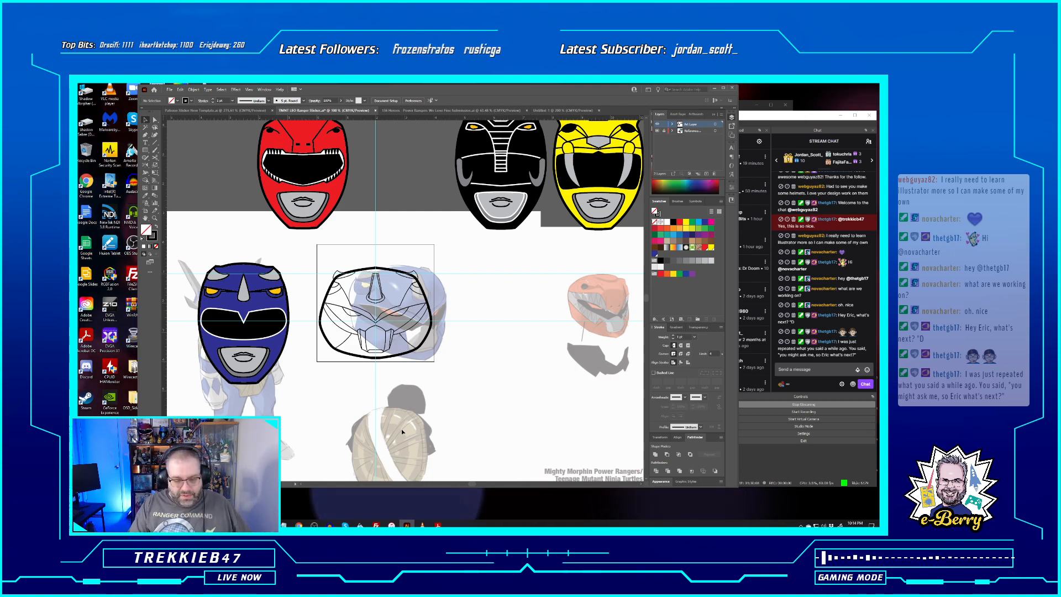
key("ctrl+plus")
key("ctrl+plus")
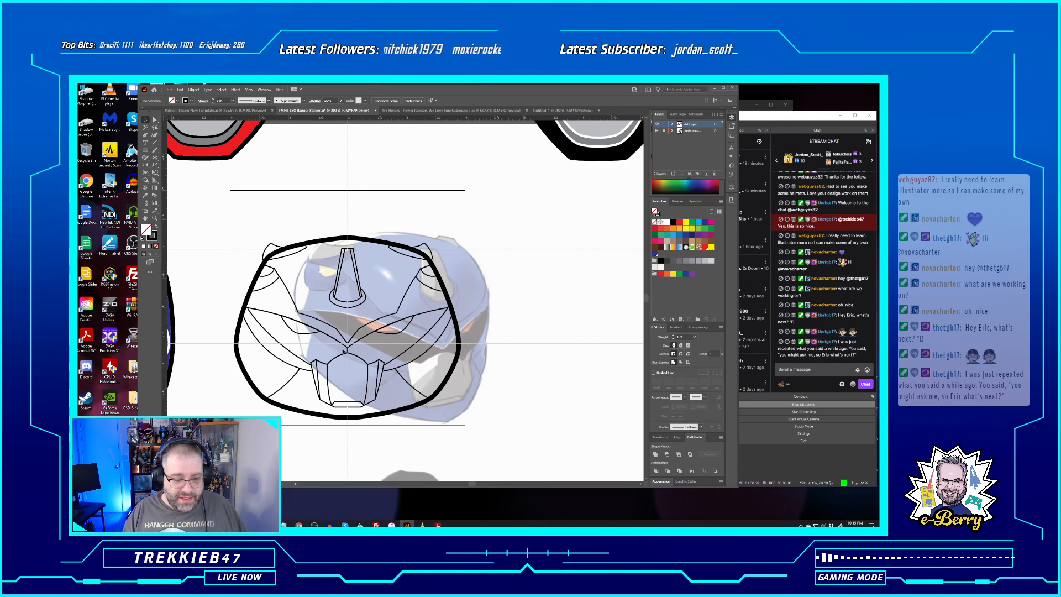
Select the original left half group of the helmet outline and start a Global Edit on it
left_click(316, 242)
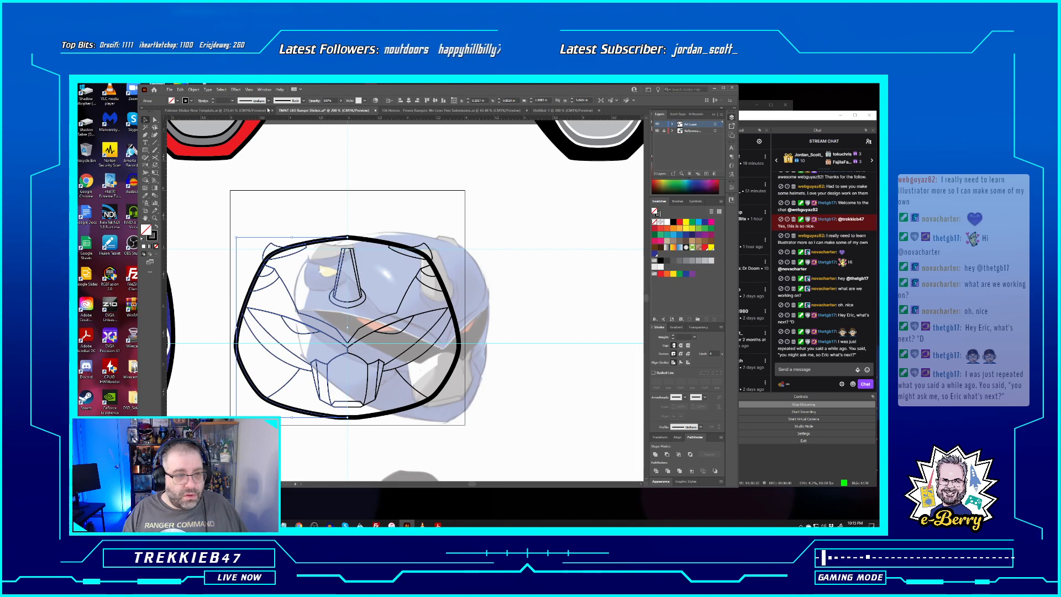
left_click(235, 89)
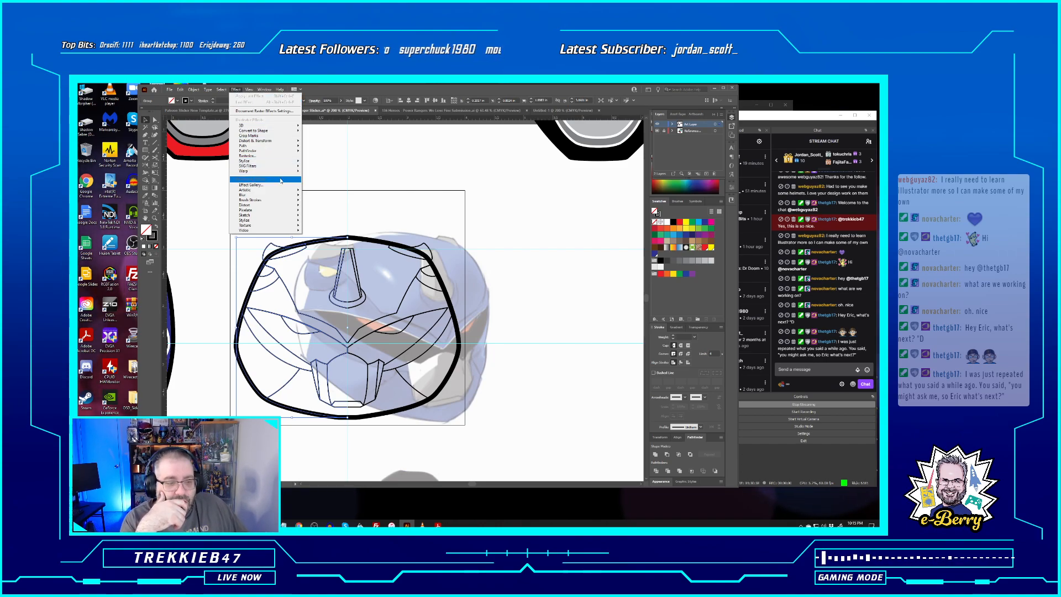
mouse_move(274, 152)
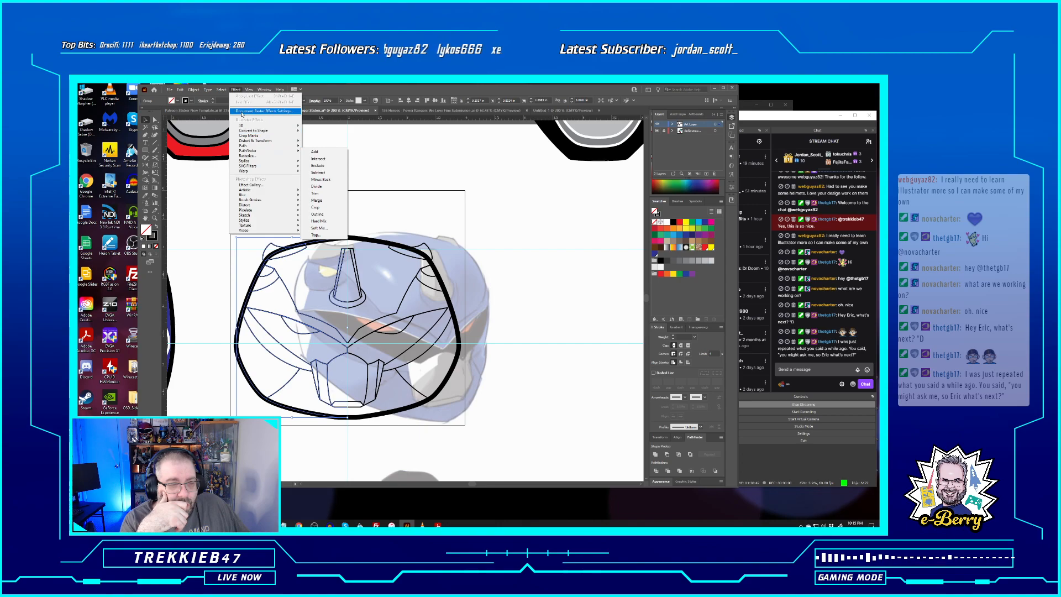
mouse_move(221, 90)
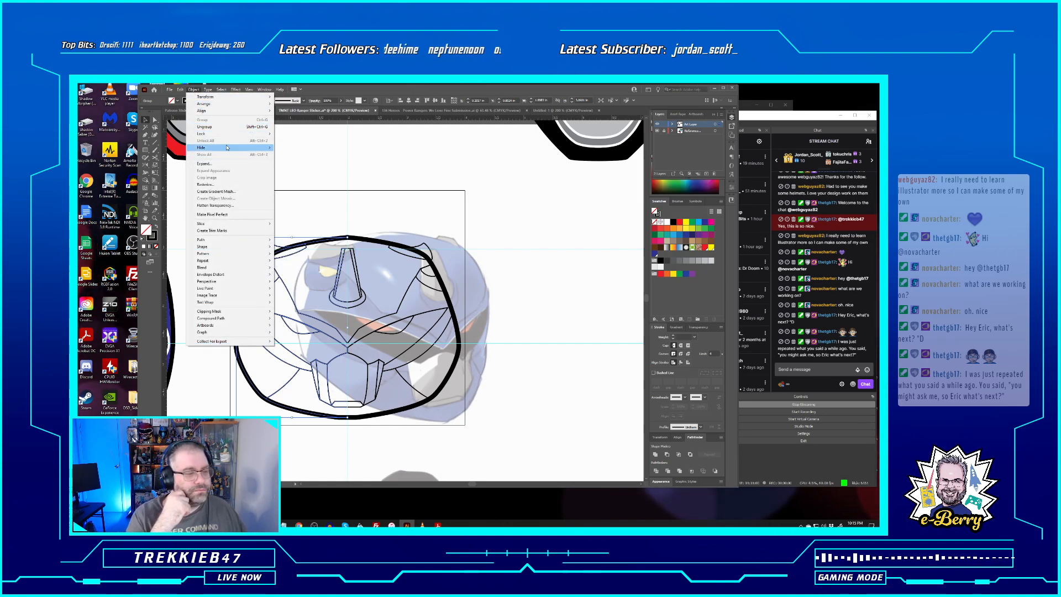
mouse_move(236, 264)
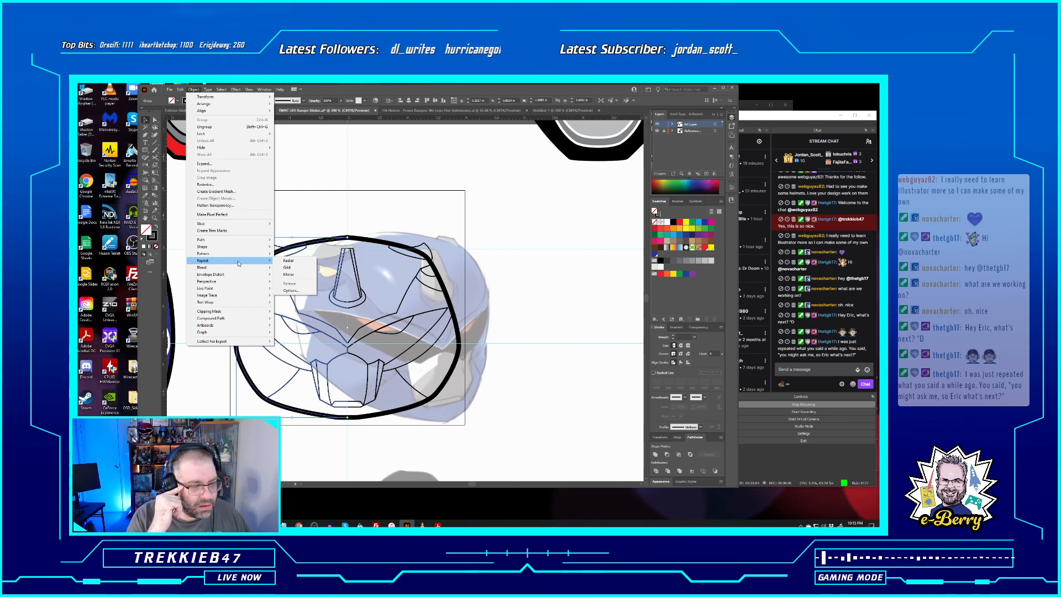
mouse_move(244, 291)
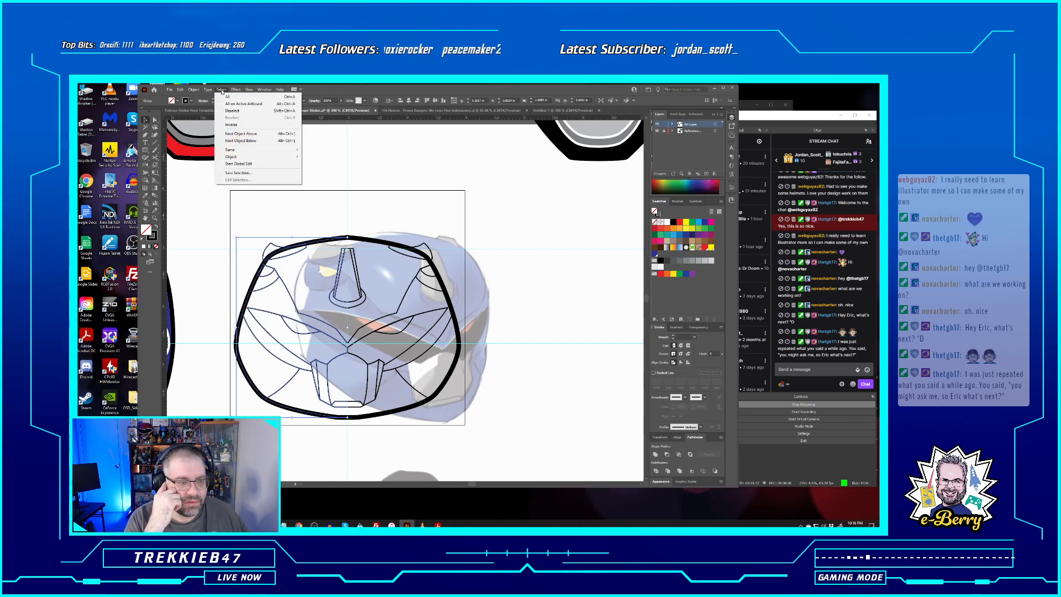
left_click(252, 164)
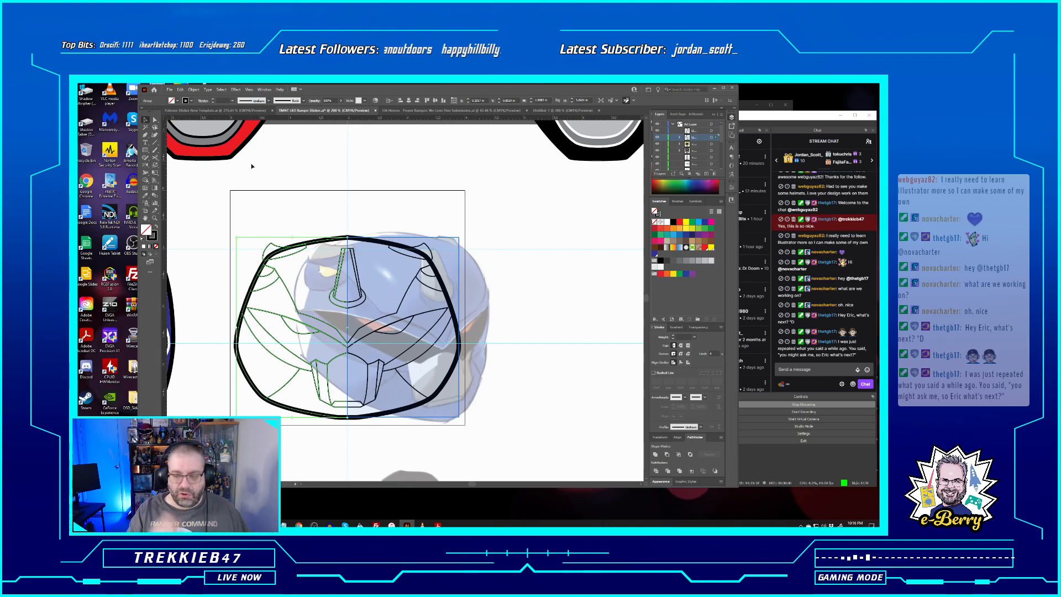
key("ctrl+plus")
key("ctrl+plus")
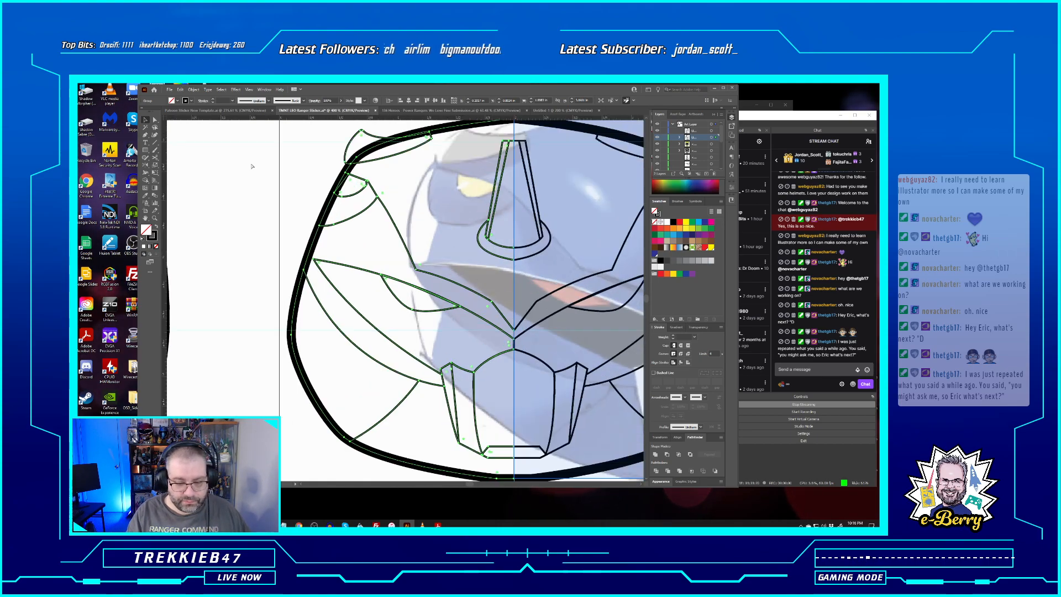
left_click_drag(409, 231, 290, 229)
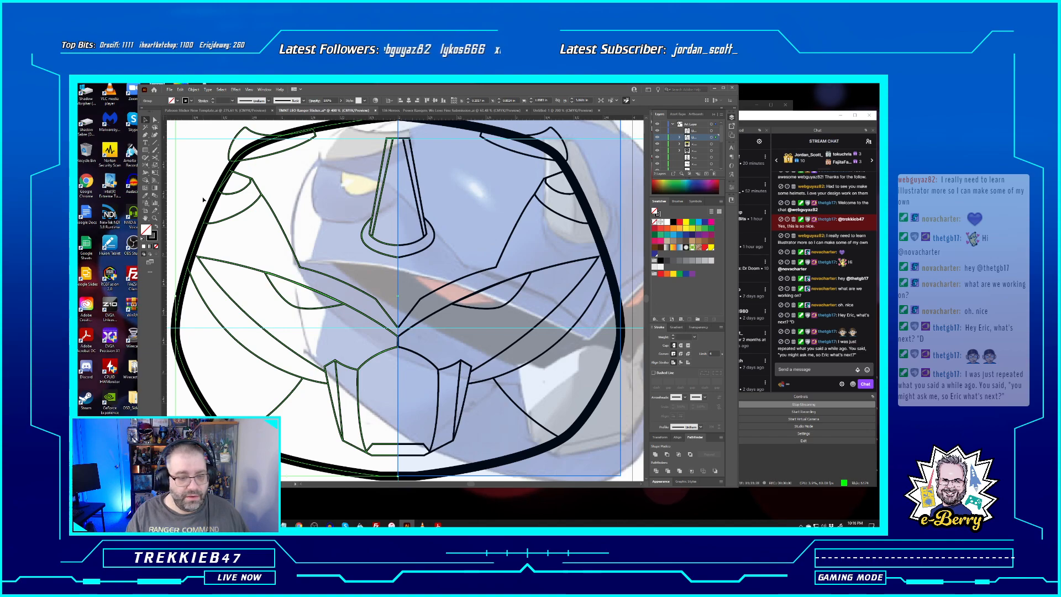
left_click(221, 90)
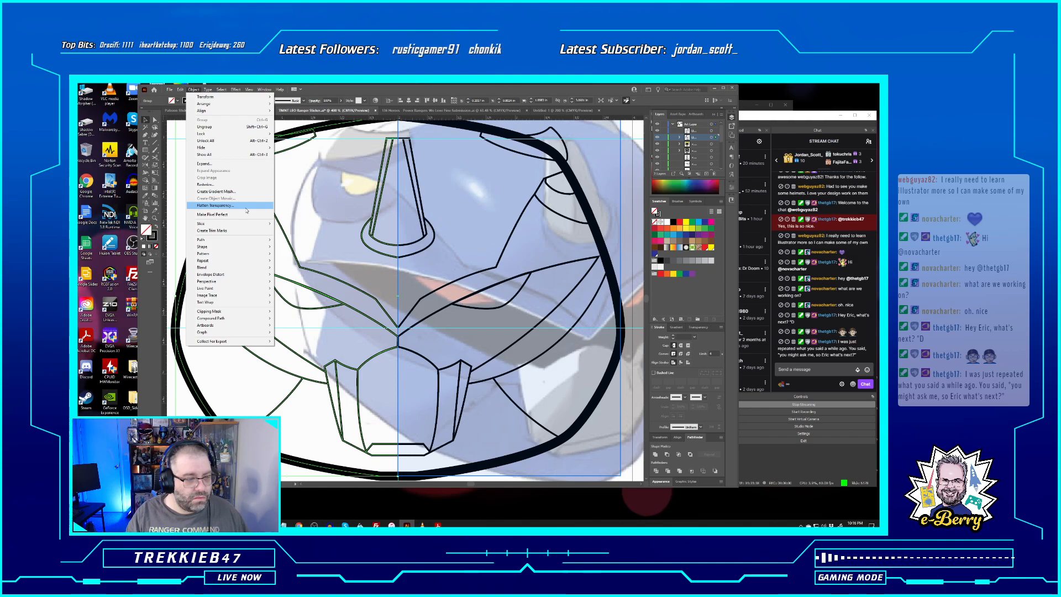
left_click(202, 93)
left_click(180, 90)
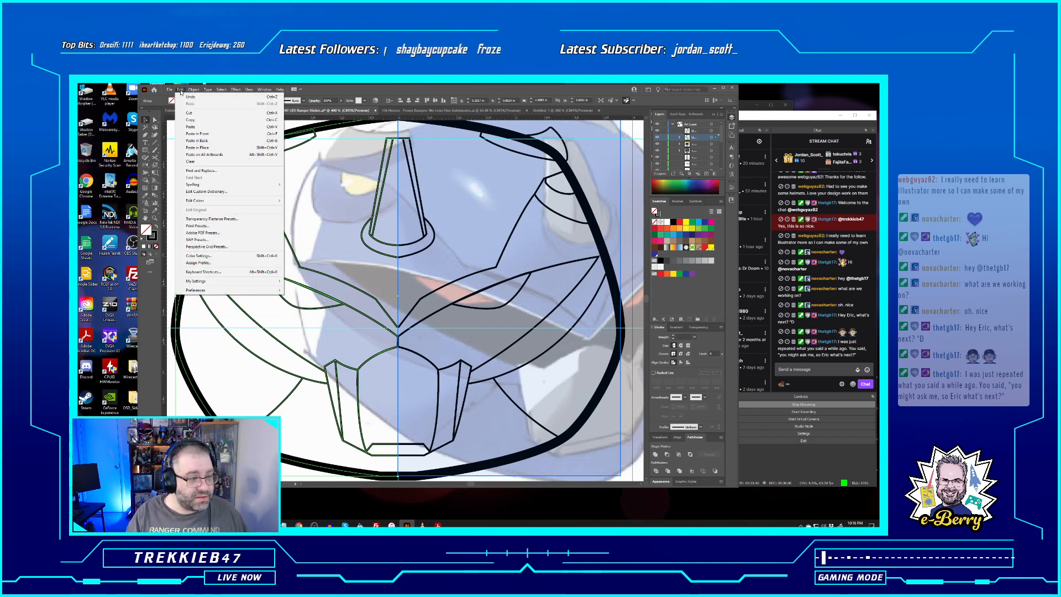
mouse_move(193, 89)
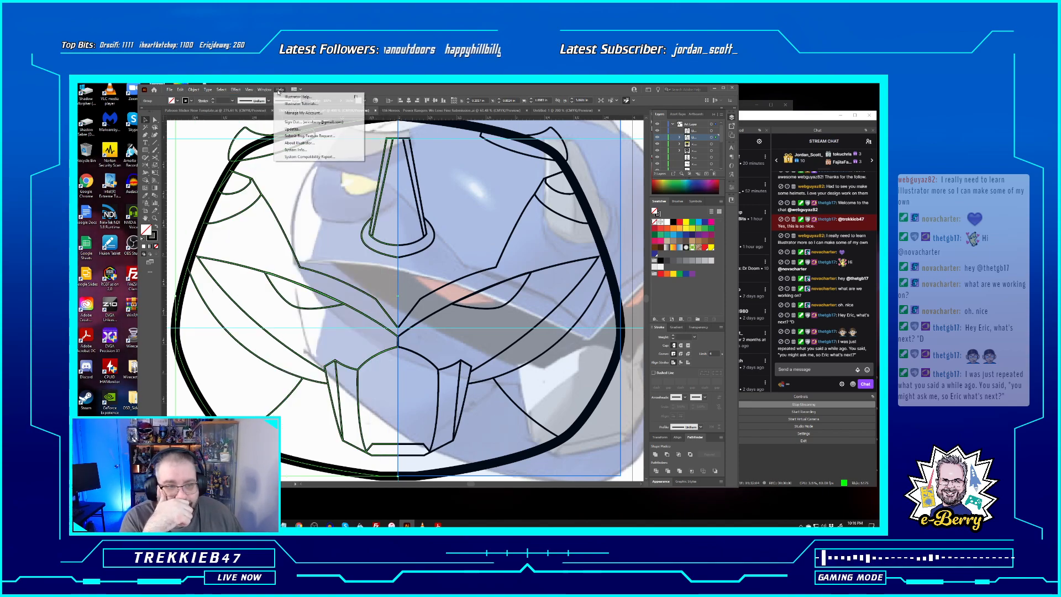
Open Illustrator's online help, search it for "global edit", and read the Global editing article on finding similar objects
left_click(299, 97)
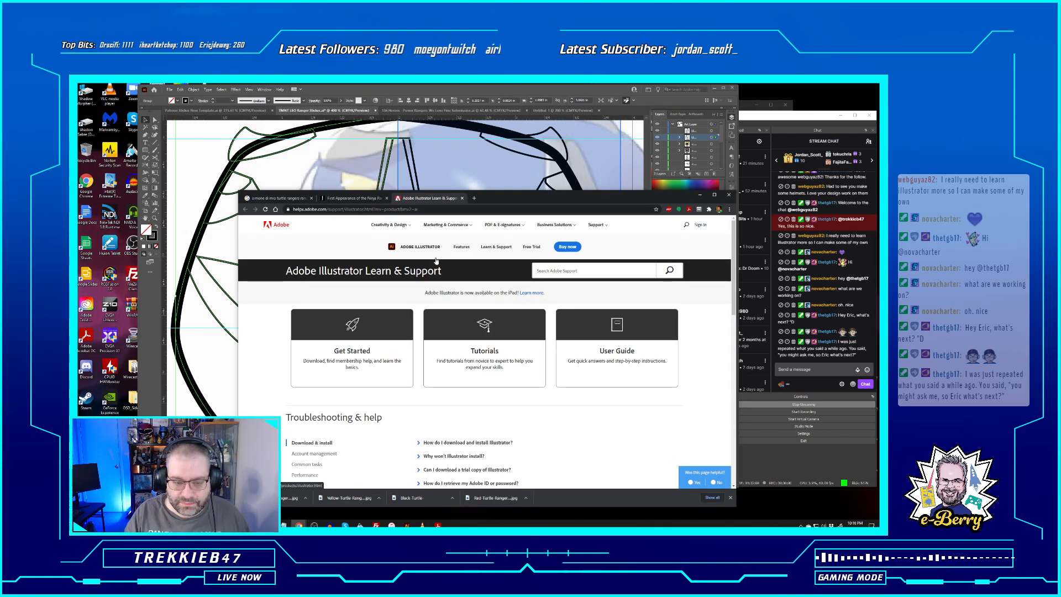
left_click(577, 271)
type("g")
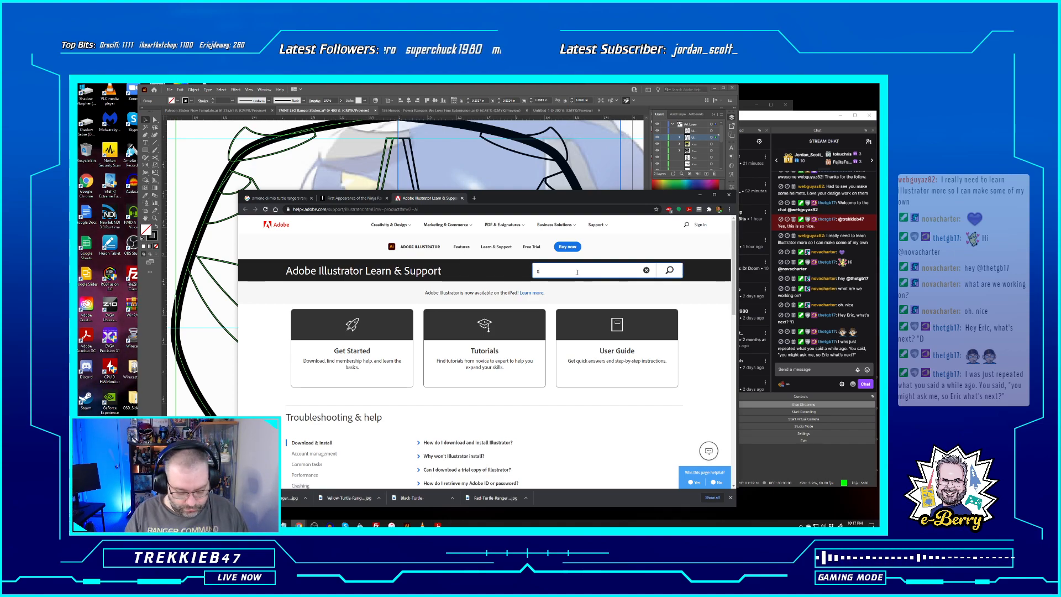
type("lobal edit")
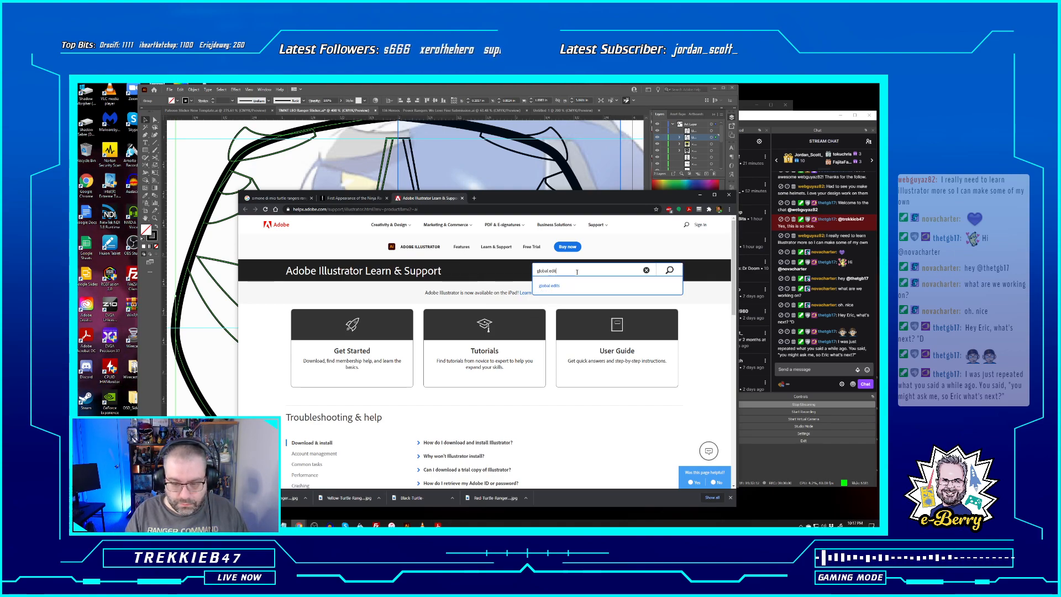
key("Return")
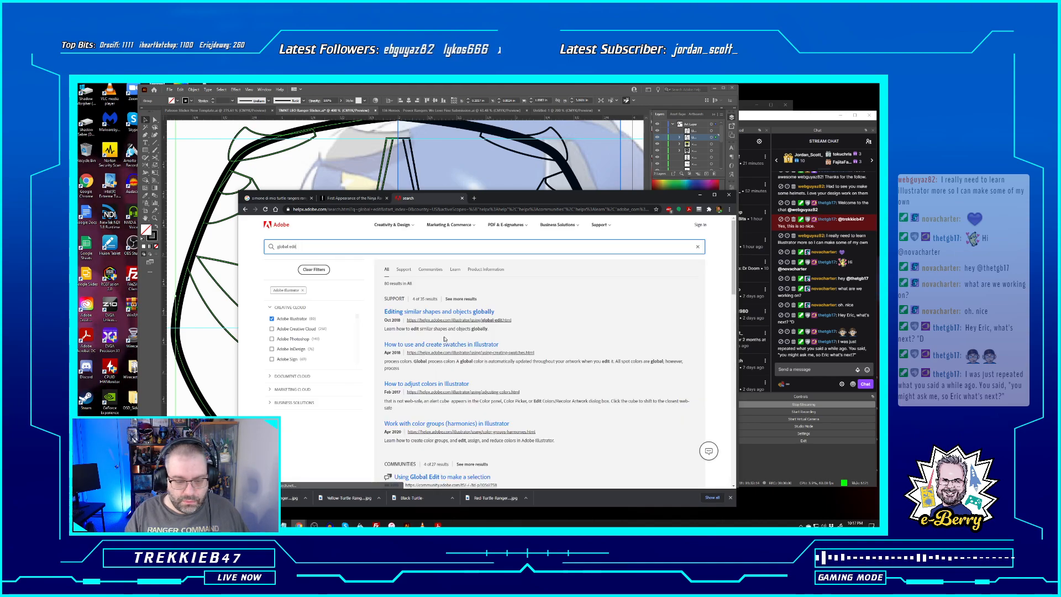
left_click(443, 316)
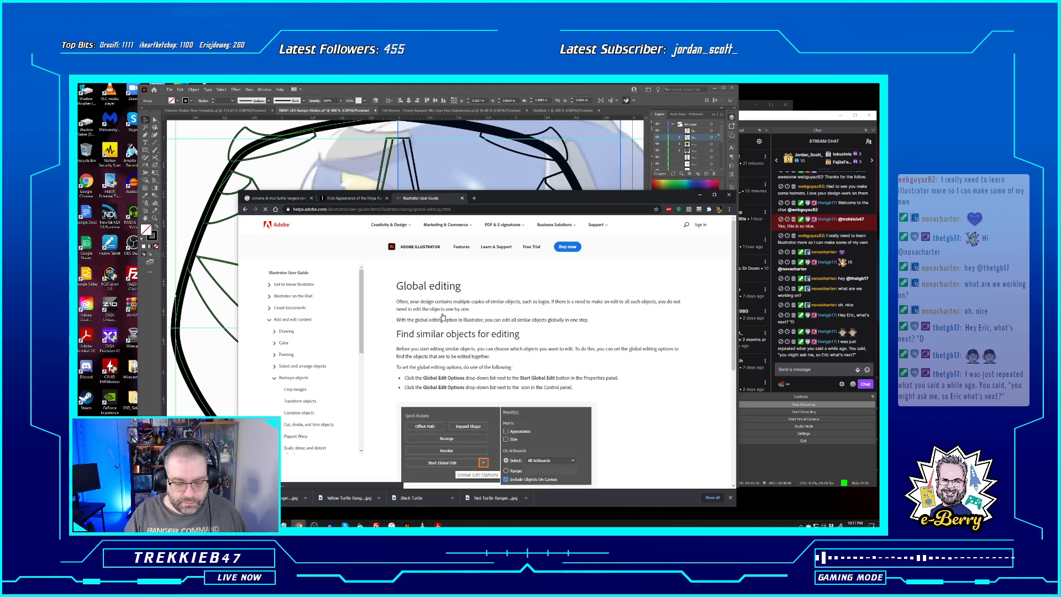
scroll(454, 350, "down", 3)
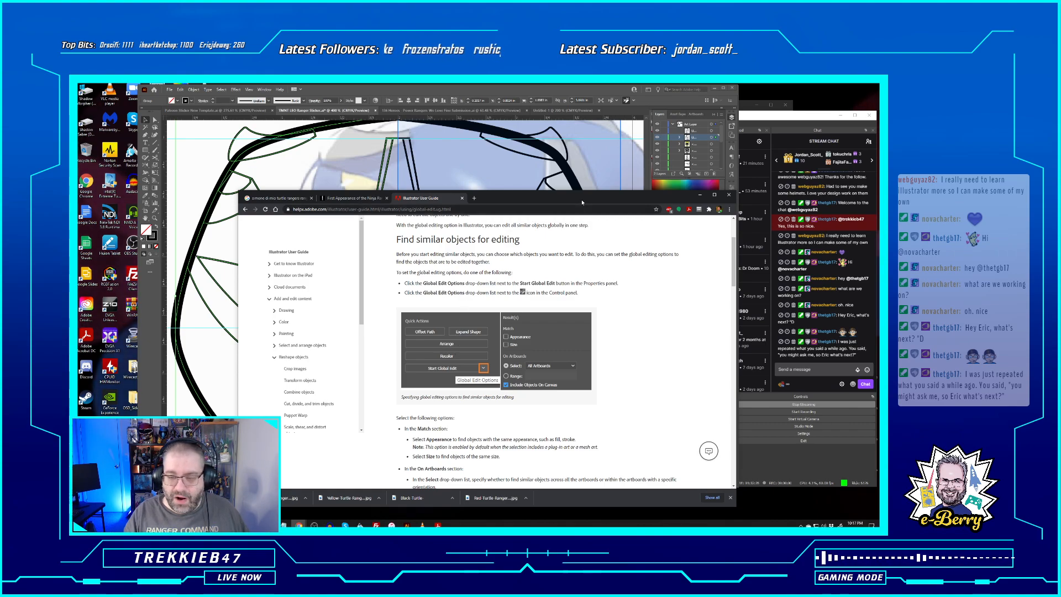
left_click_drag(580, 199, 557, 175)
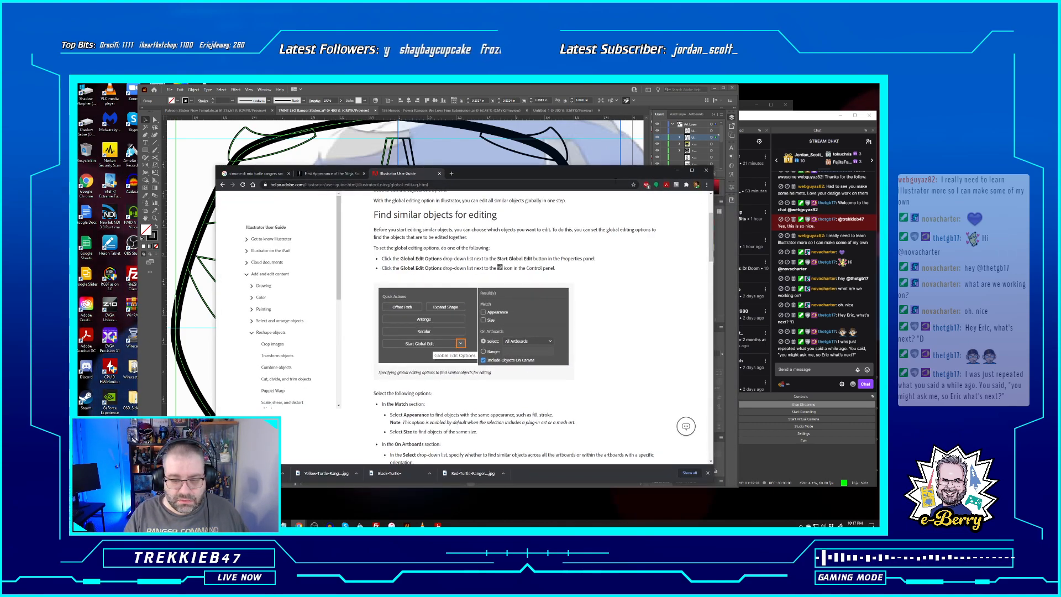
left_click(676, 173)
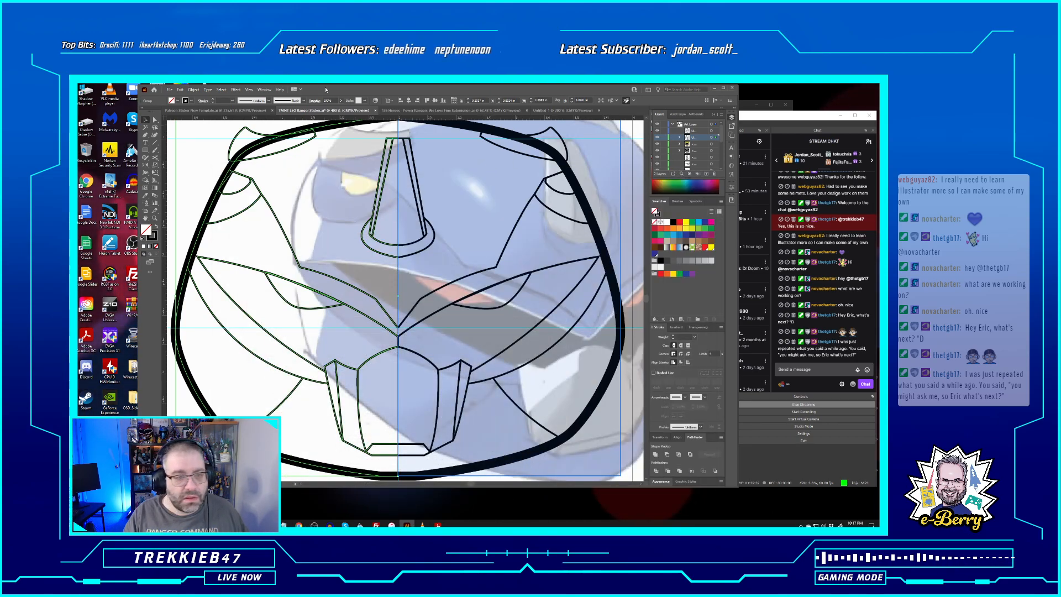
Try shifting the left helmet half slightly outward with the Direct Selection tool under Global Edit, and undo the move
left_click(265, 89)
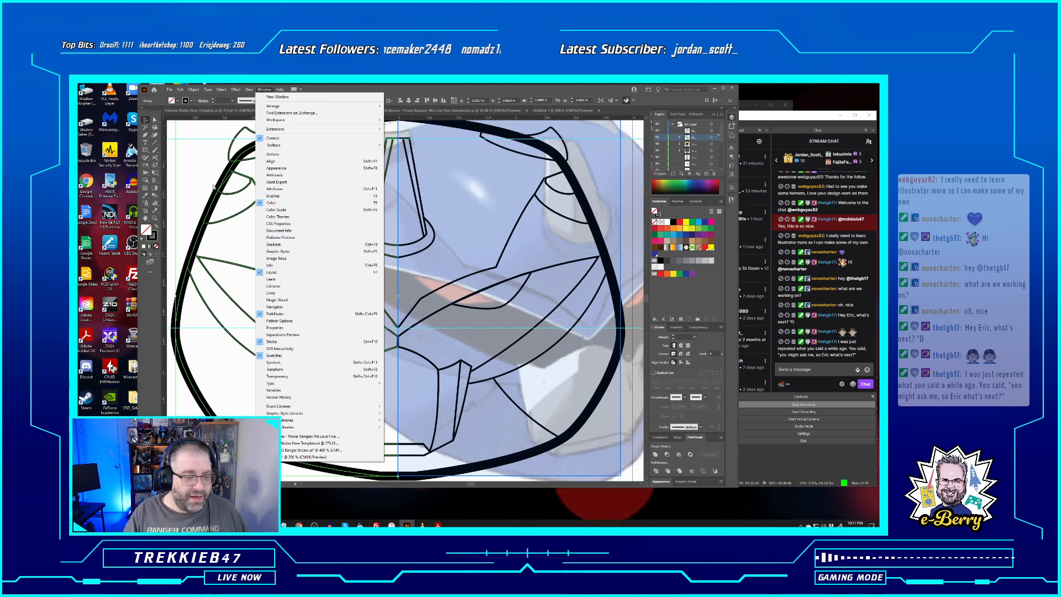
left_click(313, 90)
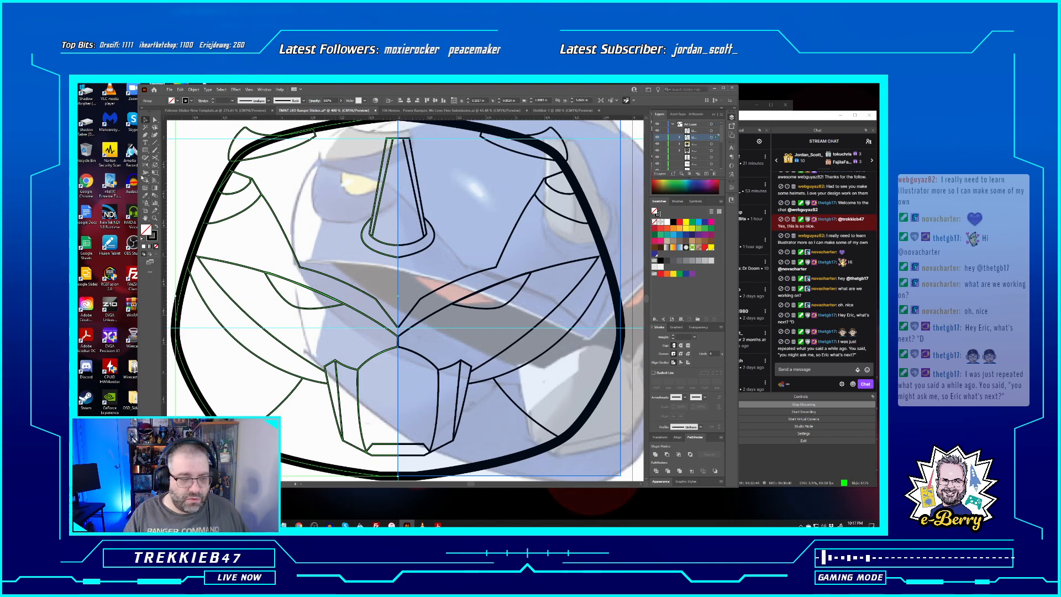
left_click(155, 122)
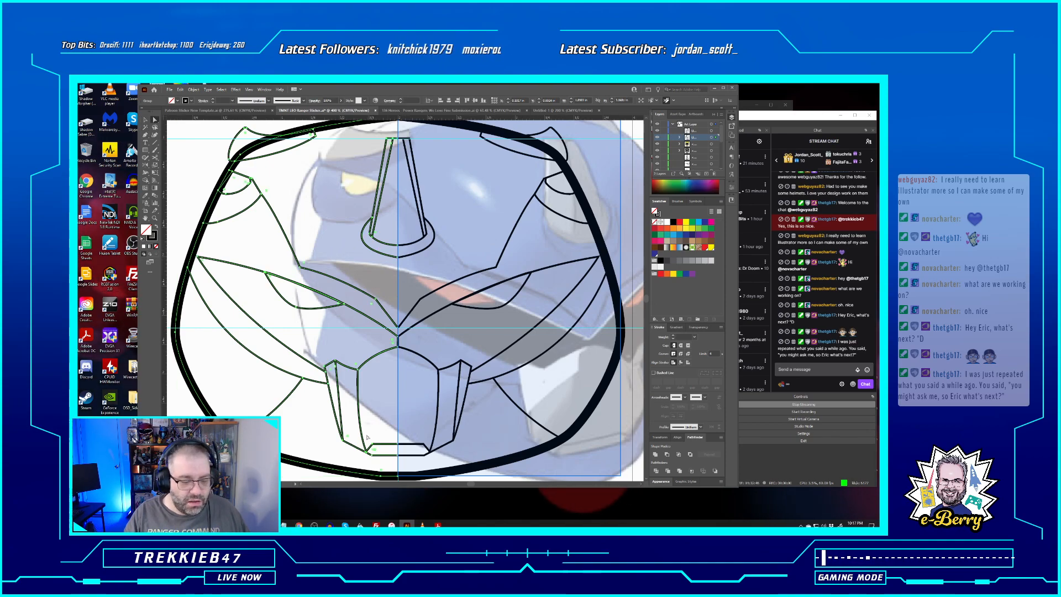
left_click_drag(344, 441, 331, 445)
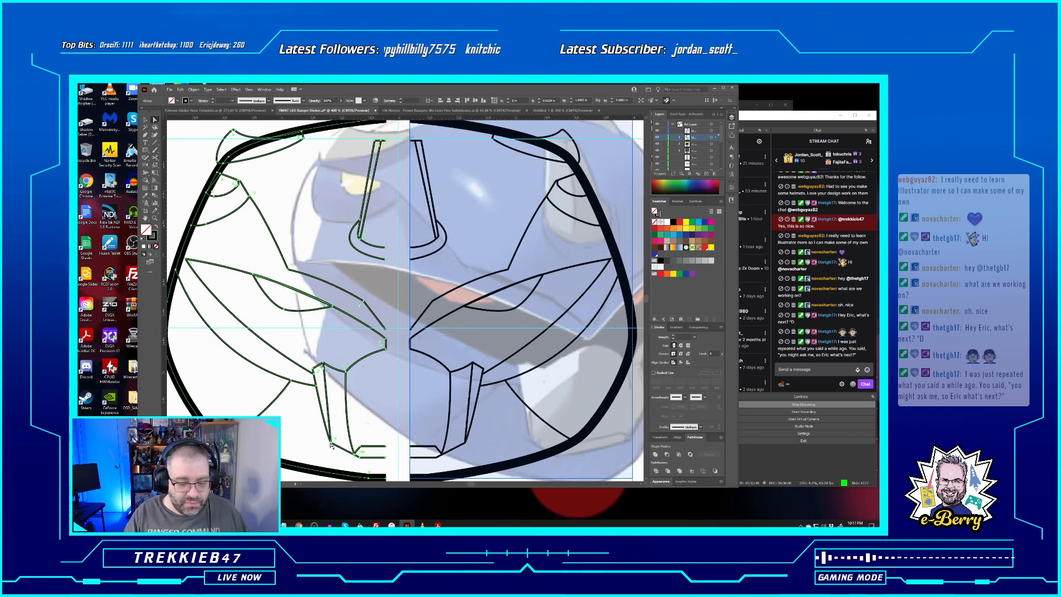
key("ctrl+z")
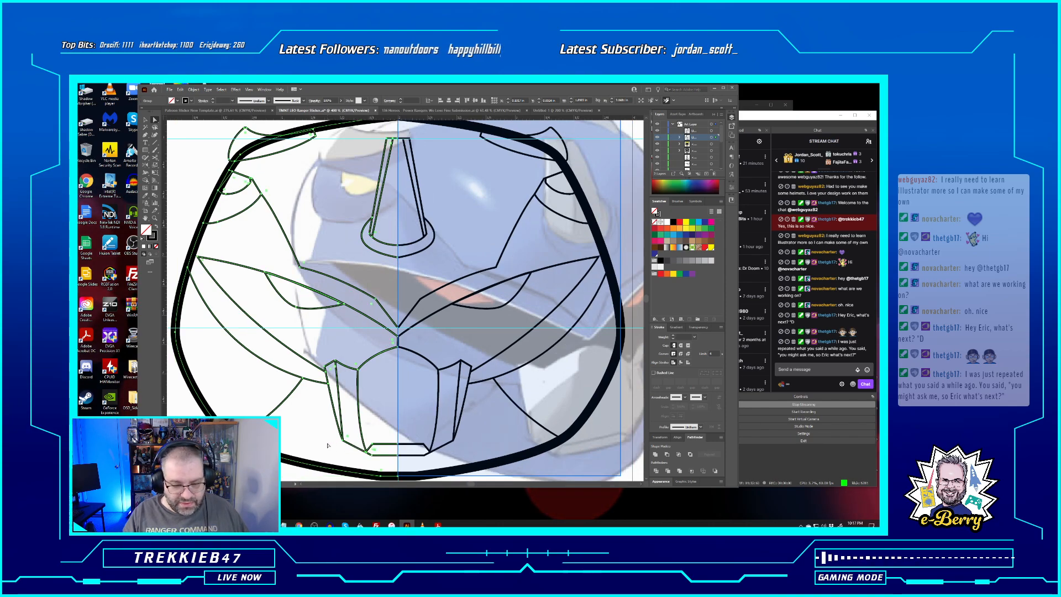
Try ungrouping the helmet halves and selecting the left half's outer mouthpiece path on its own, and undo the ungrouping
left_click(193, 90)
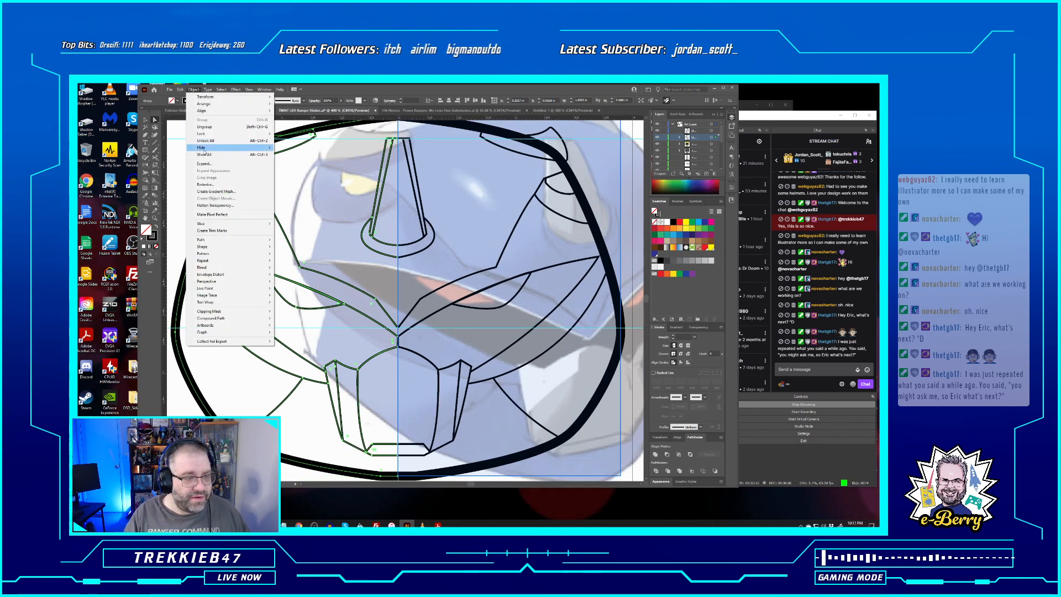
left_click(210, 131)
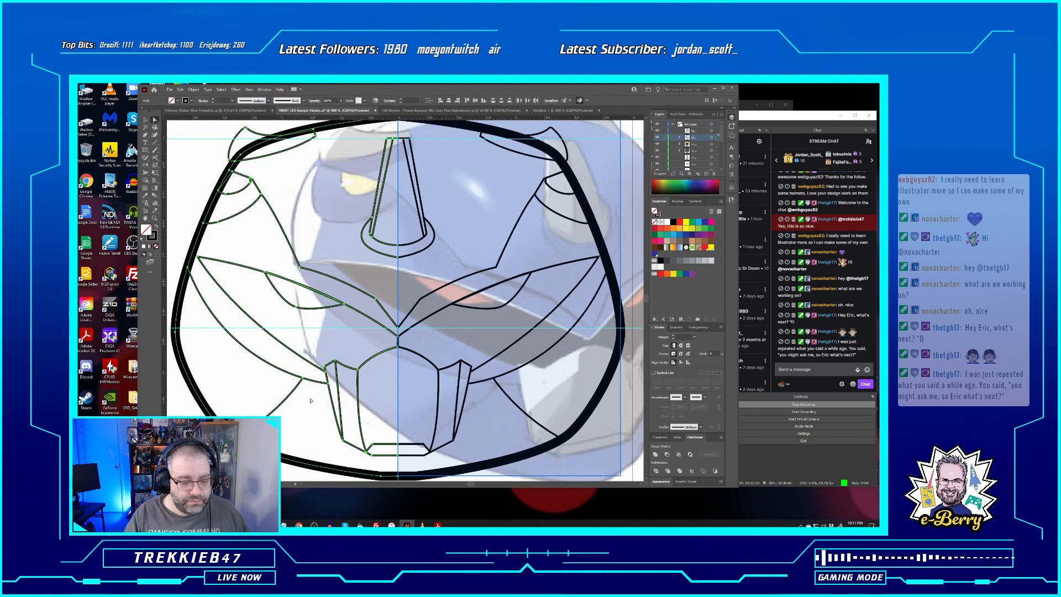
left_click(320, 411)
key("ctrl+plus")
key("ctrl+plus")
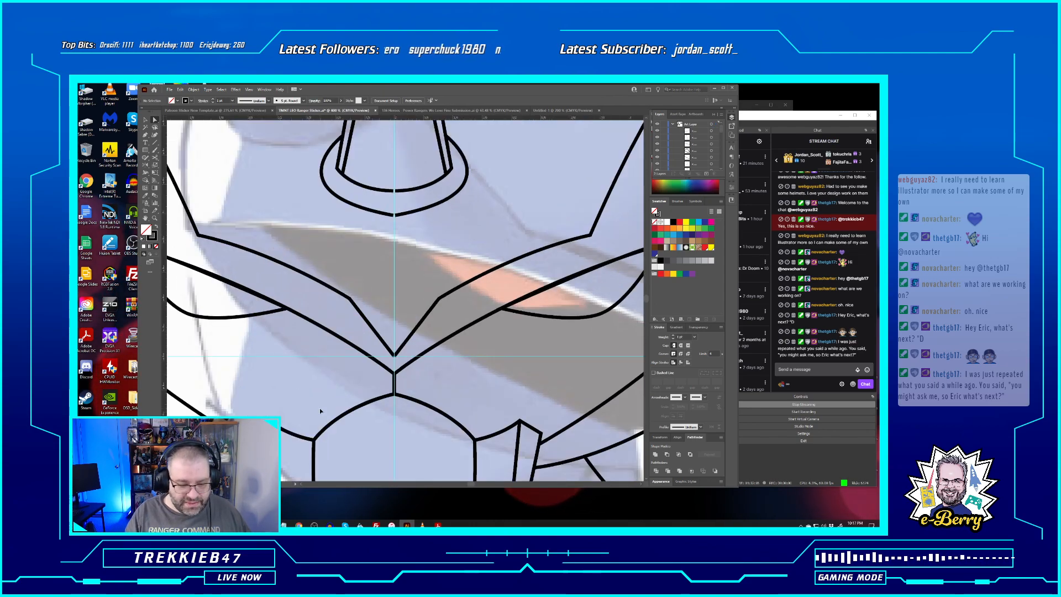
left_click_drag(315, 470, 352, 256)
left_click(316, 321)
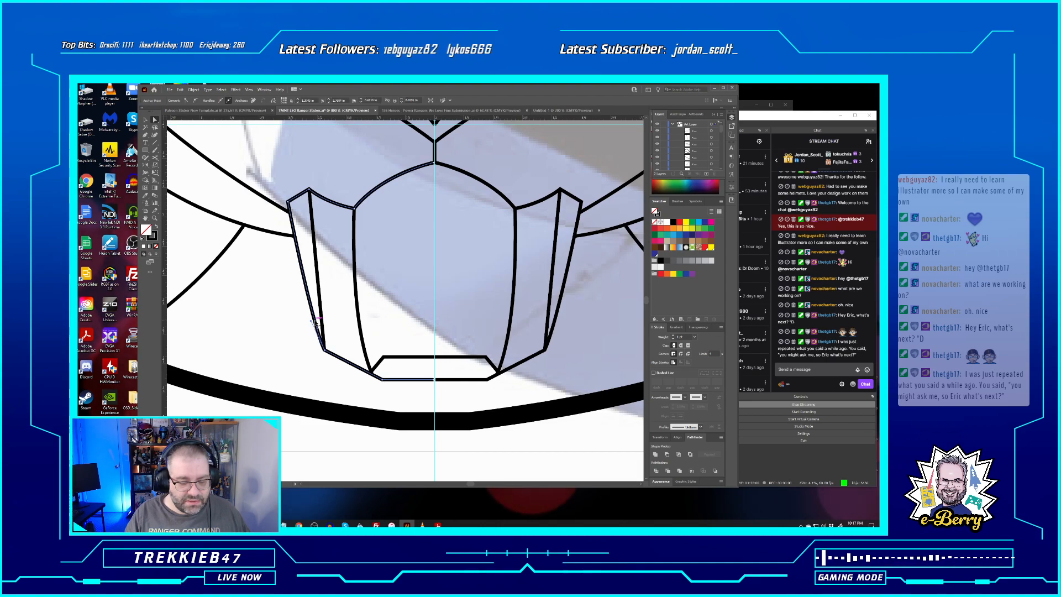
left_click(282, 323)
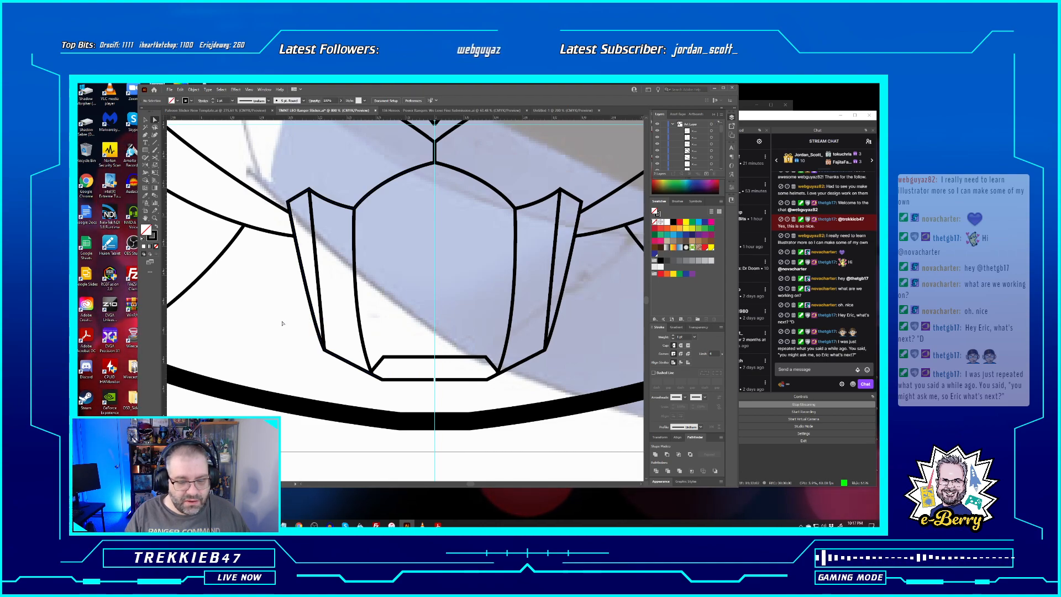
key("ctrl+plus")
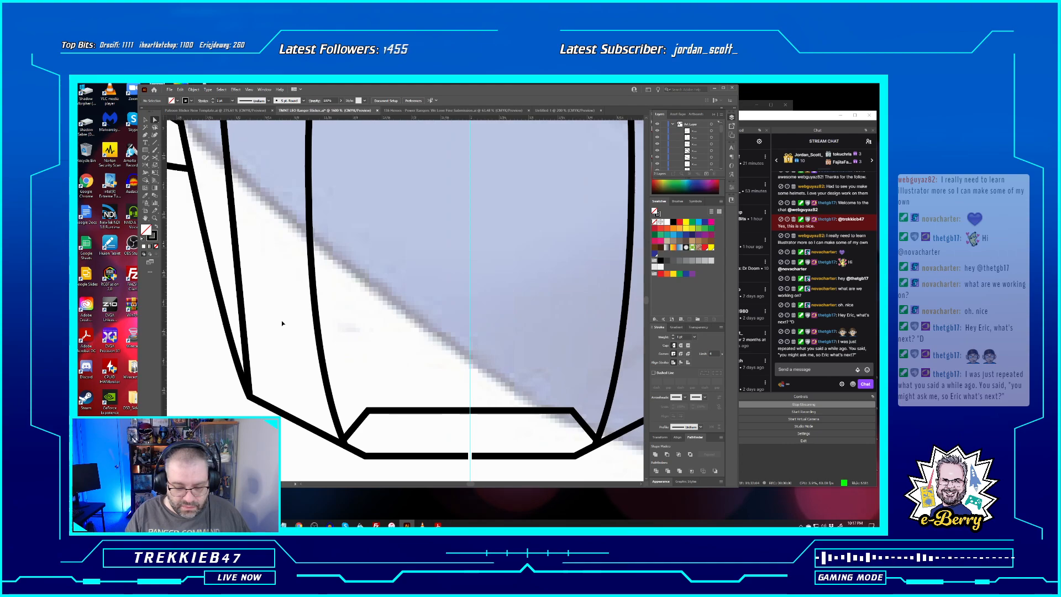
key("ctrl+minus")
key("ctrl+minus")
key("ctrl+minus")
key("ctrl+minus")
key("ctrl+minus")
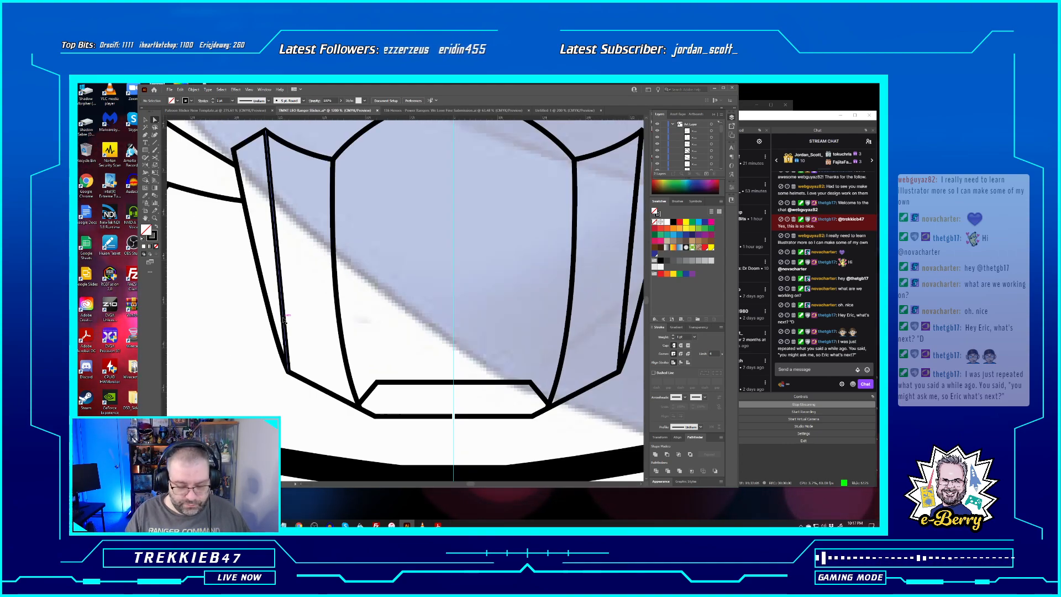
key("ctrl+a")
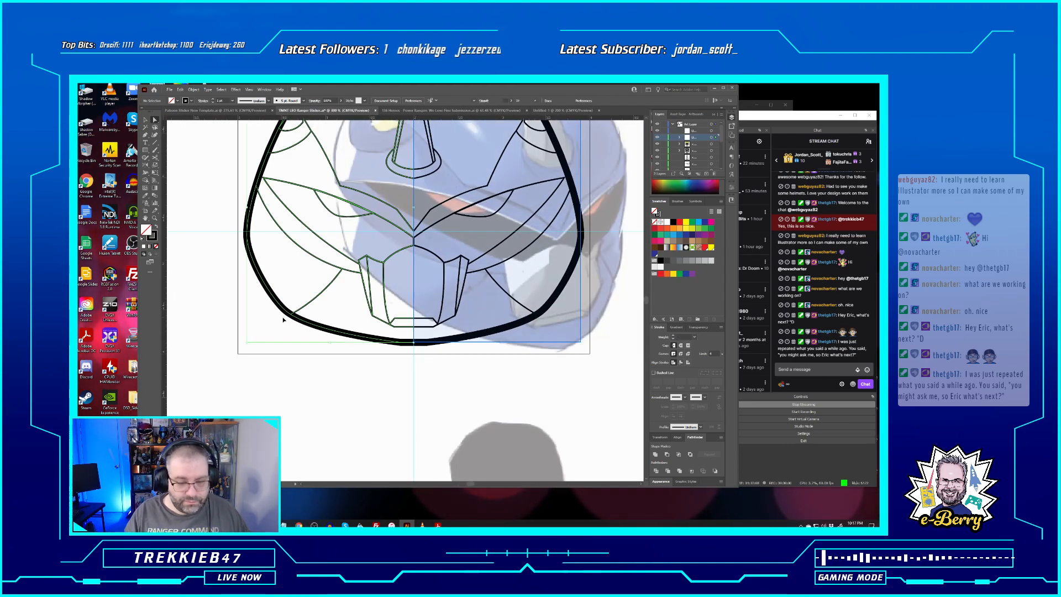
Set the X position of the left half's lower mouthpiece line end anchor to 2, at the vertical centre guide
key("ctrl+plus")
key("ctrl+plus")
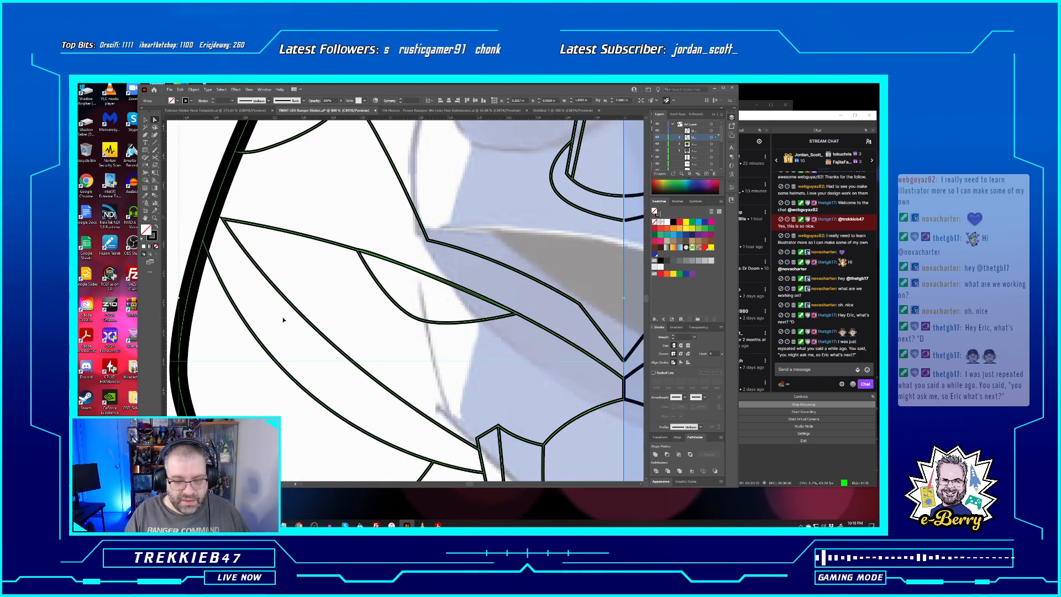
left_click_drag(402, 319, 280, 143)
left_click_drag(425, 306, 392, 237)
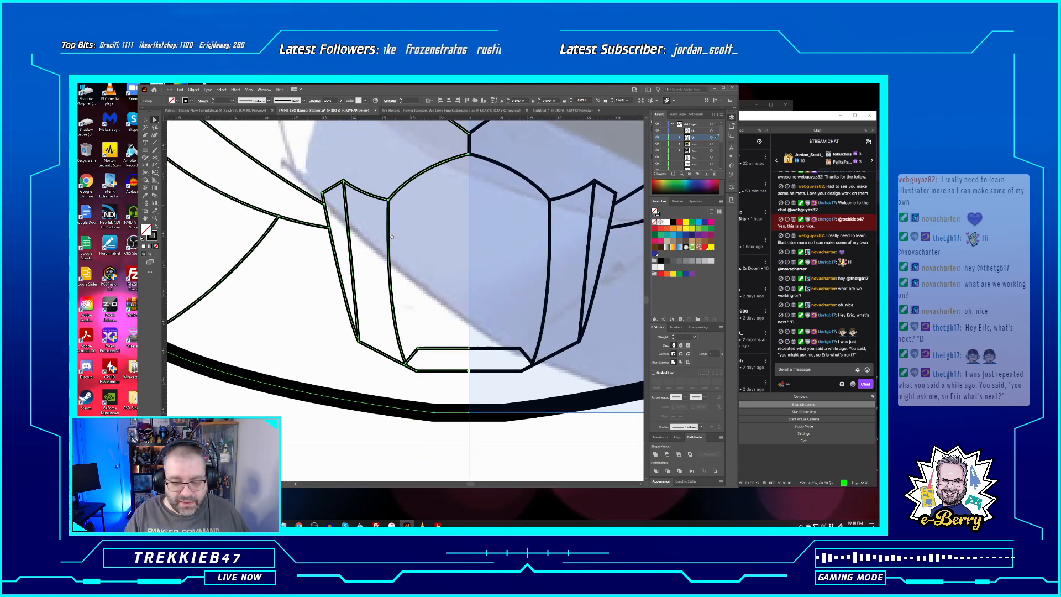
key("ctrl+plus")
key("ctrl+plus")
key("ctrl+plus")
left_click_drag(535, 439, 442, 310)
mouse_move(528, 412)
left_mouse_down()
mouse_move(430, 295)
mouse_move(393, 180)
left_mouse_up()
left_click_drag(430, 360, 409, 188)
mouse_move(459, 325)
left_mouse_down()
mouse_move(424, 270)
mouse_move(278, 147)
left_mouse_up()
left_click_drag(511, 337, 429, 291)
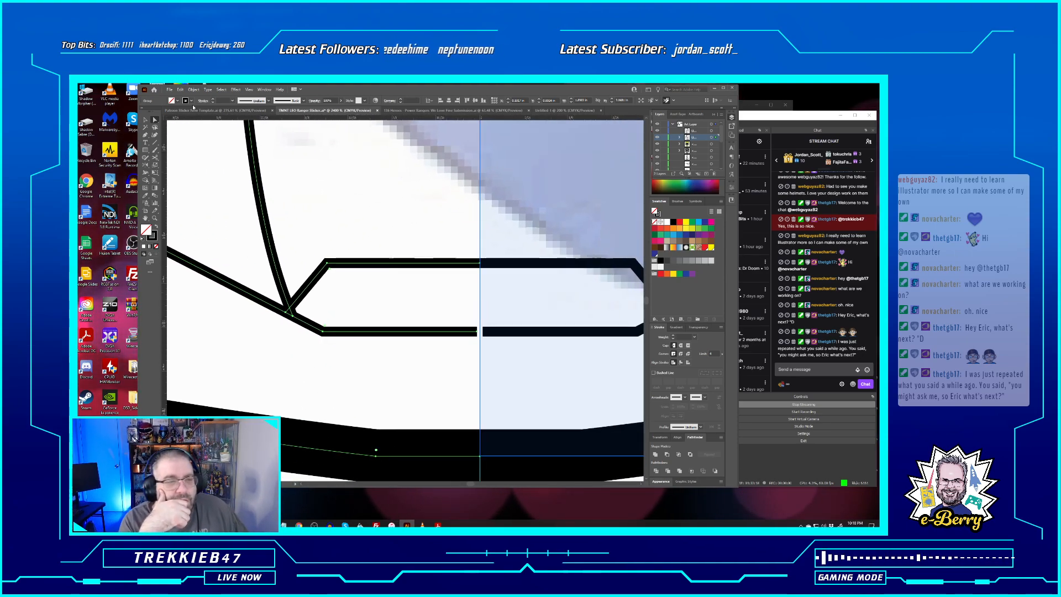
left_click(474, 341)
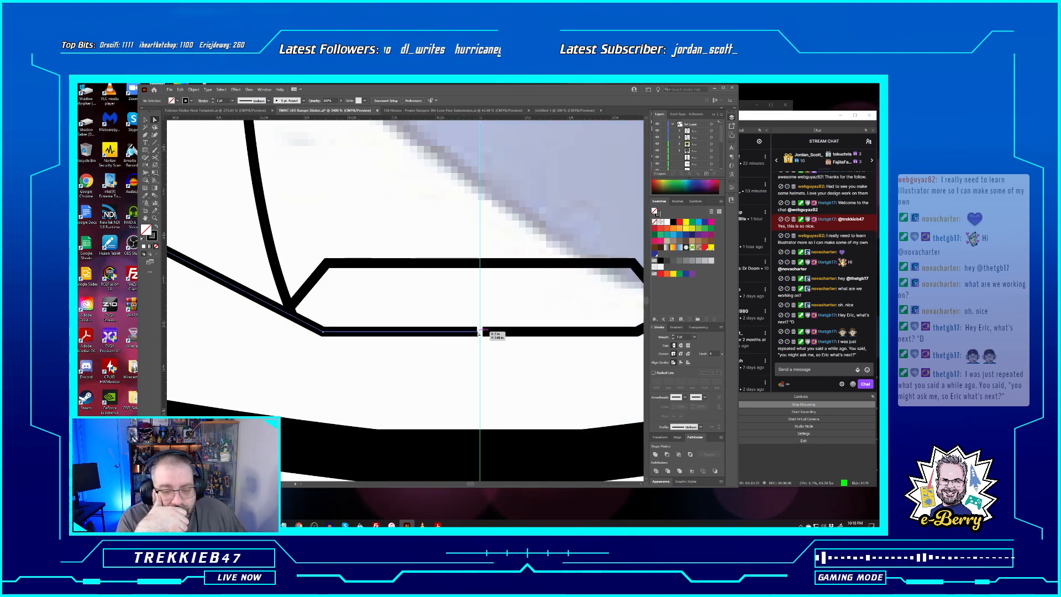
left_click(479, 333)
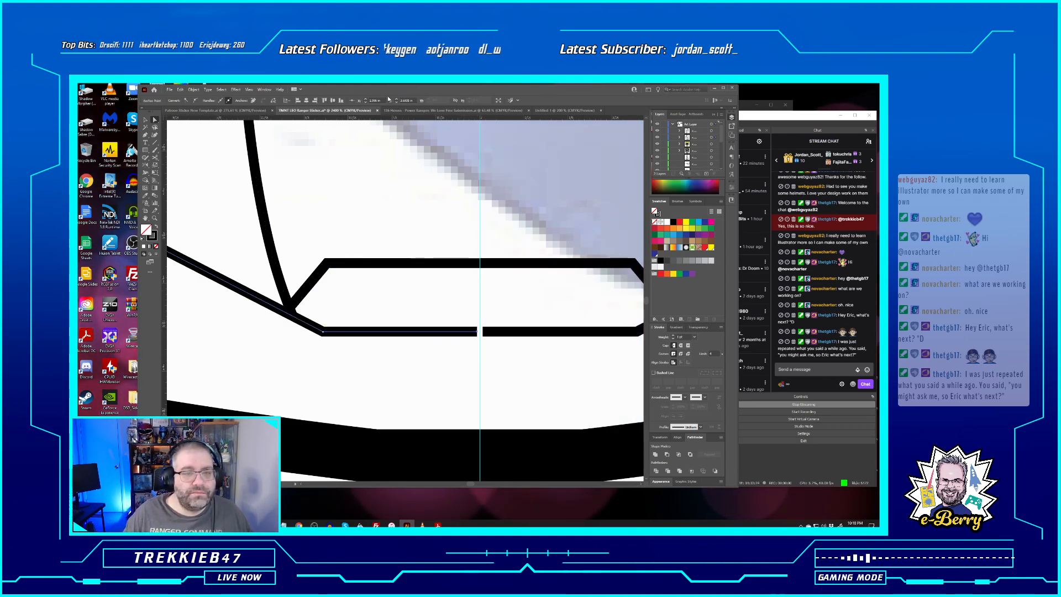
type("2")
key("Return")
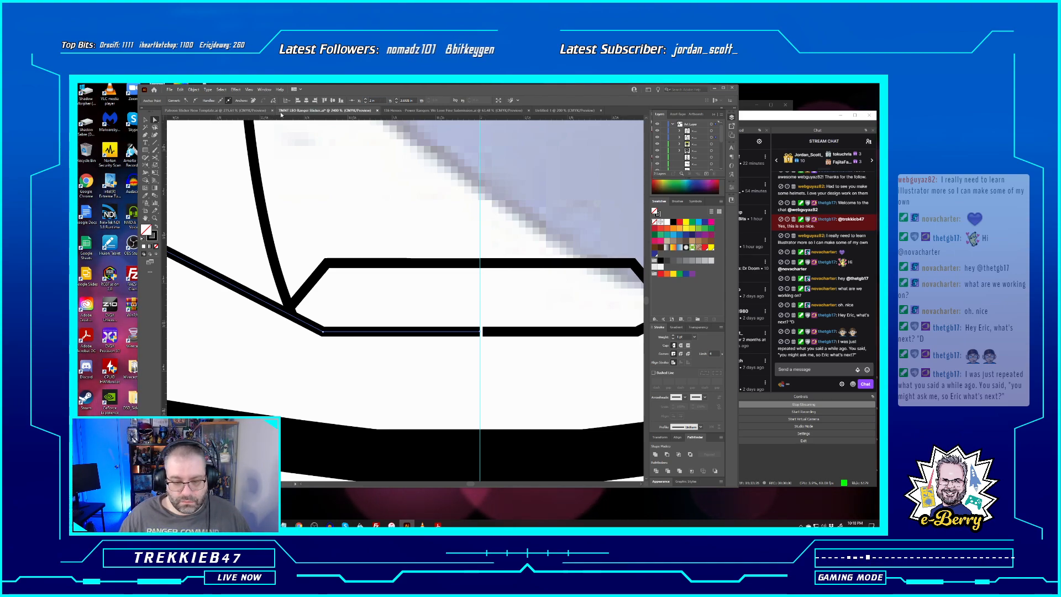
Move the end anchor of the right half's lower mouthpiece line to the vertical centre guide
left_click(484, 335)
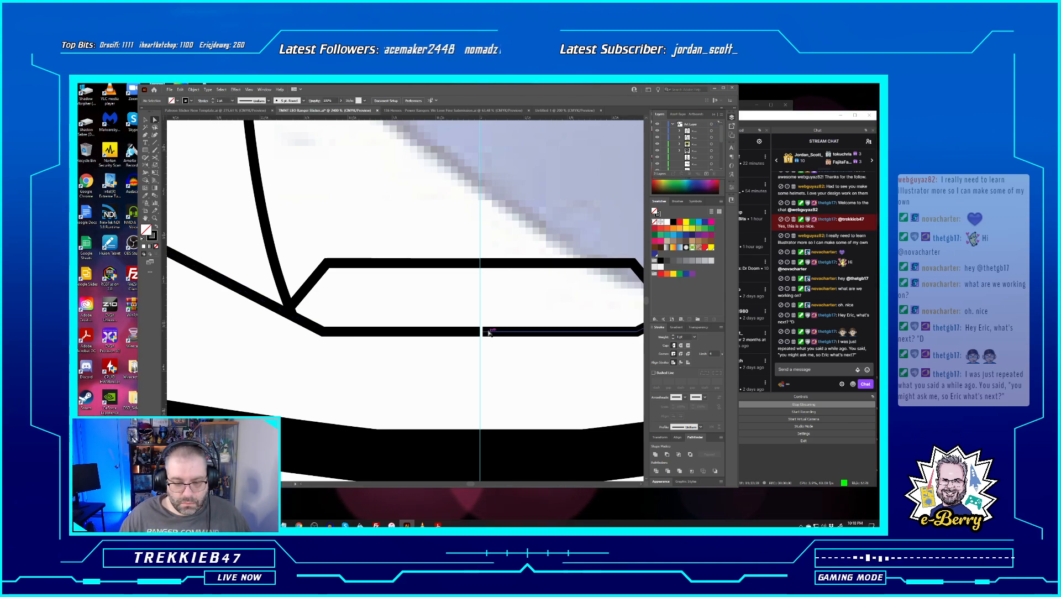
left_click(487, 331)
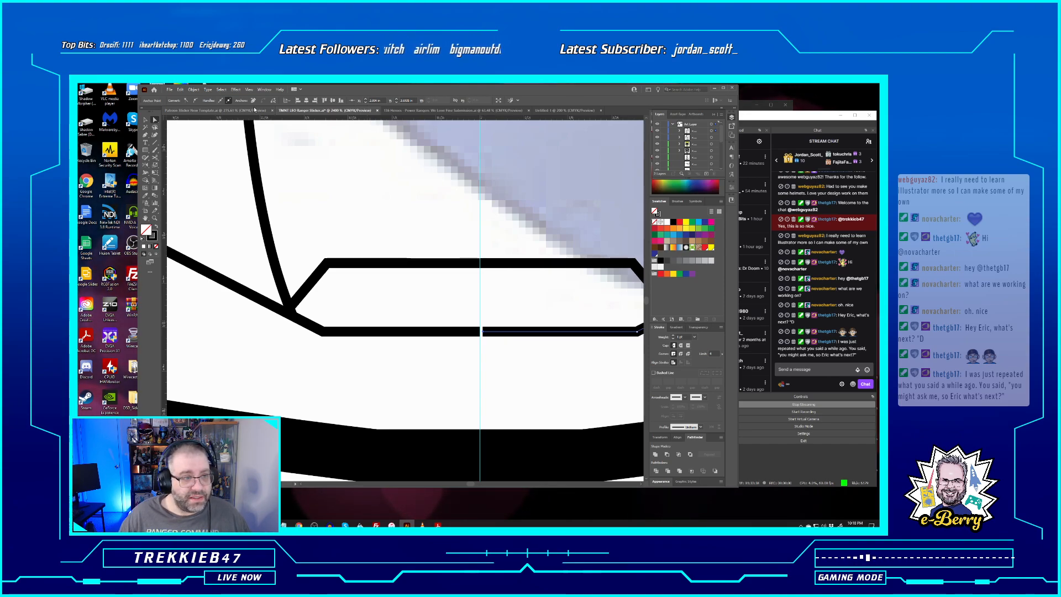
left_click(485, 333)
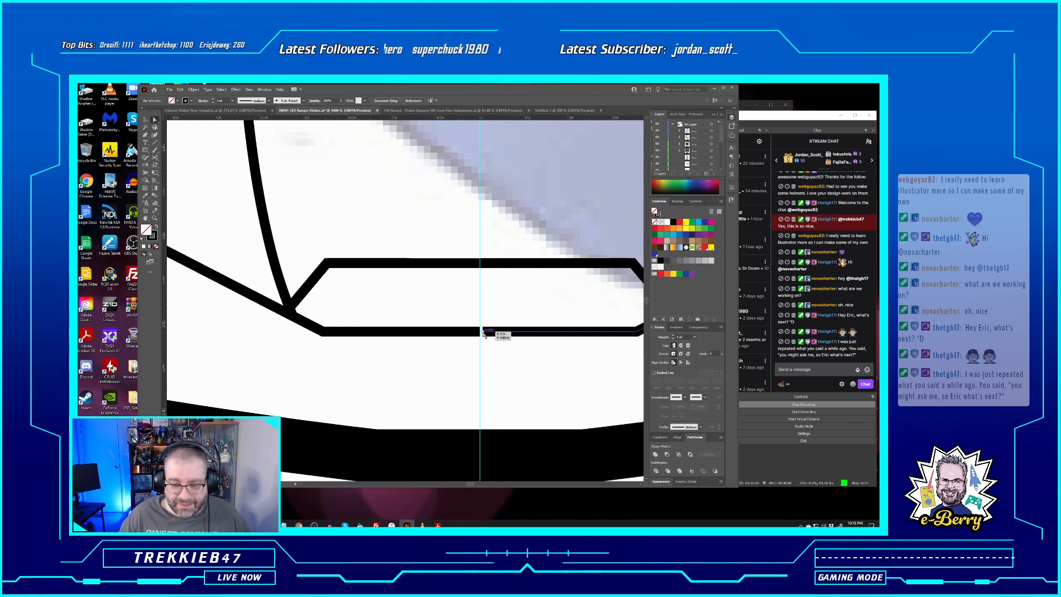
left_click(484, 333)
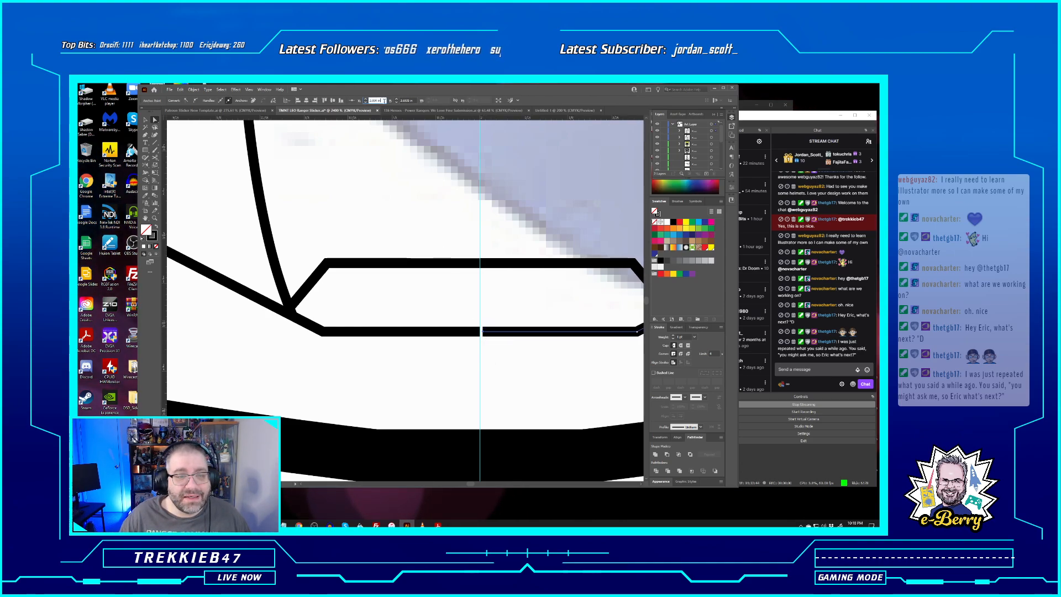
left_click(306, 100)
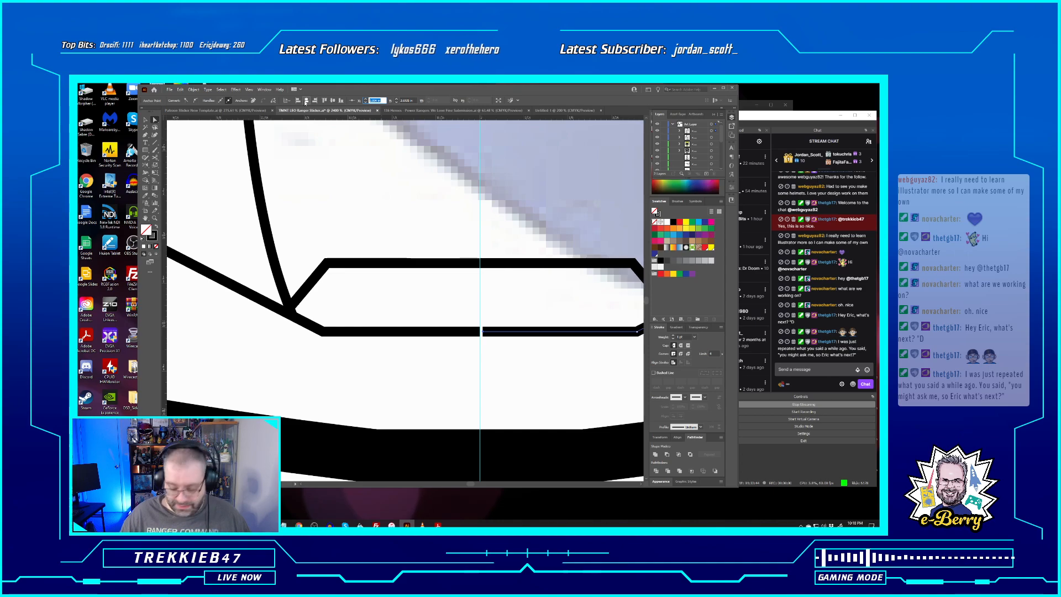
left_click(455, 383)
key("ctrl+minus")
key("ctrl+minus")
key("ctrl+minus")
key("ctrl+minus")
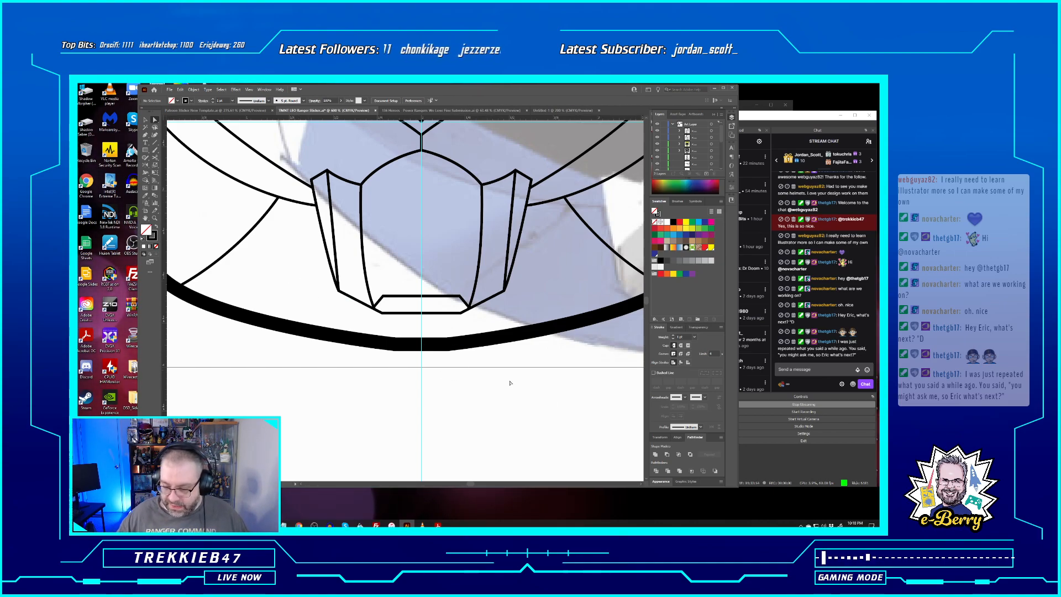
Check the Appearance panel's options and the Global editing help article for where Global Edit is started
left_click(656, 482)
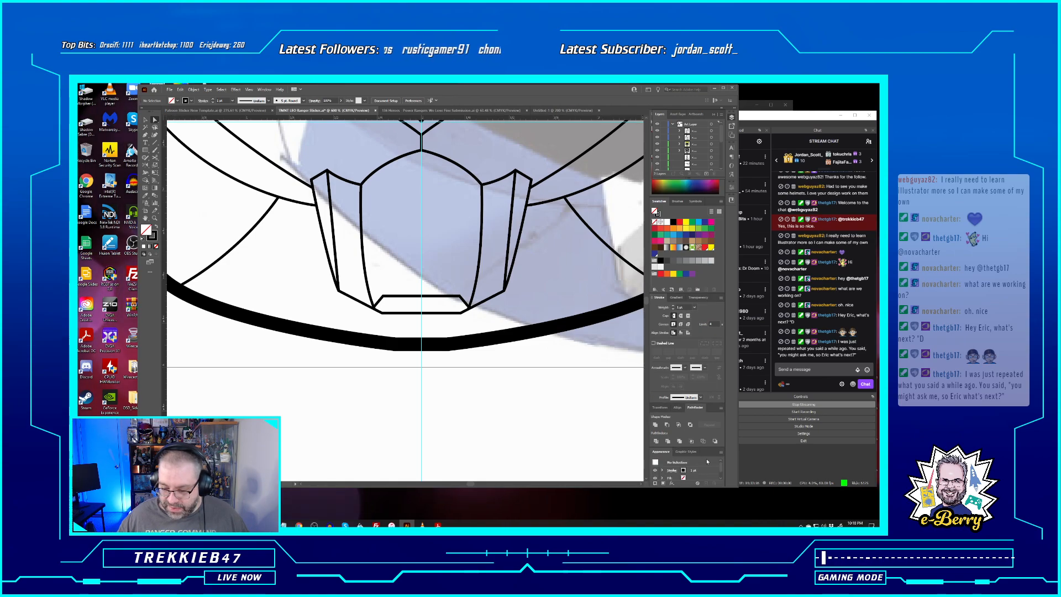
left_click_drag(714, 448, 711, 391)
left_click(721, 395)
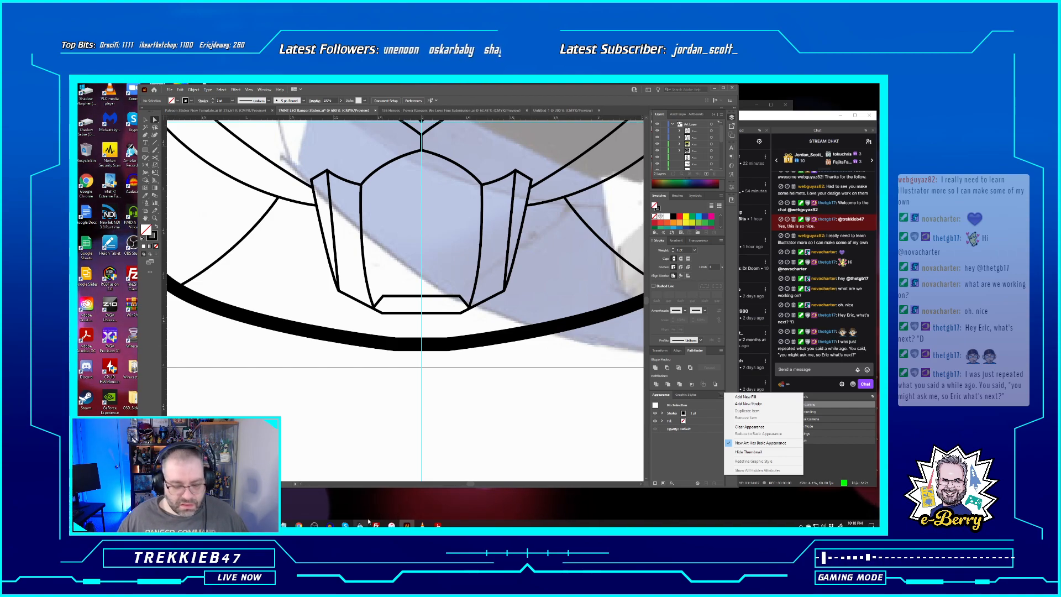
left_click(299, 525)
left_click(348, 495)
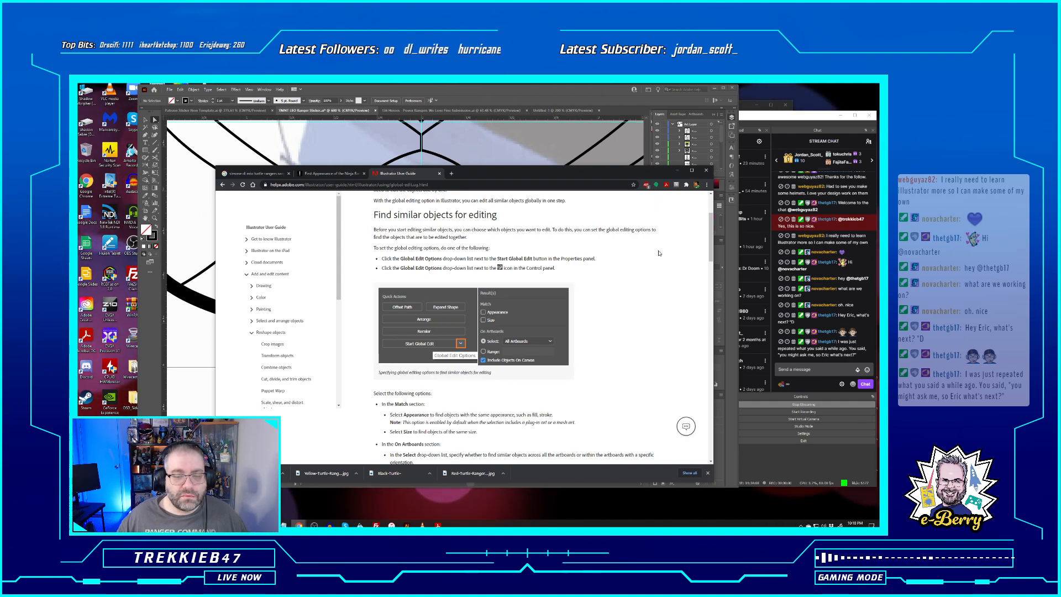
left_click(708, 172)
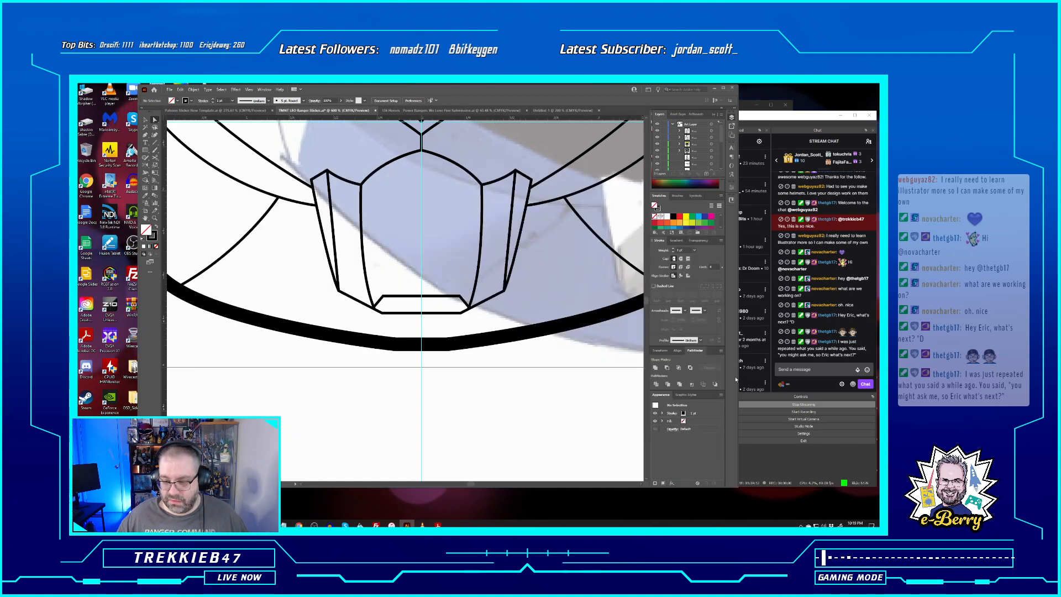
Open the Properties panel
left_click(264, 89)
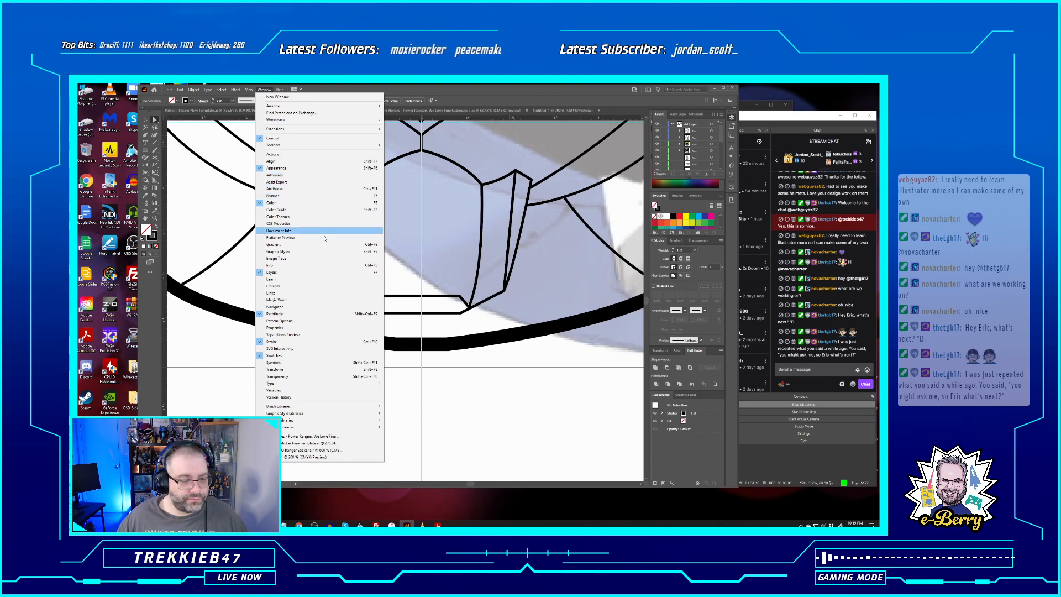
left_click(310, 328)
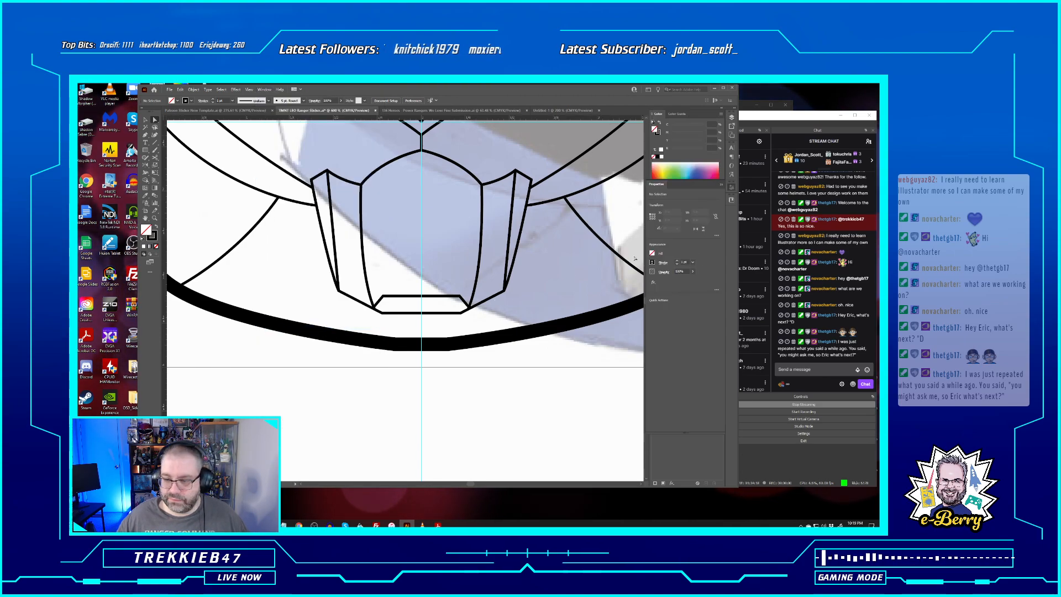
left_click(721, 186)
left_click(729, 189)
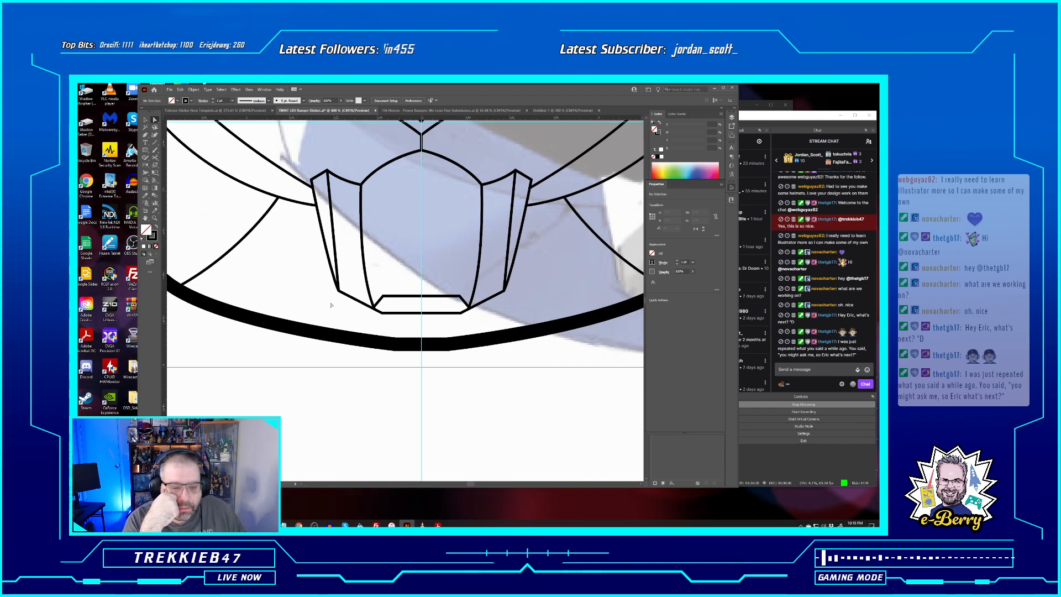
Examine which selection commands are offered with nothing selected and with a mouthpiece anchor point selected
key("ctrl+minus")
key("ctrl+minus")
key("ctrl+minus")
key("ctrl+minus")
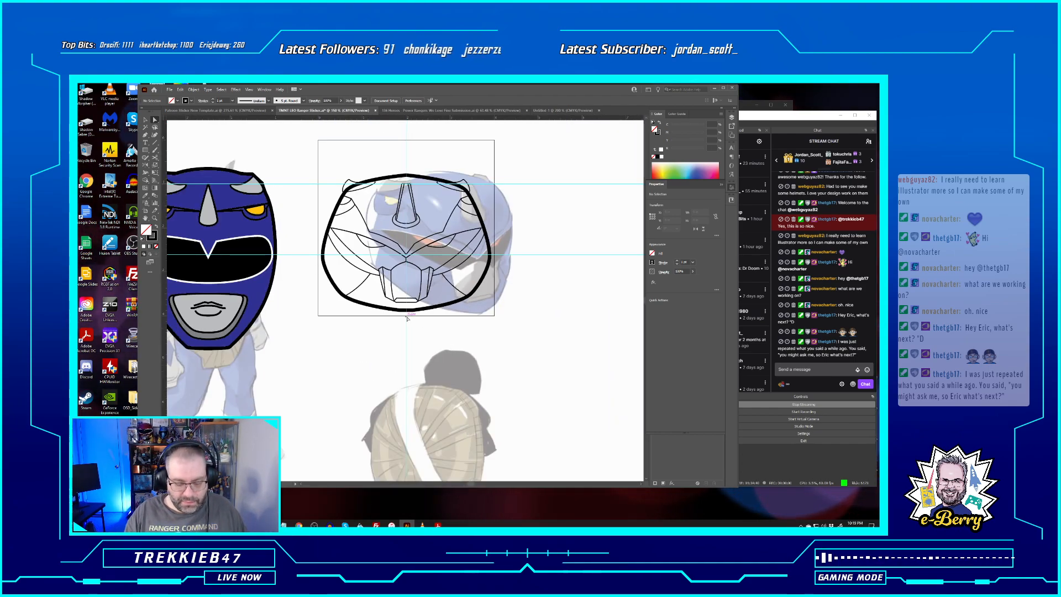
left_click(221, 90)
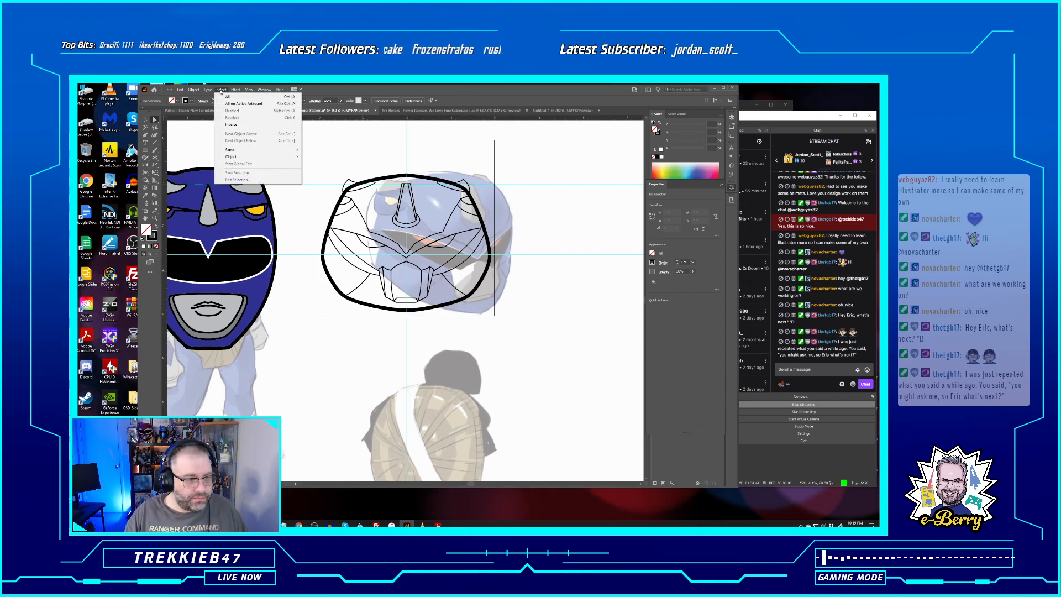
left_click(390, 301)
left_click(389, 301)
left_click(236, 89)
left_click(222, 91)
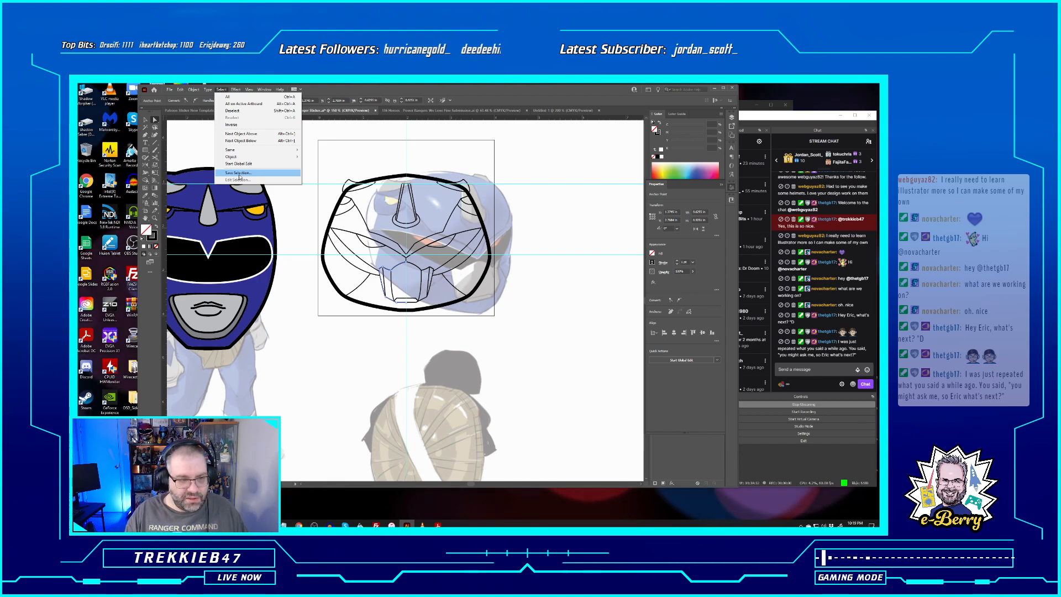
left_click(304, 325)
left_click(304, 325)
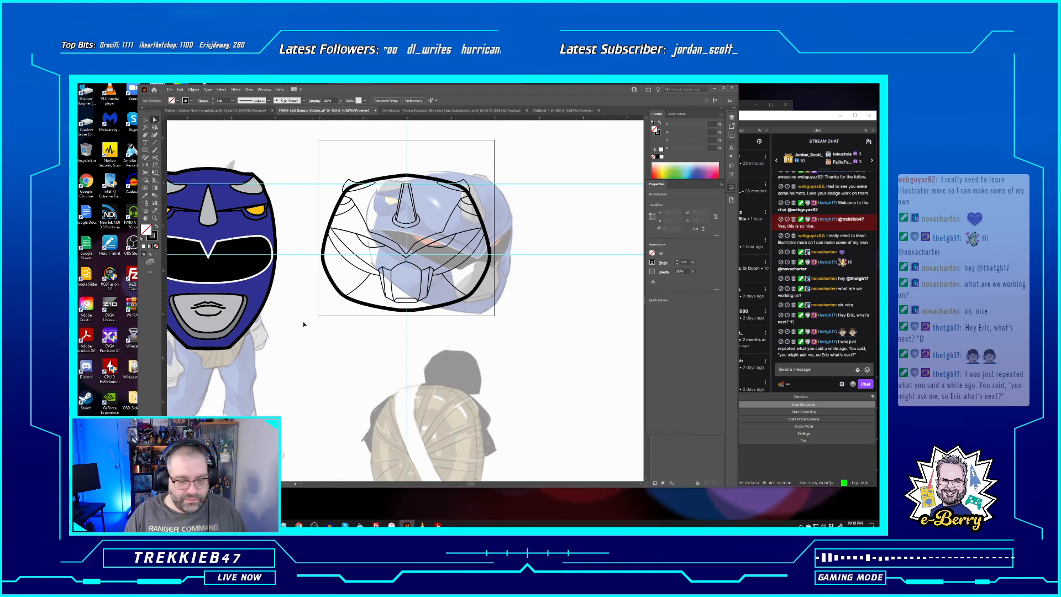
Try shifting the outer mouthpiece paths outward from the left half's lower corner under Global Edit, and undo the move
key("ctrl+equal")
key("ctrl+equal")
key("ctrl+equal")
key("ctrl+equal")
key("ctrl+equal")
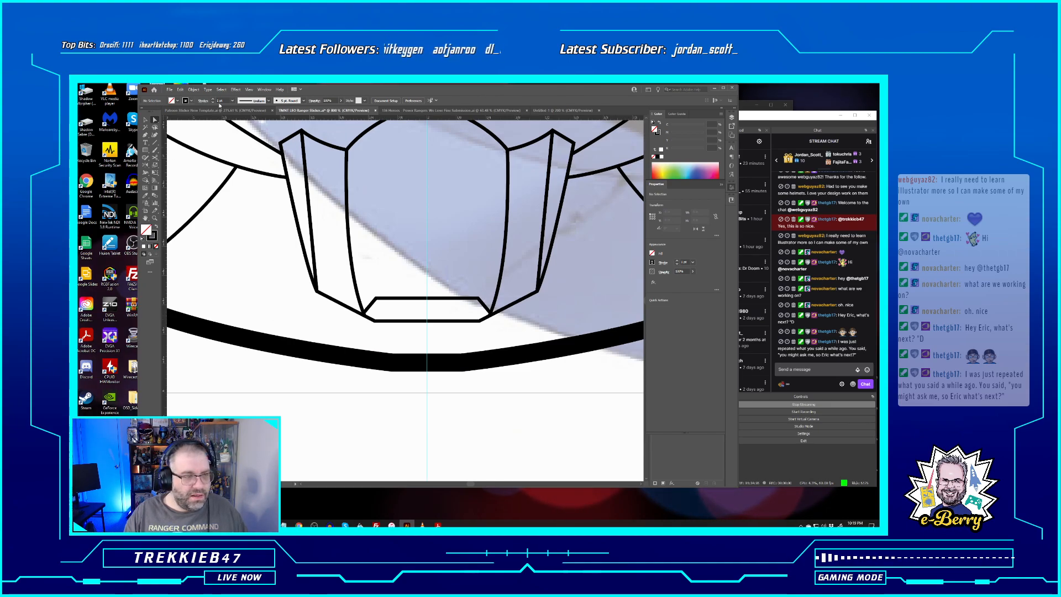
left_click(295, 216)
left_click(221, 89)
left_click(238, 163)
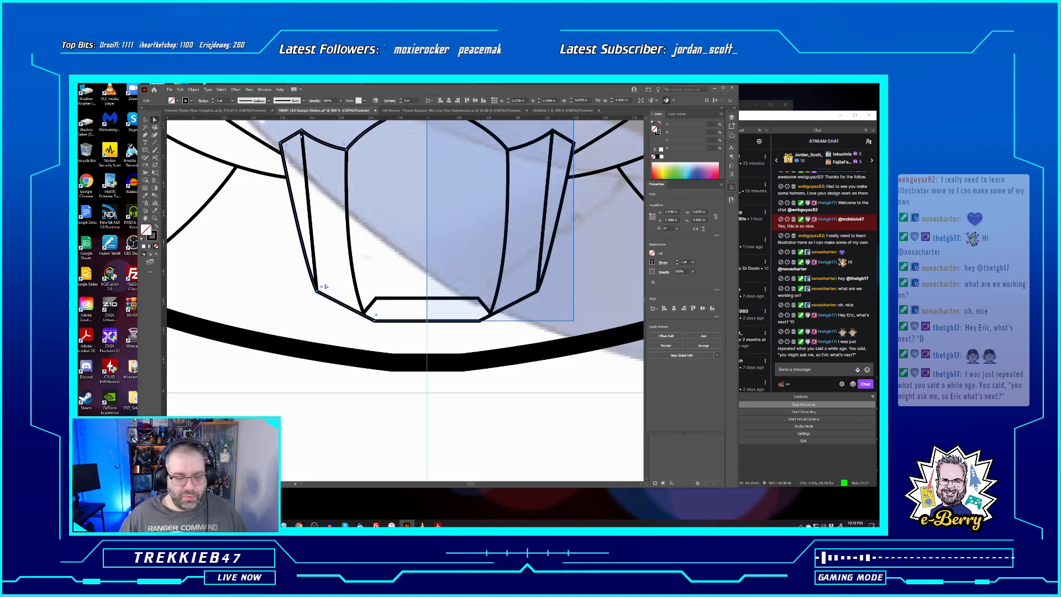
left_click_drag(316, 292, 313, 295)
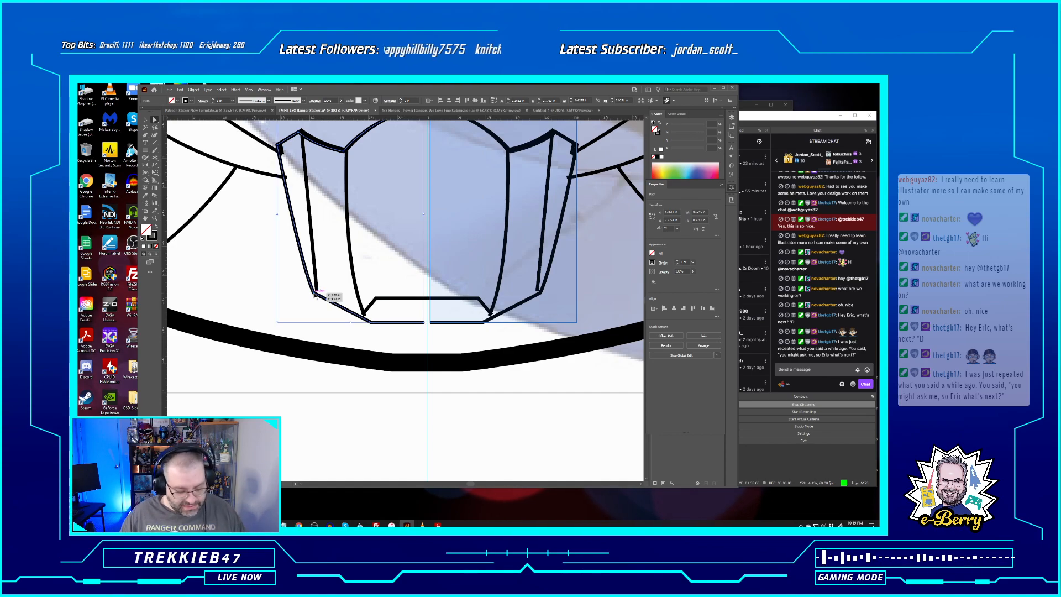
key("ctrl+z")
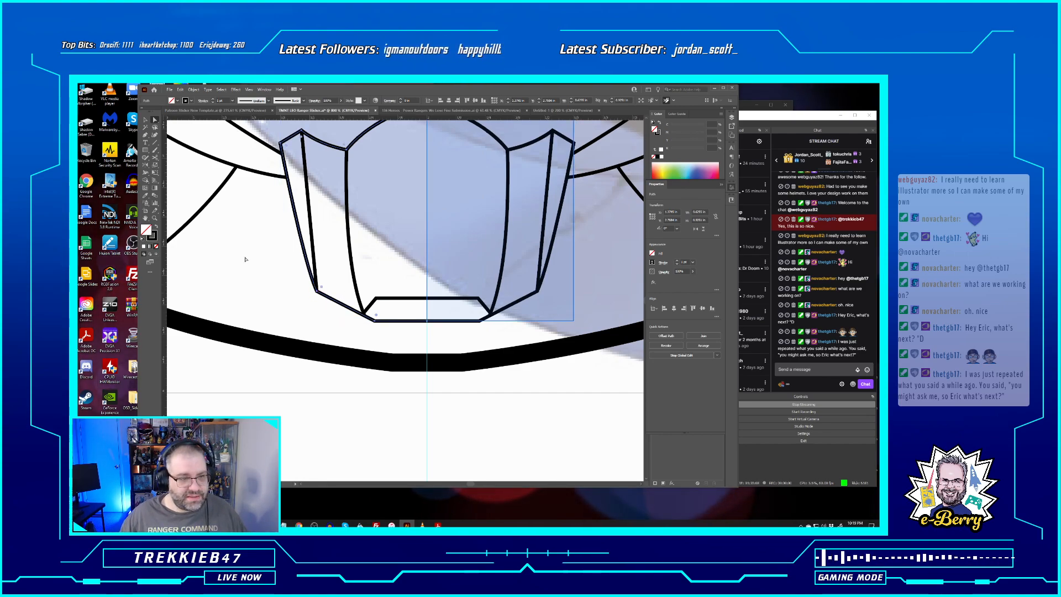
left_click(304, 300)
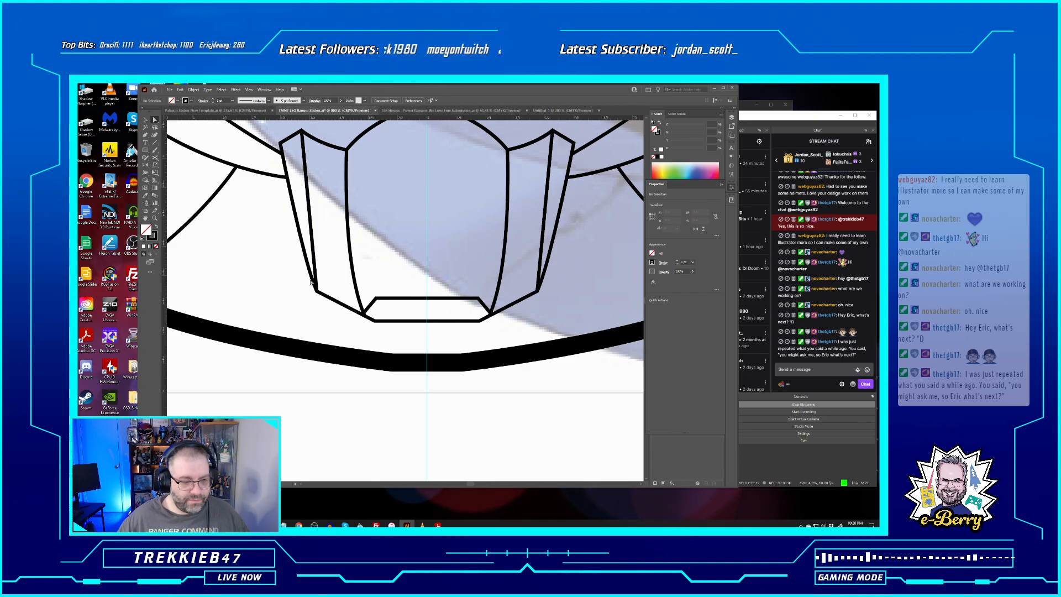
Restart Global Edit from the left outer mouthpiece path's corner anchor, try nudging it left and back right, and deselect
left_click(317, 289)
left_click(320, 288)
left_click(220, 90)
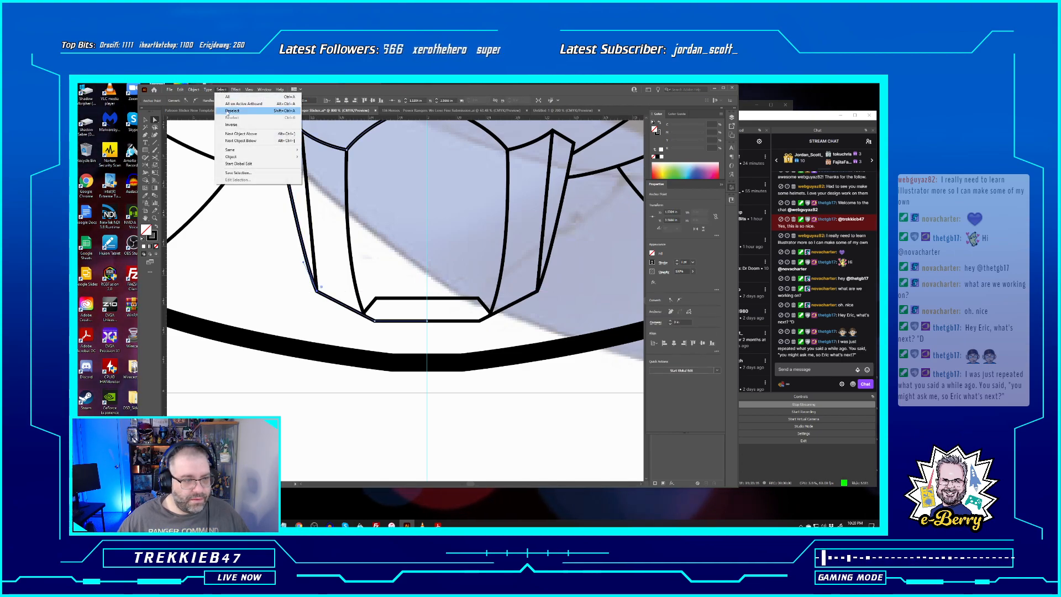
left_click(243, 160)
key("Left")
key("Right")
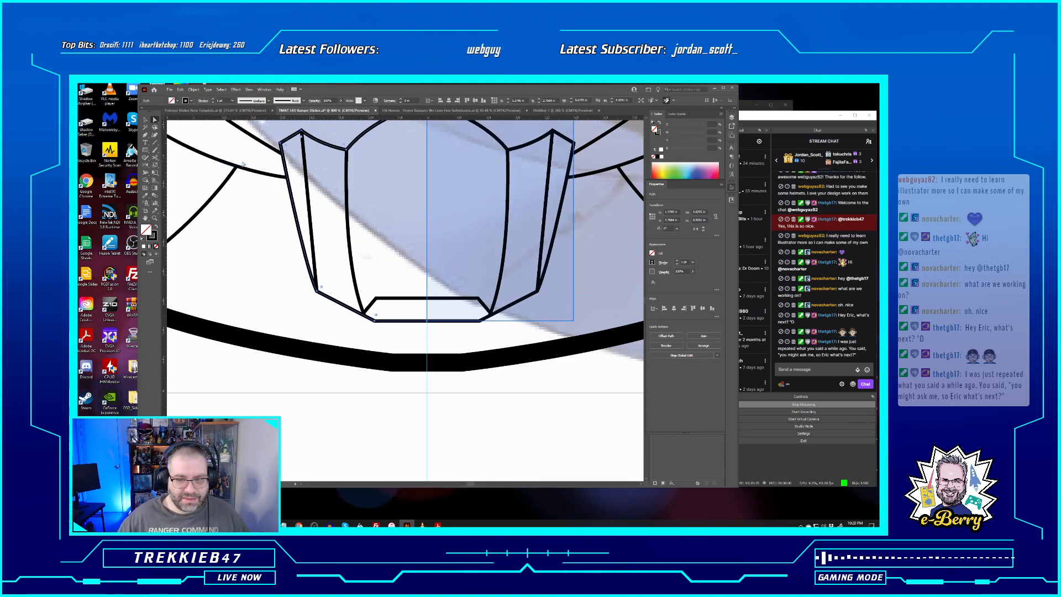
left_click(256, 252)
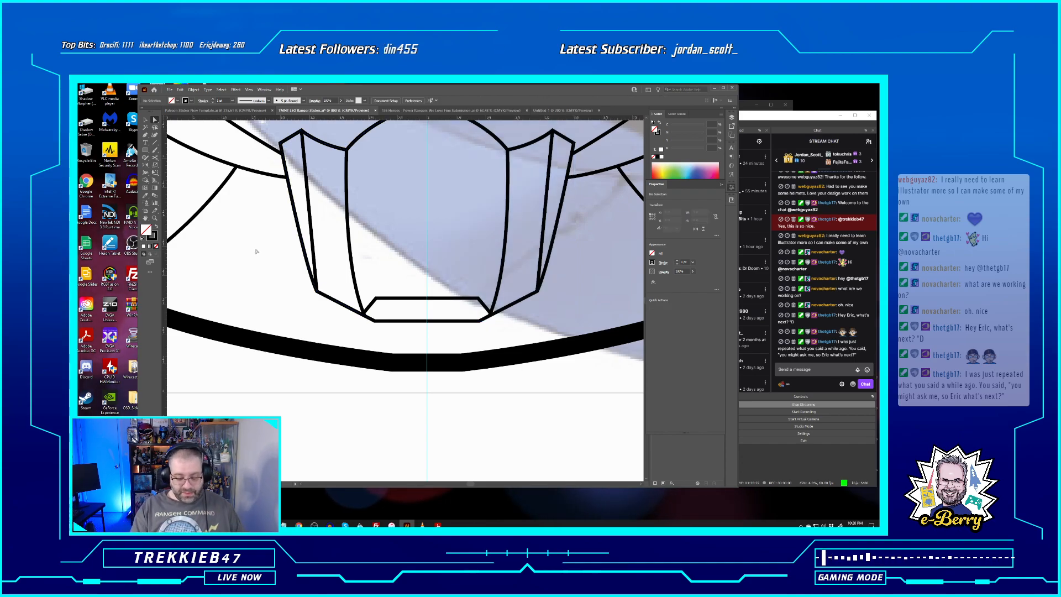
Delete the mirrored right half of the helmet outline with the Selection tool
scroll(256, 251, "down", 5)
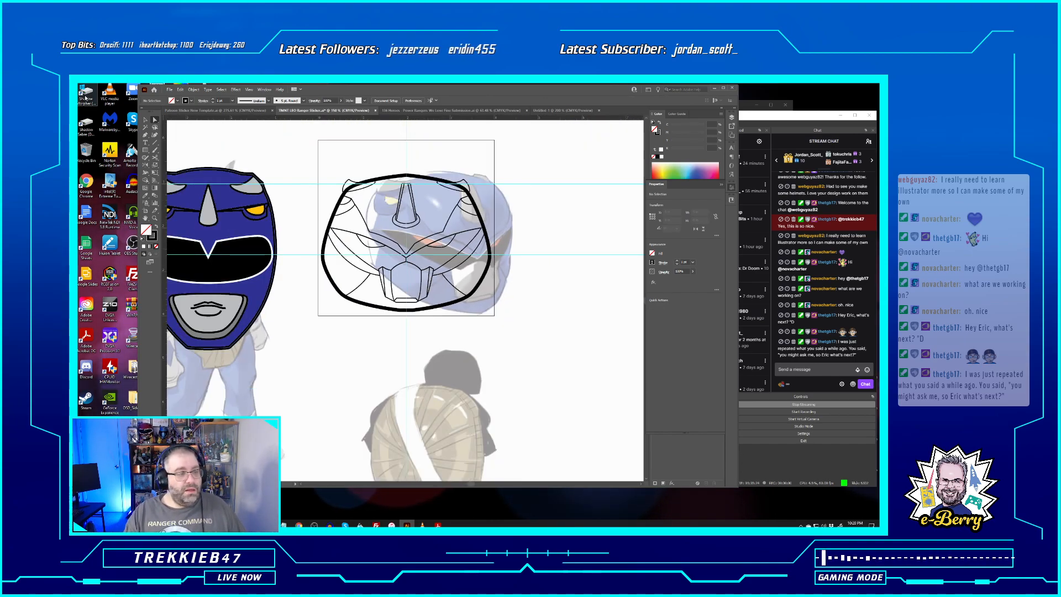
left_click(146, 121)
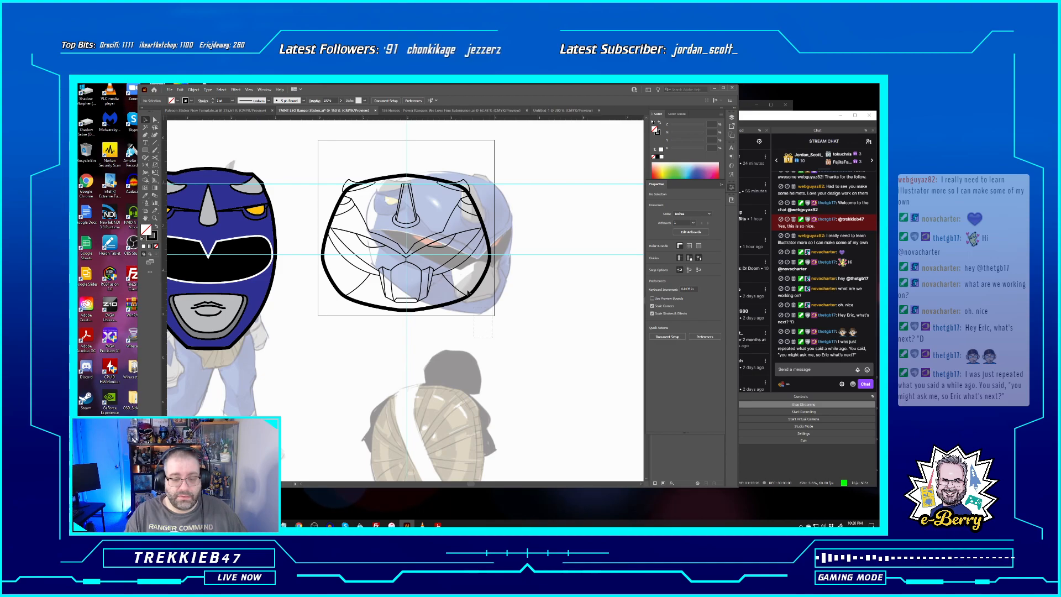
left_click_drag(422, 165, 422, 163)
key("Delete")
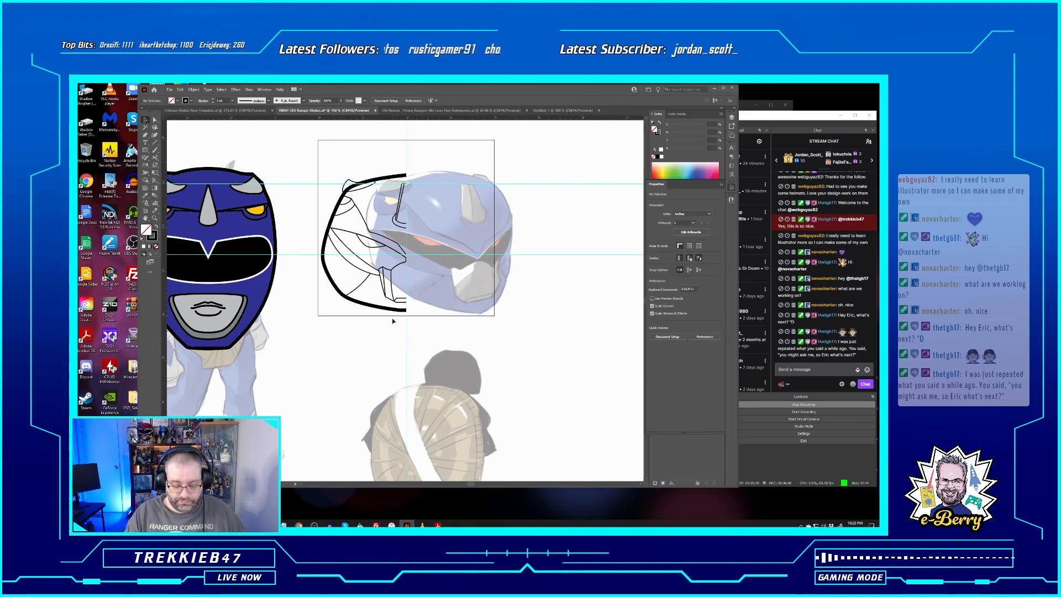
Select the lower end anchor of the left half's slanted inner mouthpiece line with the Direct Selection tool
scroll(392, 317, "up", 6)
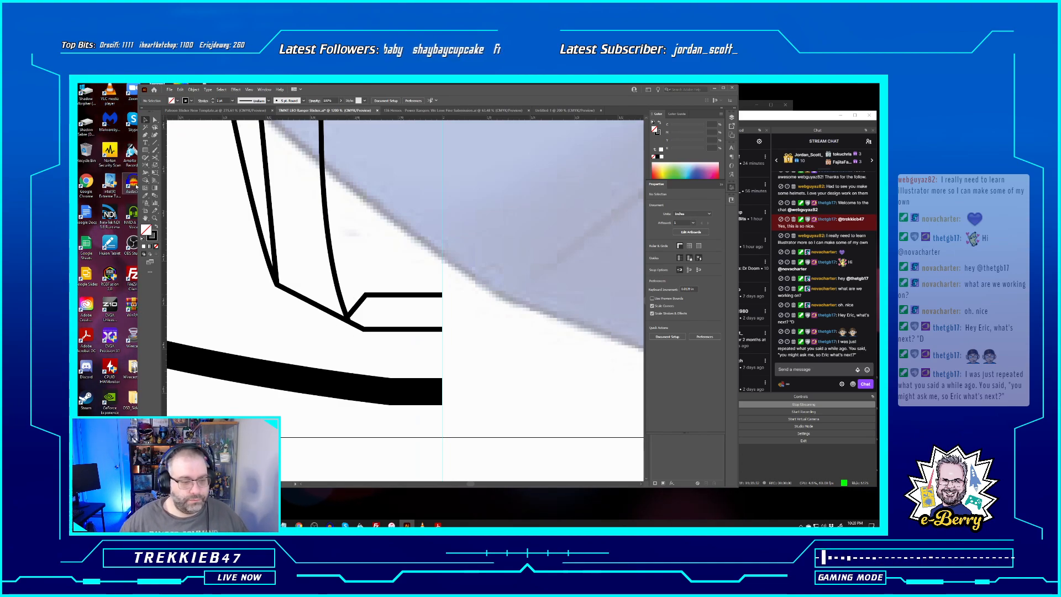
scroll(397, 285, "down", 3)
scroll(404, 300, "down", 2)
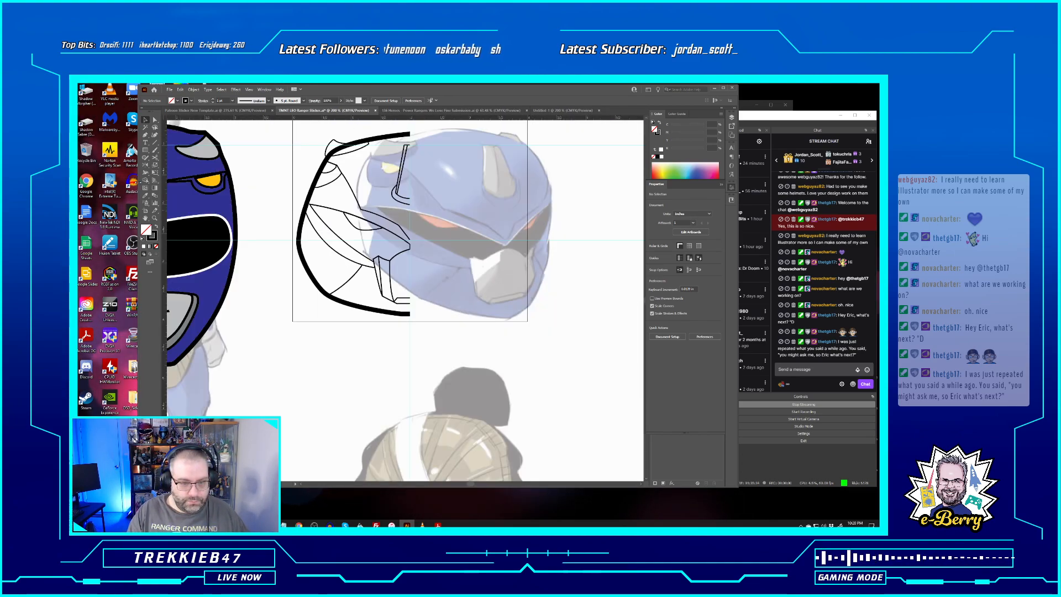
left_click(155, 123)
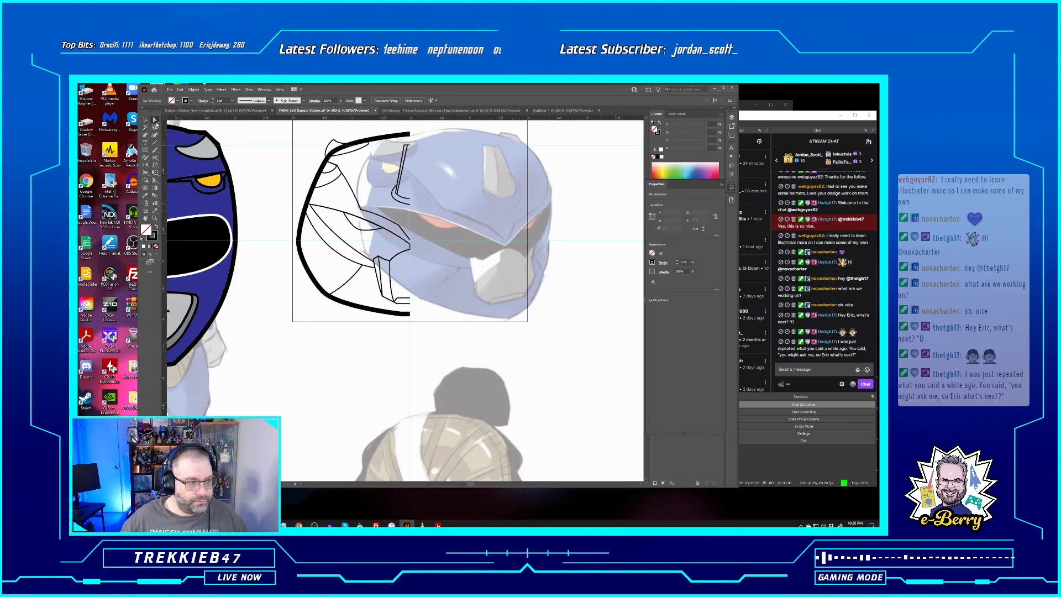
left_click(383, 299)
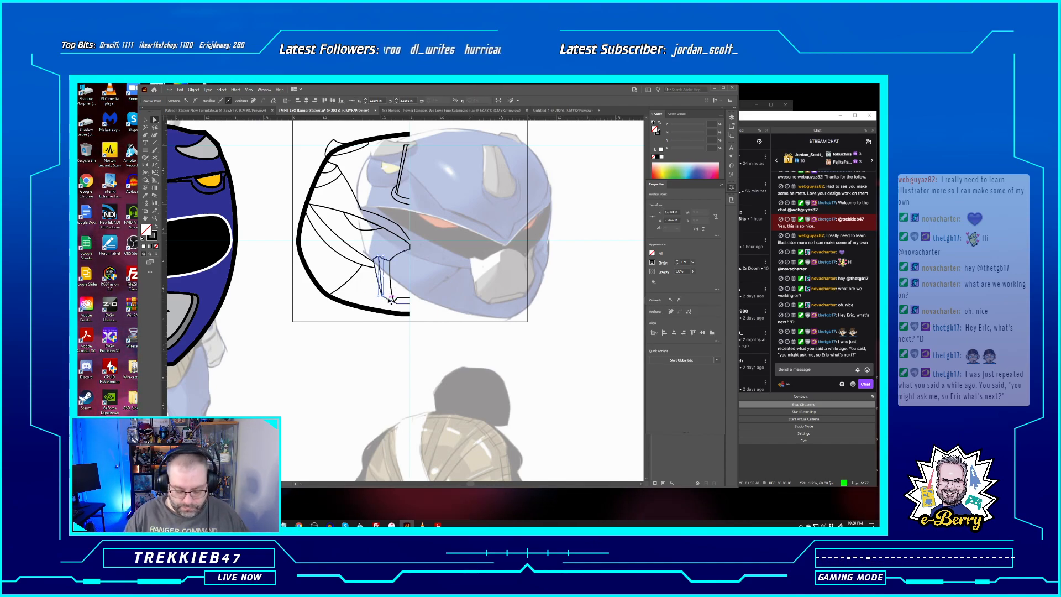
scroll(388, 300, "up", 2)
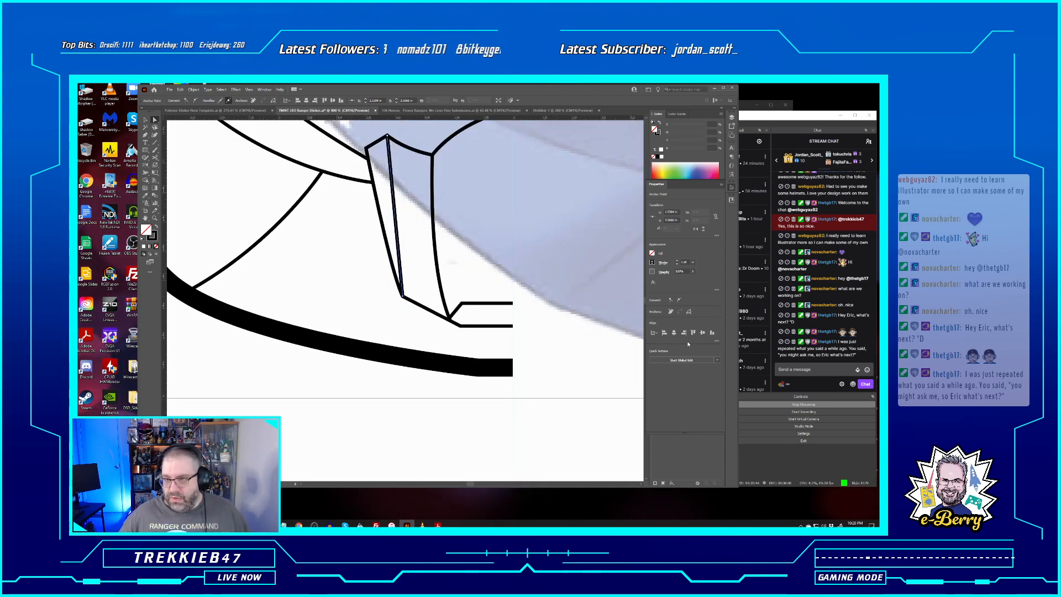
Switch to OBS Studio and activate the chat scene with the large webcam view
left_click(796, 117)
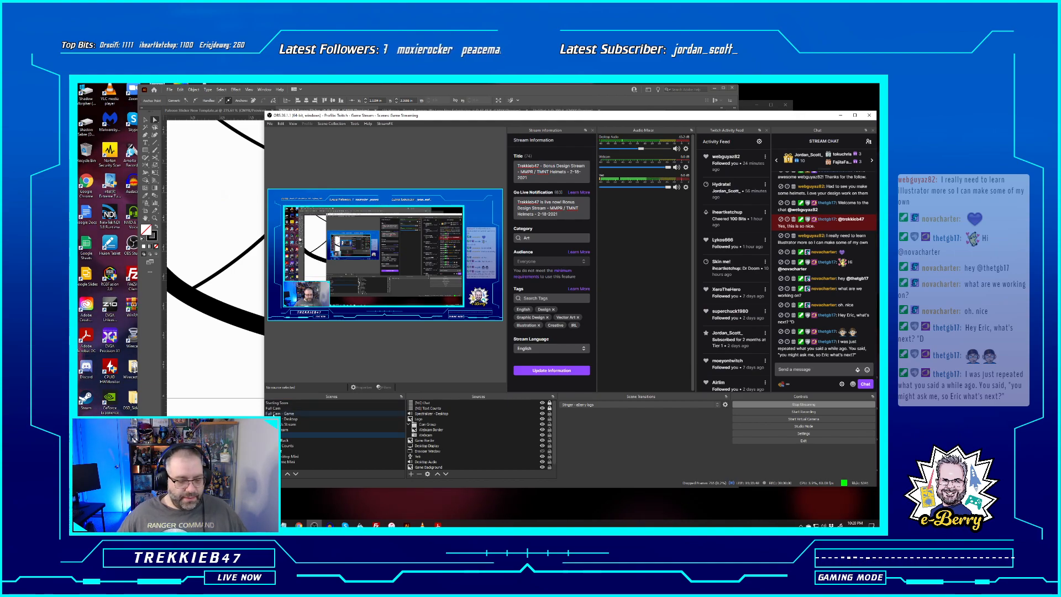
left_click(303, 419)
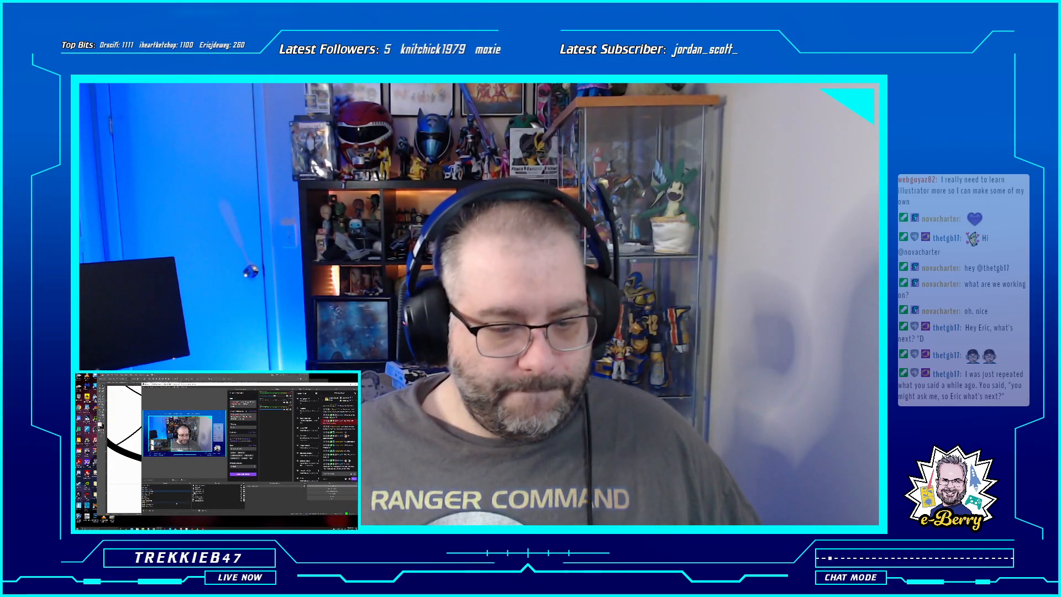